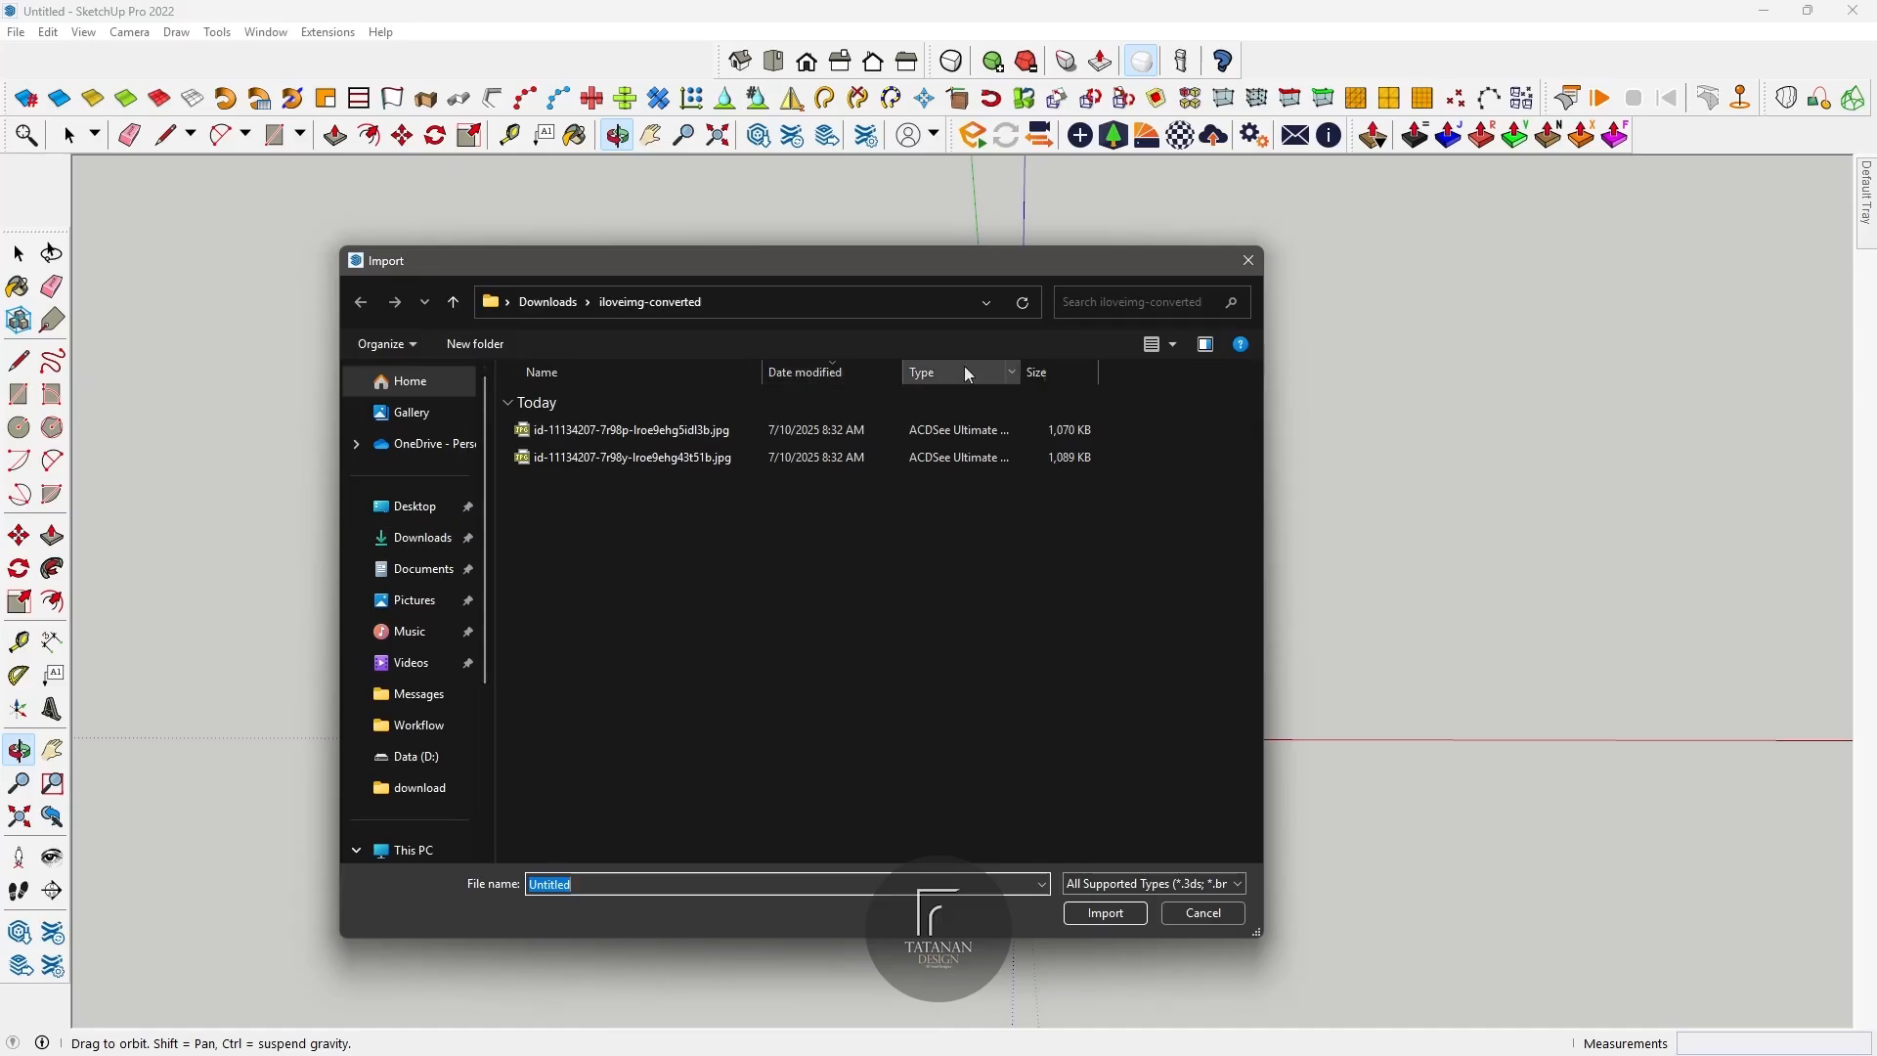
Step: Import the white table photo from the Downloads folder as an image and place it beside the standing figure
{"action": "left_click", "coordinate": [1222, 227]}
{"action": "left_click", "coordinate": [549, 303]}
{"action": "left_click", "coordinate": [668, 436]}
{"action": "left_click", "coordinate": [1078, 978]}
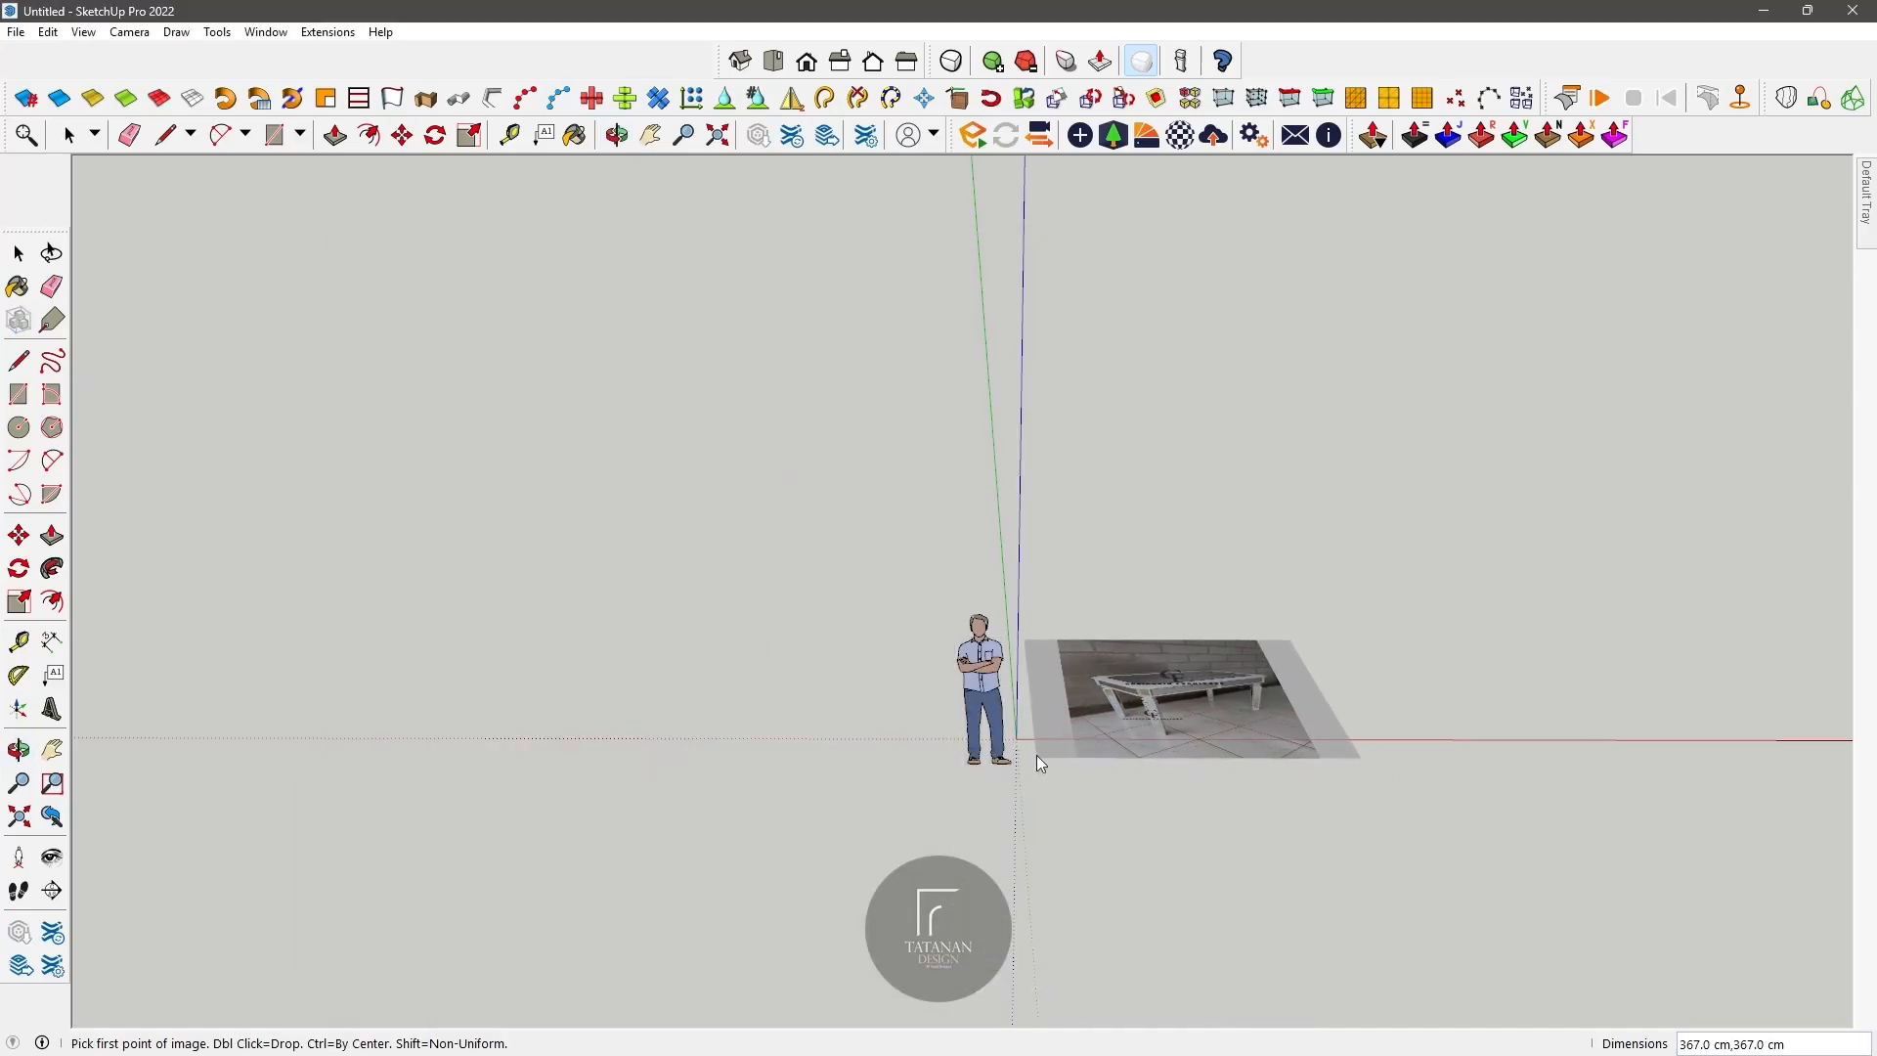
{"action": "left_click", "coordinate": [420, 738]}
{"action": "left_click", "coordinate": [523, 636]}
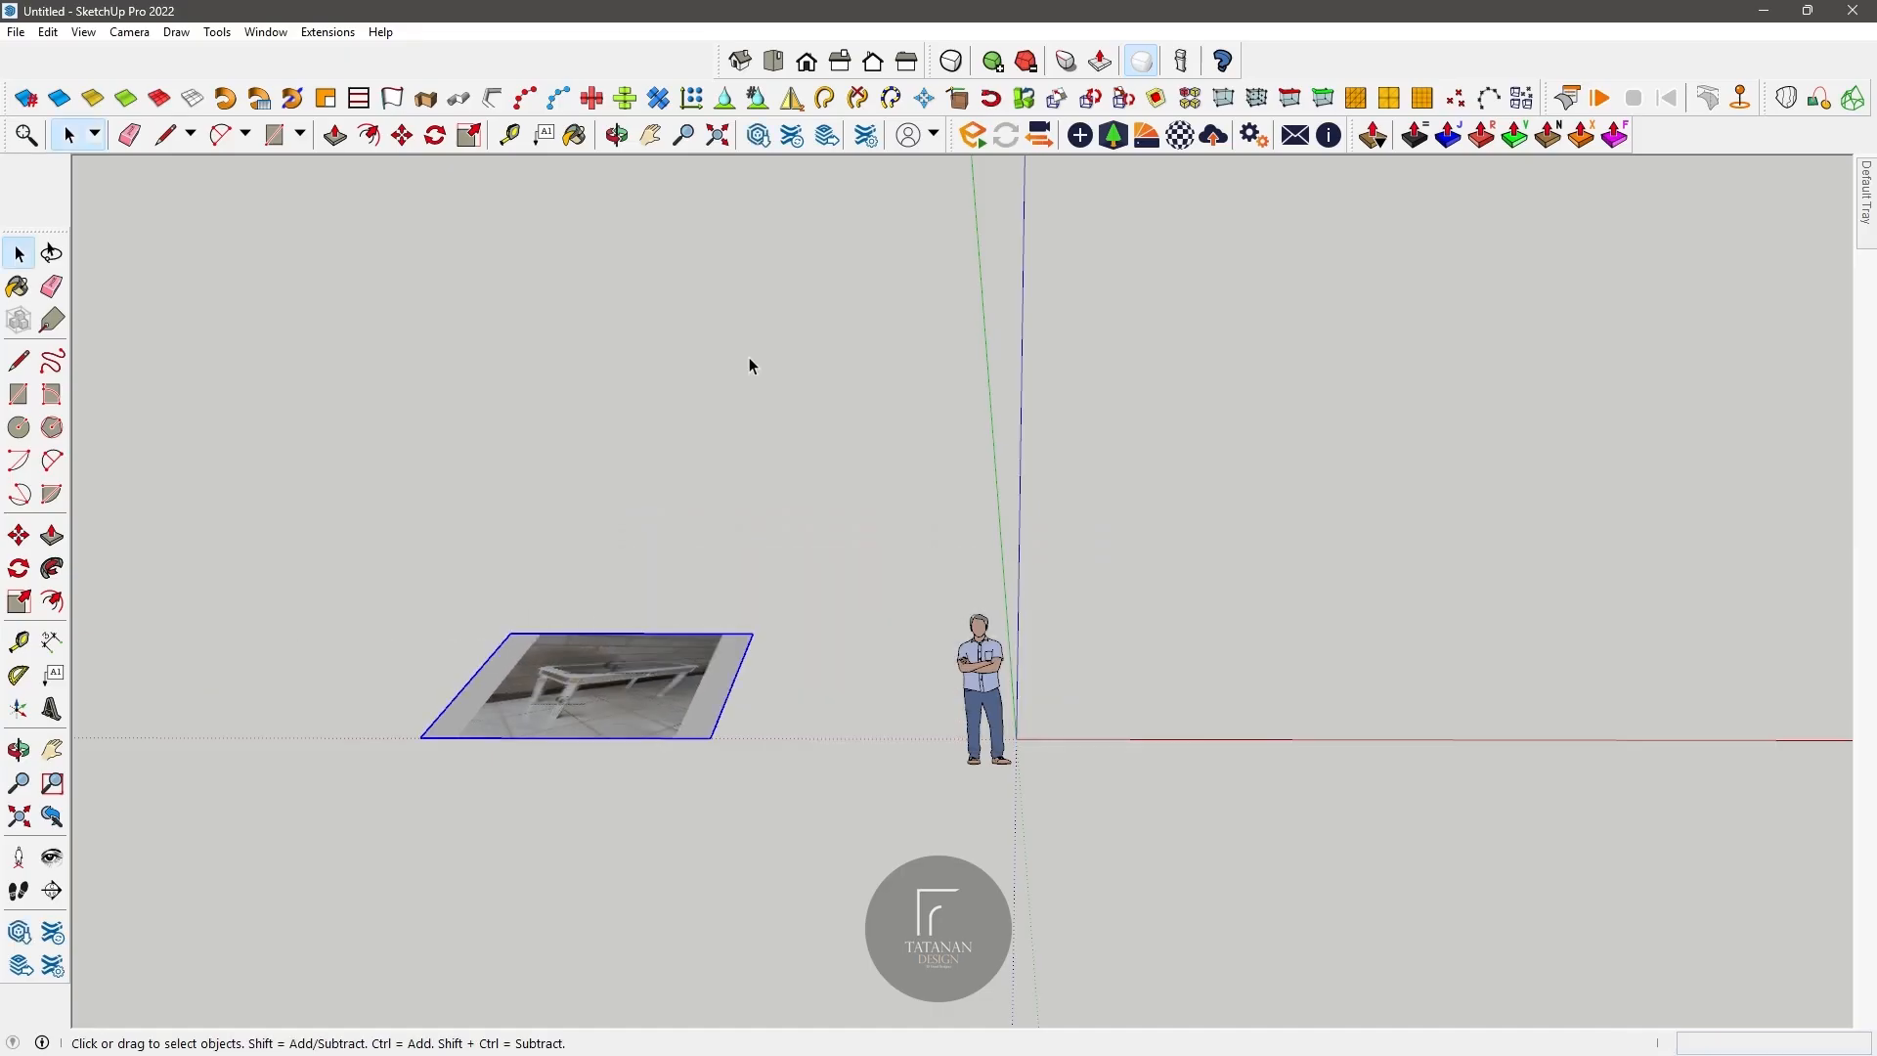
Step: Rotate the imported white table photo from lying flat to standing upright
{"action": "scroll", "coordinate": [528, 632], "scroll_direction": "up", "scroll_amount": 4}
{"action": "middle_click_drag", "start_coordinate": [532, 633], "coordinate": [1369, 528]}
{"action": "left_click", "coordinate": [401, 135]}
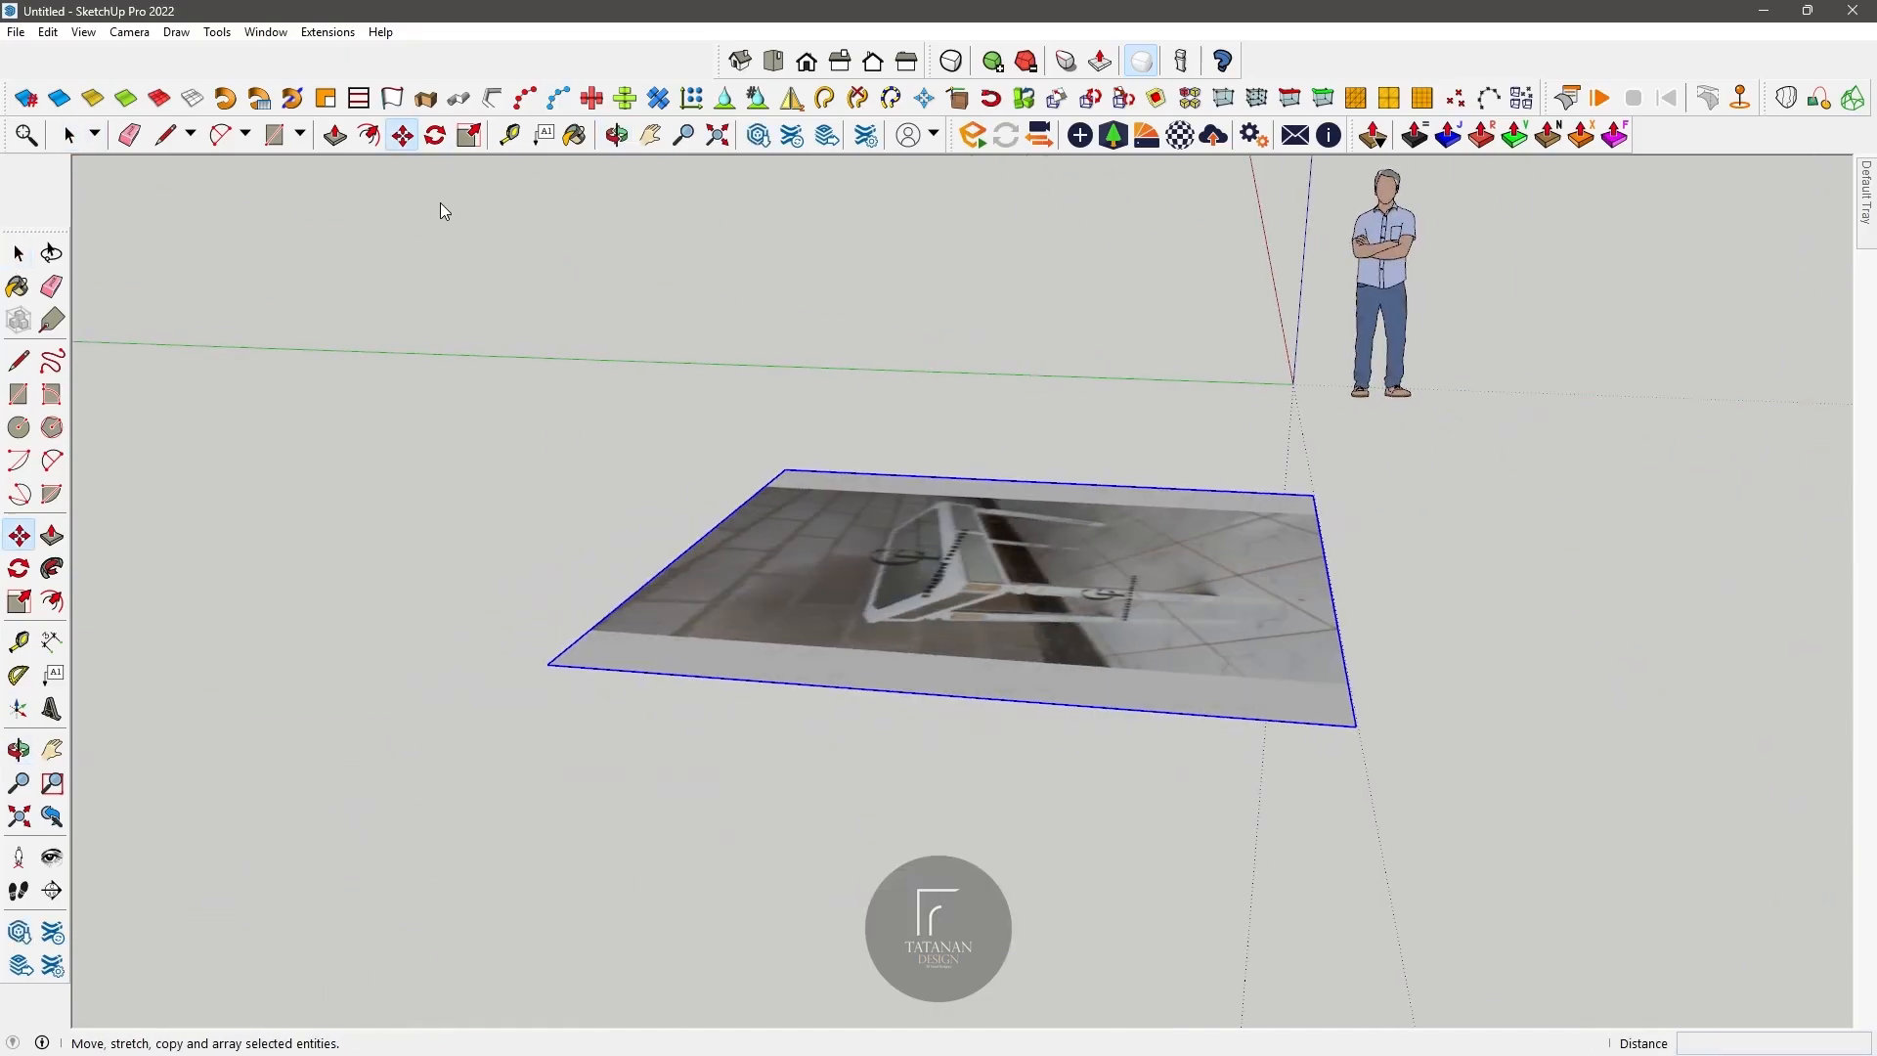
{"action": "left_click", "coordinate": [620, 670]}
{"action": "left_click", "coordinate": [926, 620]}
Step: Import id-11134207-7r98p-loysn3798bwt82.jpg as an image and place it upright between the first photo and the figure
{"action": "left_click", "coordinate": [614, 139]}
{"action": "left_click_drag", "start_coordinate": [744, 548], "coordinate": [620, 319]}
{"action": "left_click", "coordinate": [16, 31]}
{"action": "left_click", "coordinate": [44, 378]}
{"action": "left_click", "coordinate": [560, 440]}
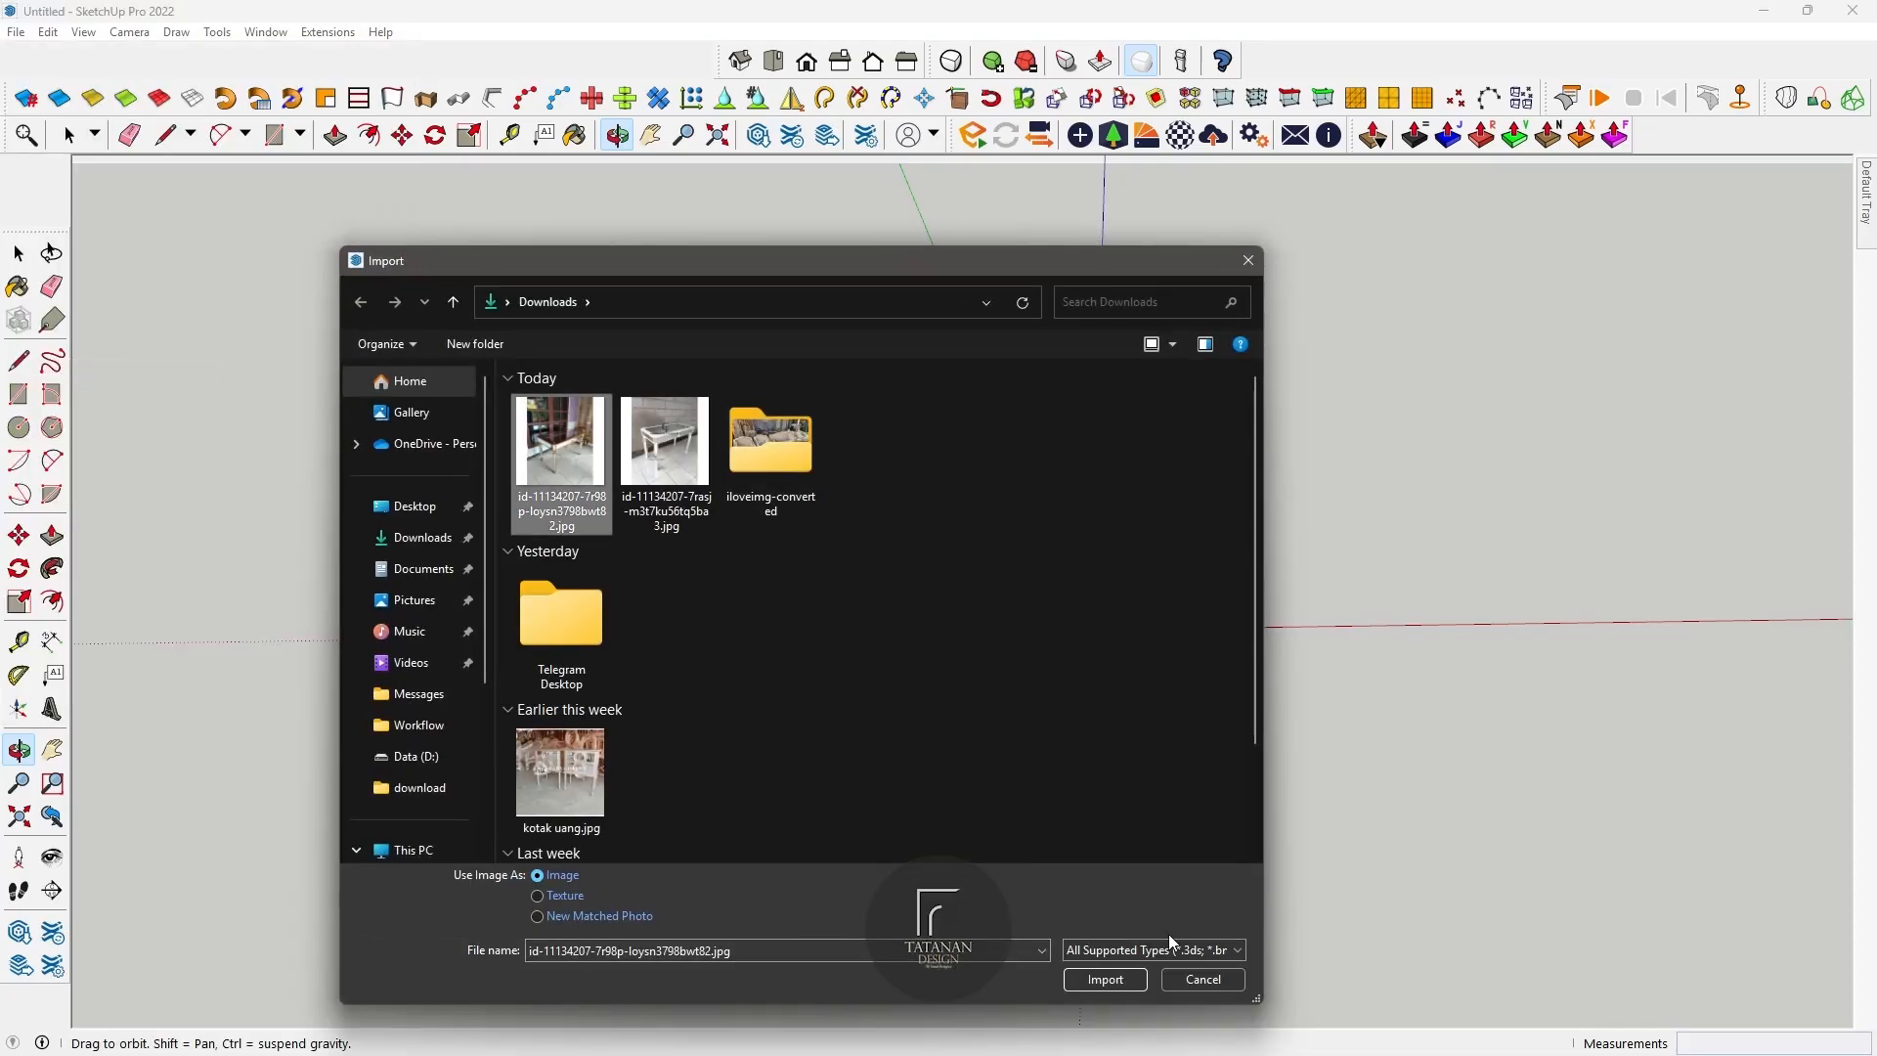
{"action": "left_click", "coordinate": [1104, 975]}
{"action": "left_click", "coordinate": [727, 735]}
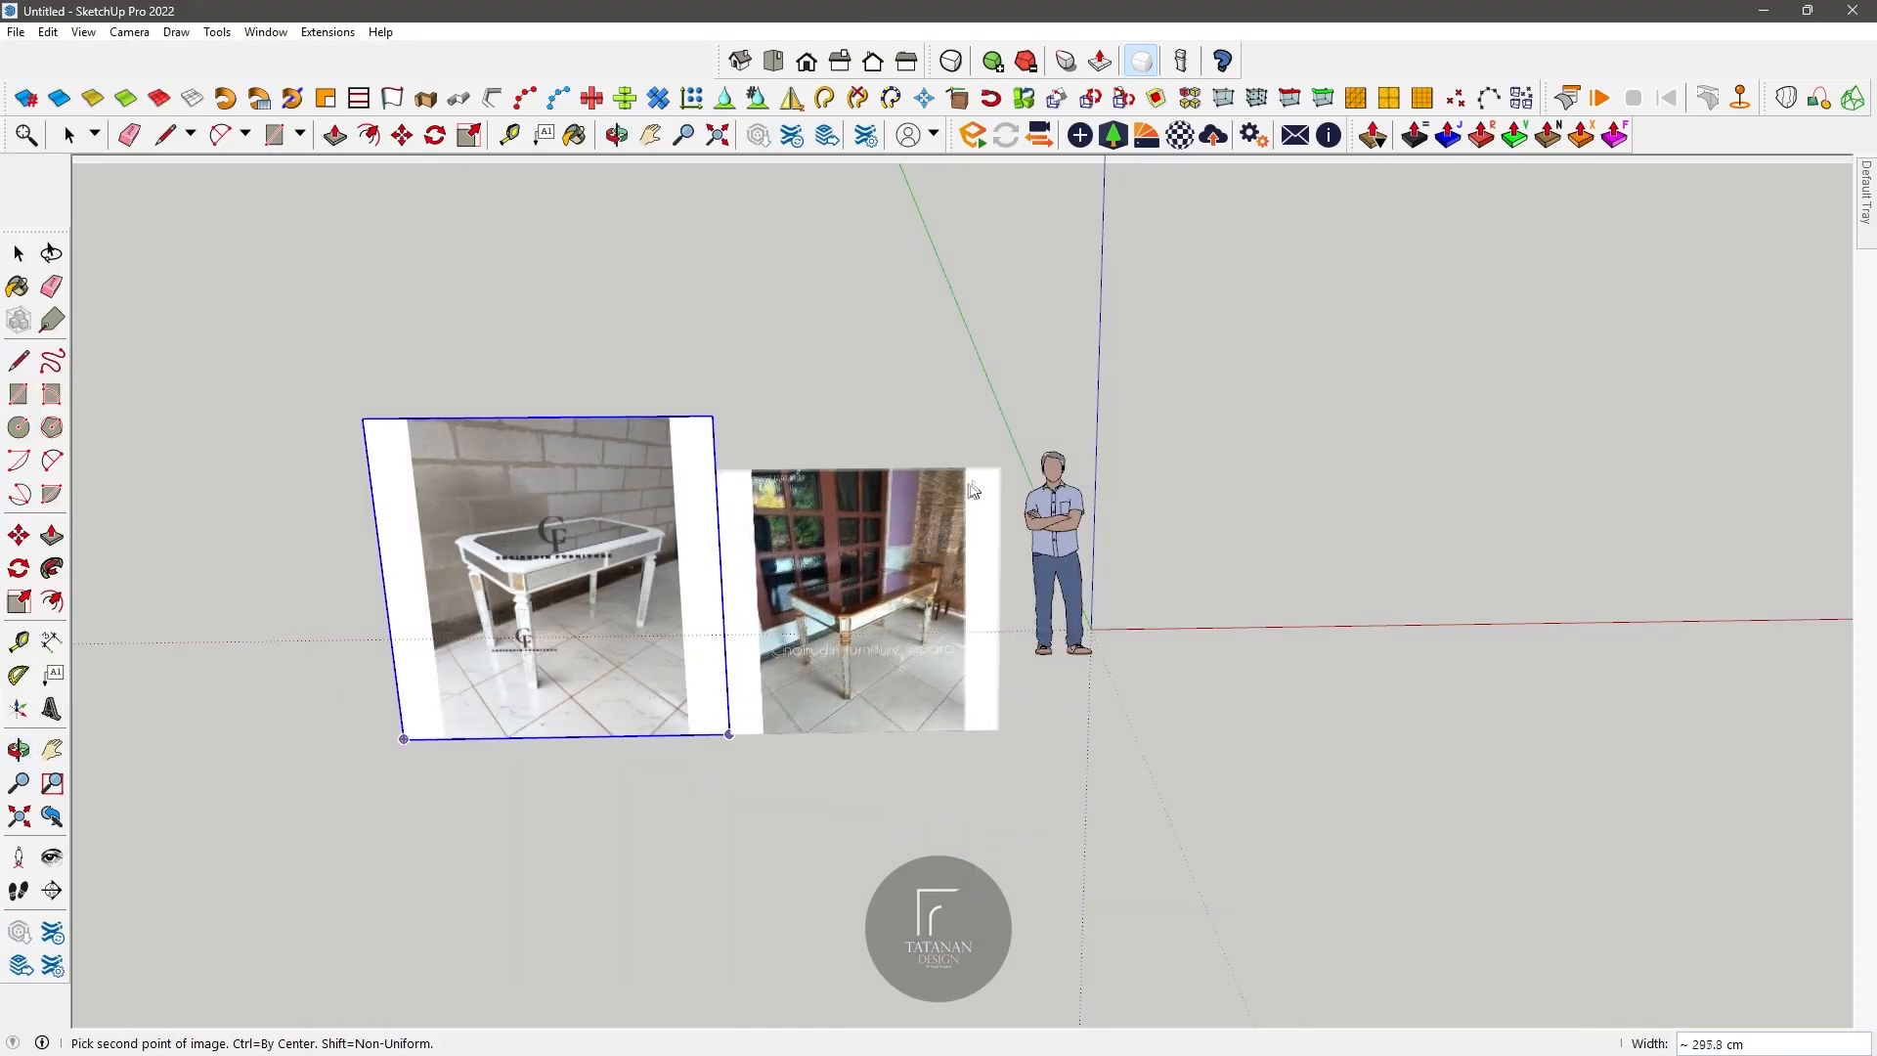
{"action": "left_click", "coordinate": [1048, 412]}
Step: Move both reference photos along the red axis, away from the standing figure
{"action": "scroll", "coordinate": [877, 401], "scroll_direction": "up", "scroll_amount": 3}
{"action": "left_click", "coordinate": [446, 438], "text": "shift"}
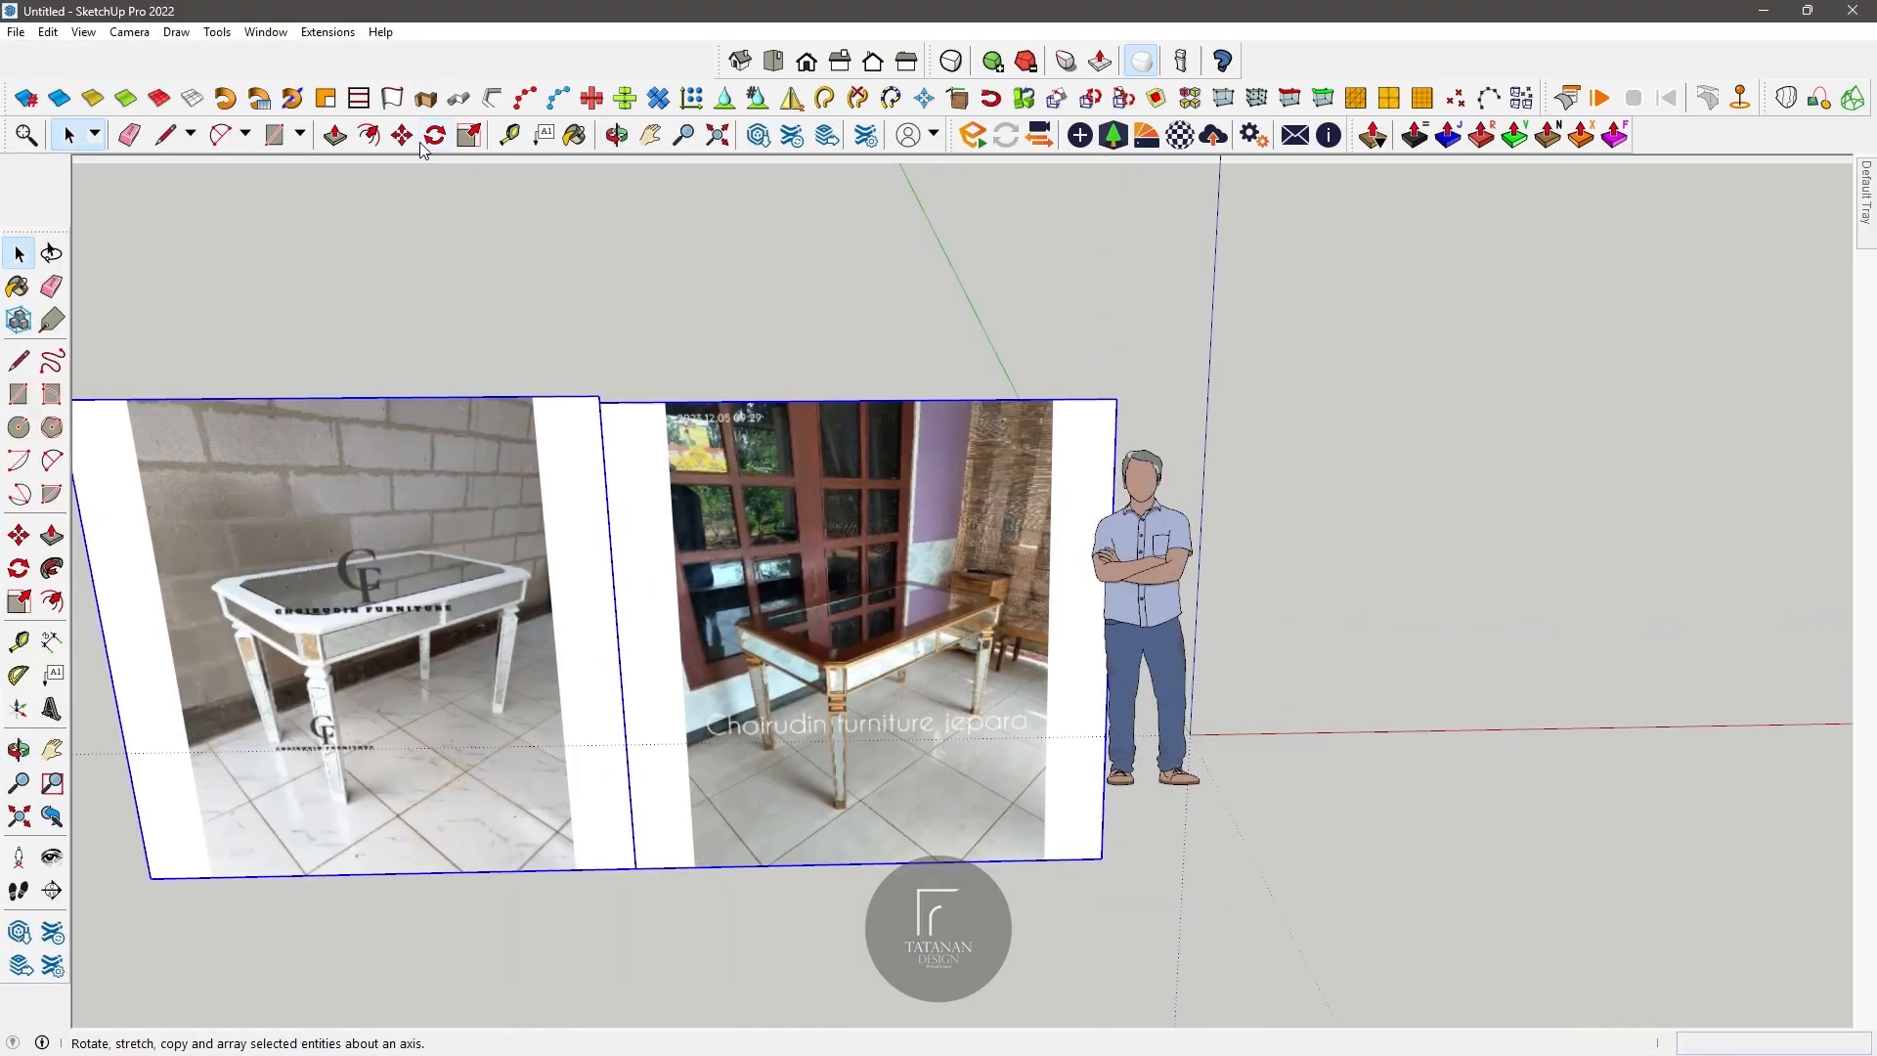
{"action": "left_click", "coordinate": [402, 134]}
{"action": "left_click", "coordinate": [909, 303]}
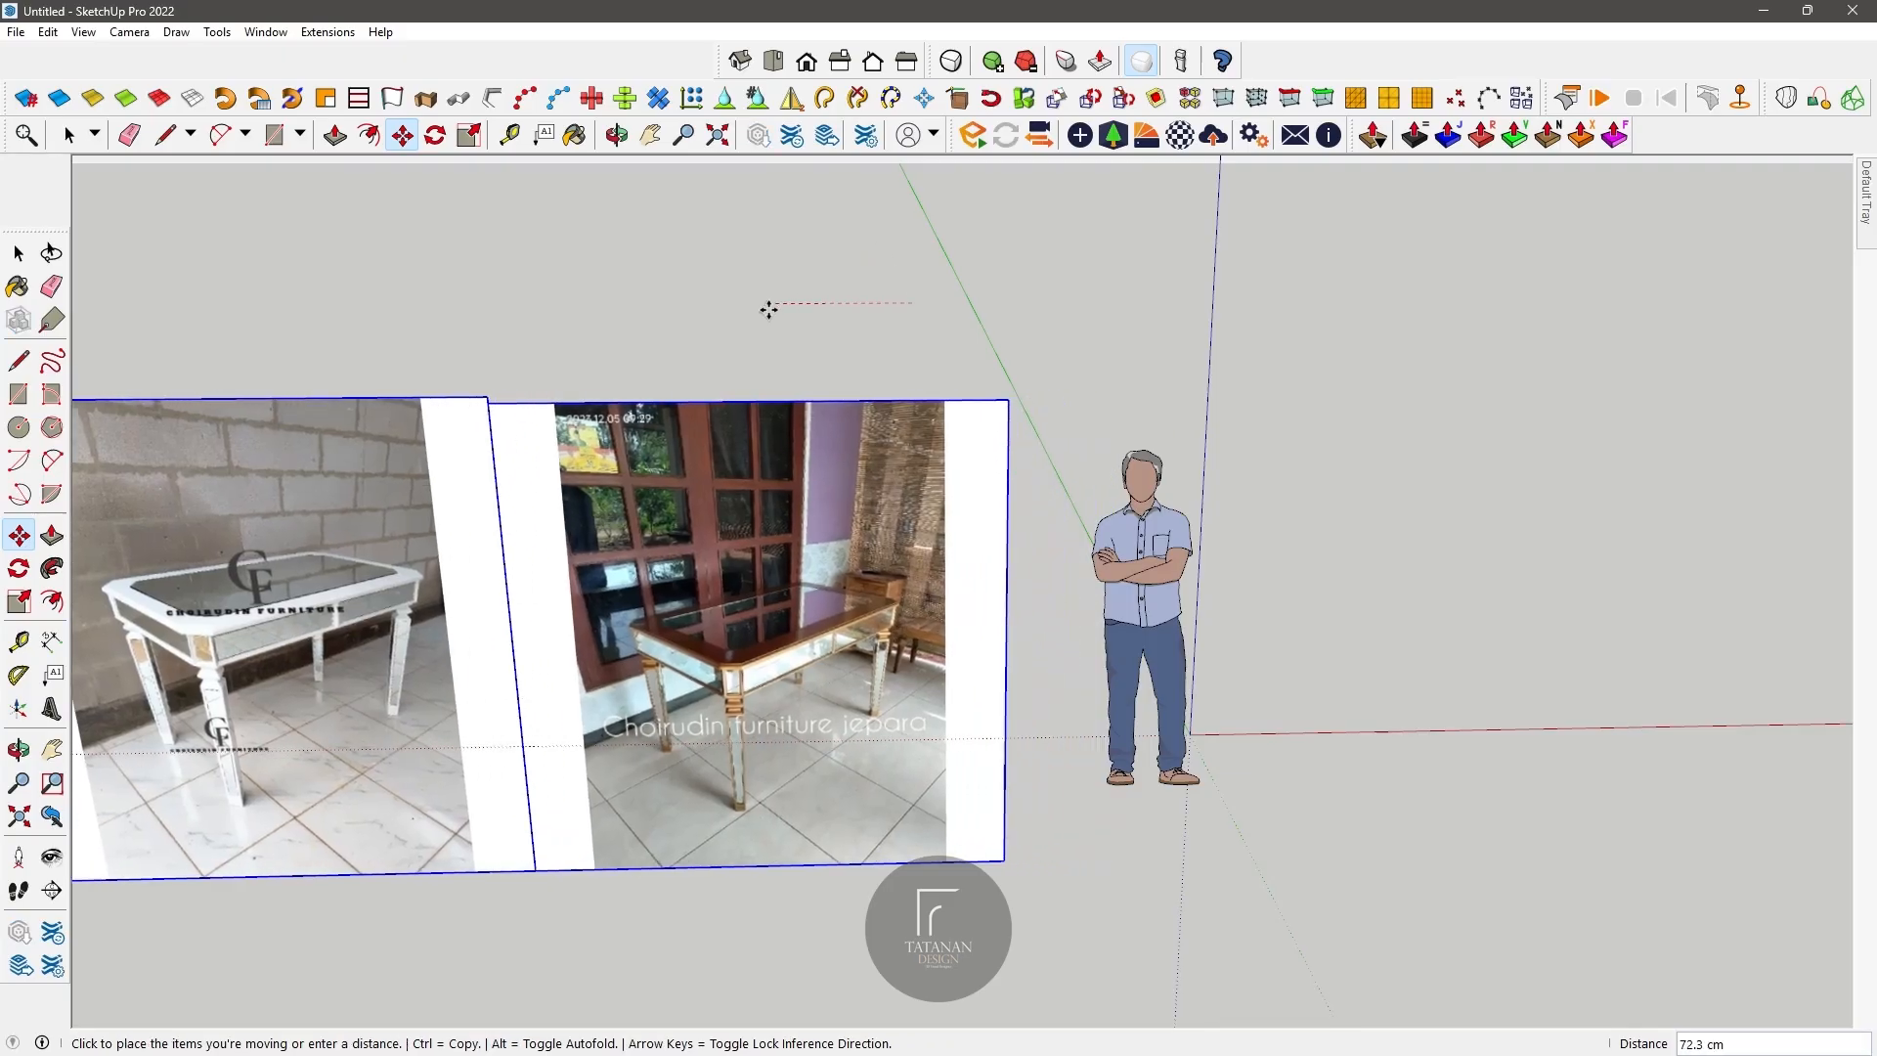
{"action": "left_click", "coordinate": [740, 307]}
{"action": "scroll", "coordinate": [739, 305], "scroll_direction": "down", "scroll_amount": 2}
{"action": "scroll", "coordinate": [709, 509], "scroll_direction": "up", "scroll_amount": 4}
{"action": "scroll", "coordinate": [716, 521], "scroll_direction": "down", "scroll_amount": 3}
{"action": "key", "text": "space"}
{"action": "left_click", "coordinate": [668, 442]}
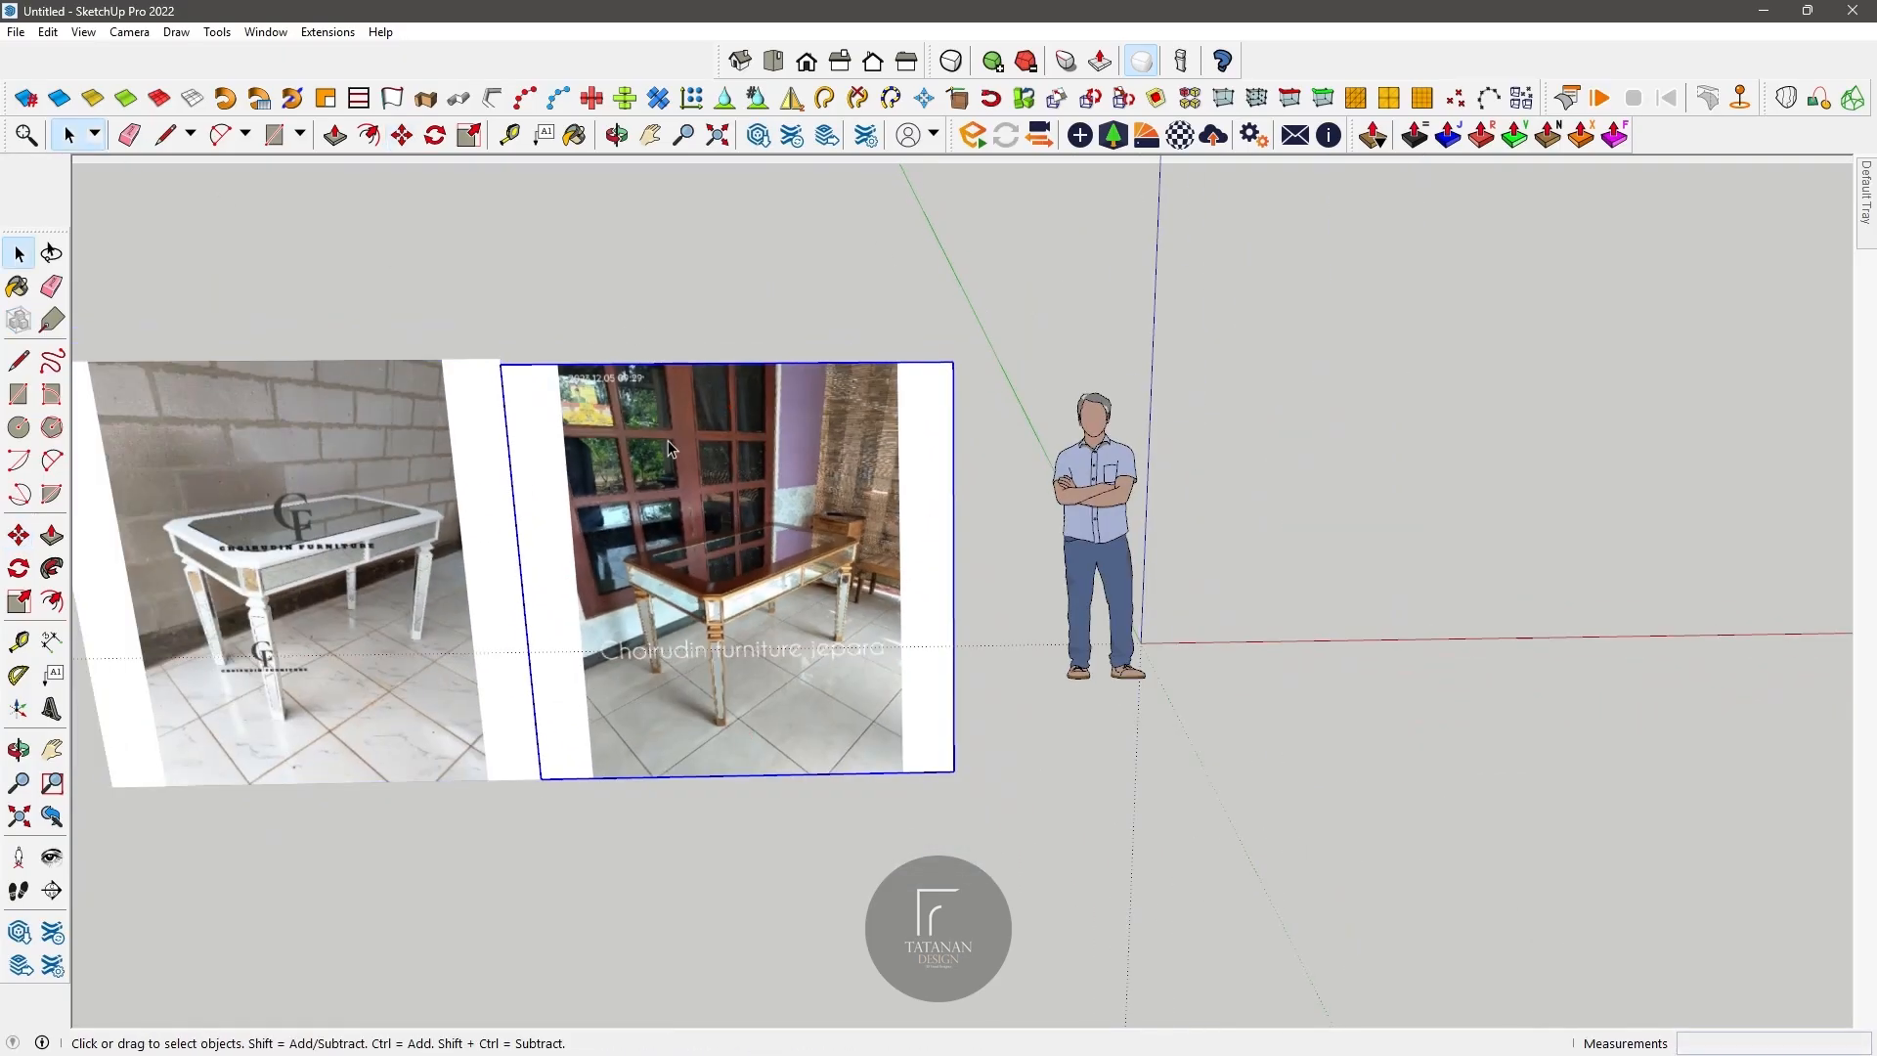
{"action": "left_click", "coordinate": [771, 290]}
Step: Start a rectangle in front of the photos and calculate 135 divided by 2 in the Calculator app
{"action": "scroll", "coordinate": [772, 292], "scroll_direction": "down", "scroll_amount": 2}
{"action": "scroll", "coordinate": [777, 495], "scroll_direction": "up", "scroll_amount": 3}
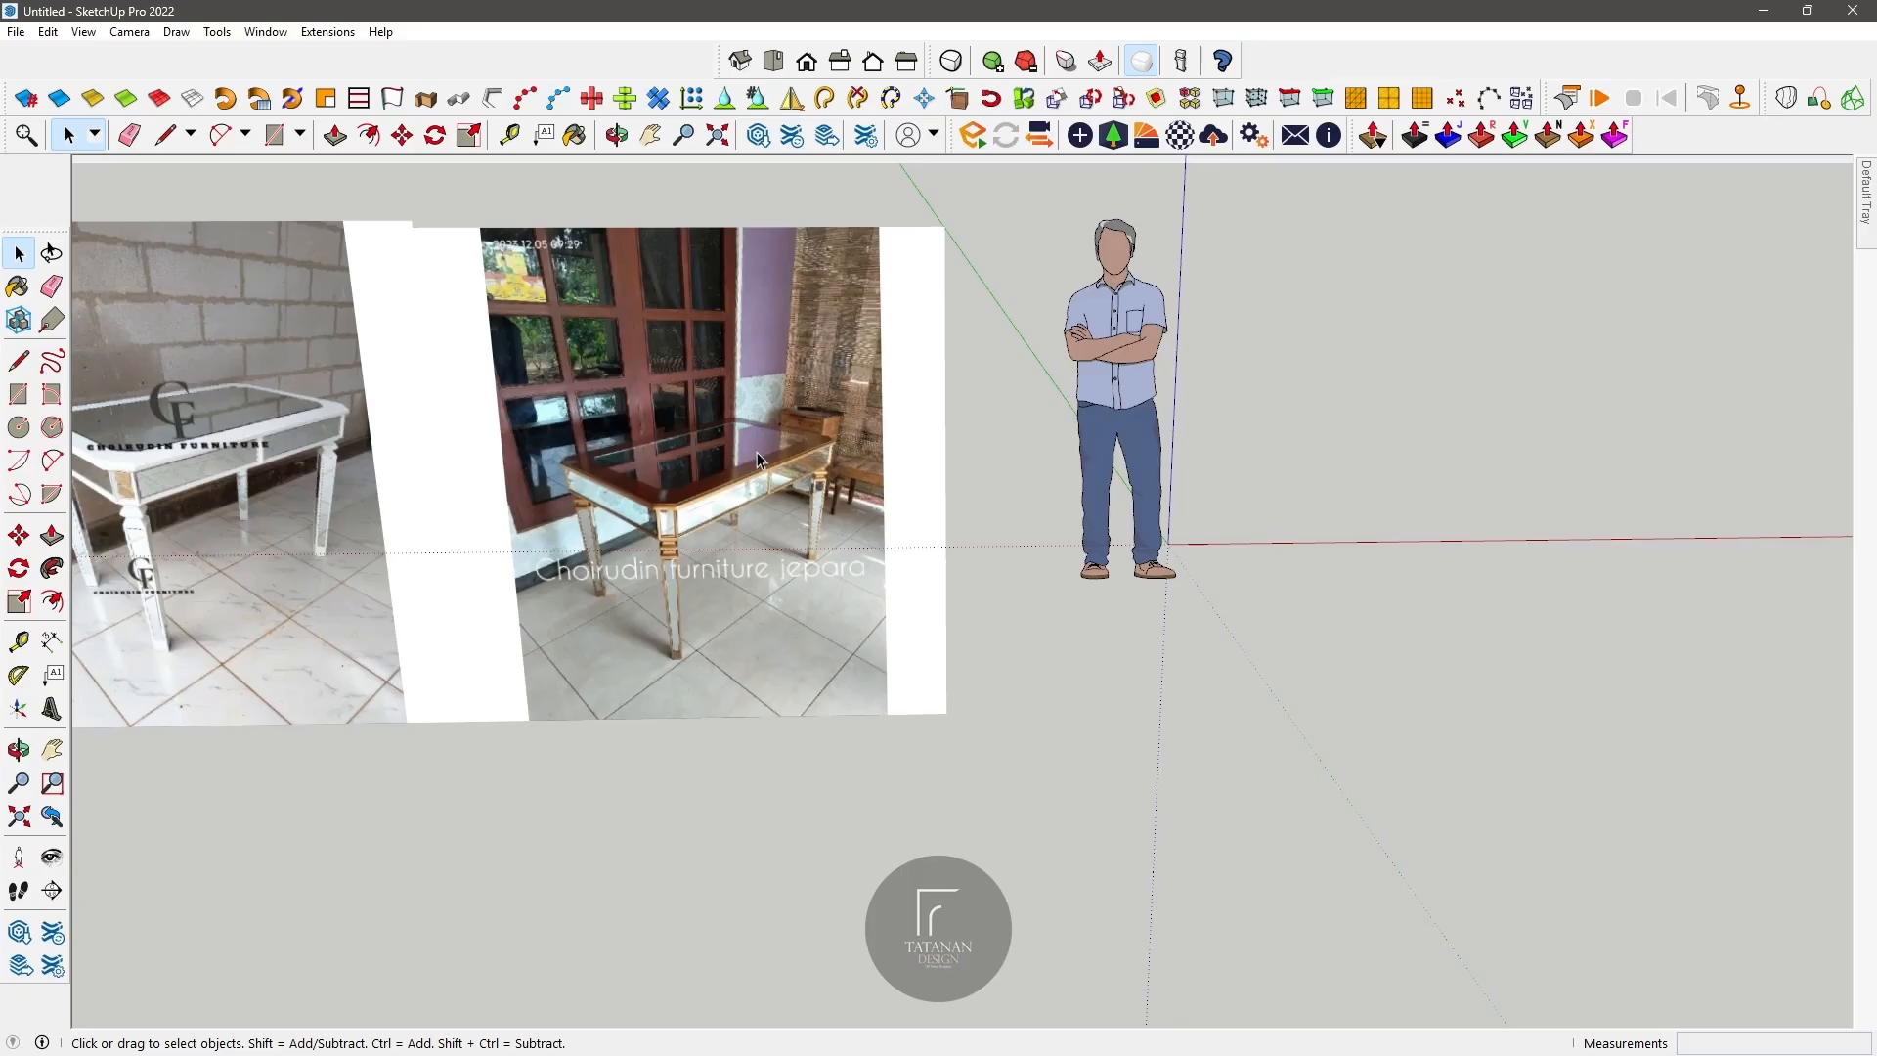
{"action": "left_click", "coordinate": [18, 394]}
{"action": "left_click", "coordinate": [931, 820]}
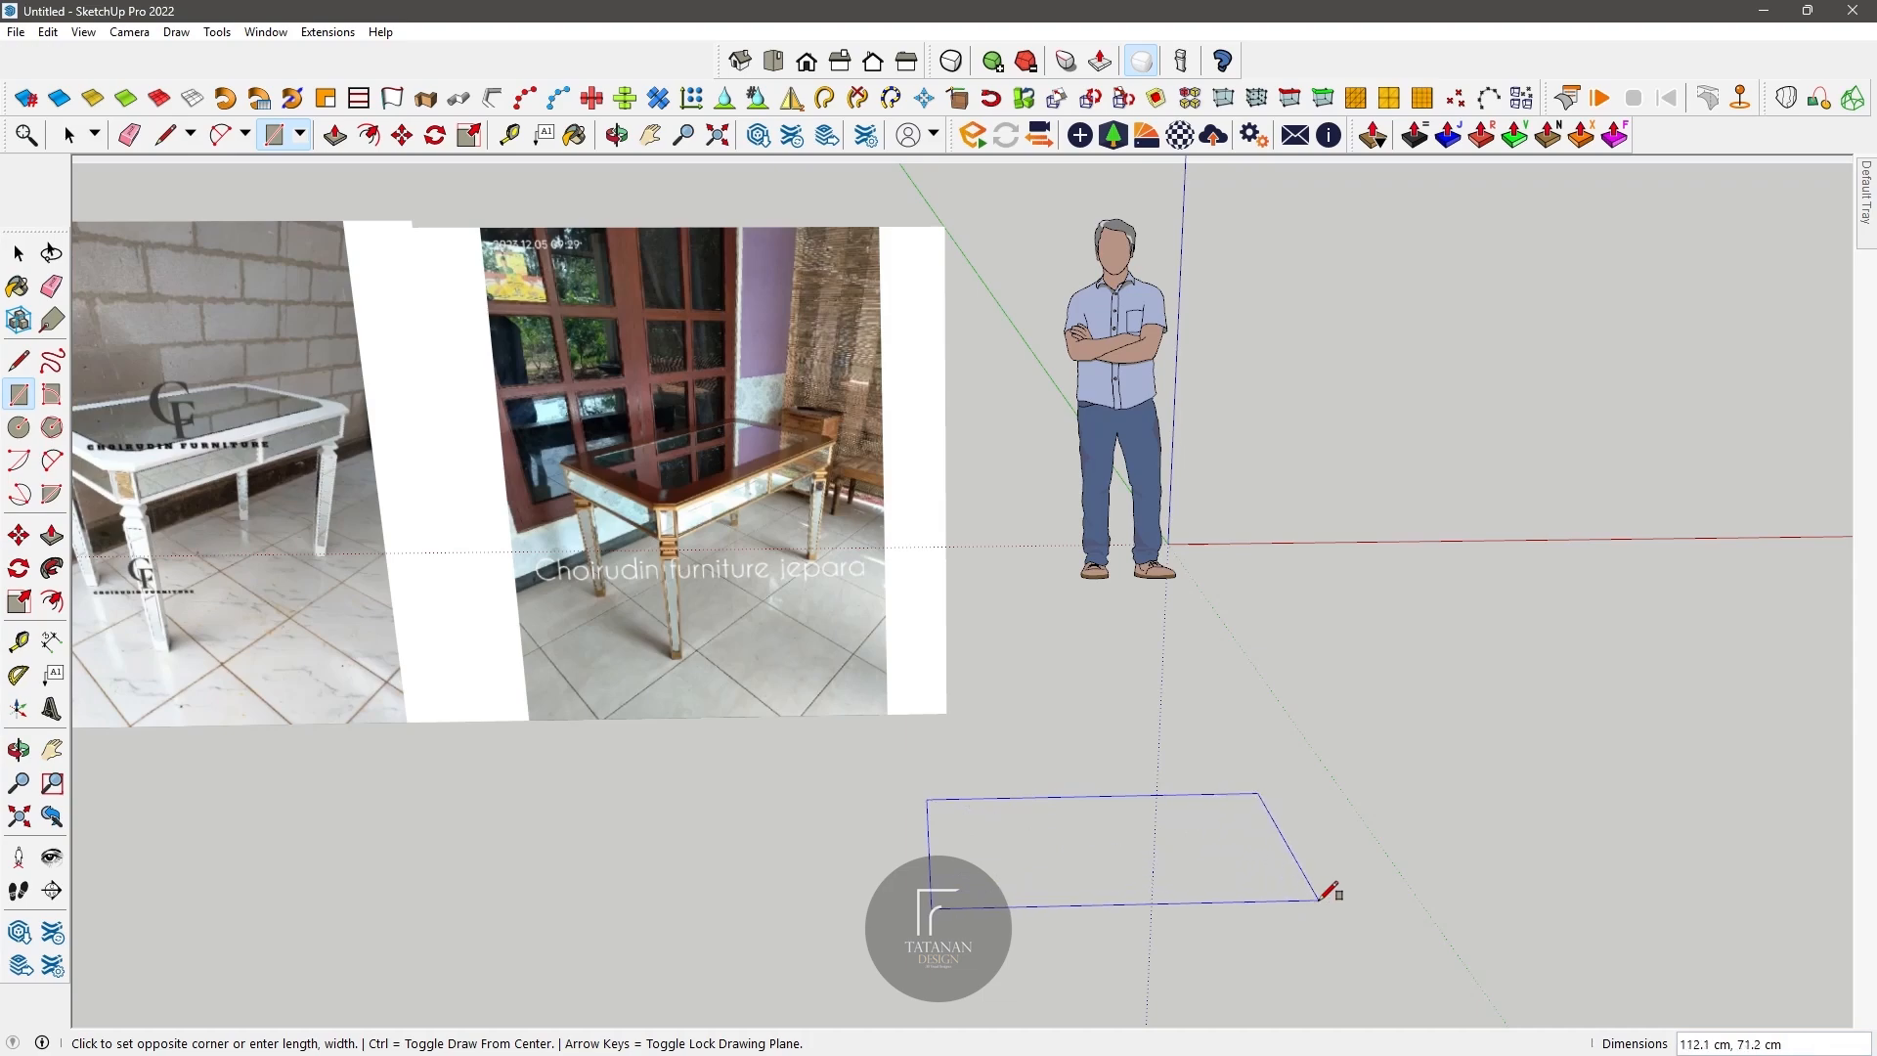
{"action": "key", "text": "super"}
{"action": "type", "text": "cal"}
{"action": "key", "text": "Return"}
{"action": "type", "text": "135"}
{"action": "left_click", "coordinate": [836, 532]}
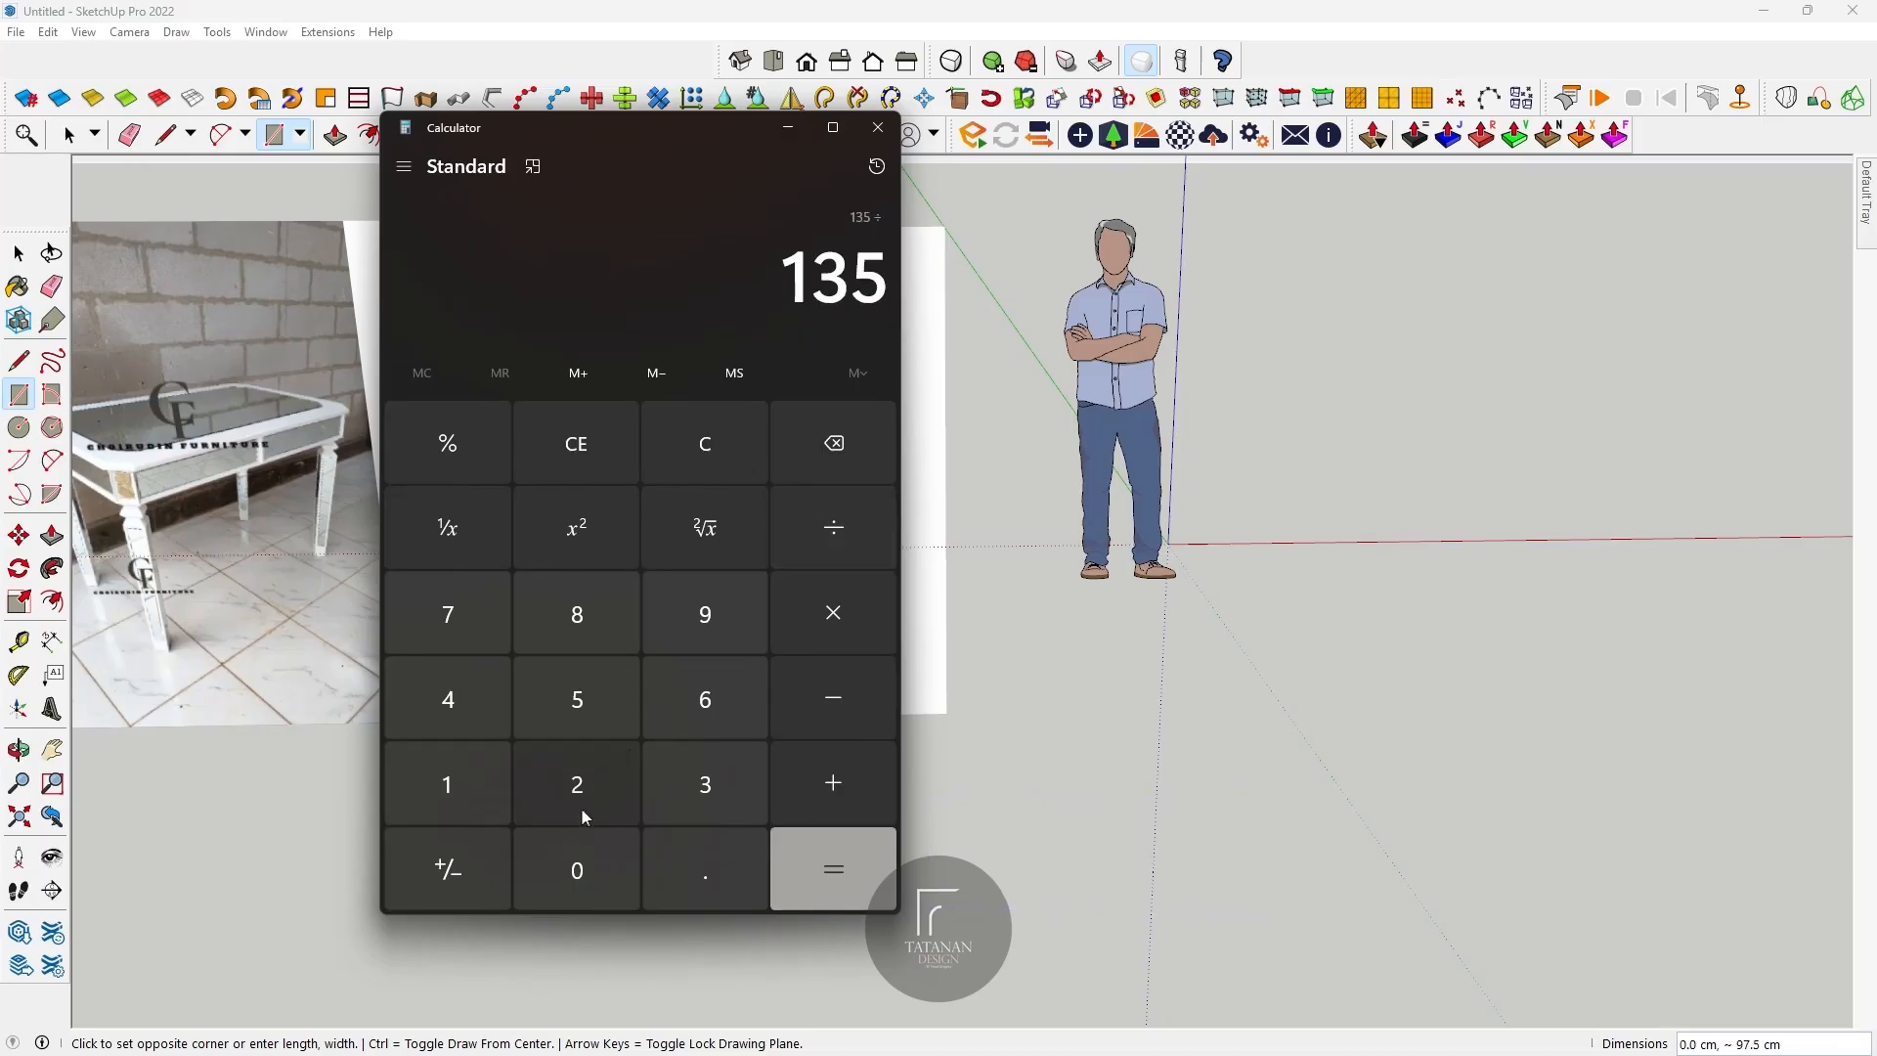
{"action": "left_click", "coordinate": [586, 809]}
{"action": "left_click", "coordinate": [860, 884]}
{"action": "key", "text": "alt+Tab"}
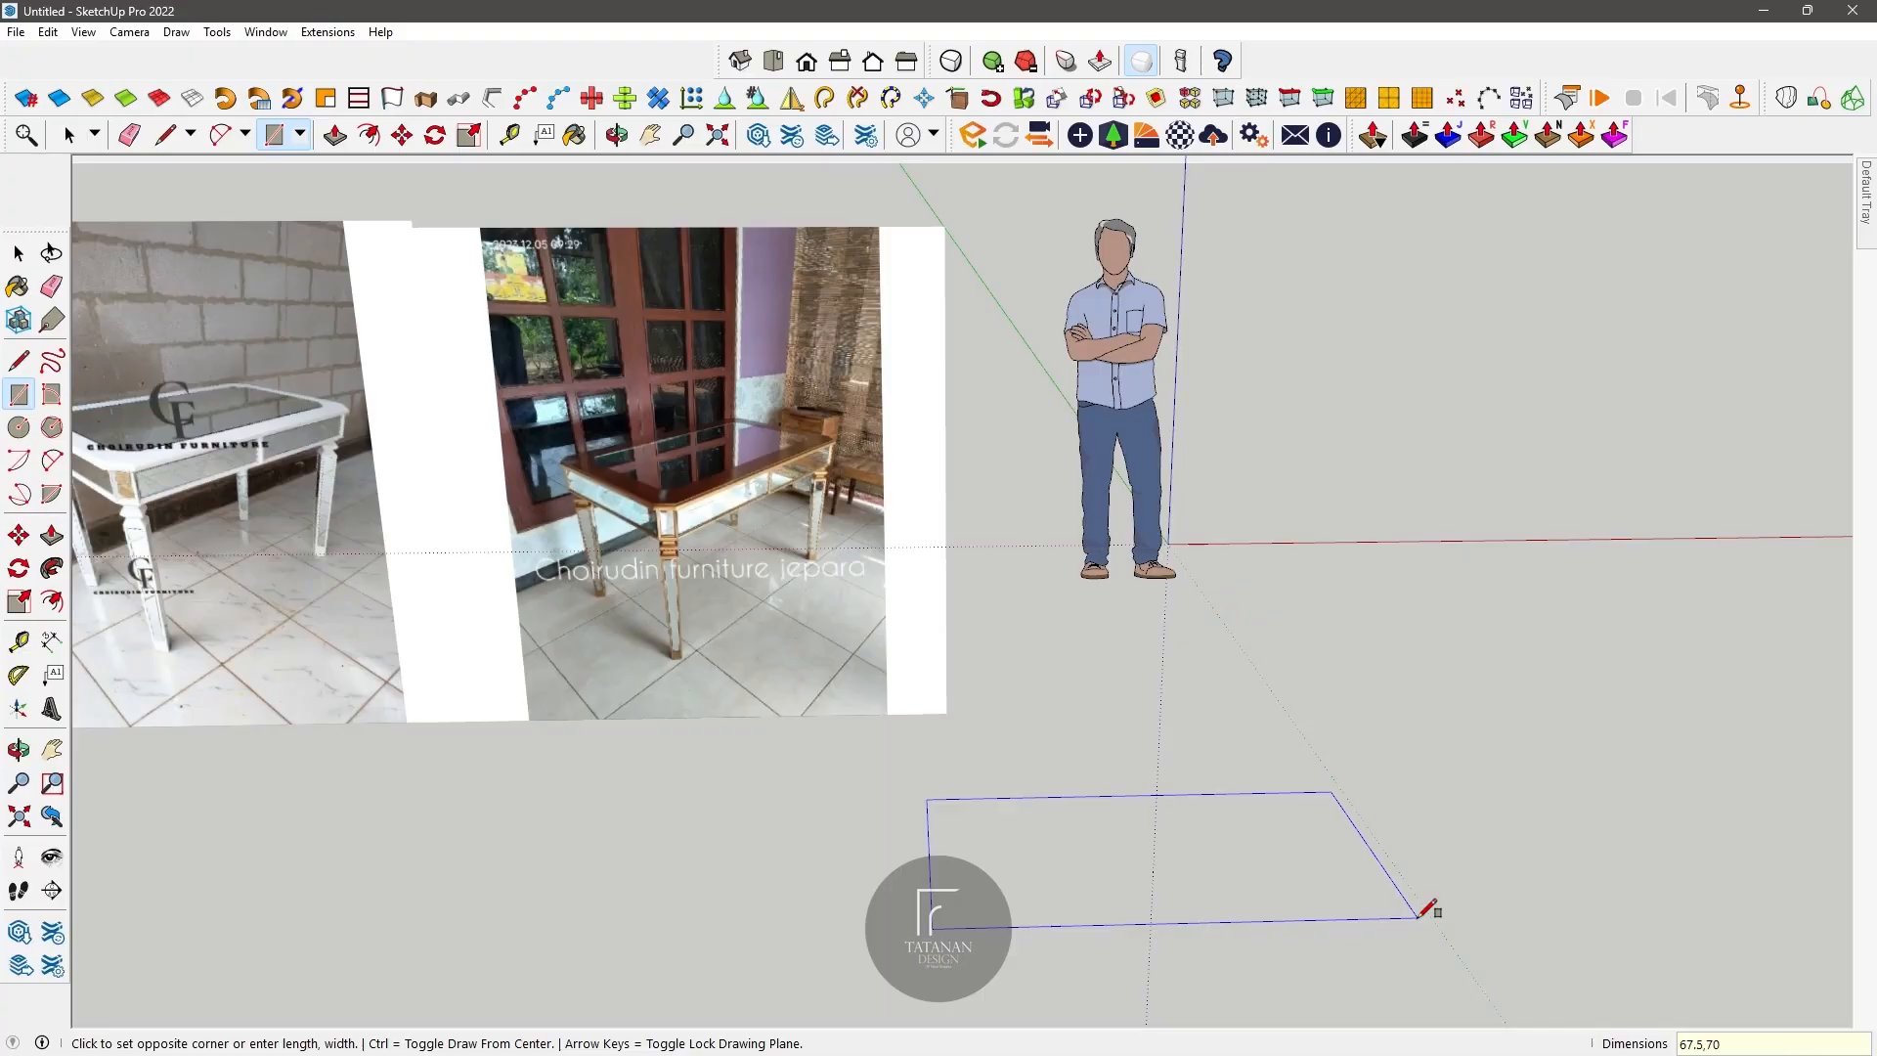
Step: Draw a 67.5 by 70 cm rectangle in front of the photos and delete it
{"action": "key", "text": "Return"}
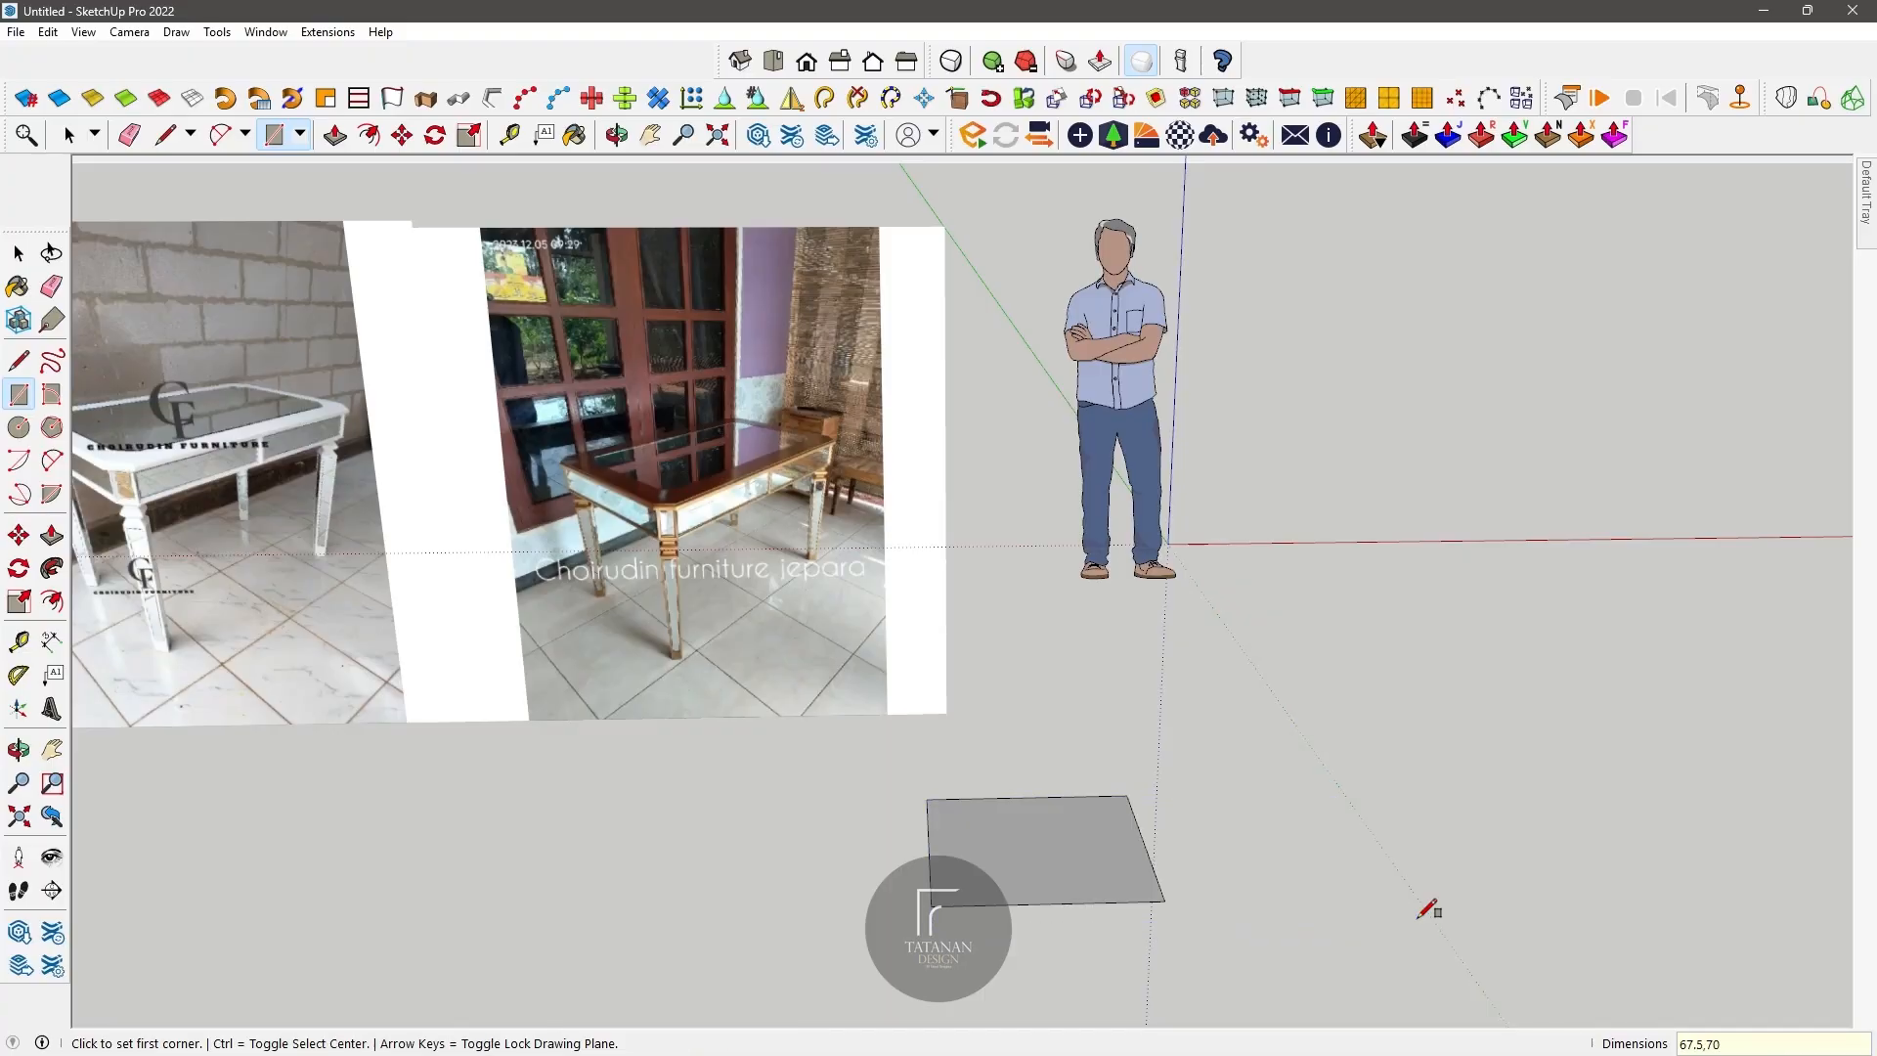
{"action": "key", "text": "alt+Tab"}
{"action": "key", "text": "alt+Tab"}
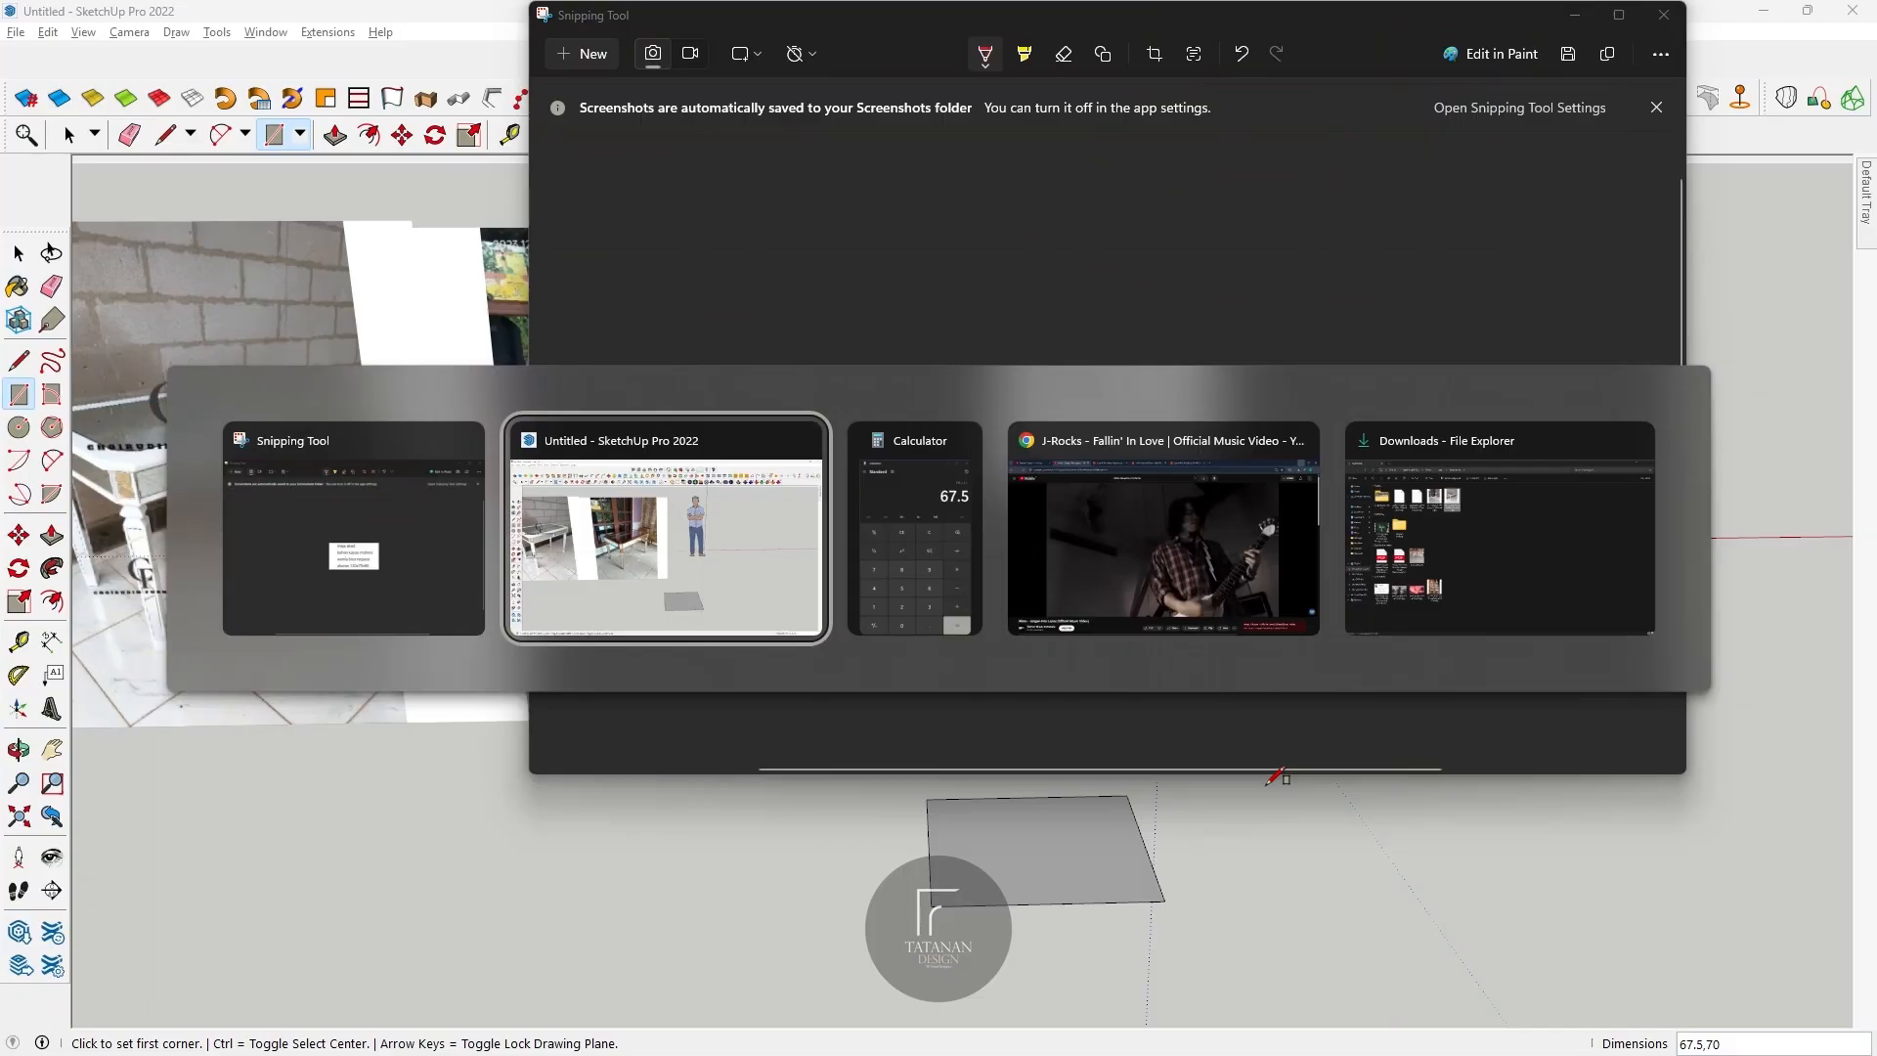
{"action": "left_click", "coordinate": [68, 135]}
{"action": "double_click", "coordinate": [1105, 811]}
{"action": "key", "text": "Delete"}
Step: Draw a 67.5 by 75 cm rectangle on the ground in front of the photos
{"action": "left_click", "coordinate": [21, 395]}
{"action": "left_click", "coordinate": [843, 797]}
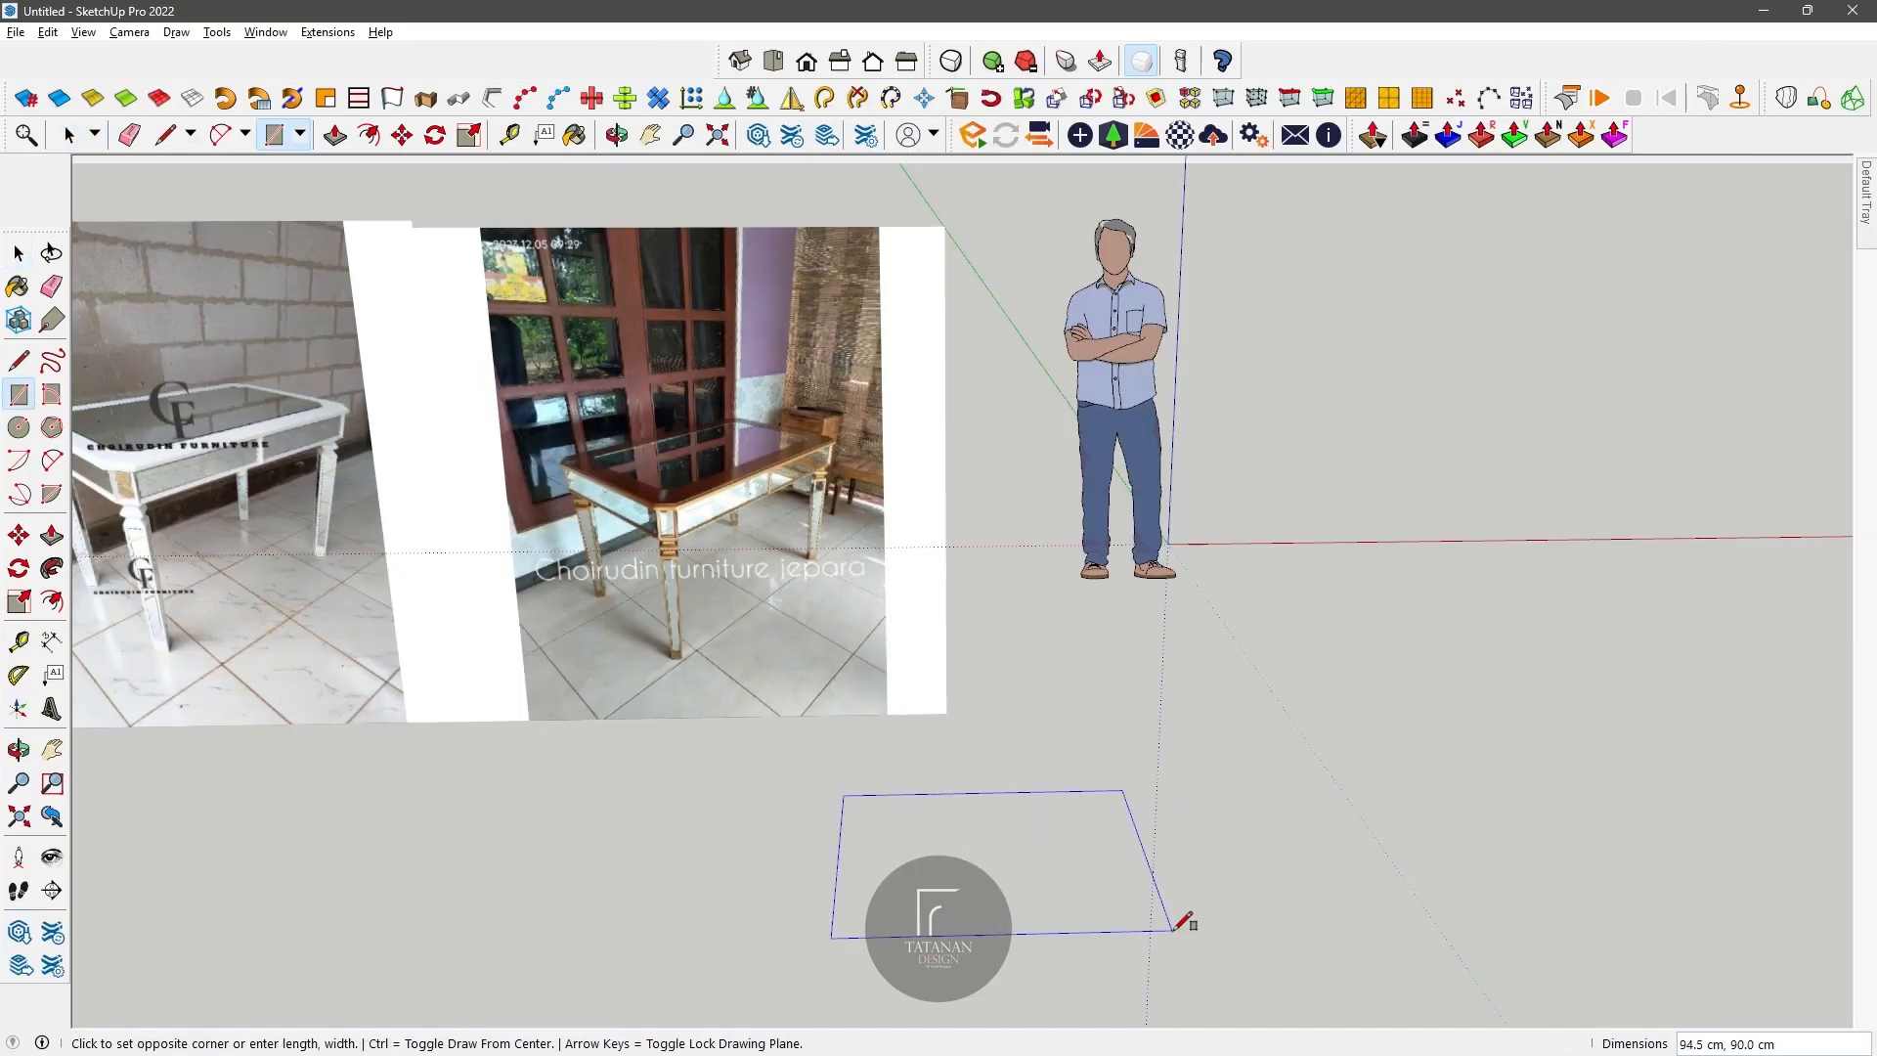
{"action": "type", "text": "67.5,"}
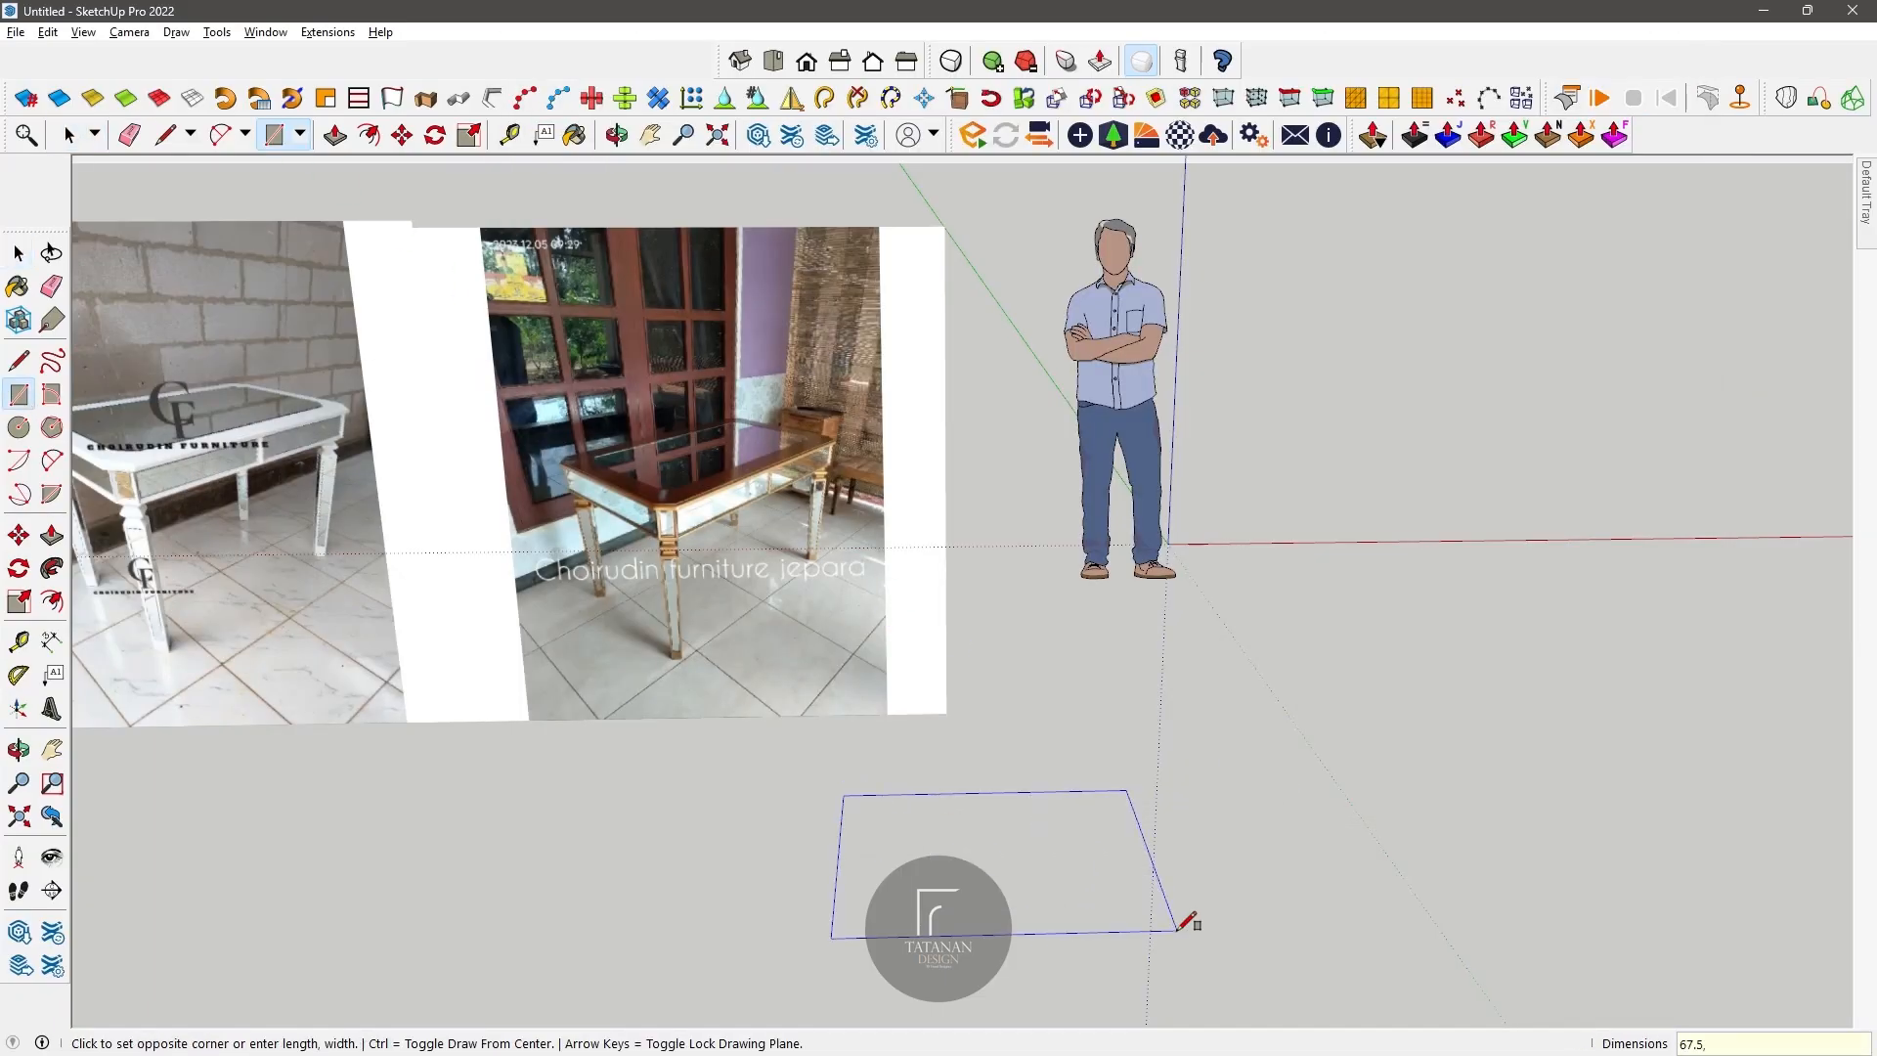
{"action": "type", "text": "75"}
{"action": "key", "text": "Return"}
Step: Make a component from the rectangle's face and edges
{"action": "scroll", "coordinate": [978, 782], "scroll_direction": "up", "scroll_amount": 2}
{"action": "middle_click_drag", "start_coordinate": [980, 780], "coordinate": [968, 748]}
{"action": "left_click", "coordinate": [70, 135]}
{"action": "double_click", "coordinate": [894, 807]}
{"action": "right_click", "coordinate": [893, 806]}
{"action": "left_click", "coordinate": [995, 594]}
{"action": "left_click", "coordinate": [964, 736]}
Step: Copy the rectangle component along the red axis so the copy adjoins the original edge to edge
{"action": "key", "text": "m"}
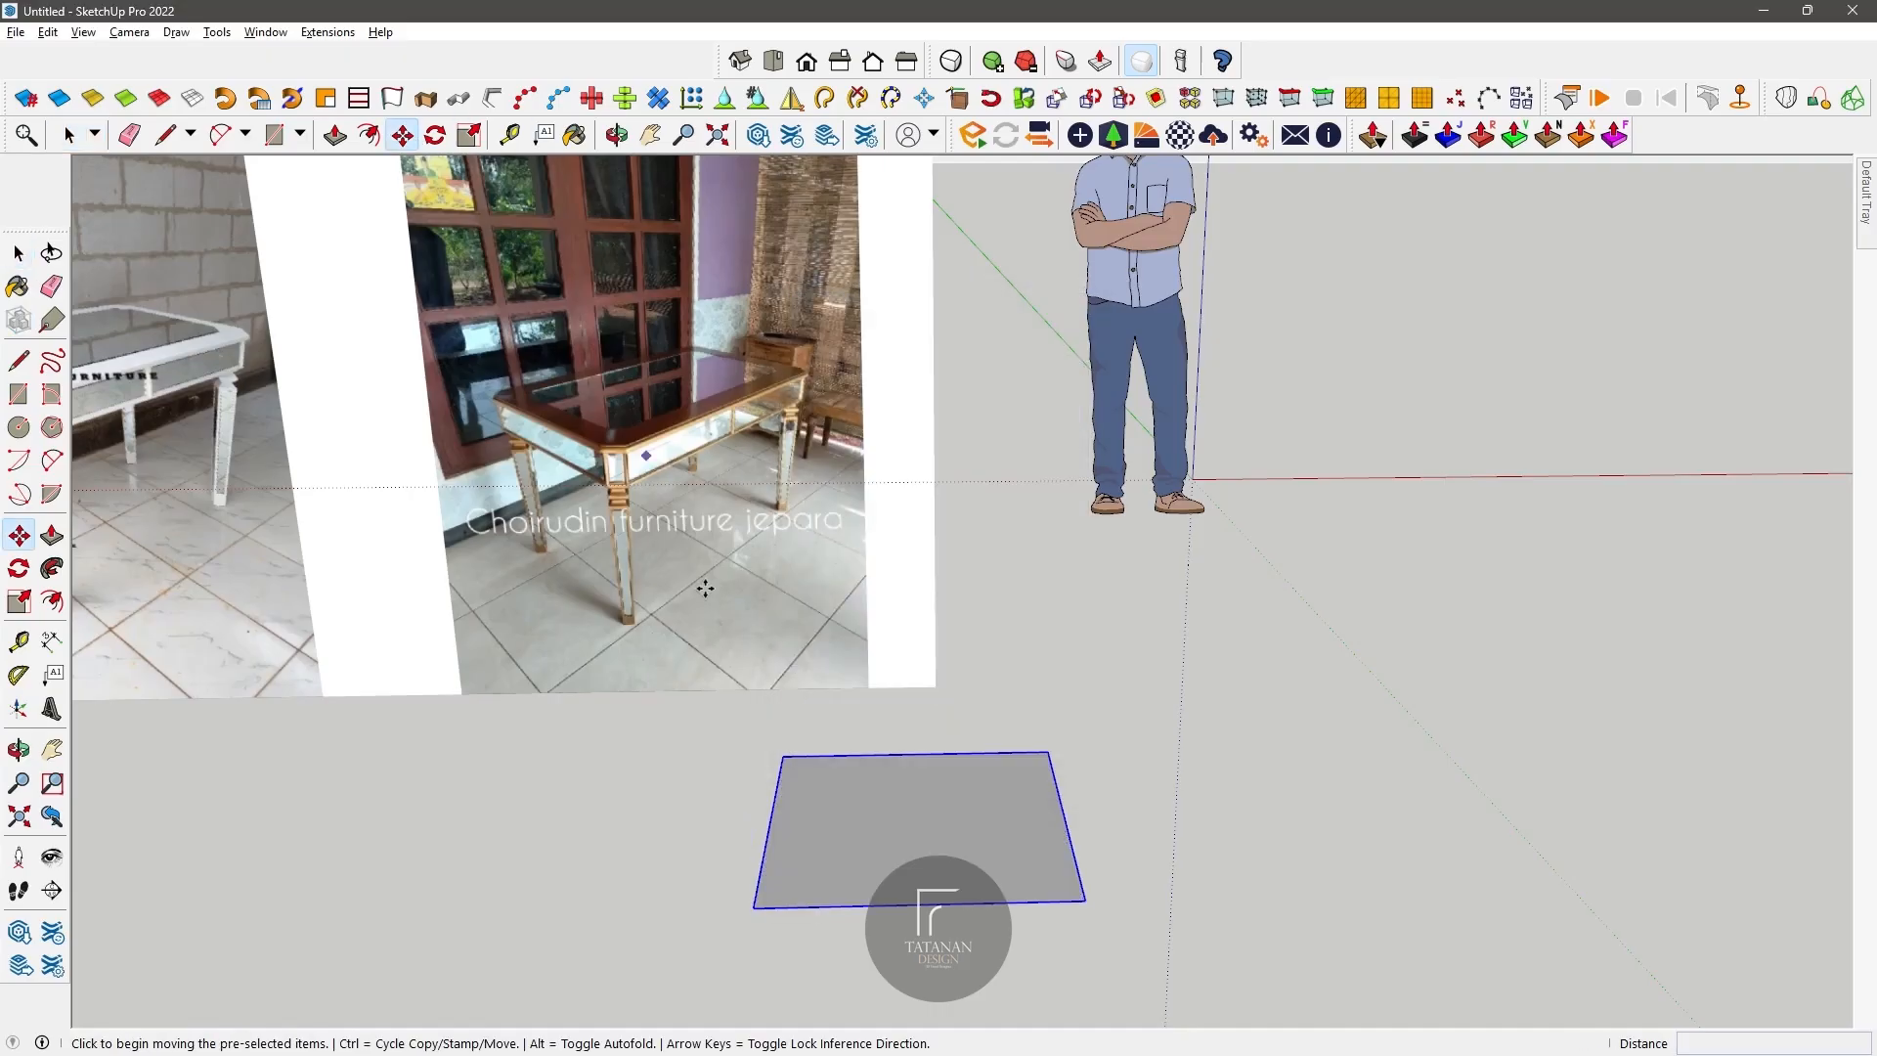
{"action": "left_click", "coordinate": [755, 907]}
{"action": "key", "text": "ctrl"}
{"action": "left_click", "coordinate": [1084, 900]}
Step: Inside the rectangle component, draw a line between the midpoints of the two short sides' edges across the face
{"action": "middle_click_drag", "start_coordinate": [1084, 900], "coordinate": [913, 583]}
{"action": "left_click_drag", "start_coordinate": [914, 583], "coordinate": [880, 709]}
{"action": "key", "text": "space"}
{"action": "left_click", "coordinate": [771, 717]}
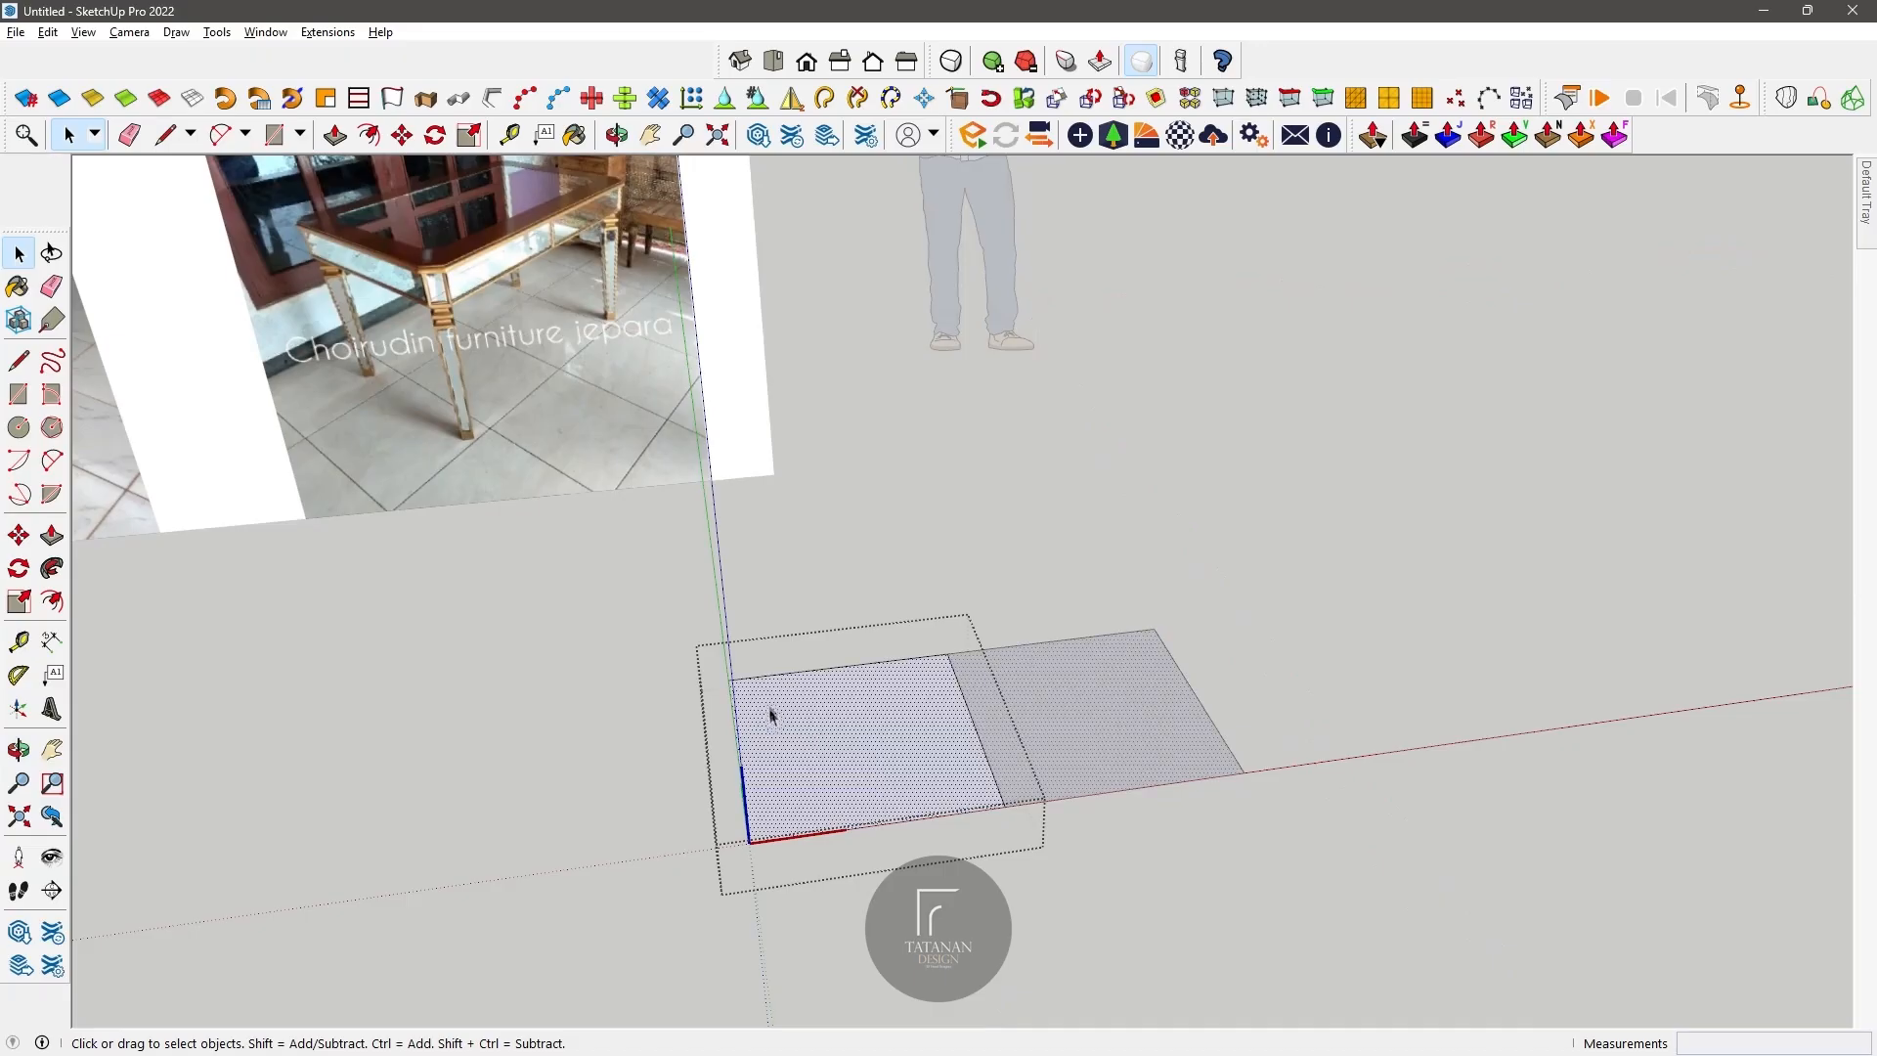
{"action": "key", "text": "l"}
{"action": "left_click", "coordinate": [738, 753]}
{"action": "left_click", "coordinate": [973, 726]}
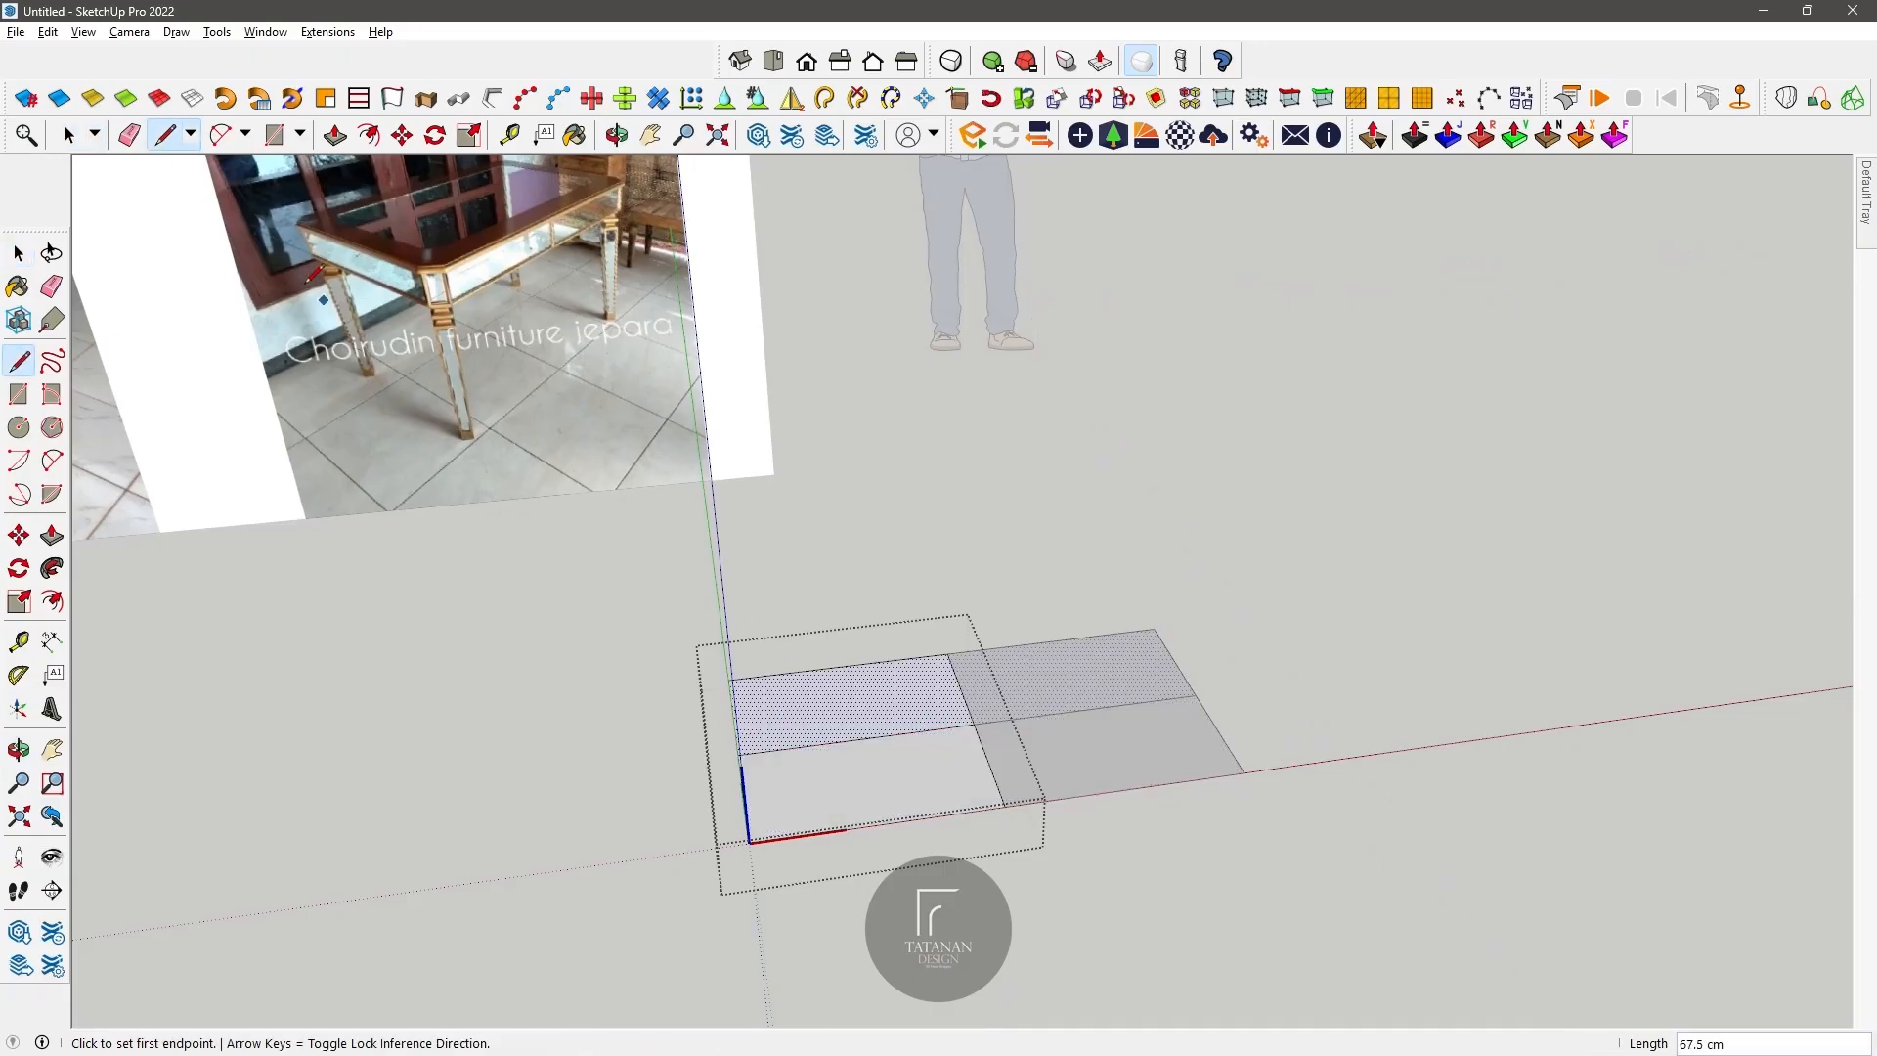
Step: Erase the outer edges of the component's back half, leaving only the front half
{"action": "key", "text": "space"}
{"action": "left_click", "coordinate": [129, 134]}
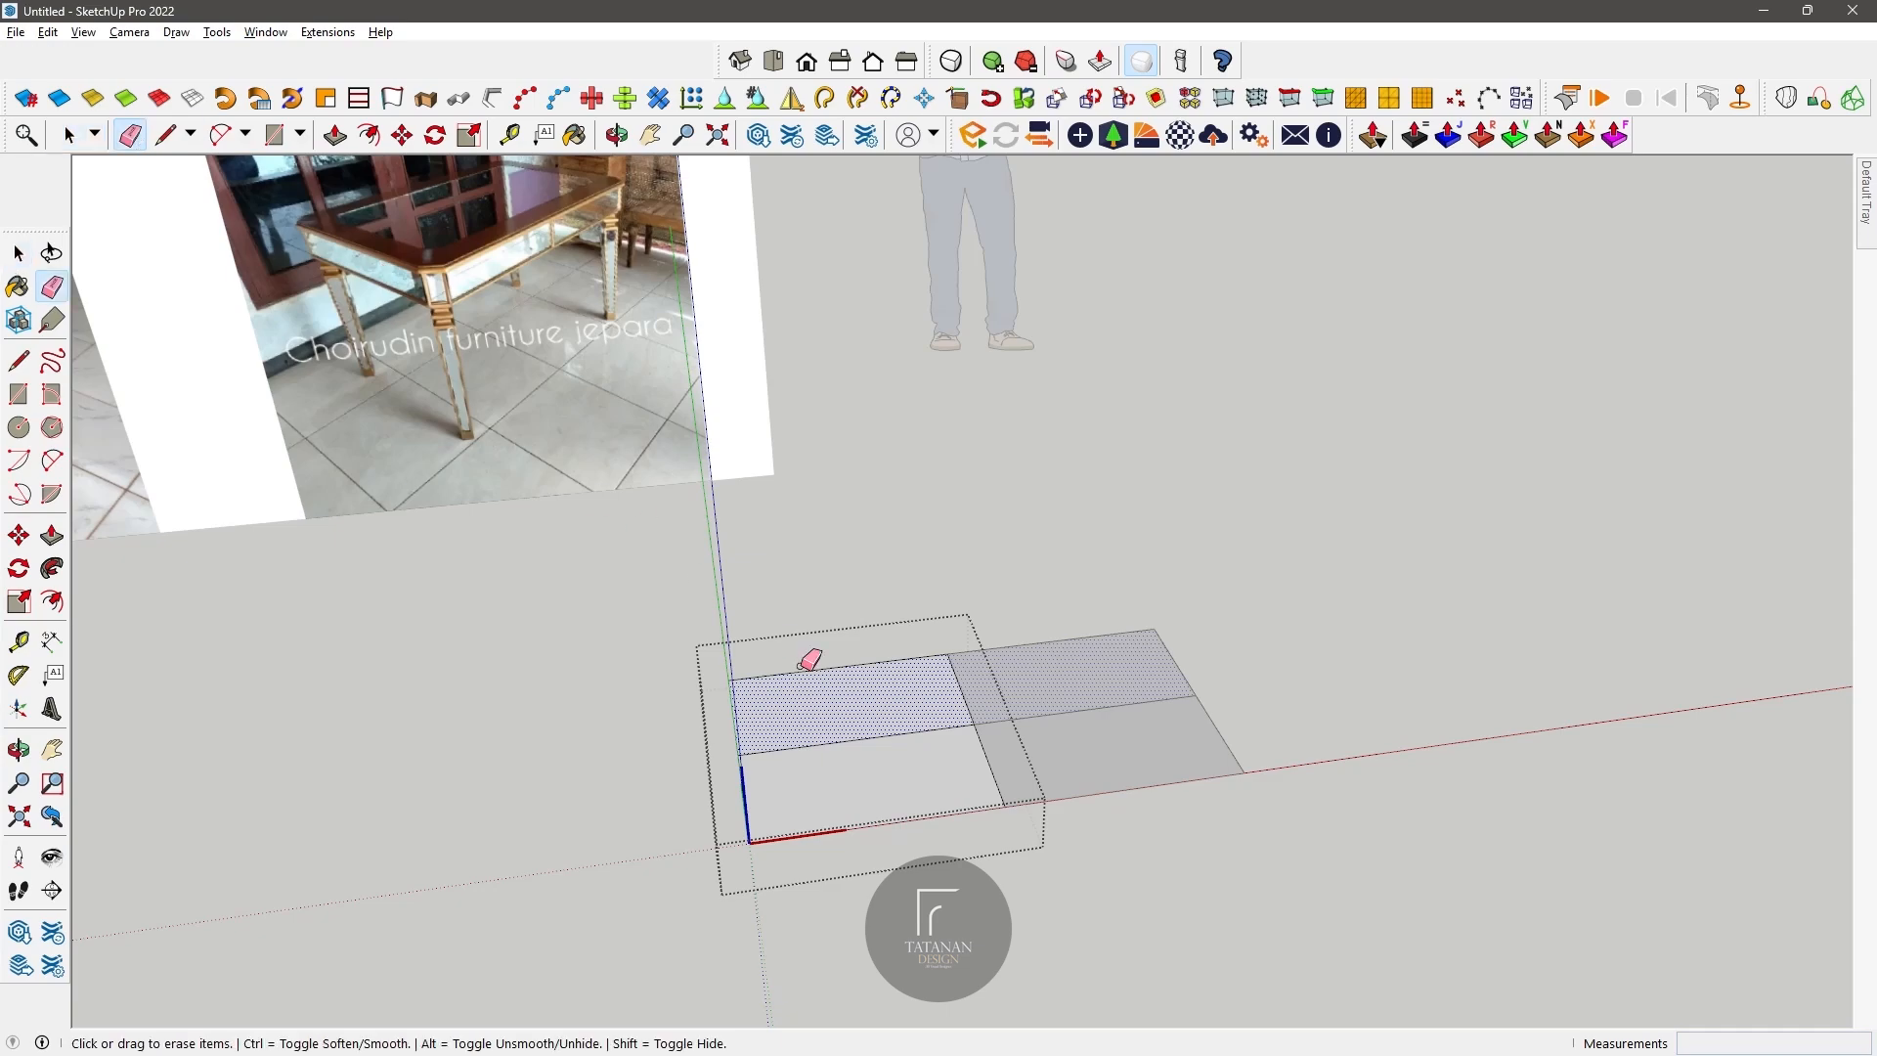
{"action": "left_click", "coordinate": [802, 672]}
{"action": "left_click", "coordinate": [955, 673]}
{"action": "left_click", "coordinate": [734, 706]}
Step: Extrude the remaining face in the component 15 cm upward
{"action": "scroll", "coordinate": [849, 655], "scroll_direction": "down", "scroll_amount": 1}
{"action": "left_click", "coordinate": [69, 135]}
{"action": "left_click", "coordinate": [860, 863]}
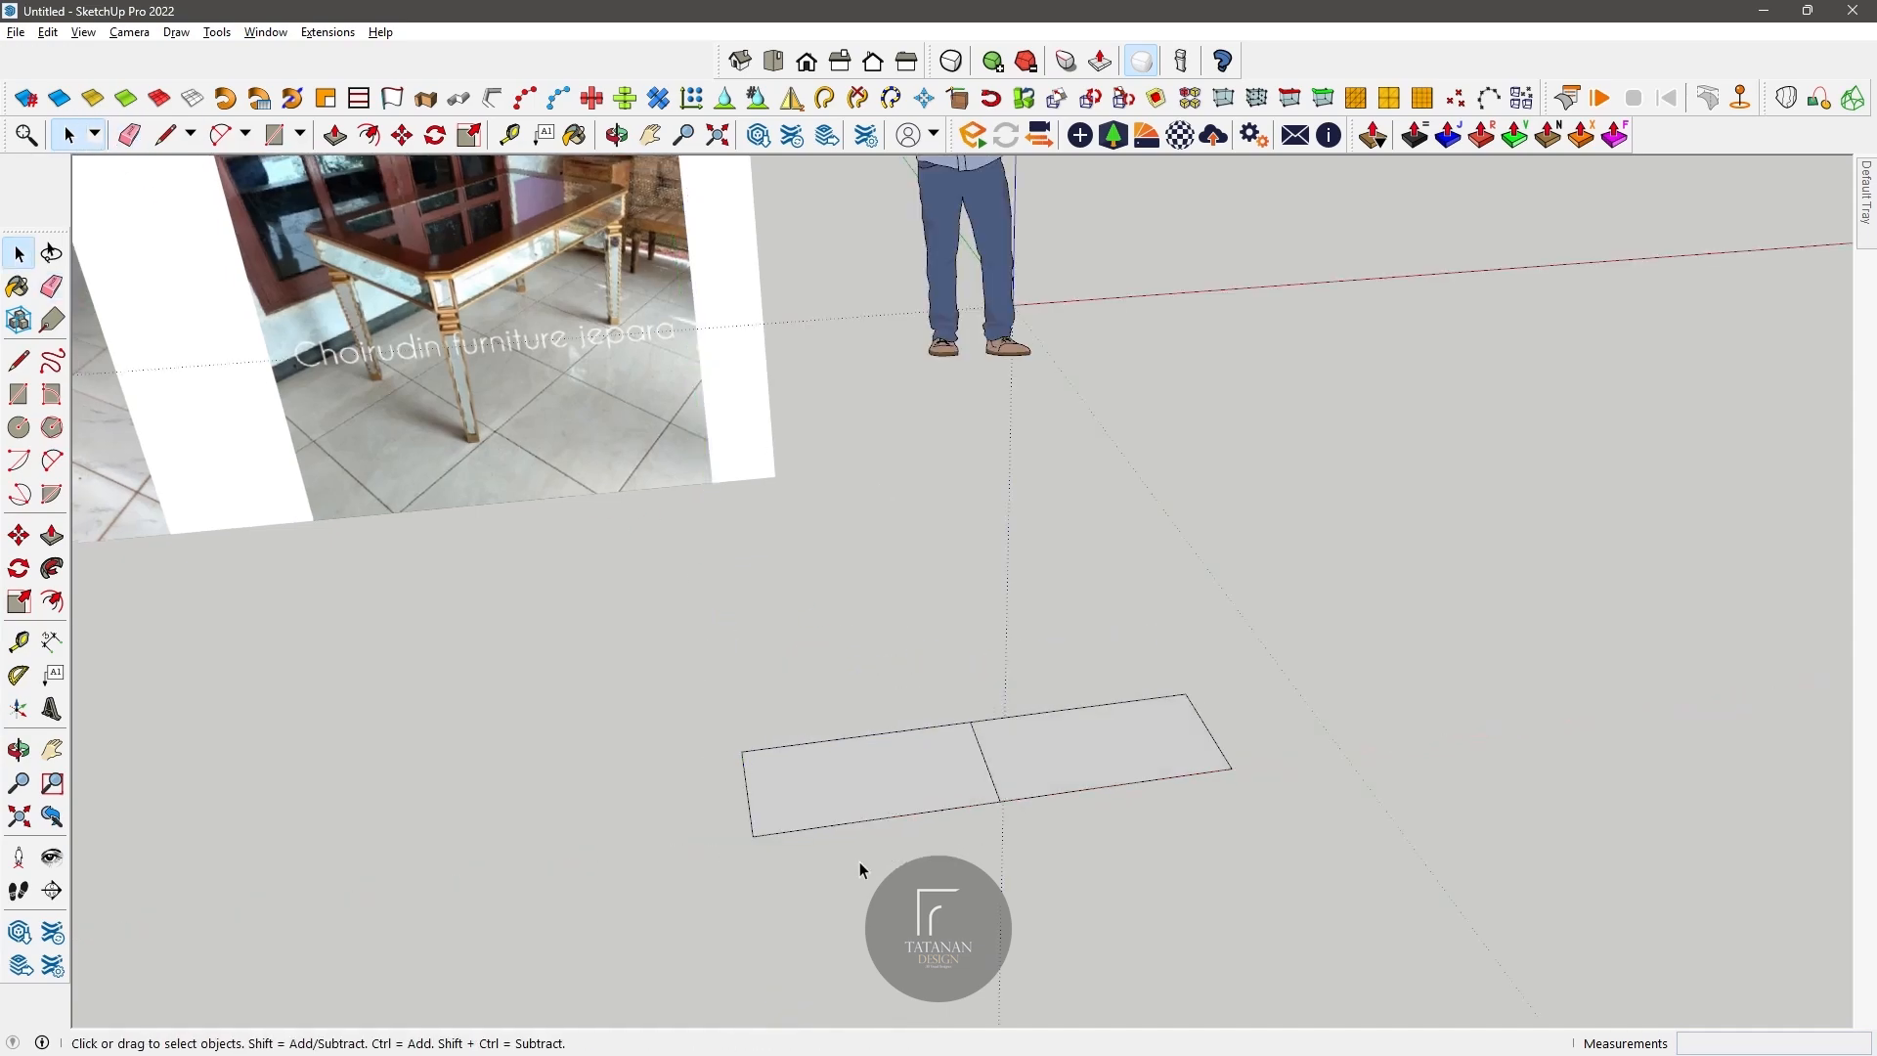
{"action": "triple_click", "coordinate": [843, 783]}
{"action": "left_click", "coordinate": [342, 142]}
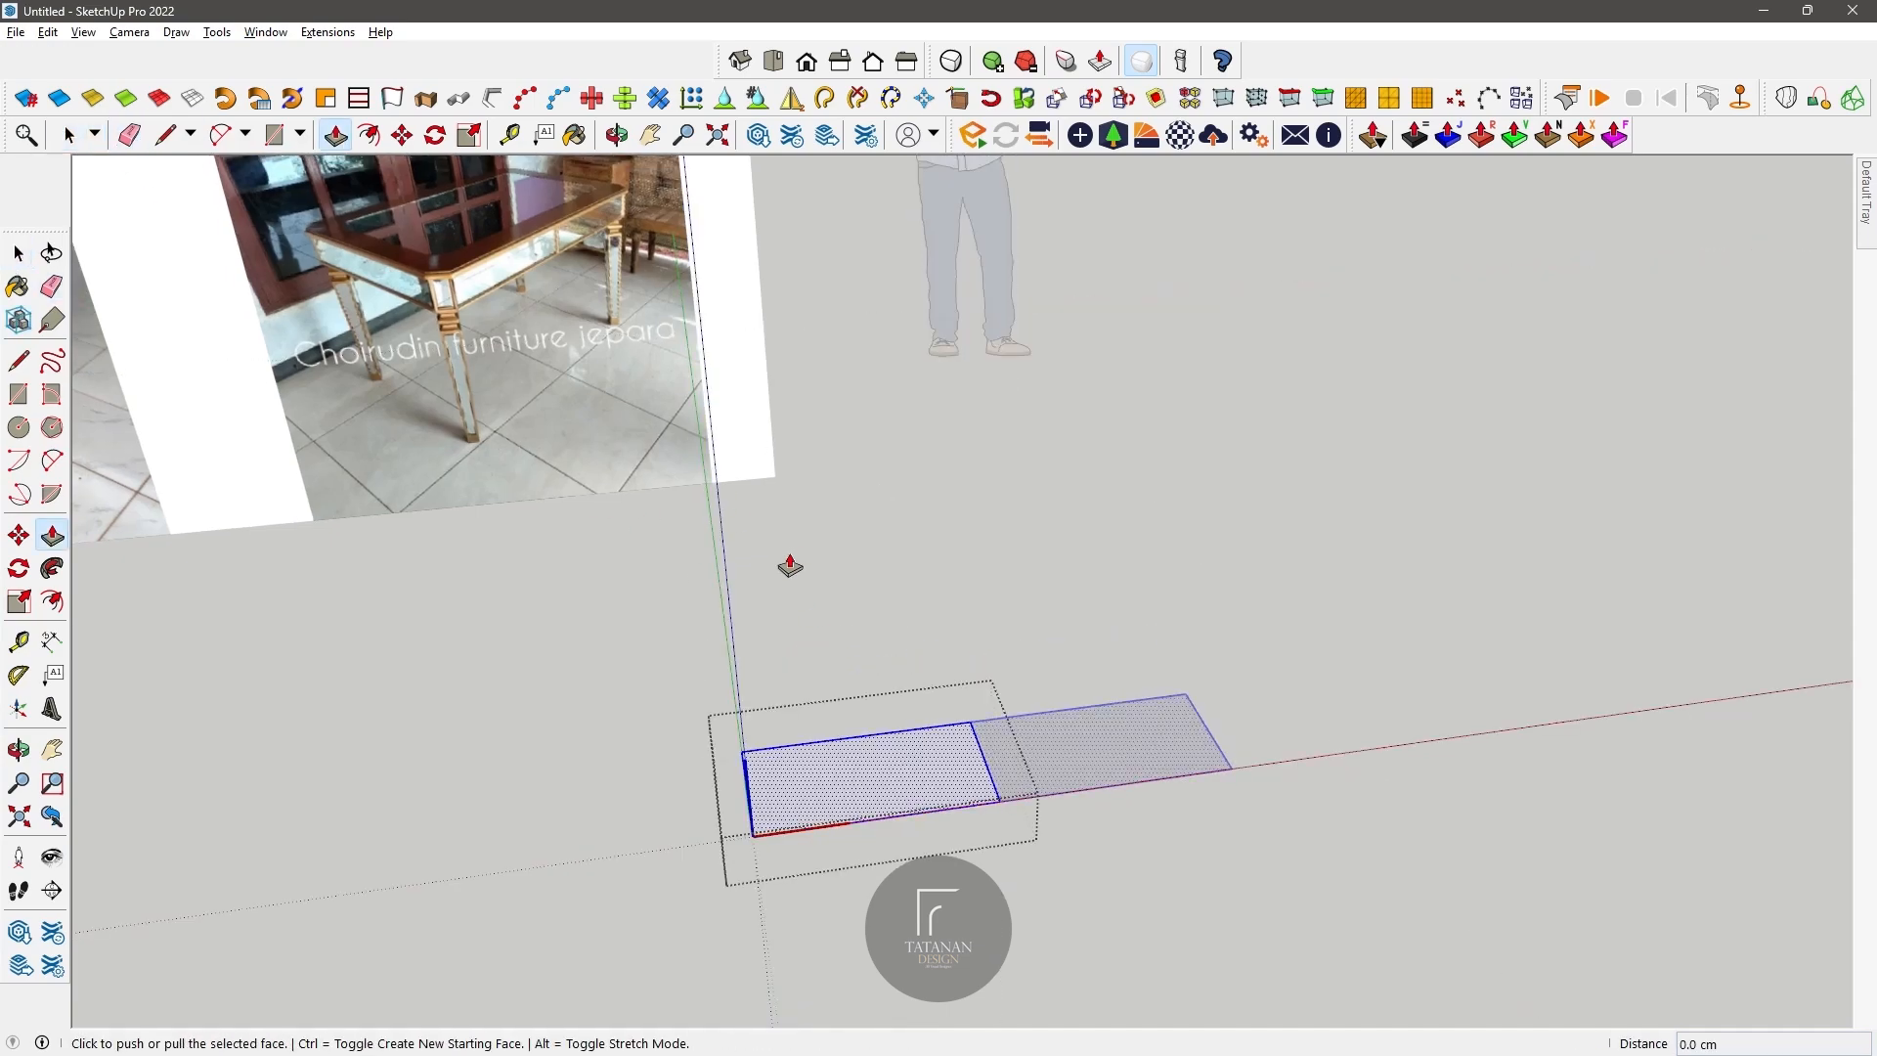
{"action": "left_click", "coordinate": [858, 784]}
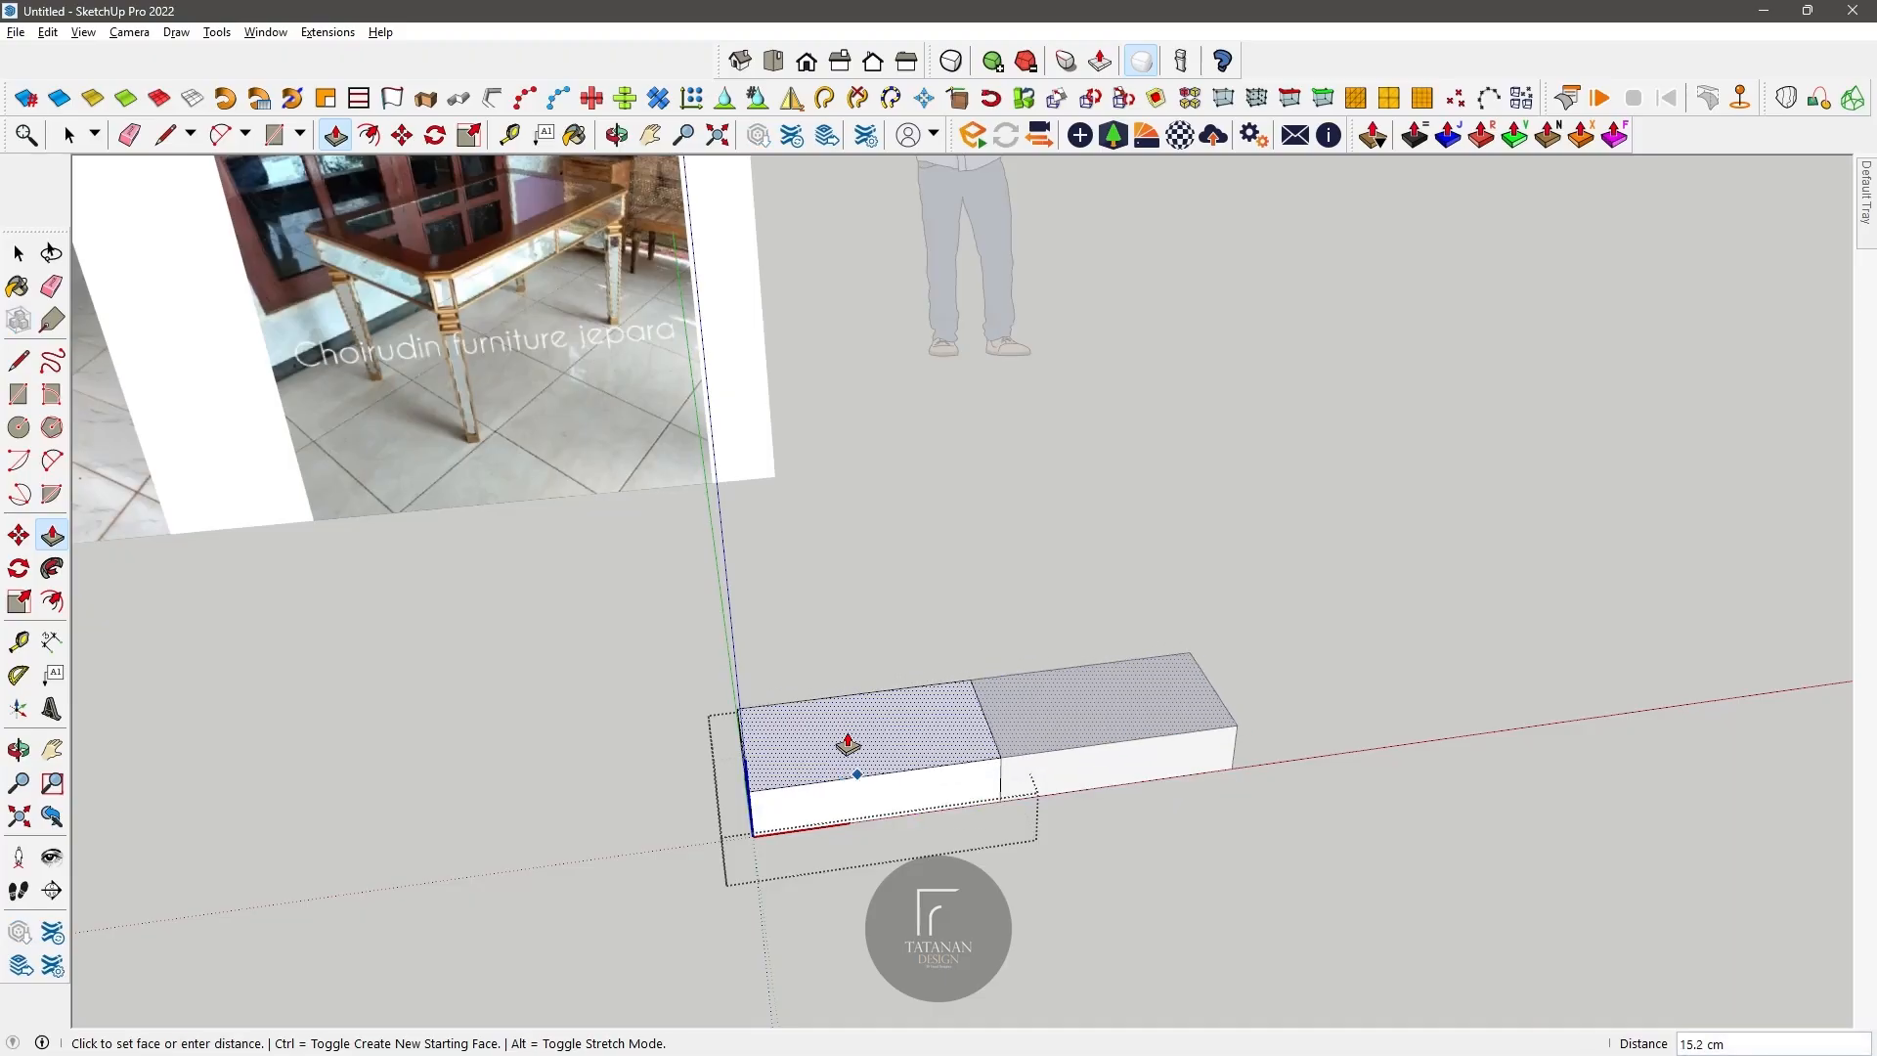
{"action": "type", "text": "15"}
{"action": "key", "text": "Return"}
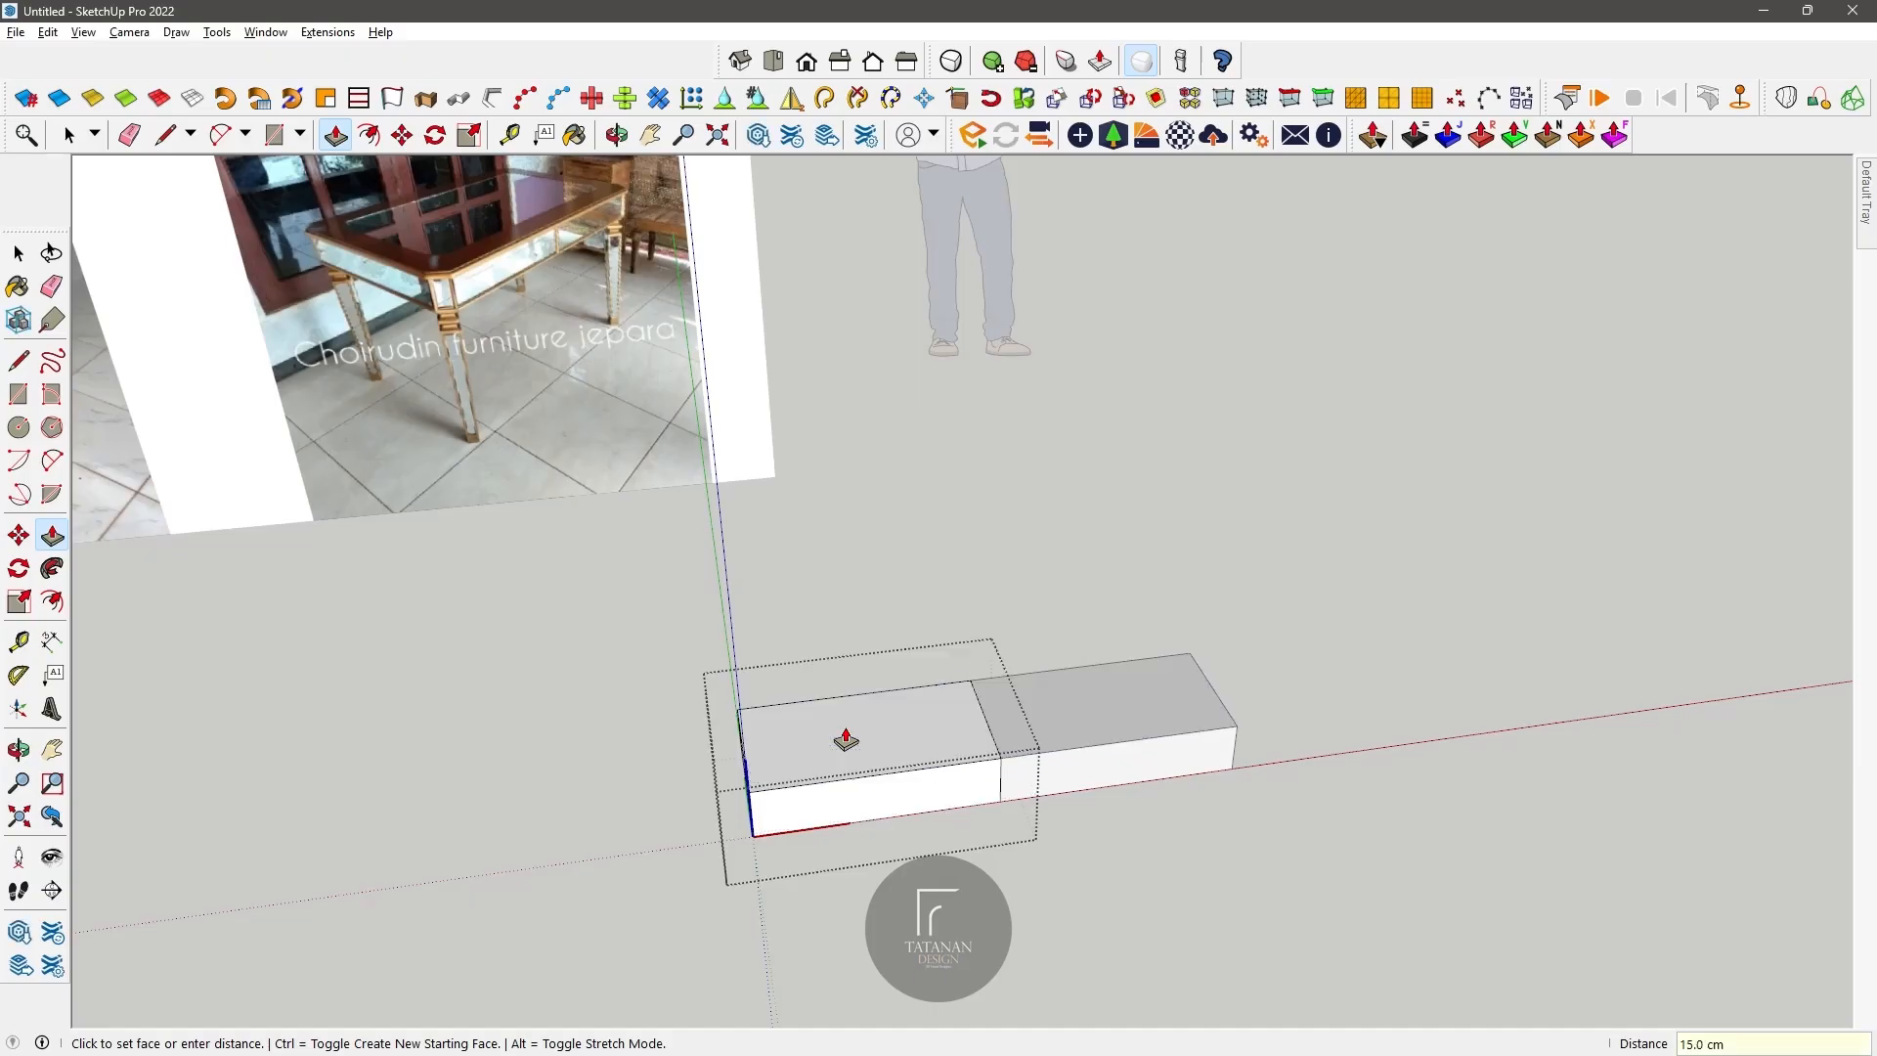
Step: Place guides 5 cm from the outer front corner's vertical edge on both adjoining side faces
{"action": "middle_click_drag", "start_coordinate": [711, 362], "coordinate": [408, 268]}
{"action": "left_click", "coordinate": [511, 137]}
{"action": "scroll", "coordinate": [936, 870], "scroll_direction": "up", "scroll_amount": 3}
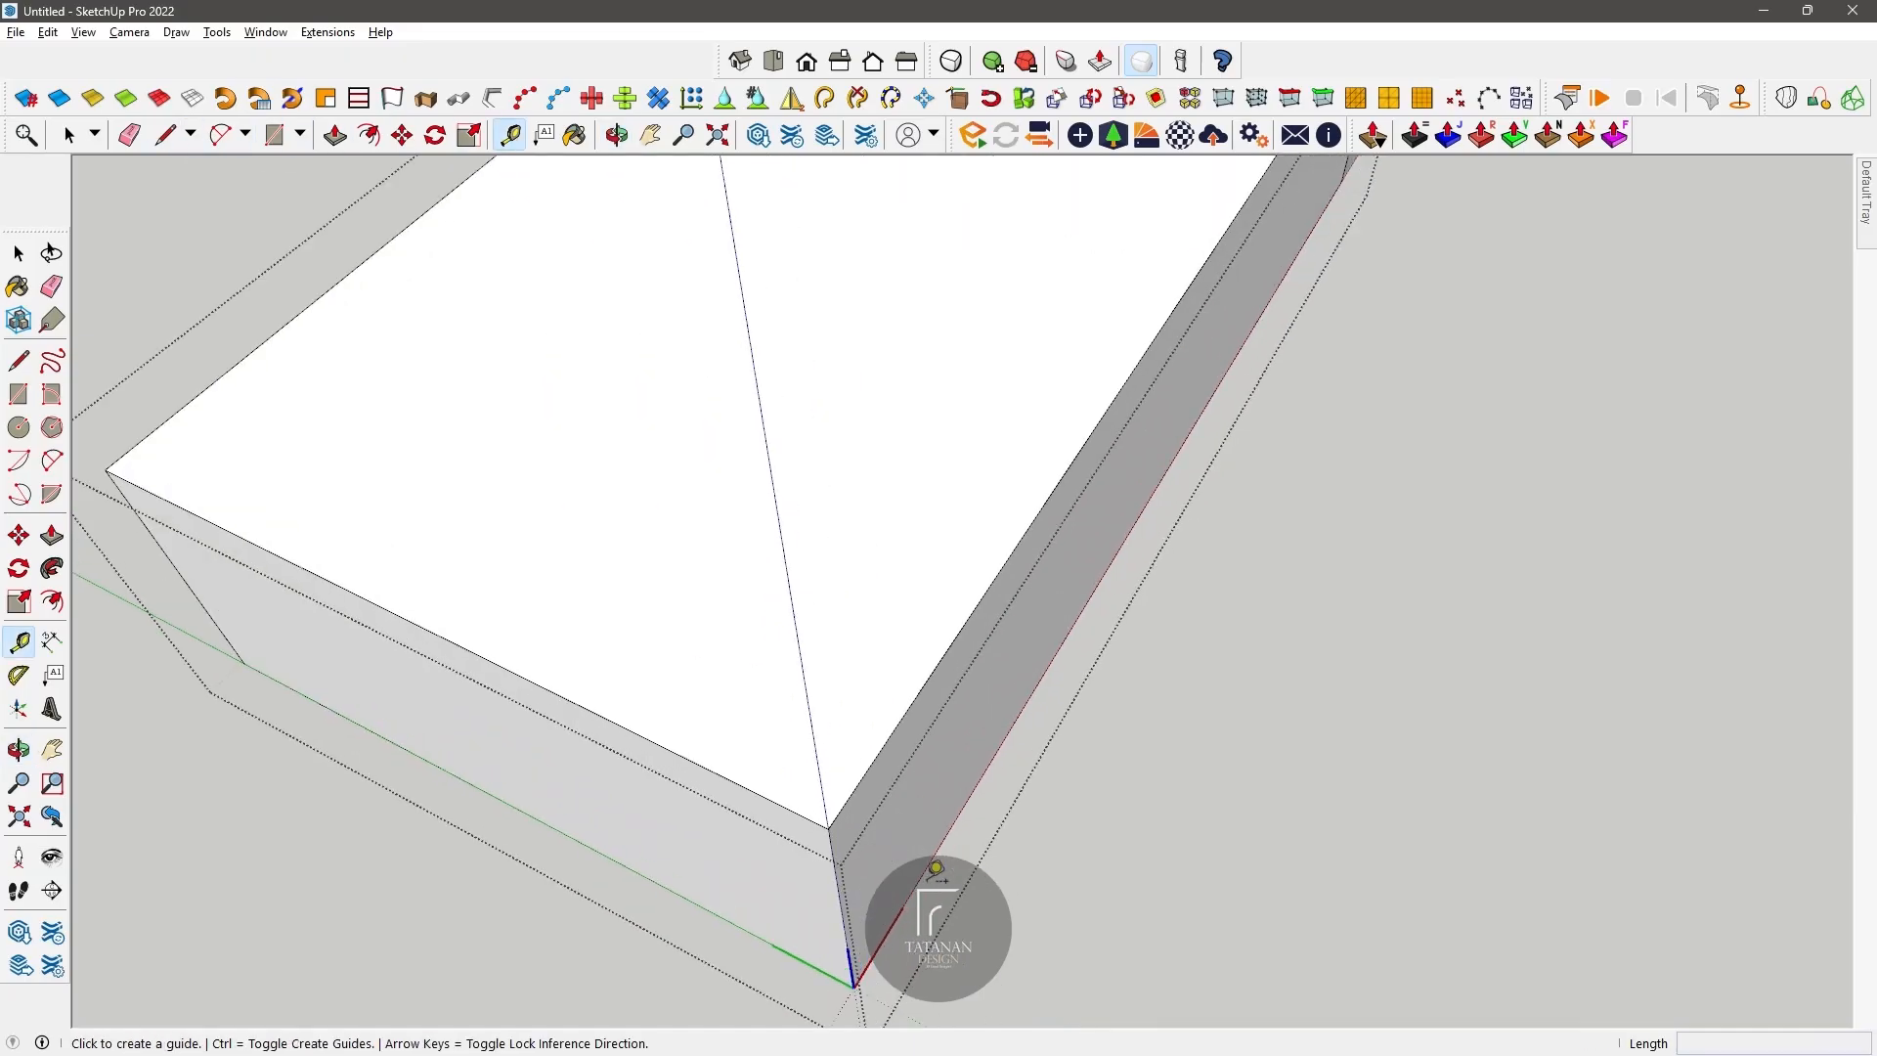
{"action": "left_click", "coordinate": [844, 850]}
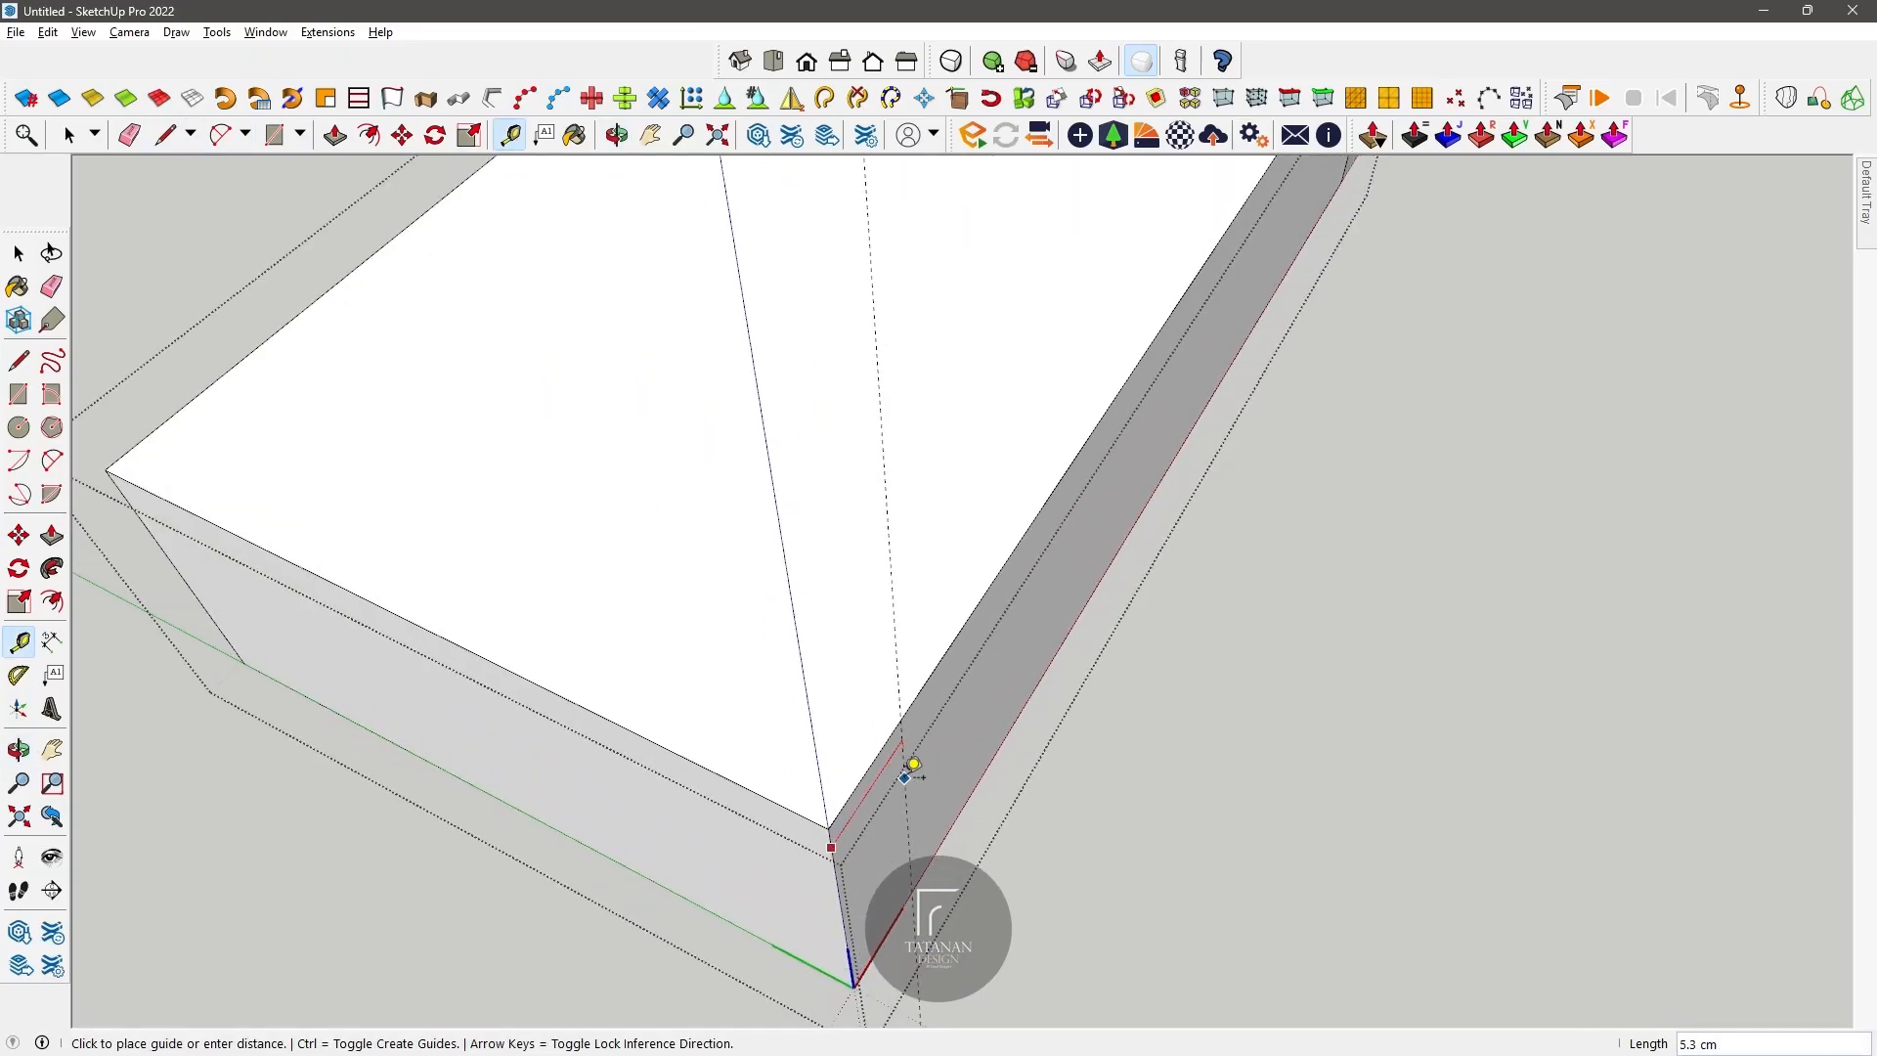
{"action": "type", "text": "5"}
{"action": "key", "text": "Return"}
{"action": "left_click", "coordinate": [831, 830]}
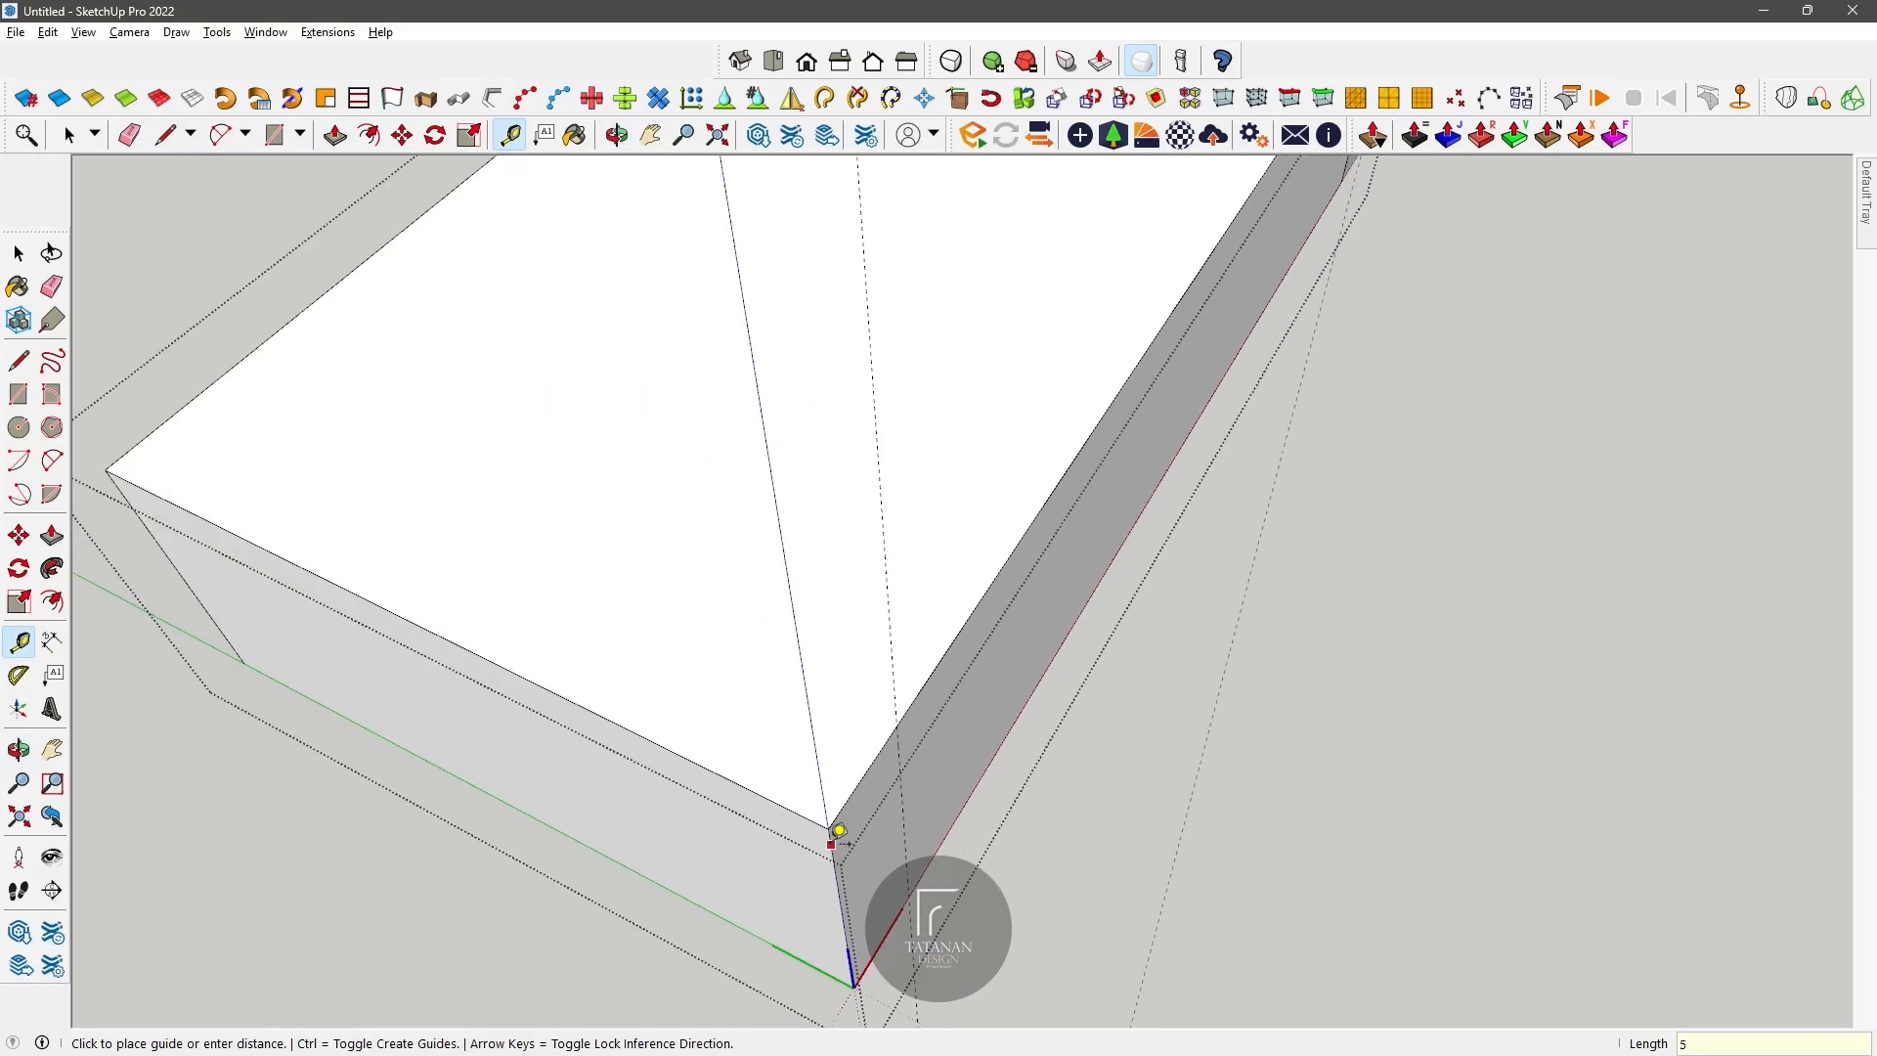
{"action": "type", "text": "5"}
{"action": "key", "text": "Return"}
Step: Draw a diagonal between the two guides across the outer front corner and push the triangle through to chamfer it
{"action": "left_click", "coordinate": [166, 135]}
{"action": "left_click", "coordinate": [713, 772]}
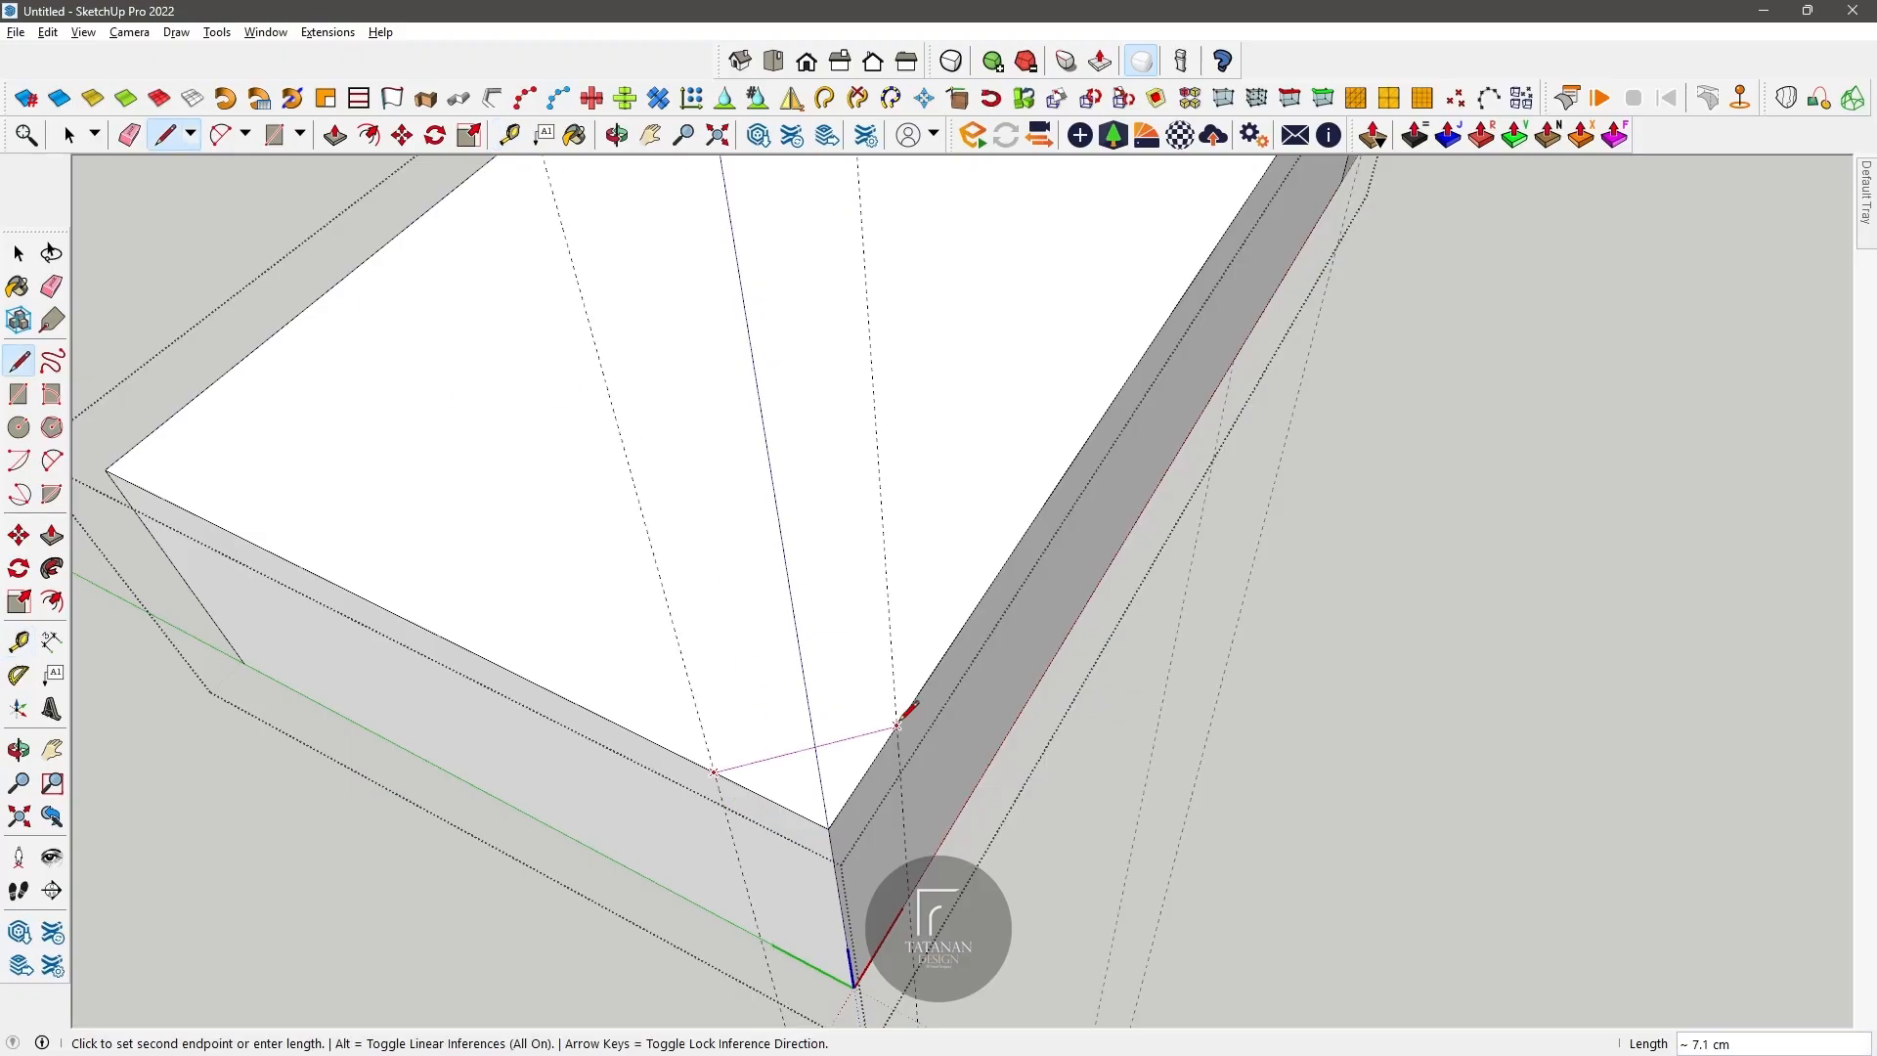
{"action": "left_click", "coordinate": [897, 727]}
{"action": "scroll", "coordinate": [624, 650], "scroll_direction": "down", "scroll_amount": 3}
{"action": "middle_click_drag", "start_coordinate": [624, 650], "coordinate": [838, 586]}
{"action": "key", "text": "p"}
{"action": "left_click", "coordinate": [759, 810]}
{"action": "scroll", "coordinate": [765, 882], "scroll_direction": "up", "scroll_amount": 2}
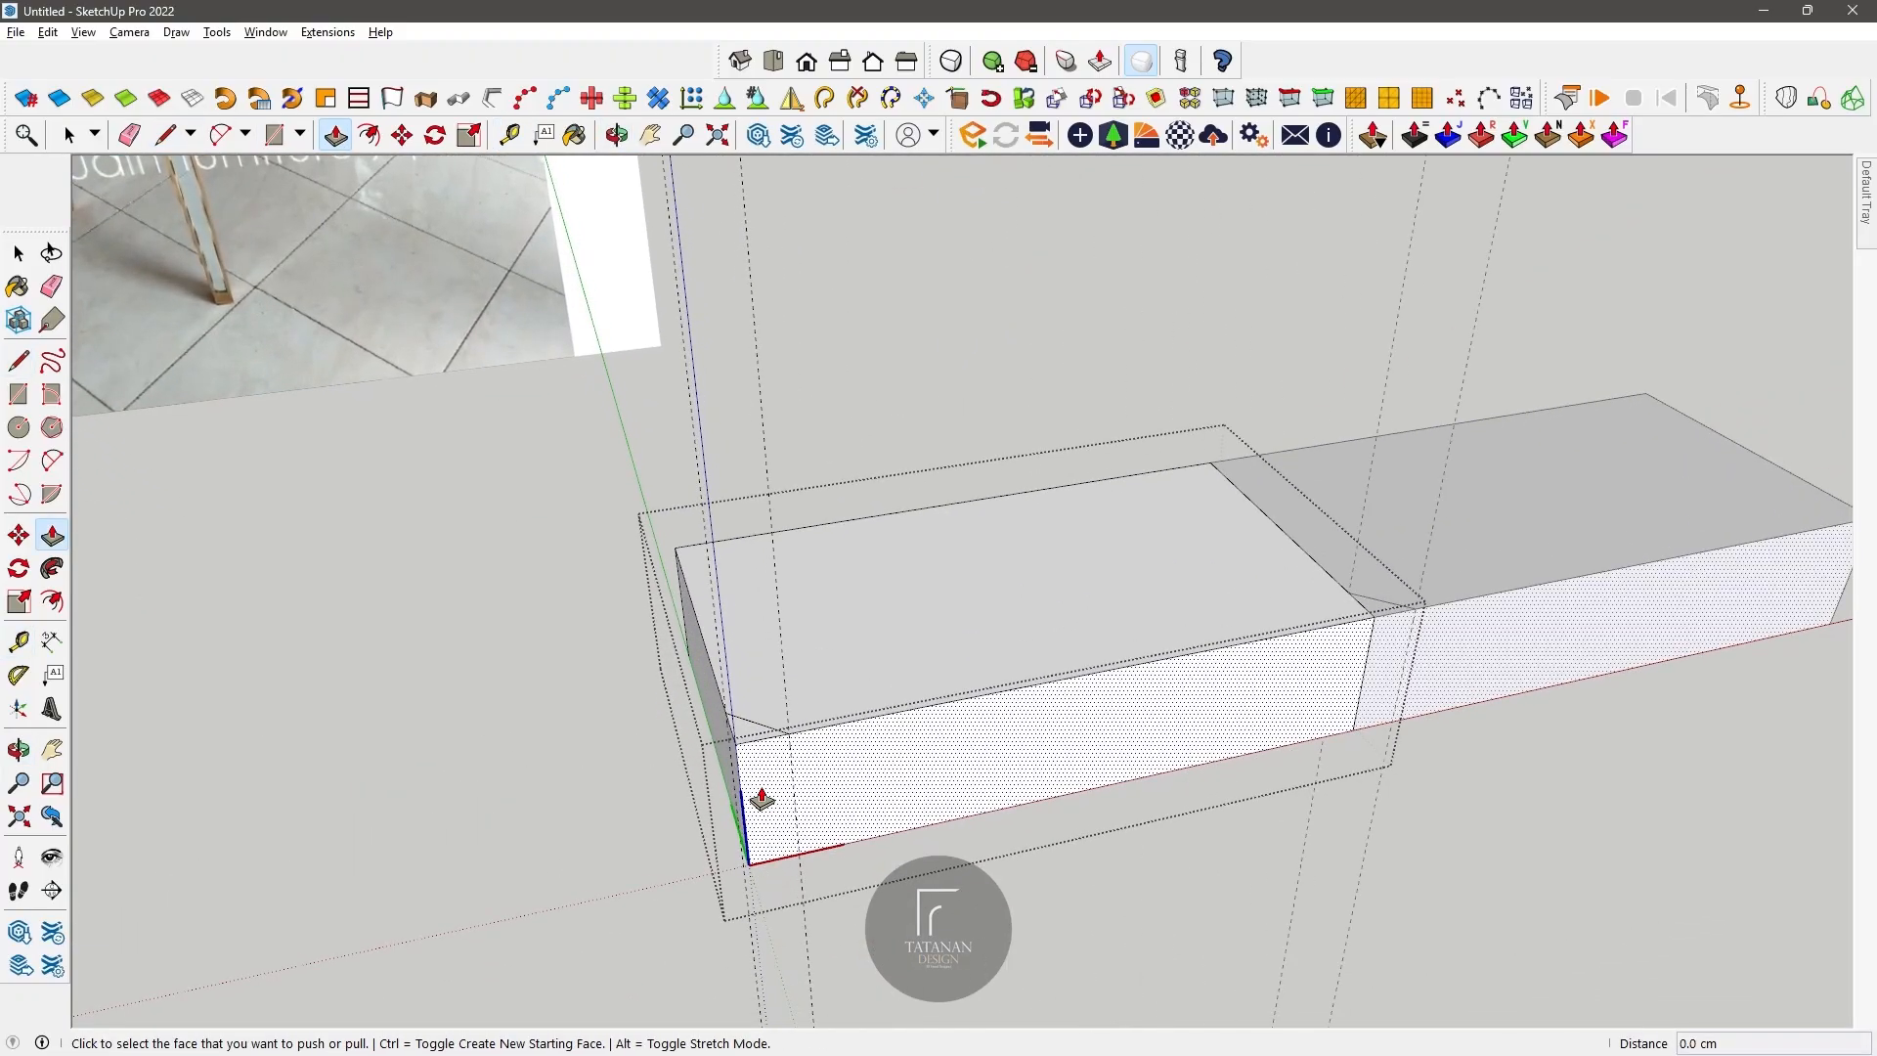
{"action": "left_click", "coordinate": [766, 1005]}
Step: Flip the second component along its red axis so its chamfered corner sits at the opposite outer end
{"action": "left_click", "coordinate": [70, 135]}
{"action": "left_click", "coordinate": [587, 577]}
{"action": "scroll", "coordinate": [731, 626], "scroll_direction": "down", "scroll_amount": 2}
{"action": "right_click", "coordinate": [1253, 577]}
{"action": "mouse_move", "coordinate": [1329, 904]}
{"action": "left_click", "coordinate": [1613, 902]}
Step: Push the component's top face down 5 cm
{"action": "scroll", "coordinate": [880, 641], "scroll_direction": "down", "scroll_amount": 3}
{"action": "double_click", "coordinate": [860, 604]}
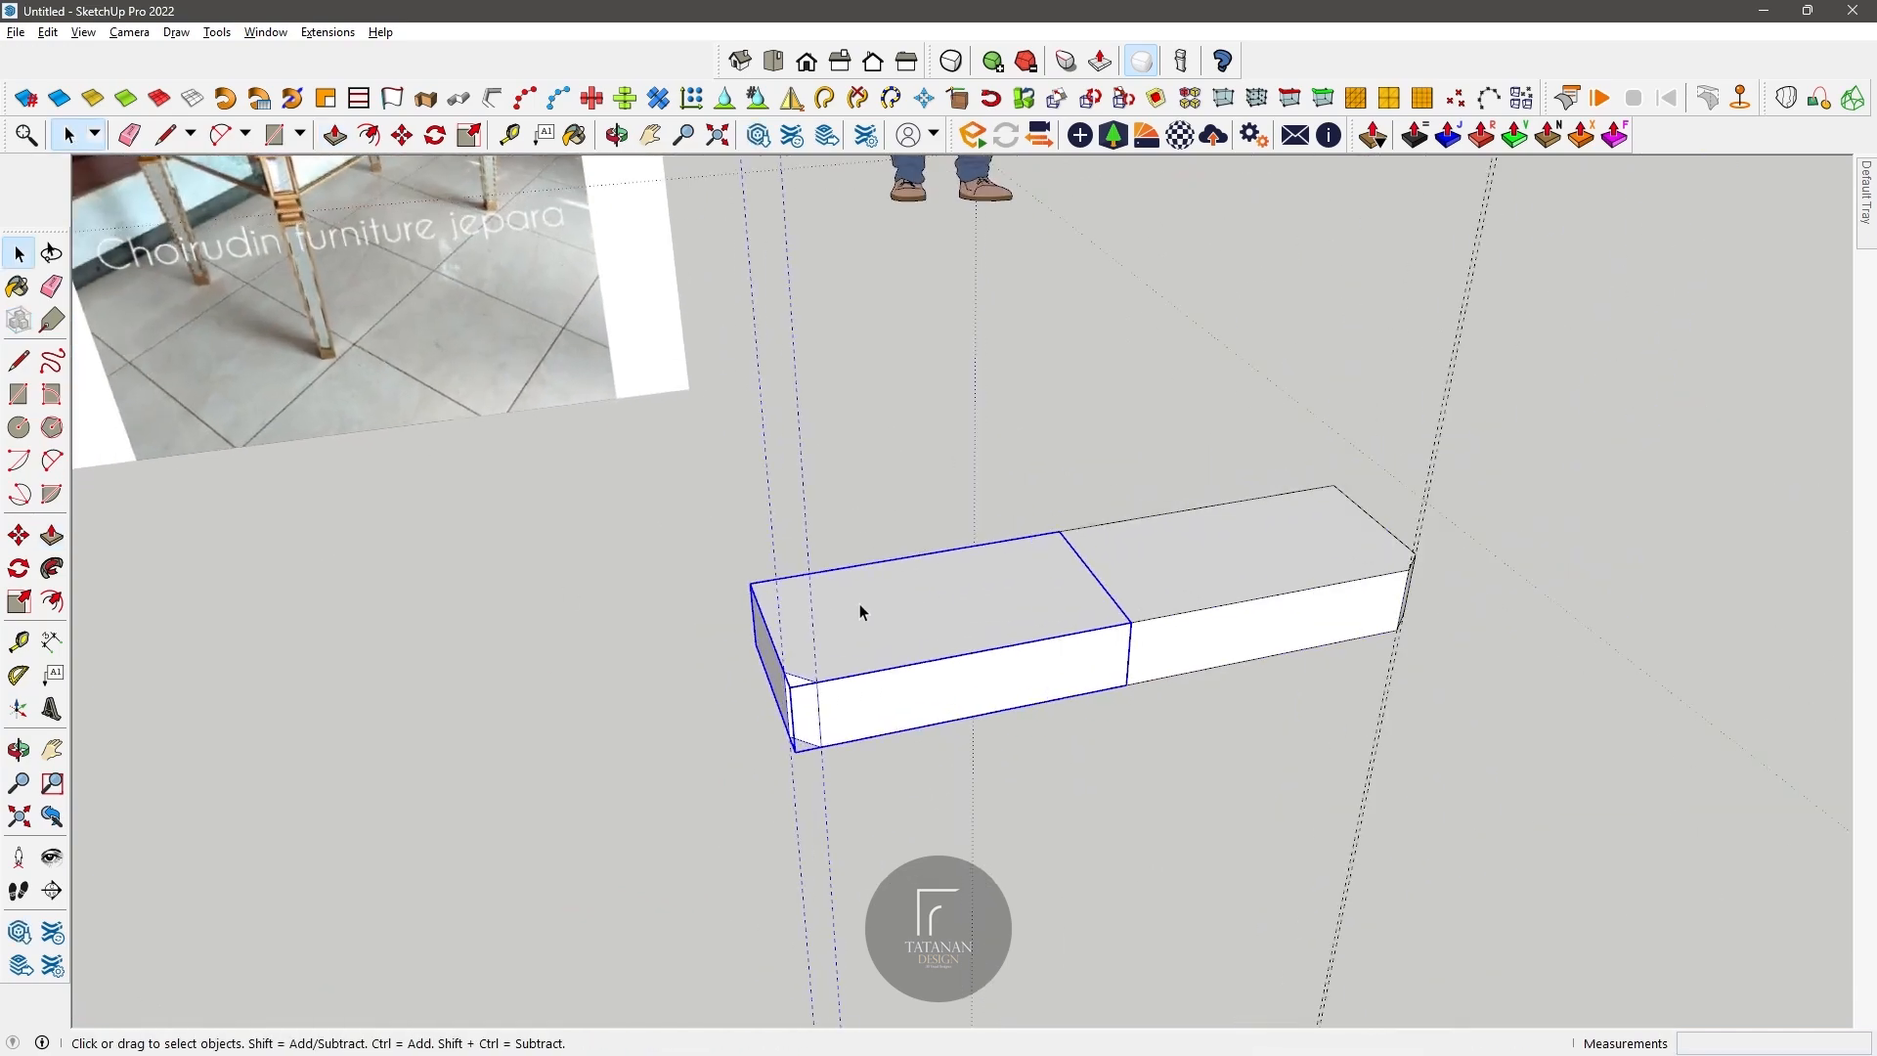
{"action": "left_click", "coordinate": [860, 604]}
{"action": "left_click", "coordinate": [335, 135]}
{"action": "left_click", "coordinate": [930, 605]}
{"action": "type", "text": "5"}
{"action": "key", "text": "Return"}
Step: Select both front components and copy them about 53.3 cm back along the green axis
{"action": "scroll", "coordinate": [923, 611], "scroll_direction": "down", "scroll_amount": 4}
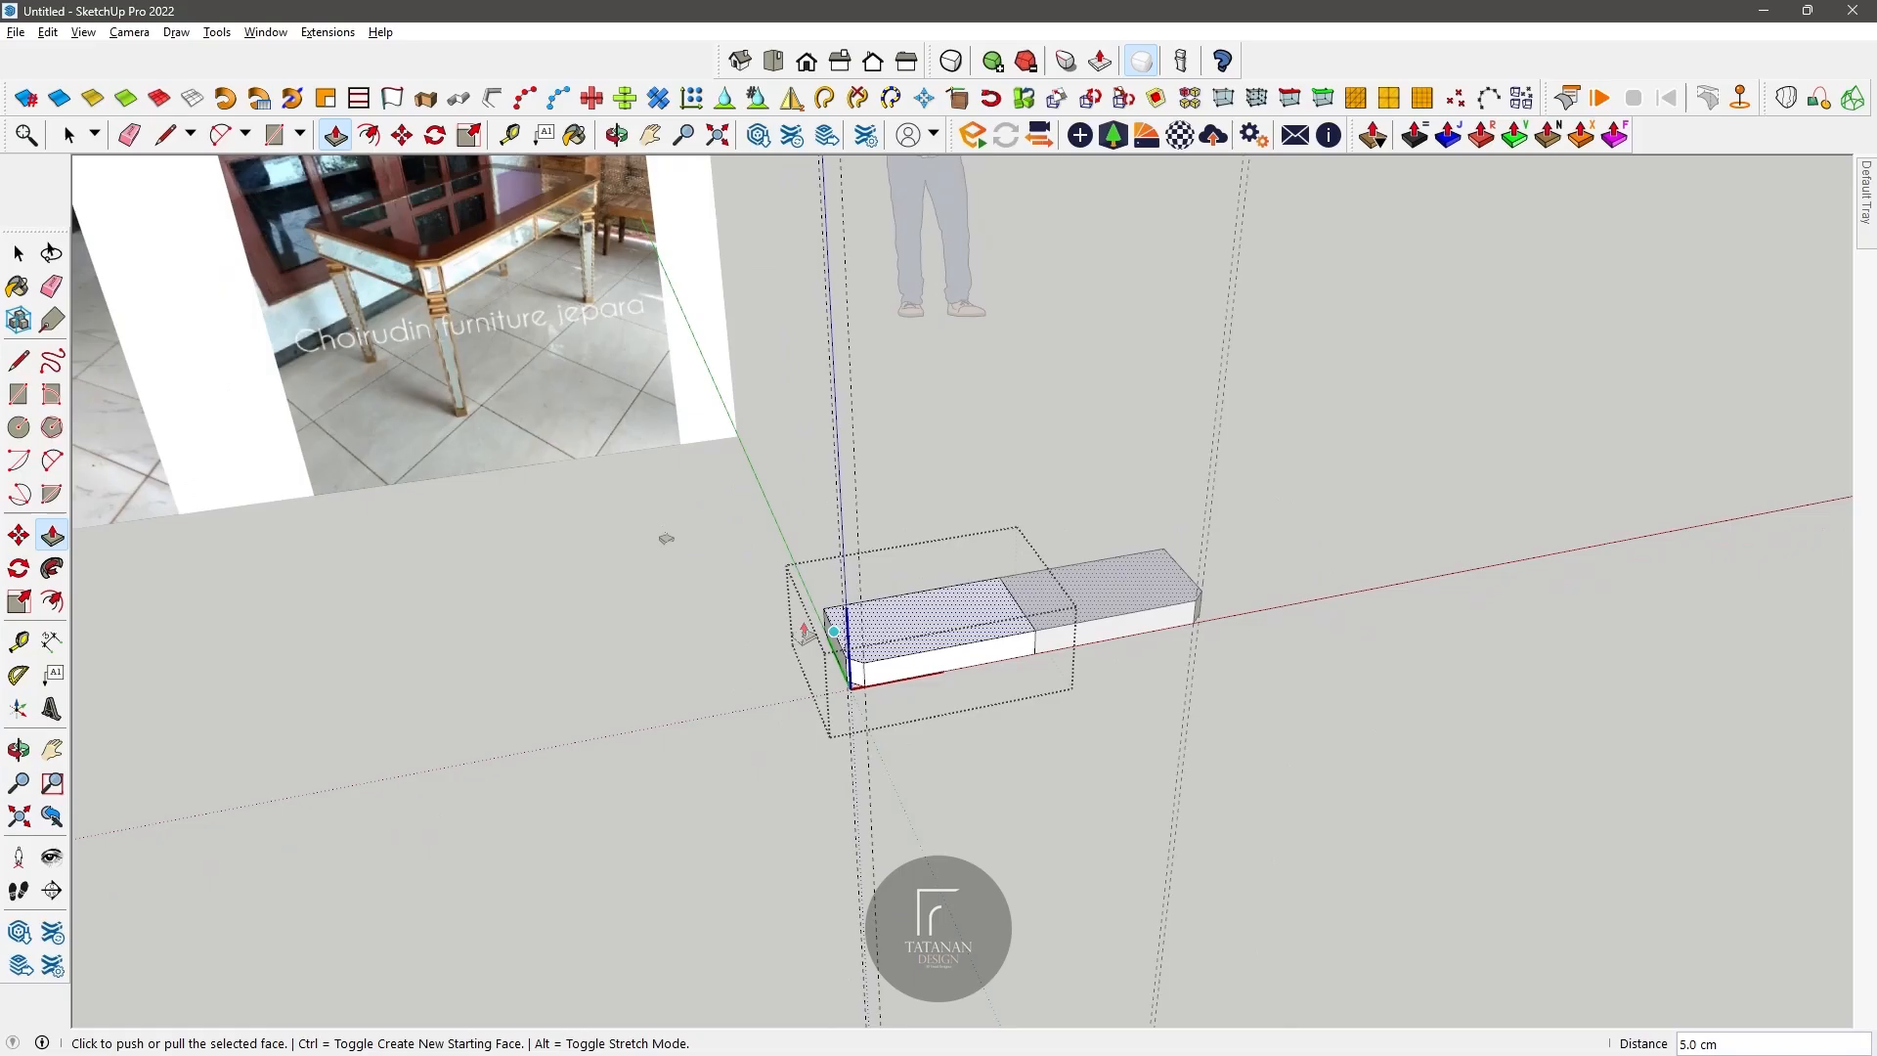
{"action": "scroll", "coordinate": [865, 498], "scroll_direction": "up", "scroll_amount": 1}
{"action": "left_click", "coordinate": [68, 135]}
{"action": "left_click", "coordinate": [878, 586]}
{"action": "scroll", "coordinate": [914, 608], "scroll_direction": "up", "scroll_amount": 4}
{"action": "scroll", "coordinate": [924, 618], "scroll_direction": "down", "scroll_amount": 2}
{"action": "middle_click_drag", "start_coordinate": [924, 620], "coordinate": [953, 649]}
{"action": "scroll", "coordinate": [891, 593], "scroll_direction": "up", "scroll_amount": 2}
{"action": "scroll", "coordinate": [918, 637], "scroll_direction": "down", "scroll_amount": 2}
{"action": "left_click", "coordinate": [1027, 693]}
{"action": "left_click", "coordinate": [1241, 717], "text": "shift"}
{"action": "left_click", "coordinate": [402, 134]}
{"action": "key", "text": "ctrl"}
{"action": "left_click", "coordinate": [841, 804]}
{"action": "left_click", "coordinate": [792, 671]}
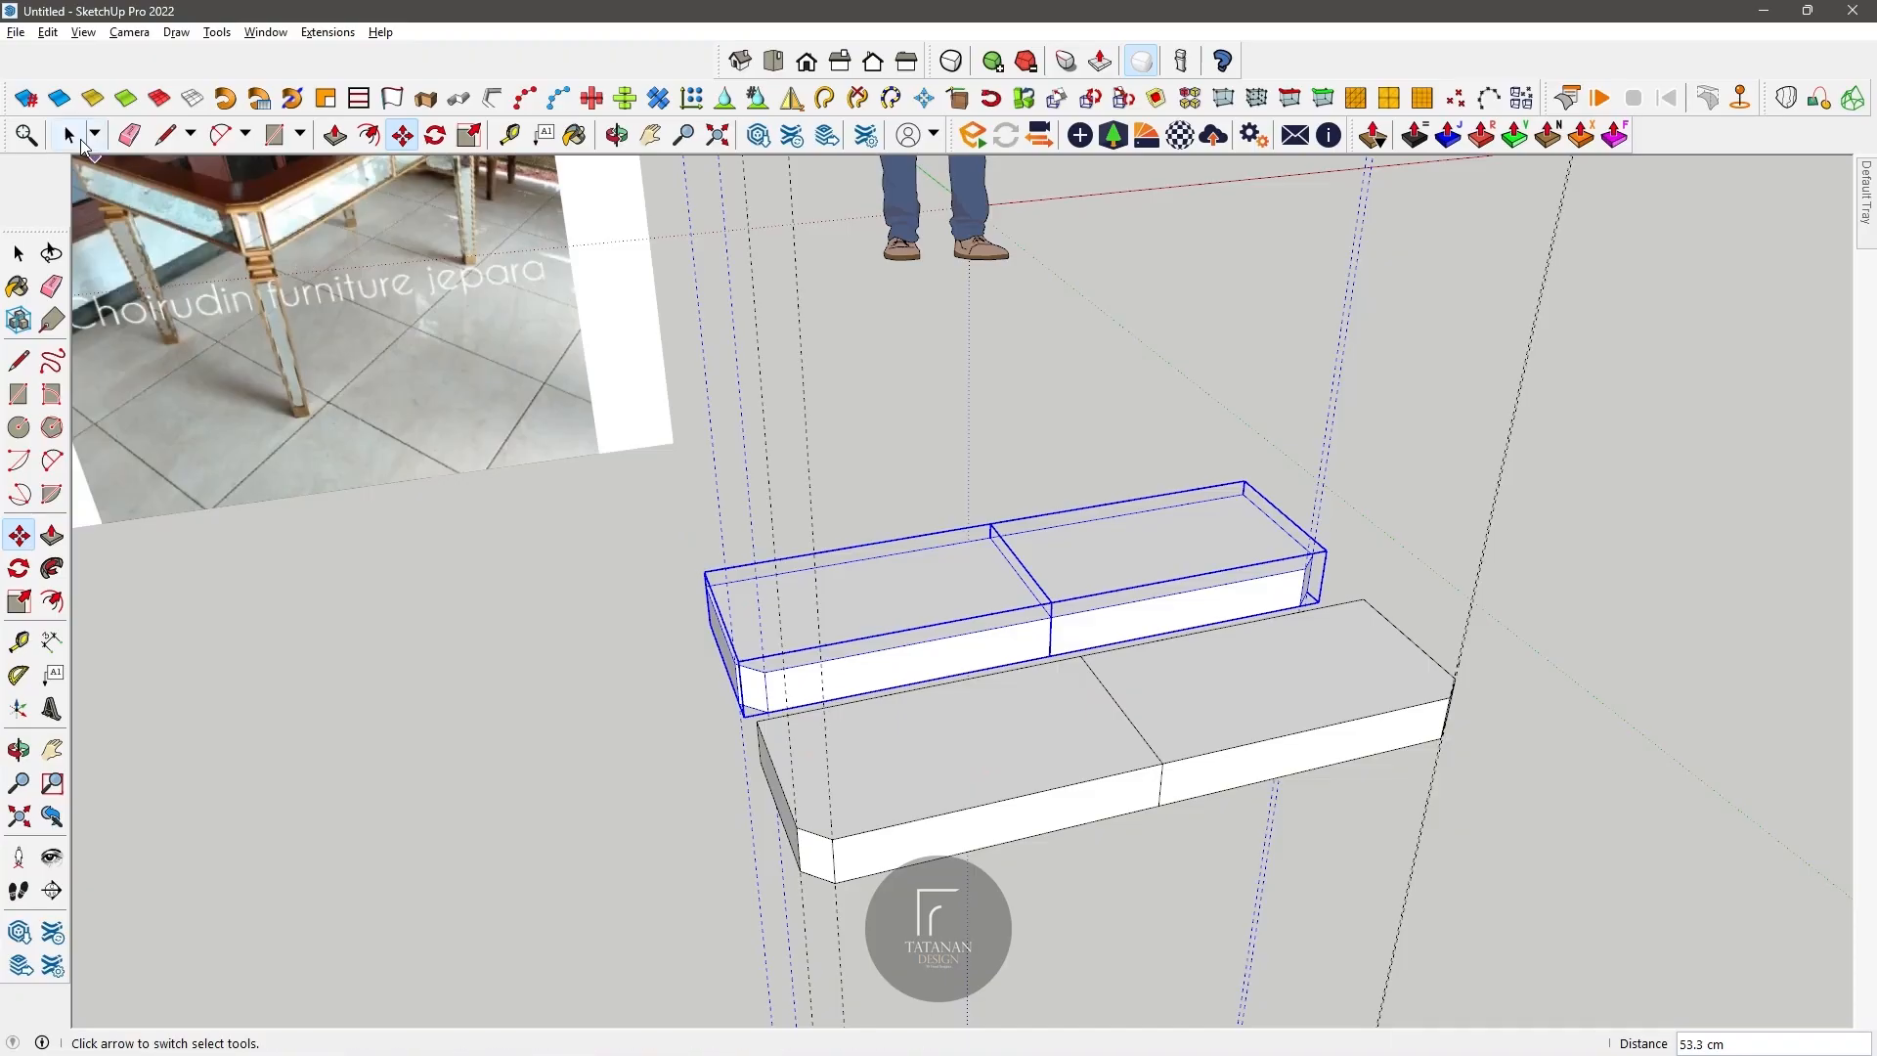
Step: Flip the copied pair front to back and move it flush against the front pair's back edge
{"action": "key", "text": "space"}
{"action": "right_click", "coordinate": [895, 574]}
{"action": "left_click", "coordinate": [971, 935]}
{"action": "key", "text": "m"}
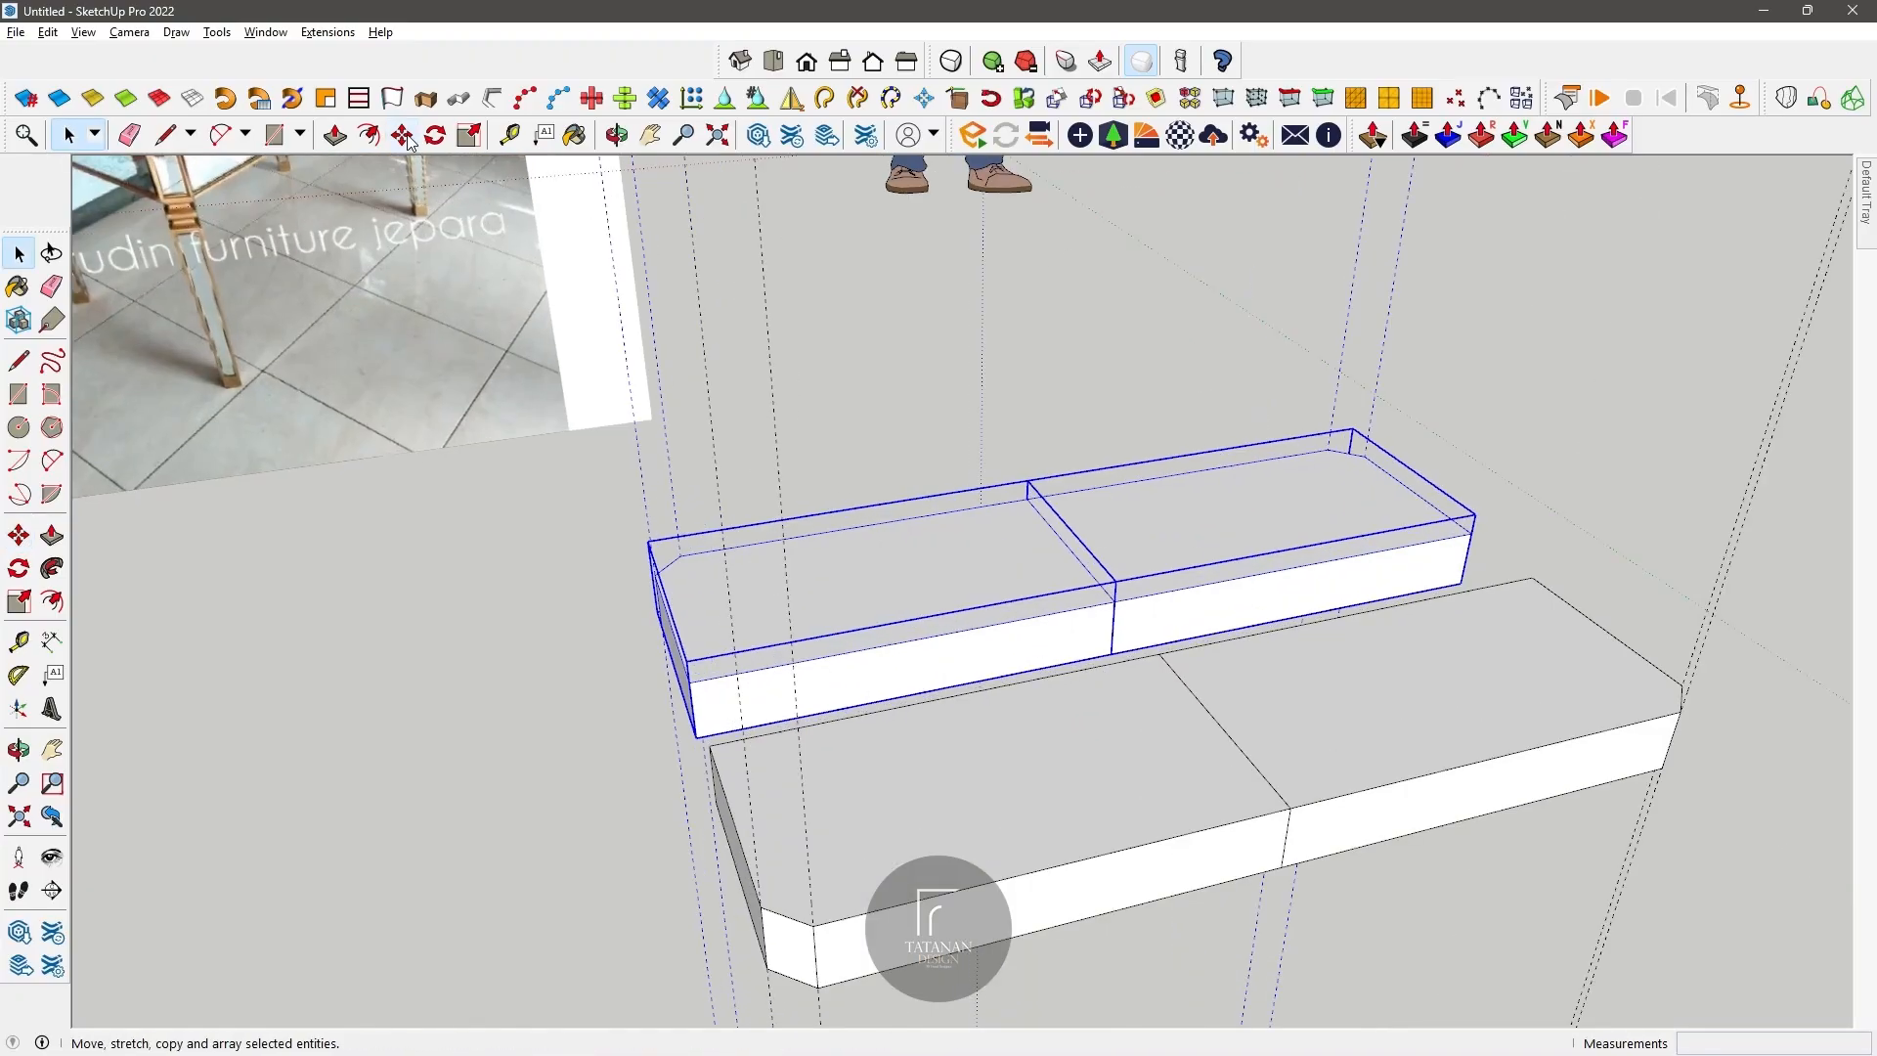
{"action": "left_click", "coordinate": [692, 675]}
{"action": "left_click", "coordinate": [712, 746]}
Step: Open the front component with the chamfered outer corner for editing and pull its top face up to thicken the slab
{"action": "key", "text": "o"}
{"action": "left_click_drag", "start_coordinate": [713, 746], "coordinate": [783, 672]}
{"action": "middle_click_drag", "start_coordinate": [783, 672], "coordinate": [664, 590]}
{"action": "key", "text": "space"}
{"action": "double_click", "coordinate": [944, 786]}
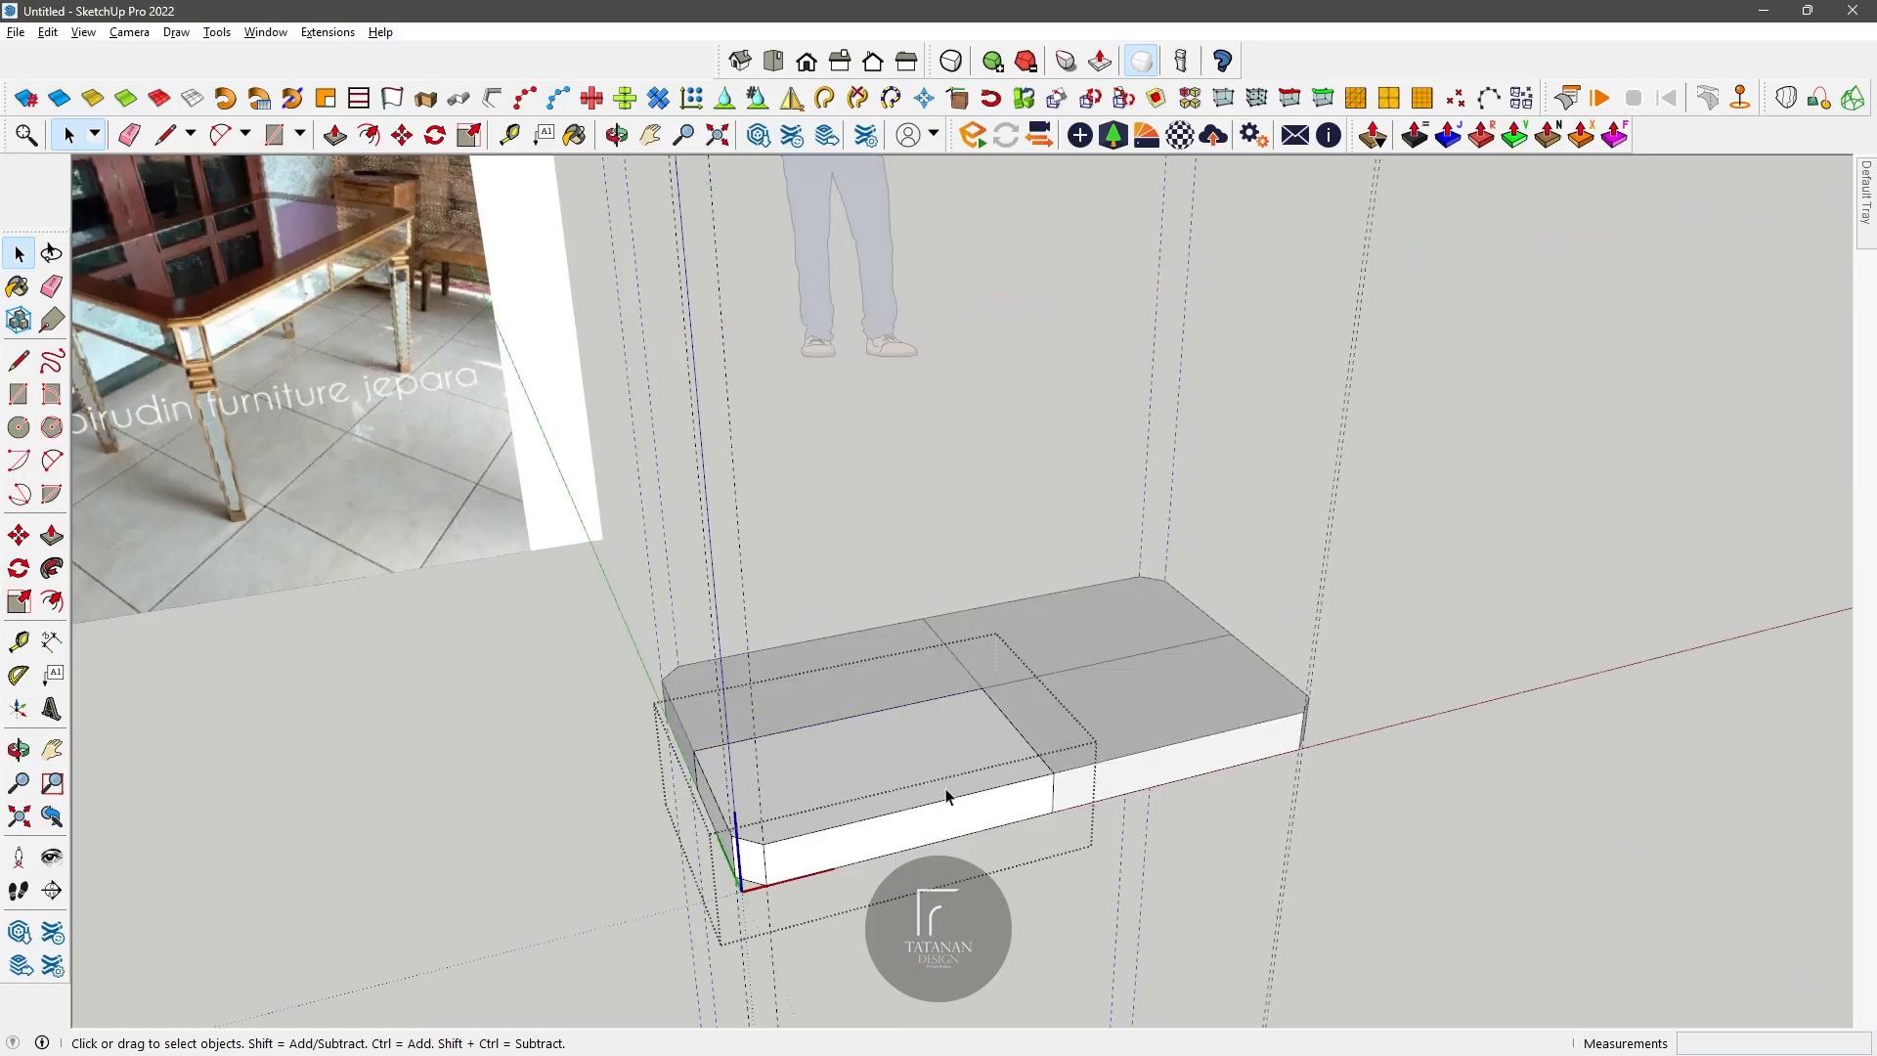
{"action": "left_click", "coordinate": [1003, 821]}
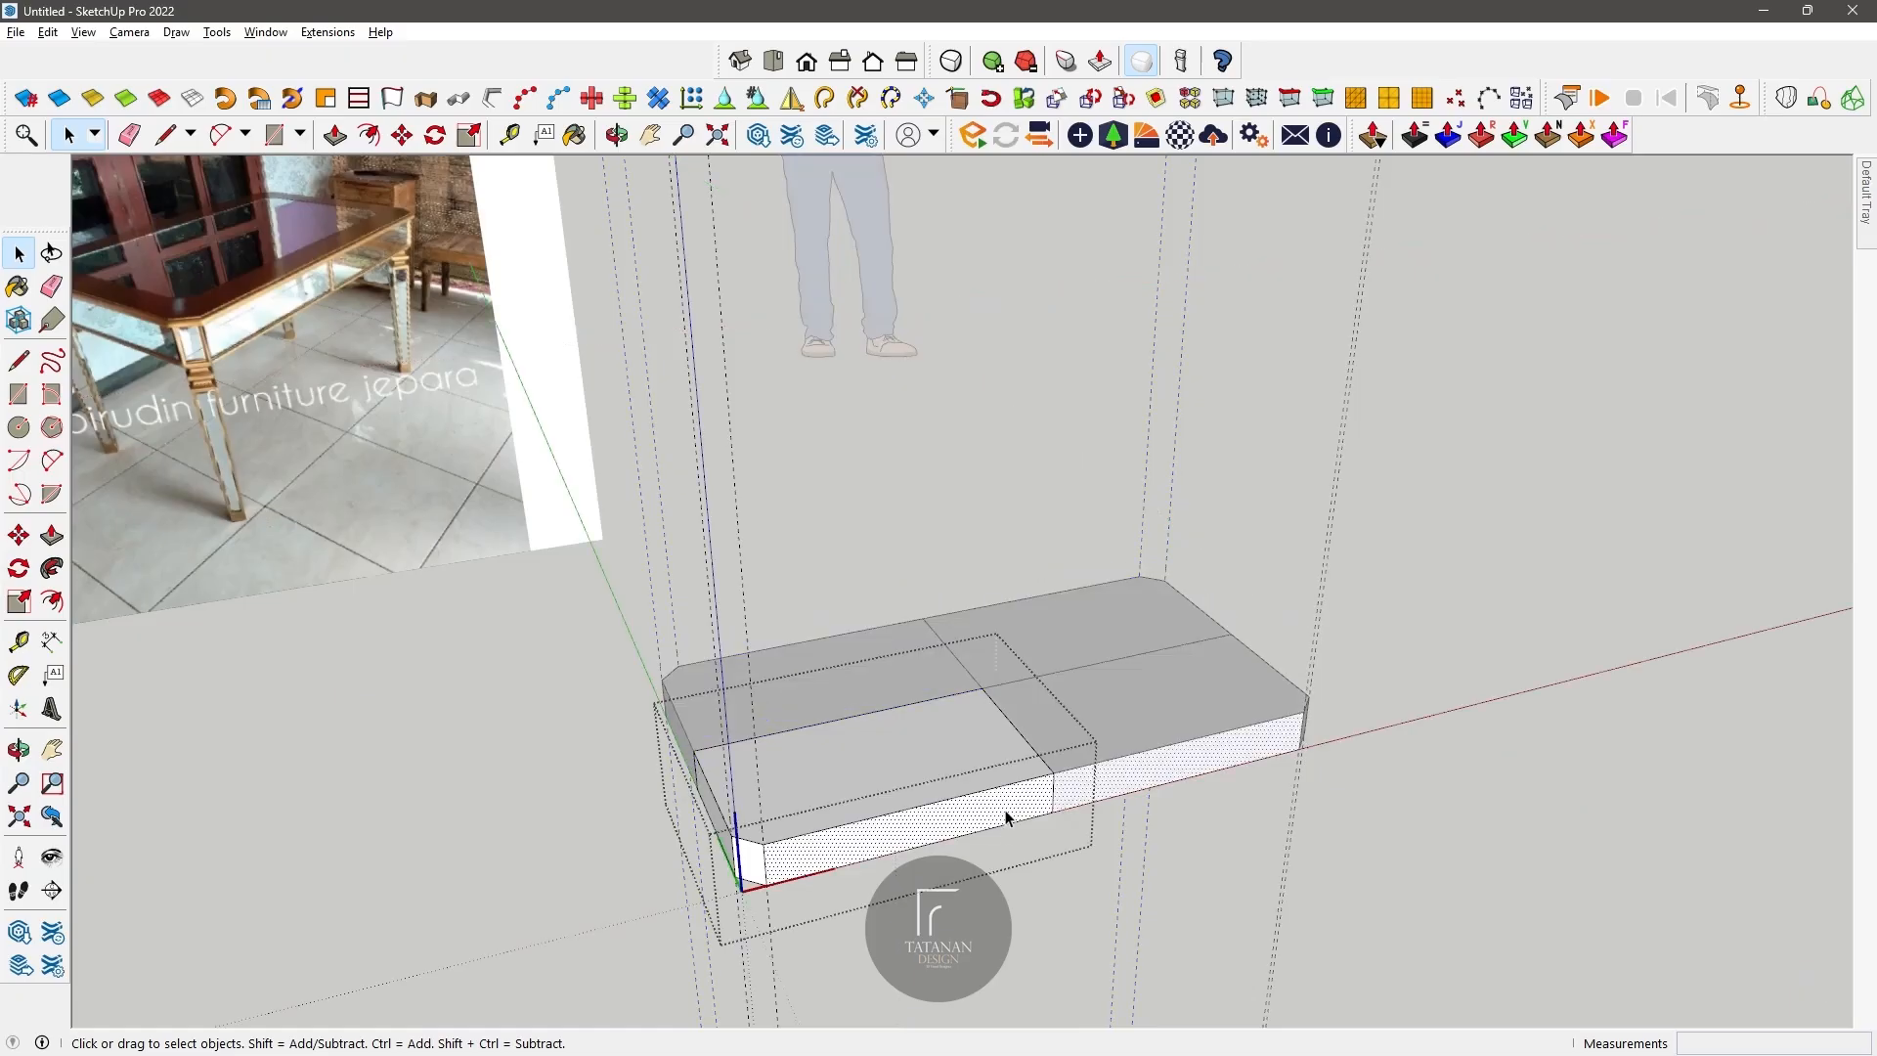
{"action": "key", "text": "p"}
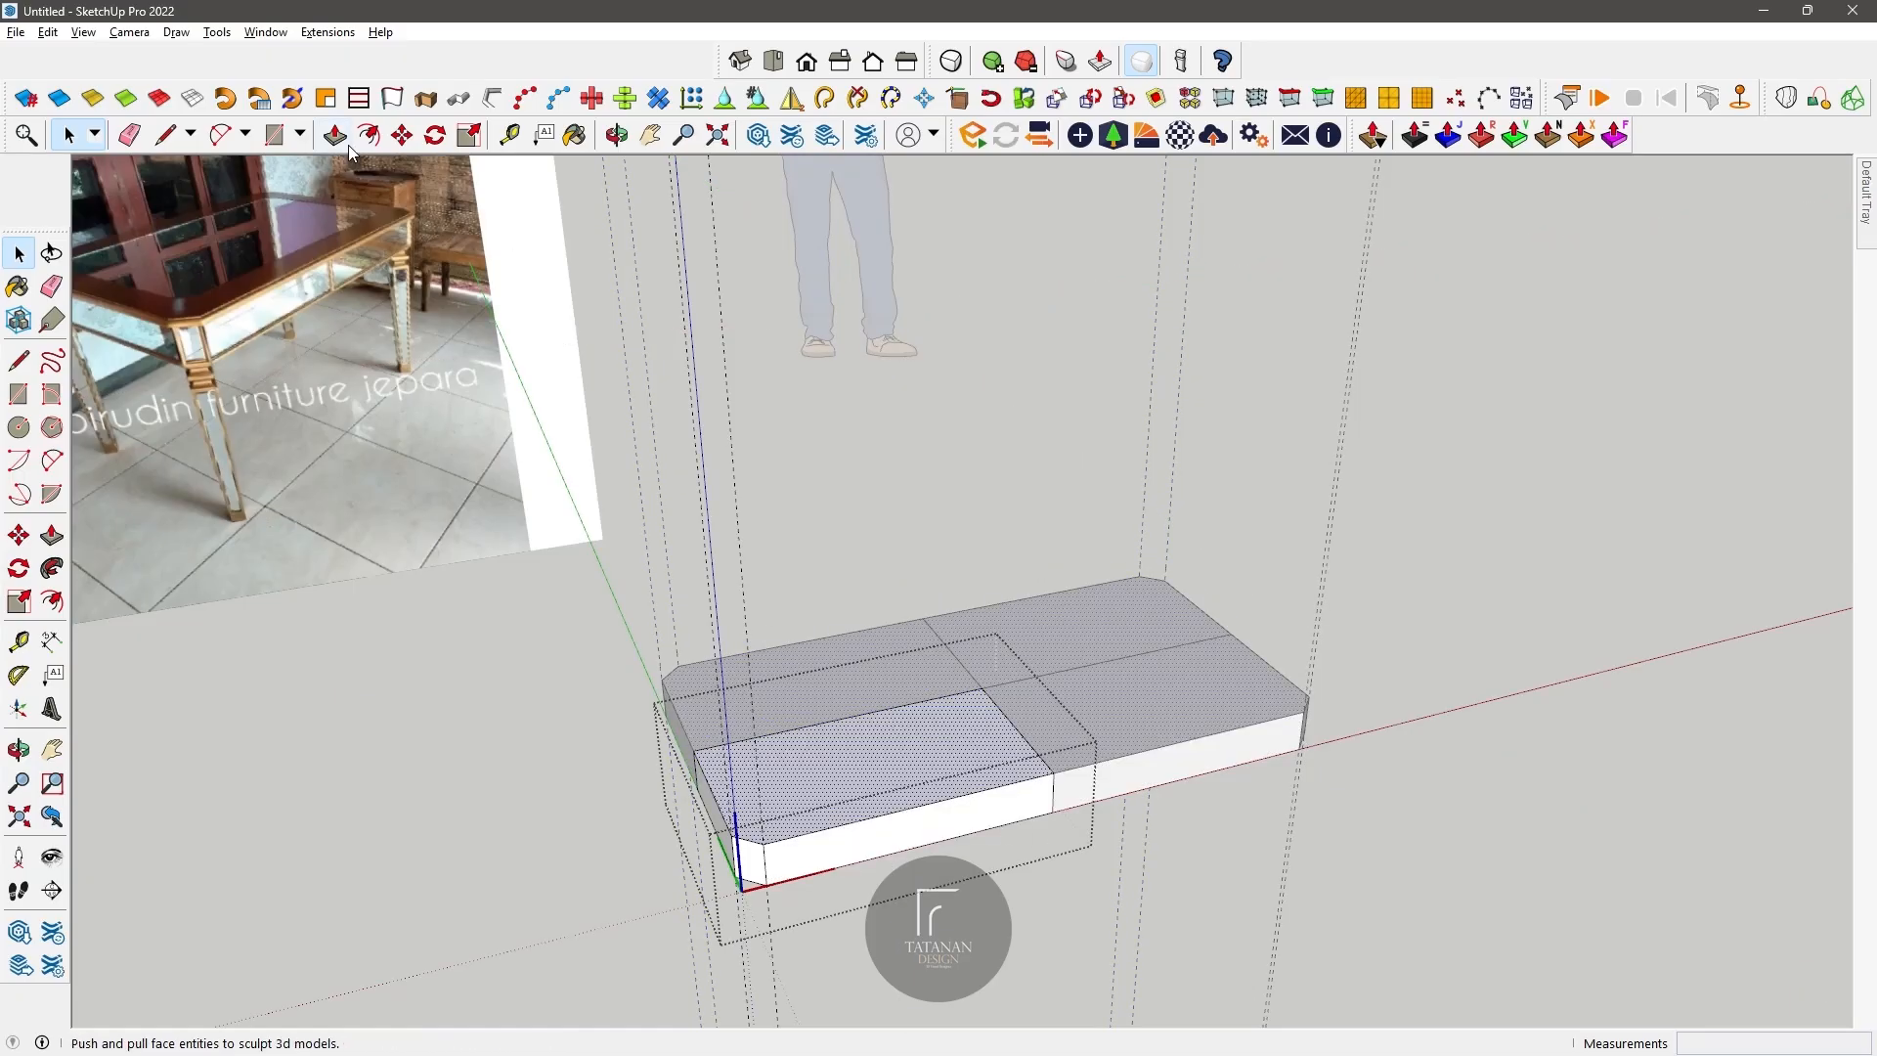
{"action": "left_click", "coordinate": [851, 783]}
{"action": "key", "text": "Return"}
{"action": "scroll", "coordinate": [917, 876], "scroll_direction": "up", "scroll_amount": 2}
{"action": "scroll", "coordinate": [917, 859], "scroll_direction": "down", "scroll_amount": 2}
{"action": "scroll", "coordinate": [1063, 787], "scroll_direction": "up", "scroll_amount": 4}
{"action": "scroll", "coordinate": [1064, 787], "scroll_direction": "down", "scroll_amount": 1}
{"action": "key", "text": "space"}
Step: Try insetting the outline of the component's long front face, and undo the offset
{"action": "left_click", "coordinate": [880, 824]}
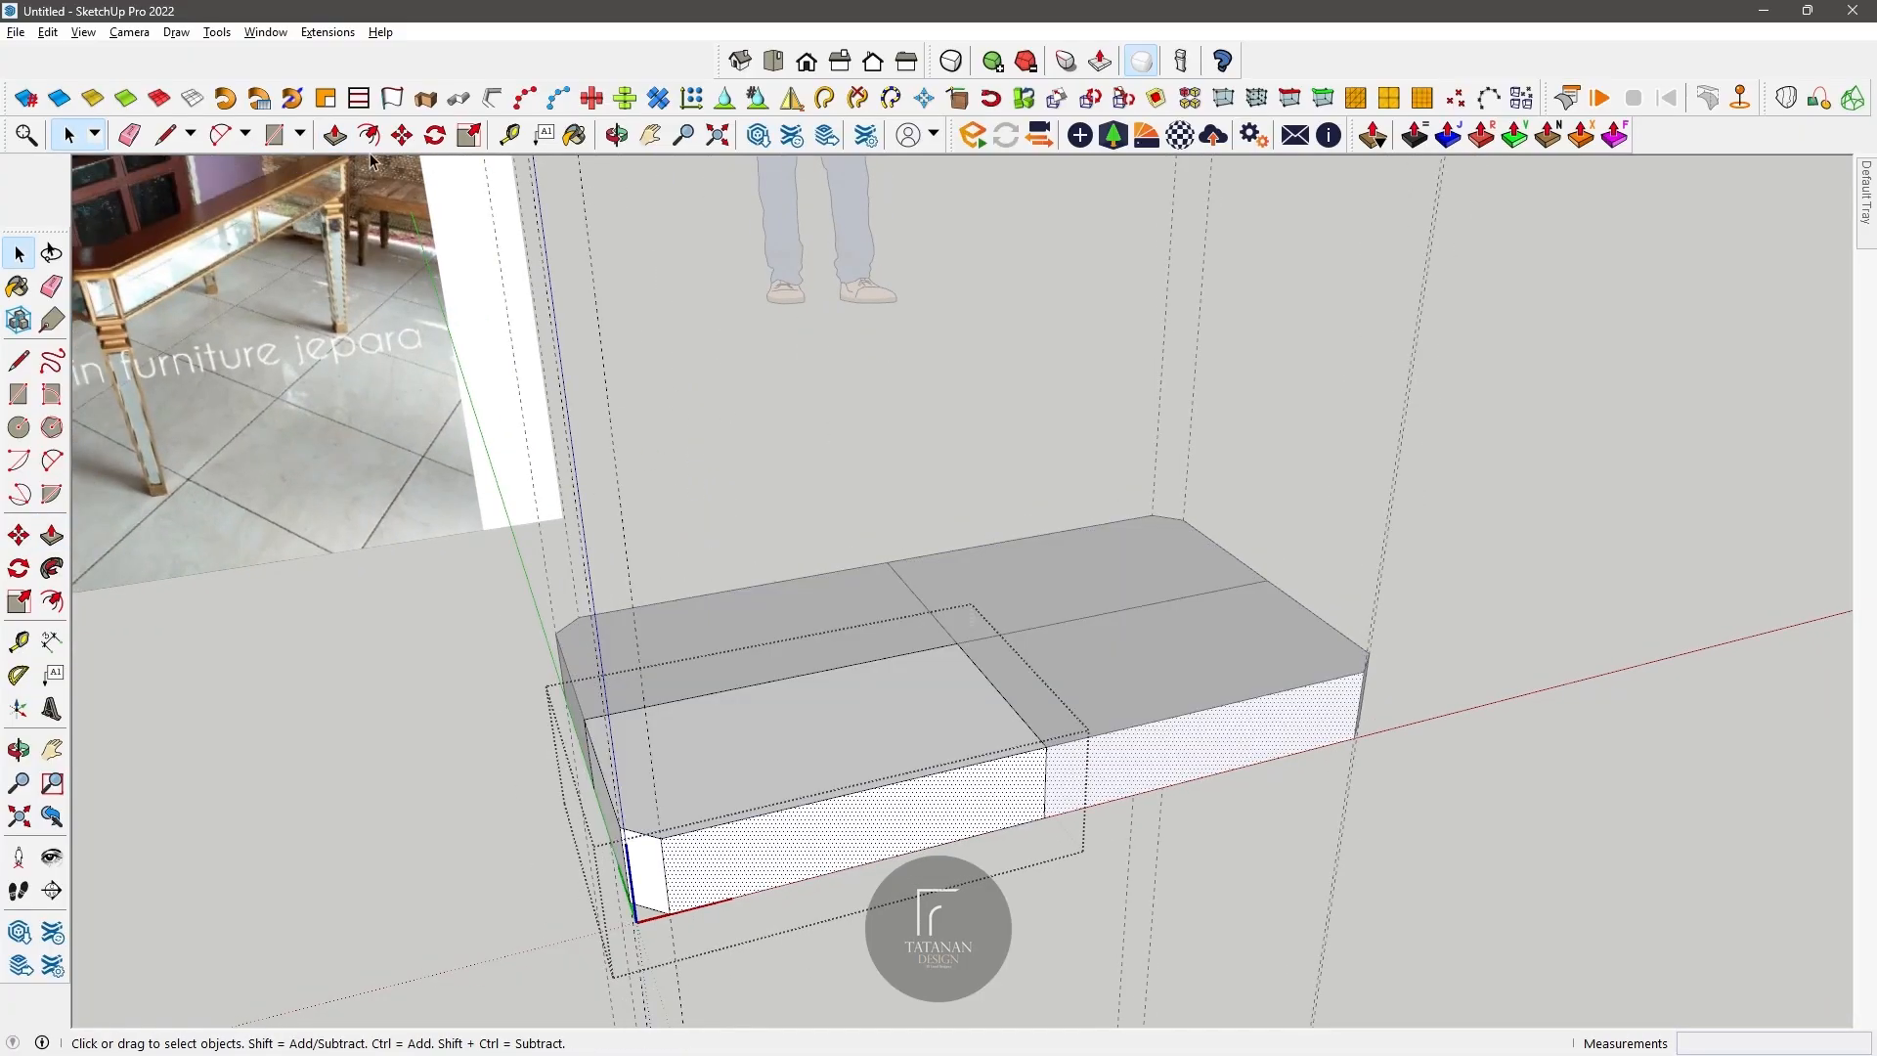
{"action": "key", "text": "f"}
{"action": "left_click", "coordinate": [800, 806]}
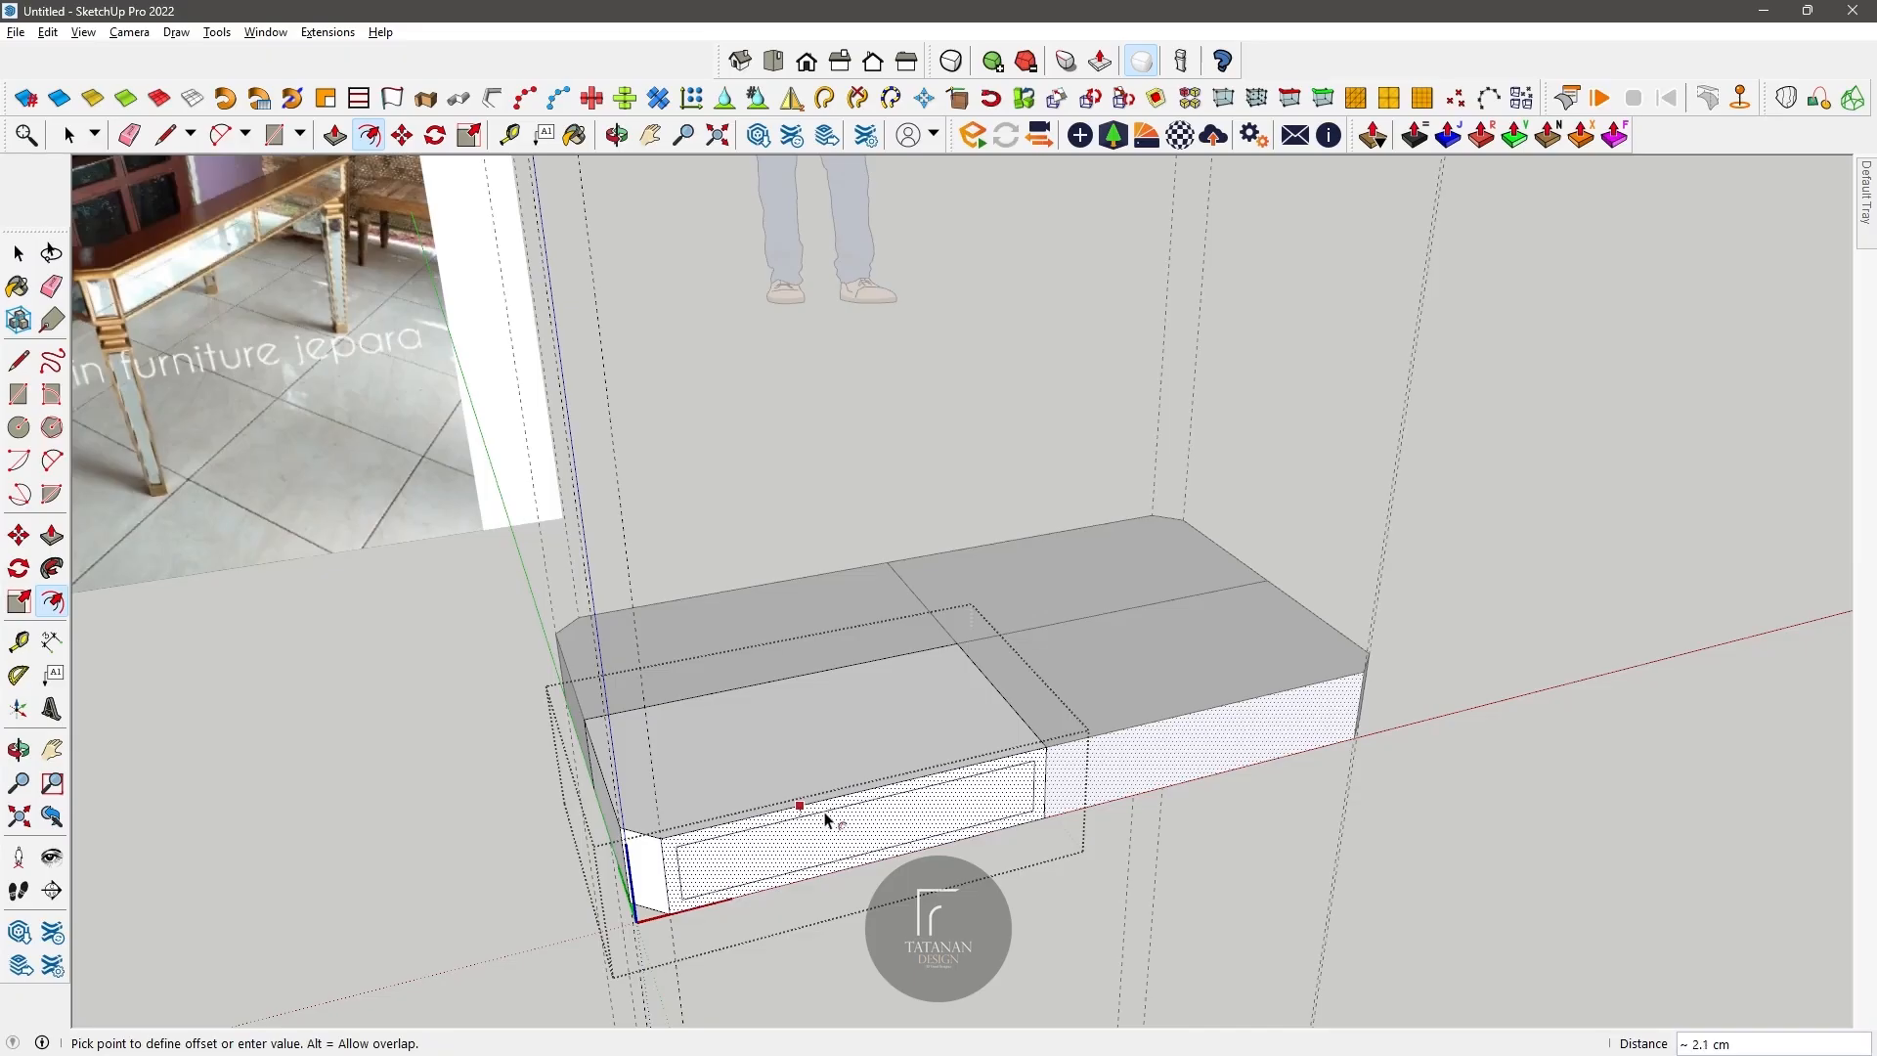
{"action": "key", "text": "Return"}
{"action": "middle_click_drag", "start_coordinate": [830, 797], "coordinate": [751, 790]}
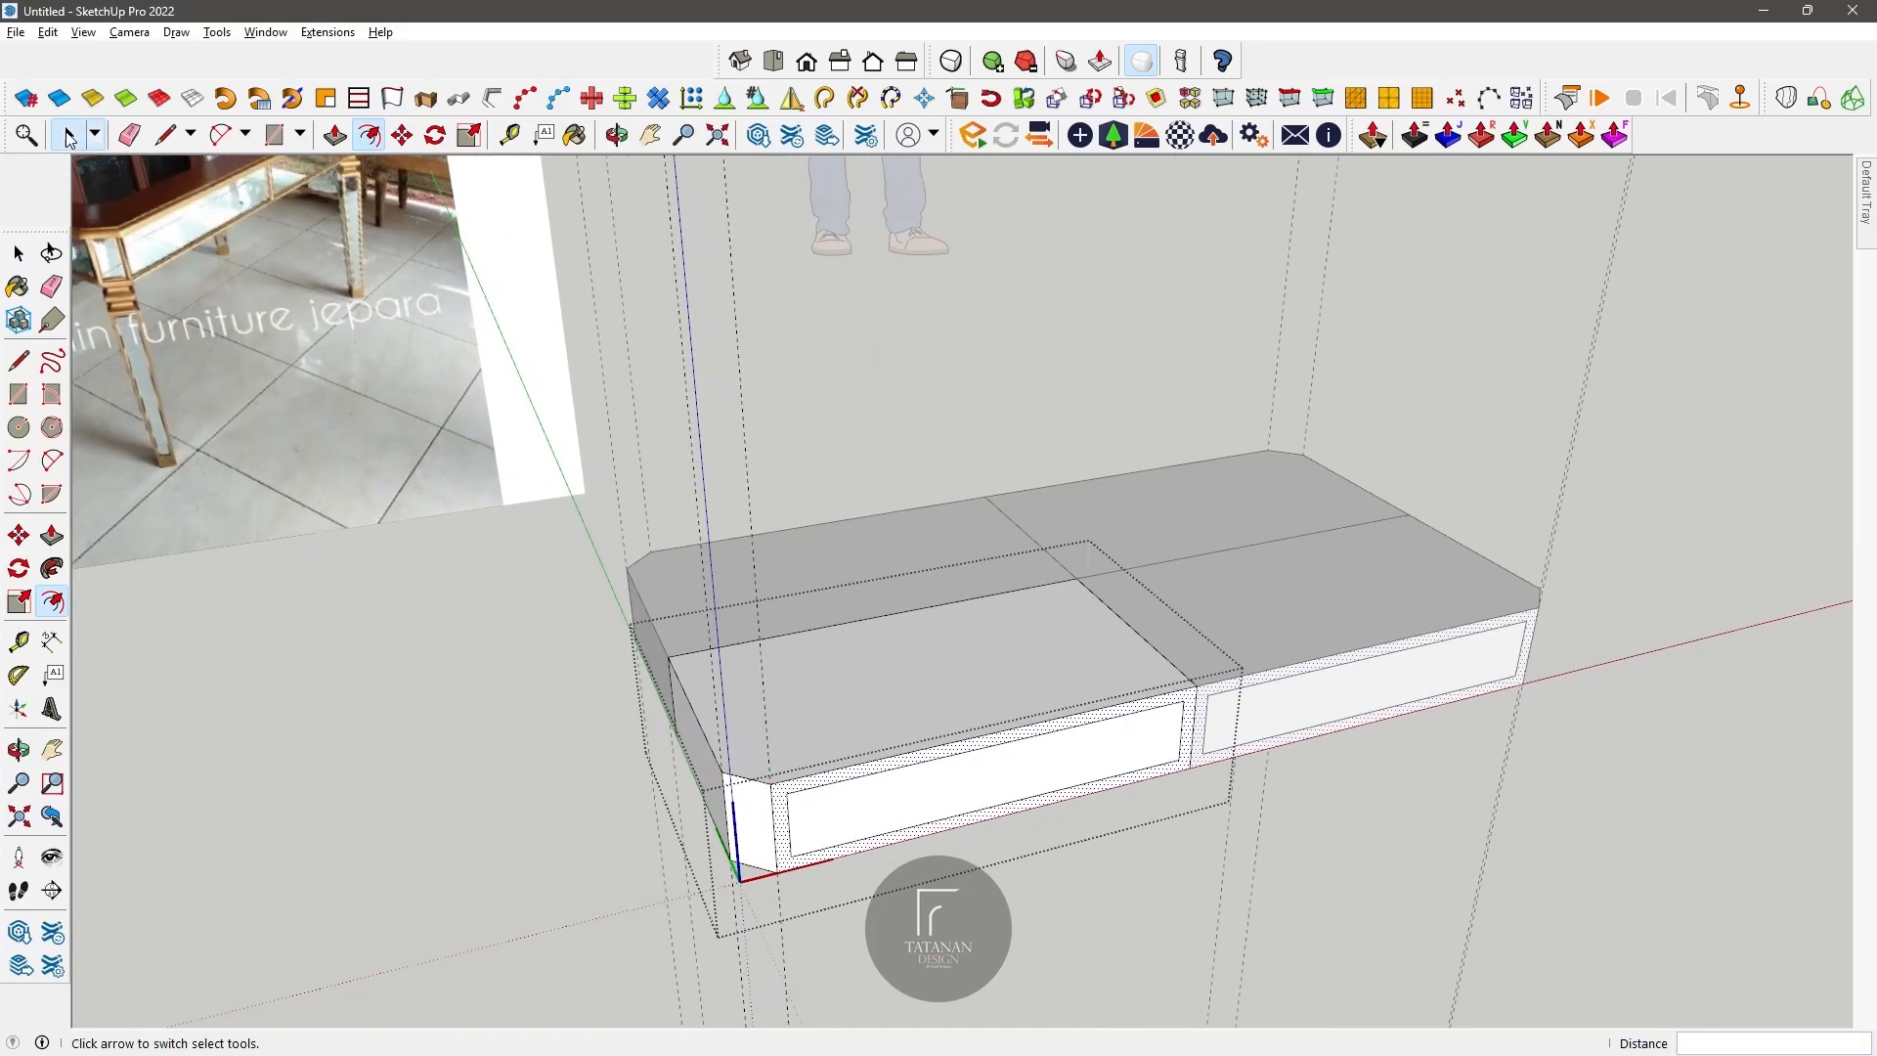
{"action": "left_click", "coordinate": [67, 134]}
{"action": "scroll", "coordinate": [732, 790], "scroll_direction": "up", "scroll_amount": 3}
{"action": "key", "text": "ctrl+z"}
Step: Offset the outlines of the long front face and the chamfered corner face inward to form panel borders
{"action": "key", "text": "f"}
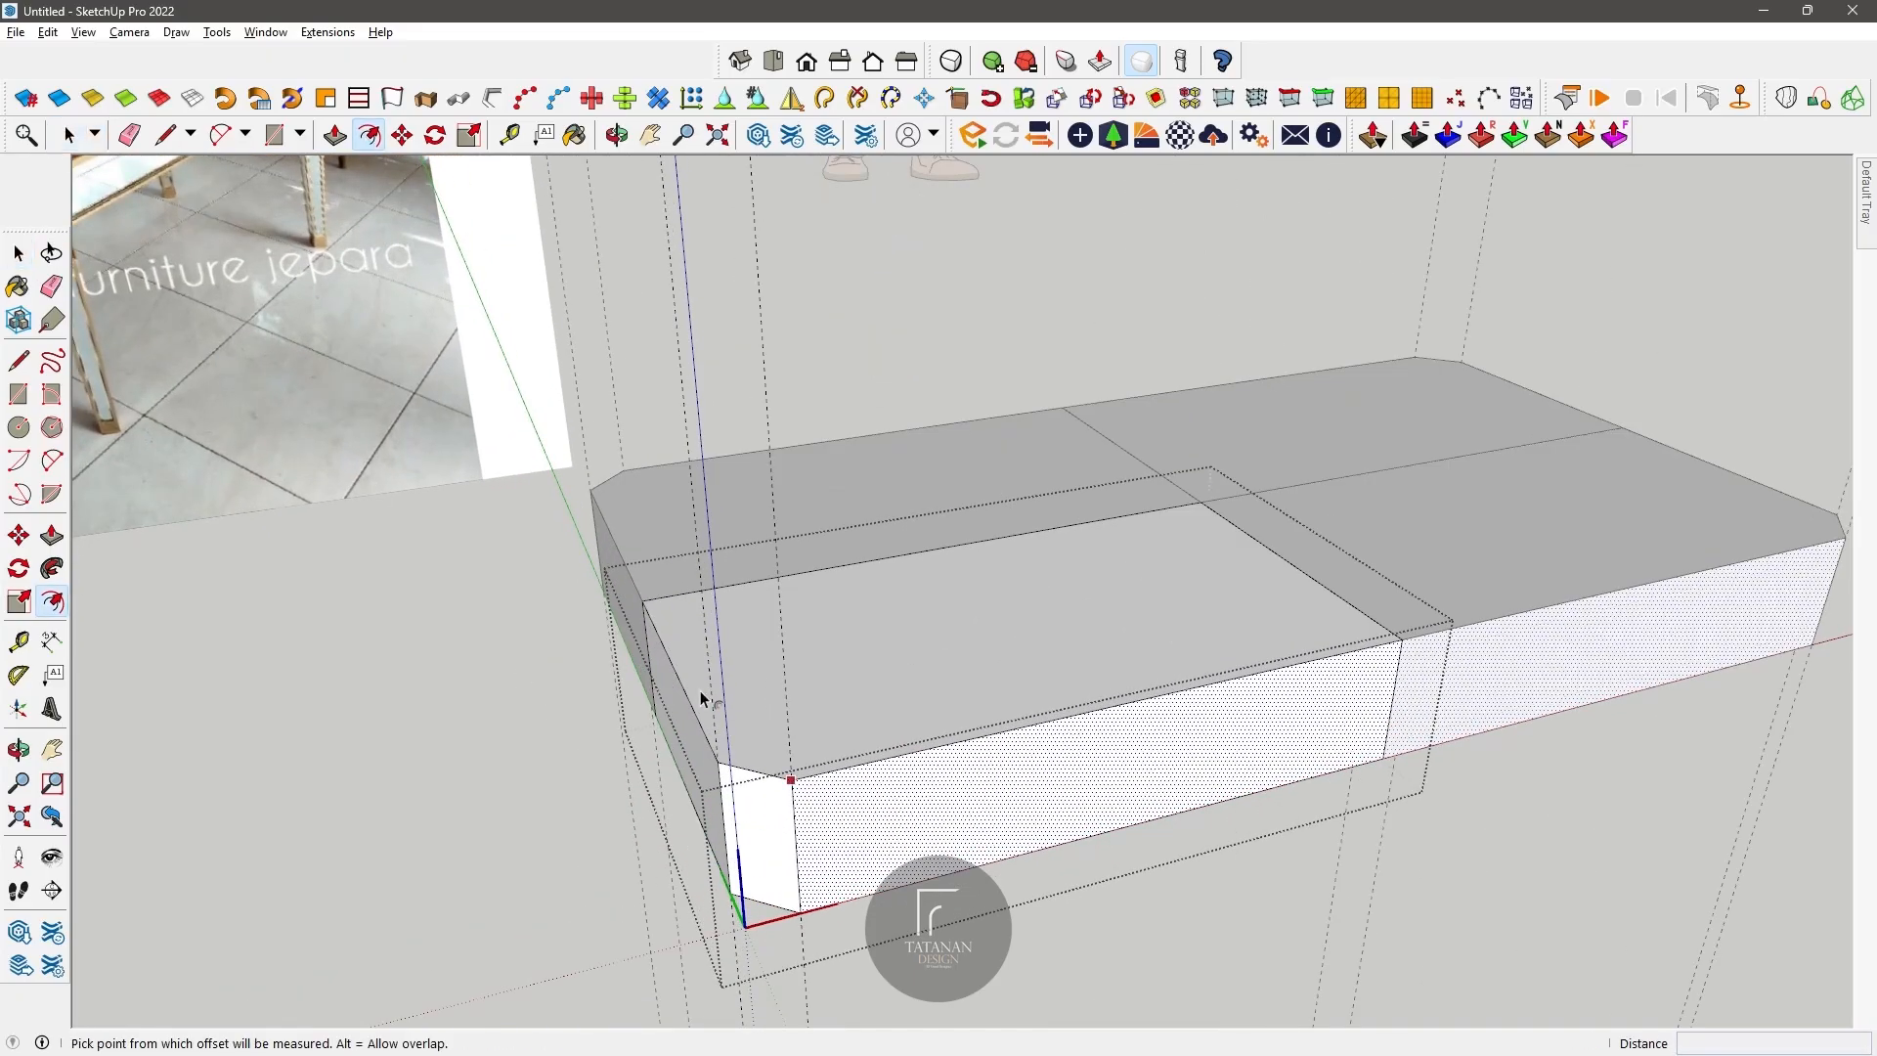
{"action": "left_click", "coordinate": [857, 767]}
{"action": "key", "text": "Return"}
{"action": "left_click", "coordinate": [72, 136]}
{"action": "left_click", "coordinate": [708, 750]}
{"action": "left_click", "coordinate": [756, 797]}
{"action": "left_click", "coordinate": [369, 135]}
{"action": "left_click", "coordinate": [762, 783]}
{"action": "key", "text": "Return"}
{"action": "scroll", "coordinate": [616, 660], "scroll_direction": "down", "scroll_amount": 2}
Step: Offset the outline of the short side face inward by 1.5 cm to form its panel border
{"action": "left_click", "coordinate": [72, 136]}
{"action": "left_click", "coordinate": [687, 738]}
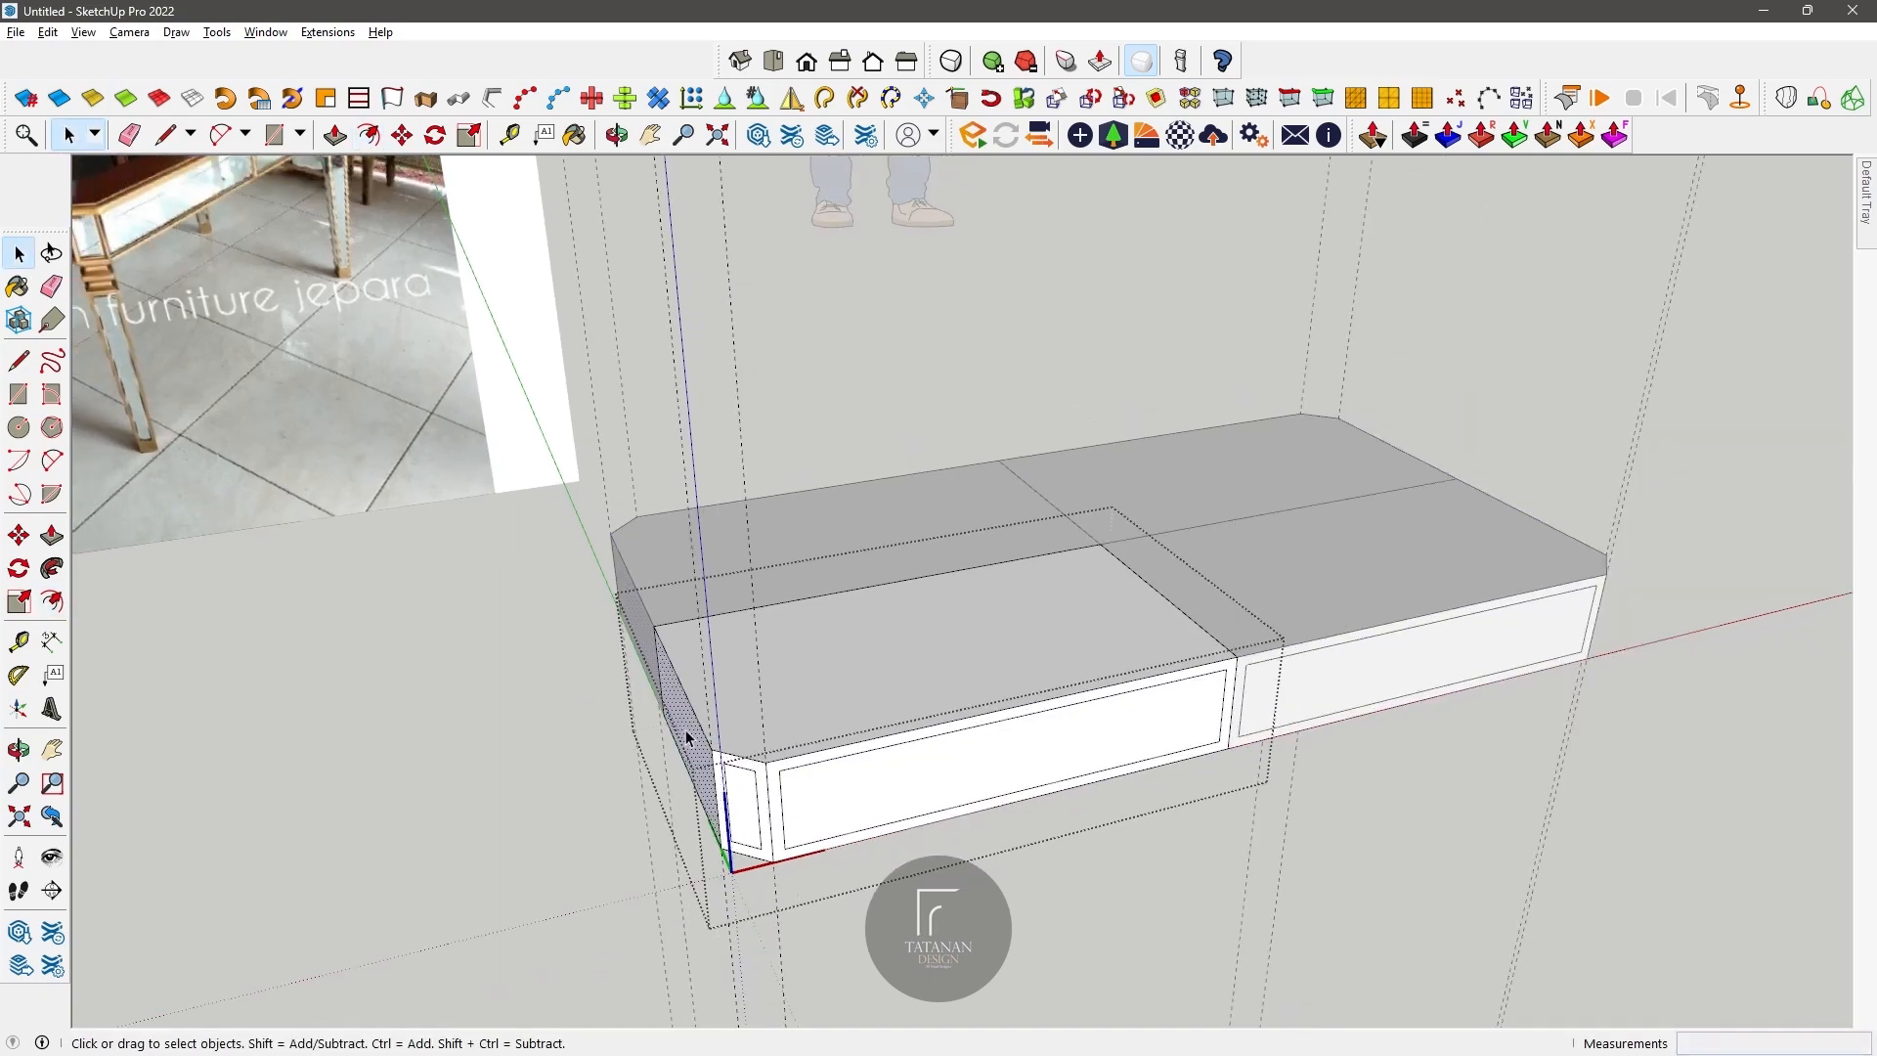
{"action": "left_click", "coordinate": [369, 136]}
{"action": "left_click", "coordinate": [689, 704]}
{"action": "type", "text": "1.5"}
{"action": "key", "text": "Return"}
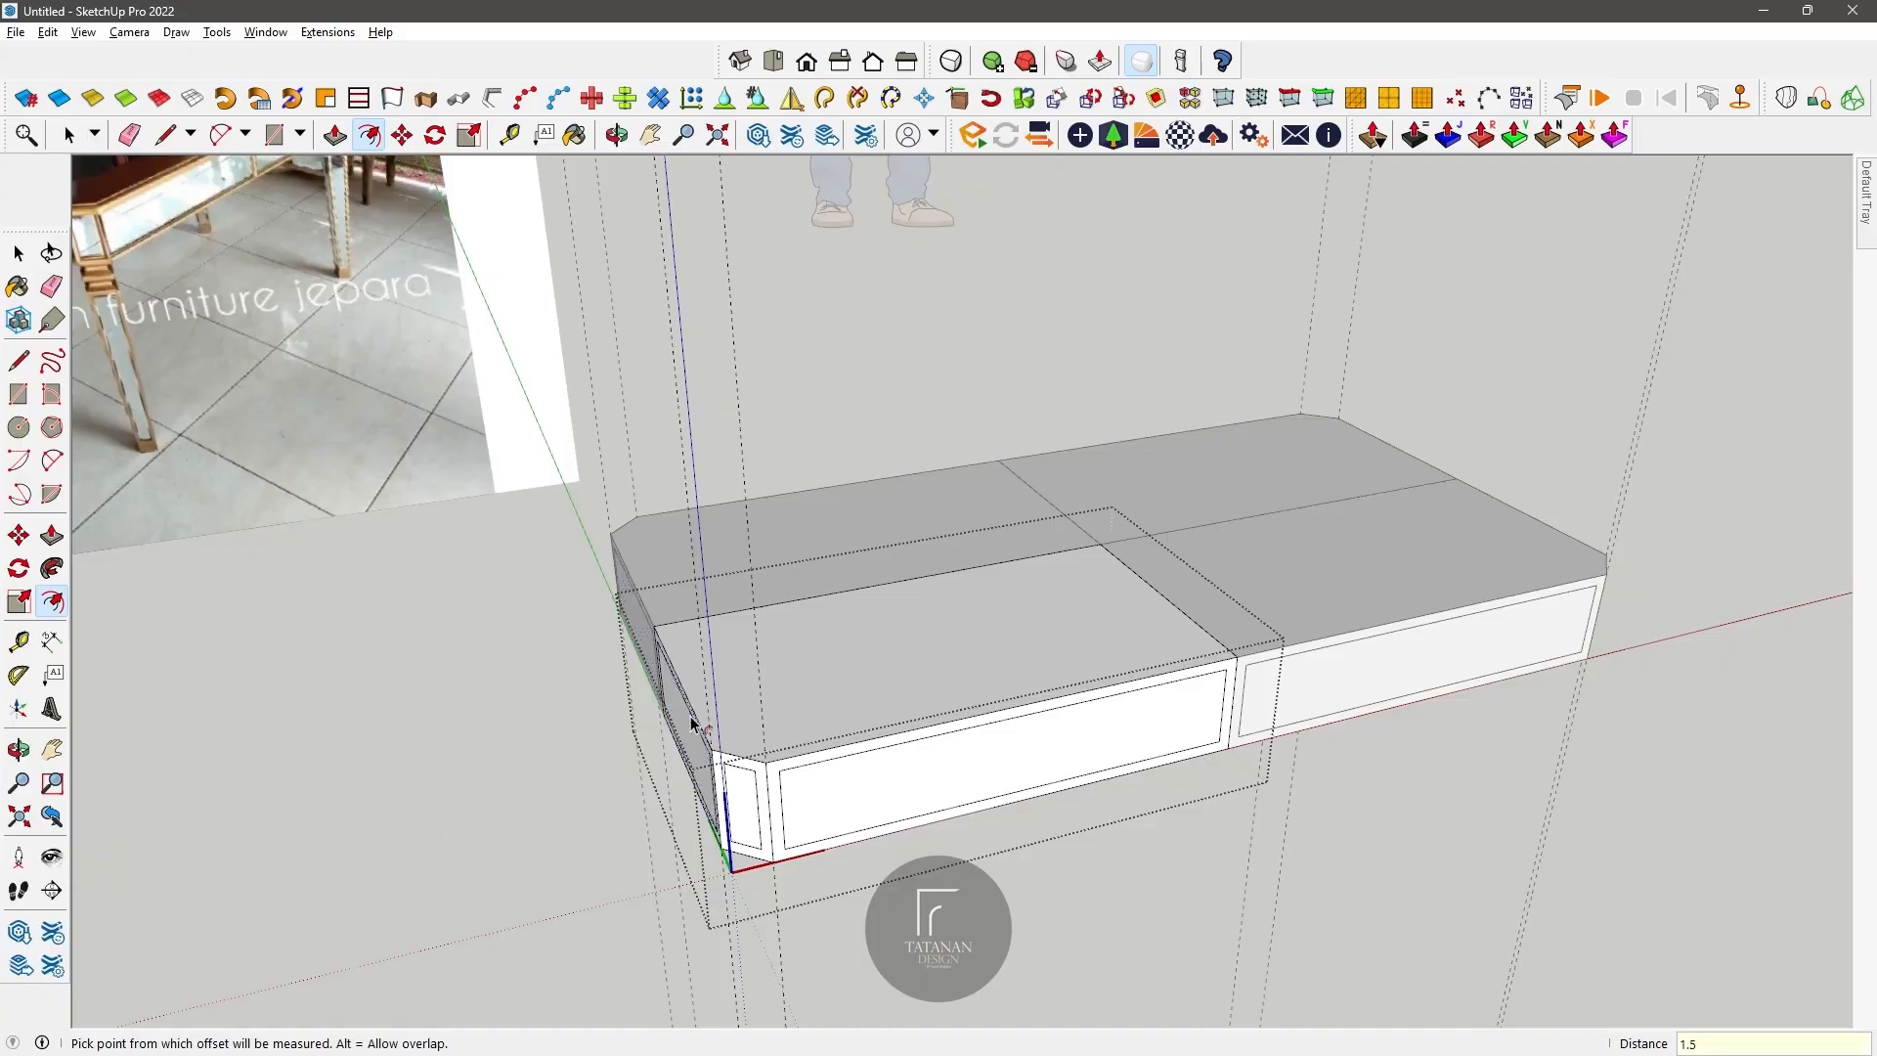
Step: Draw an upright 2 cm square at the top front edge, where the two front components meet
{"action": "middle_click_drag", "start_coordinate": [719, 665], "coordinate": [915, 695]}
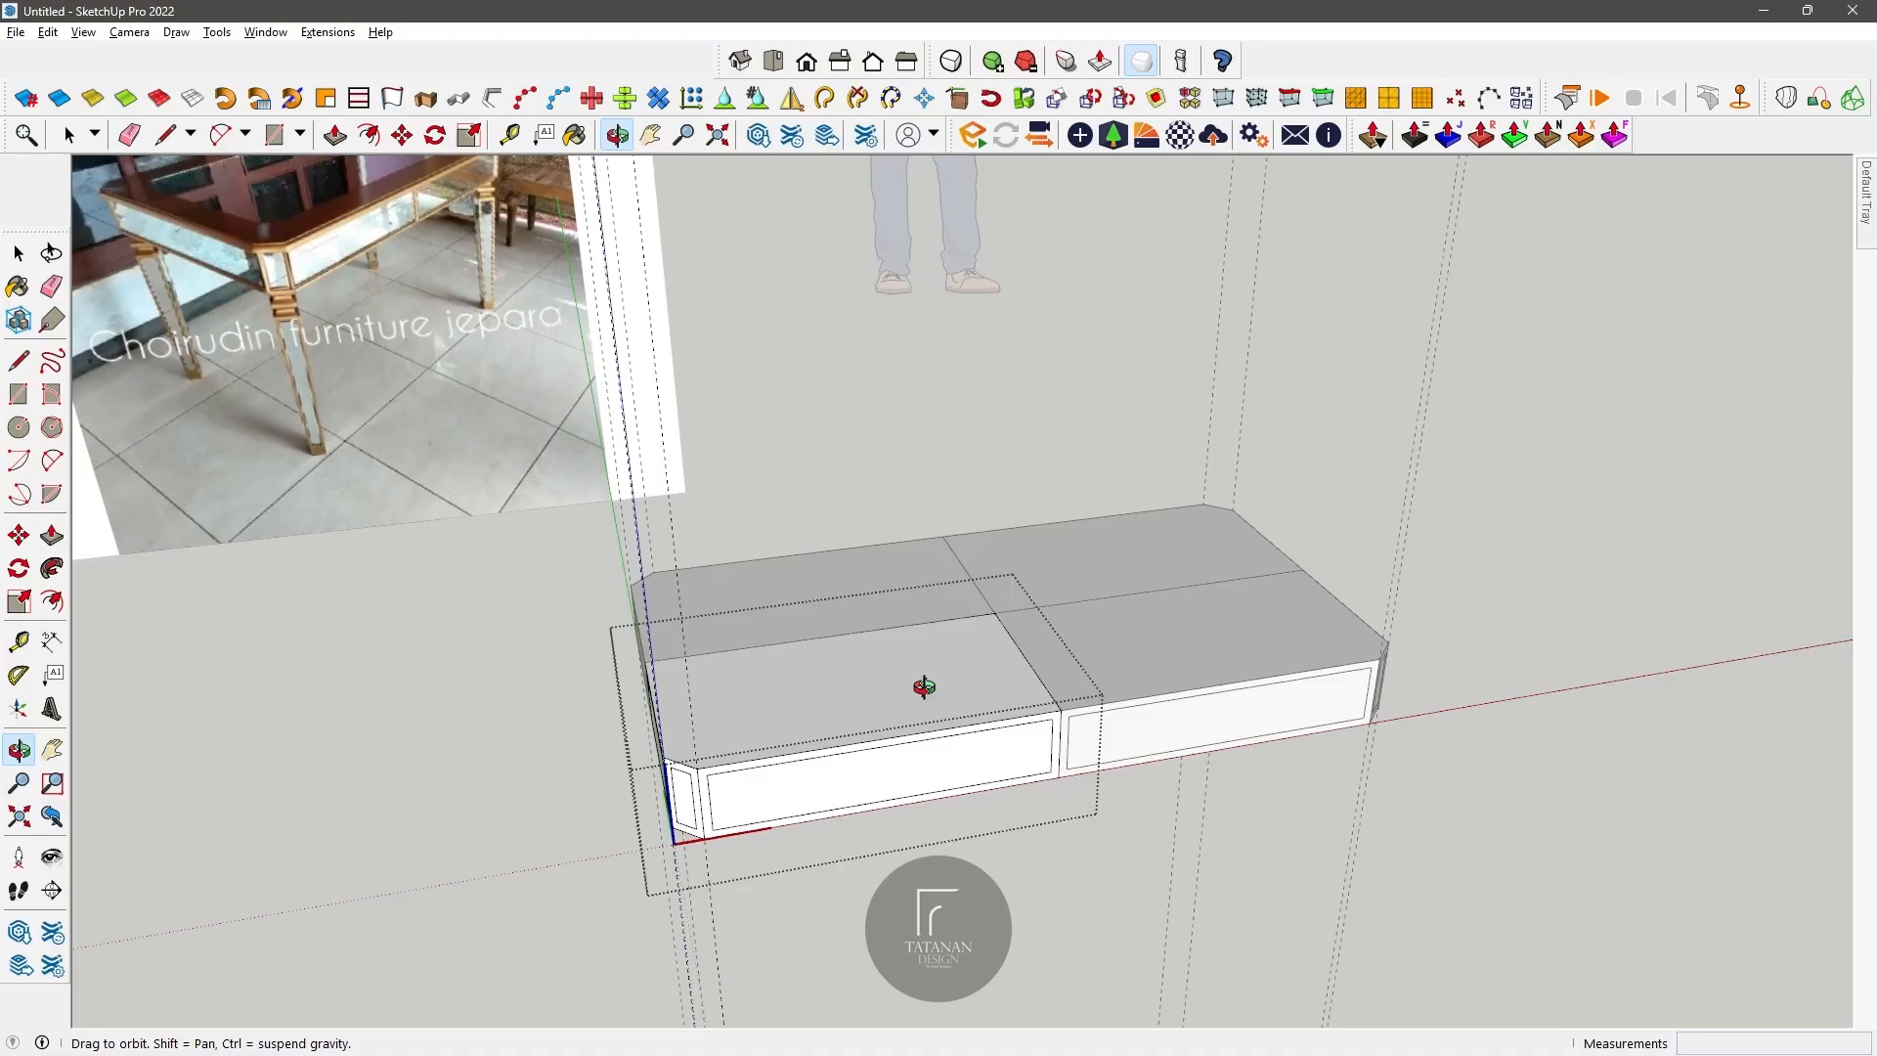
{"action": "middle_click_drag", "start_coordinate": [961, 676], "coordinate": [822, 712]}
{"action": "scroll", "coordinate": [1065, 818], "scroll_direction": "up", "scroll_amount": 3}
{"action": "key", "text": "l"}
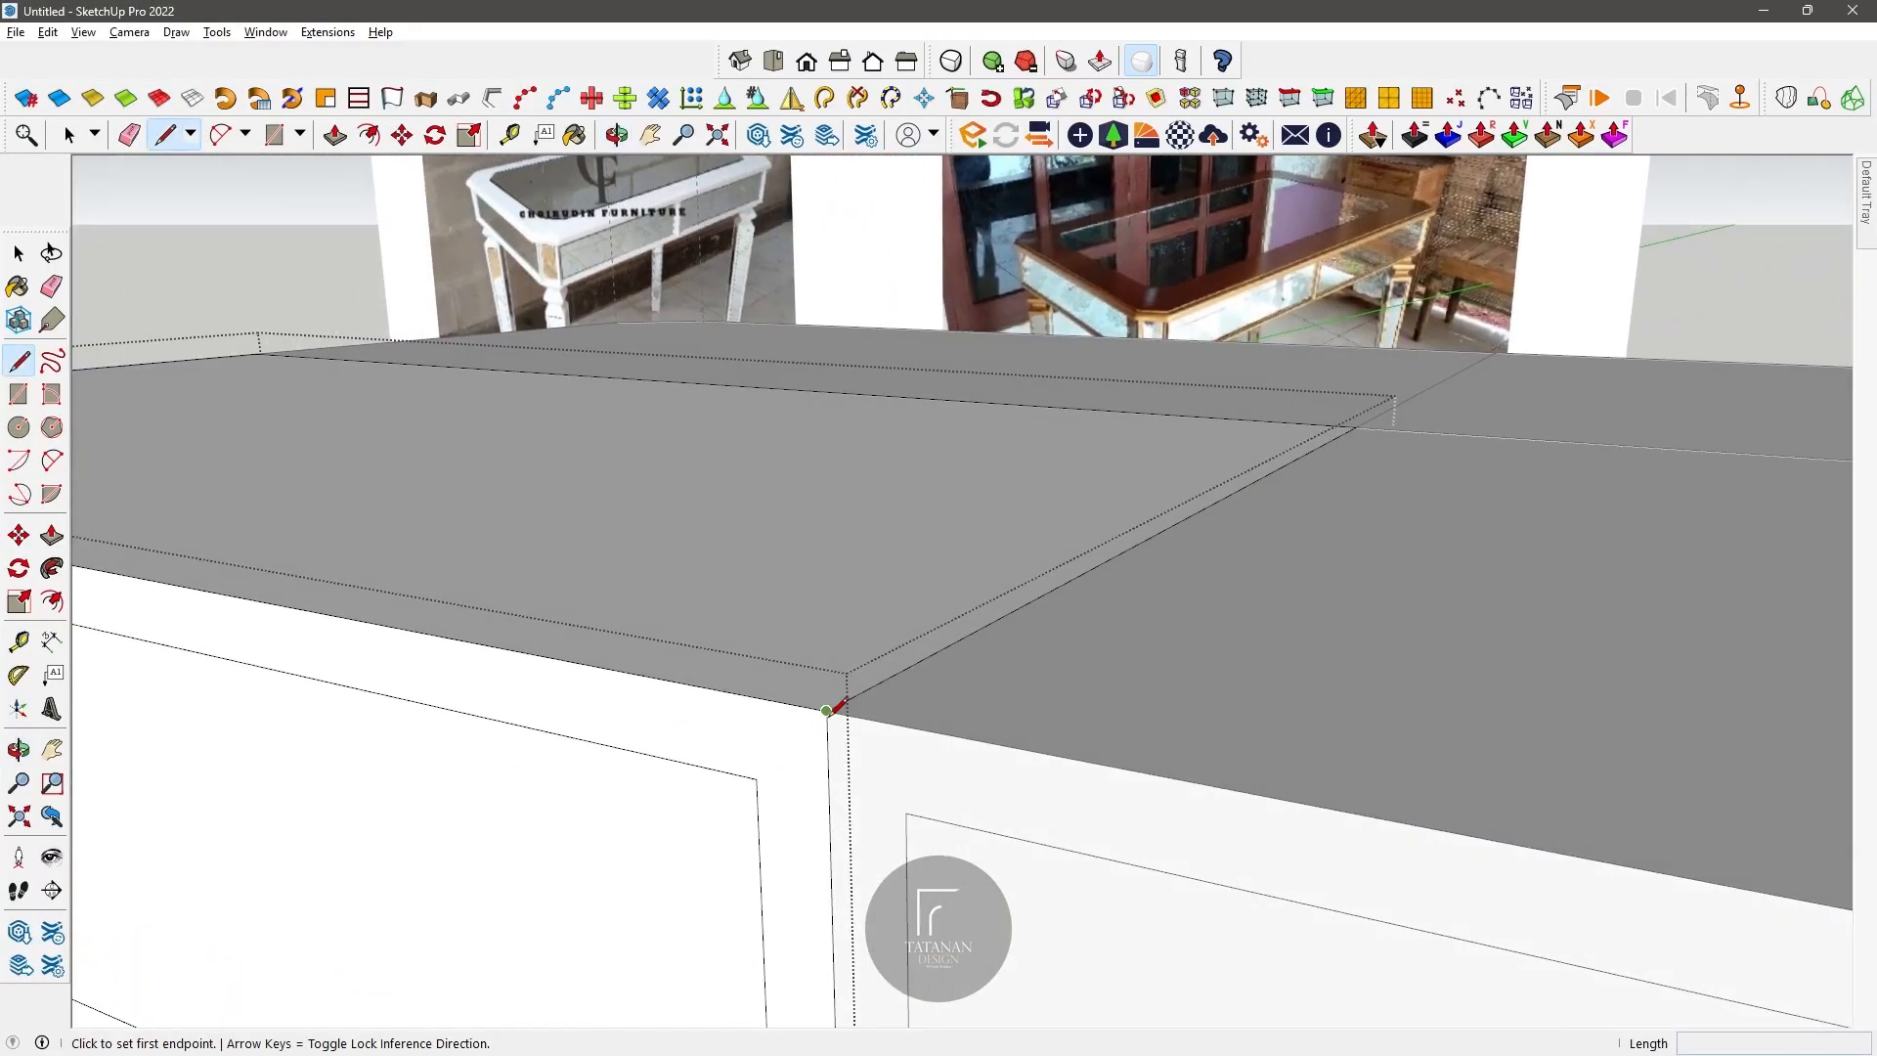
{"action": "left_click", "coordinate": [828, 710]}
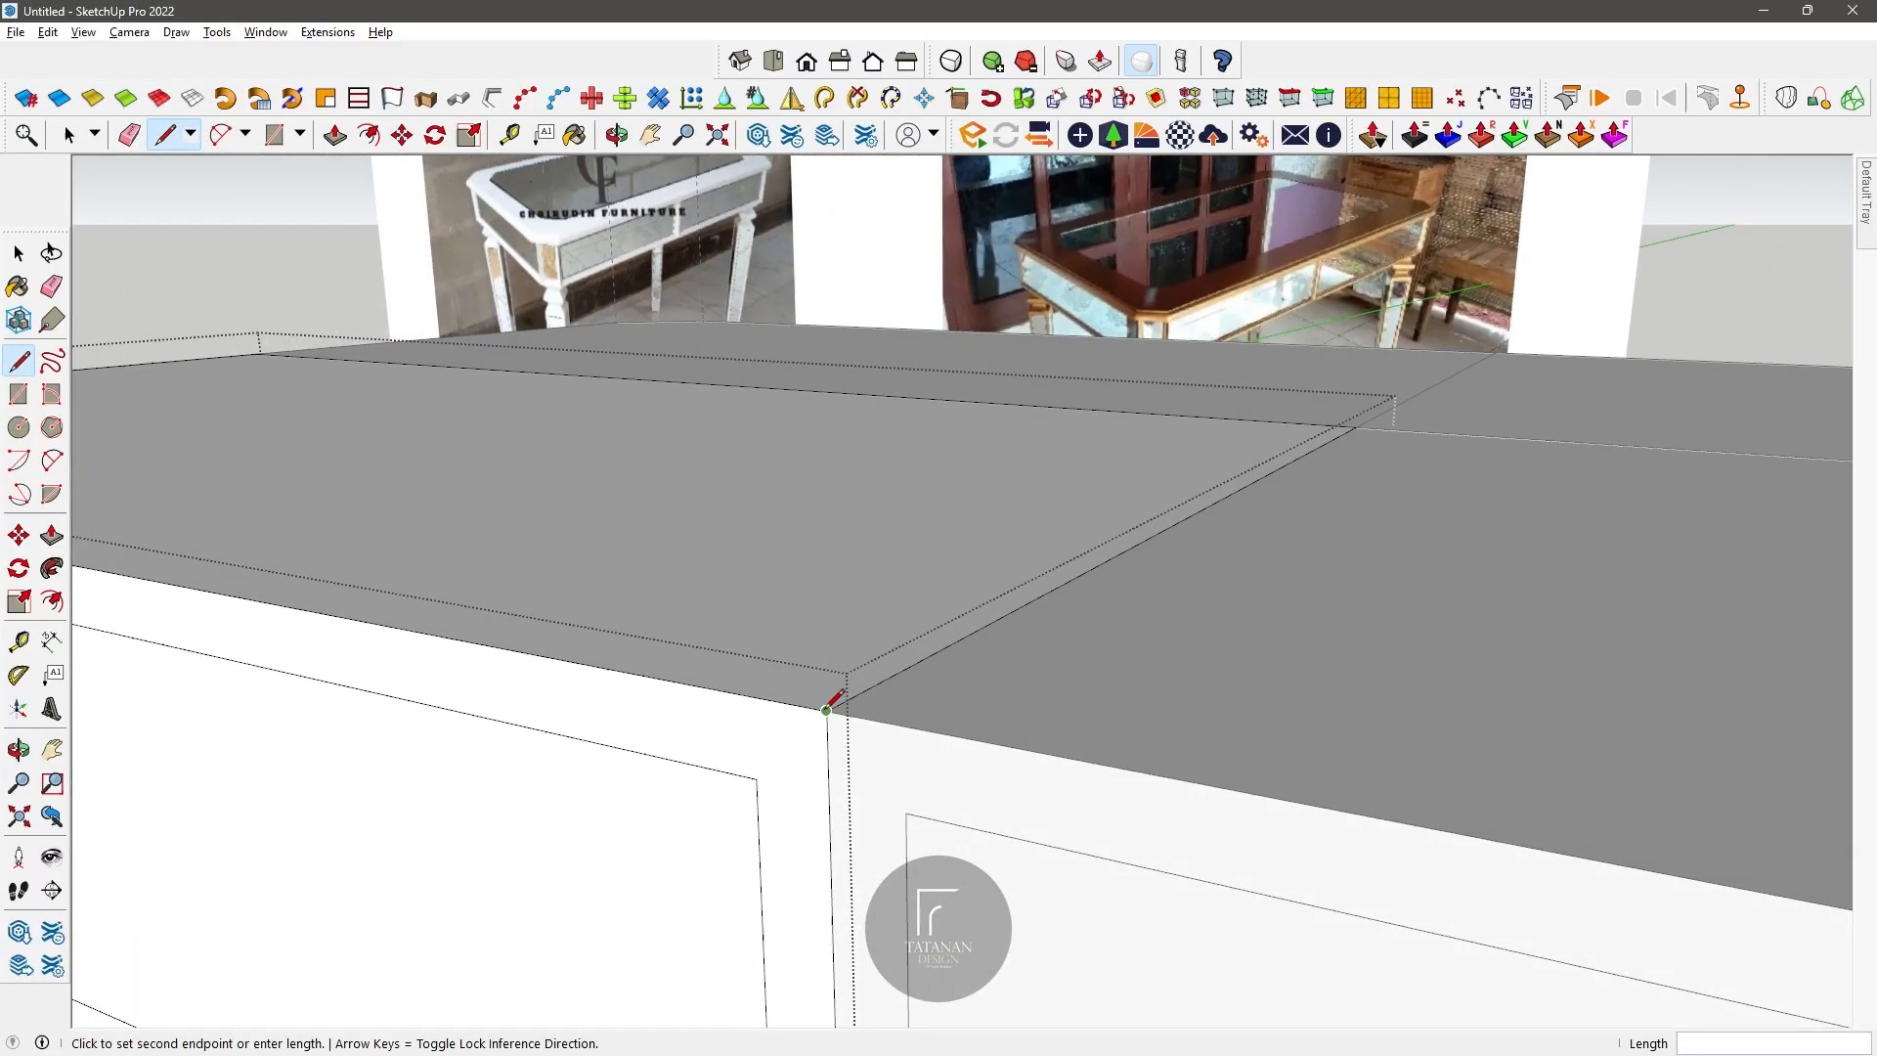
{"action": "type", "text": "2"}
{"action": "key", "text": "Return"}
{"action": "key", "text": "space"}
{"action": "key", "text": "l"}
{"action": "left_click", "coordinate": [827, 710]}
{"action": "type", "text": "2"}
{"action": "key", "text": "Return"}
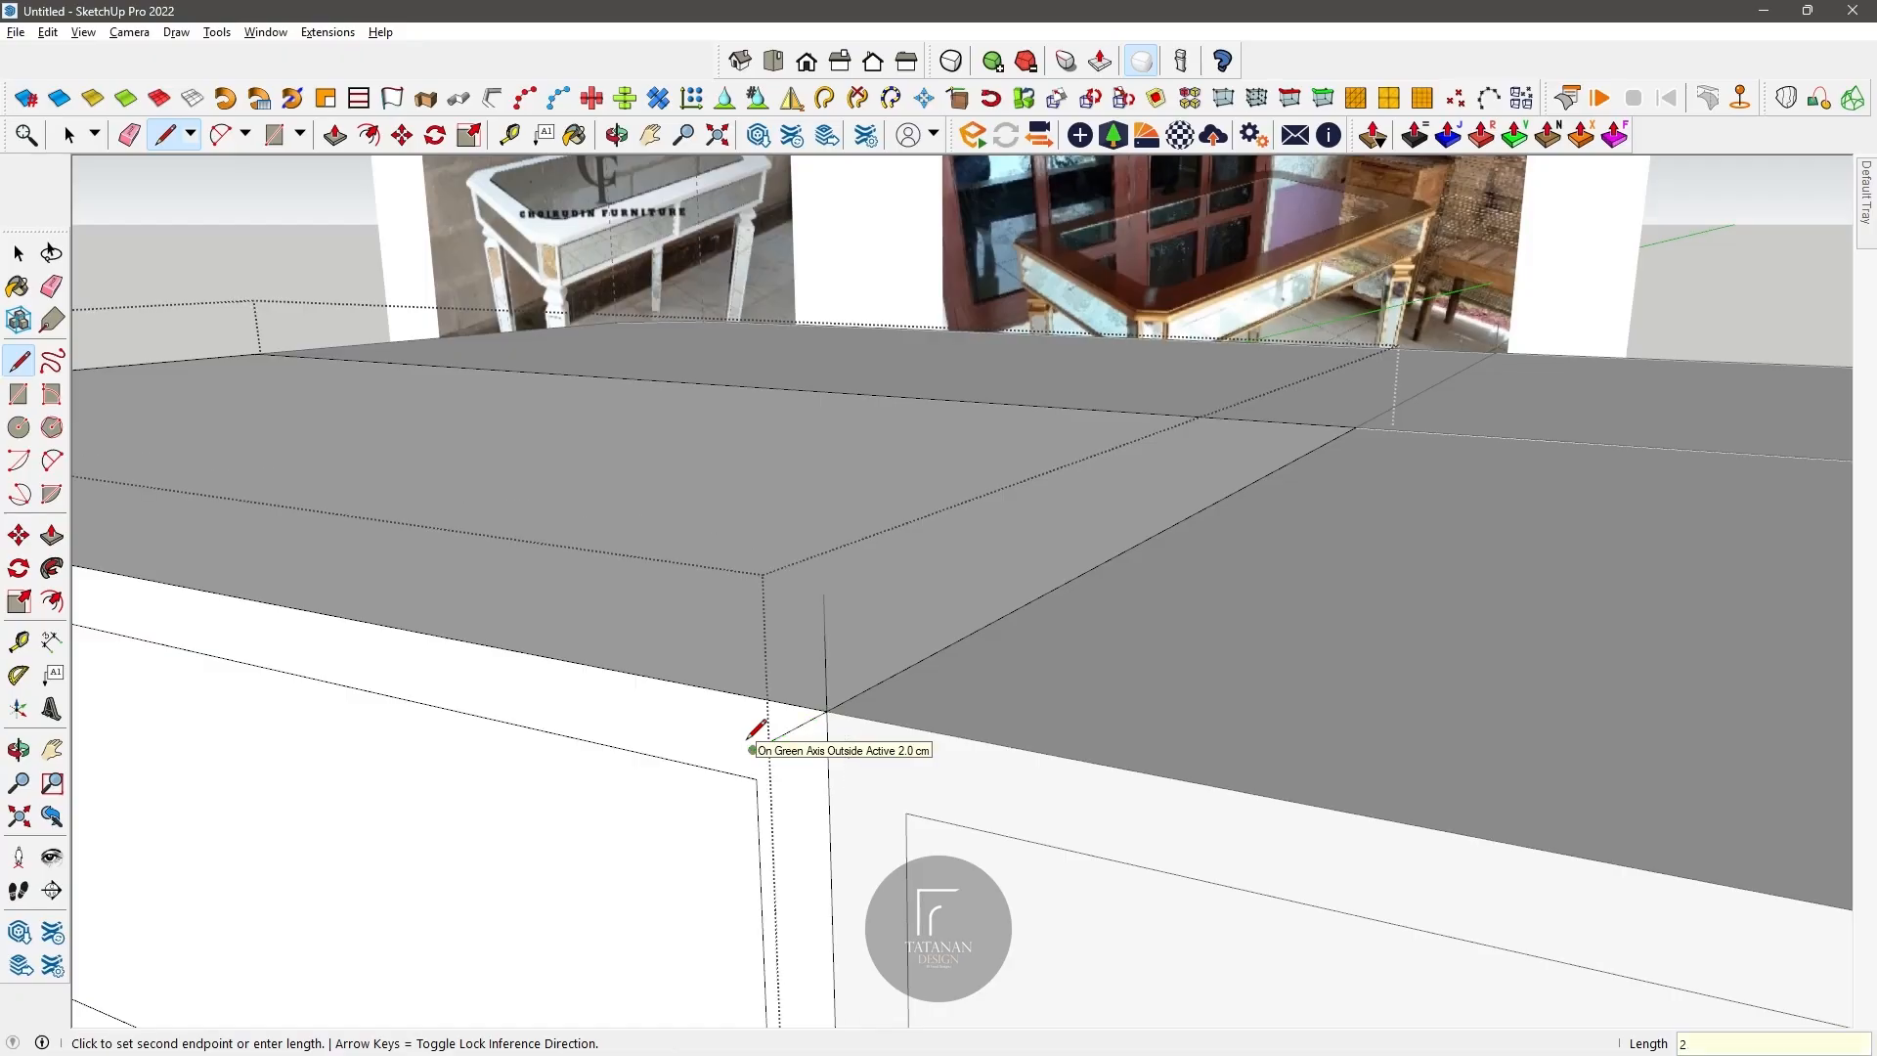
{"action": "left_click", "coordinate": [749, 622]}
{"action": "left_click", "coordinate": [823, 594]}
Step: Draw an arc between the square's opposite corners and trim the outer corner to leave a quarter-round profile
{"action": "key", "text": "a"}
{"action": "left_click", "coordinate": [823, 594]}
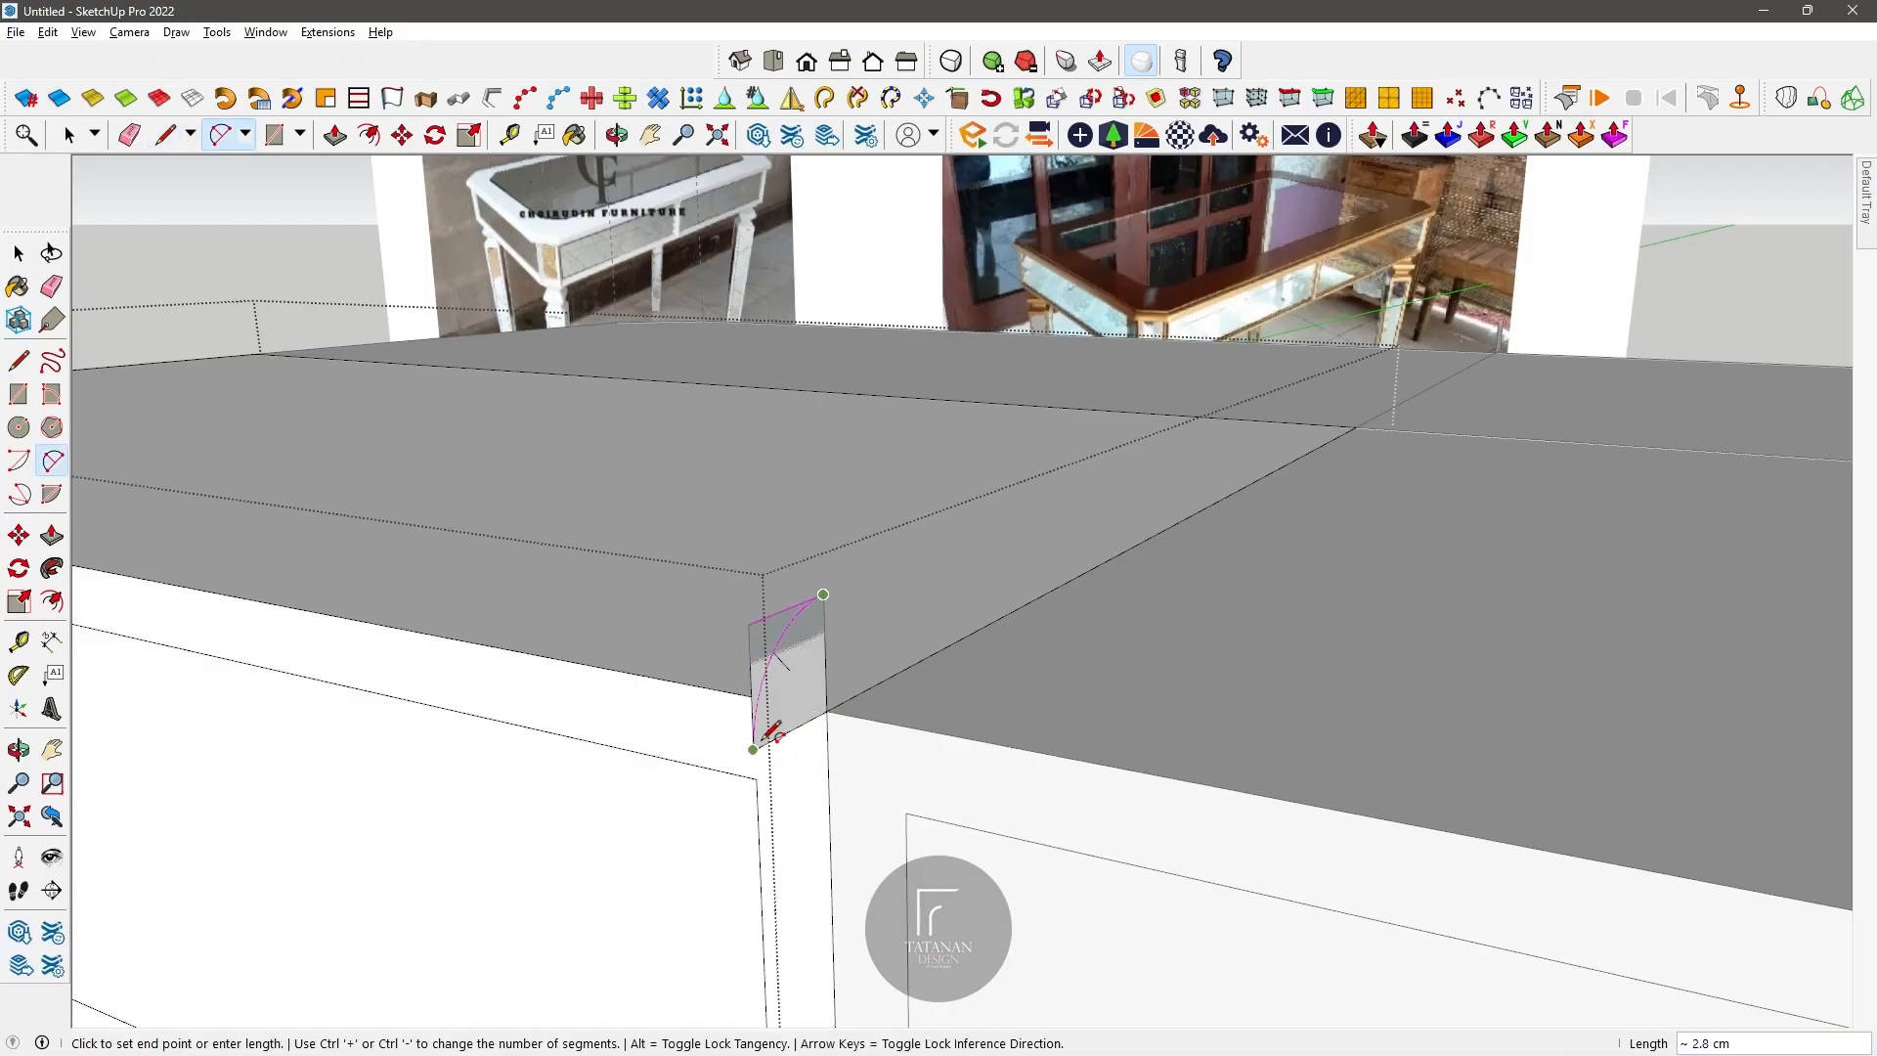
{"action": "left_click", "coordinate": [754, 749]}
{"action": "double_click", "coordinate": [761, 612]}
Step: Draw a narrow upright rectangle below the quarter-round profile, starting at the midpoint of its base
{"action": "scroll", "coordinate": [760, 636], "scroll_direction": "down", "scroll_amount": 5}
{"action": "scroll", "coordinate": [763, 636], "scroll_direction": "up", "scroll_amount": 4}
{"action": "middle_click_drag", "start_coordinate": [763, 635], "coordinate": [513, 535]}
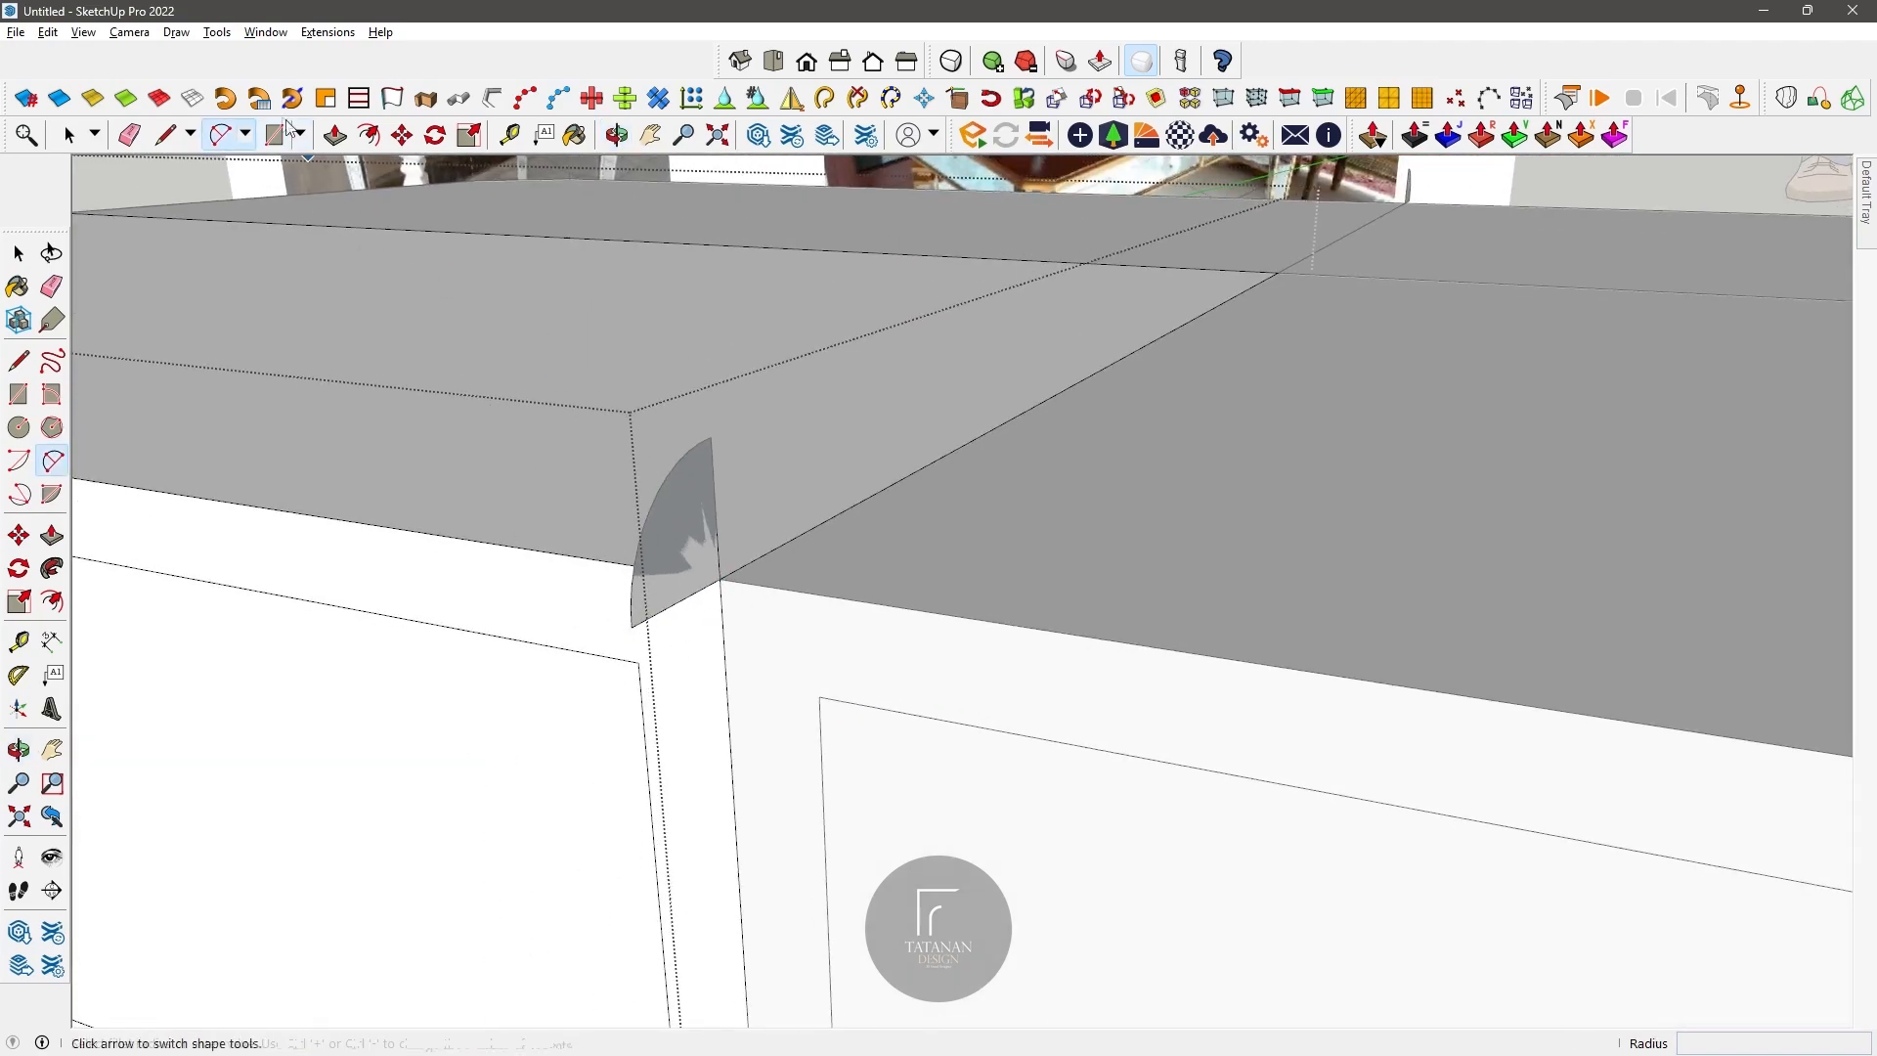
{"action": "left_click", "coordinate": [164, 135]}
{"action": "left_click", "coordinate": [677, 603]}
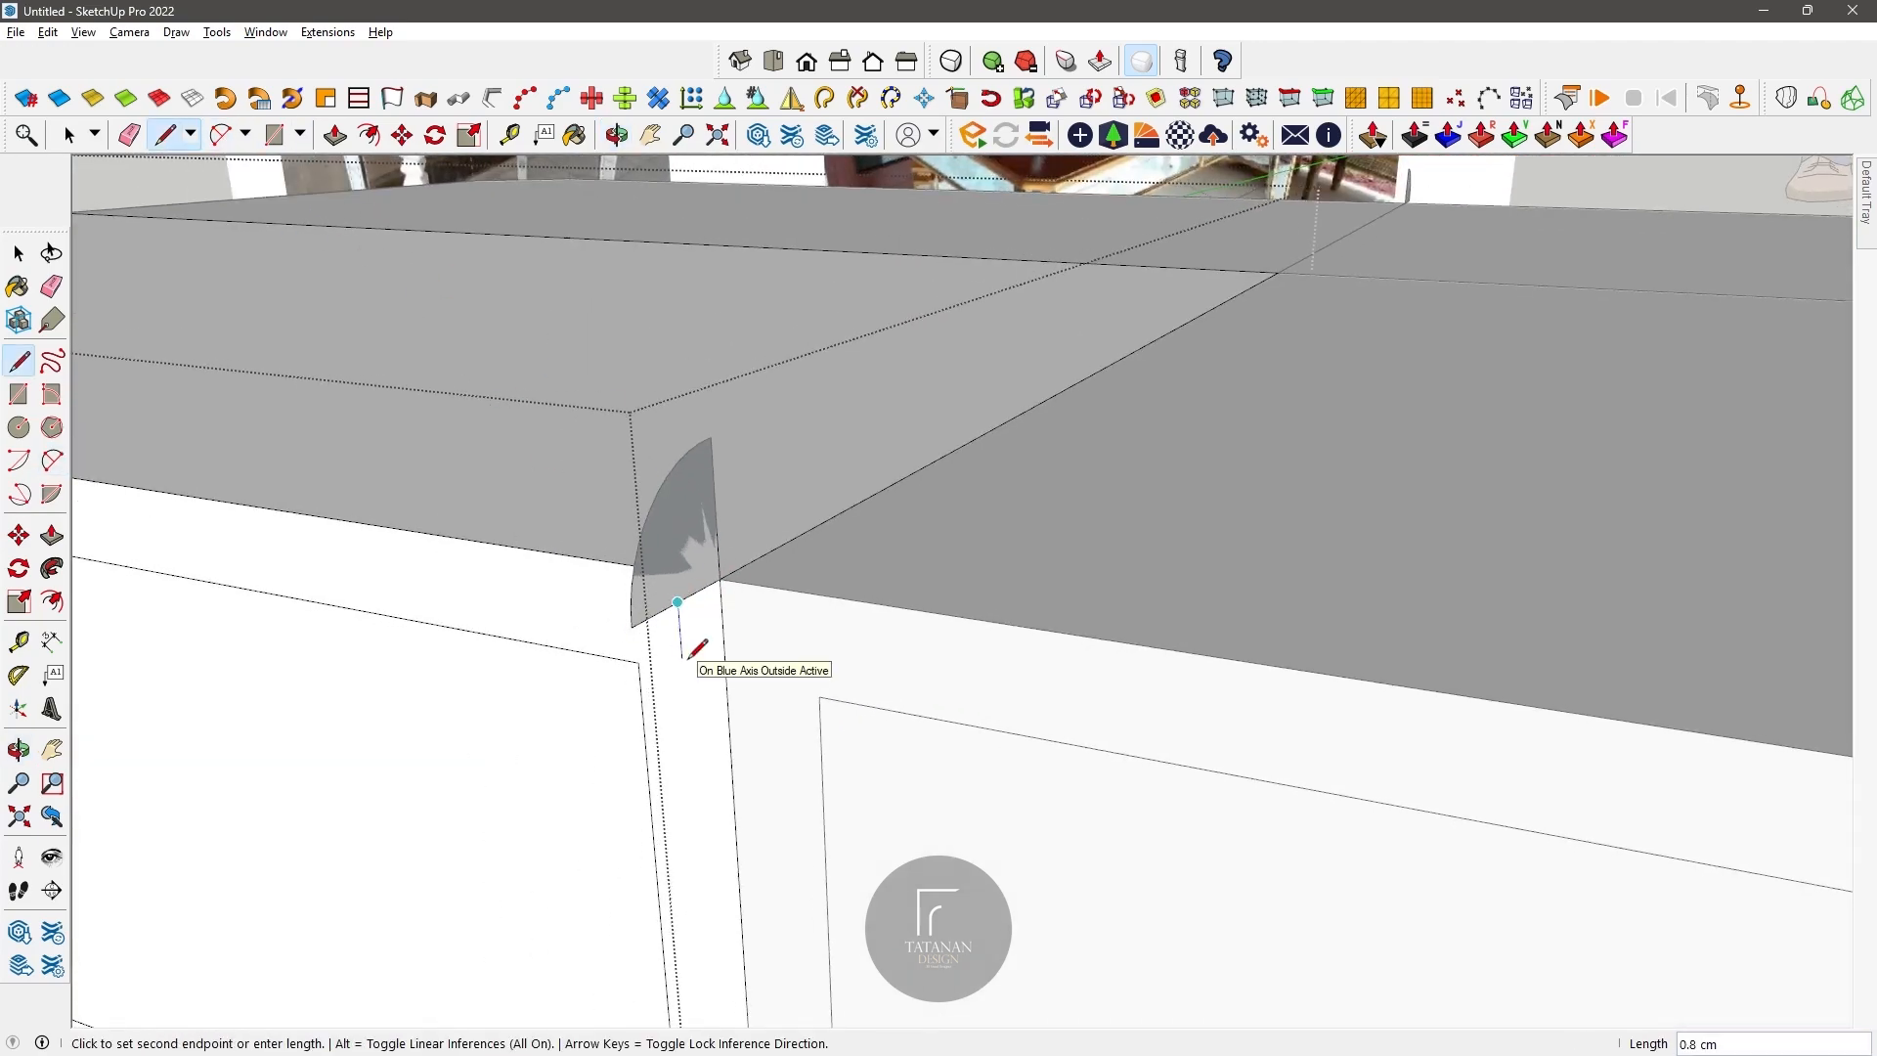
{"action": "type", "text": "1"}
{"action": "key", "text": "Return"}
{"action": "left_click", "coordinate": [728, 712]}
Step: Draw a half circle with a 1 cm bulge inside the rectangle and erase the leftover rectangle edges
{"action": "key", "text": "a"}
{"action": "left_click", "coordinate": [720, 578]}
{"action": "left_click", "coordinate": [727, 712]}
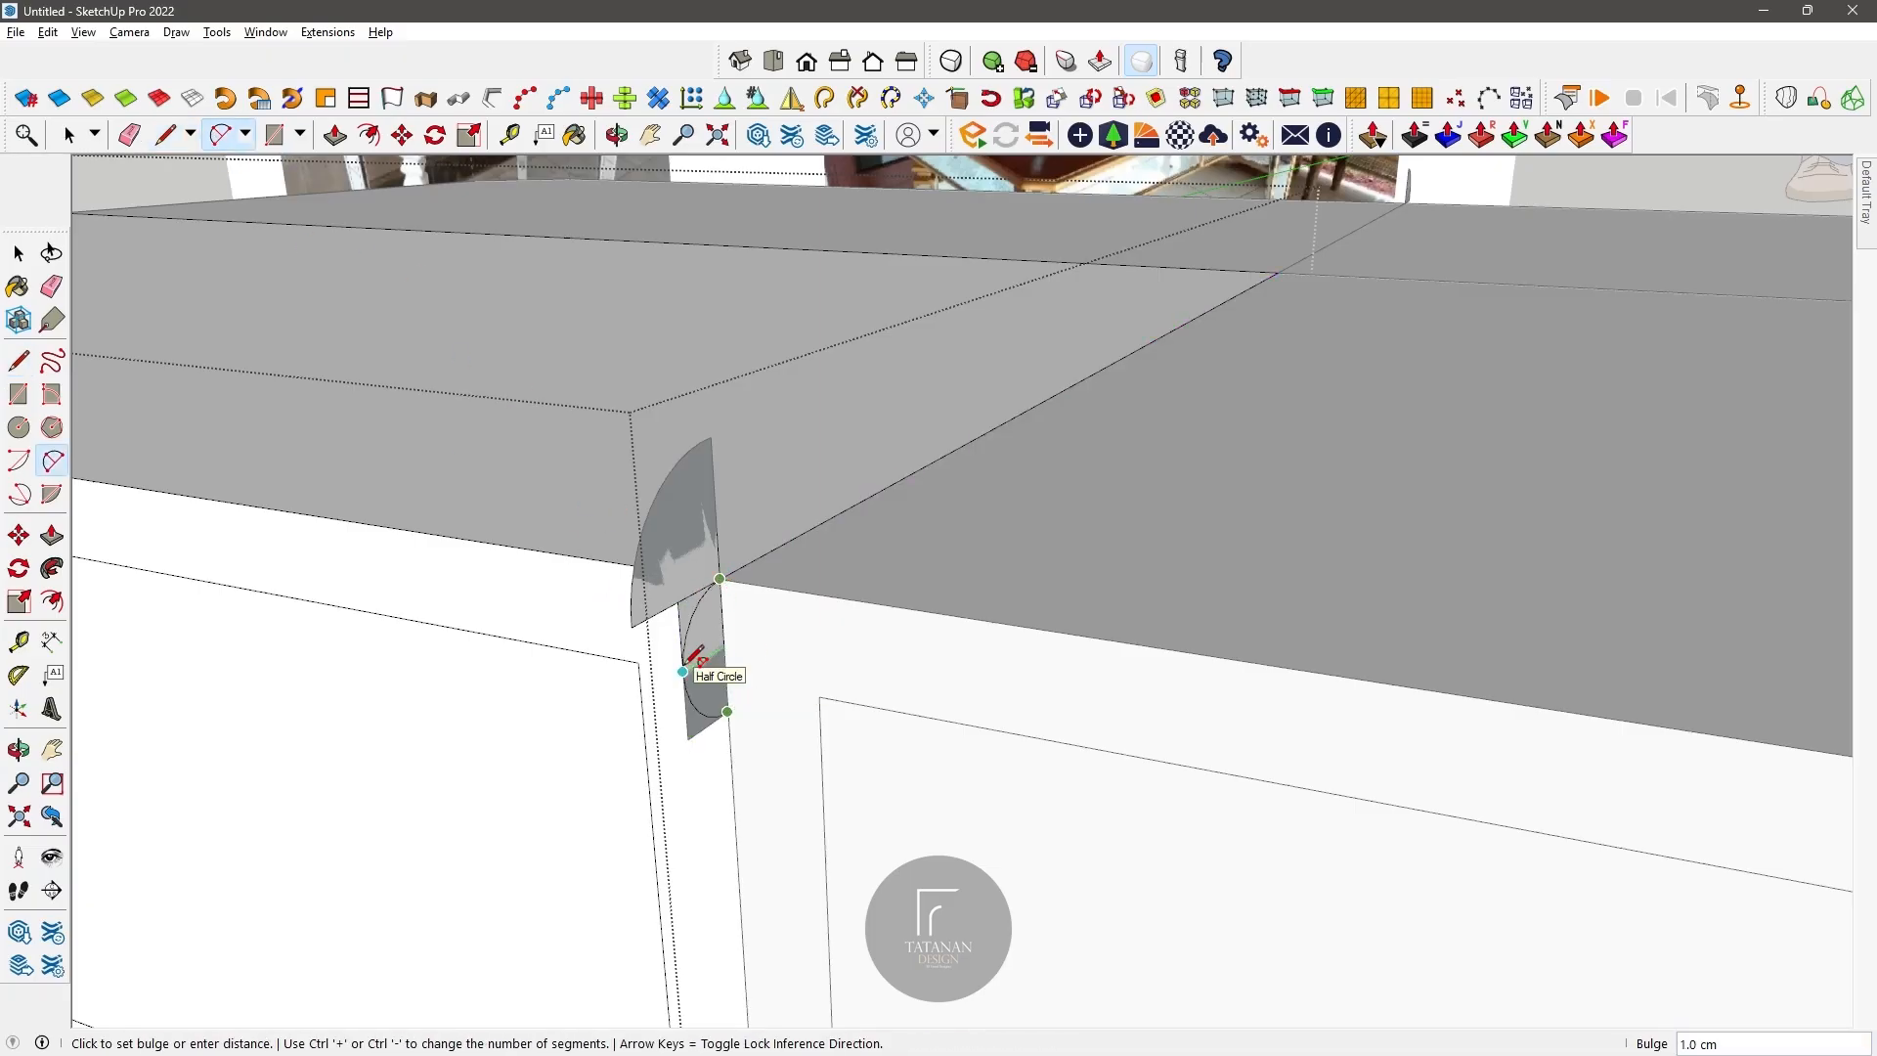
{"action": "left_click", "coordinate": [684, 671]}
{"action": "key", "text": "e"}
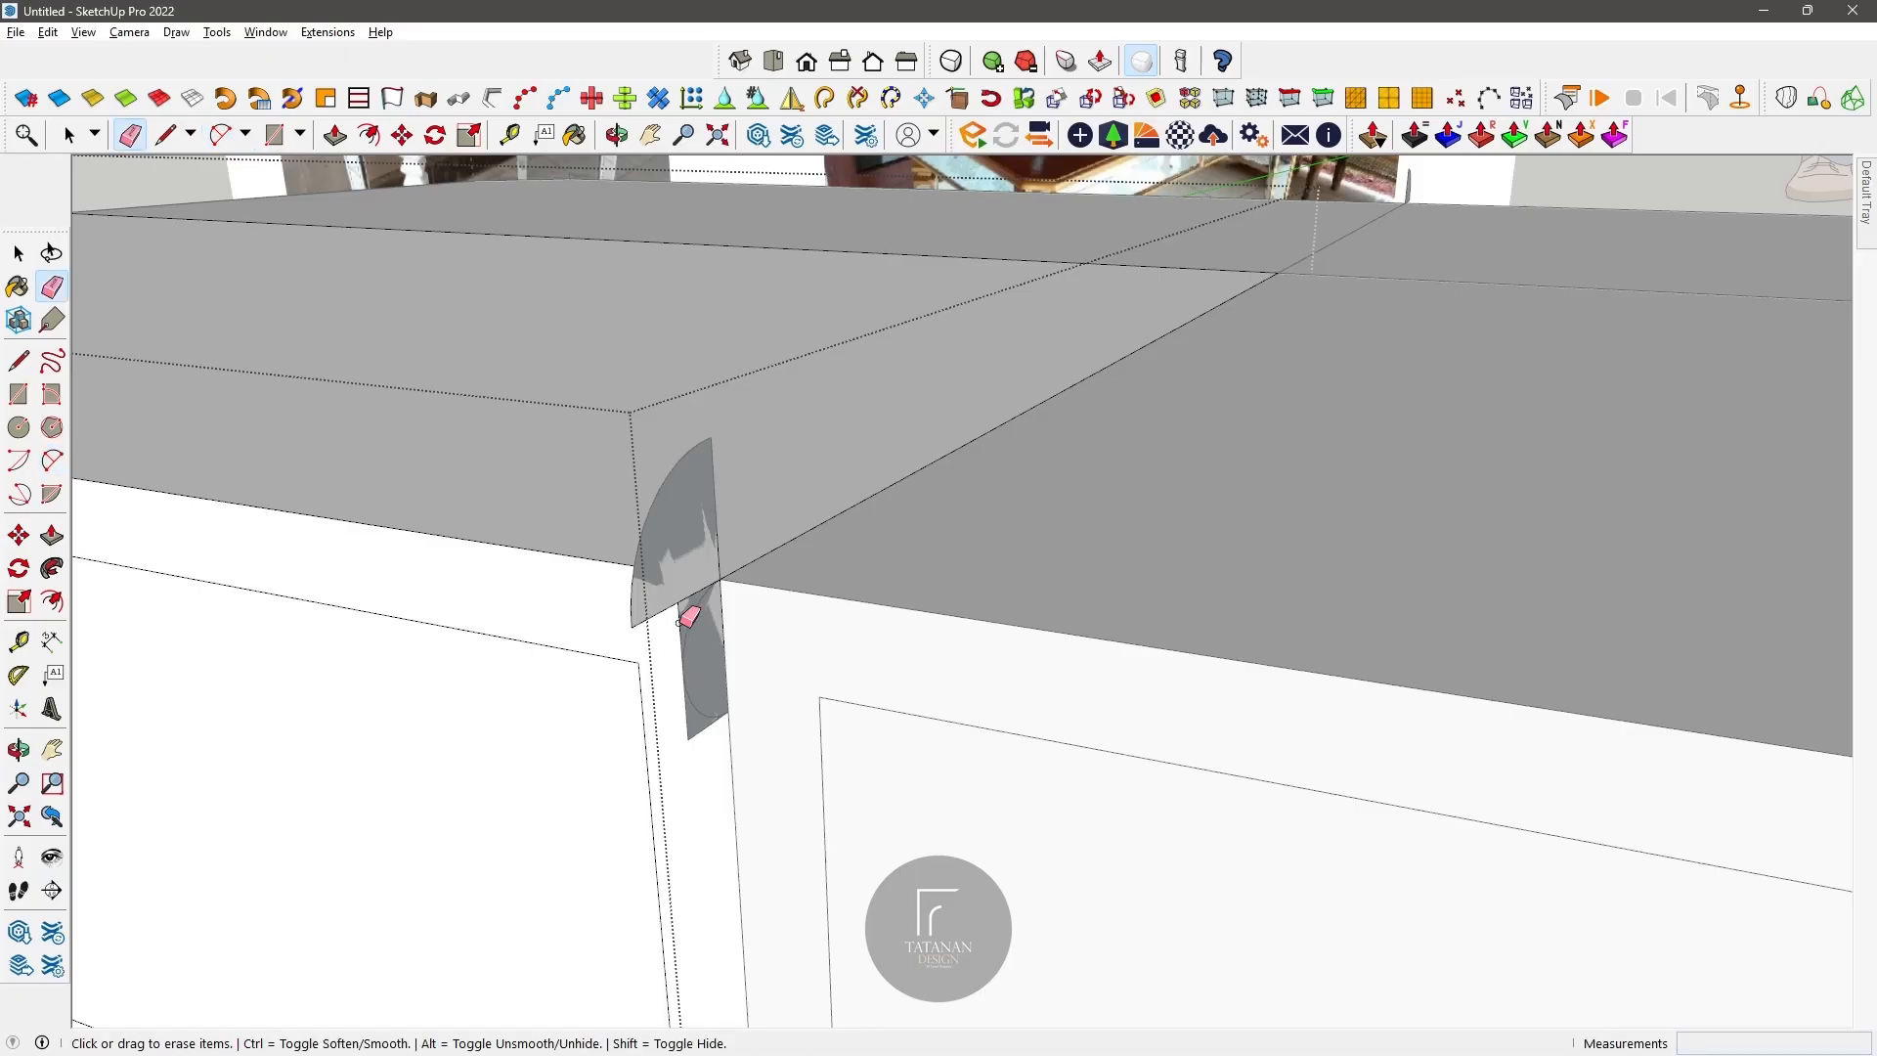
{"action": "scroll", "coordinate": [737, 721], "scroll_direction": "down", "scroll_amount": 6}
{"action": "scroll", "coordinate": [452, 348], "scroll_direction": "up", "scroll_amount": 5}
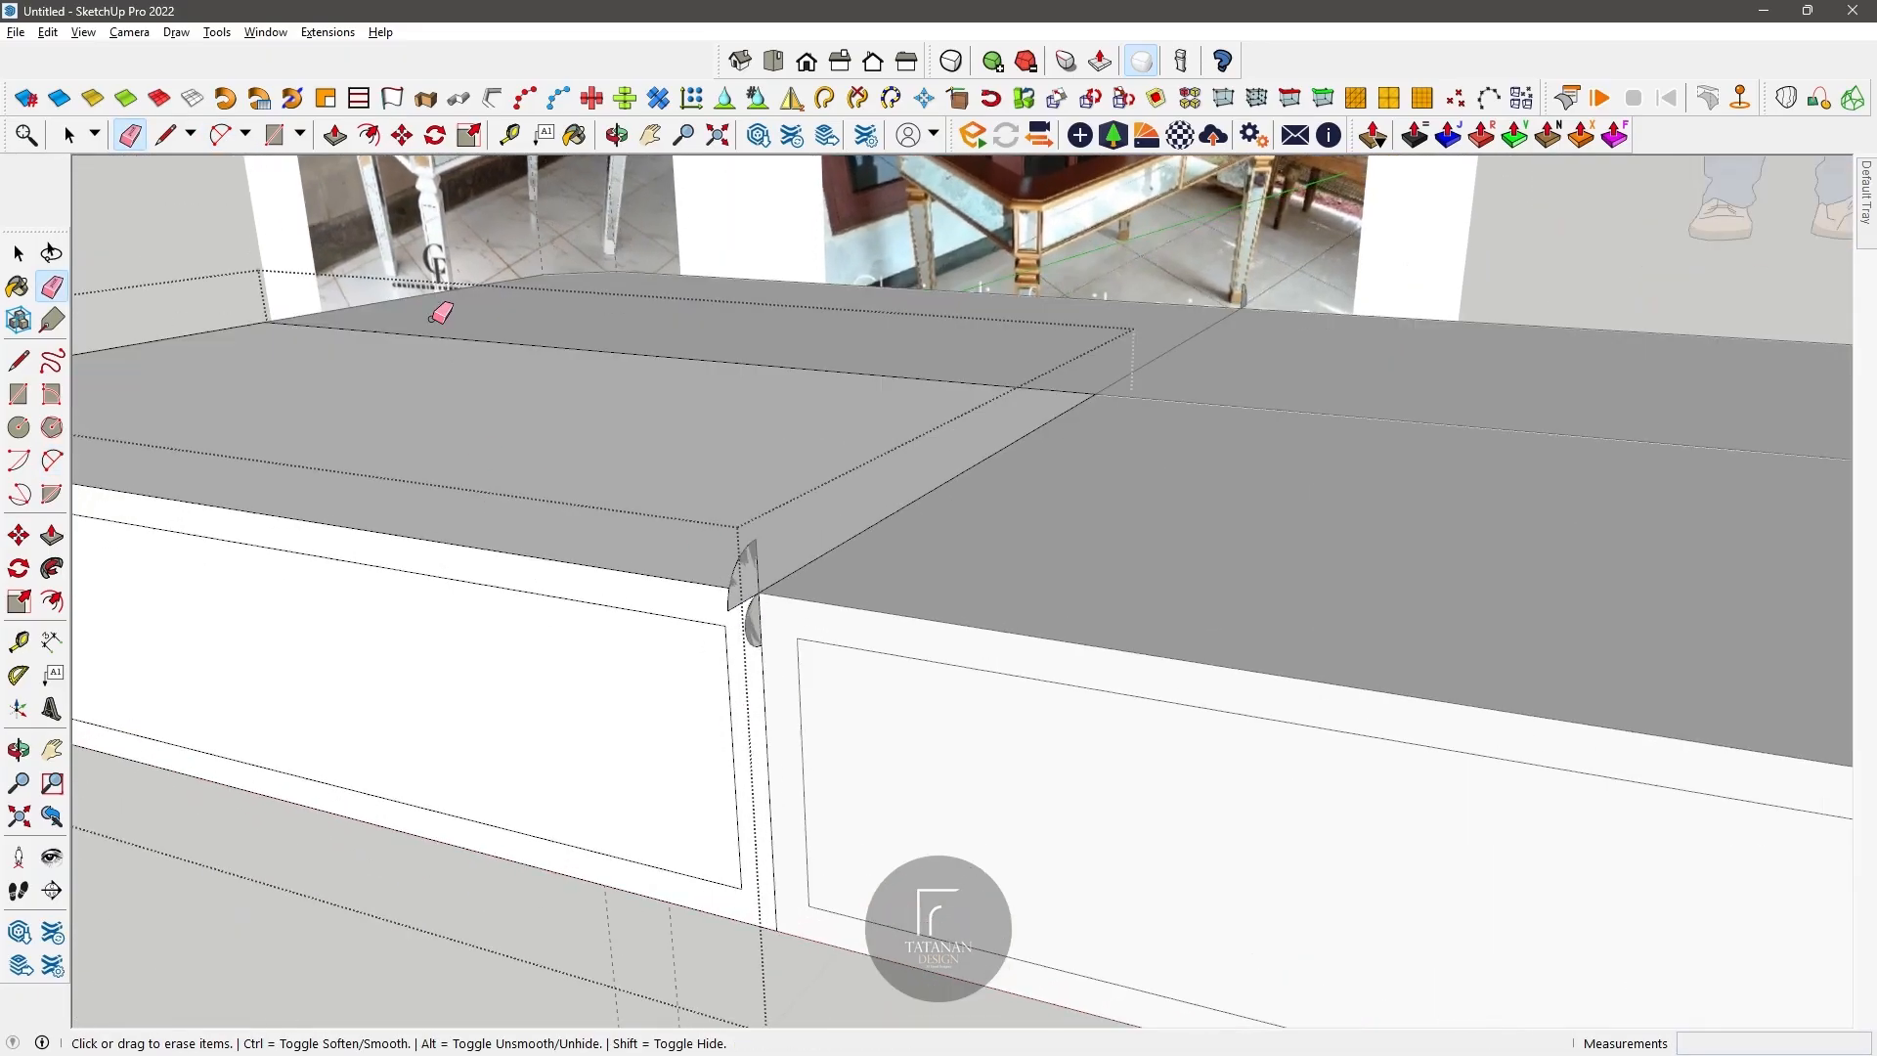
Step: Copy the half-round profile out beyond the component's chamfered end as a spare
{"action": "scroll", "coordinate": [773, 497], "scroll_direction": "down", "scroll_amount": 4}
{"action": "scroll", "coordinate": [446, 382], "scroll_direction": "up", "scroll_amount": 3}
{"action": "key", "text": "space"}
{"action": "scroll", "coordinate": [981, 567], "scroll_direction": "up", "scroll_amount": 5}
{"action": "scroll", "coordinate": [972, 586], "scroll_direction": "down", "scroll_amount": 6}
{"action": "key", "text": "m"}
{"action": "scroll", "coordinate": [599, 327], "scroll_direction": "up", "scroll_amount": 2}
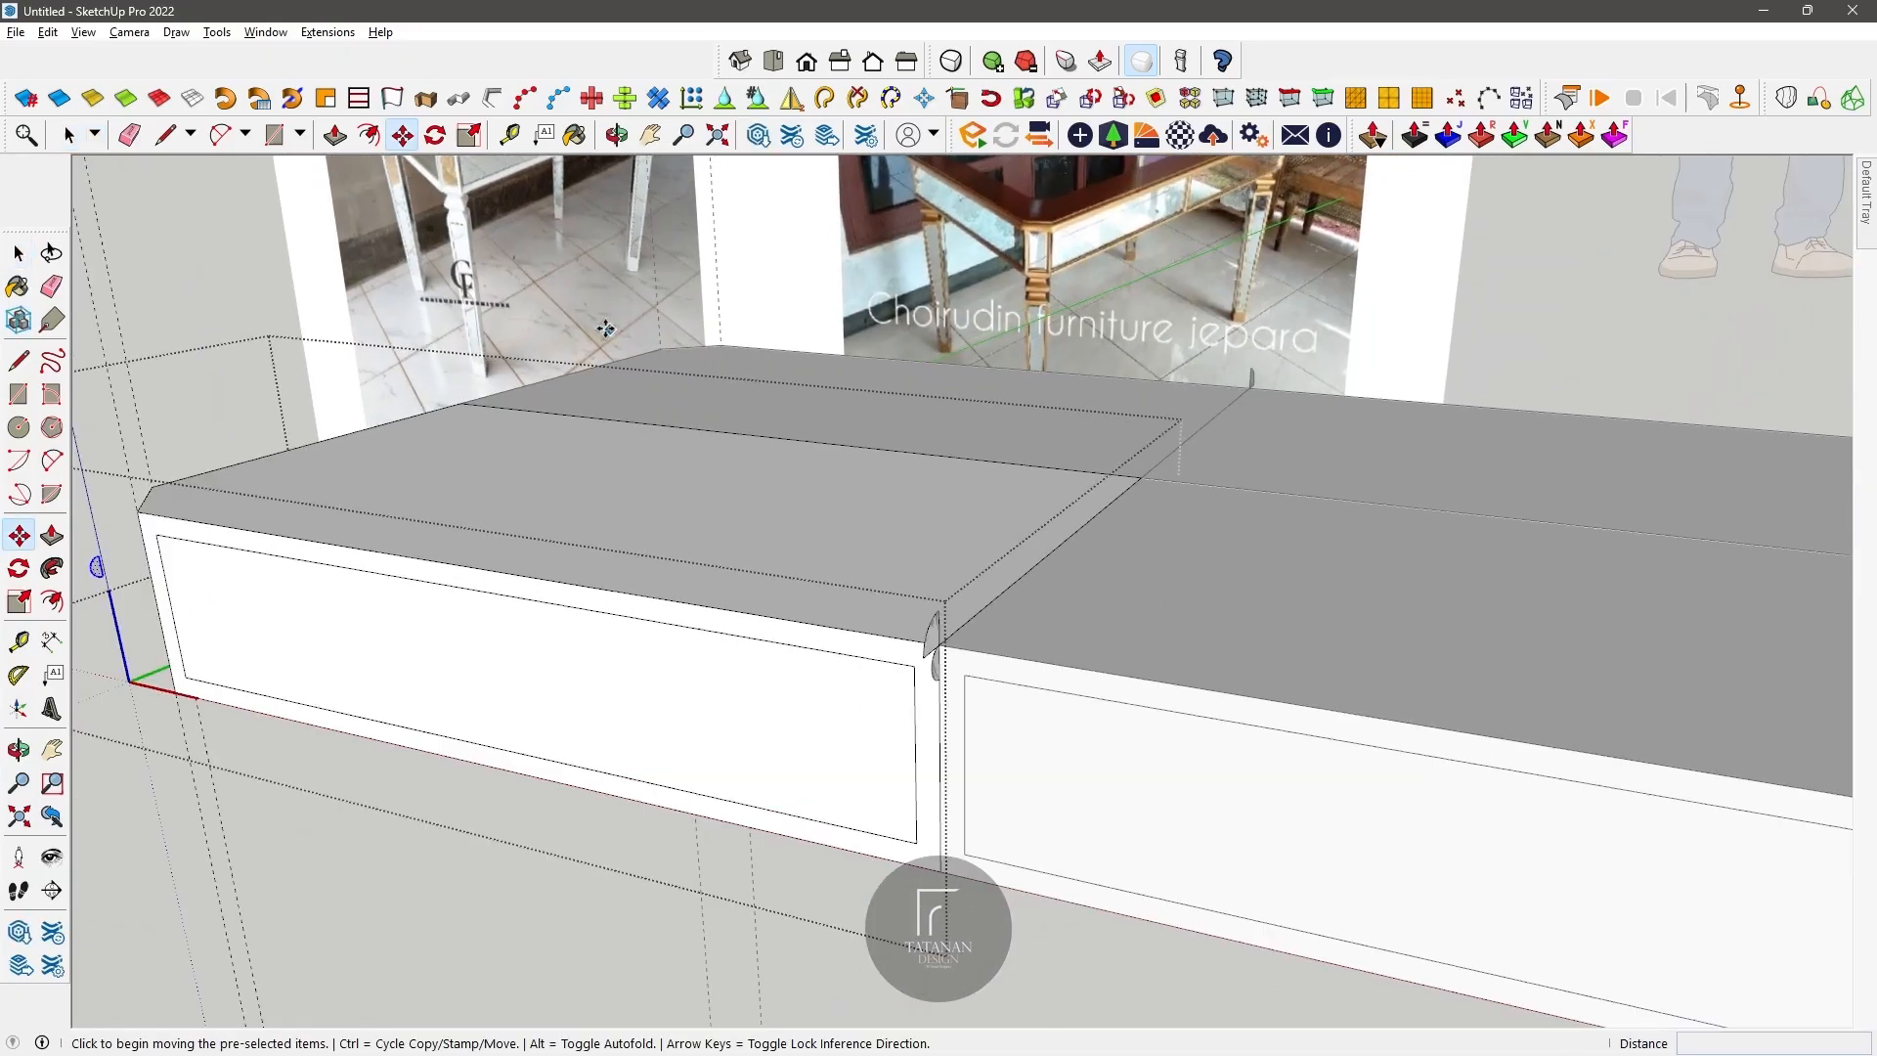
Step: Sweep the quarter-round profile along the component's front, chamfer and side top edges with Follow Me
{"action": "left_click", "coordinate": [54, 567]}
{"action": "scroll", "coordinate": [909, 641], "scroll_direction": "down", "scroll_amount": 2}
{"action": "left_click", "coordinate": [903, 641]}
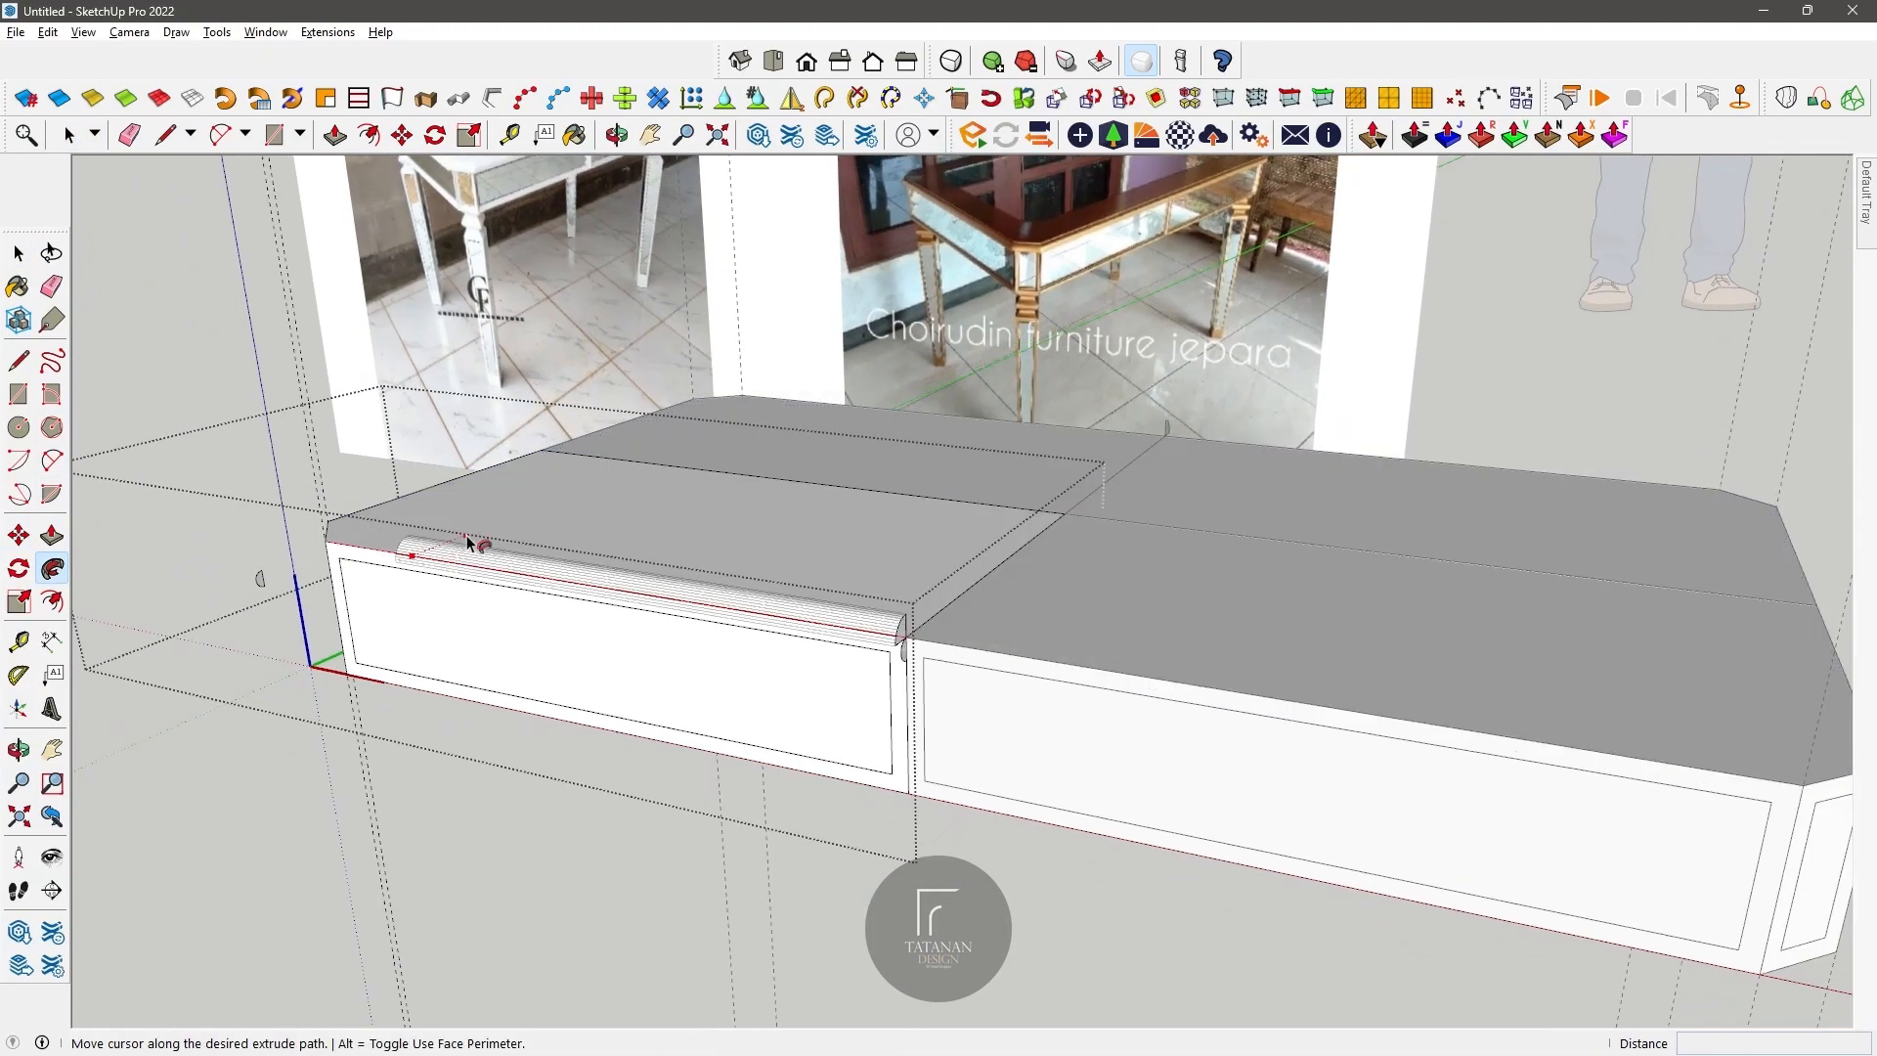
{"action": "left_click", "coordinate": [540, 455]}
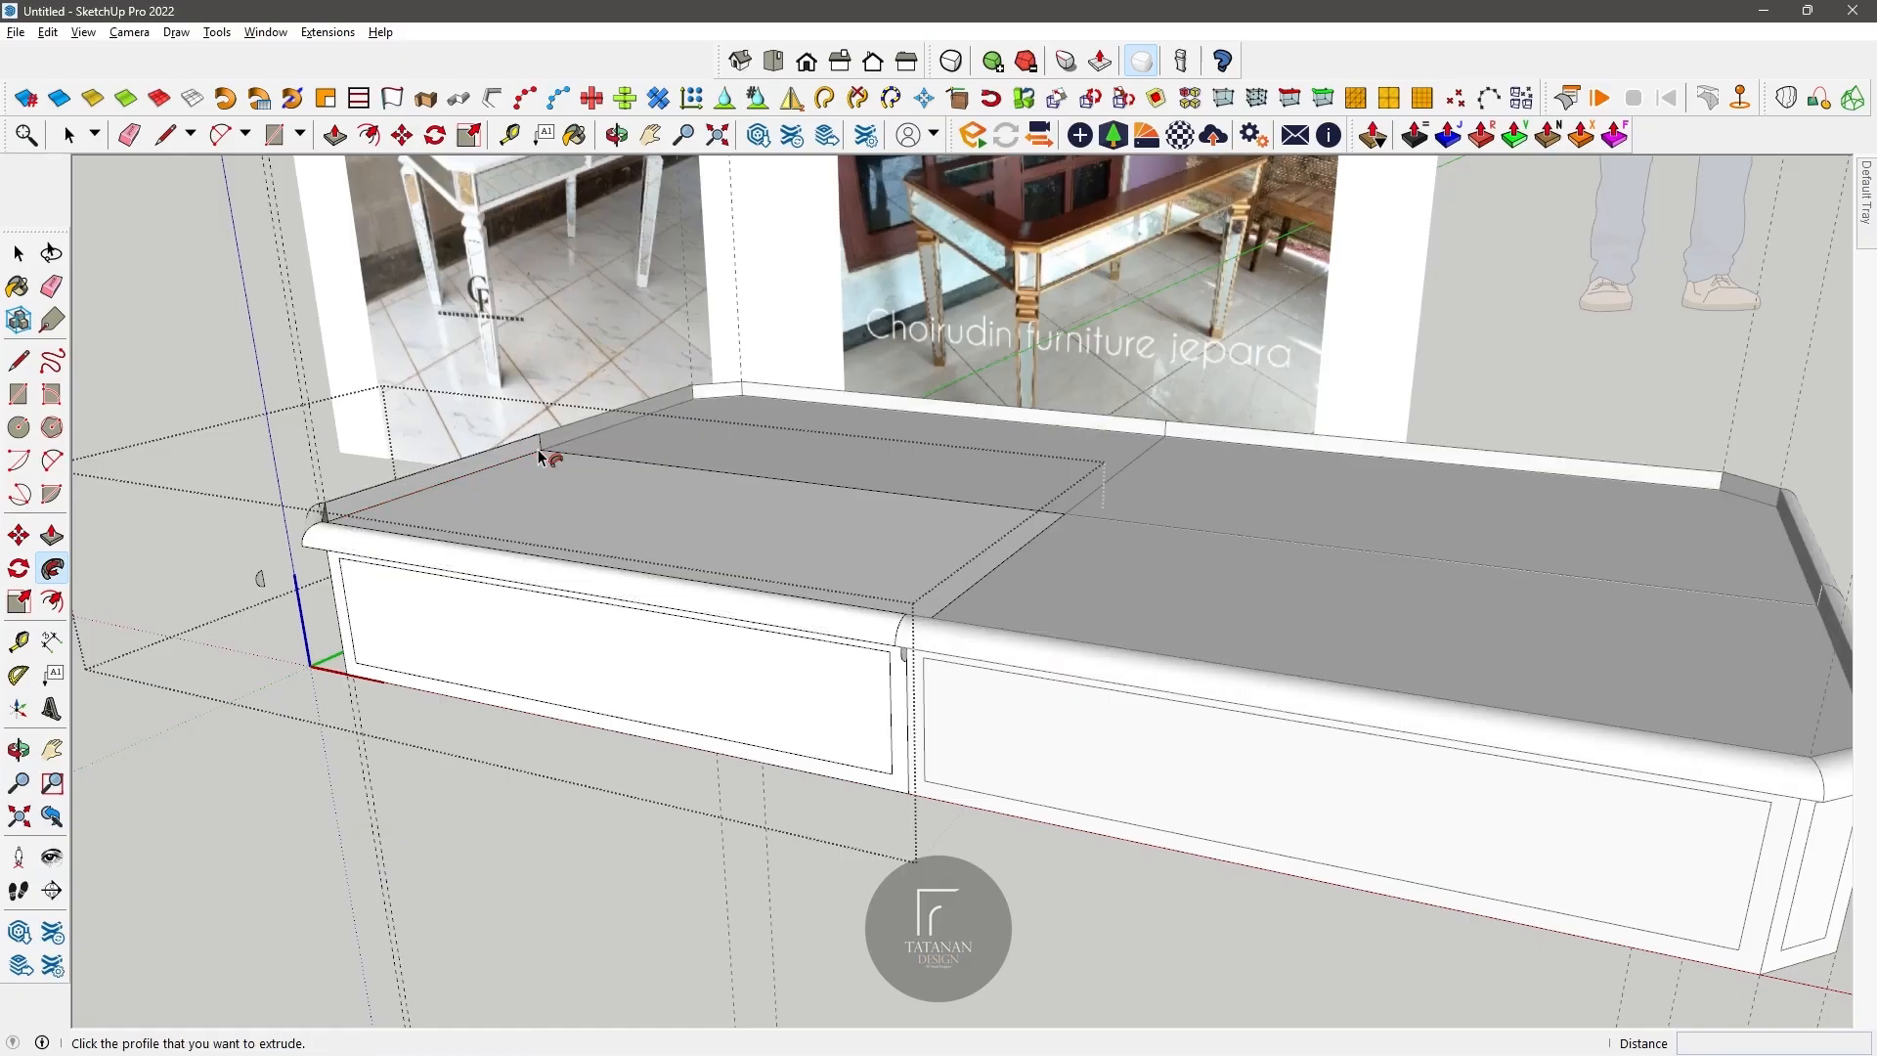
Step: Pull the component's top face up level with the top of the rounded edge moulding
{"action": "mouse_move", "coordinate": [628, 499]}
{"action": "middle_mouse_down"}
{"action": "mouse_move", "coordinate": [896, 327]}
{"action": "mouse_move", "coordinate": [762, 636]}
{"action": "mouse_move", "coordinate": [871, 700]}
{"action": "mouse_move", "coordinate": [628, 503]}
{"action": "middle_mouse_up"}
{"action": "key", "text": "p"}
{"action": "left_click", "coordinate": [530, 679]}
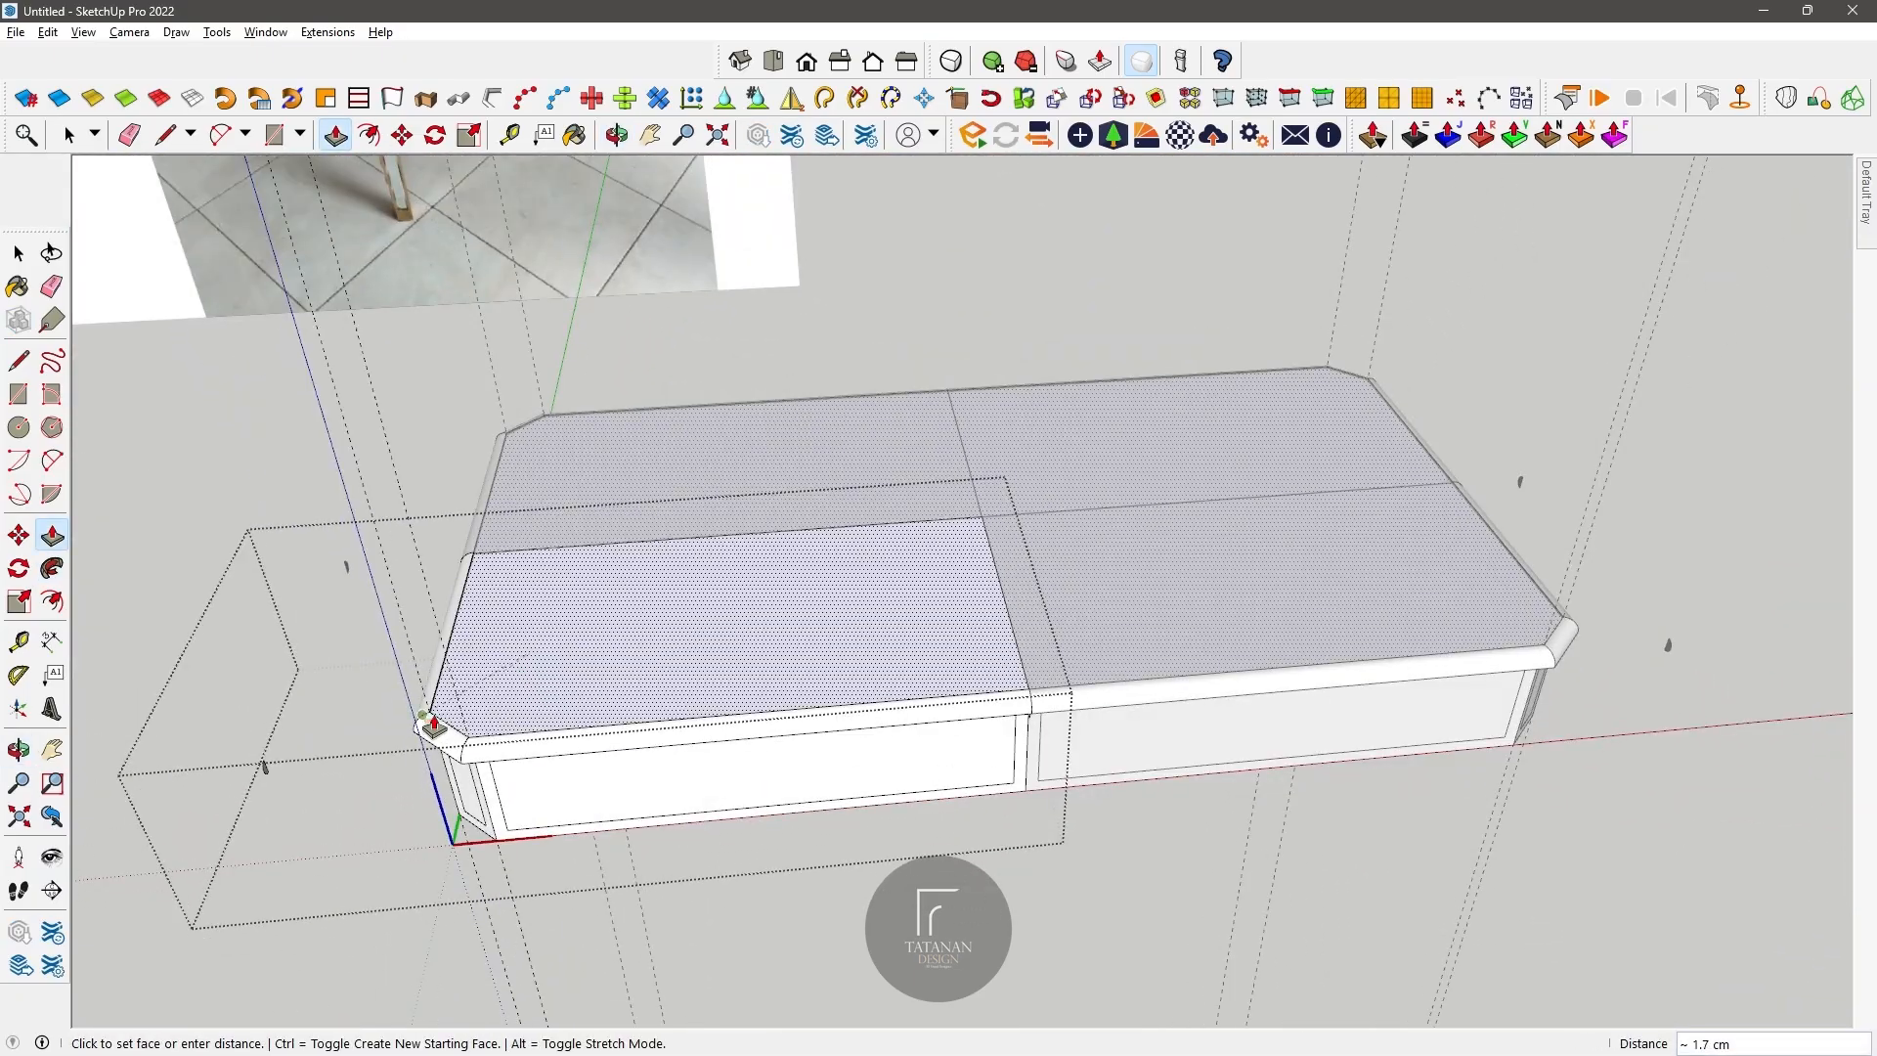
{"action": "scroll", "coordinate": [428, 719], "scroll_direction": "up", "scroll_amount": 5}
{"action": "left_click", "coordinate": [428, 744]}
{"action": "scroll", "coordinate": [577, 614], "scroll_direction": "down", "scroll_amount": 4}
Step: Try to sweep the half-round profile around the long front panel's border with Follow Me
{"action": "middle_click_drag", "start_coordinate": [625, 584], "coordinate": [1201, 452]}
{"action": "left_click", "coordinate": [52, 568]}
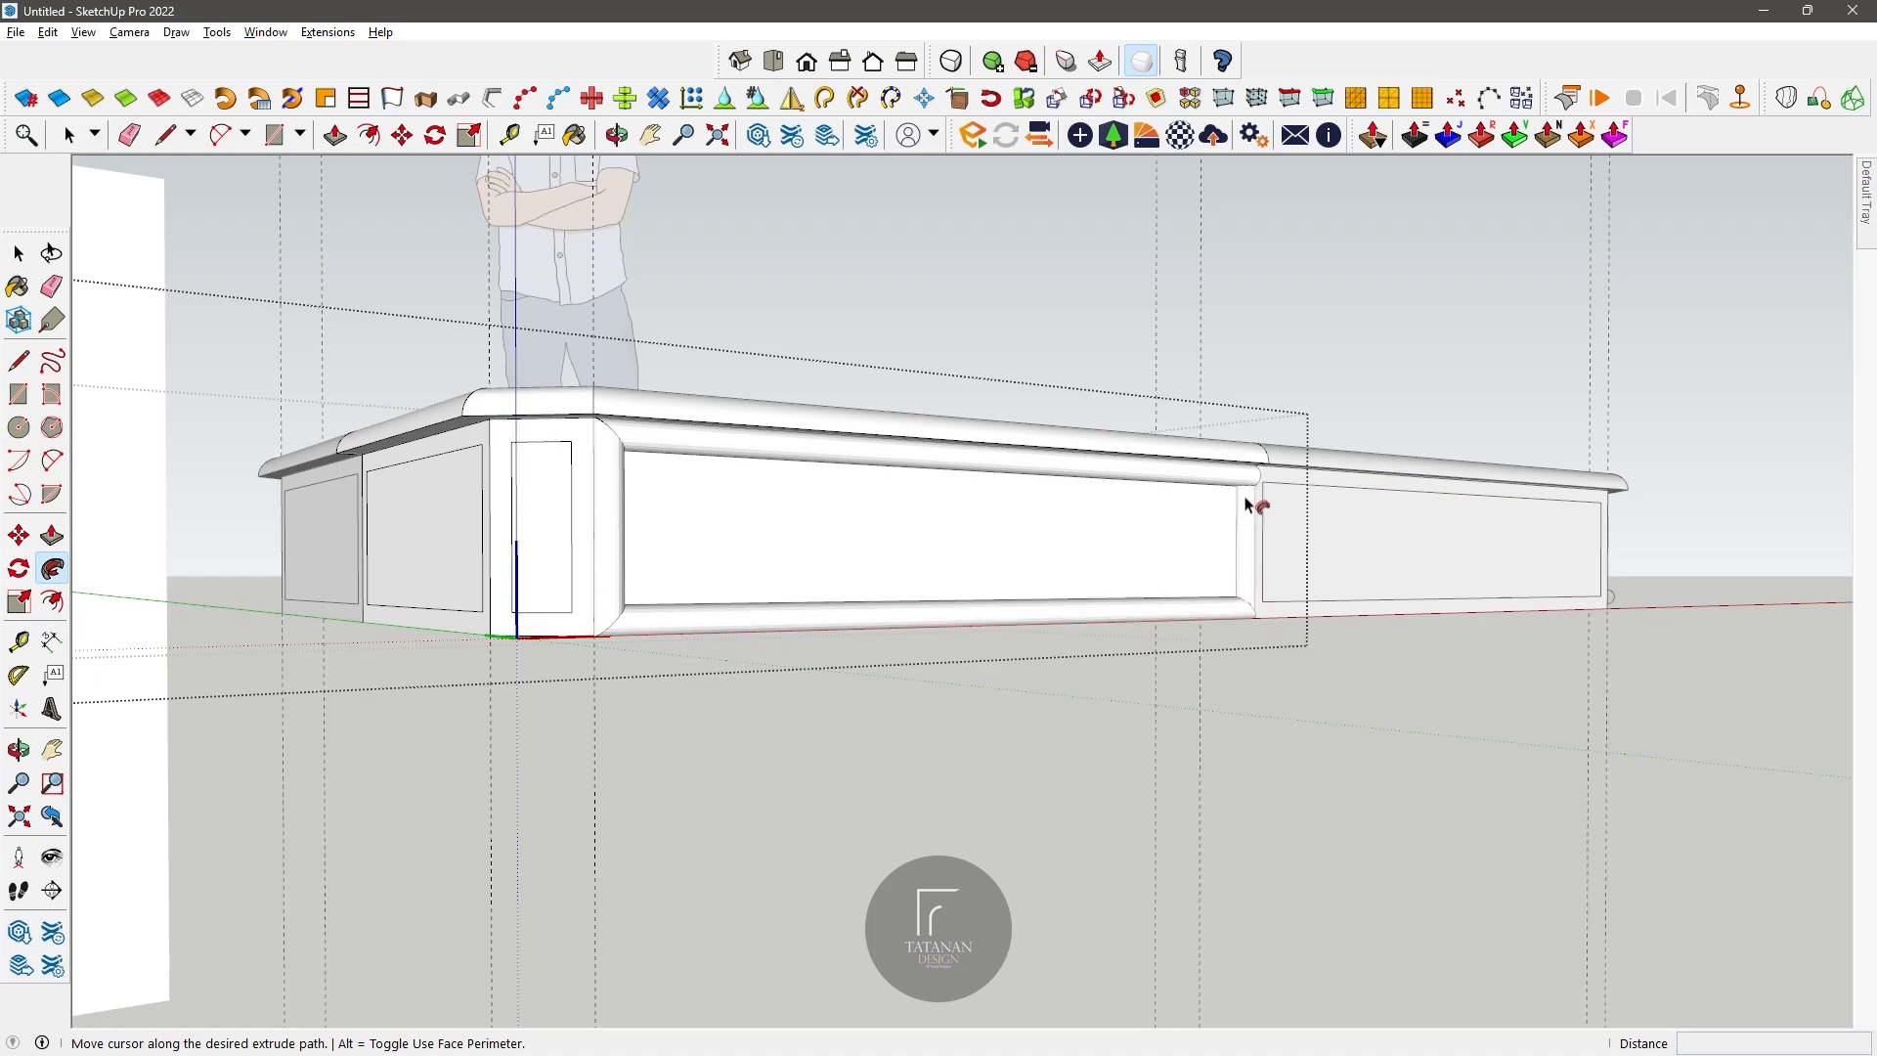
{"action": "scroll", "coordinate": [1258, 480], "scroll_direction": "up", "scroll_amount": 5}
{"action": "middle_click_drag", "start_coordinate": [1270, 482], "coordinate": [668, 395]}
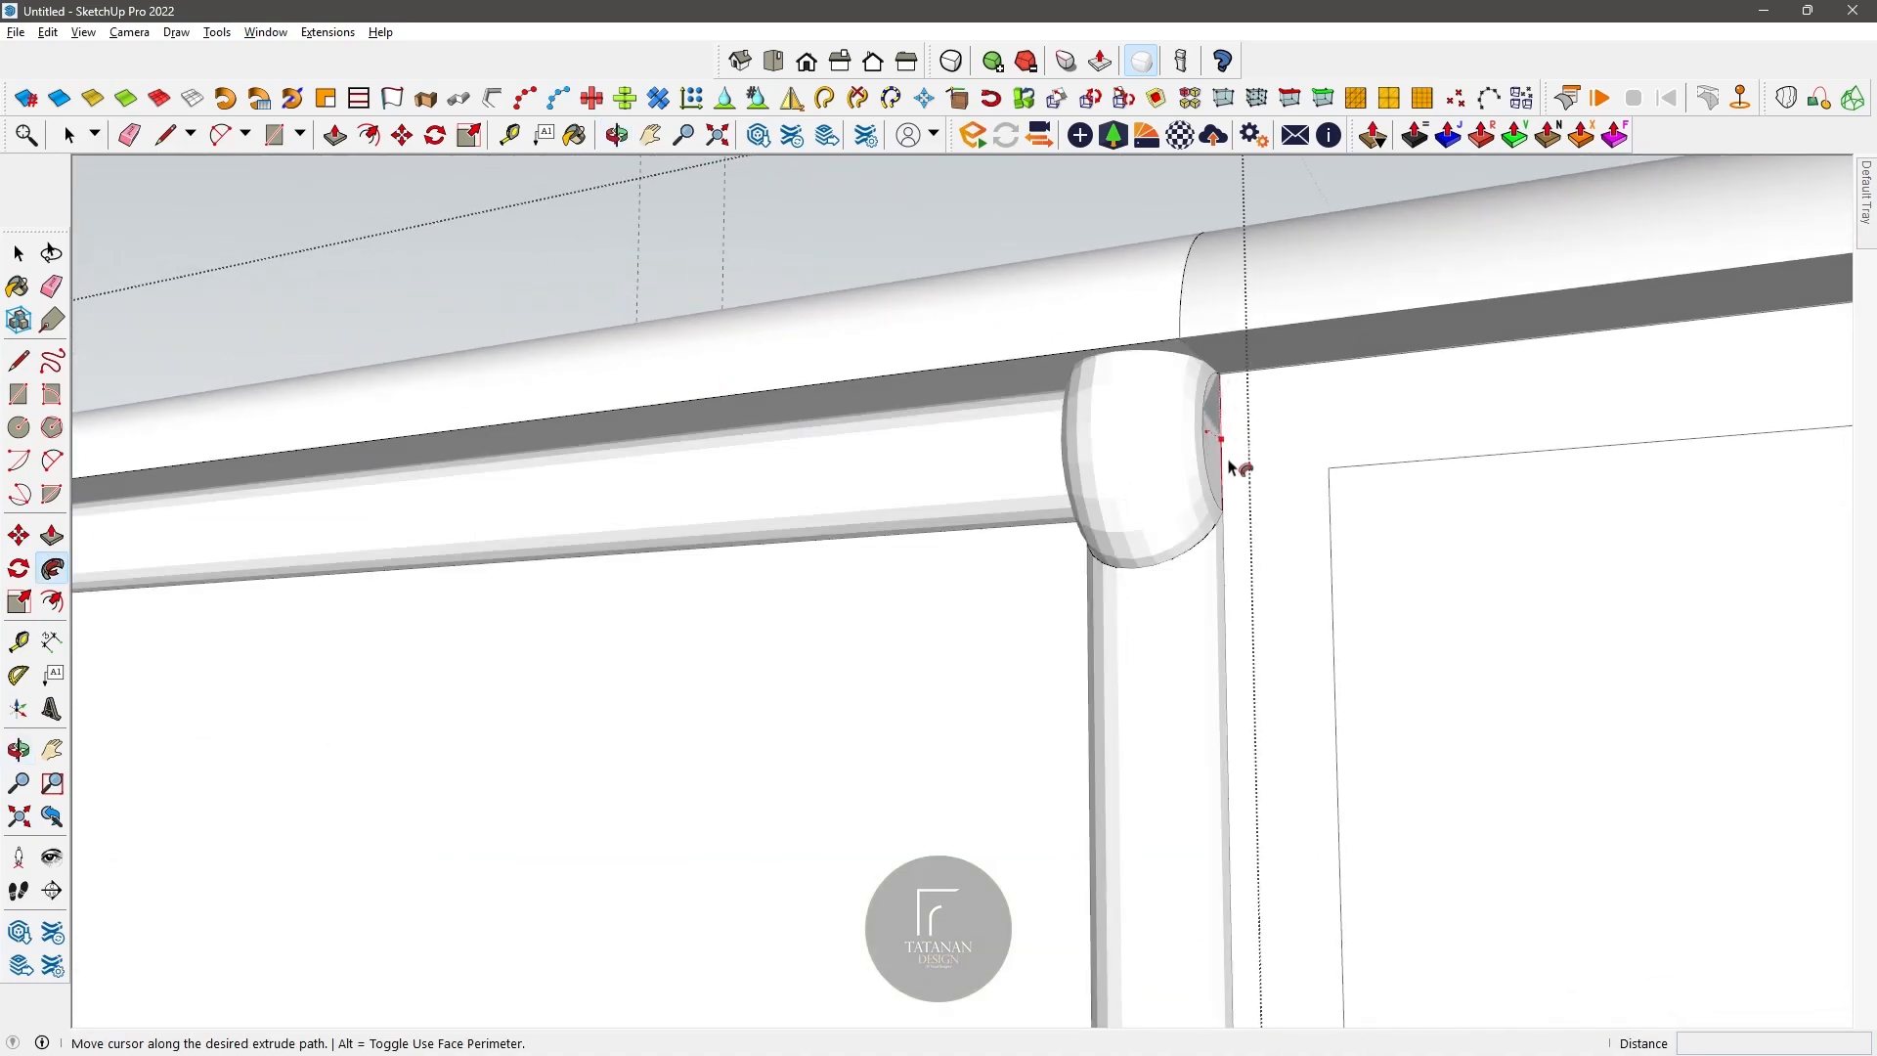
{"action": "left_click", "coordinate": [1217, 379]}
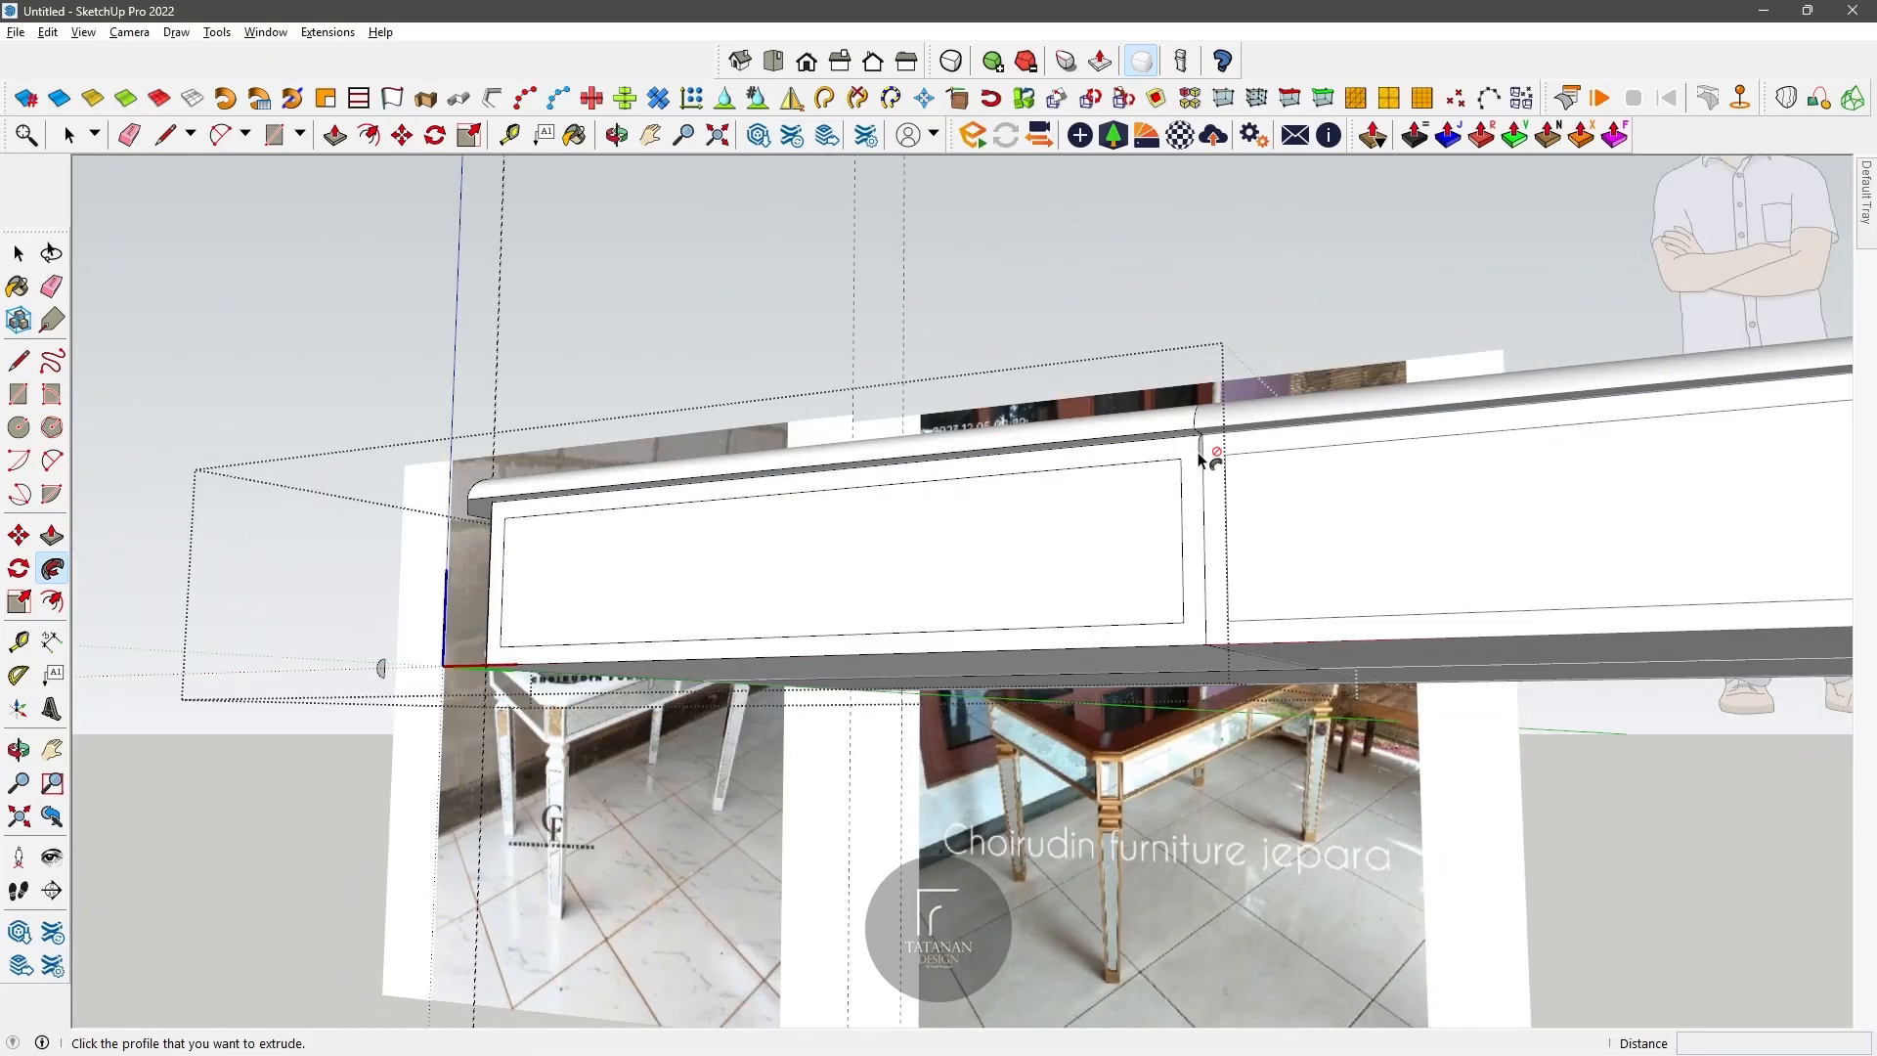
Step: Sweep the half-round profile along all four outer edges of the long front panel, back to its starting corner
{"action": "left_click", "coordinate": [1215, 415]}
{"action": "scroll", "coordinate": [970, 407], "scroll_direction": "down", "scroll_amount": 4}
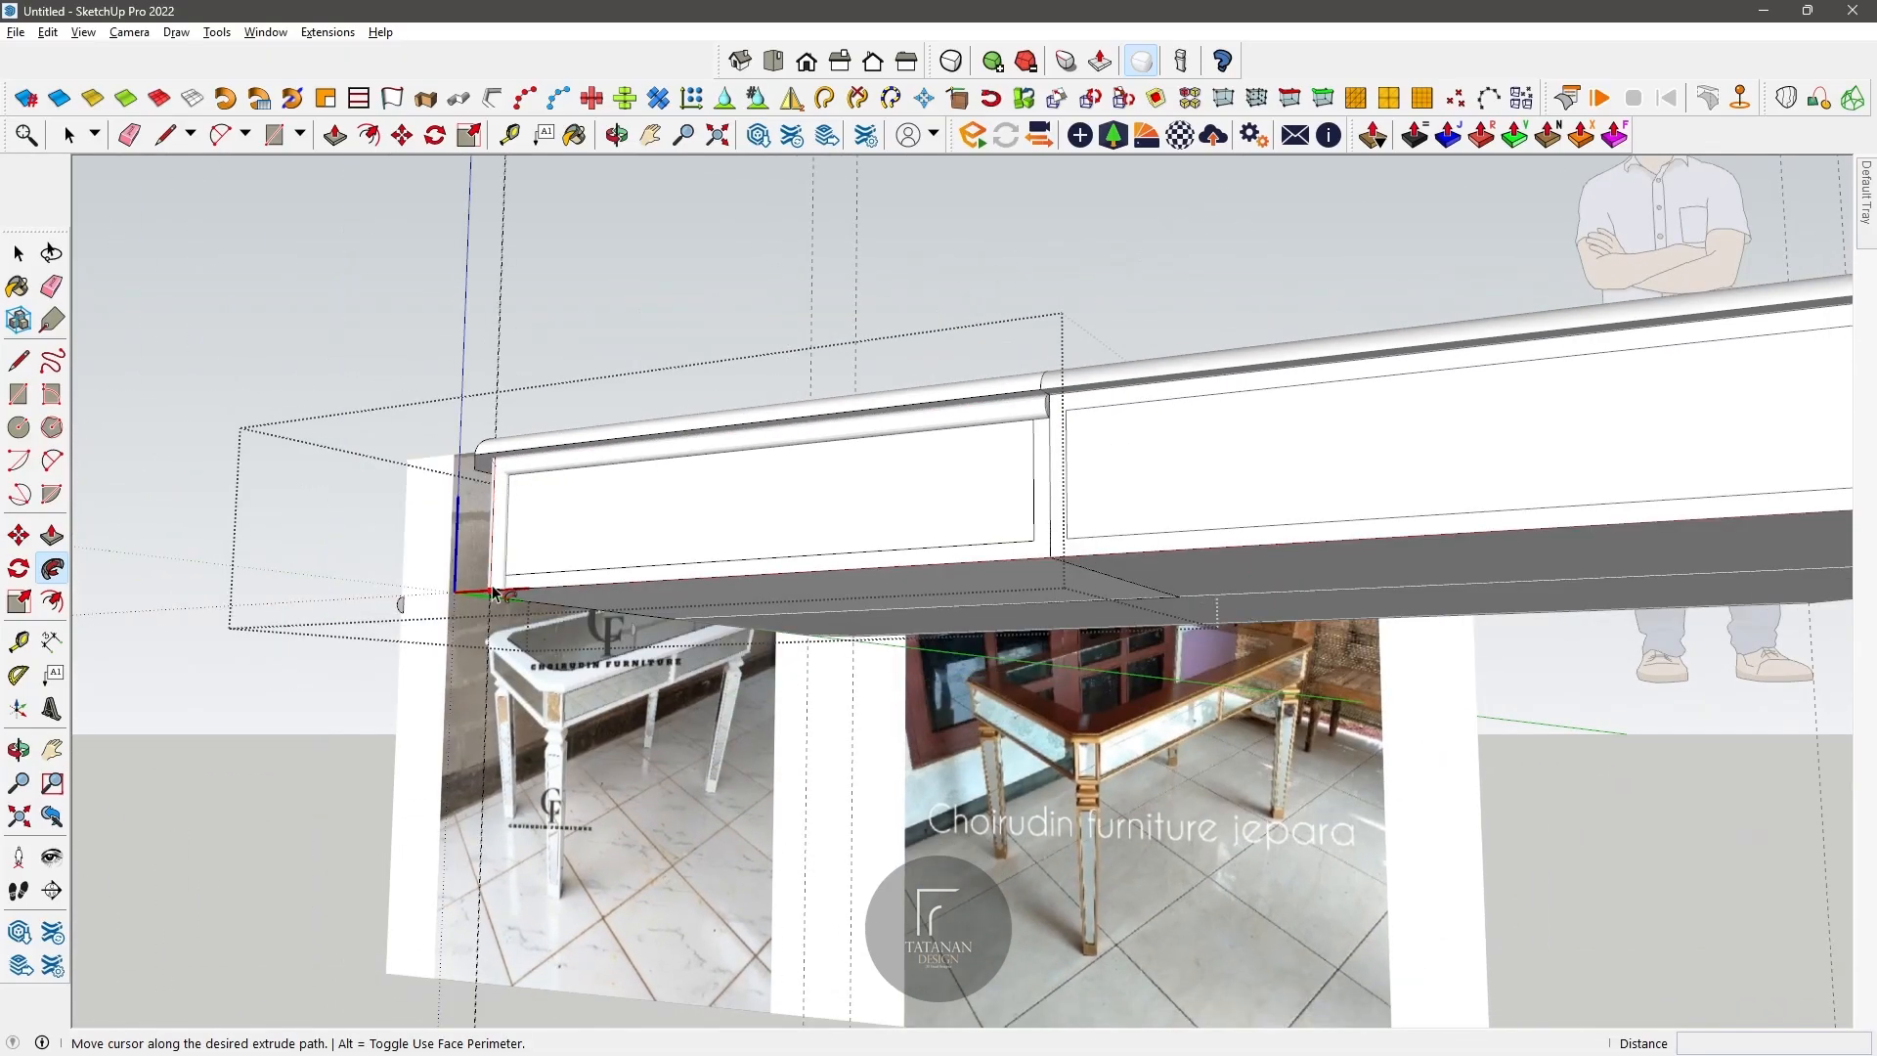
{"action": "scroll", "coordinate": [1053, 569], "scroll_direction": "up", "scroll_amount": 3}
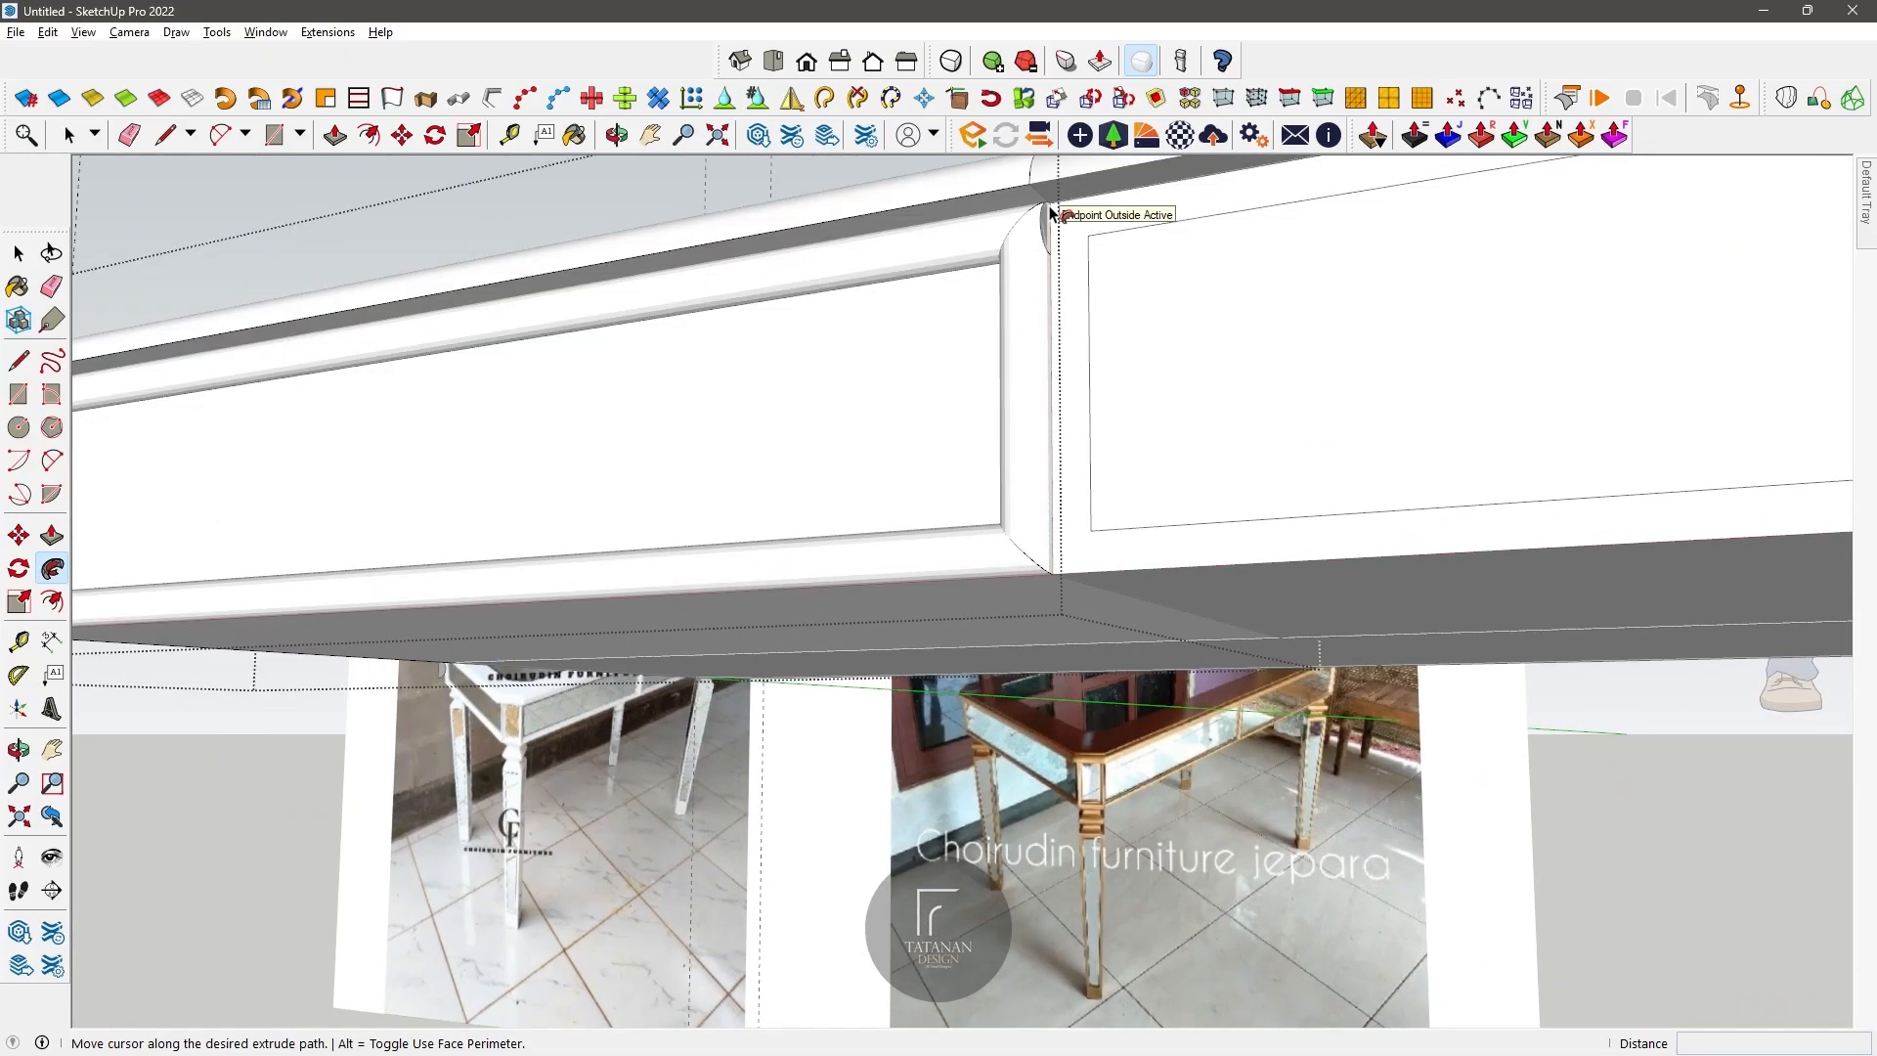
{"action": "left_click", "coordinate": [1051, 213]}
{"action": "scroll", "coordinate": [1114, 416], "scroll_direction": "down", "scroll_amount": 5}
Step: Draw a half-round arc profile at the upper corner of the short side panel, where the side components meet
{"action": "middle_click_drag", "start_coordinate": [941, 494], "coordinate": [1189, 627]}
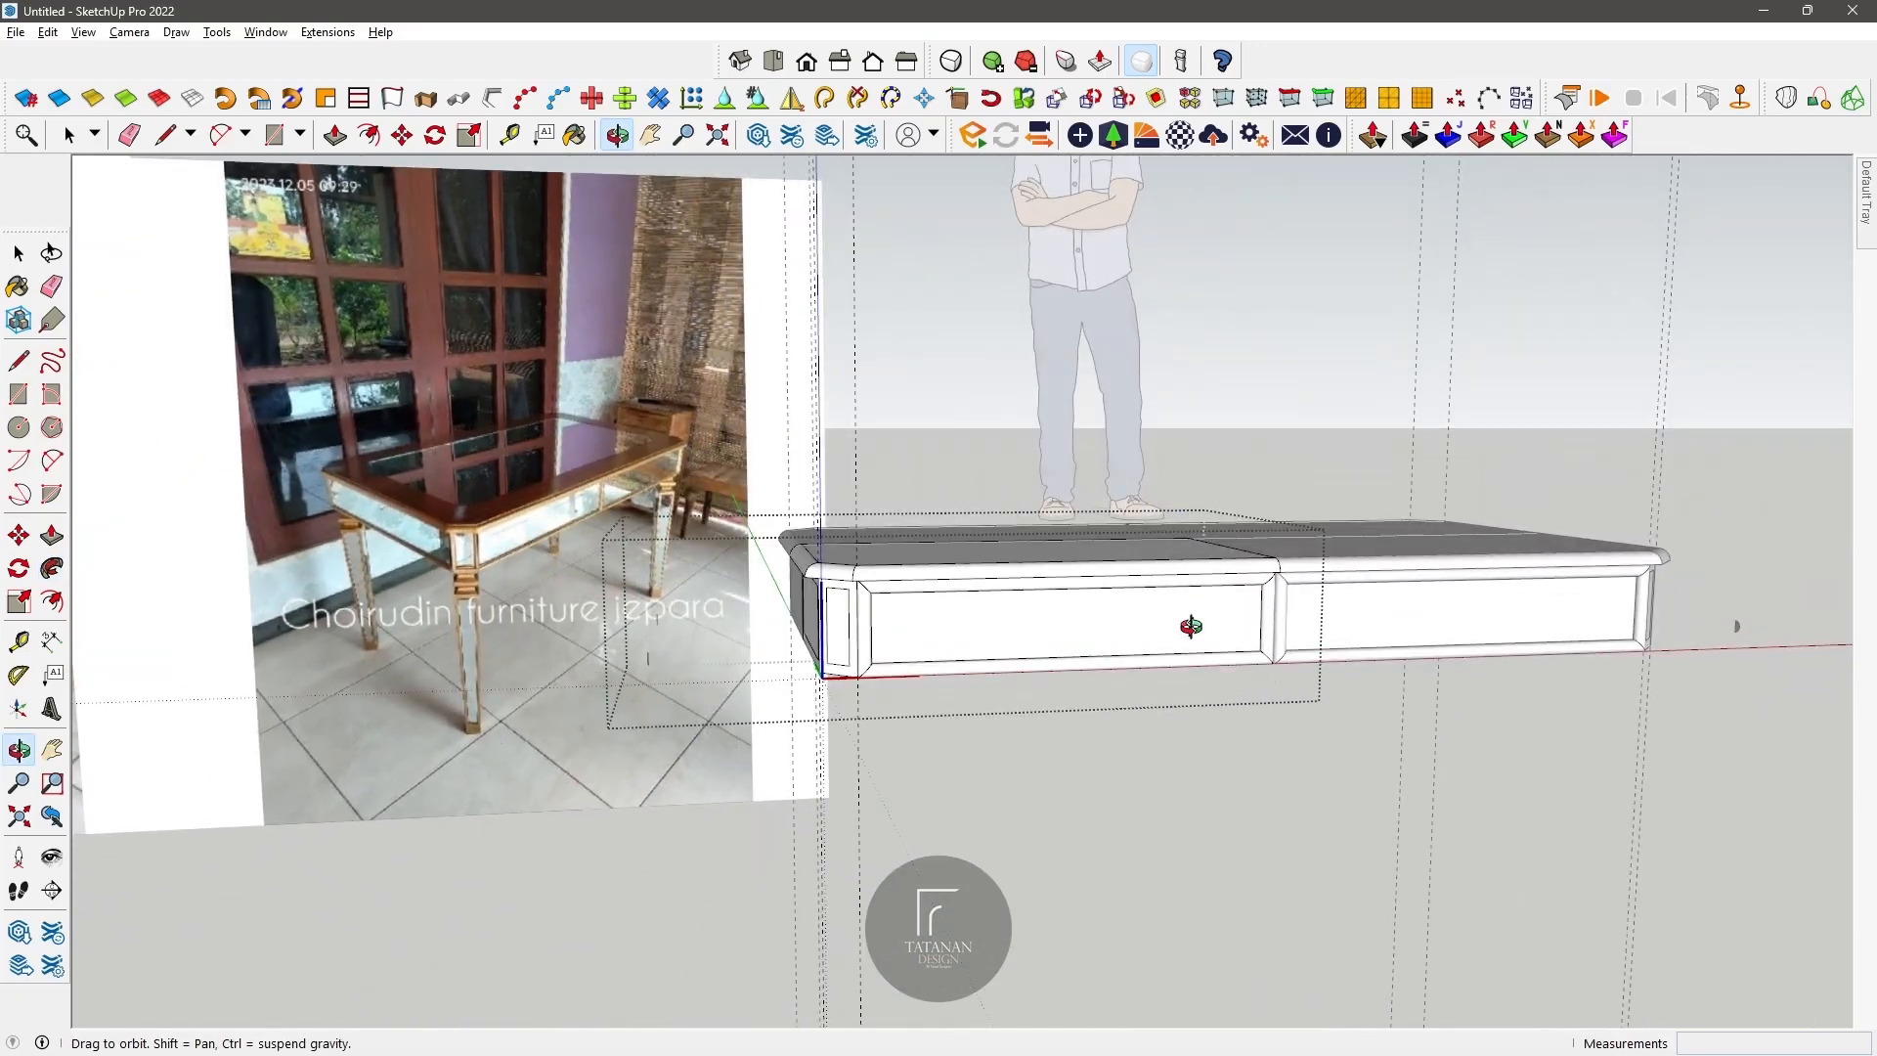
{"action": "scroll", "coordinate": [1022, 551], "scroll_direction": "up", "scroll_amount": 5}
{"action": "middle_click_drag", "start_coordinate": [900, 596], "coordinate": [1177, 540]}
{"action": "scroll", "coordinate": [774, 447], "scroll_direction": "up", "scroll_amount": 5}
{"action": "middle_click_drag", "start_coordinate": [773, 447], "coordinate": [759, 452]}
{"action": "key", "text": "a"}
{"action": "left_click", "coordinate": [679, 357]}
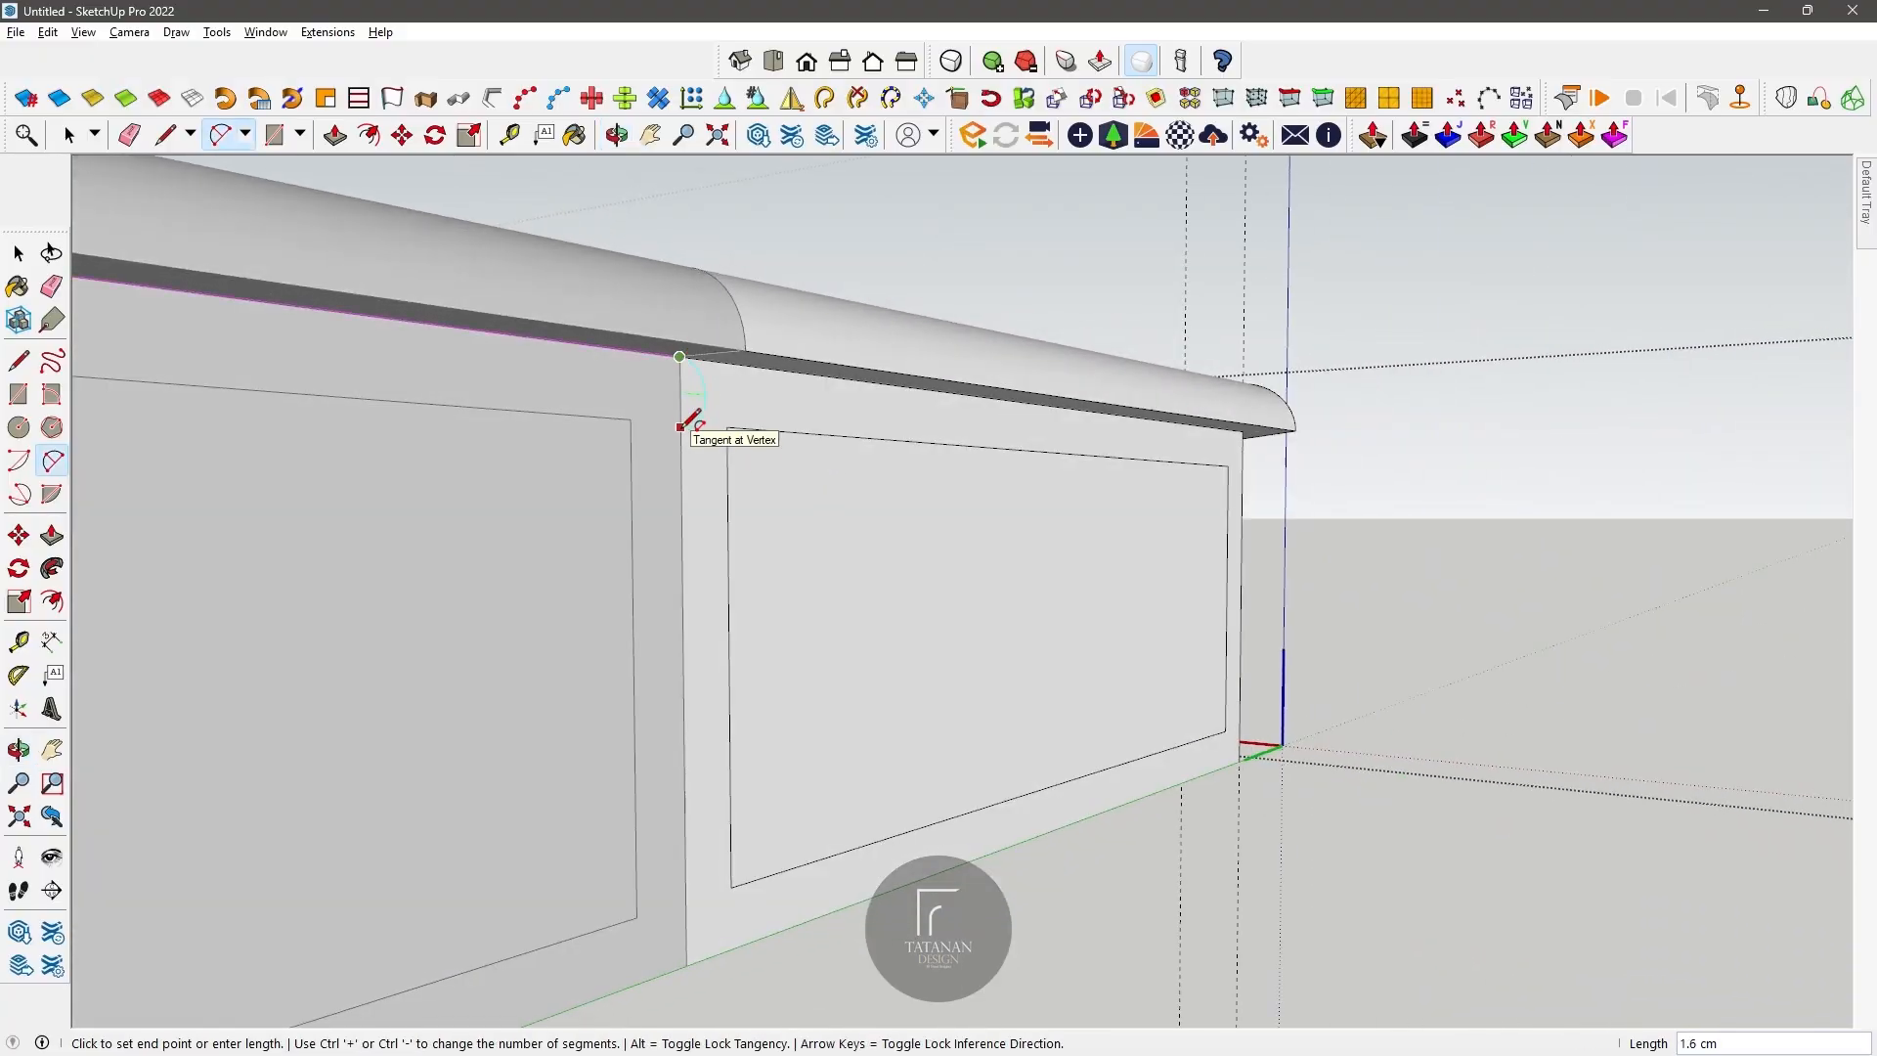
{"action": "left_click", "coordinate": [681, 438]}
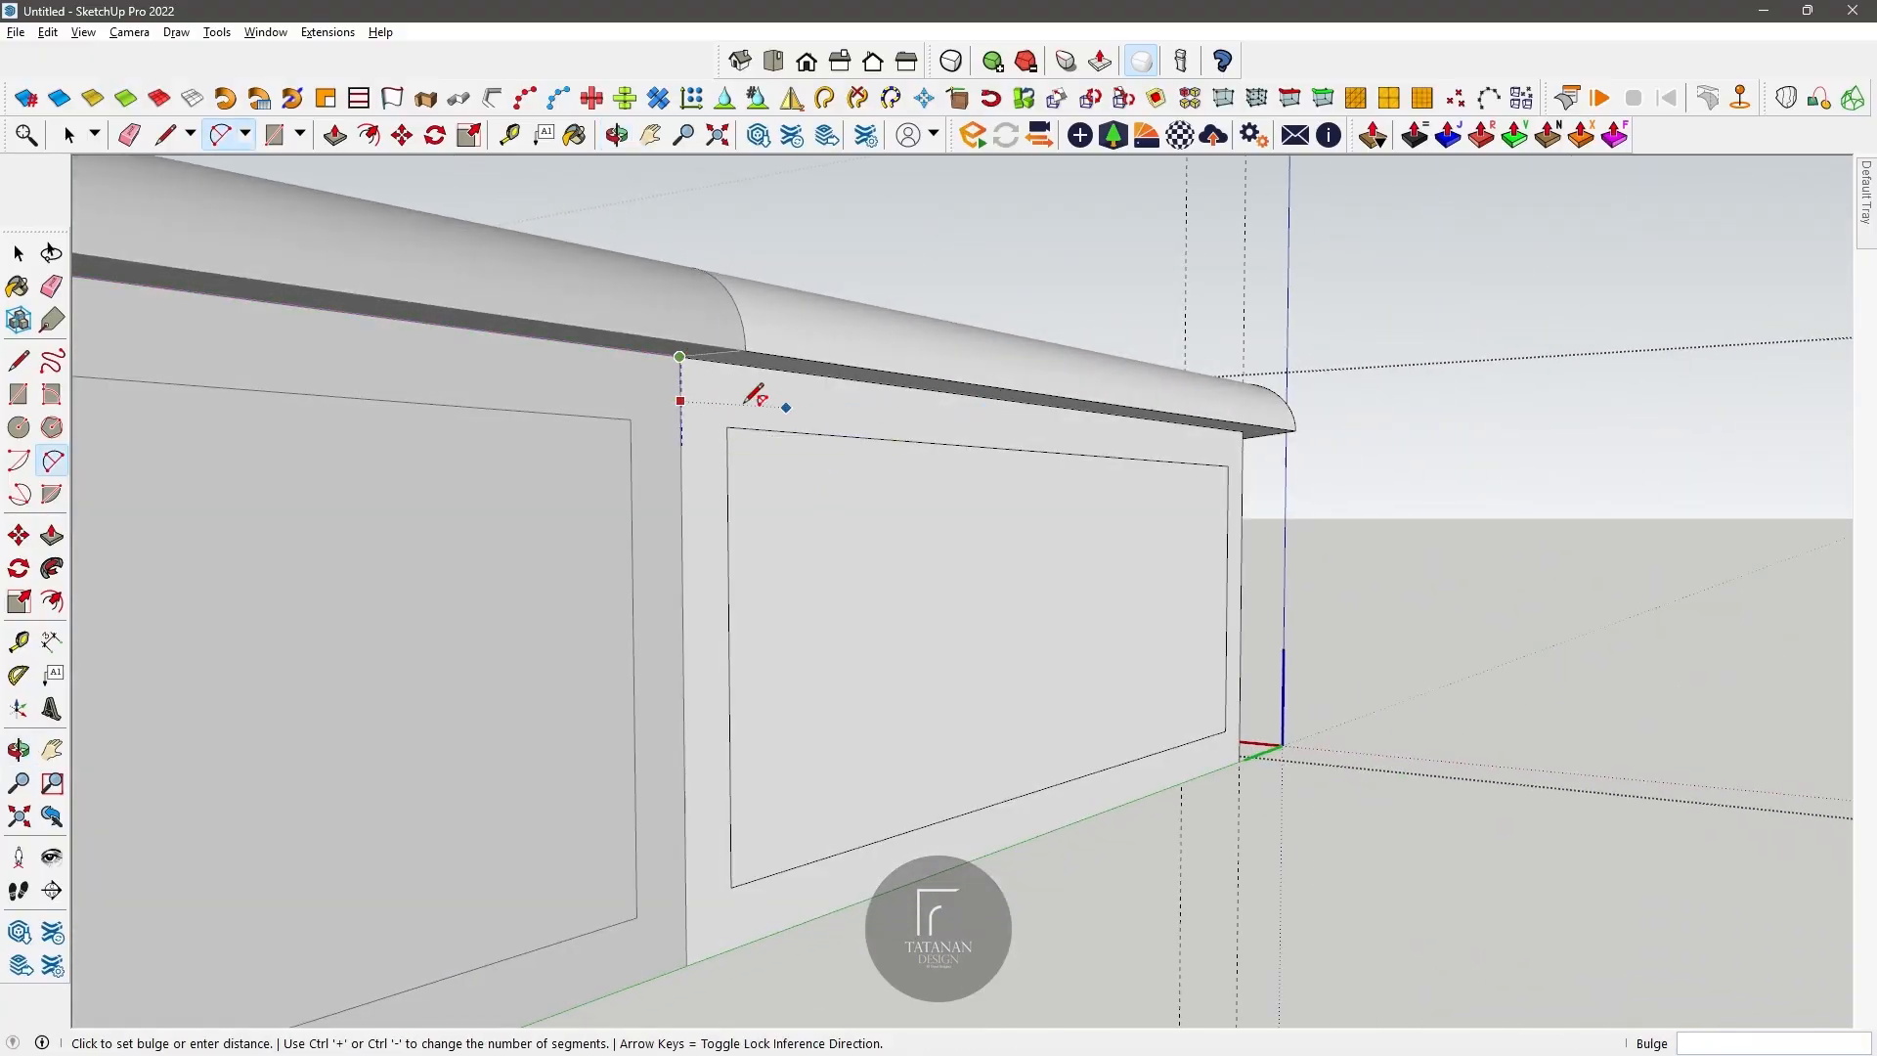
{"action": "left_click", "coordinate": [720, 390]}
{"action": "middle_click_drag", "start_coordinate": [714, 391], "coordinate": [663, 434]}
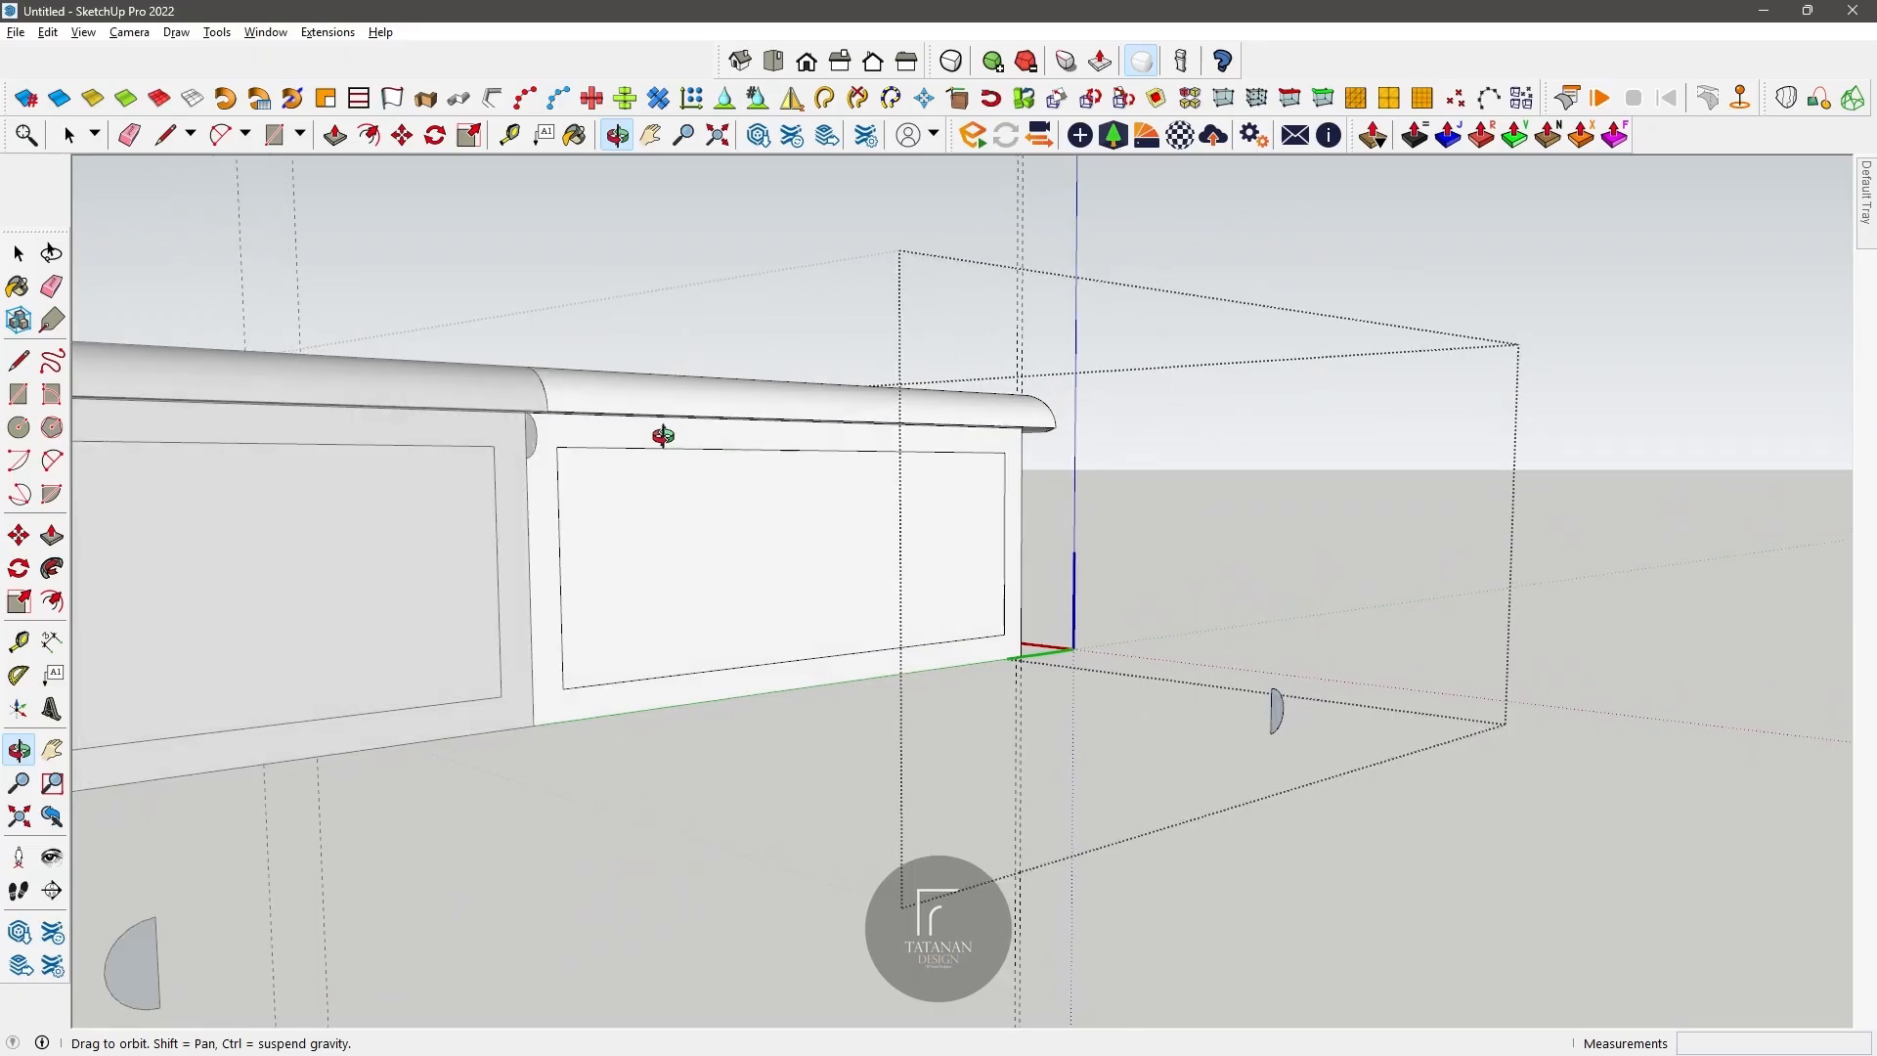
Step: Try sweeping the new half-round profile around the short side panel with Follow Me, and undo the result
{"action": "left_click", "coordinate": [52, 568]}
{"action": "scroll", "coordinate": [533, 437], "scroll_direction": "up", "scroll_amount": 3}
{"action": "left_click", "coordinate": [536, 438]}
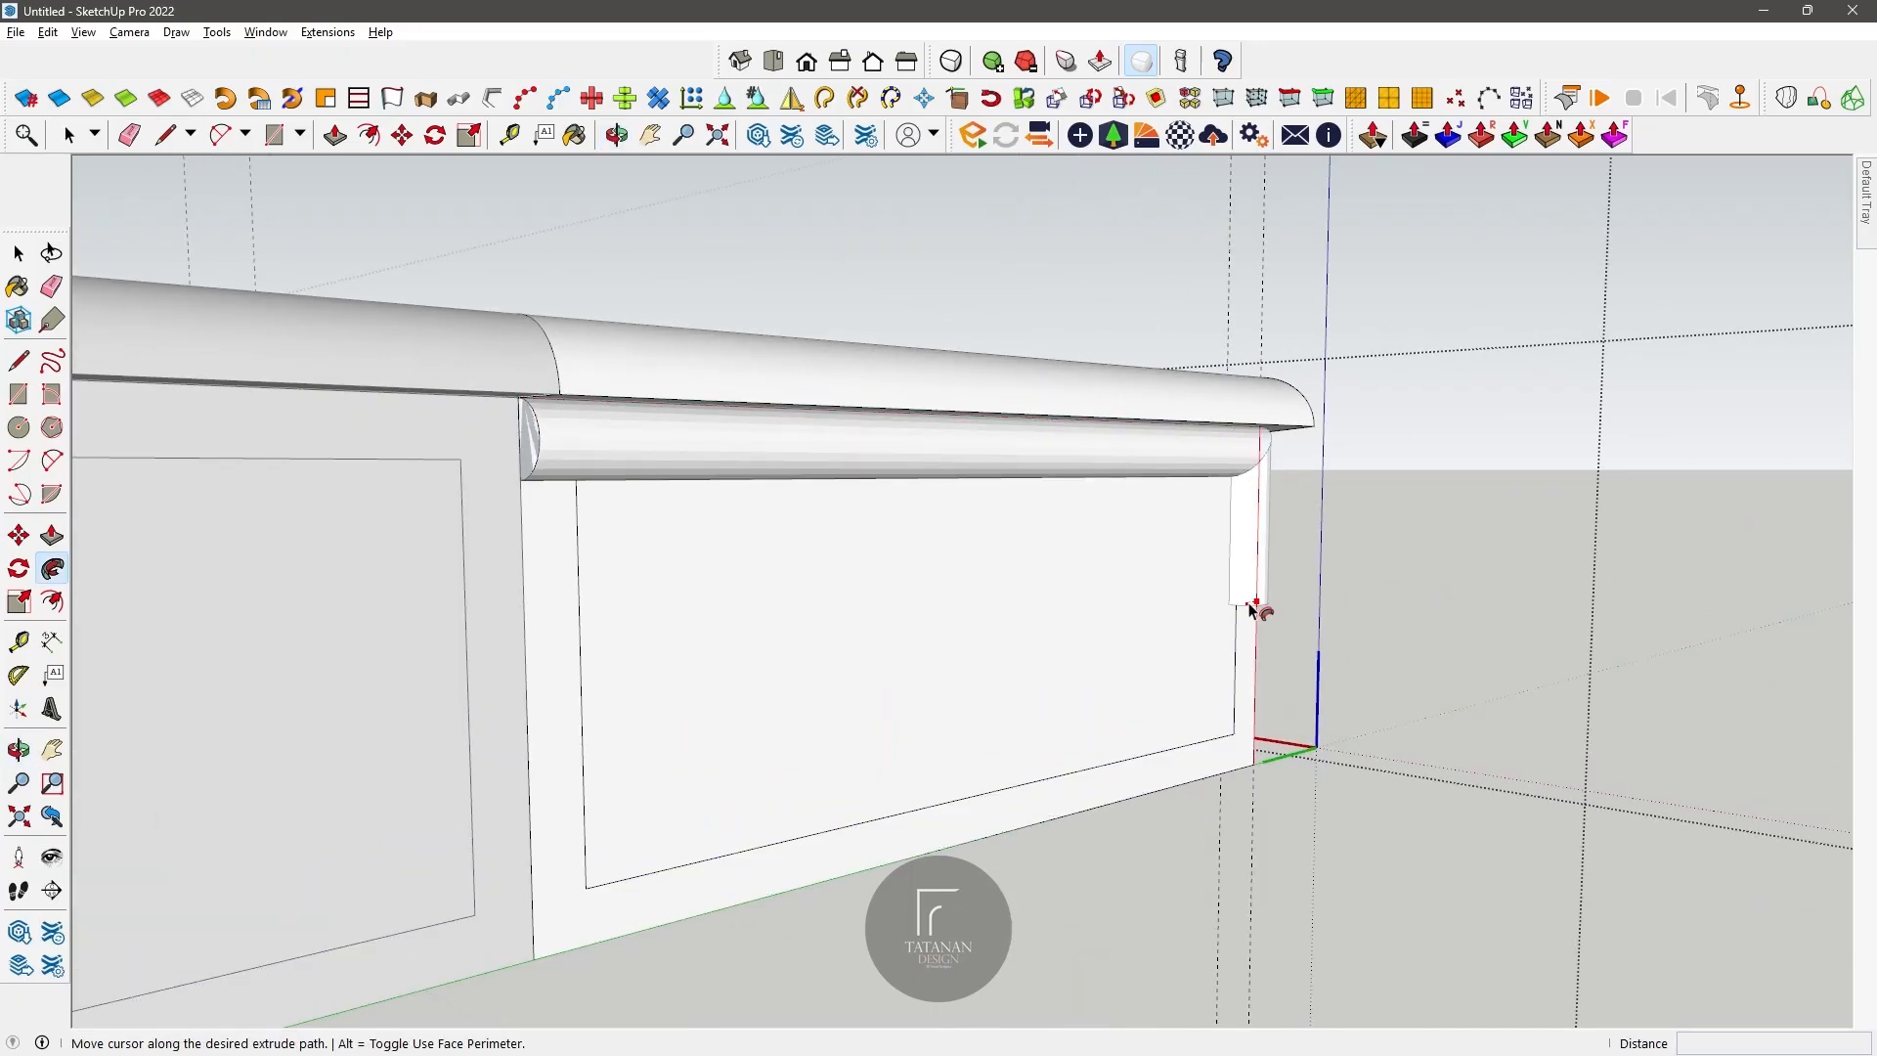
{"action": "left_click", "coordinate": [518, 403]}
{"action": "scroll", "coordinate": [567, 467], "scroll_direction": "up", "scroll_amount": 2}
{"action": "scroll", "coordinate": [570, 471], "scroll_direction": "down", "scroll_amount": 4}
{"action": "middle_click_drag", "start_coordinate": [675, 313], "coordinate": [742, 406]}
{"action": "scroll", "coordinate": [490, 465], "scroll_direction": "up", "scroll_amount": 5}
{"action": "key", "text": "ctrl+z"}
Step: Sweep the half-round profile along all four outer edges of the short side panel, back to its starting corner
{"action": "left_click", "coordinate": [51, 568]}
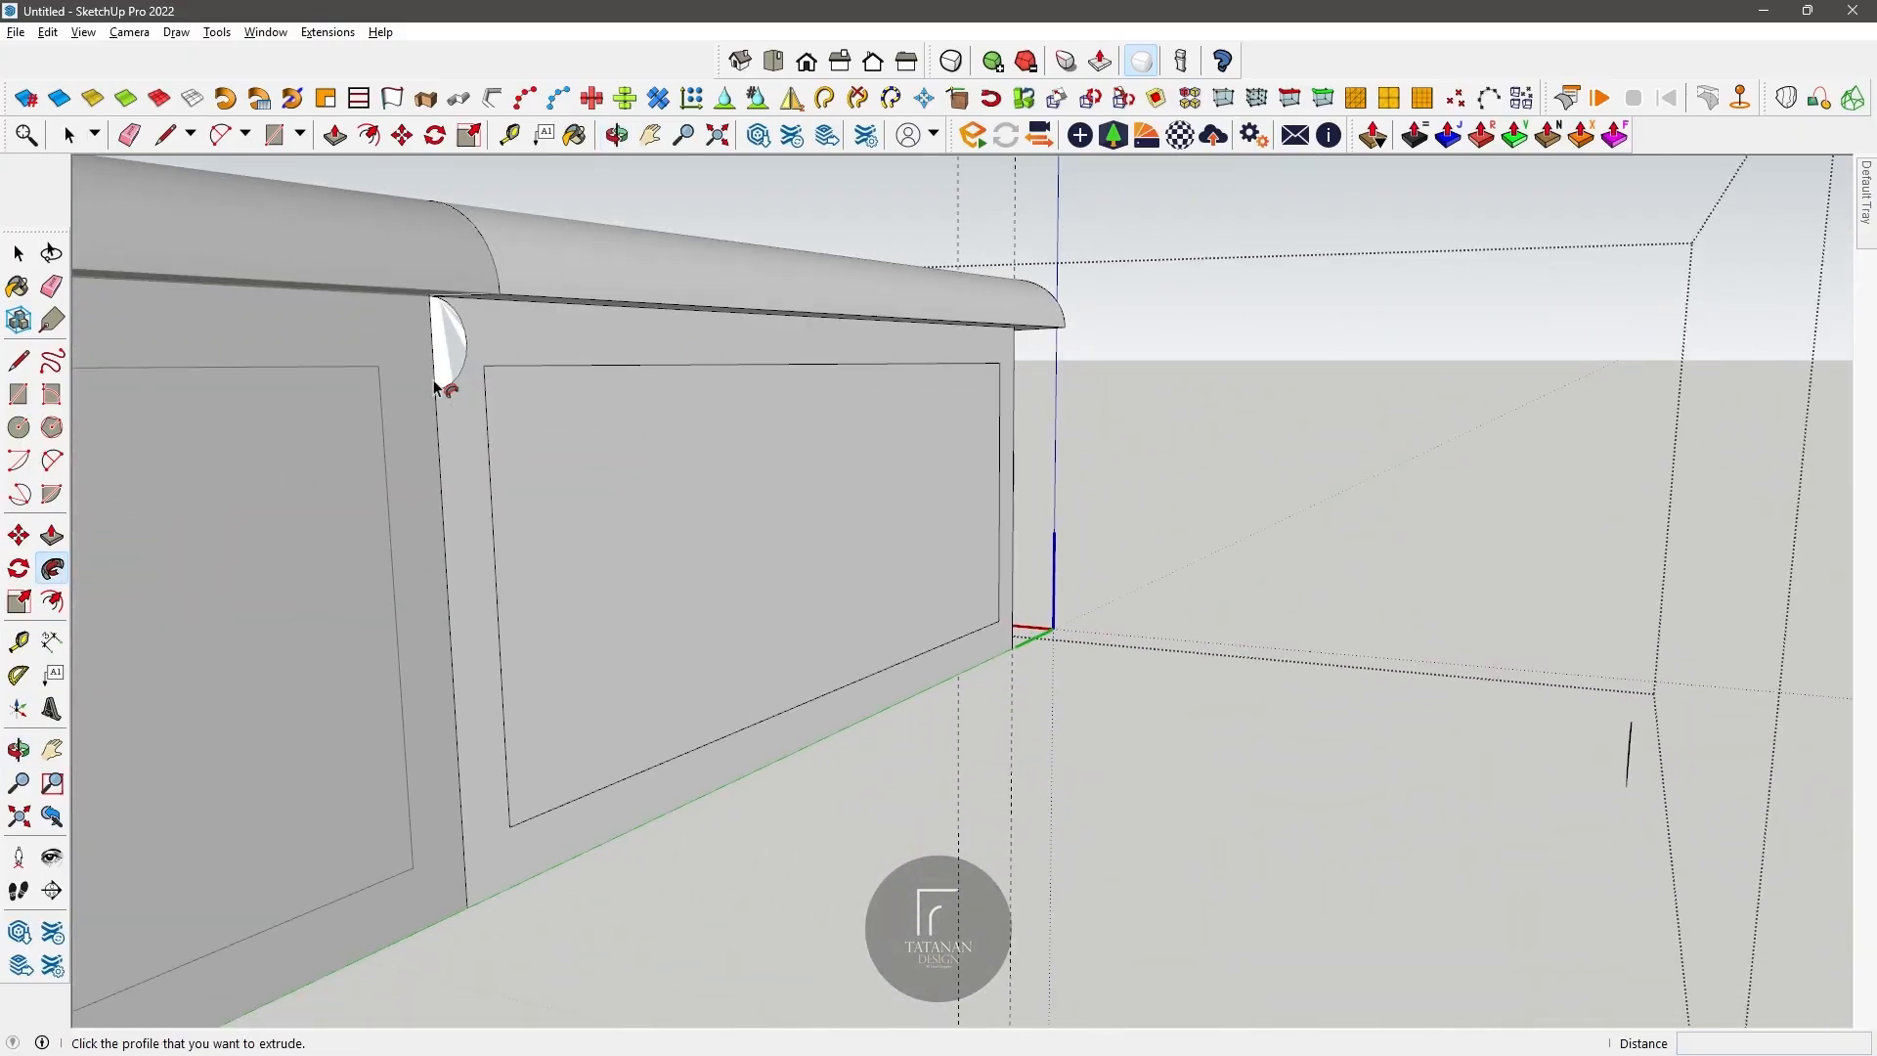
{"action": "left_click", "coordinate": [450, 352]}
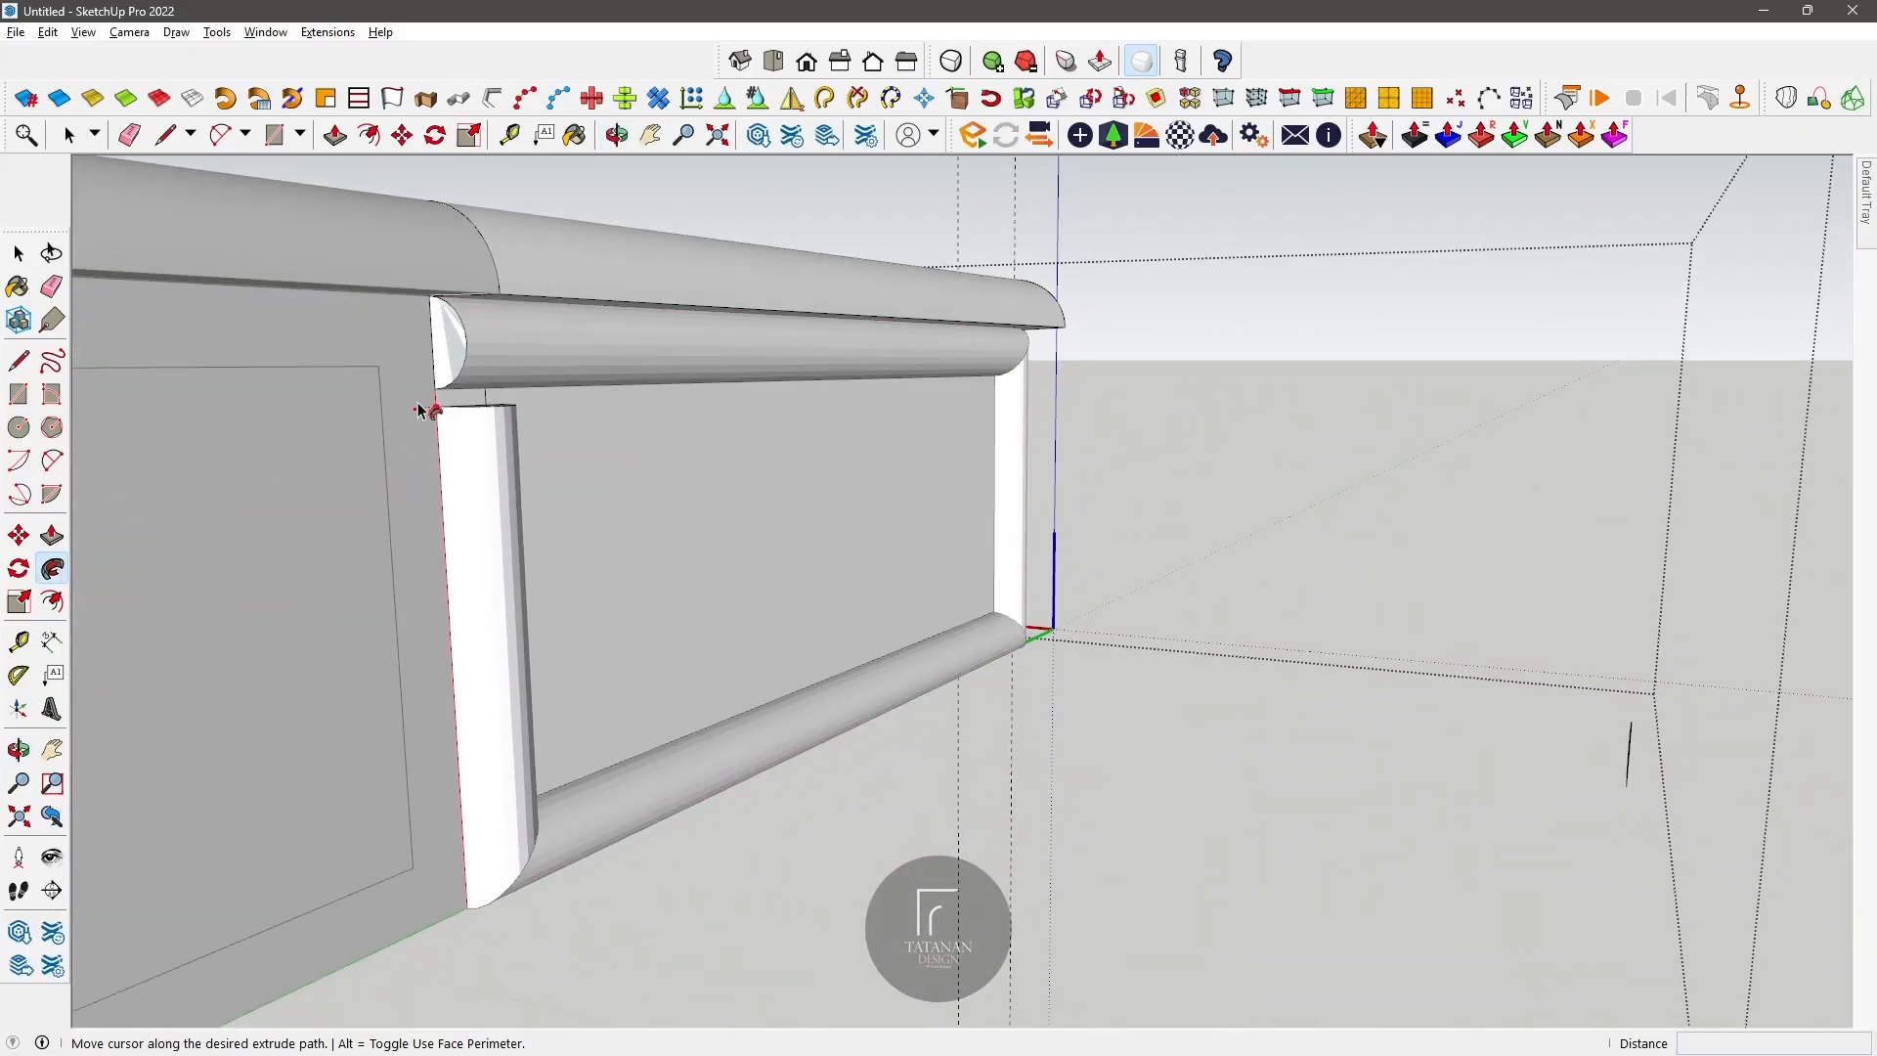
{"action": "left_click", "coordinate": [433, 335]}
{"action": "key", "text": "ctrl+z"}
{"action": "left_click", "coordinate": [453, 337]}
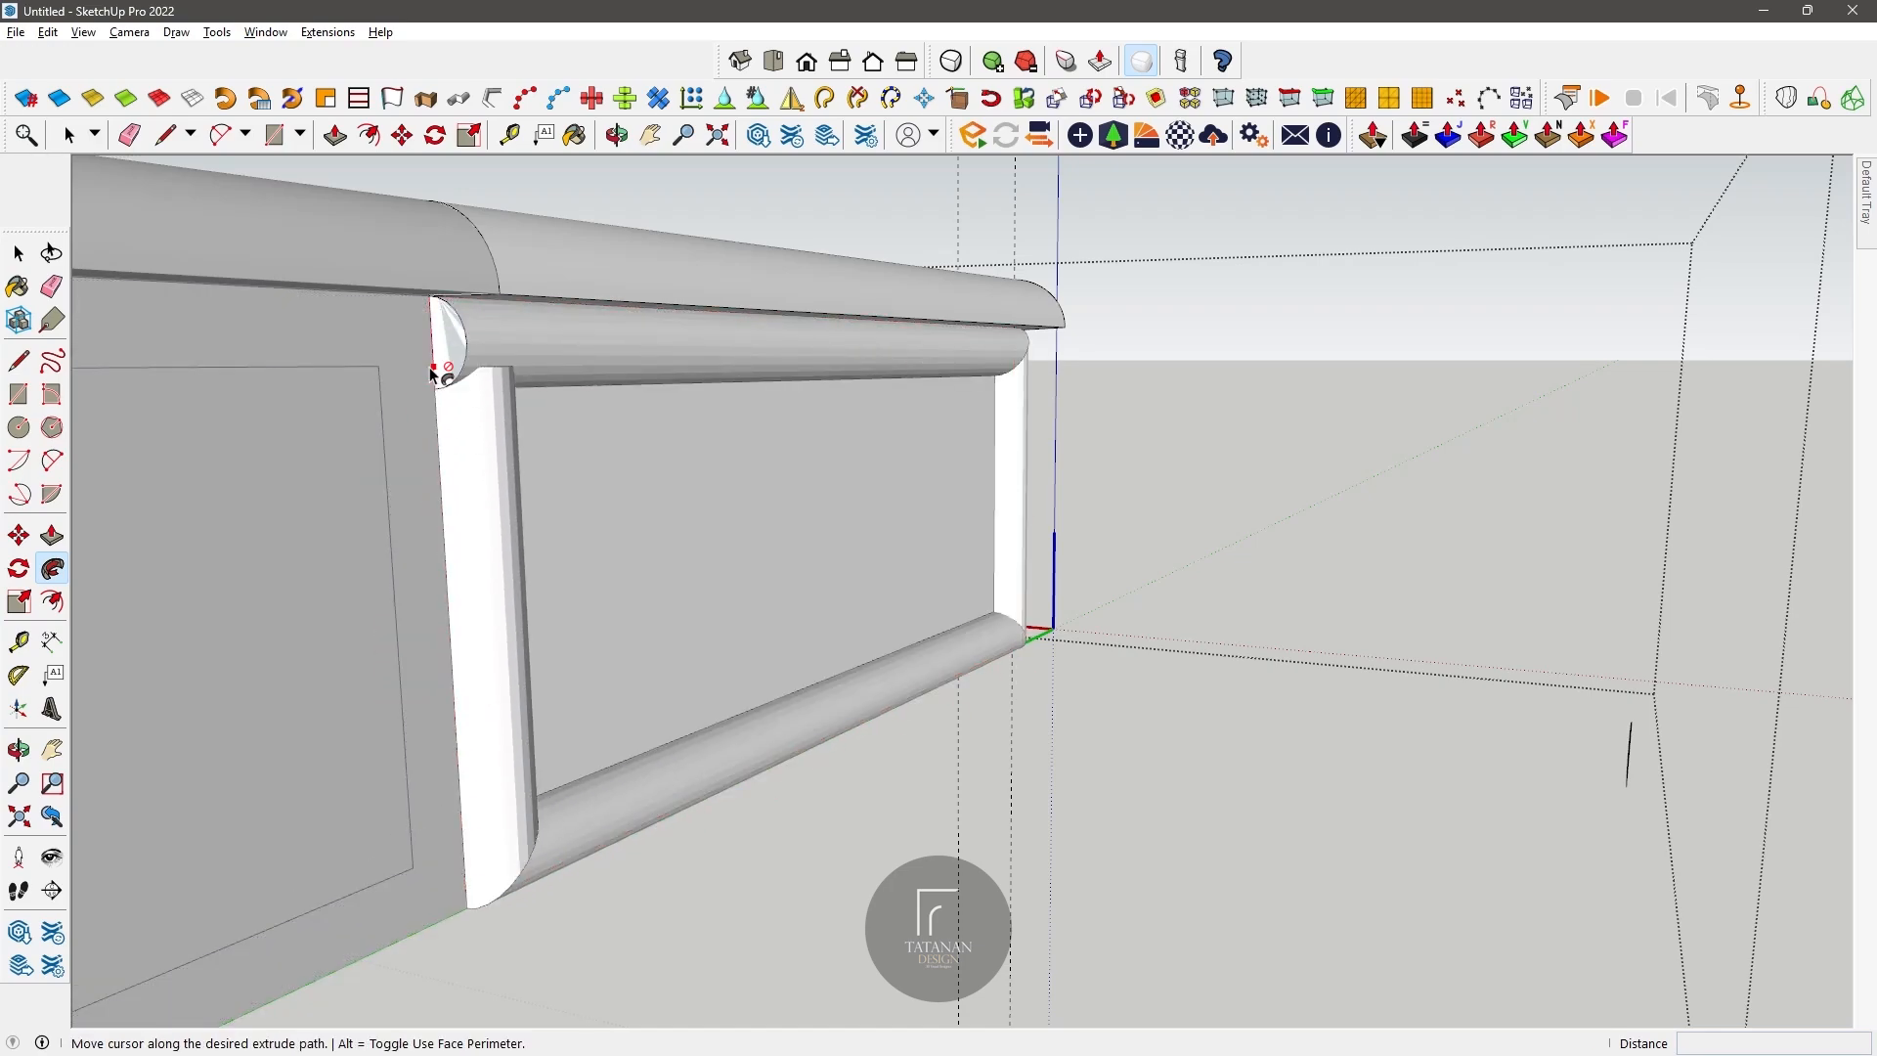
{"action": "left_click", "coordinate": [430, 313]}
Step: Try to draw a half-round arc at the upper outer corner of the chamfered corner panel
{"action": "left_click", "coordinate": [618, 135]}
{"action": "left_click_drag", "start_coordinate": [880, 587], "coordinate": [393, 332]}
{"action": "left_click", "coordinate": [217, 142]}
{"action": "scroll", "coordinate": [396, 327], "scroll_direction": "up", "scroll_amount": 2}
{"action": "left_click", "coordinate": [200, 184]}
{"action": "key", "text": "Return"}
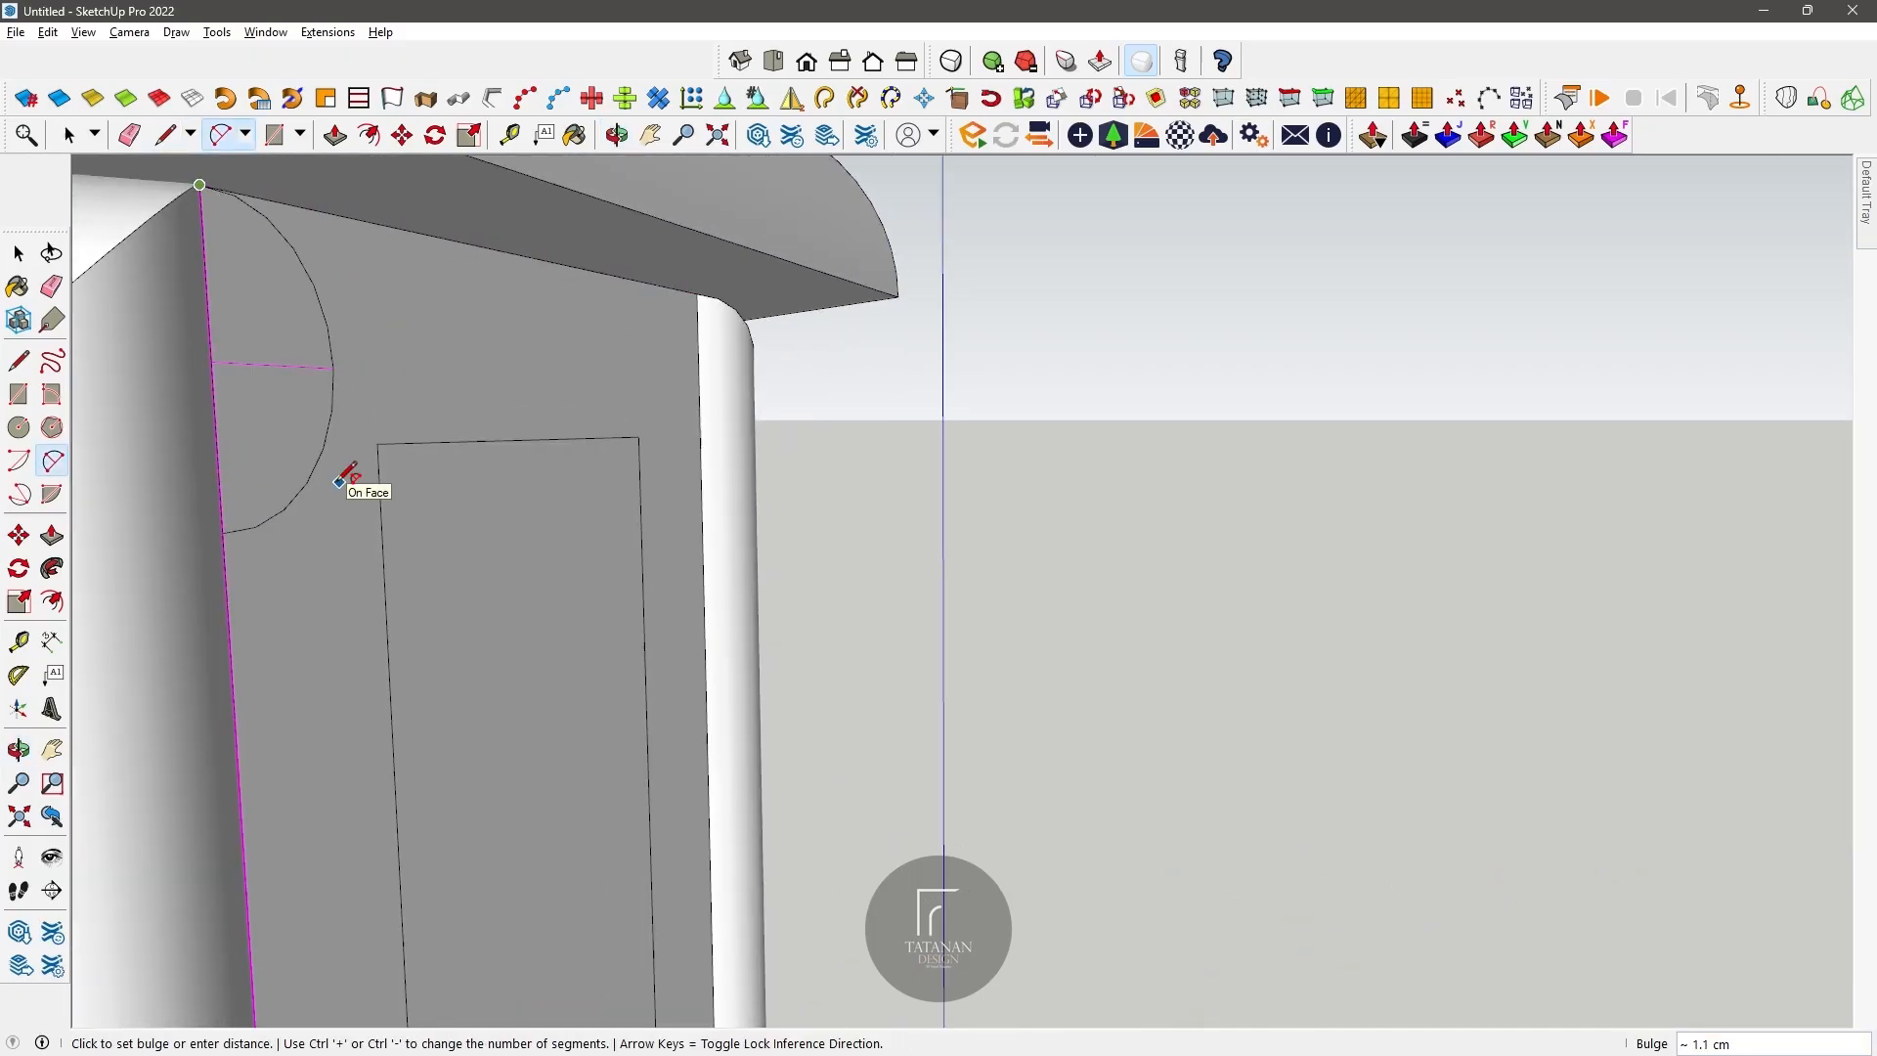
{"action": "key", "text": "Return"}
Step: Draw a half-round arc profile on the chamfered corner panel, from the middle of its upper edge to the inset outline
{"action": "scroll", "coordinate": [340, 474], "scroll_direction": "down", "scroll_amount": 2}
{"action": "left_click", "coordinate": [617, 135]}
{"action": "left_click_drag", "start_coordinate": [392, 377], "coordinate": [324, 189]}
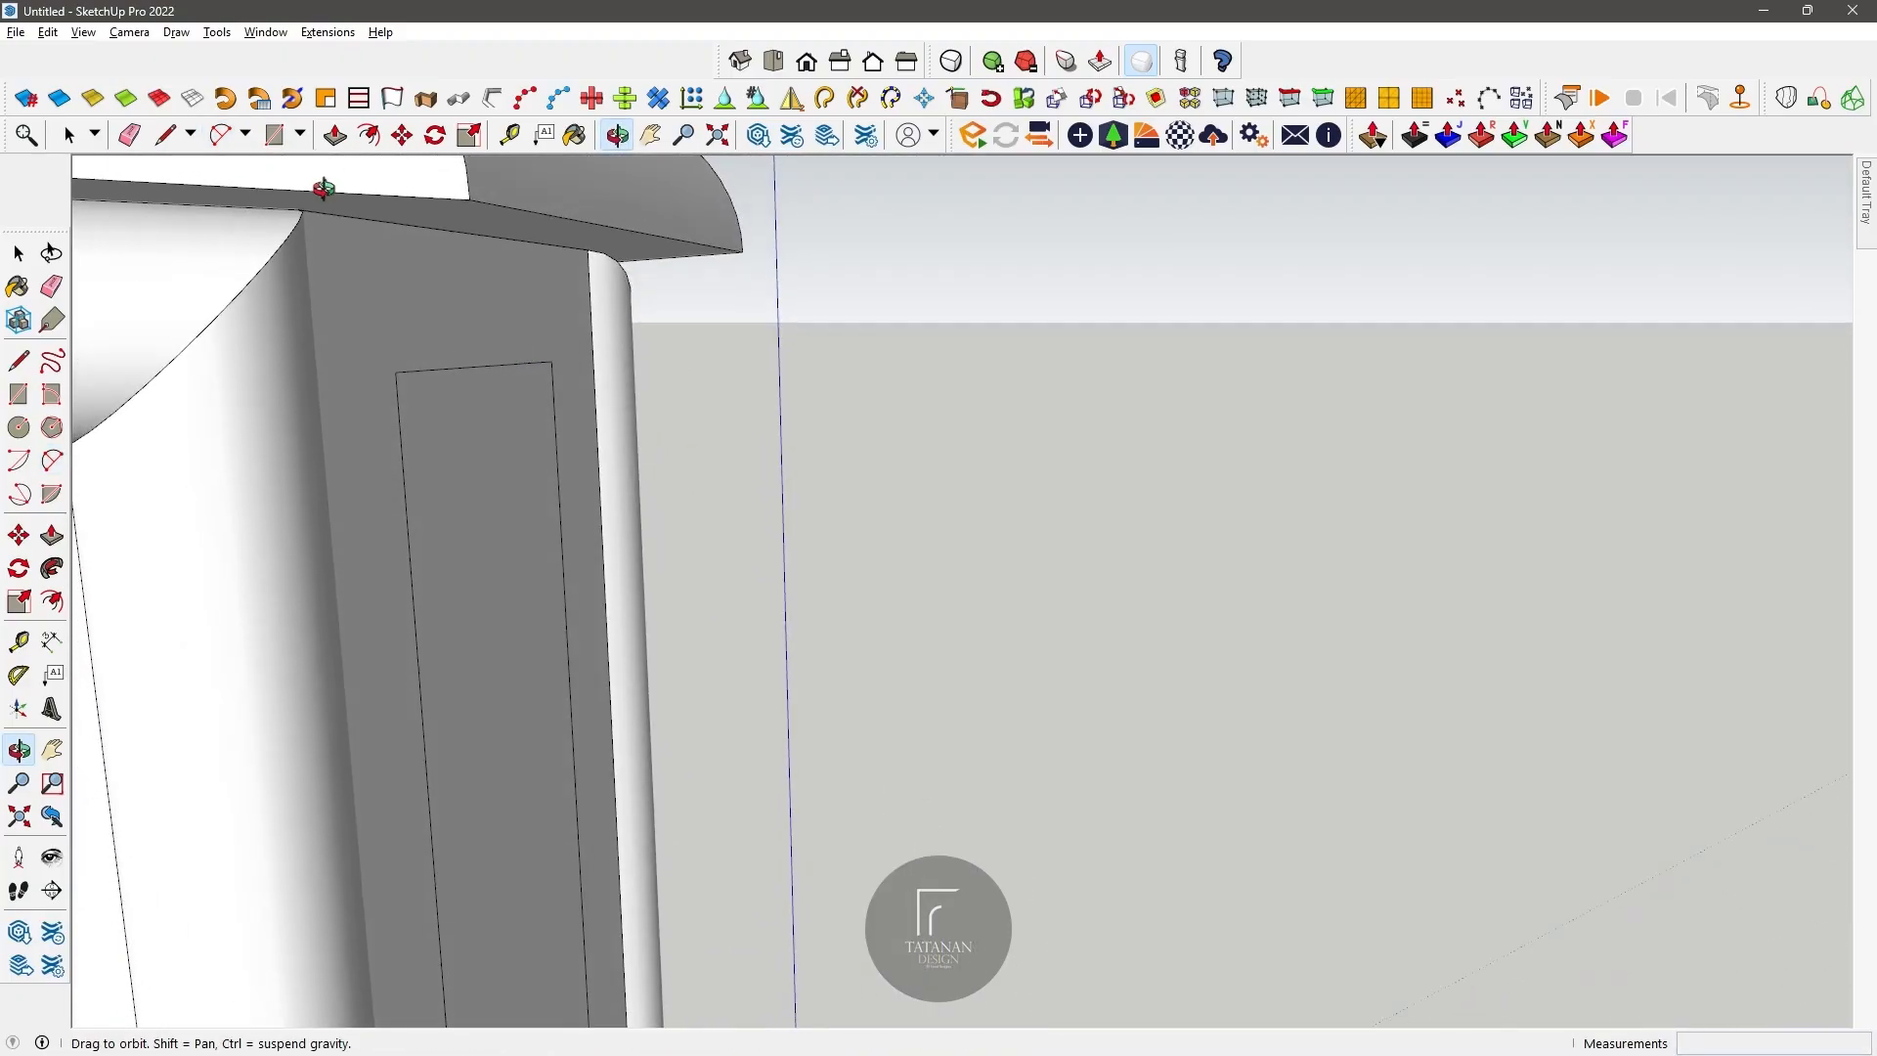
{"action": "left_click", "coordinate": [483, 366]}
{"action": "left_click", "coordinate": [474, 234]}
{"action": "left_click", "coordinate": [220, 135]}
{"action": "left_click", "coordinate": [475, 234]}
{"action": "left_click", "coordinate": [483, 366]}
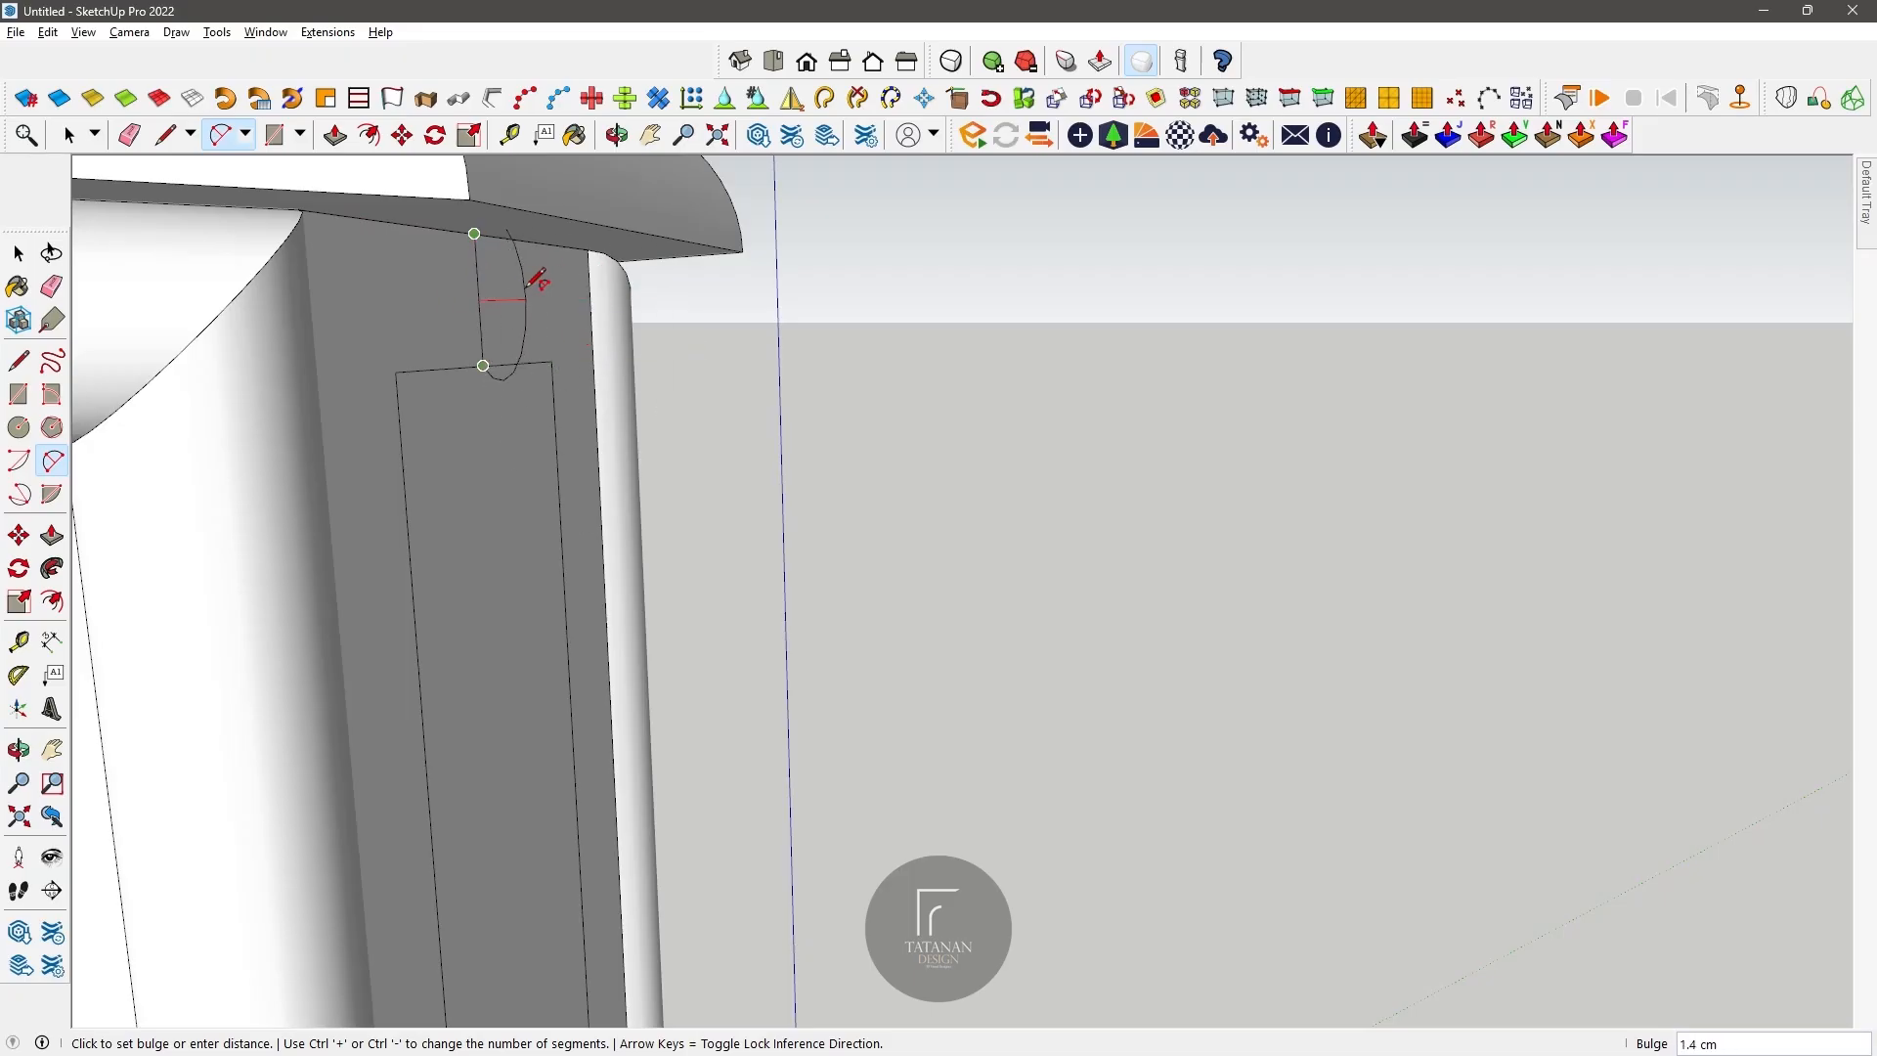
{"action": "left_click", "coordinate": [551, 234]}
Step: Sweep the half-round profile around the border of the chamfered corner panel with Follow Me
{"action": "middle_click_drag", "start_coordinate": [551, 234], "coordinate": [841, 391]}
{"action": "left_click", "coordinate": [52, 568]}
{"action": "left_click", "coordinate": [584, 283]}
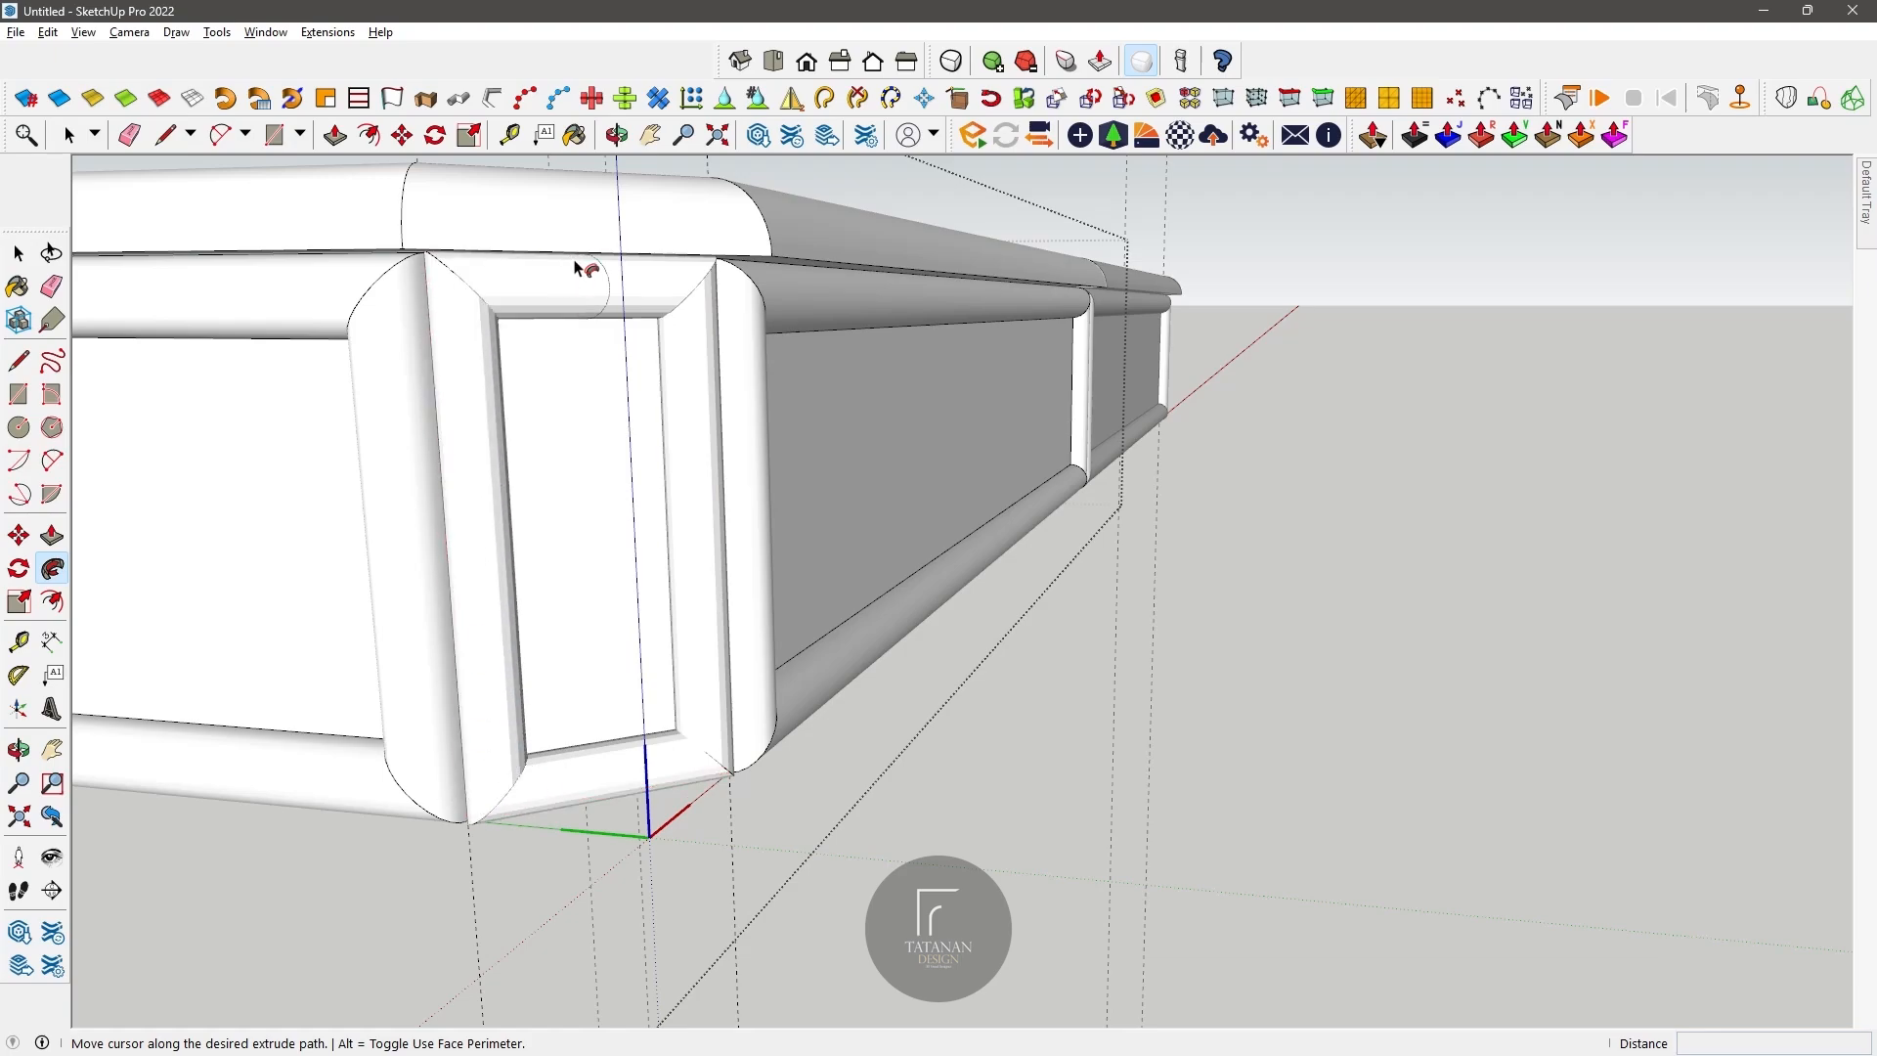
{"action": "scroll", "coordinate": [587, 264], "scroll_direction": "up", "scroll_amount": 3}
{"action": "left_click", "coordinate": [574, 281]}
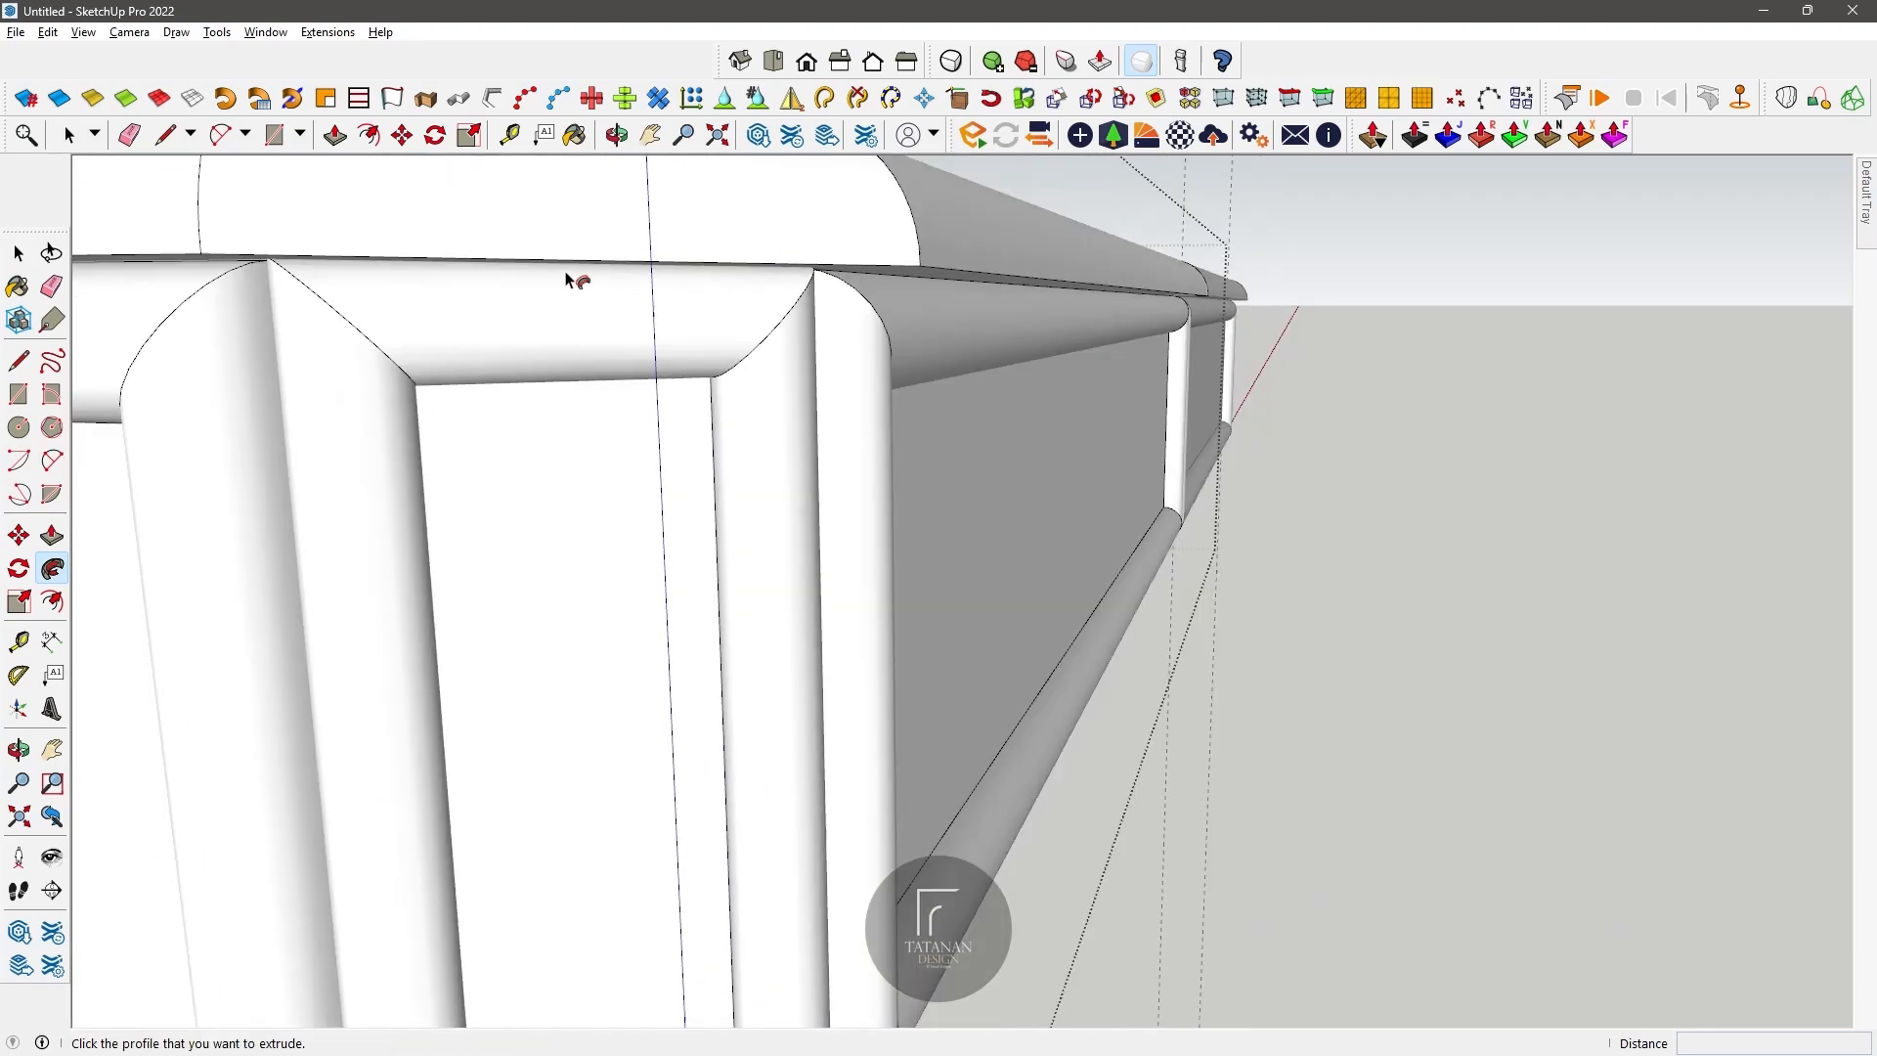
Step: Offset the outline of the tabletop quarter's upper face inward to form a border like in the reference photo
{"action": "scroll", "coordinate": [574, 280], "scroll_direction": "down", "scroll_amount": 5}
{"action": "middle_click_drag", "start_coordinate": [587, 322], "coordinate": [895, 513]}
{"action": "scroll", "coordinate": [482, 444], "scroll_direction": "down", "scroll_amount": 4}
{"action": "scroll", "coordinate": [889, 524], "scroll_direction": "up", "scroll_amount": 10}
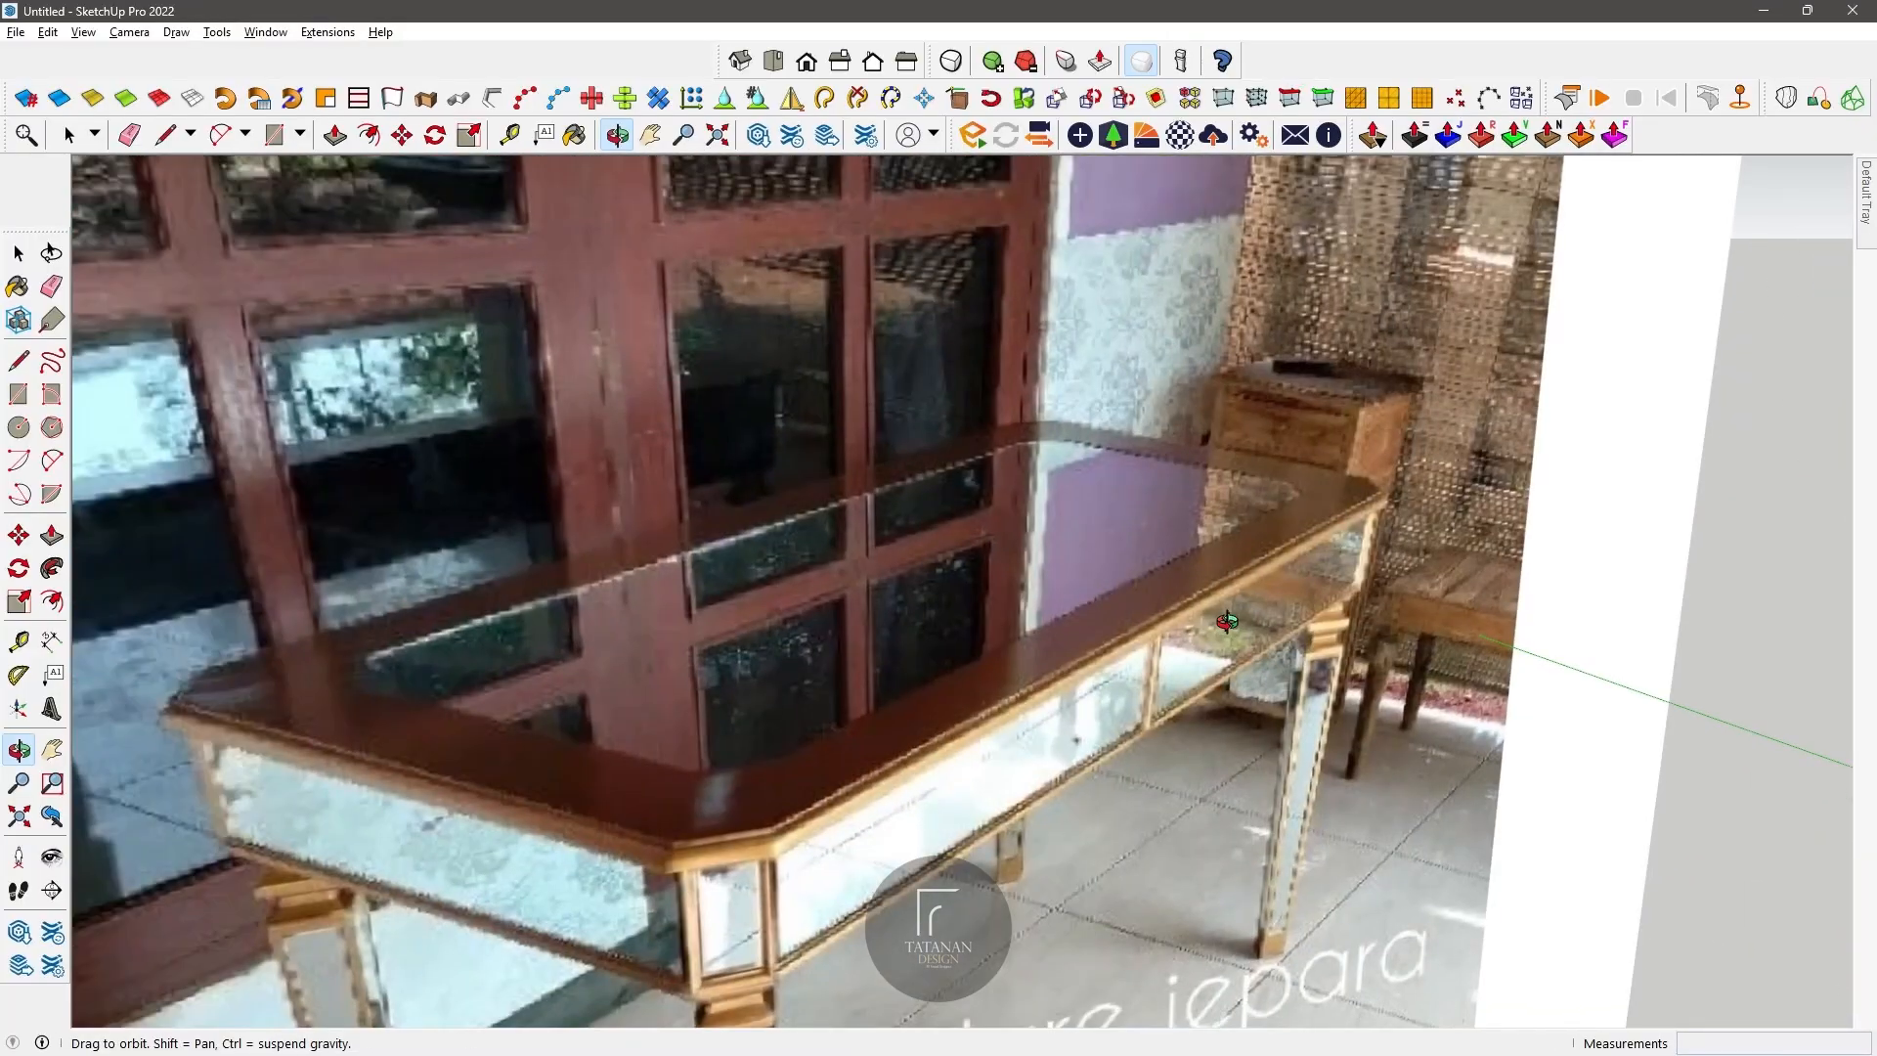
{"action": "scroll", "coordinate": [1227, 622], "scroll_direction": "down", "scroll_amount": 10}
{"action": "middle_click_drag", "start_coordinate": [1203, 596], "coordinate": [834, 490]}
{"action": "scroll", "coordinate": [1001, 725], "scroll_direction": "up", "scroll_amount": 2}
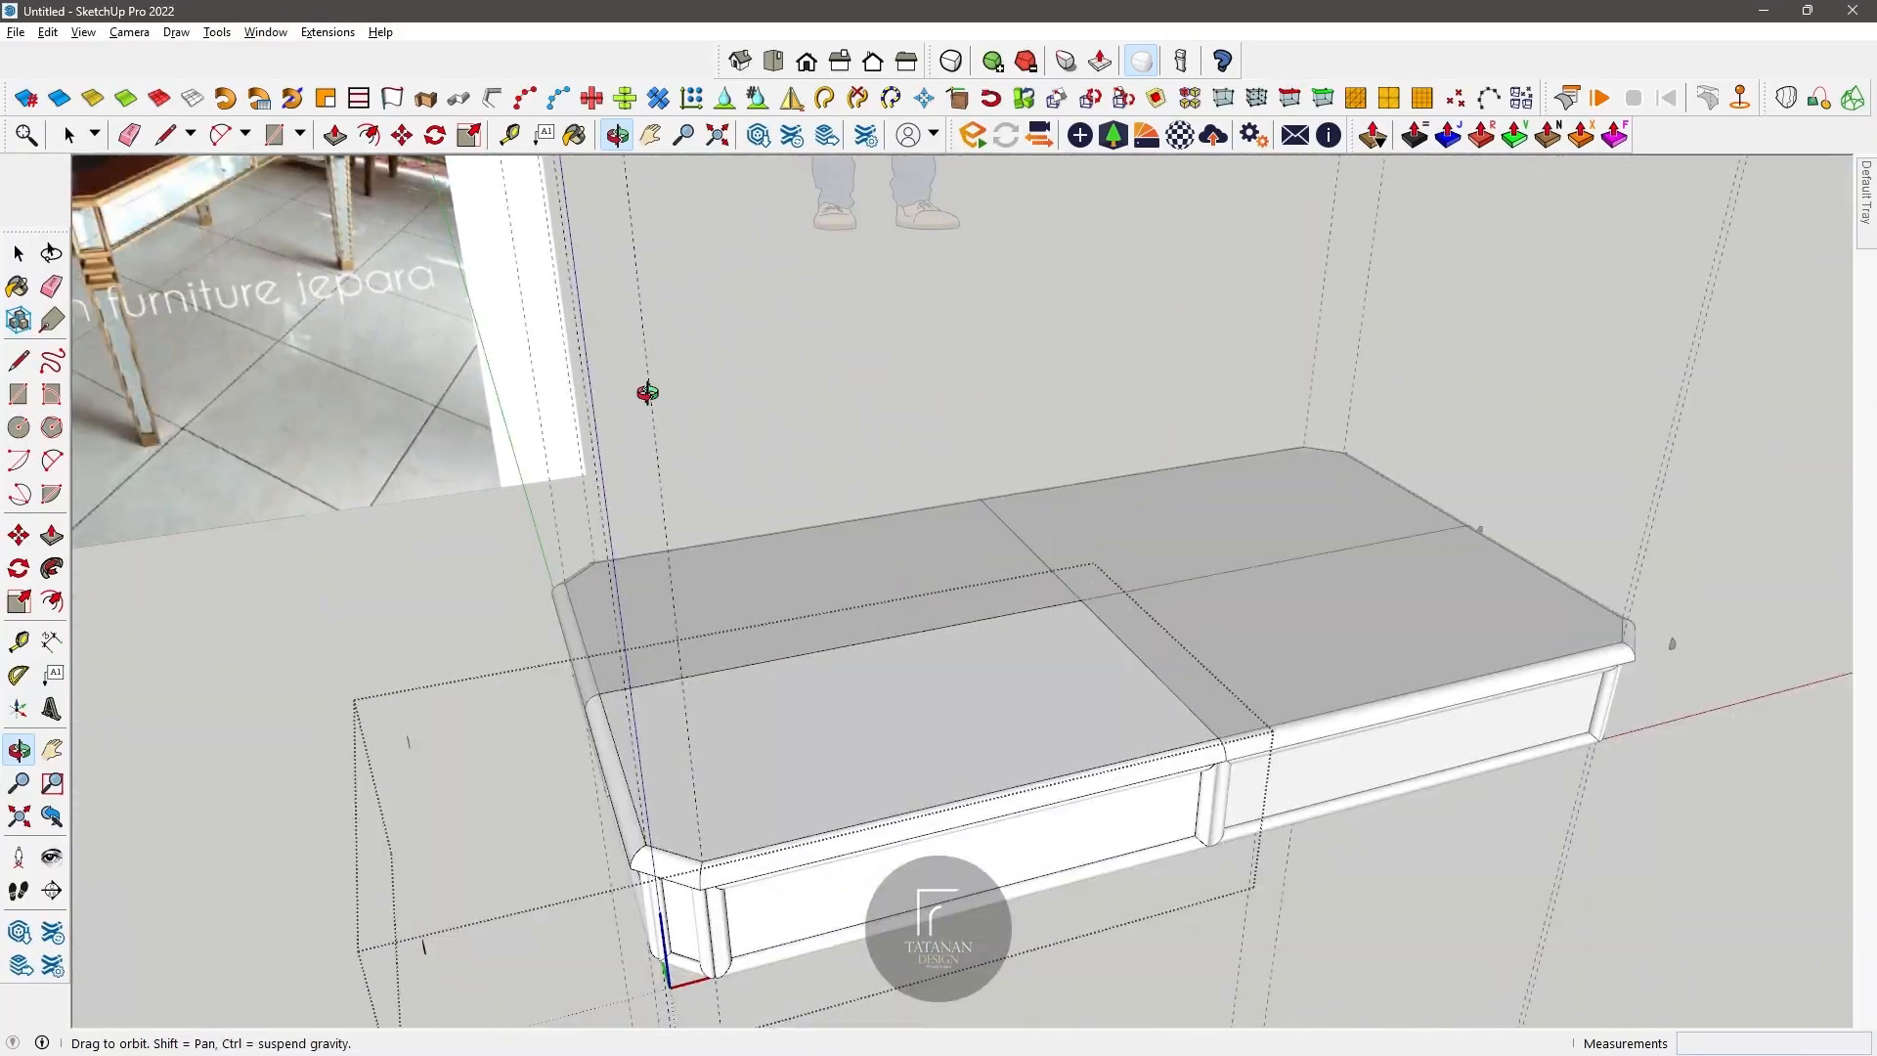
{"action": "left_click", "coordinate": [908, 694]}
{"action": "key", "text": "f"}
{"action": "scroll", "coordinate": [848, 626], "scroll_direction": "down", "scroll_amount": 4}
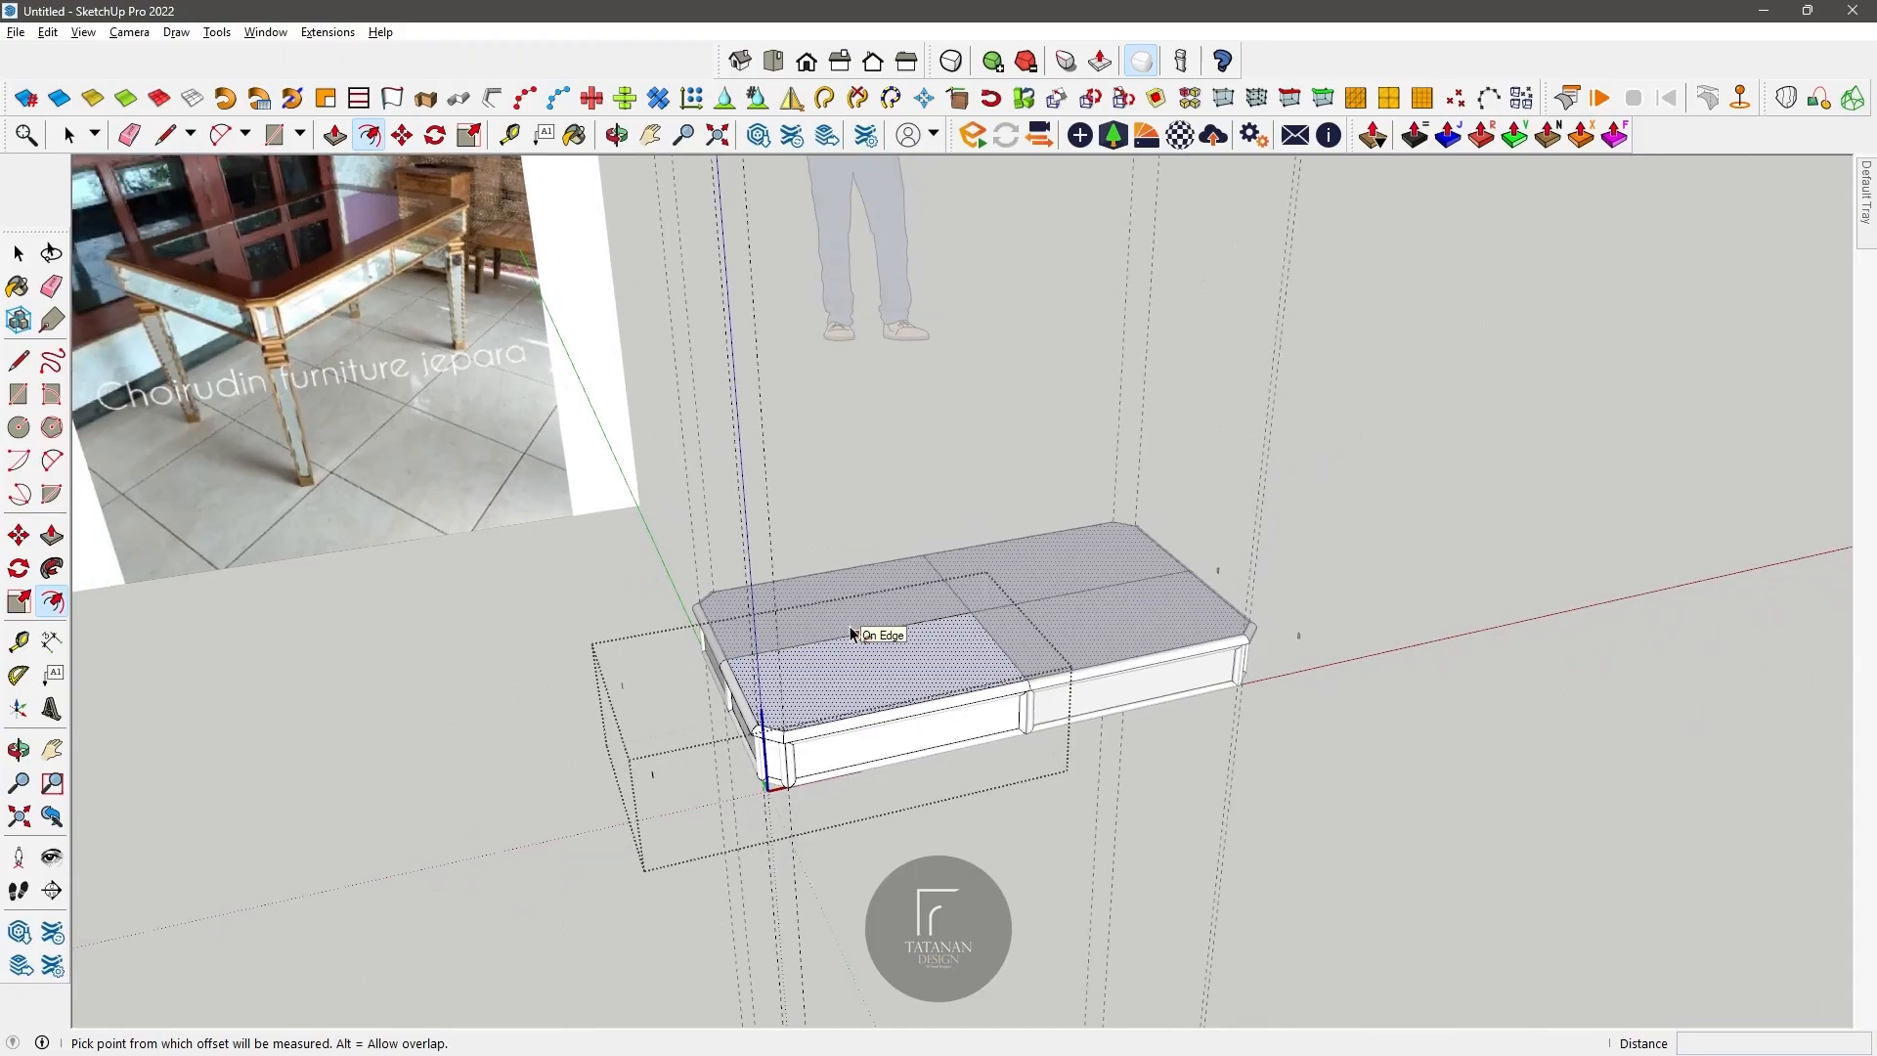
{"action": "left_click", "coordinate": [805, 661]}
{"action": "scroll", "coordinate": [796, 695], "scroll_direction": "up", "scroll_amount": 5}
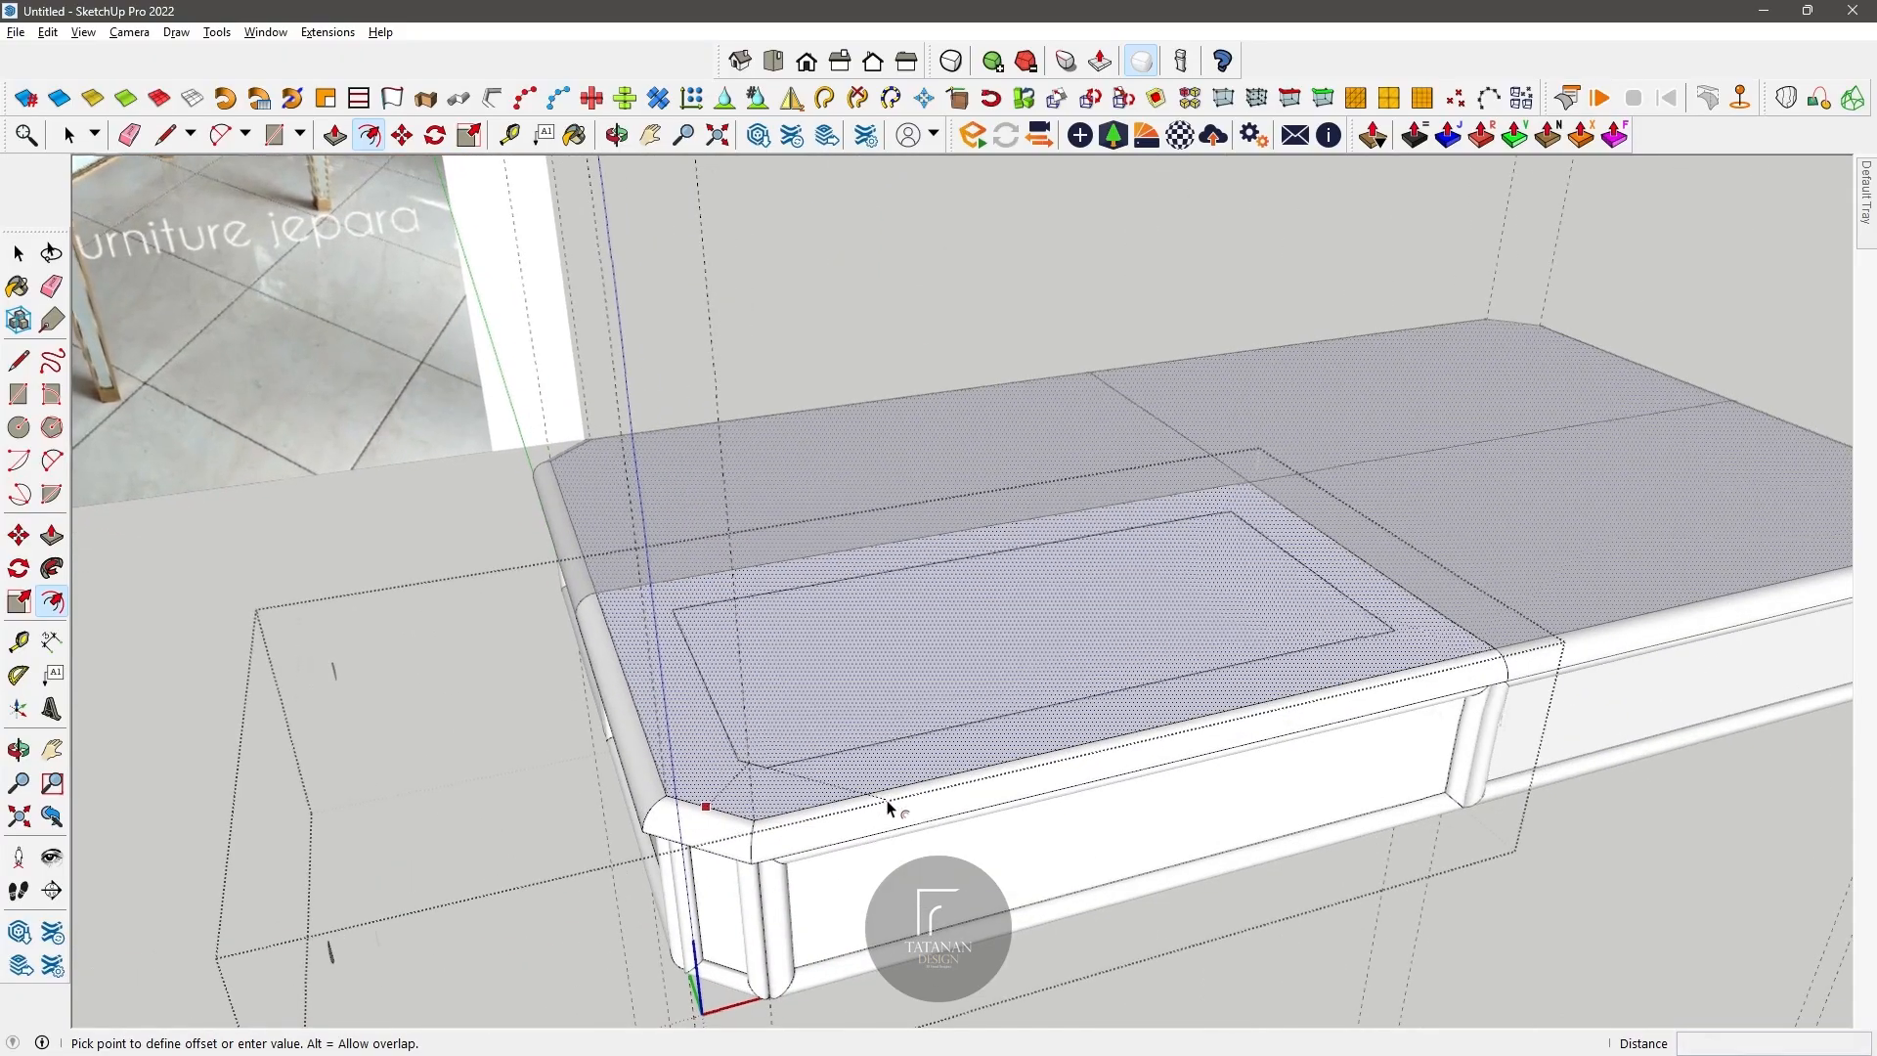
{"action": "scroll", "coordinate": [885, 810], "scroll_direction": "down", "scroll_amount": 3}
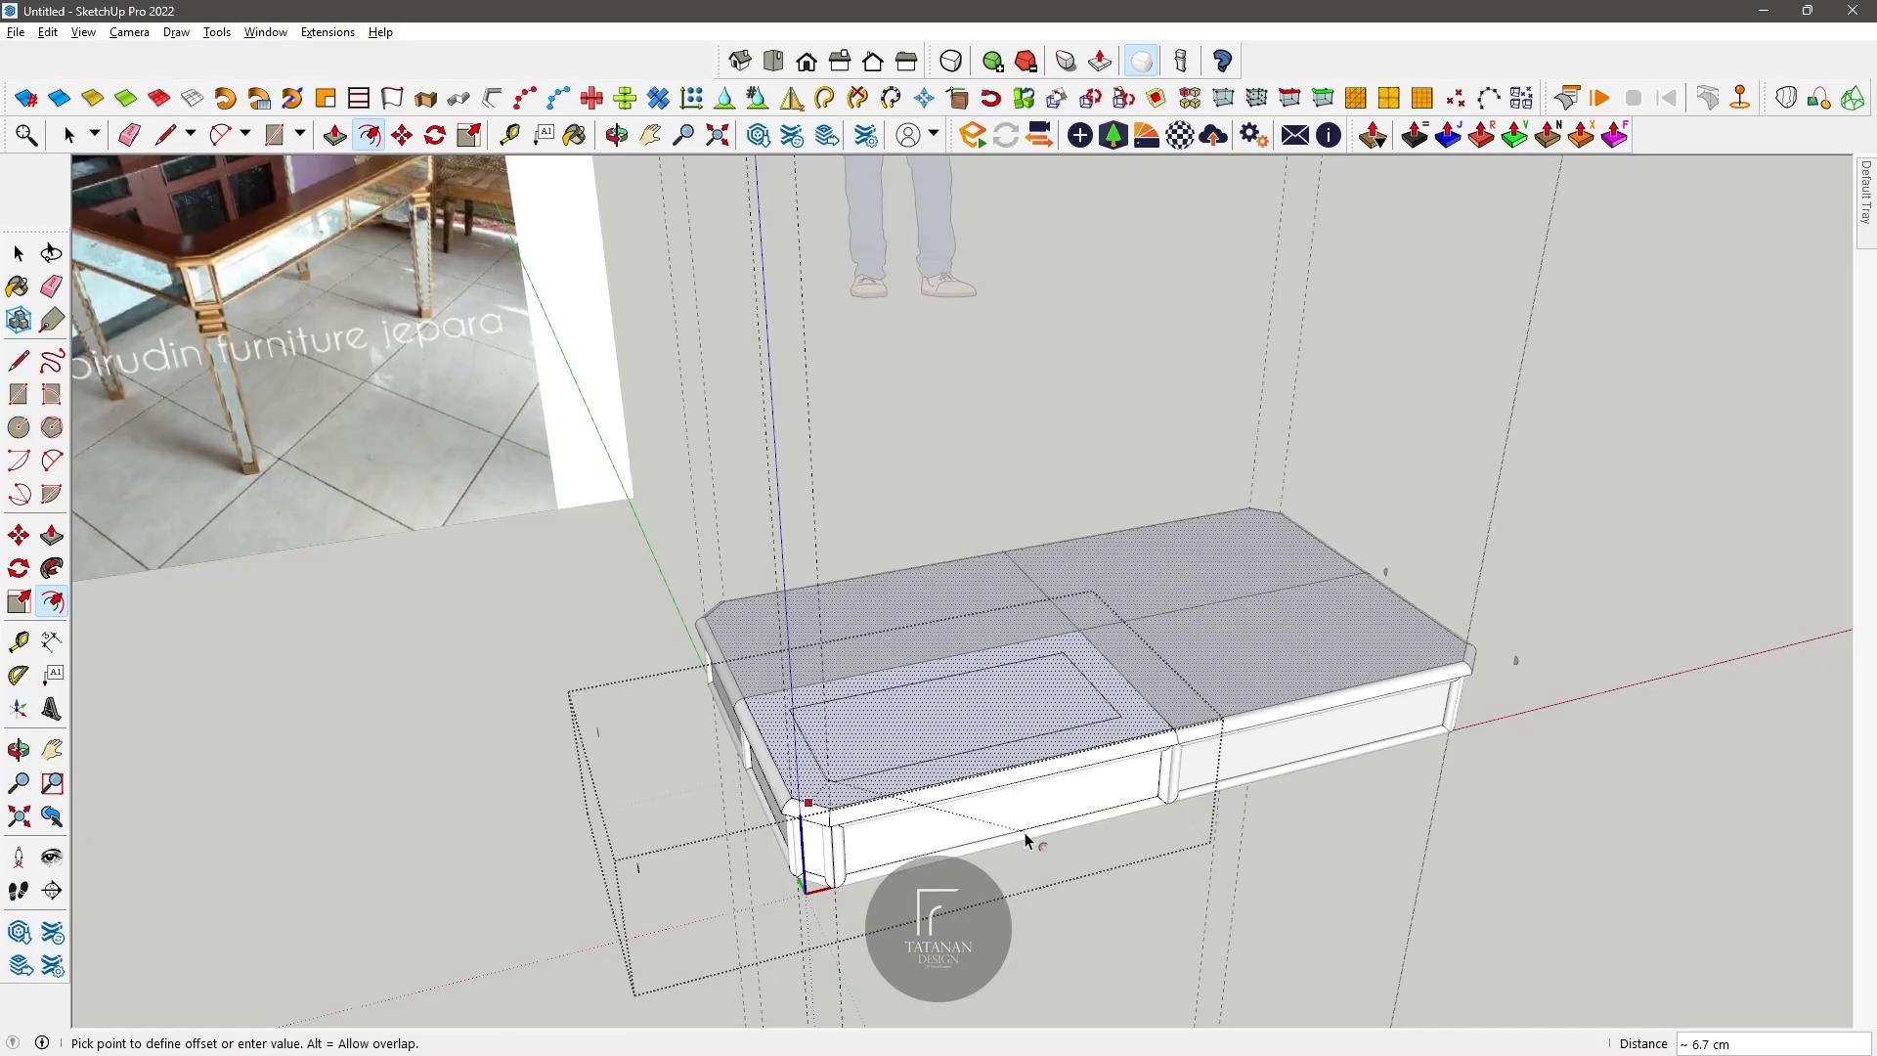
{"action": "key", "text": "Return"}
Step: Extend the offset outline with lines to the tabletop quarter's inner seams and erase the leftover inner offset edges
{"action": "scroll", "coordinate": [796, 724], "scroll_direction": "up", "scroll_amount": 3}
{"action": "scroll", "coordinate": [802, 636], "scroll_direction": "down", "scroll_amount": 3}
{"action": "scroll", "coordinate": [826, 645], "scroll_direction": "up", "scroll_amount": 3}
{"action": "key", "text": "l"}
{"action": "scroll", "coordinate": [763, 616], "scroll_direction": "up", "scroll_amount": 2}
{"action": "left_click", "coordinate": [749, 736]}
{"action": "left_click", "coordinate": [761, 819]}
{"action": "scroll", "coordinate": [1305, 617], "scroll_direction": "down", "scroll_amount": 3}
{"action": "left_click", "coordinate": [1577, 771]}
{"action": "left_click", "coordinate": [1615, 761]}
{"action": "left_click", "coordinate": [129, 134]}
{"action": "left_click", "coordinate": [1149, 703]}
{"action": "left_click", "coordinate": [1471, 692]}
{"action": "scroll", "coordinate": [1095, 607], "scroll_direction": "down", "scroll_amount": 3}
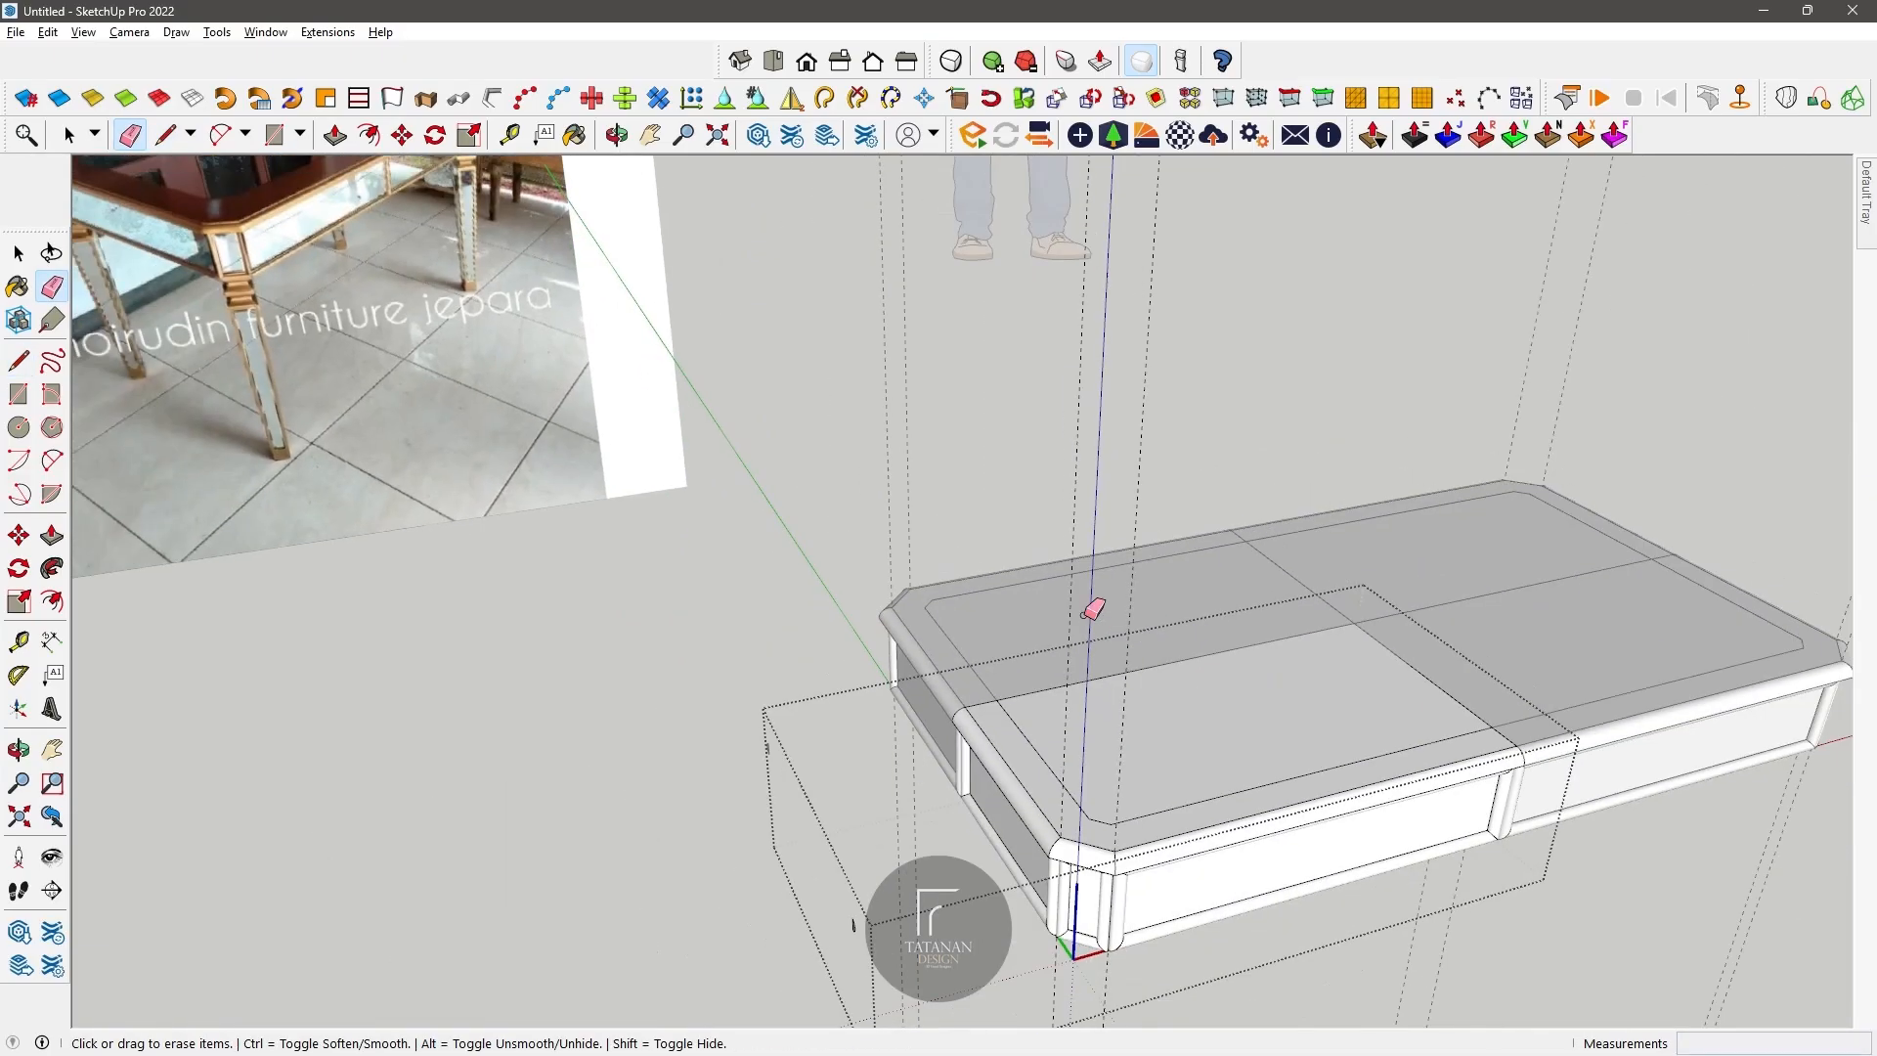
Step: Push the inset area of the tabletop down about 0.4 cm below its border
{"action": "key", "text": "space"}
{"action": "left_click", "coordinate": [1288, 718]}
{"action": "scroll", "coordinate": [1171, 655], "scroll_direction": "up", "scroll_amount": 4}
{"action": "key", "text": "p"}
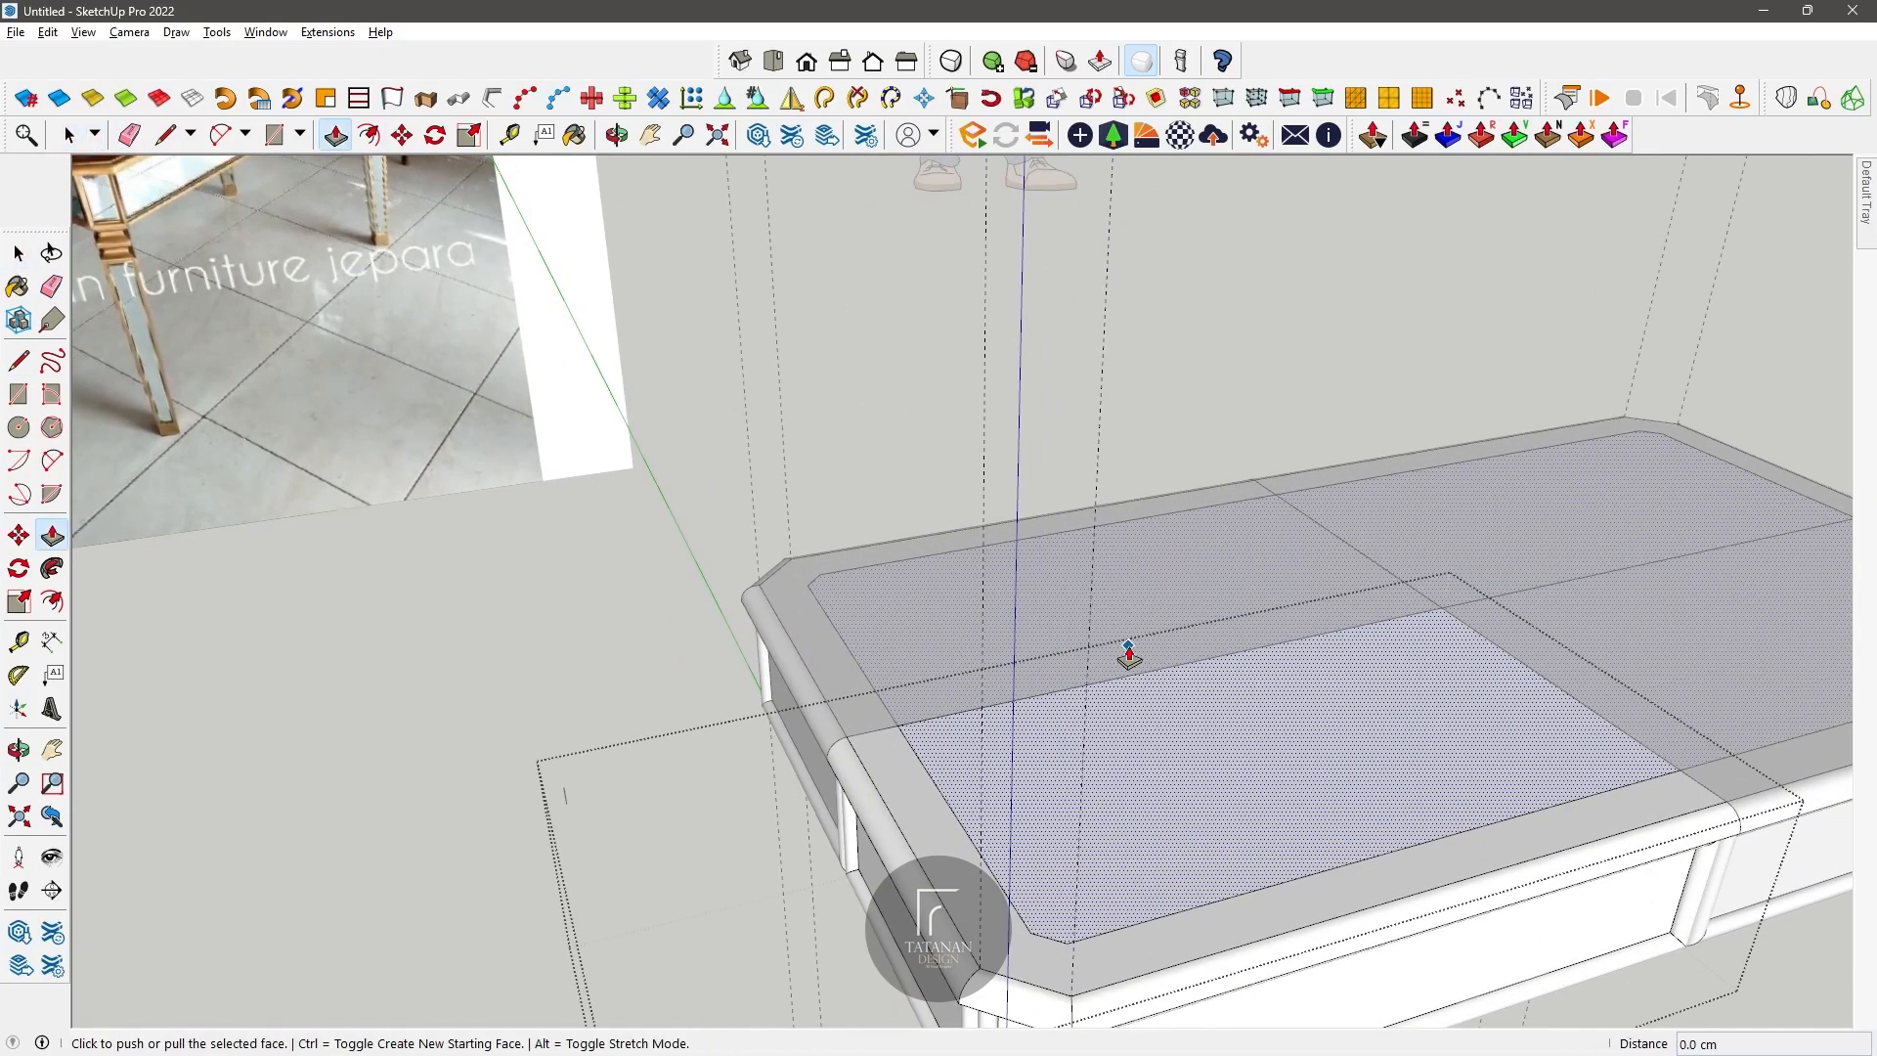
{"action": "scroll", "coordinate": [1372, 794], "scroll_direction": "up", "scroll_amount": 2}
{"action": "left_click", "coordinate": [1196, 740]}
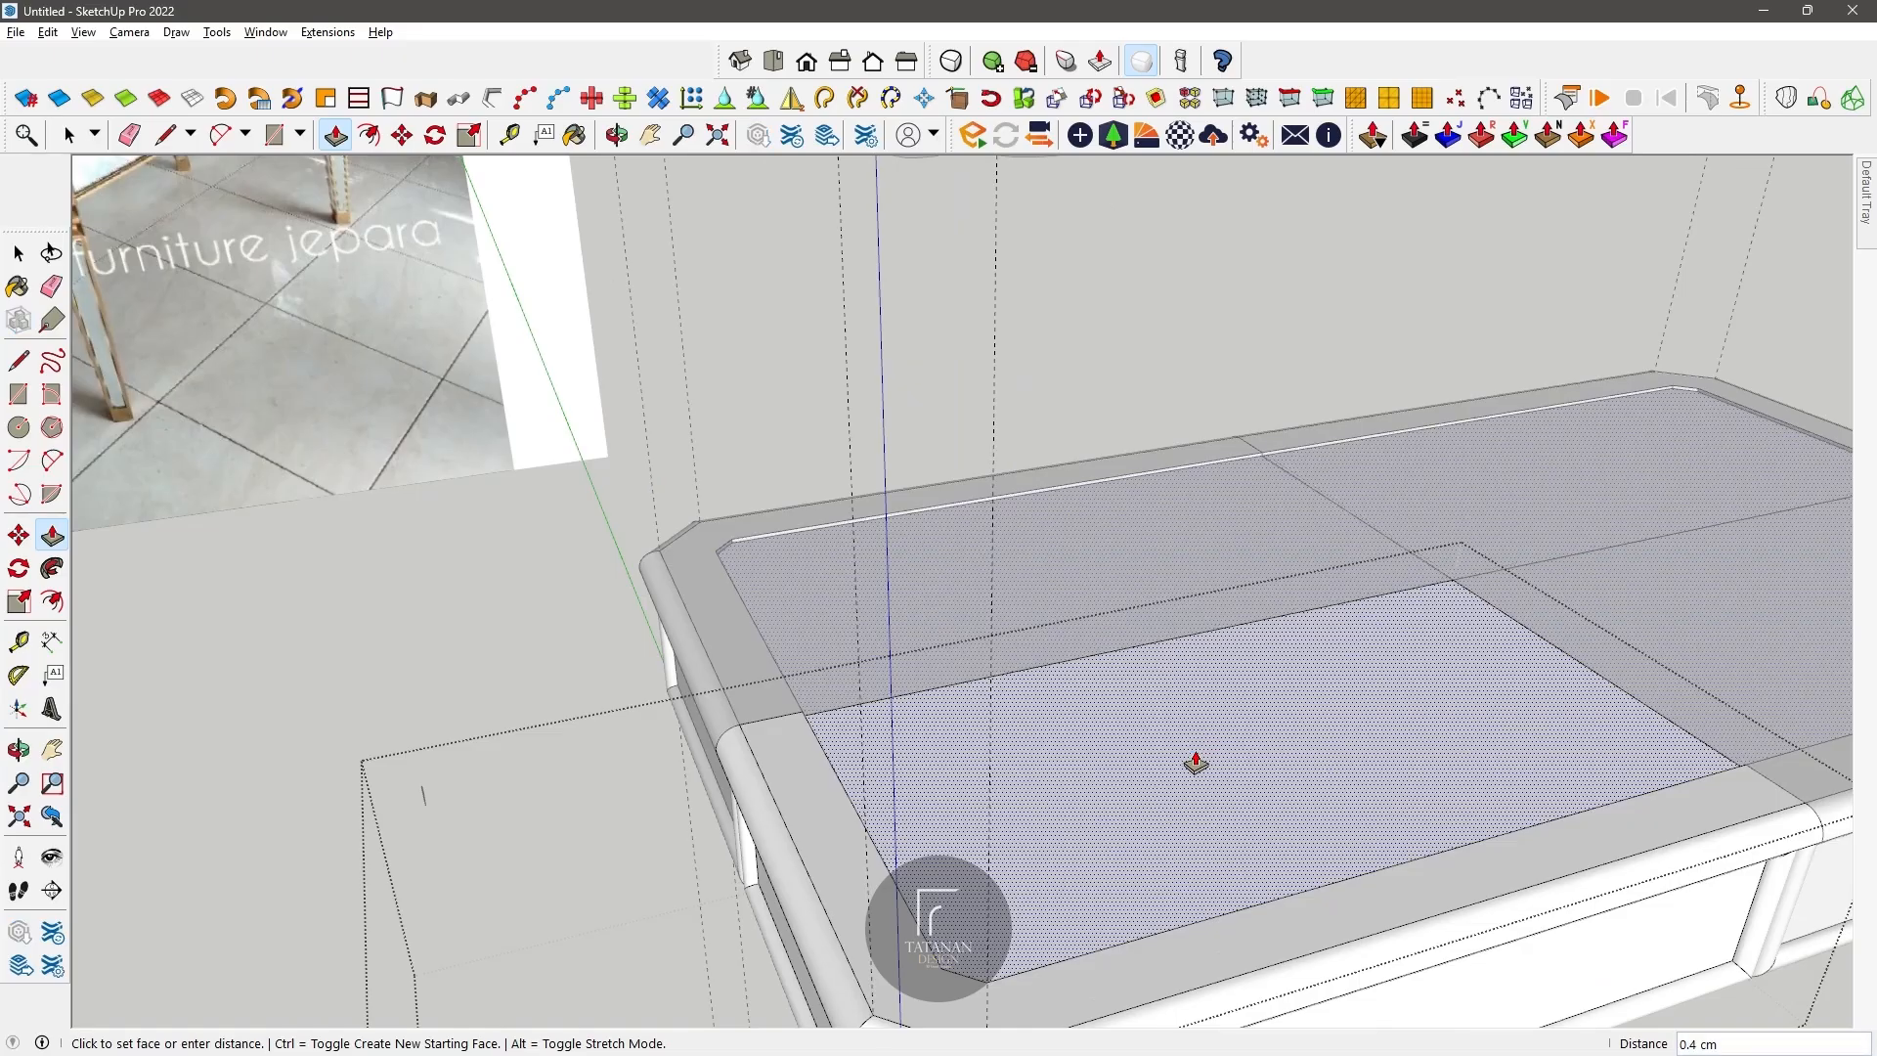
{"action": "left_click", "coordinate": [1196, 764]}
{"action": "scroll", "coordinate": [902, 582], "scroll_direction": "down", "scroll_amount": 5}
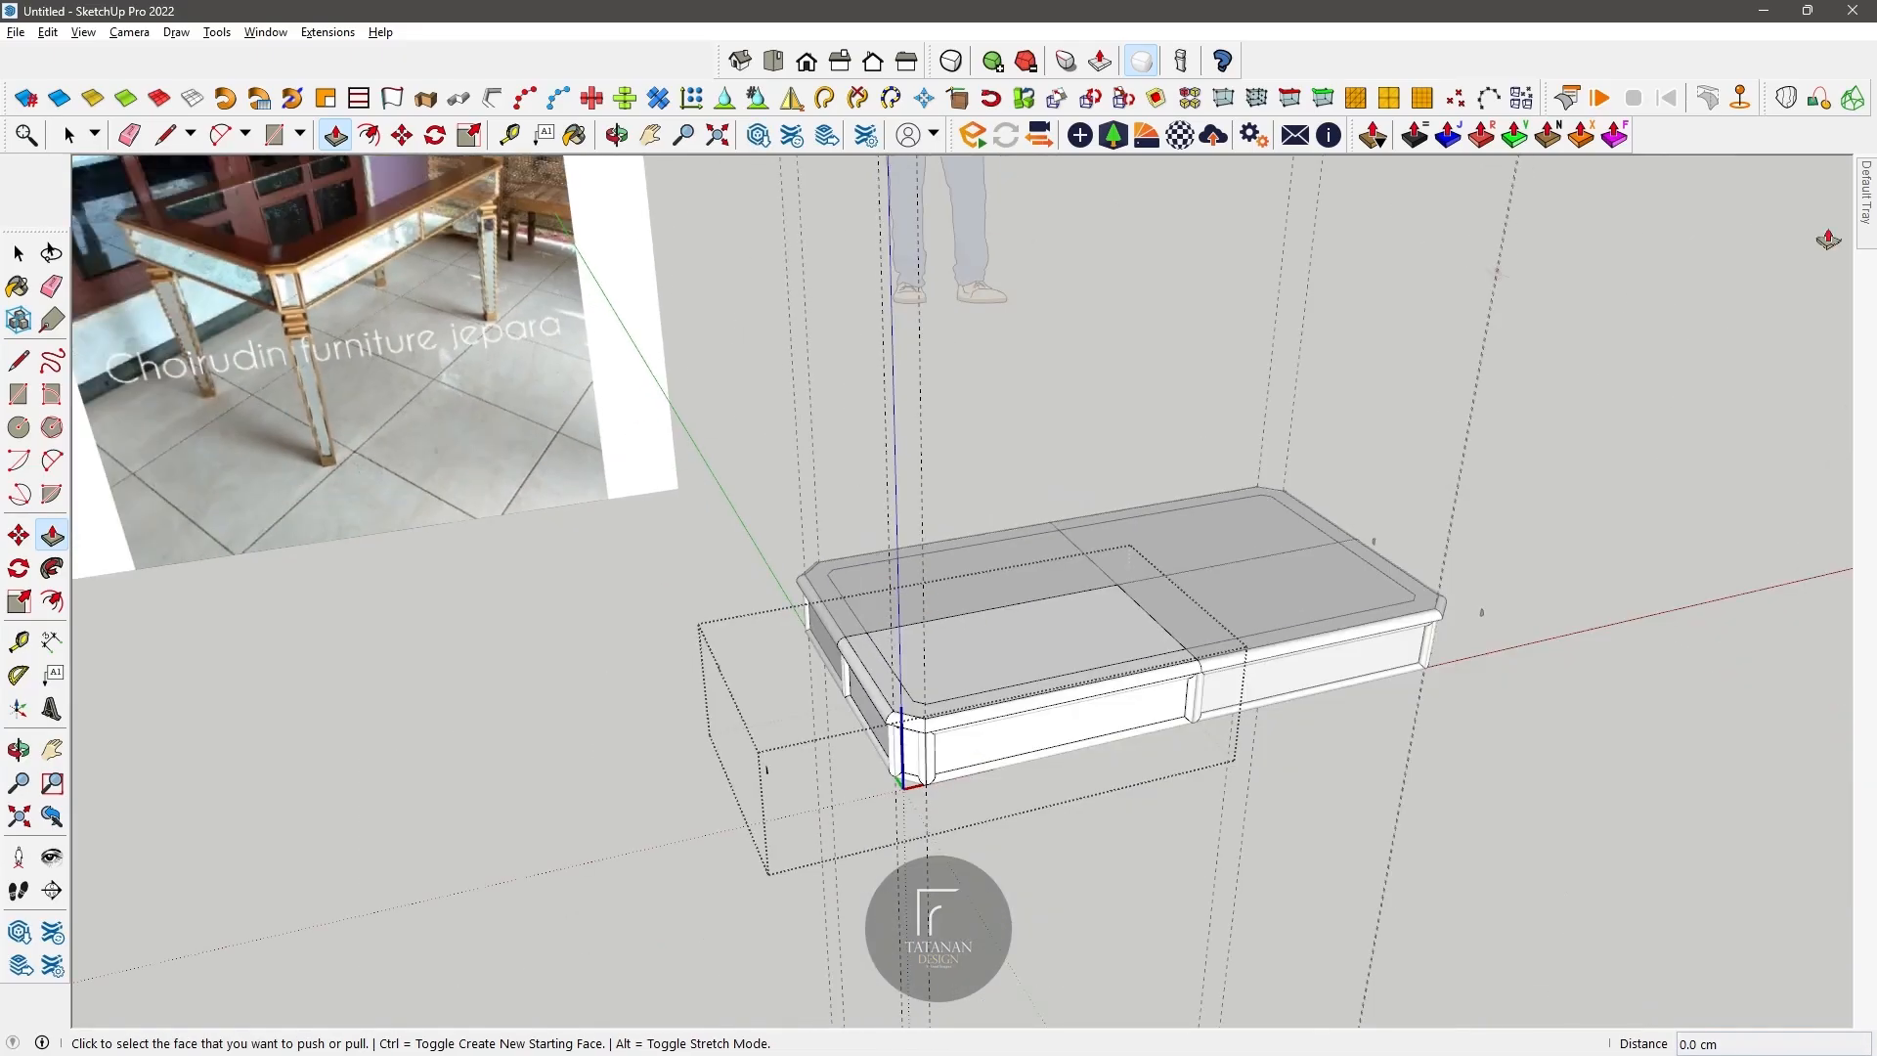
Step: Paint the recessed tabletop and the framed side panels with a grey material from the Glass and Mirrors collection
{"action": "mouse_move", "coordinate": [1866, 205]}
{"action": "left_click", "coordinate": [1758, 503]}
{"action": "scroll", "coordinate": [1727, 626], "scroll_direction": "up", "scroll_amount": 2}
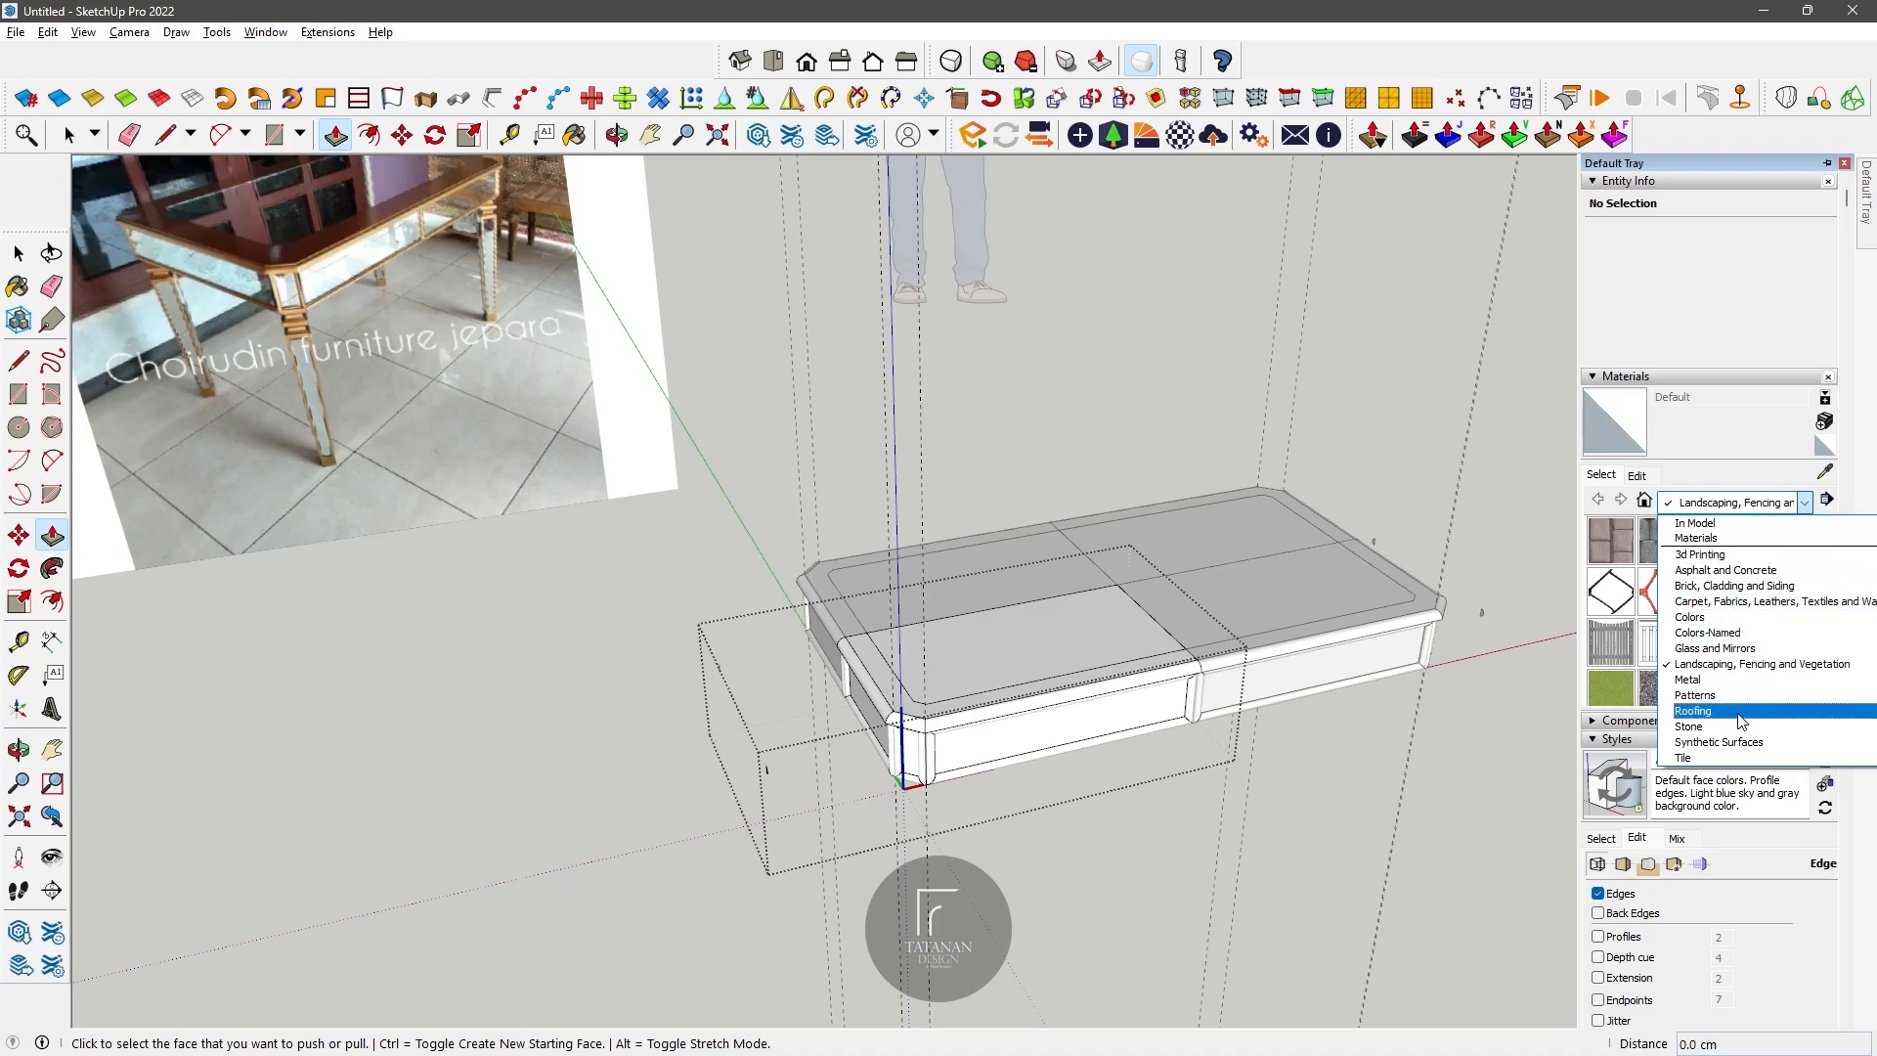
{"action": "left_click", "coordinate": [1716, 648]}
{"action": "left_click", "coordinate": [1652, 556]}
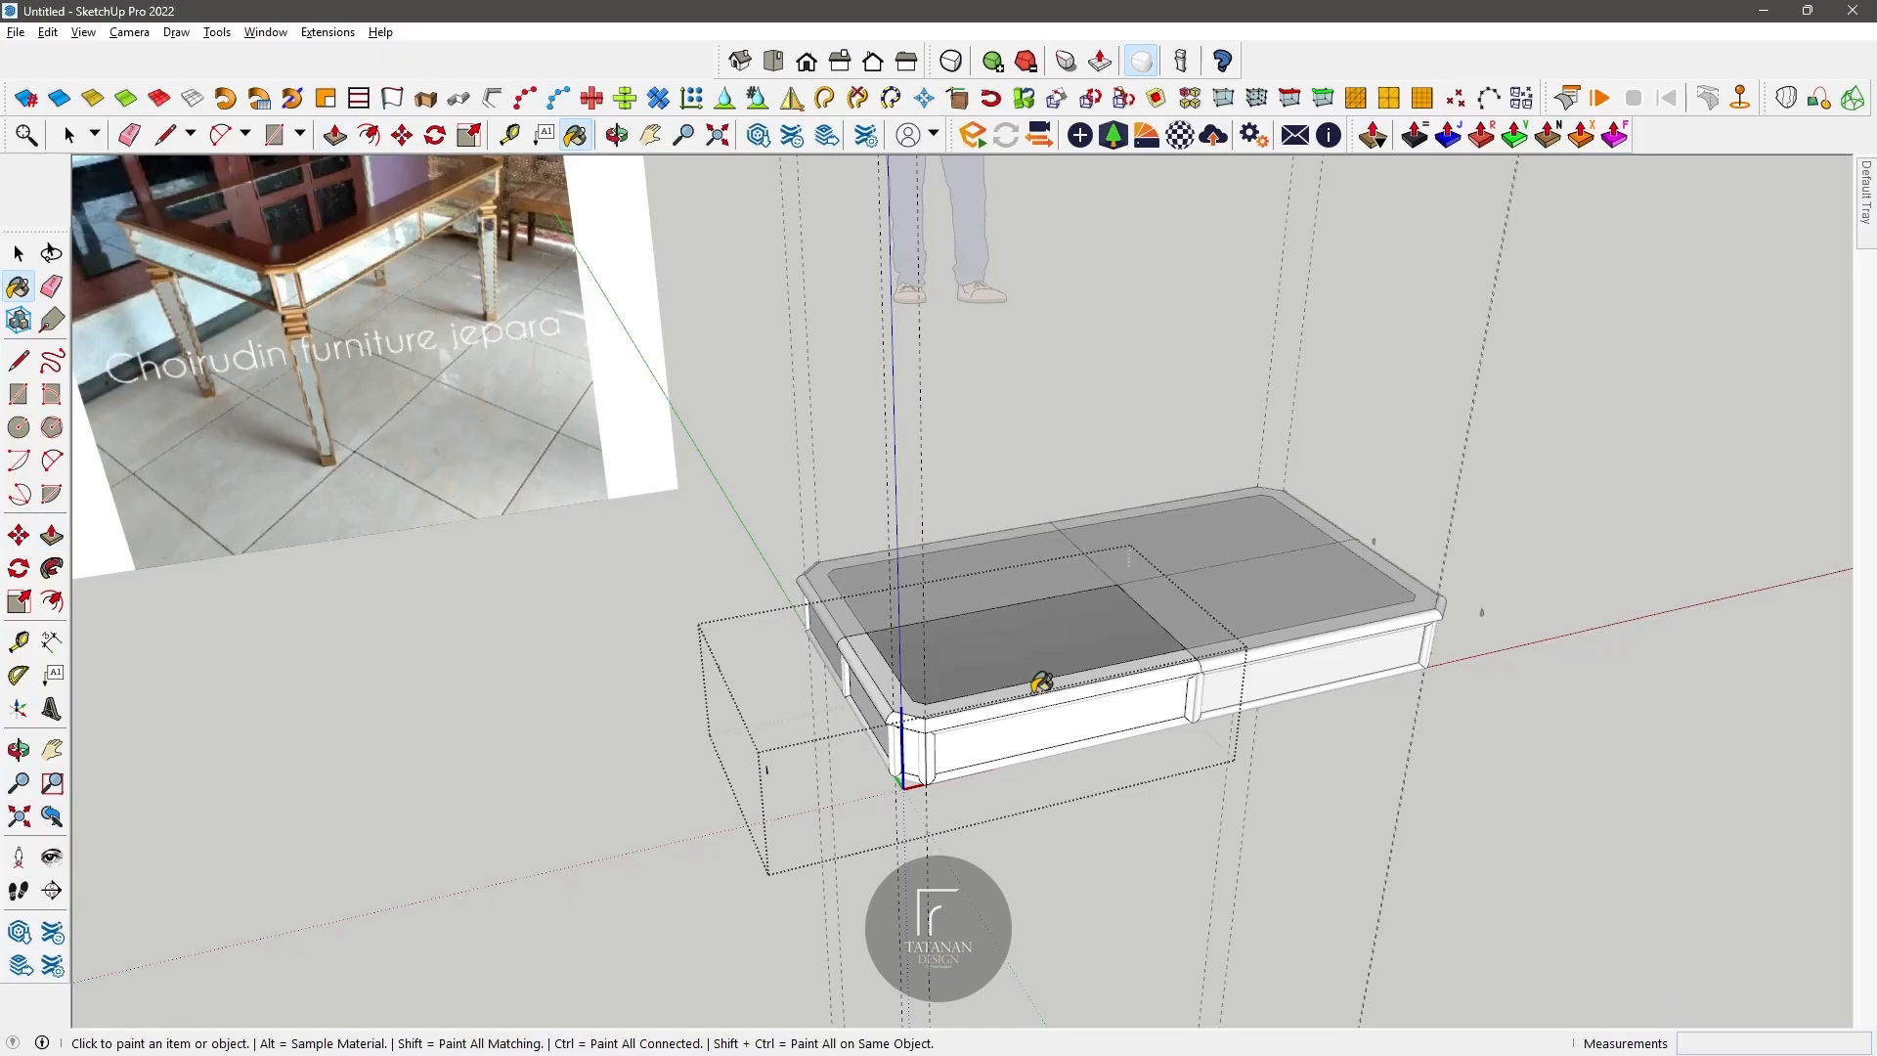
{"action": "scroll", "coordinate": [1039, 658], "scroll_direction": "down", "scroll_amount": 5}
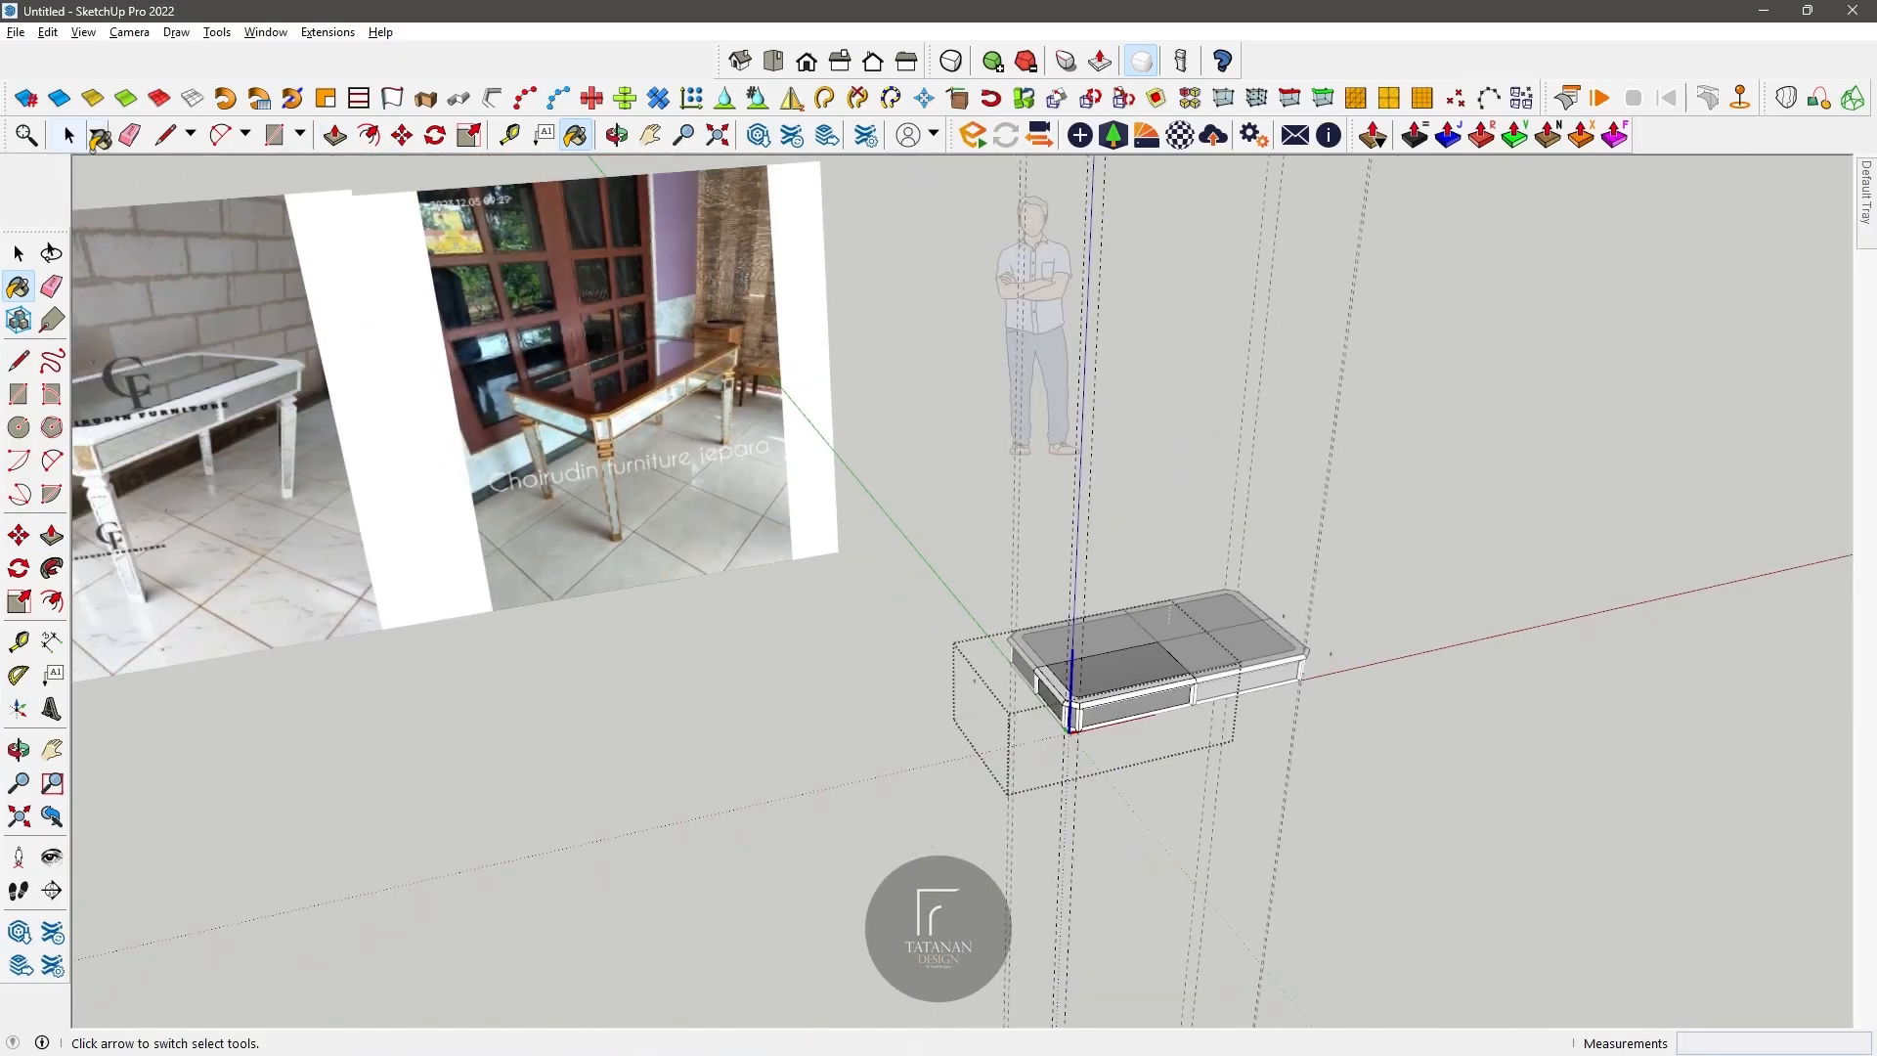
Step: Finish editing the quarter component
{"action": "key", "text": "space"}
{"action": "scroll", "coordinate": [918, 636], "scroll_direction": "up", "scroll_amount": 5}
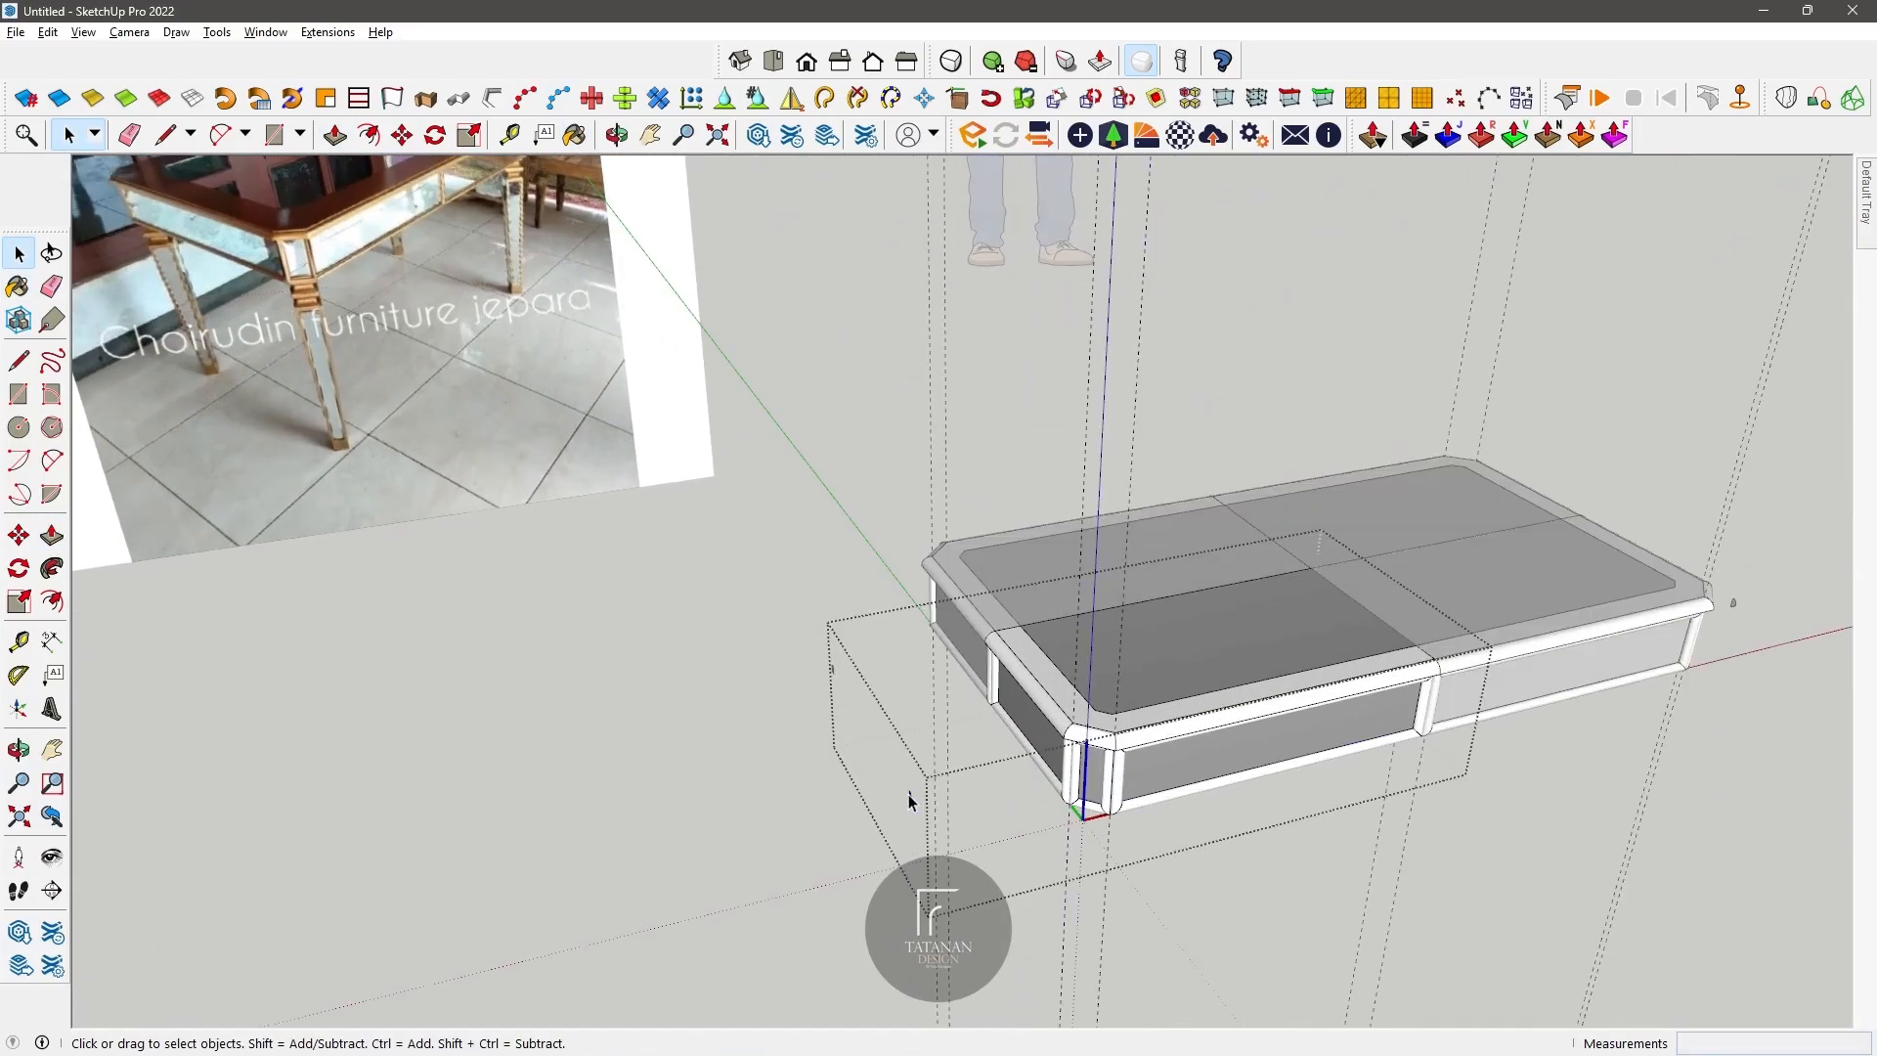
{"action": "left_click", "coordinate": [876, 835]}
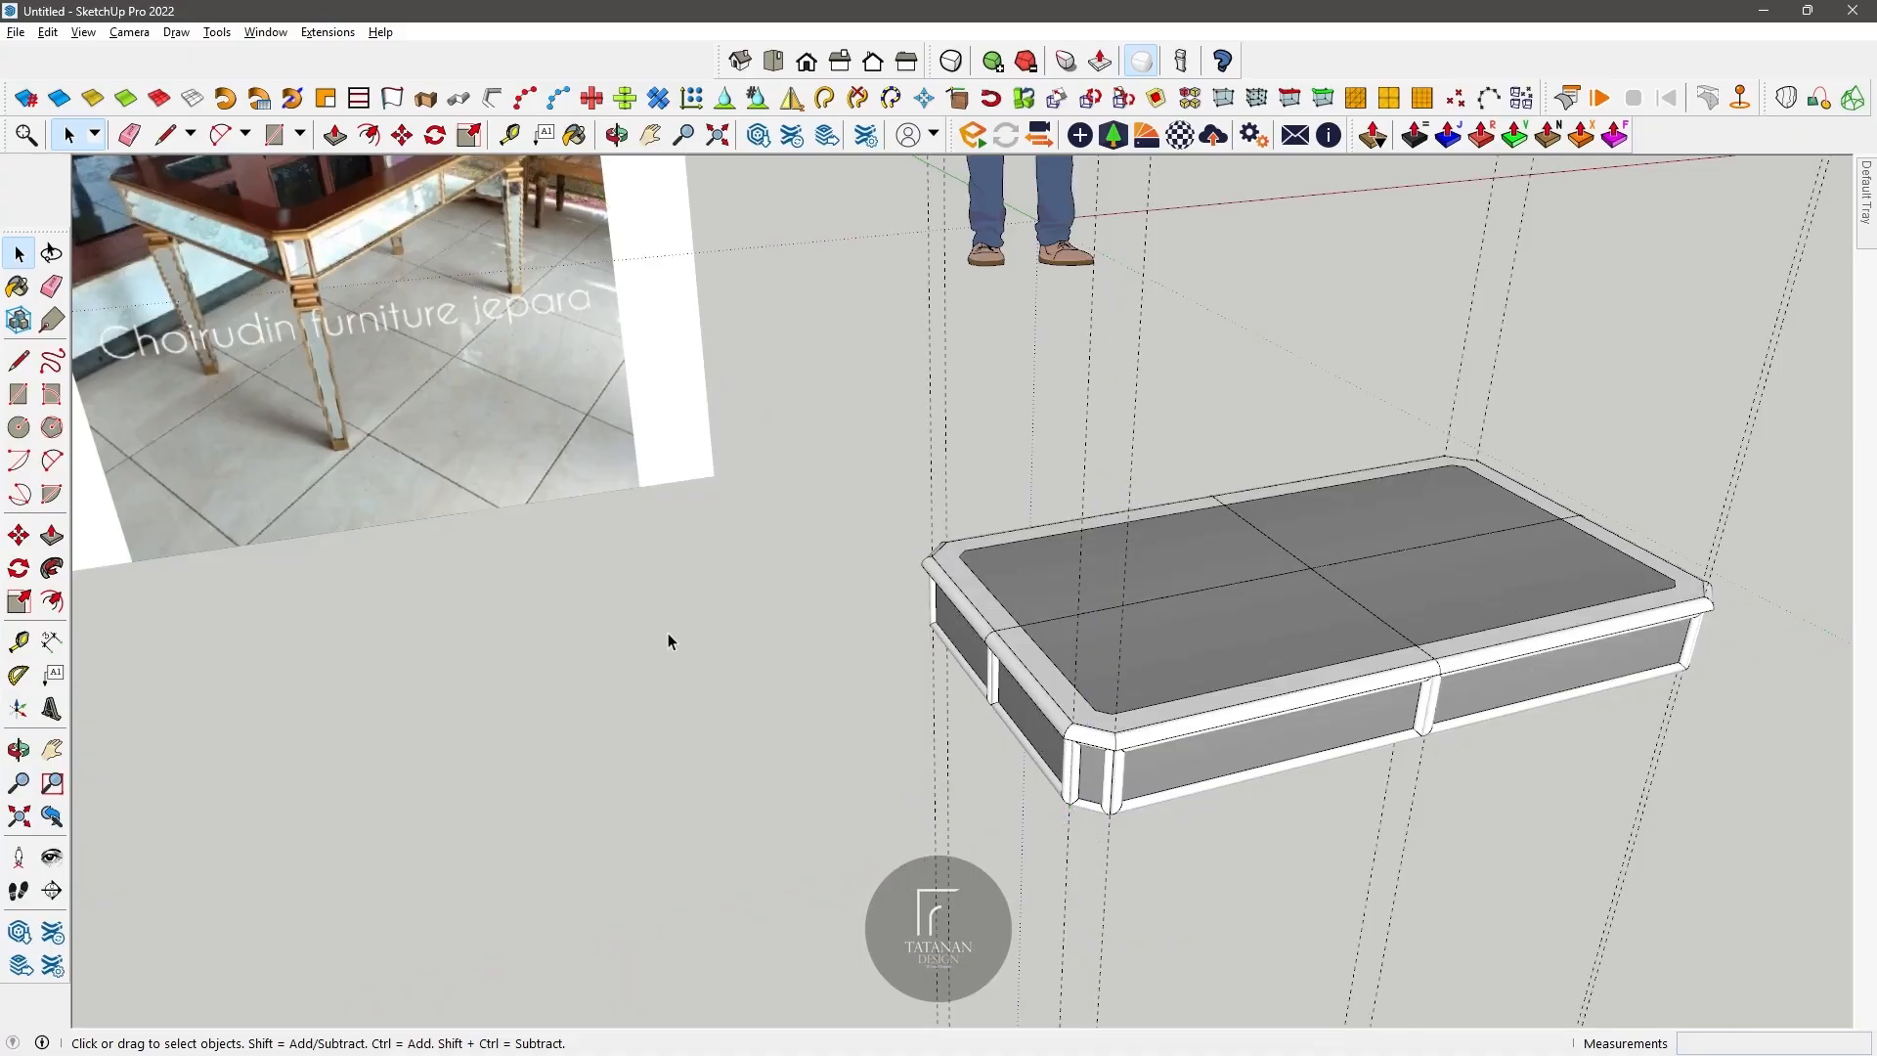
Step: Reopen the quarter component for editing from below and select its underside face
{"action": "middle_click_drag", "start_coordinate": [1106, 687], "coordinate": [1151, 432]}
{"action": "scroll", "coordinate": [1054, 685], "scroll_direction": "down", "scroll_amount": 2}
{"action": "scroll", "coordinate": [1056, 689], "scroll_direction": "up", "scroll_amount": 6}
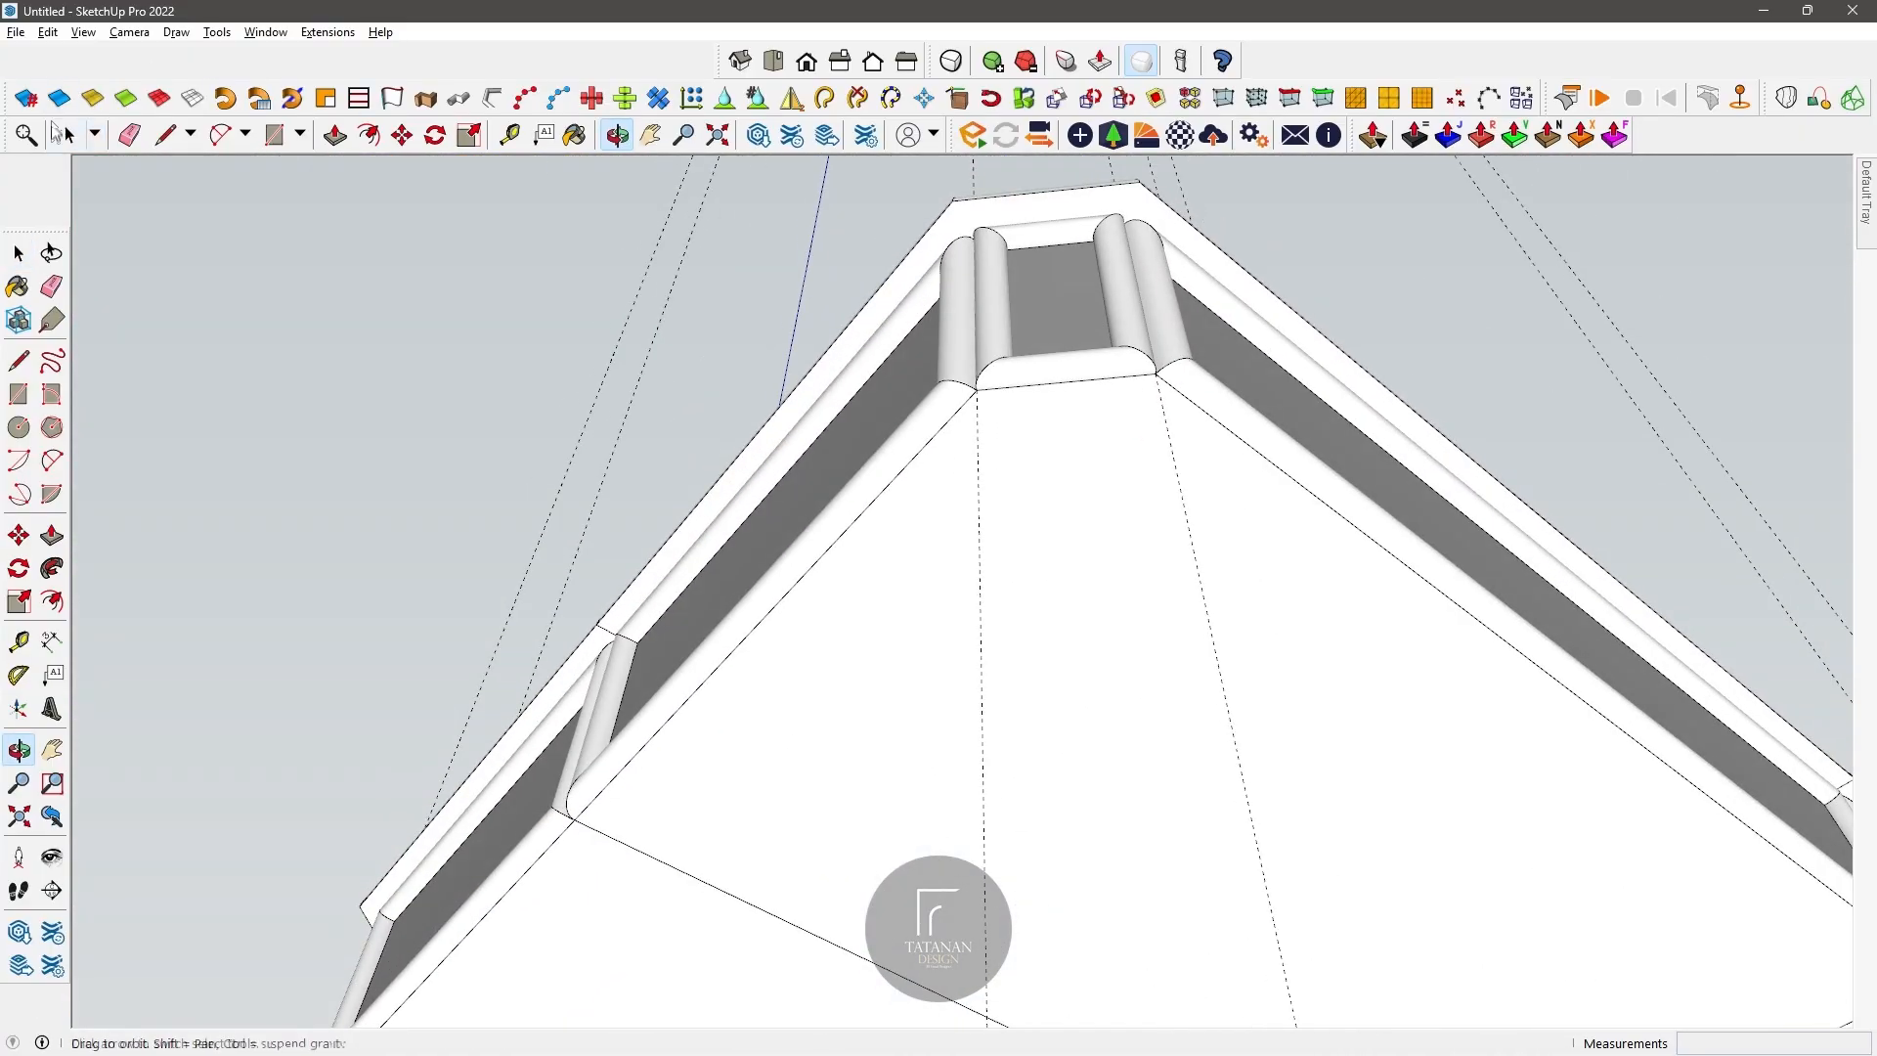
{"action": "triple_click", "coordinate": [1081, 442]}
{"action": "left_click", "coordinate": [1056, 443]}
{"action": "scroll", "coordinate": [1023, 444], "scroll_direction": "down", "scroll_amount": 3}
{"action": "scroll", "coordinate": [1023, 446], "scroll_direction": "up", "scroll_amount": 3}
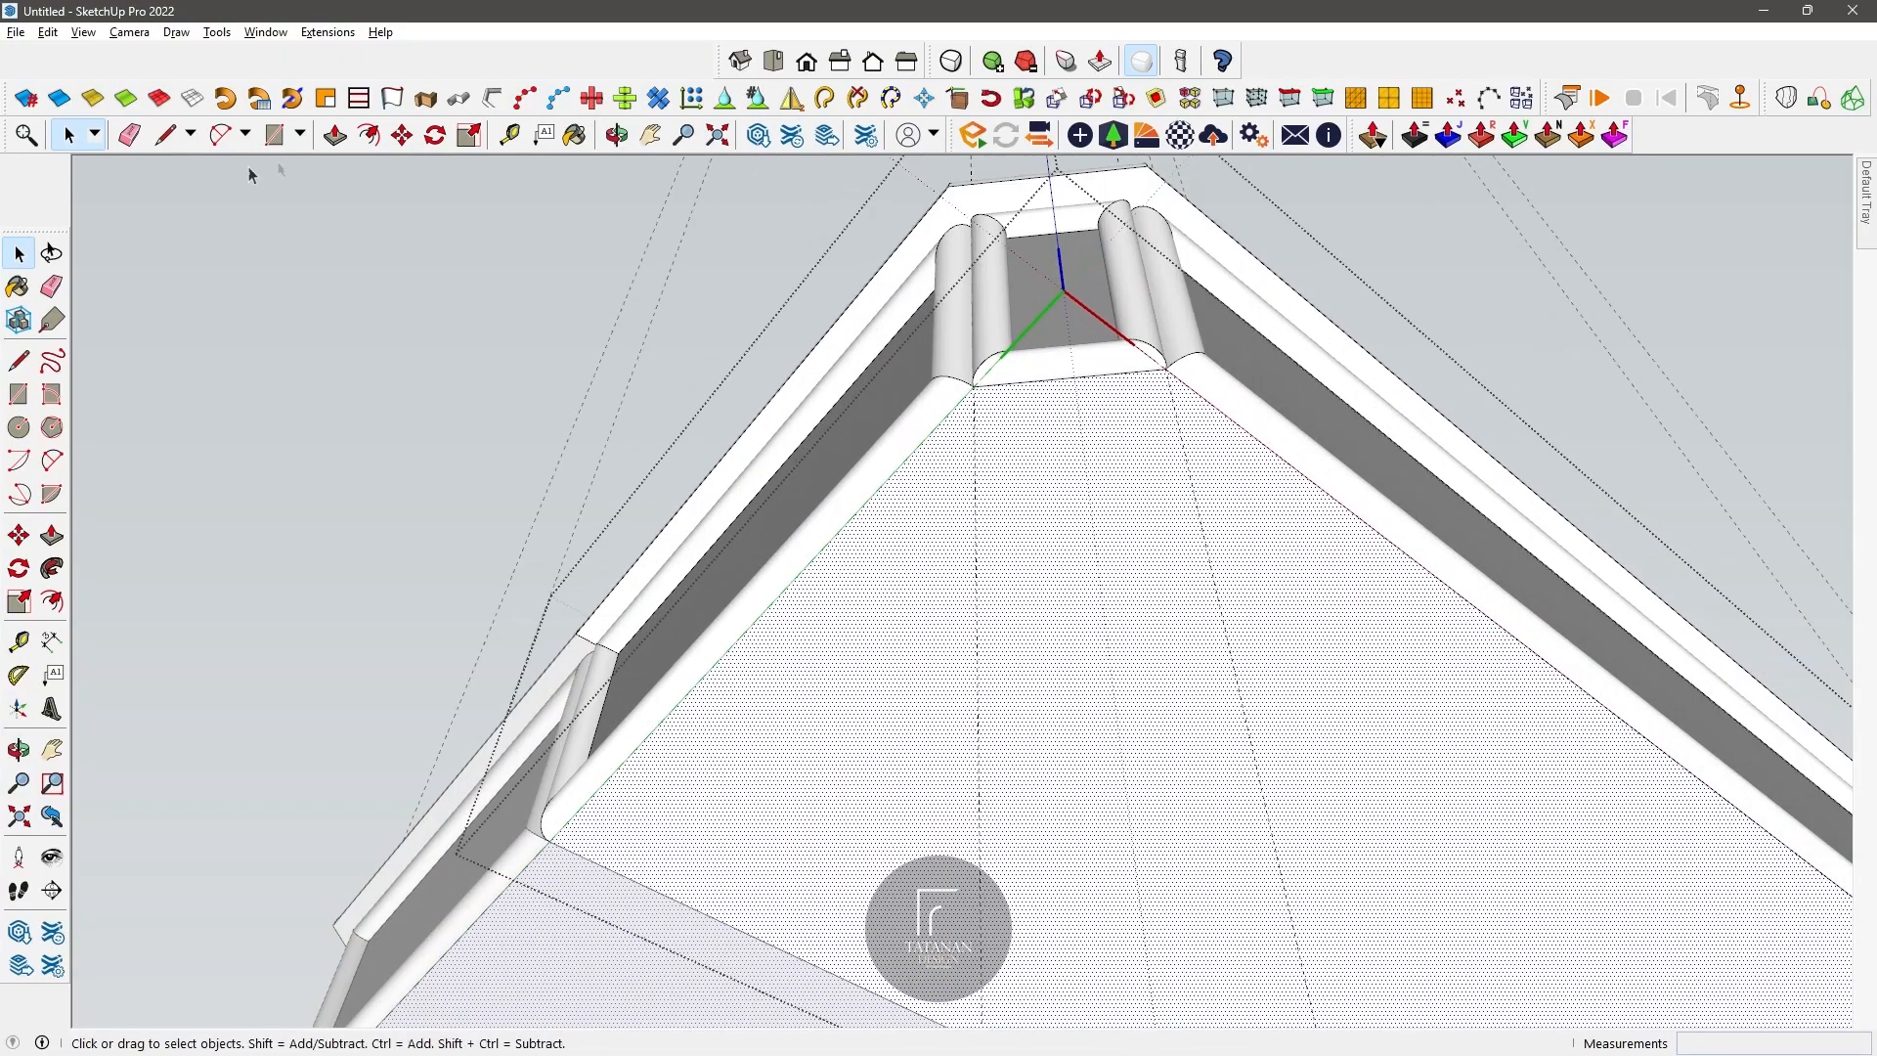
Step: Measure across the underside from the guide at the chamfered corner
{"action": "left_click", "coordinate": [510, 134]}
{"action": "scroll", "coordinate": [968, 386], "scroll_direction": "up", "scroll_amount": 3}
{"action": "left_click", "coordinate": [957, 441]}
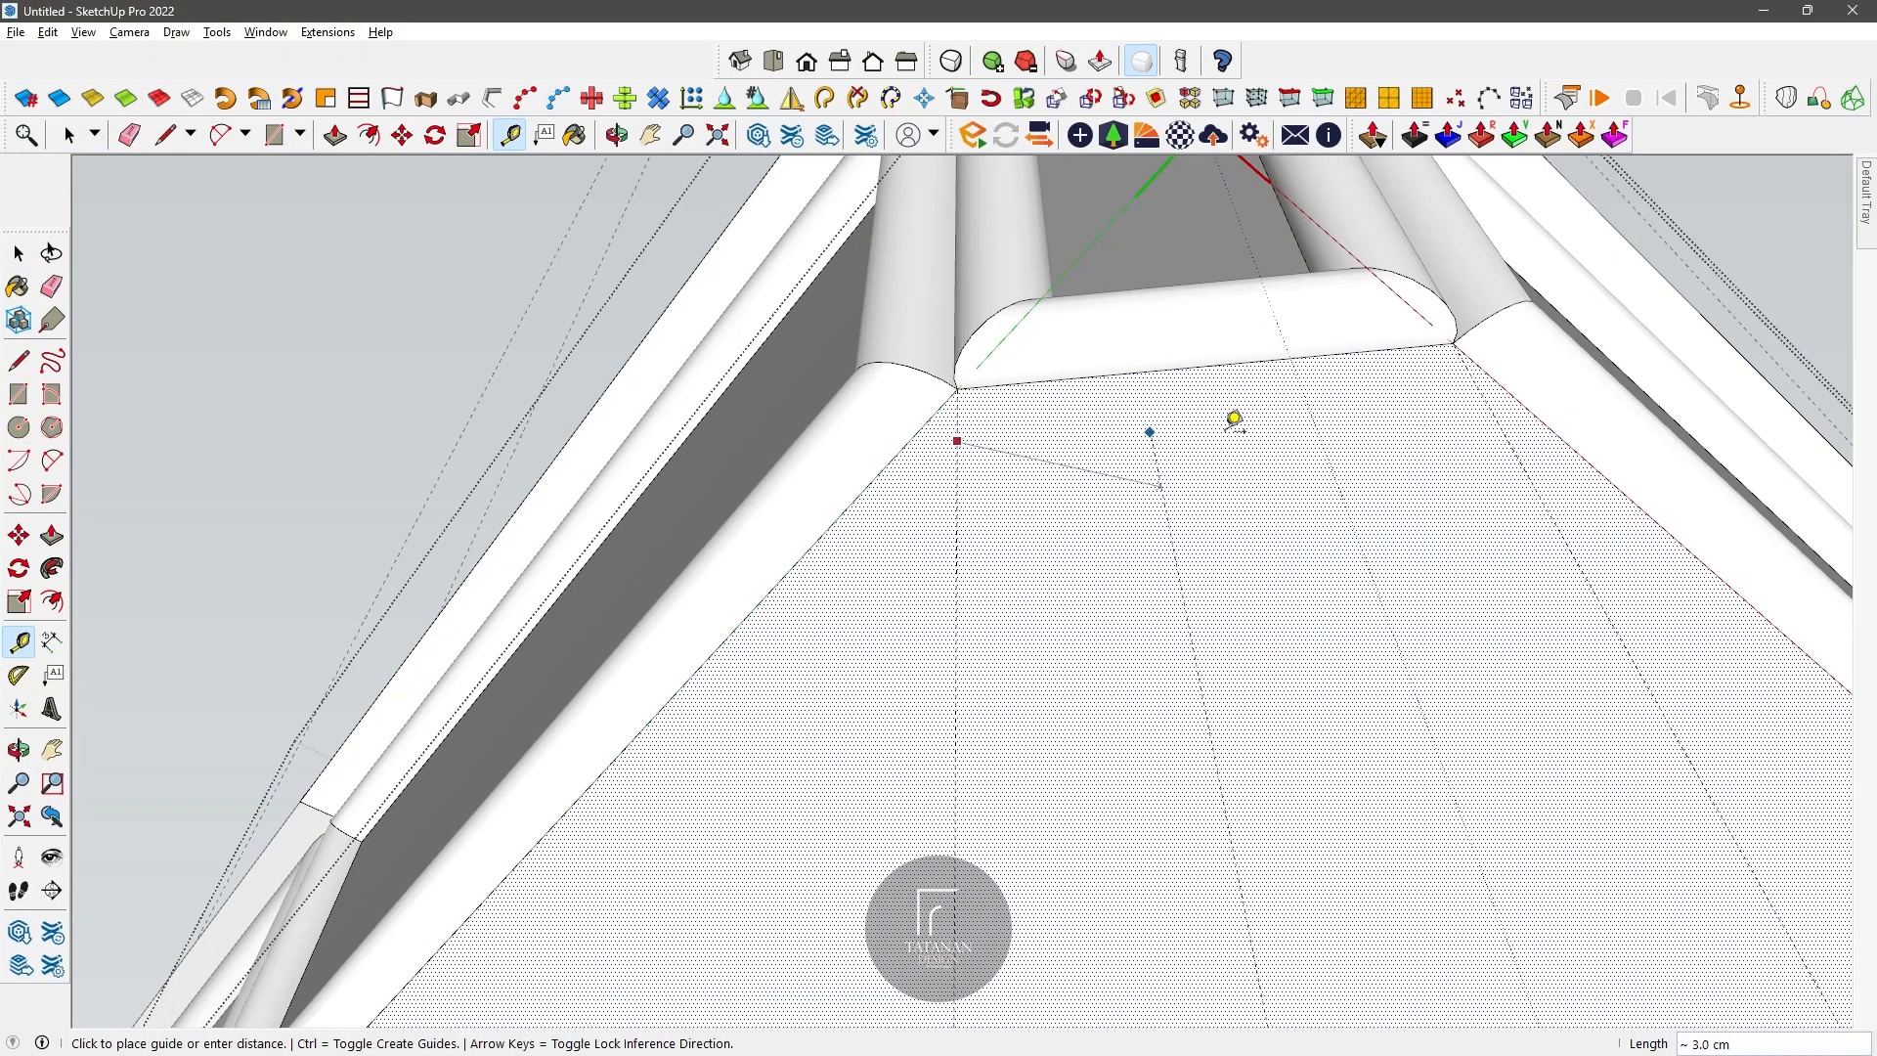
Step: Examine the shape and placement of the table legs in the two reference photos
{"action": "left_click", "coordinate": [617, 135]}
{"action": "scroll", "coordinate": [919, 571], "scroll_direction": "down", "scroll_amount": 8}
{"action": "left_click_drag", "start_coordinate": [917, 572], "coordinate": [826, 612]}
{"action": "left_click_drag", "start_coordinate": [826, 611], "coordinate": [931, 541], "text": "shift"}
{"action": "middle_click_drag", "start_coordinate": [931, 541], "coordinate": [1152, 541]}
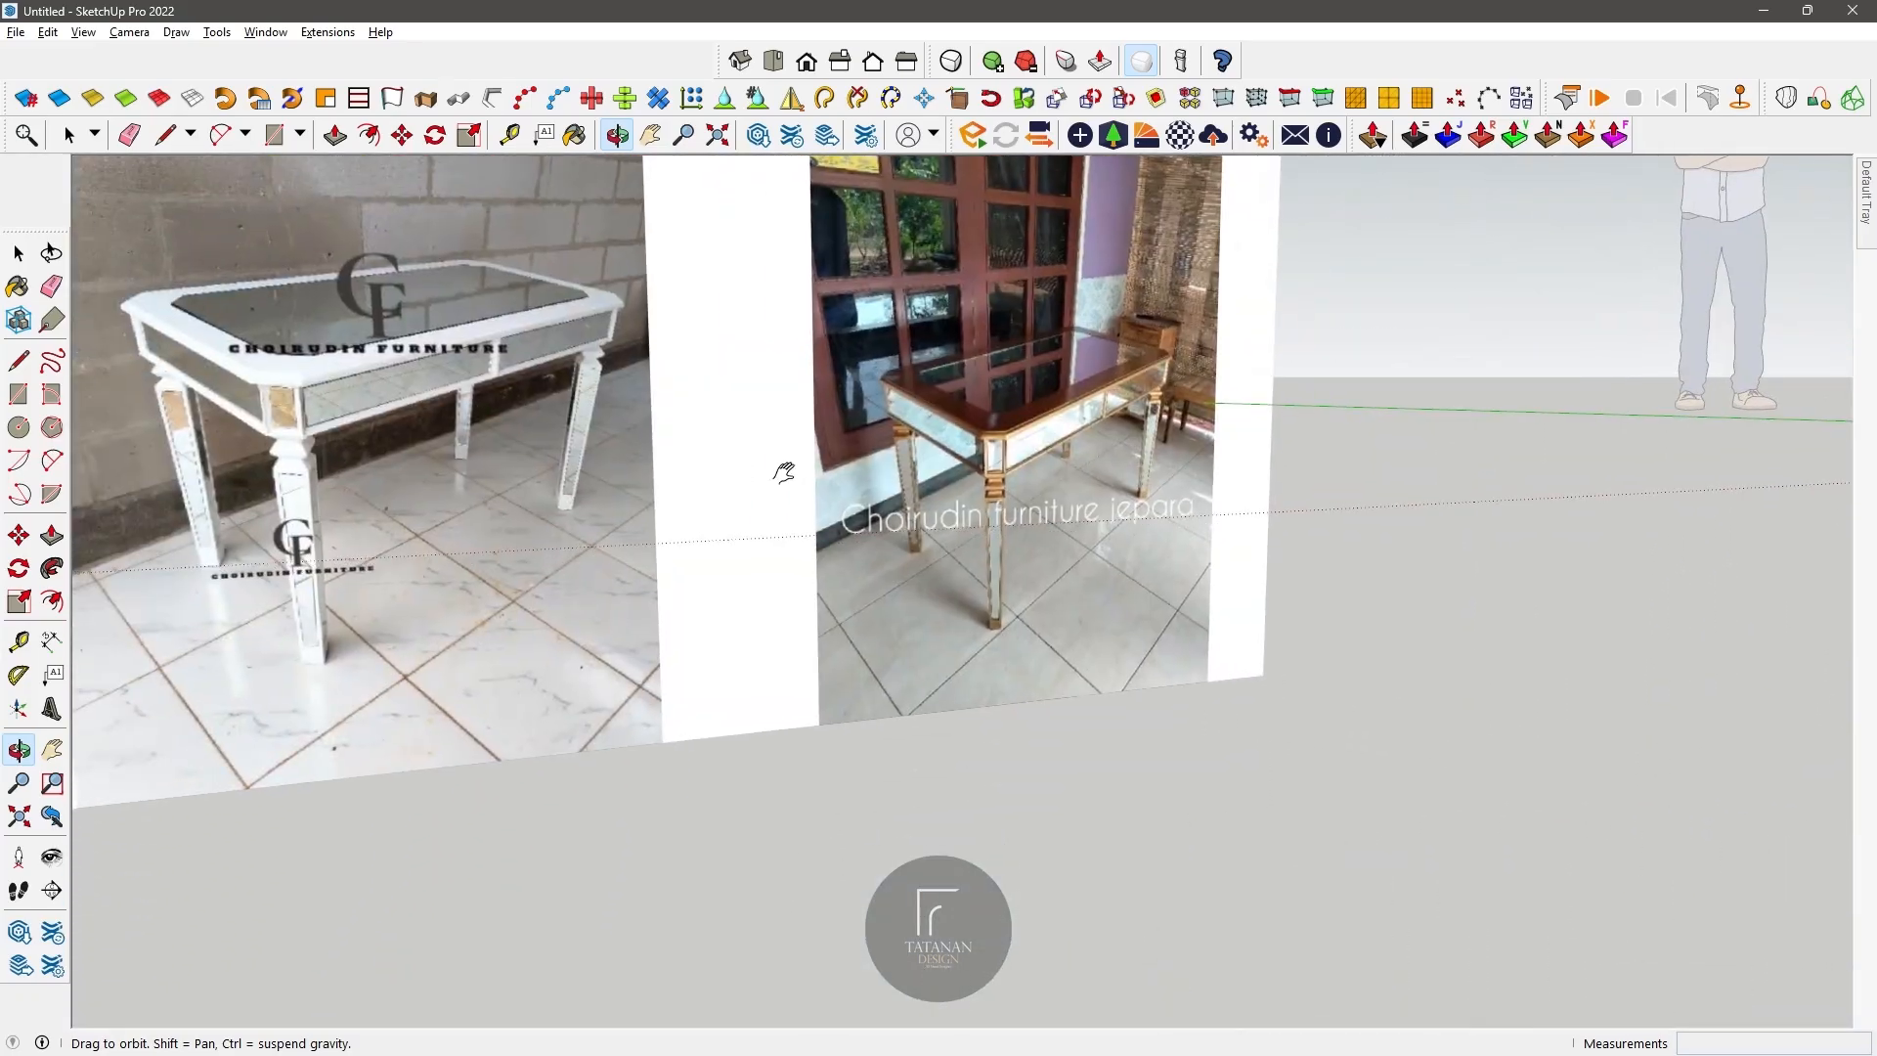
{"action": "middle_click_drag", "start_coordinate": [783, 473], "coordinate": [411, 479], "text": "shift"}
{"action": "scroll", "coordinate": [1106, 537], "scroll_direction": "down", "scroll_amount": 3}
{"action": "scroll", "coordinate": [1134, 460], "scroll_direction": "up", "scroll_amount": 4}
{"action": "middle_click_drag", "start_coordinate": [1124, 440], "coordinate": [994, 562]}
{"action": "scroll", "coordinate": [1186, 599], "scroll_direction": "up", "scroll_amount": 3}
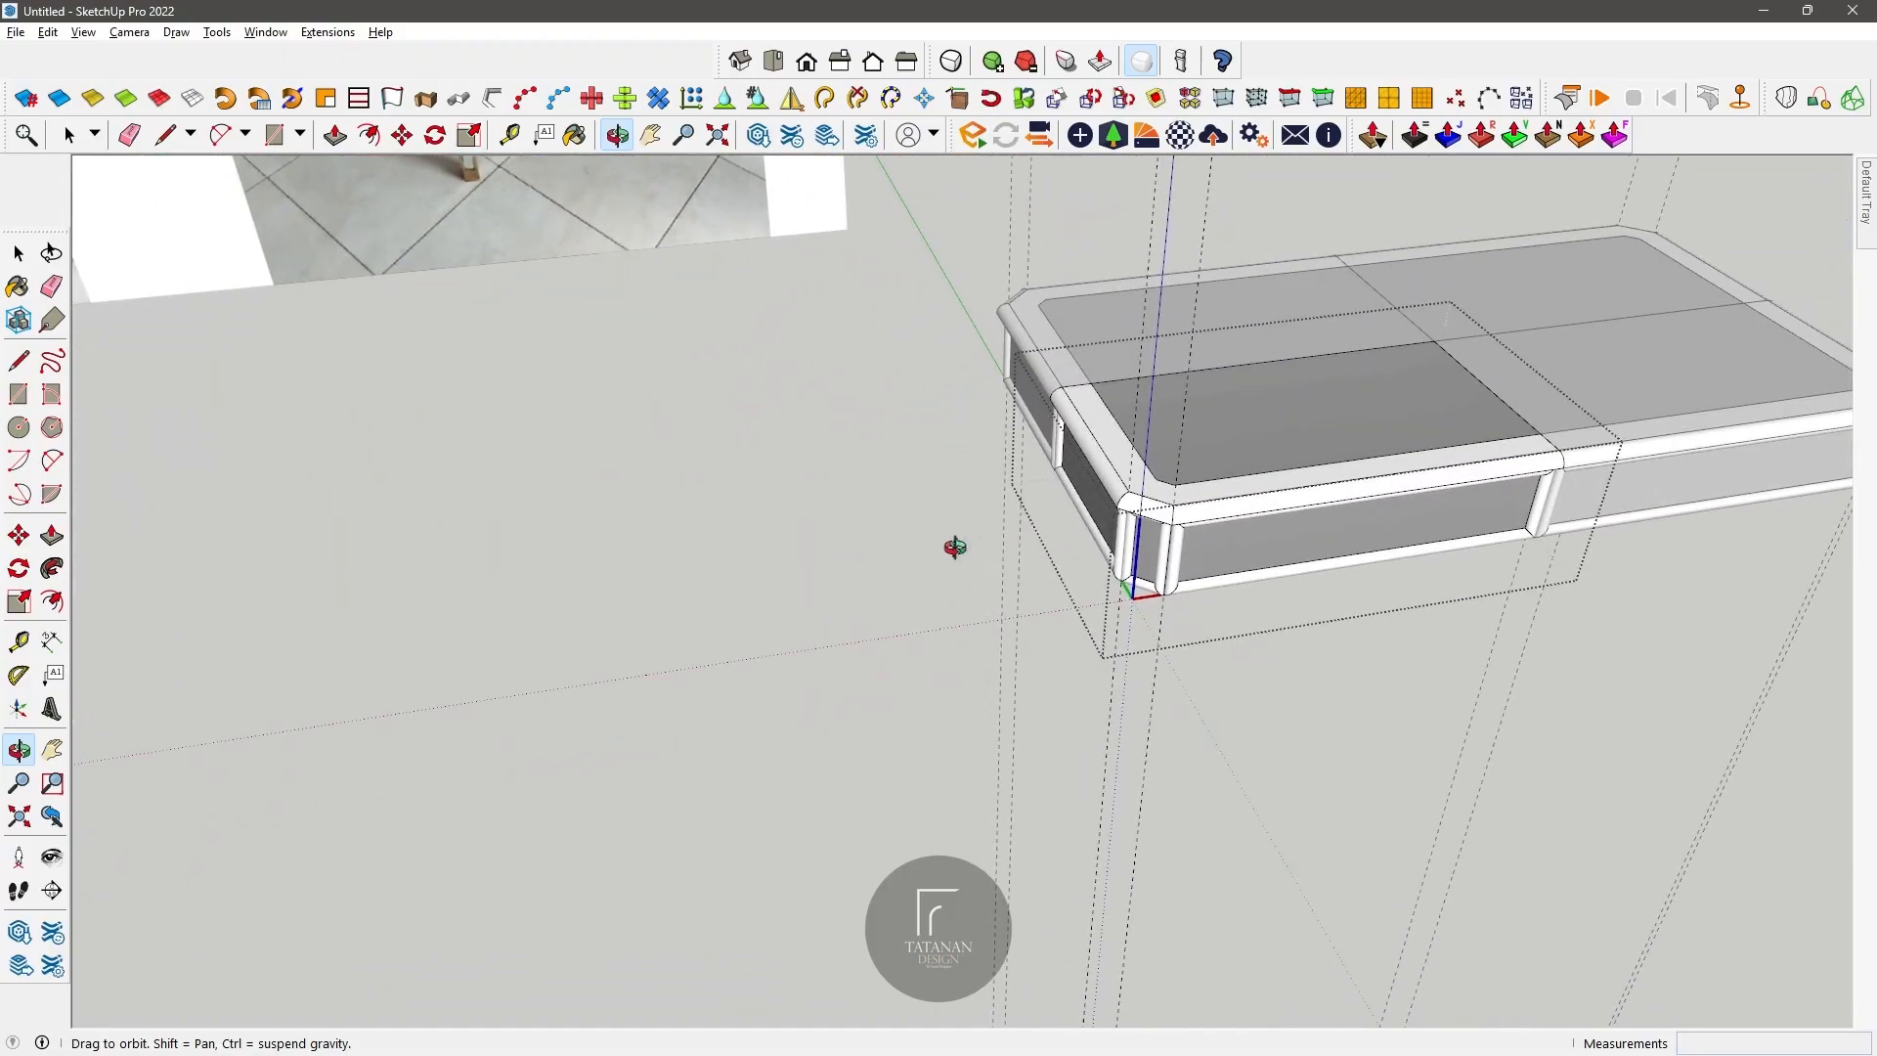
Step: Draw a rectangle with a 7 cm side on the ground in front of the table's chamfered corner
{"action": "left_click", "coordinate": [20, 396]}
{"action": "left_click", "coordinate": [696, 814]}
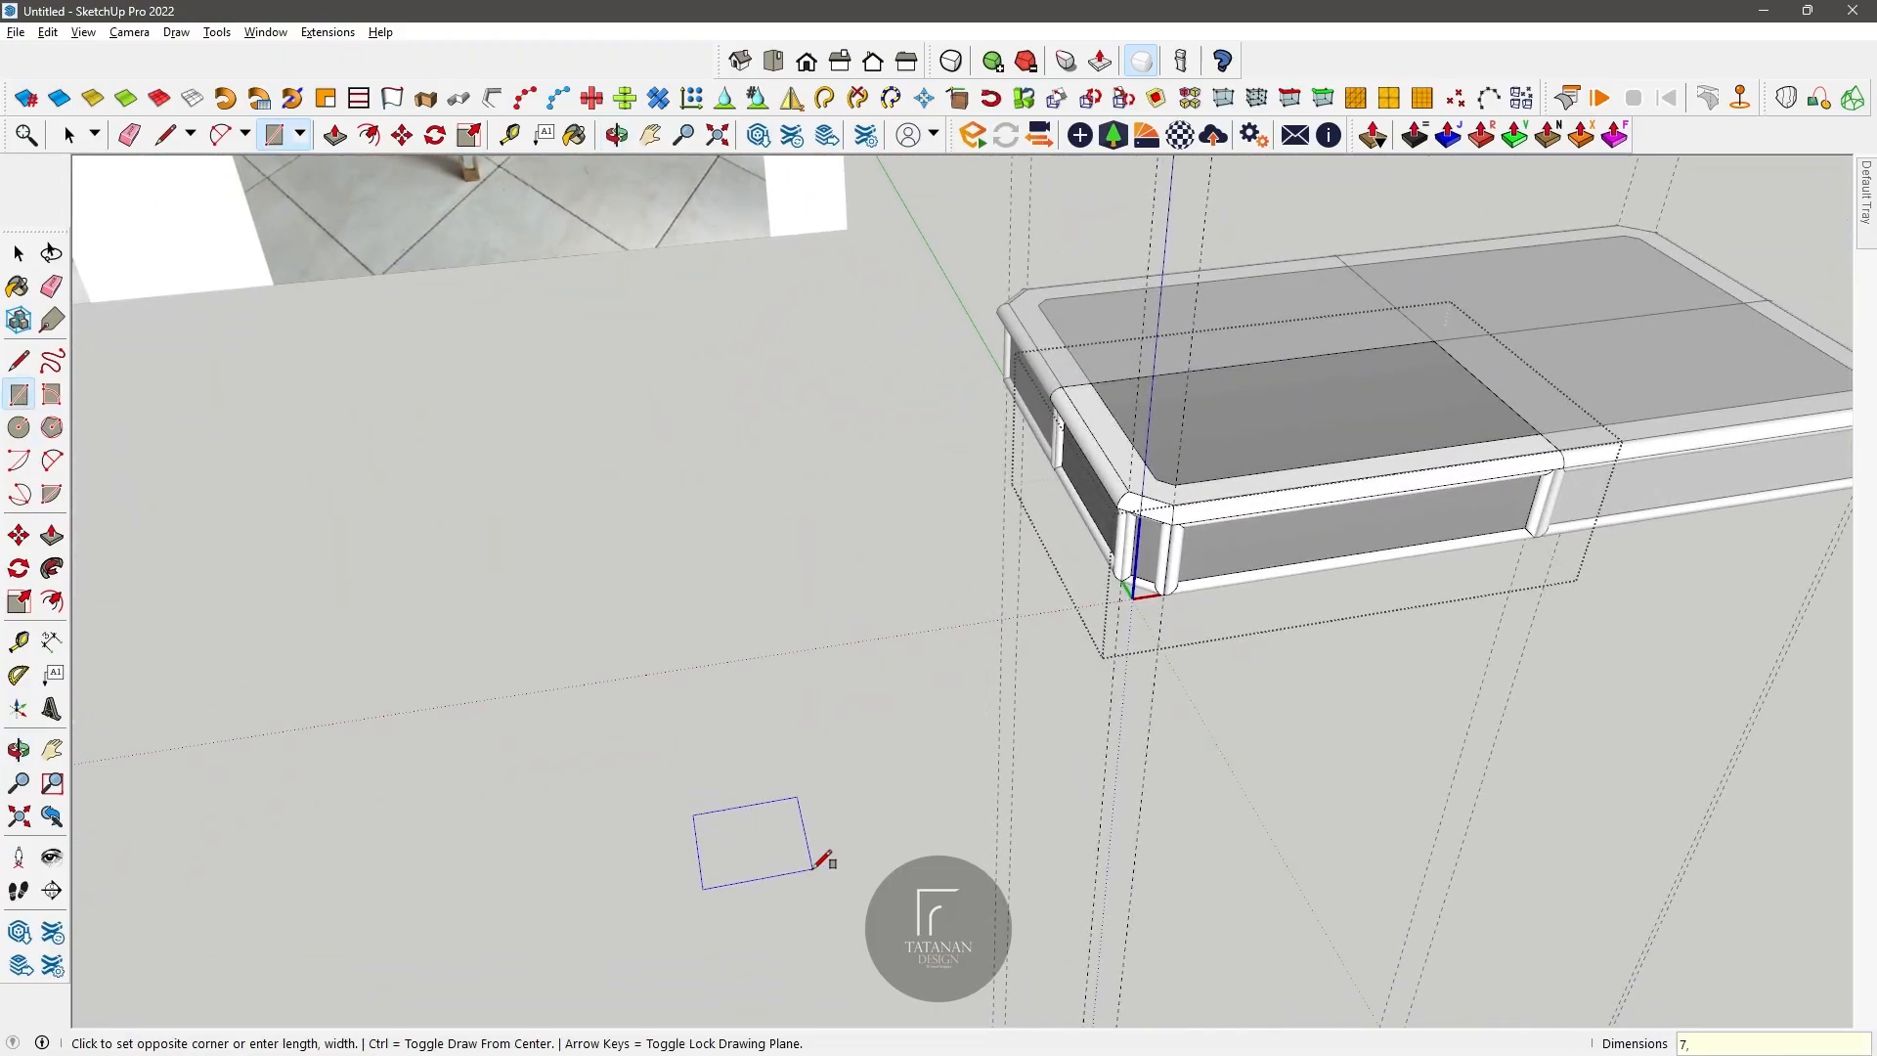
{"action": "key", "text": "Return"}
{"action": "scroll", "coordinate": [616, 813], "scroll_direction": "up", "scroll_amount": 1}
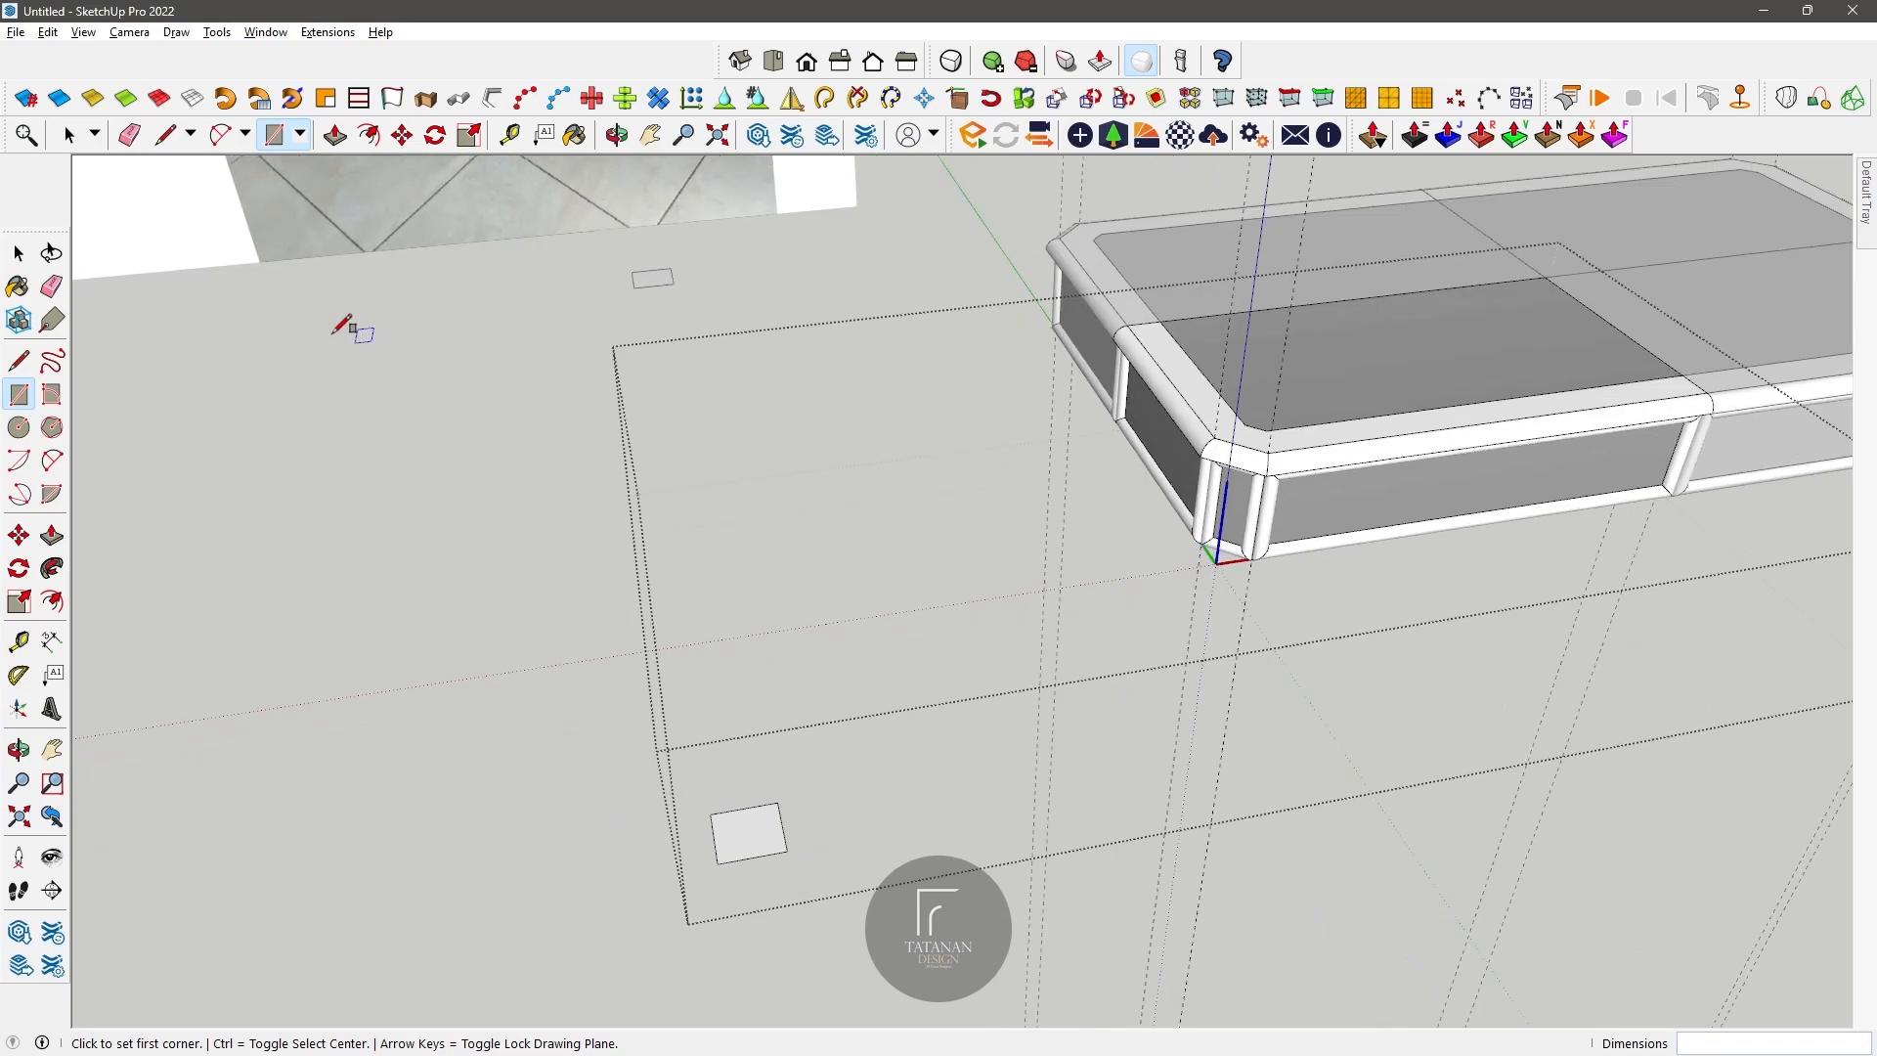
Step: Move the small rectangle closer to the table's chamfered corner
{"action": "key", "text": "space"}
{"action": "left_click", "coordinate": [402, 135]}
{"action": "left_click", "coordinate": [719, 862]}
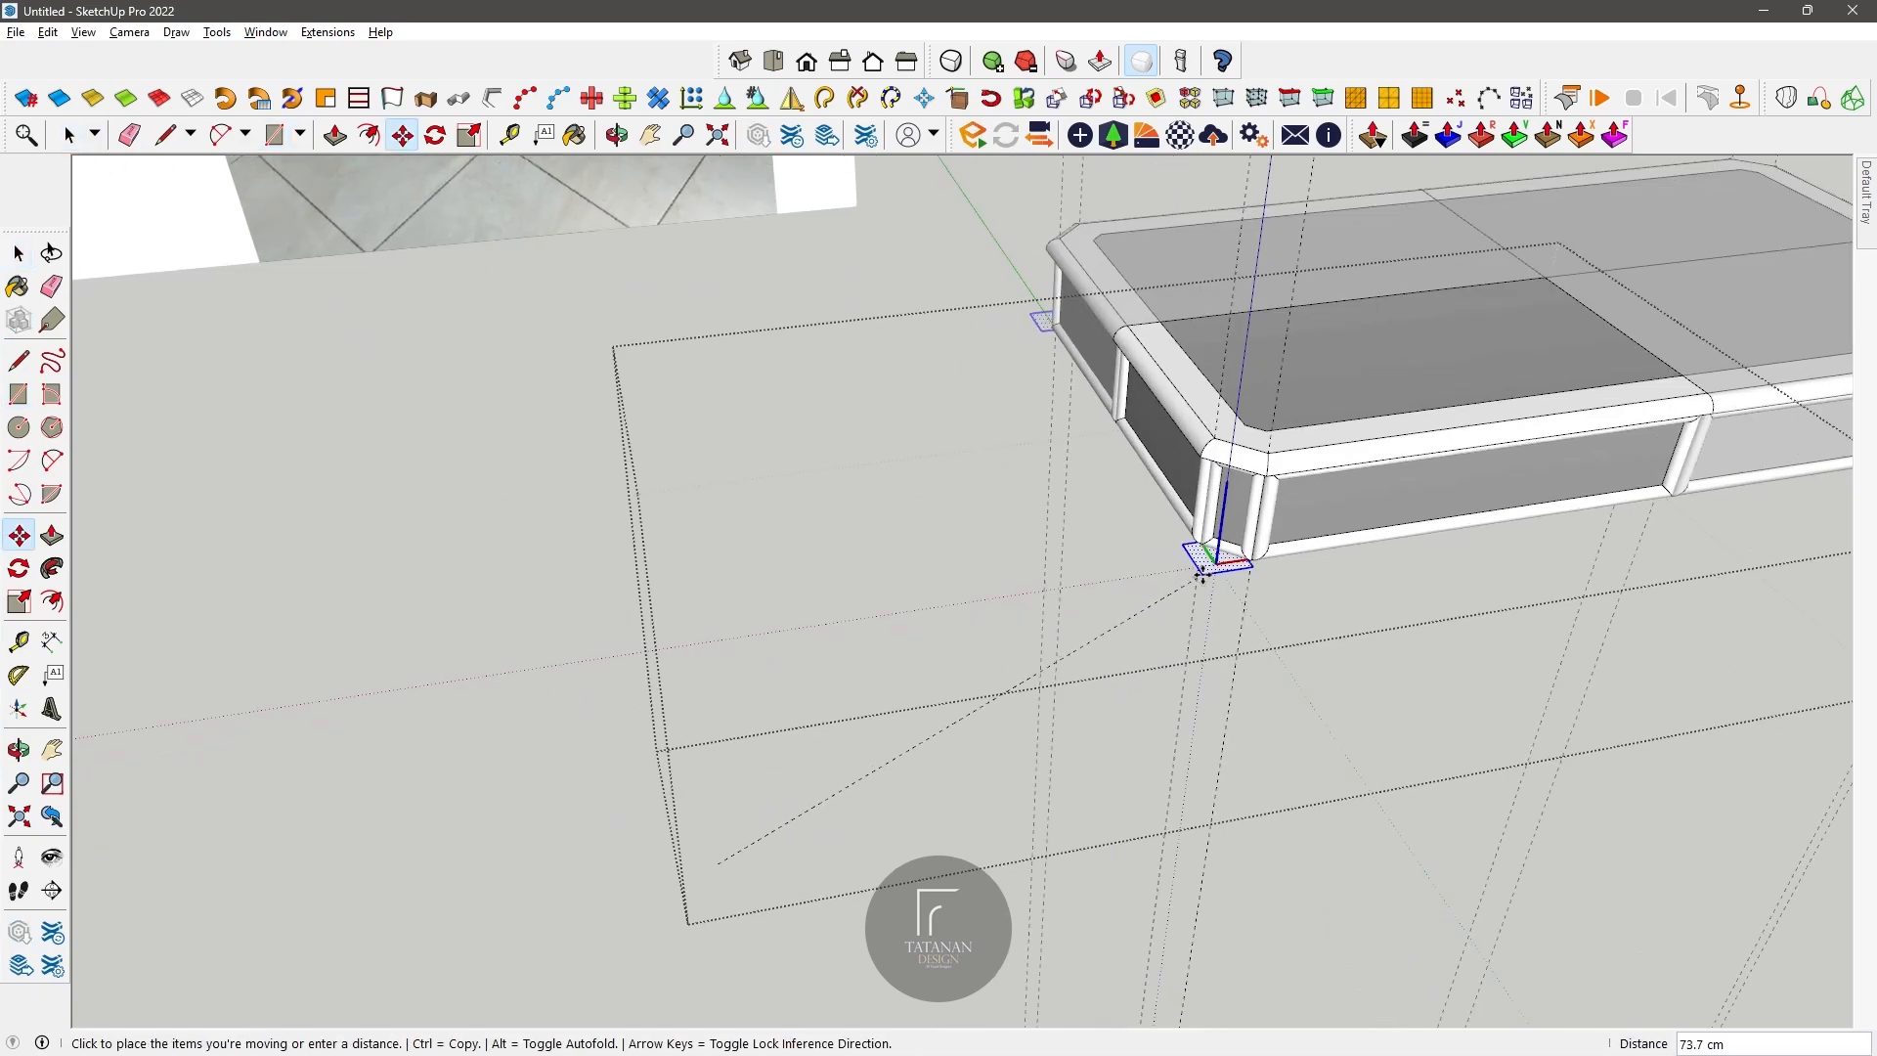
{"action": "left_click", "coordinate": [1112, 675]}
Step: Measure the height of the table body from its upper edge down to the underside
{"action": "middle_click_drag", "start_coordinate": [1111, 675], "coordinate": [792, 490]}
{"action": "key", "text": "t"}
{"action": "scroll", "coordinate": [877, 499], "scroll_direction": "up", "scroll_amount": 4}
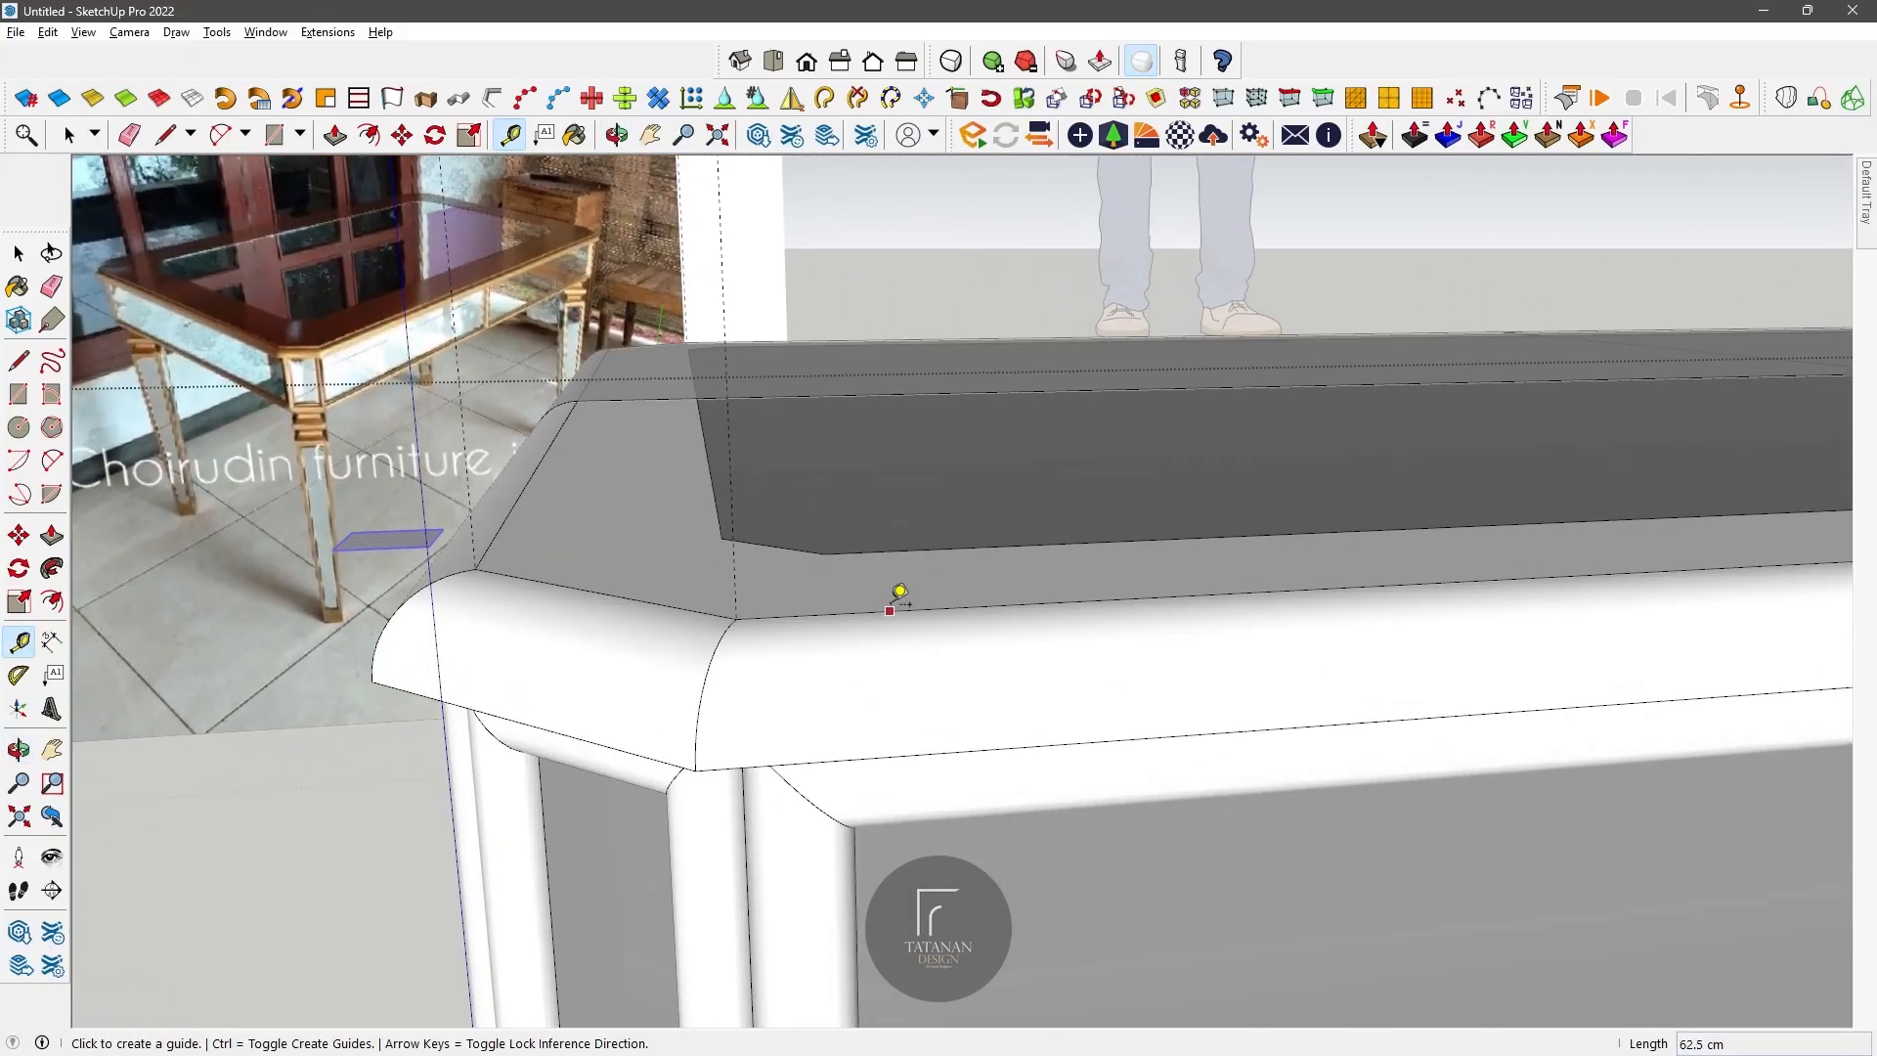
{"action": "scroll", "coordinate": [892, 607], "scroll_direction": "down", "scroll_amount": 2}
{"action": "left_click", "coordinate": [888, 636]}
{"action": "scroll", "coordinate": [908, 919], "scroll_direction": "up", "scroll_amount": 3}
{"action": "middle_click_drag", "start_coordinate": [751, 344], "coordinate": [474, 196]}
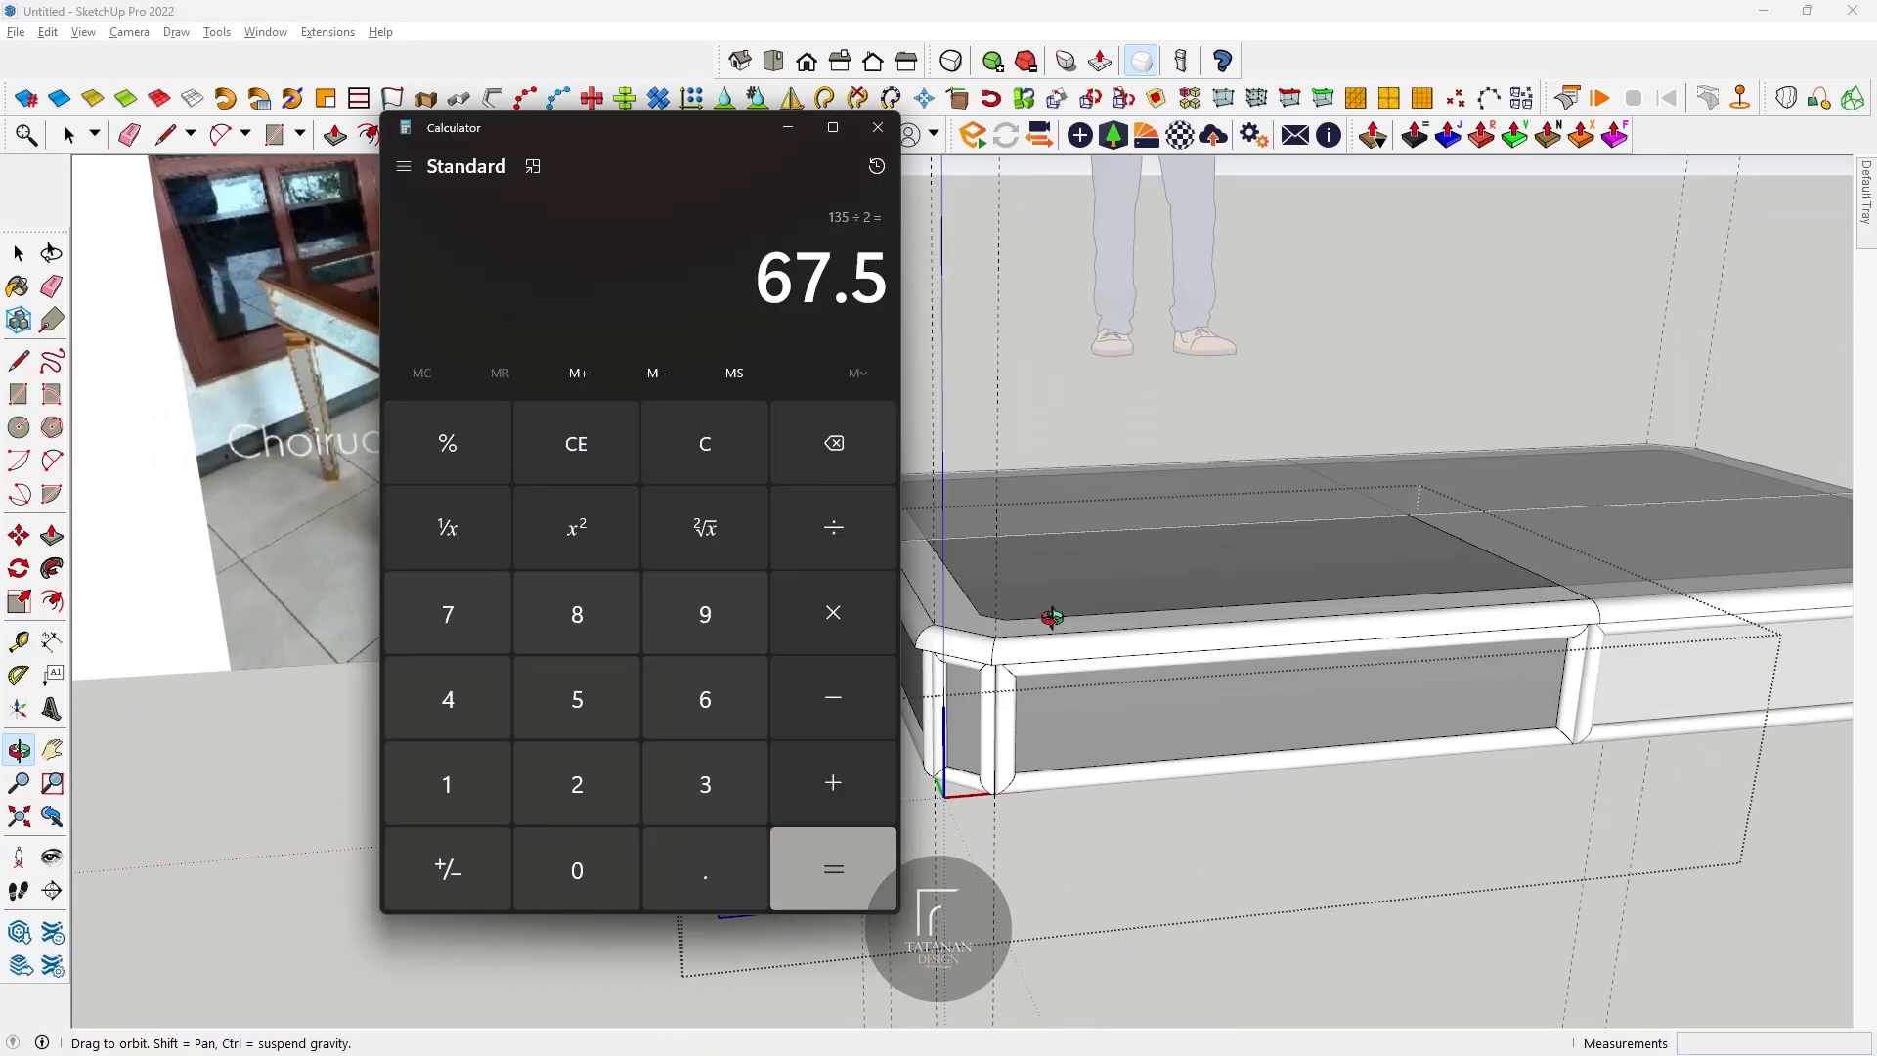
Step: Switch to Calculator and subtract 16 from 80 to work out the leg height
{"action": "type", "text": "80-"}
{"action": "left_click", "coordinate": [479, 790]}
{"action": "left_click", "coordinate": [705, 699]}
{"action": "left_click", "coordinate": [834, 869]}
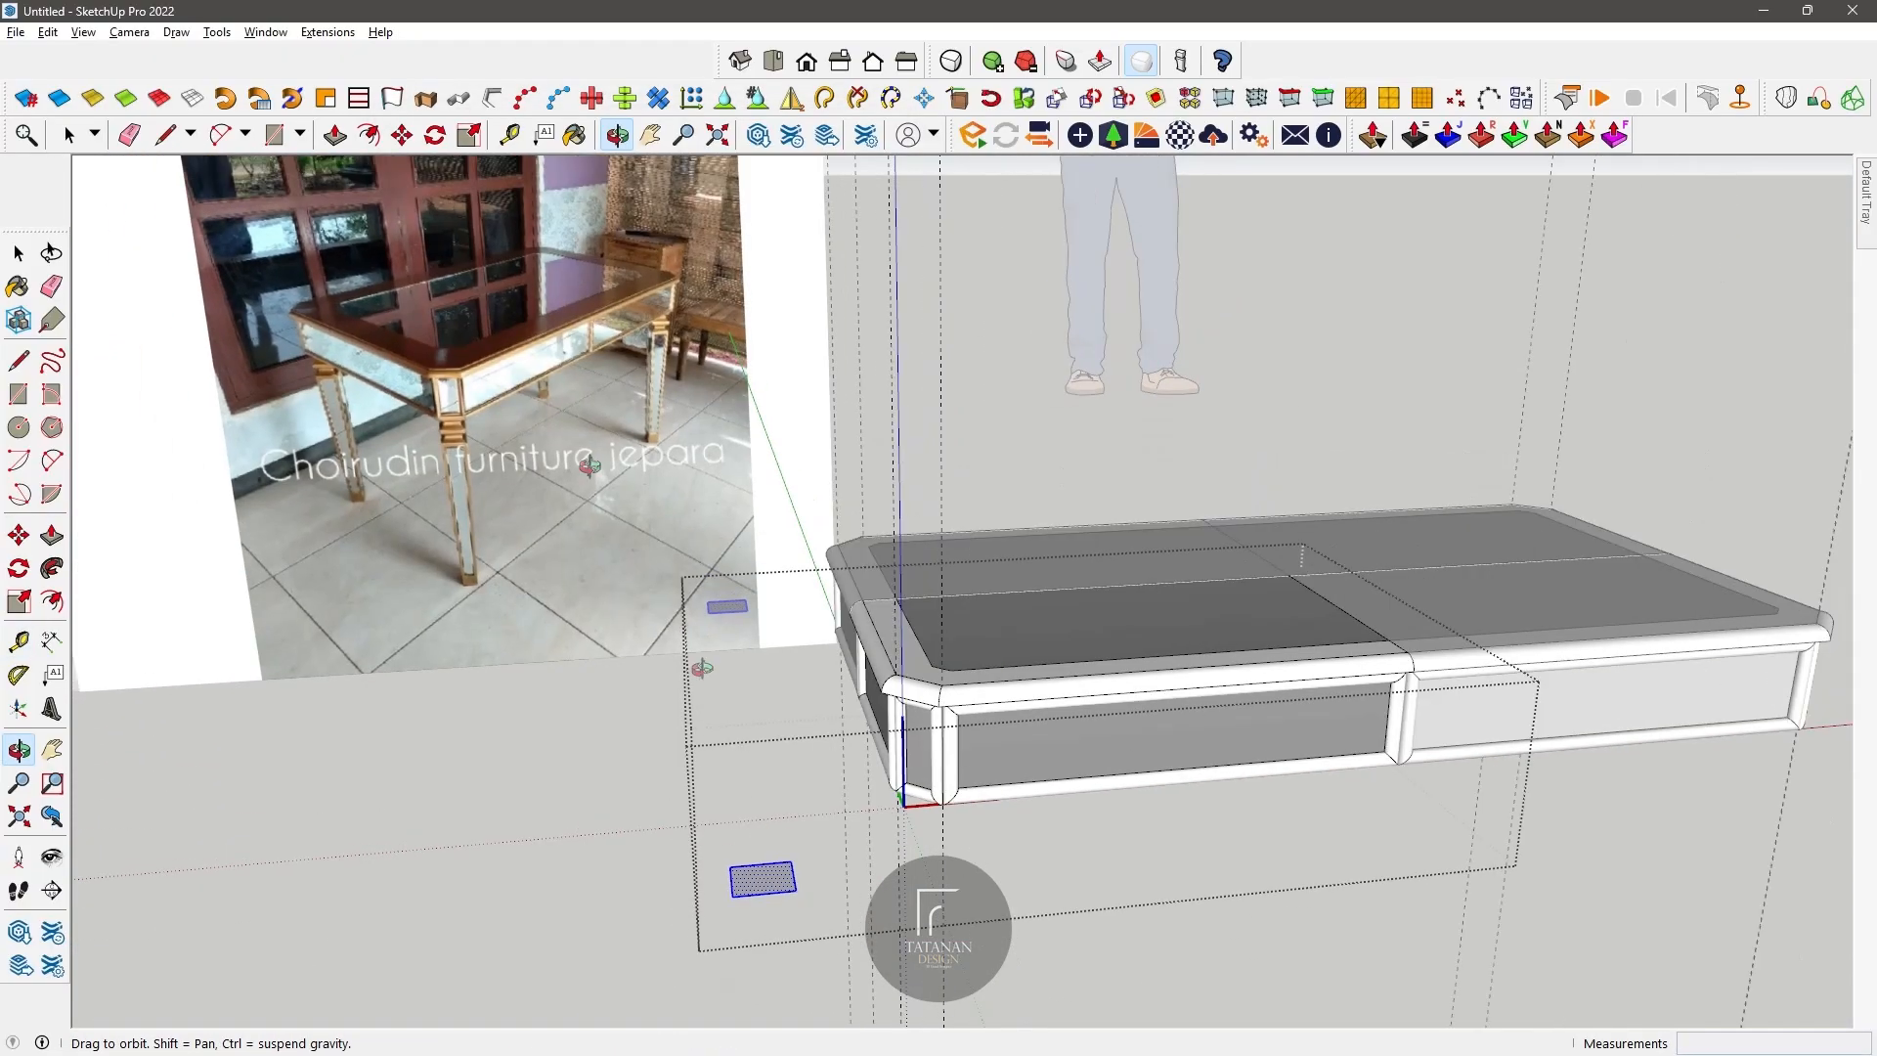
Step: Draw a midline across the small base rectangle and an upright face 64 cm tall and 3.5 cm wide from its centre
{"action": "key", "text": "p"}
{"action": "left_click", "coordinate": [757, 871]}
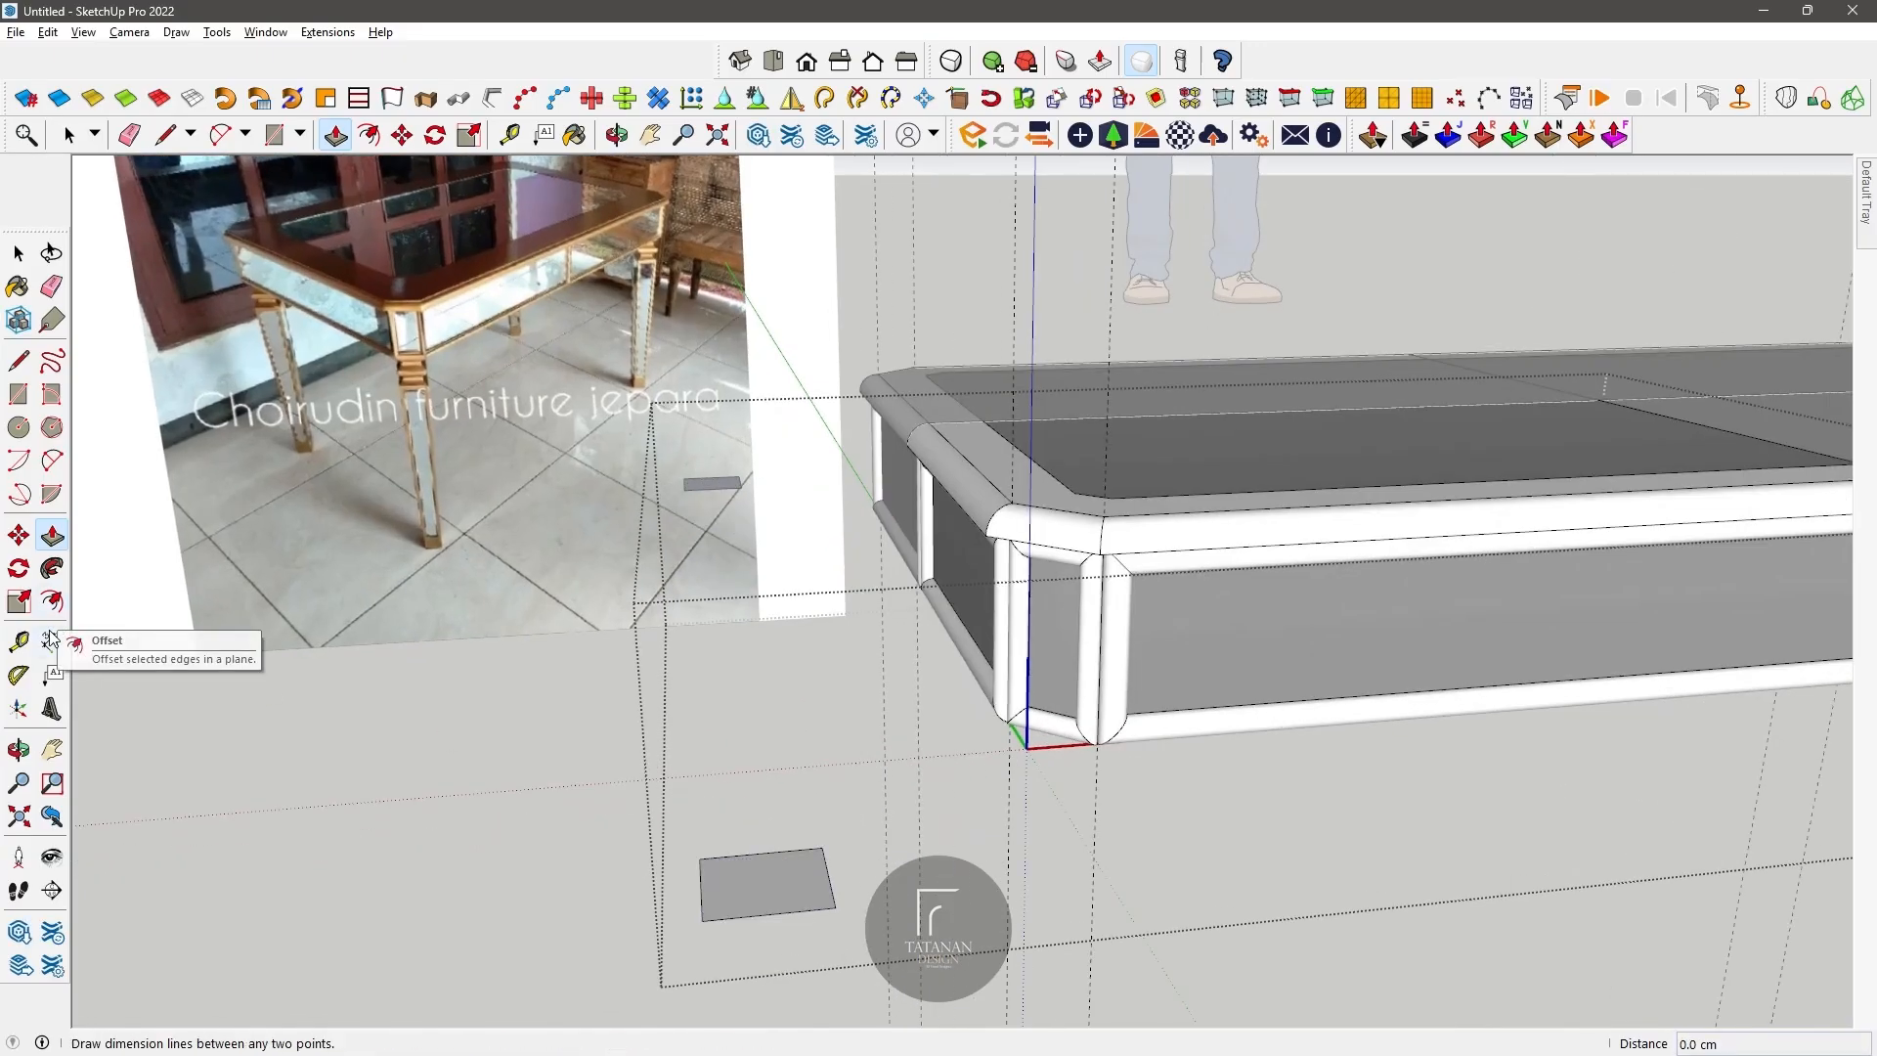
{"action": "key", "text": "l"}
{"action": "left_click", "coordinate": [829, 875]}
{"action": "left_click", "coordinate": [764, 883]}
{"action": "type", "text": "64"}
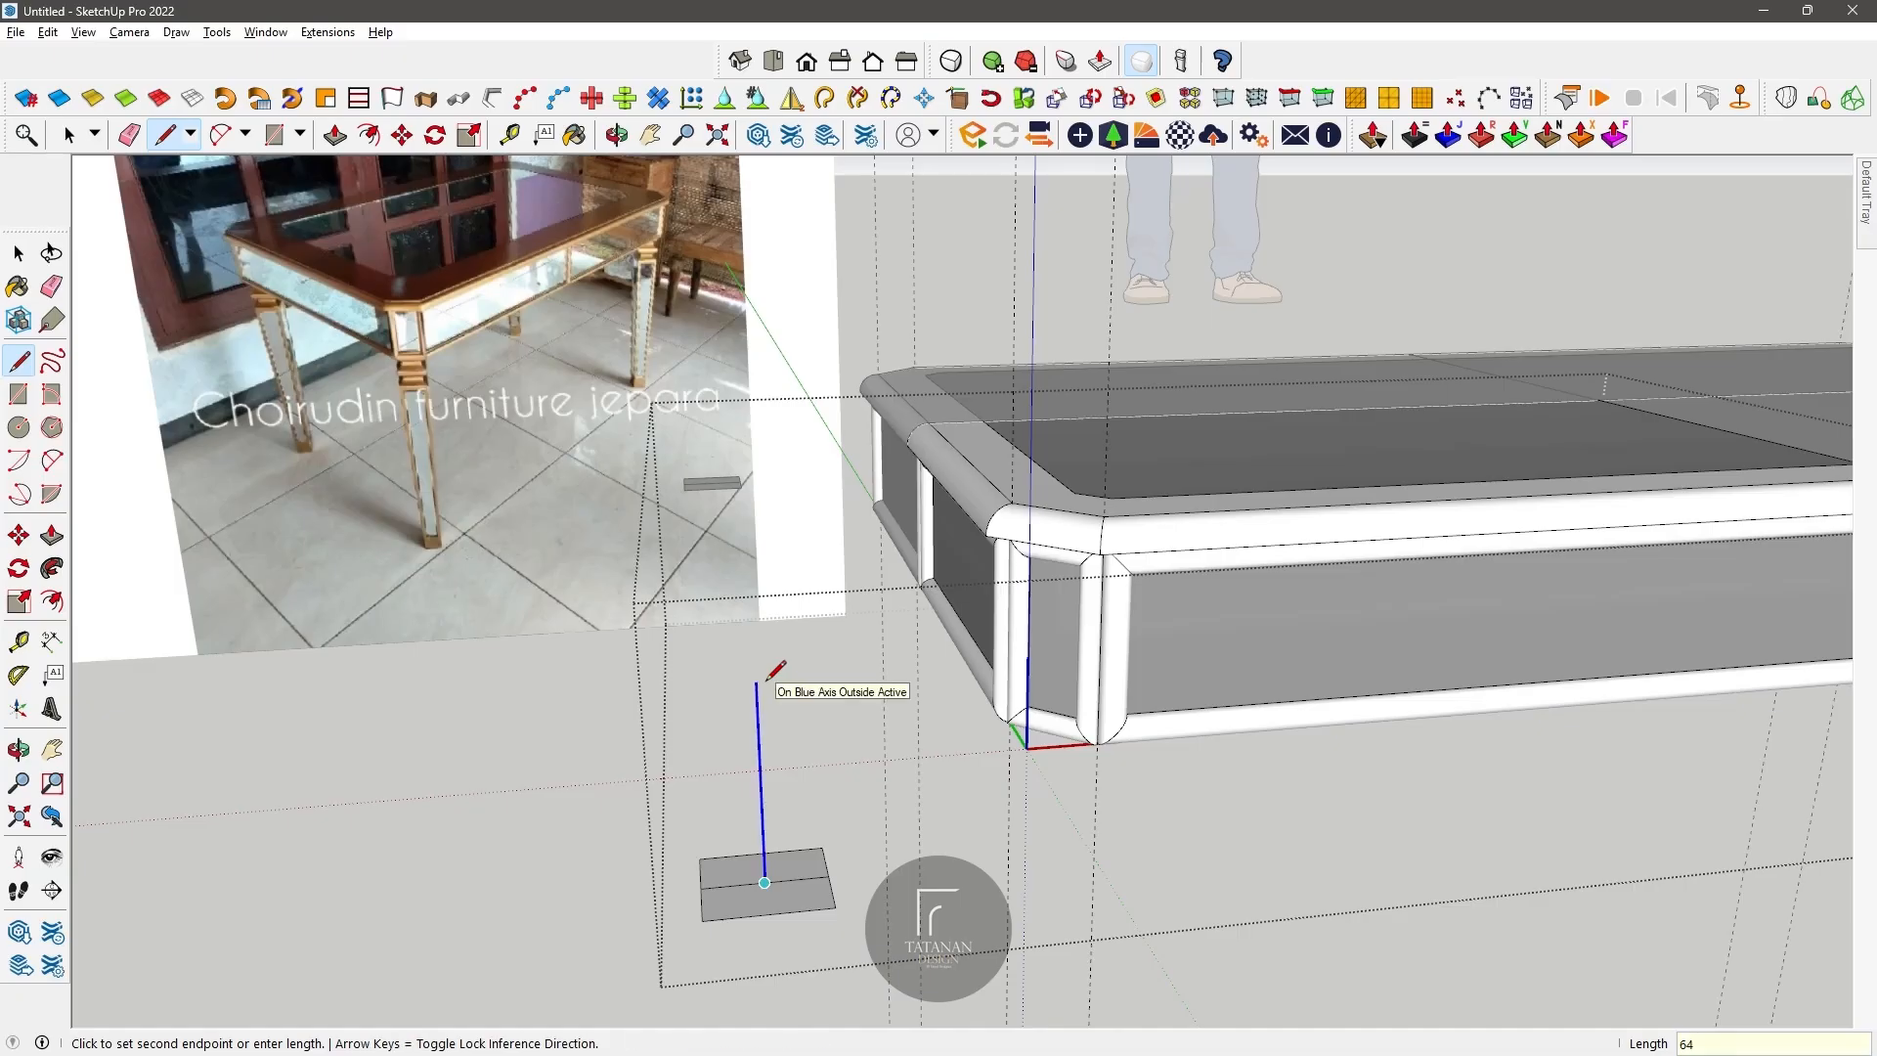
{"action": "key", "text": "Return"}
{"action": "scroll", "coordinate": [766, 682], "scroll_direction": "down", "scroll_amount": 5}
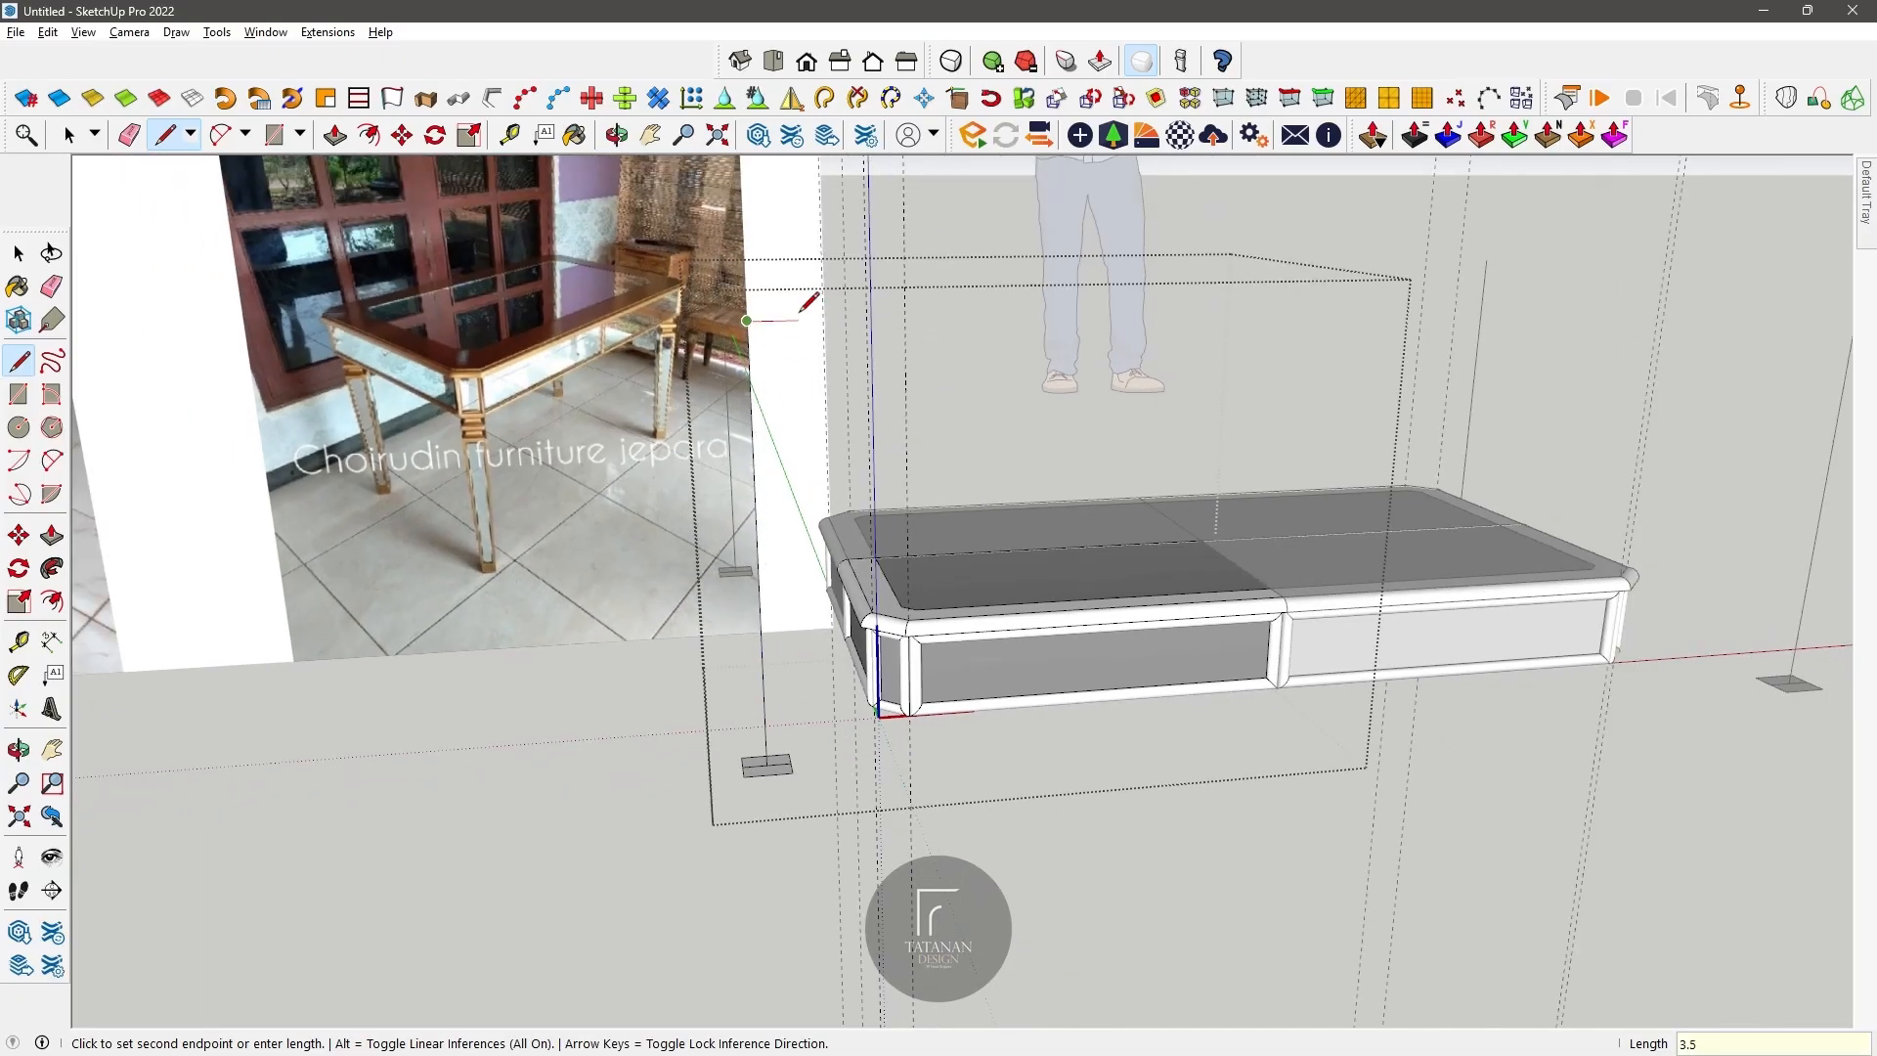
{"action": "left_click", "coordinate": [791, 764]}
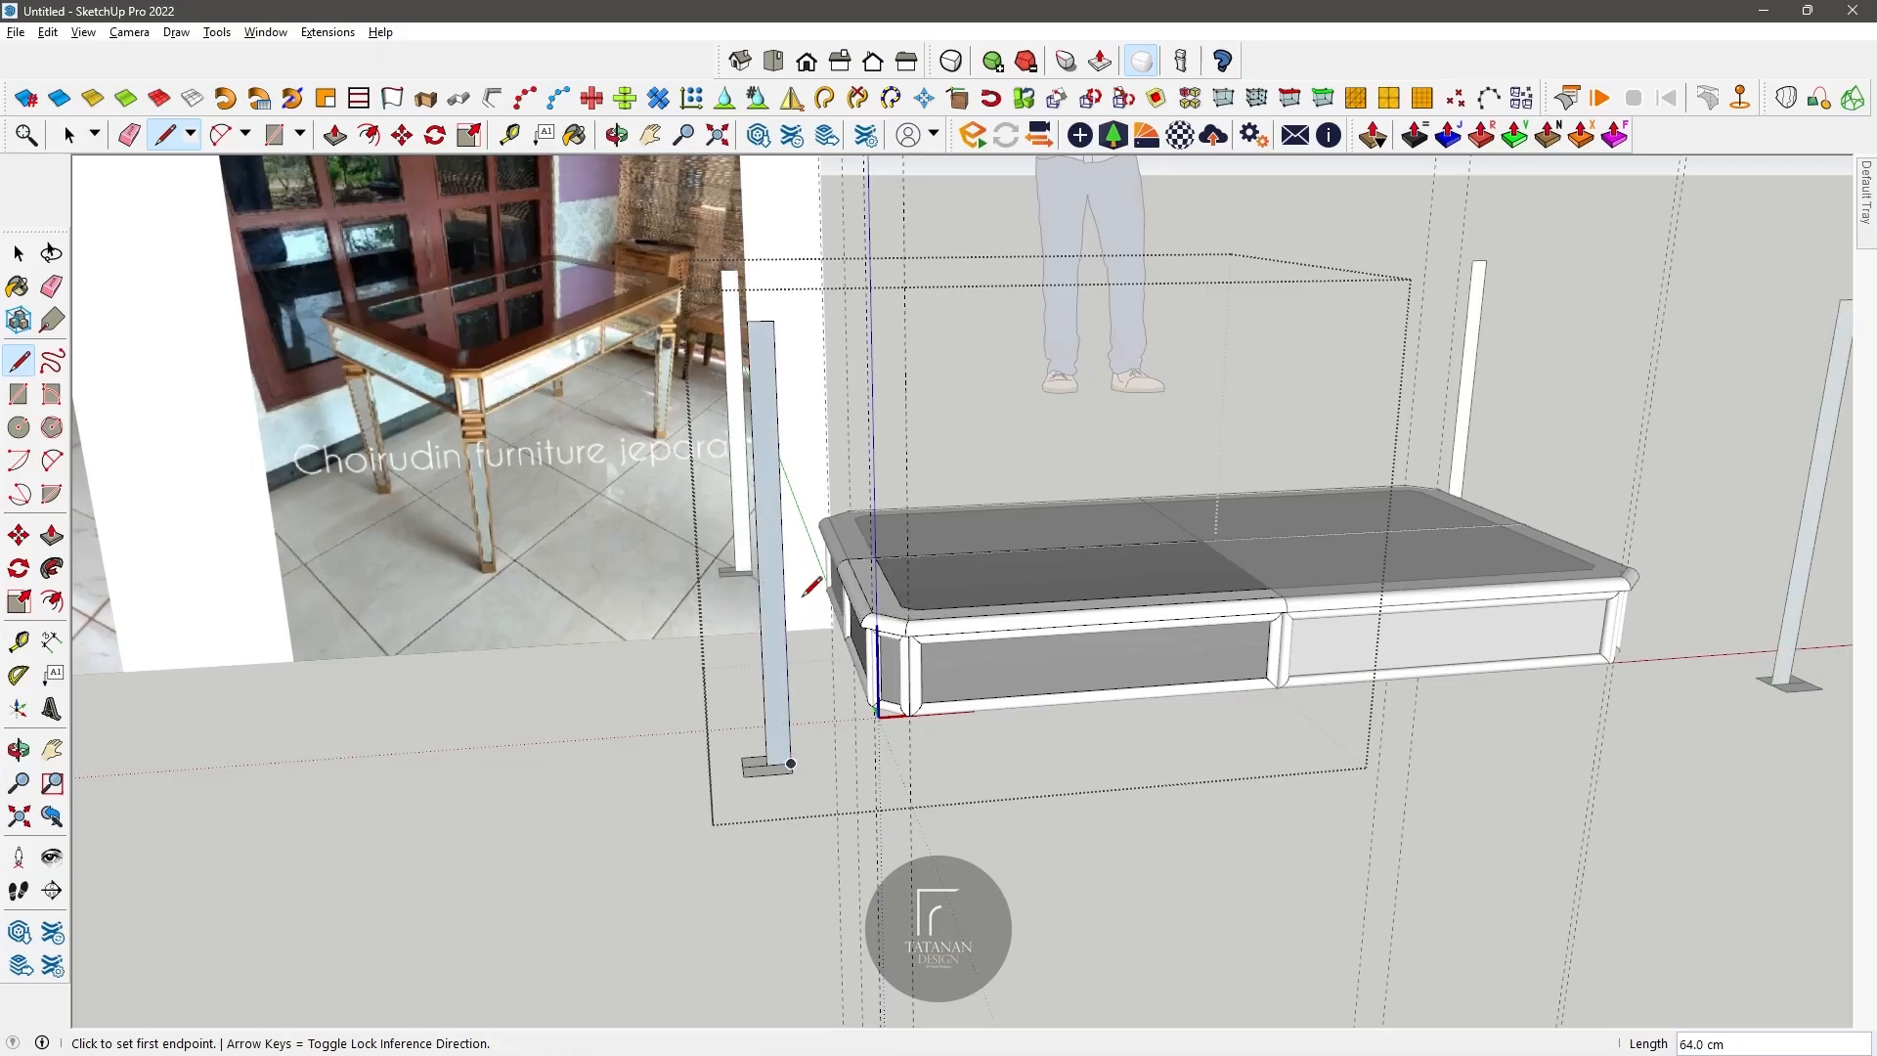
Step: Place a vertical guide on the upright face, 1.5 cm from its edge on the leg's centre line
{"action": "scroll", "coordinate": [738, 504], "scroll_direction": "up", "scroll_amount": 2}
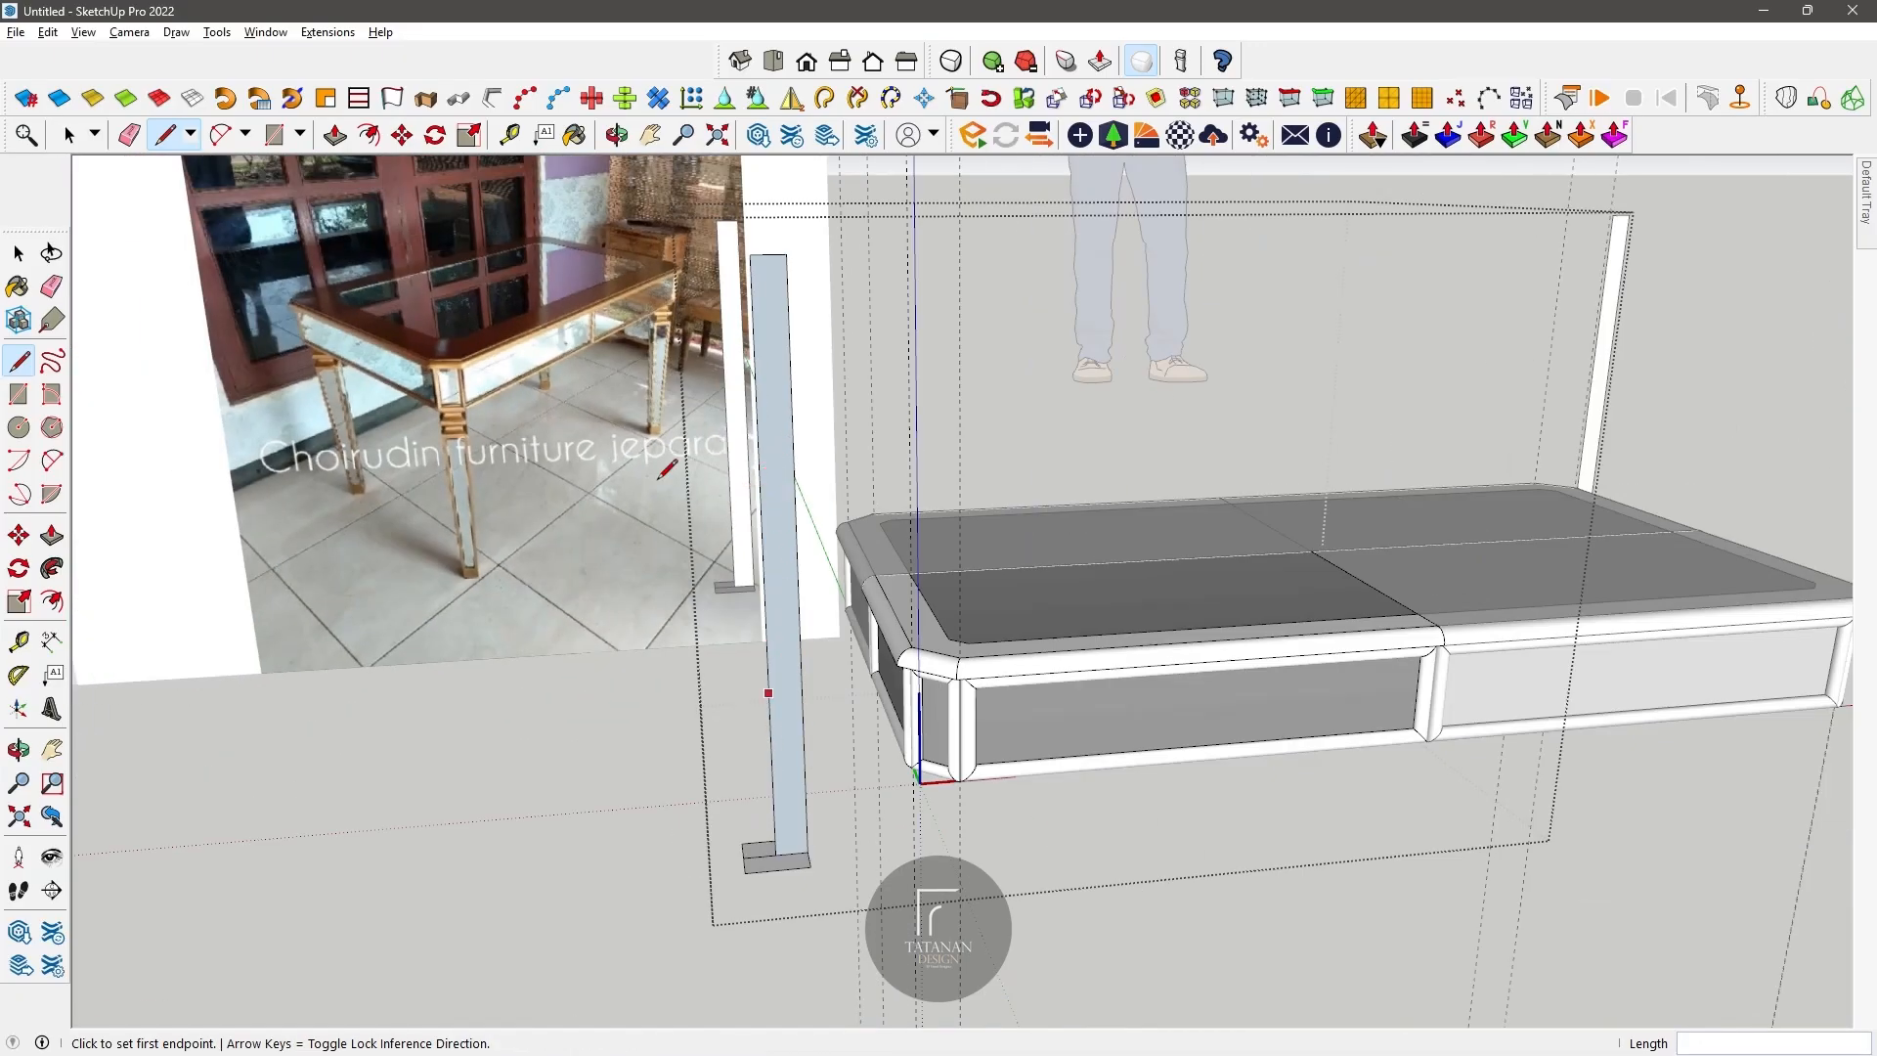
{"action": "key", "text": "t"}
{"action": "scroll", "coordinate": [695, 566], "scroll_direction": "up", "scroll_amount": 2}
{"action": "left_click", "coordinate": [808, 696]}
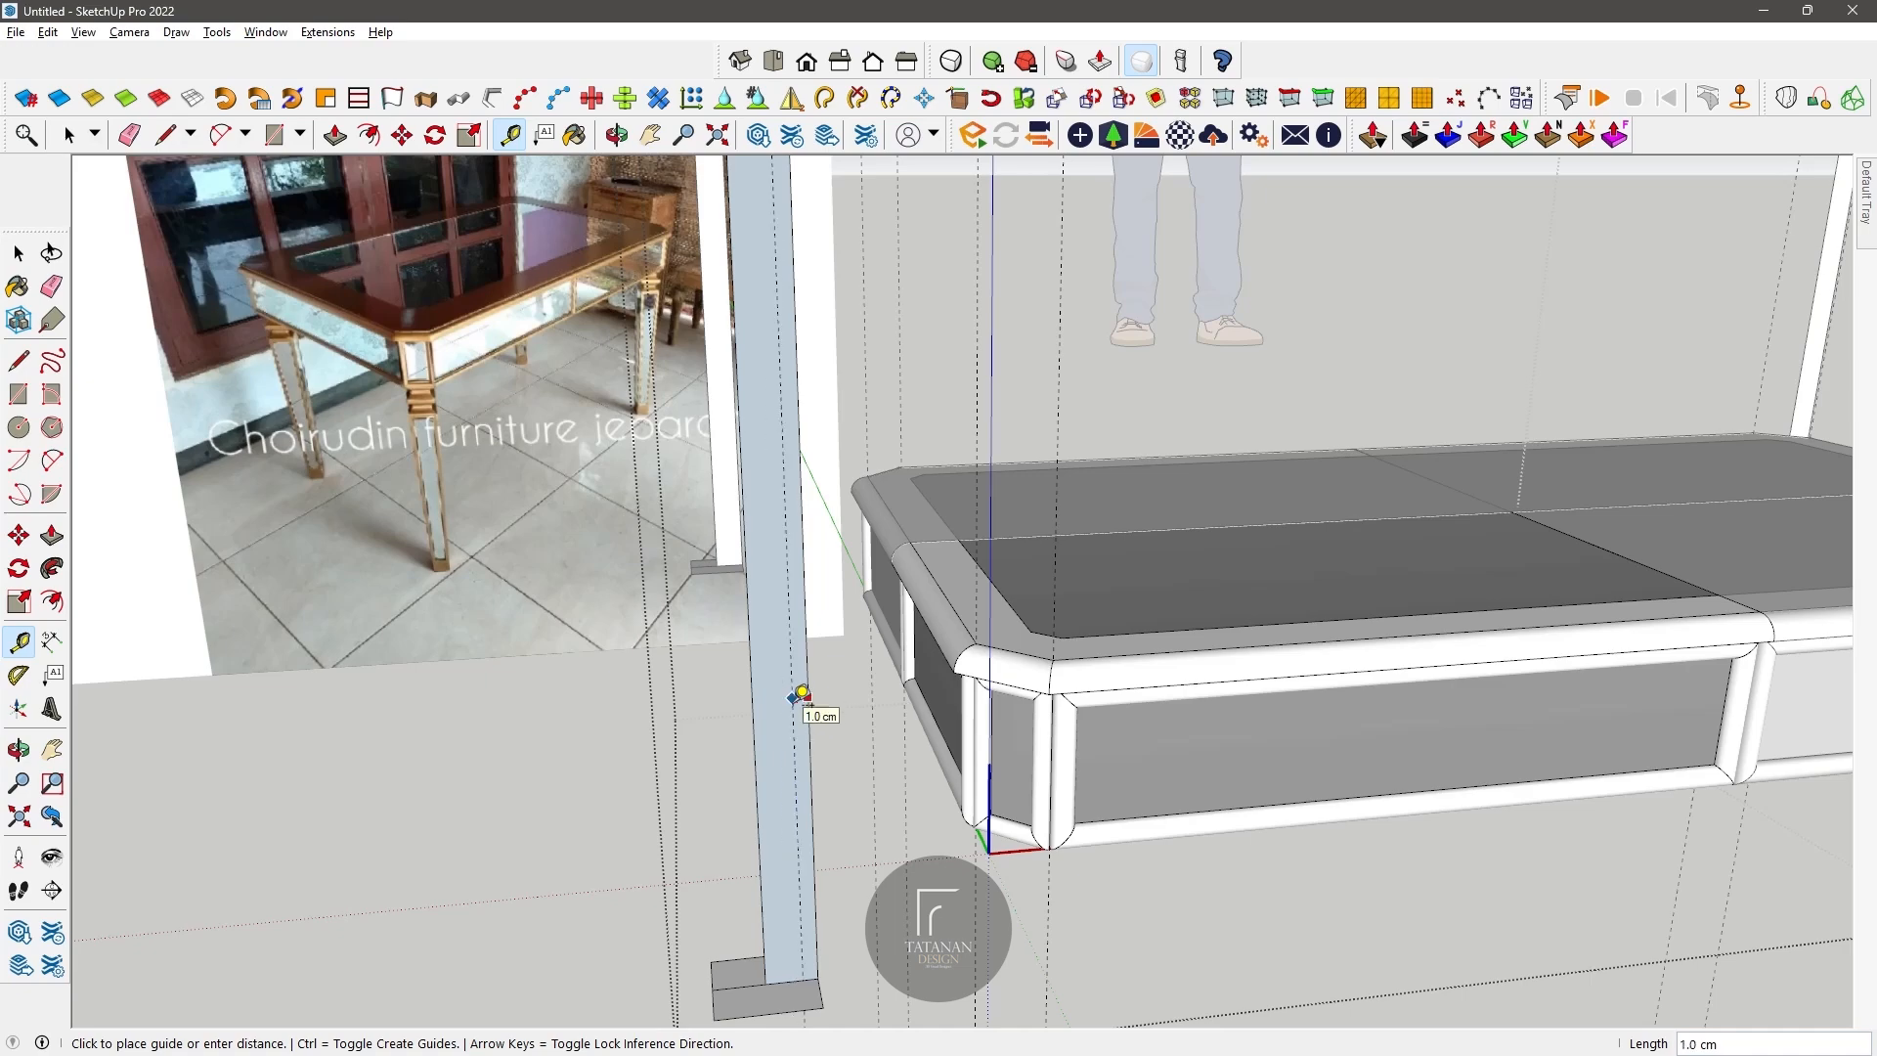
{"action": "left_click", "coordinate": [766, 716]}
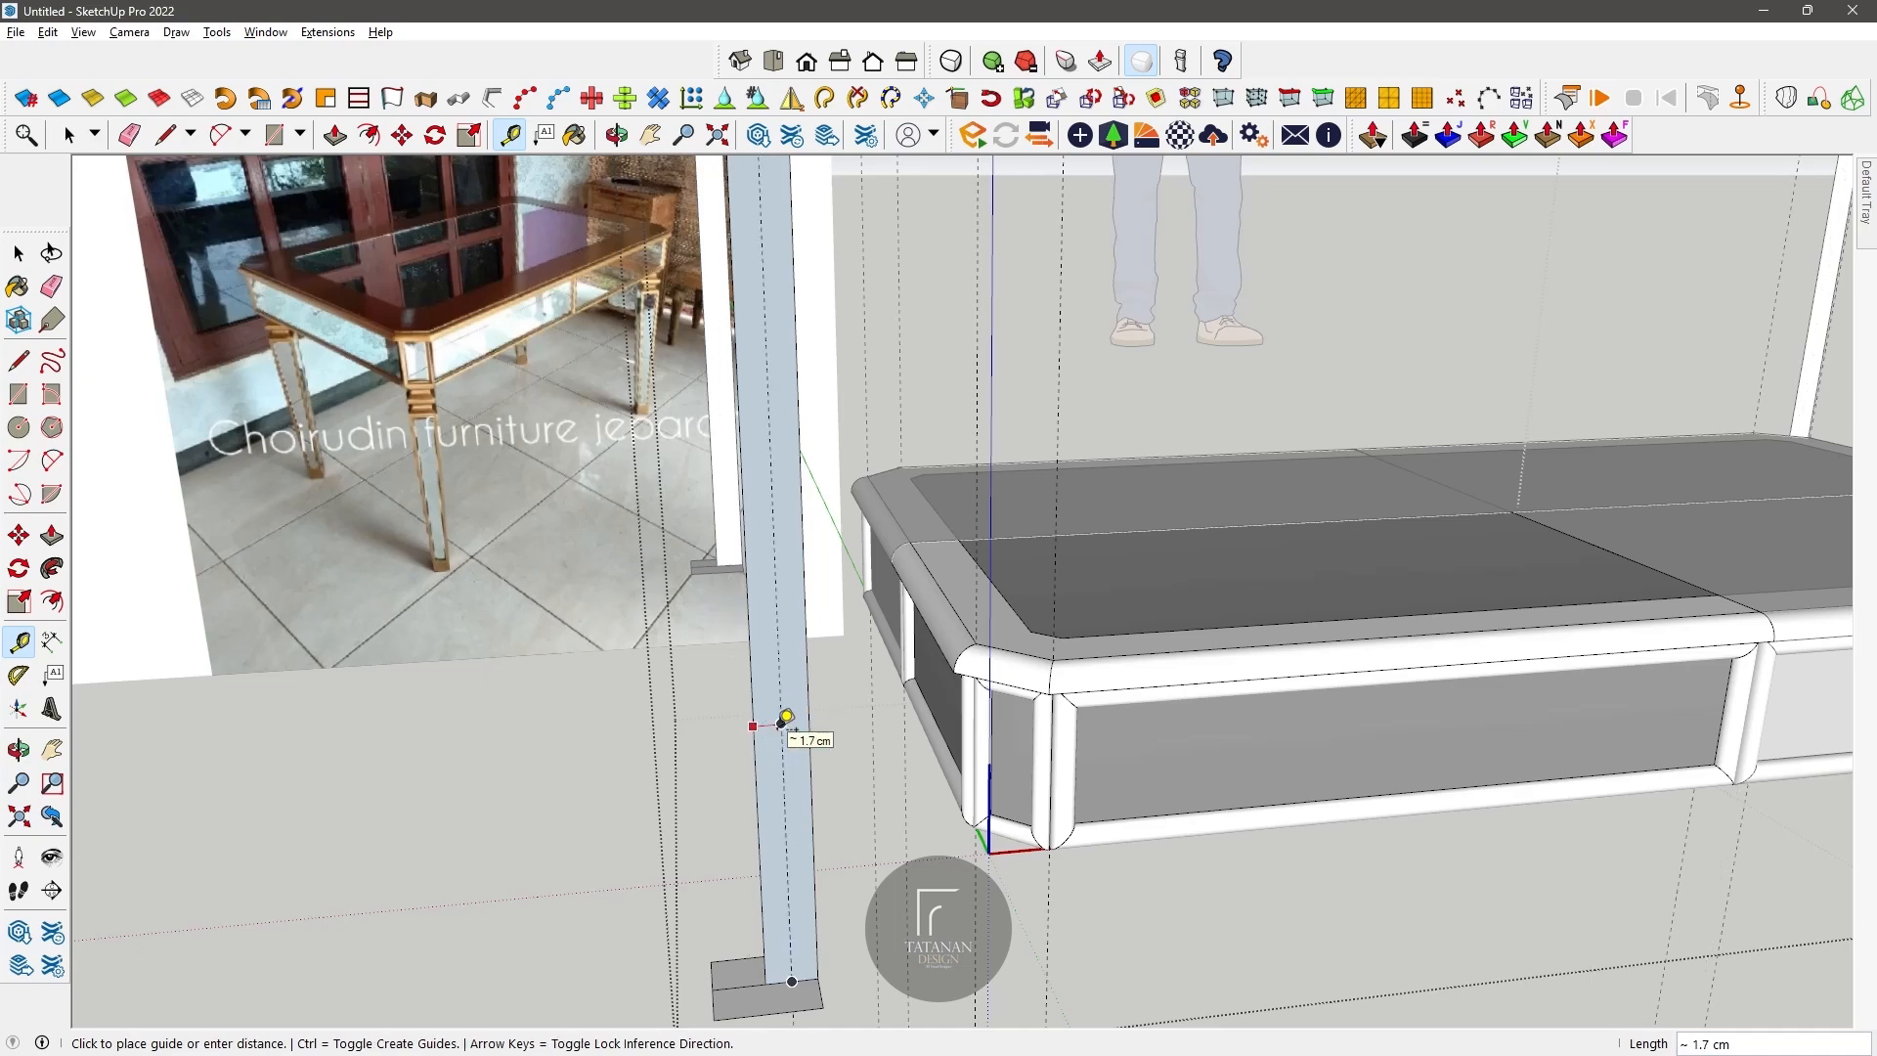
{"action": "left_click", "coordinate": [777, 741]}
{"action": "left_click", "coordinate": [787, 741]}
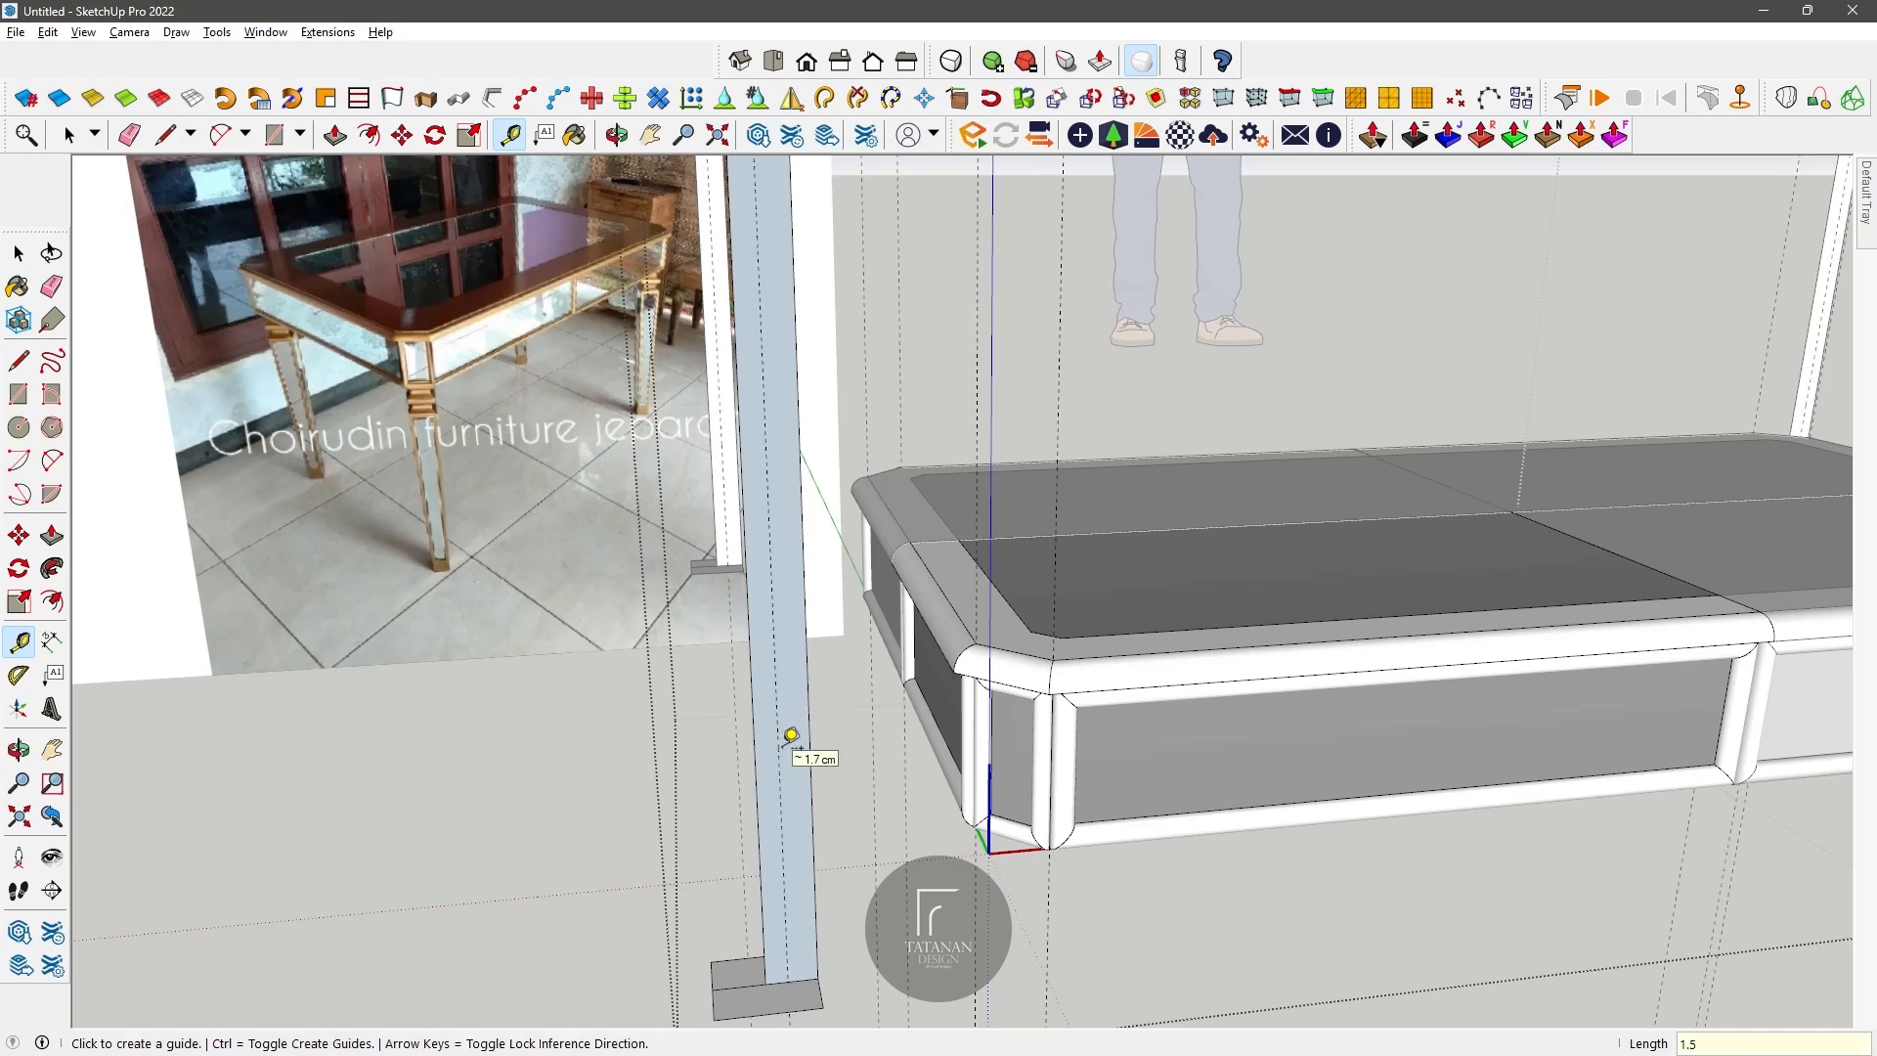
Step: Place four horizontal guides at 2 cm intervals below the face's upper edge and a second vertical guide nearer its outer edge
{"action": "scroll", "coordinate": [778, 772], "scroll_direction": "down", "scroll_amount": 2}
{"action": "scroll", "coordinate": [771, 573], "scroll_direction": "up", "scroll_amount": 2}
{"action": "scroll", "coordinate": [770, 587], "scroll_direction": "down", "scroll_amount": 2}
{"action": "scroll", "coordinate": [784, 338], "scroll_direction": "up", "scroll_amount": 3}
{"action": "scroll", "coordinate": [783, 396], "scroll_direction": "down", "scroll_amount": 2}
{"action": "scroll", "coordinate": [785, 401], "scroll_direction": "up", "scroll_amount": 1}
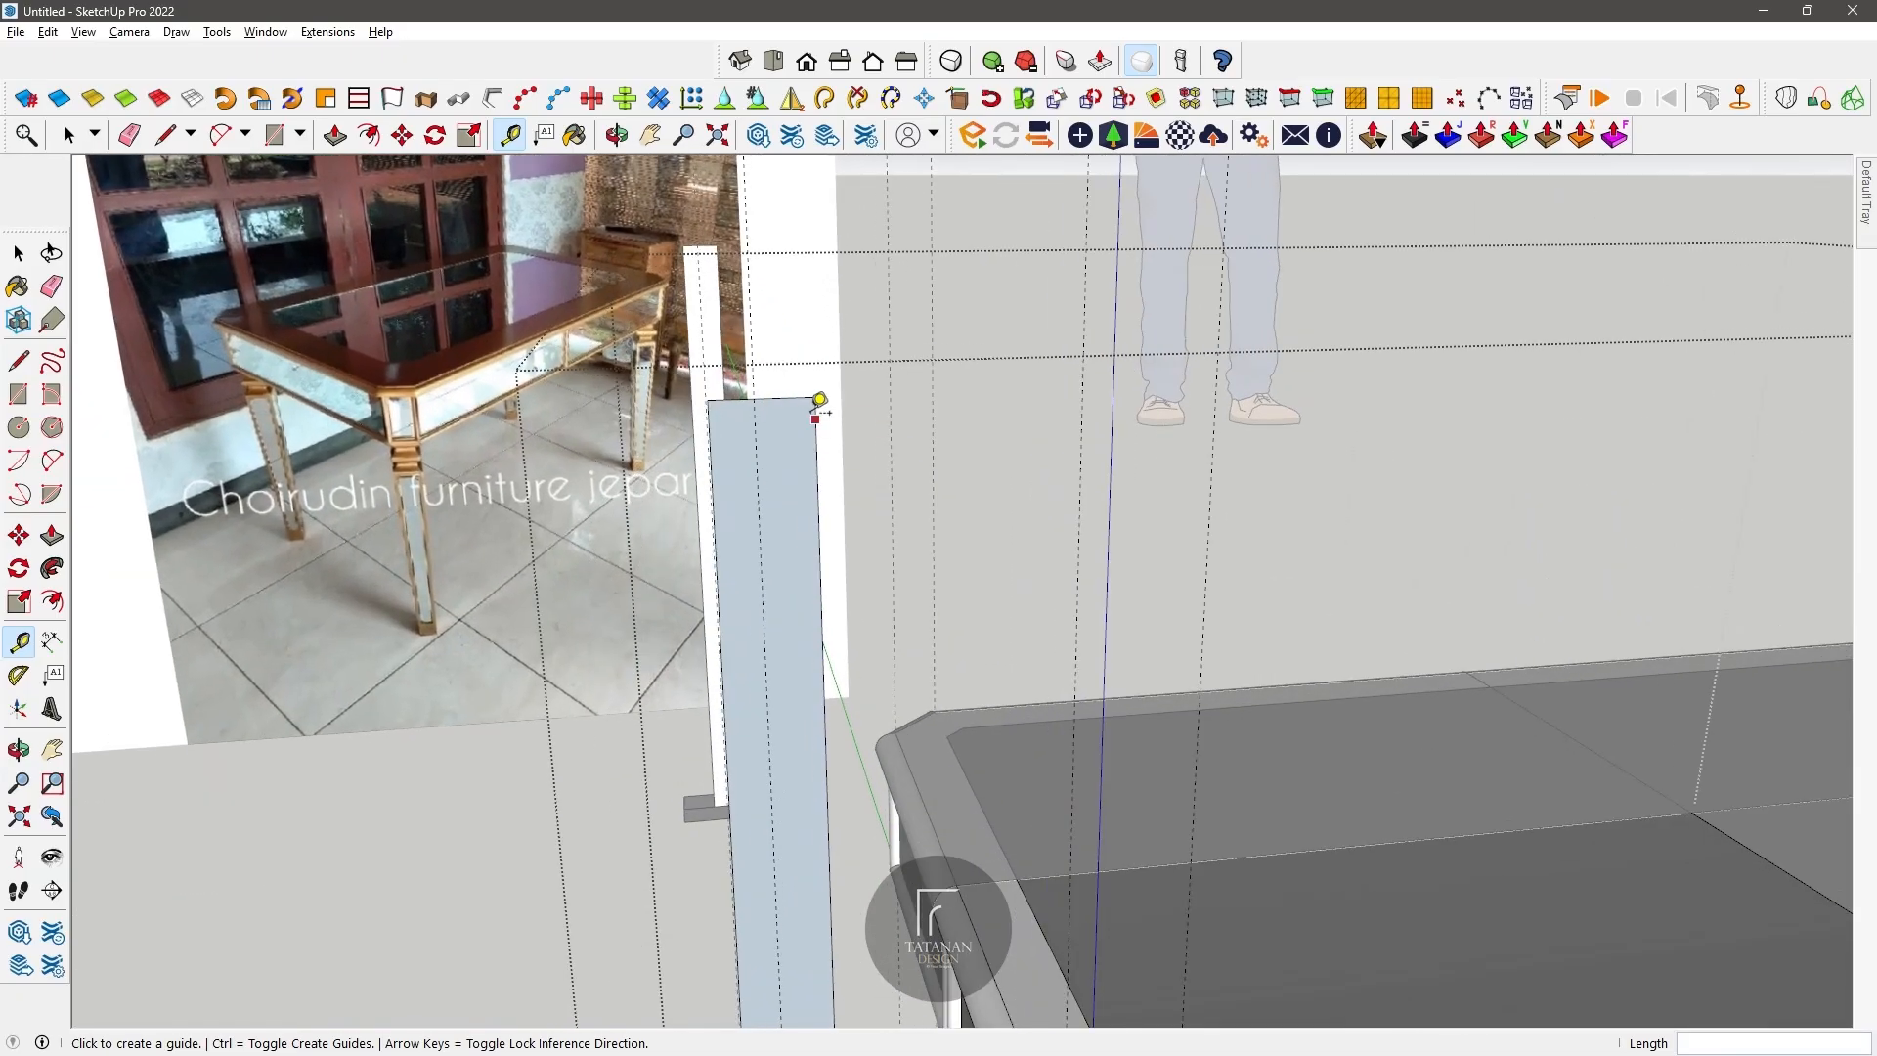
{"action": "left_click", "coordinate": [788, 395]}
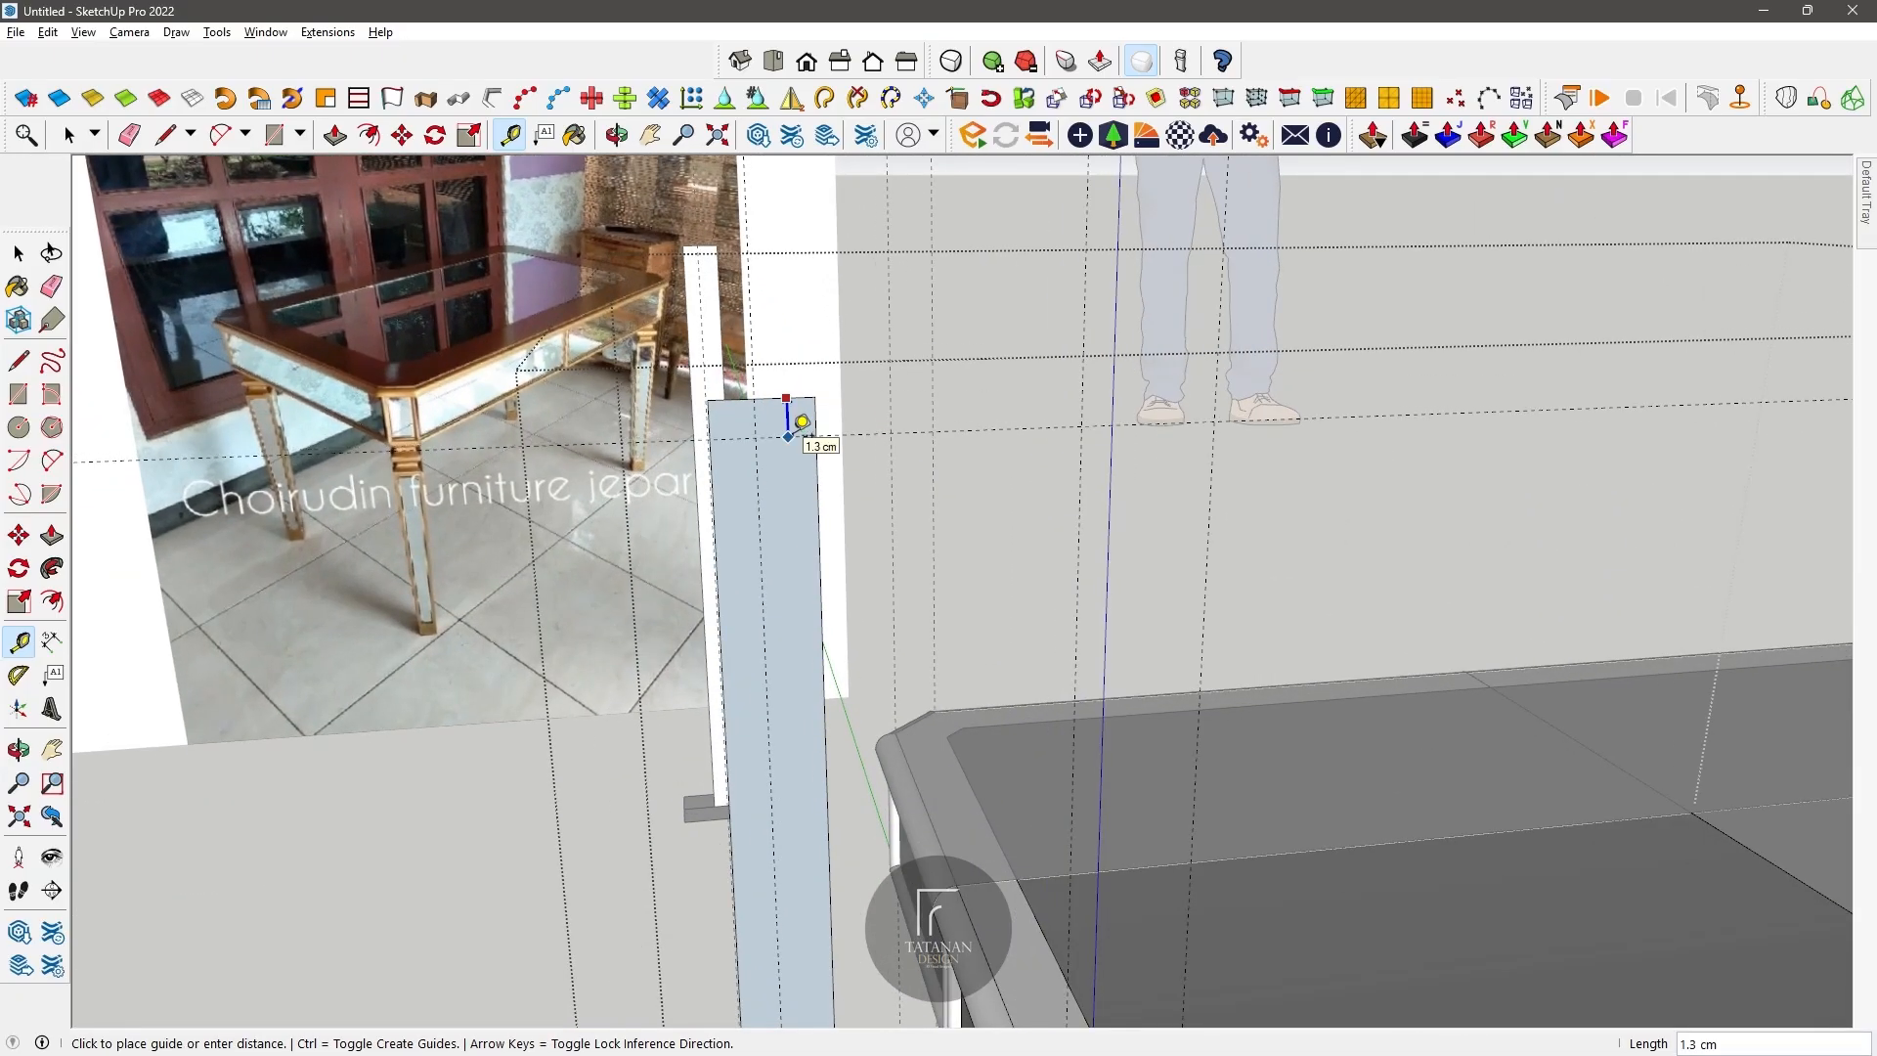
{"action": "left_click", "coordinate": [794, 450]}
{"action": "left_click", "coordinate": [792, 457]}
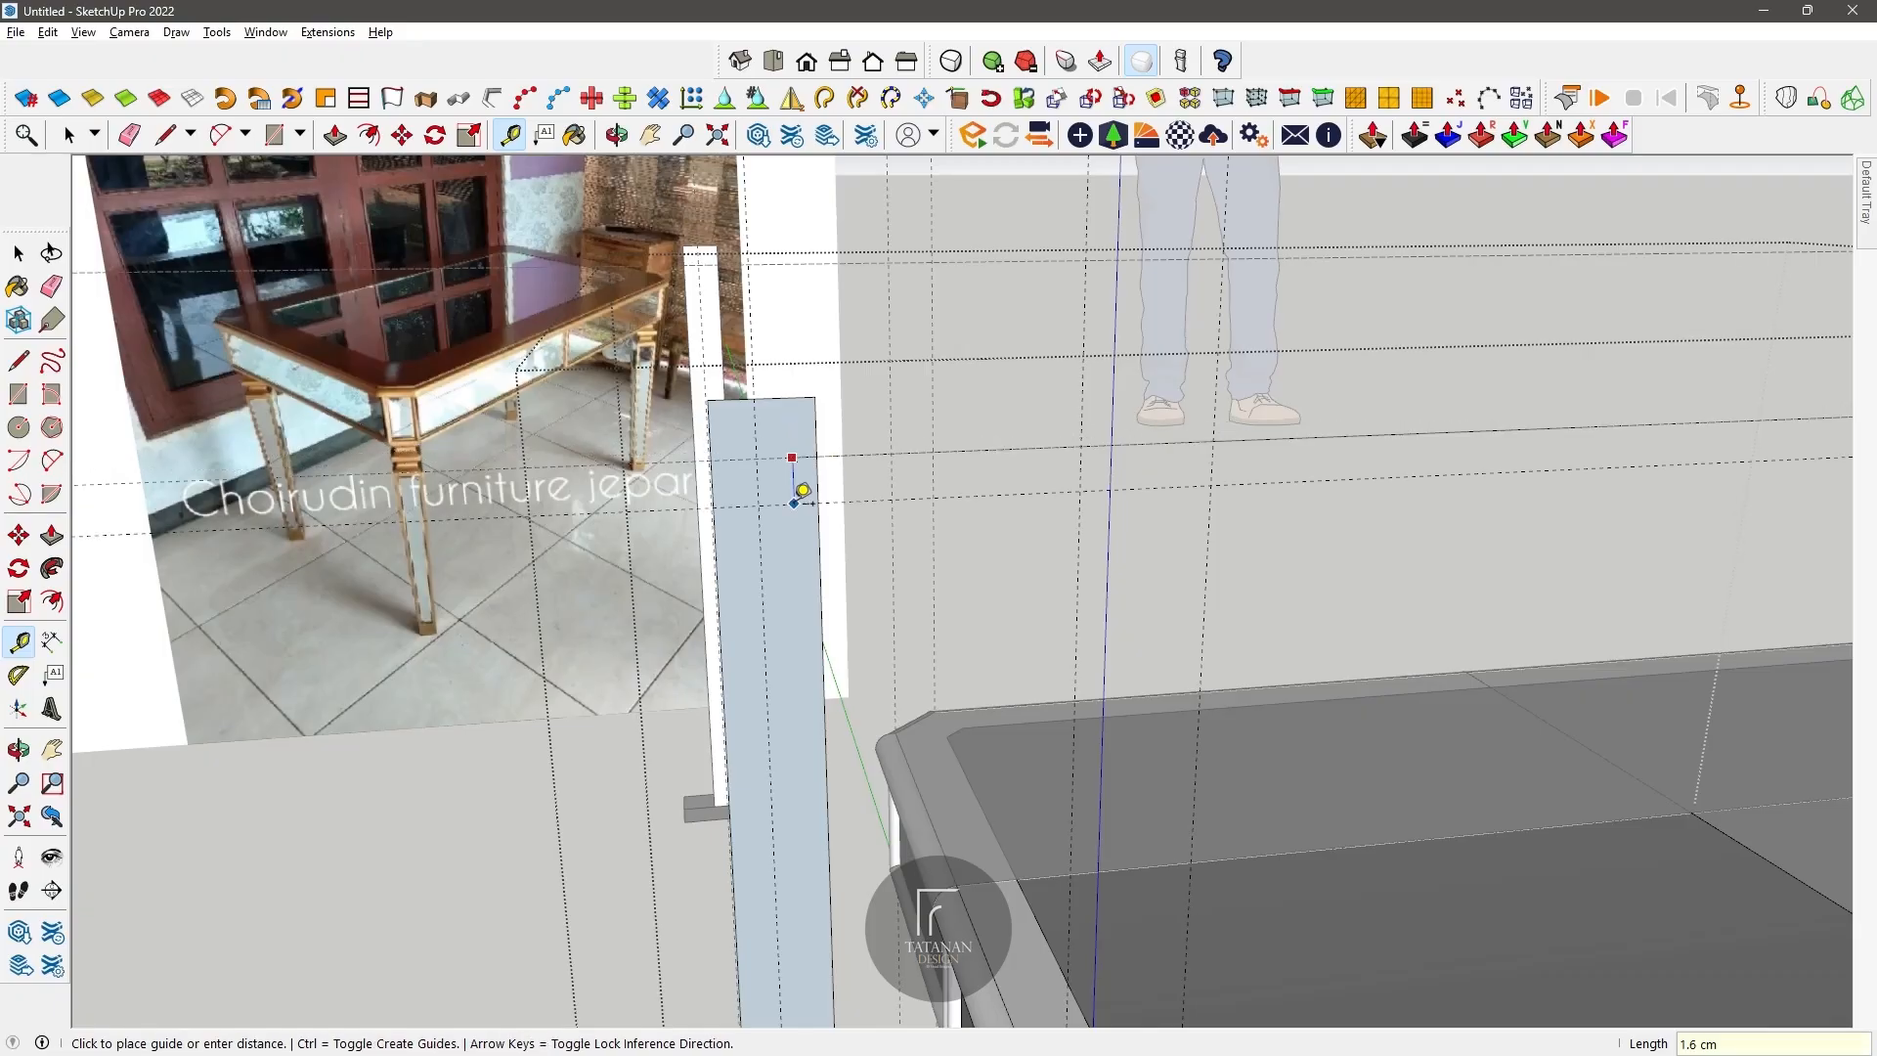
{"action": "key", "text": "Return"}
{"action": "left_click", "coordinate": [794, 515]}
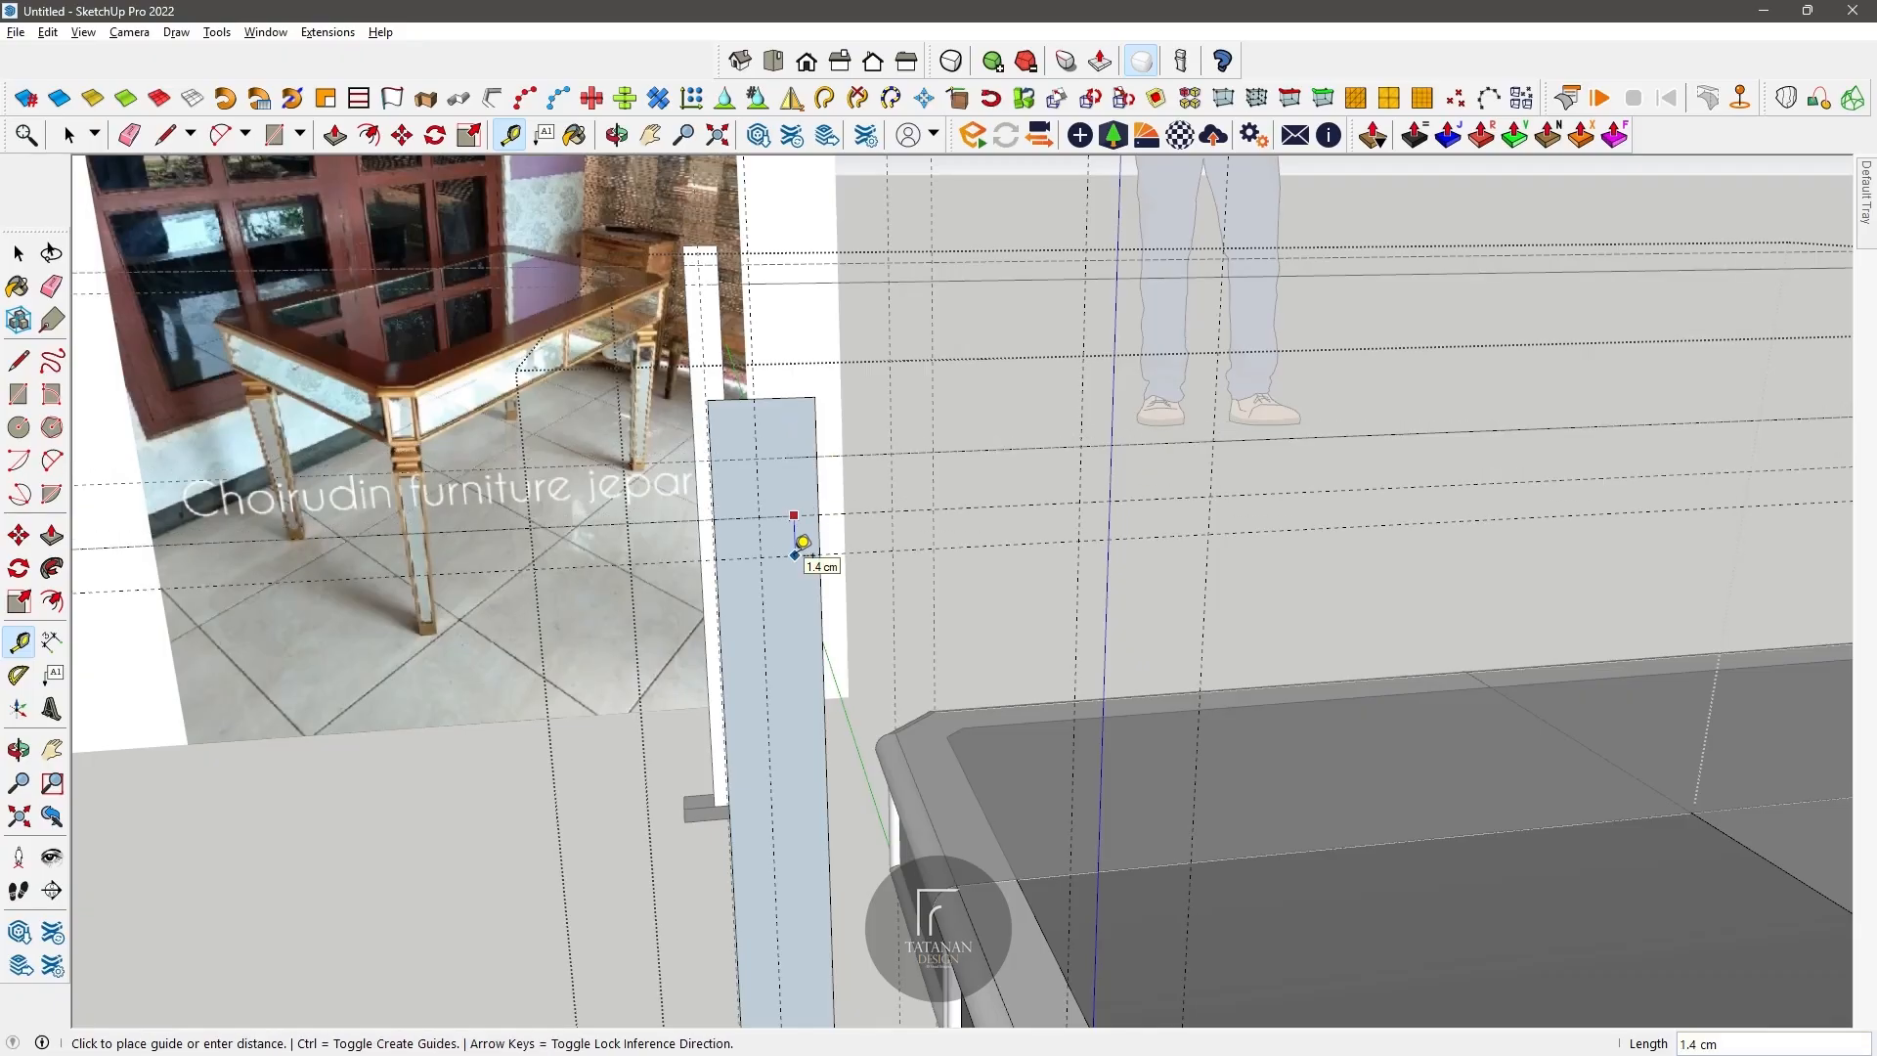
{"action": "type", "text": "2"}
{"action": "key", "text": "Return"}
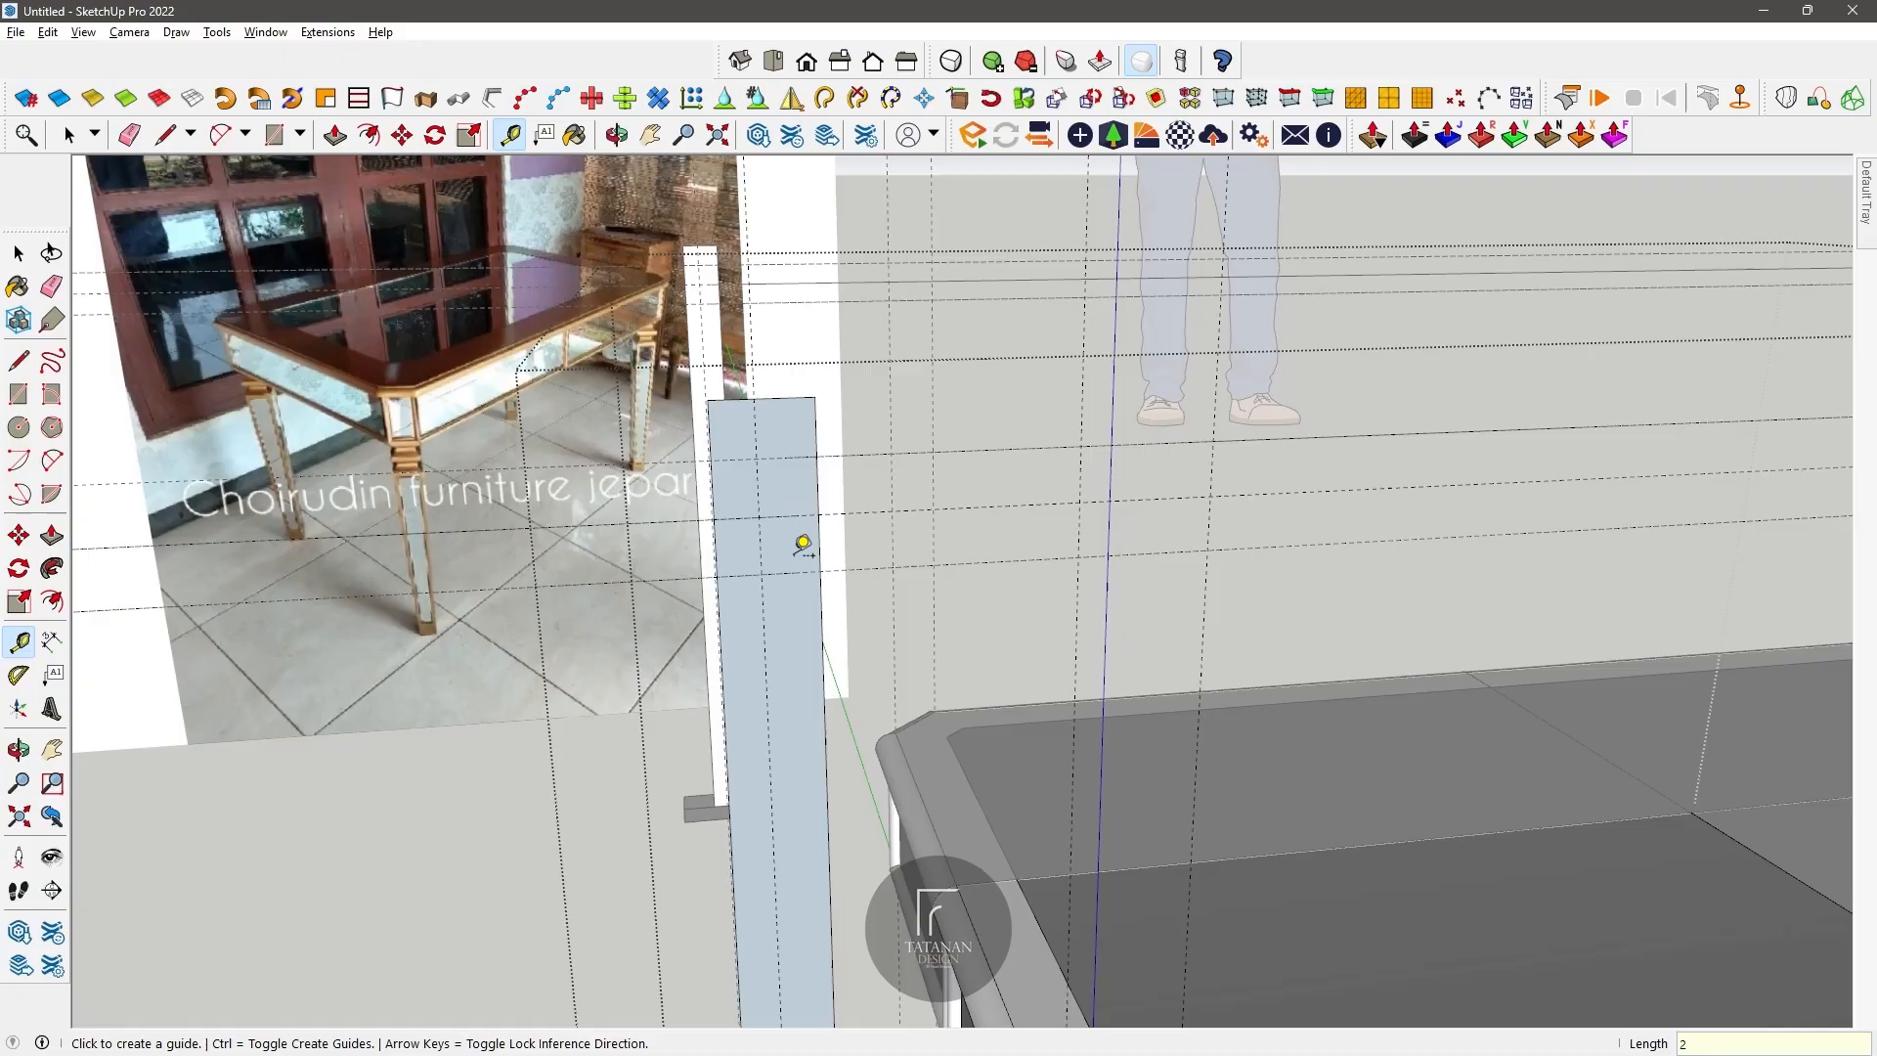
{"action": "key", "text": "Return"}
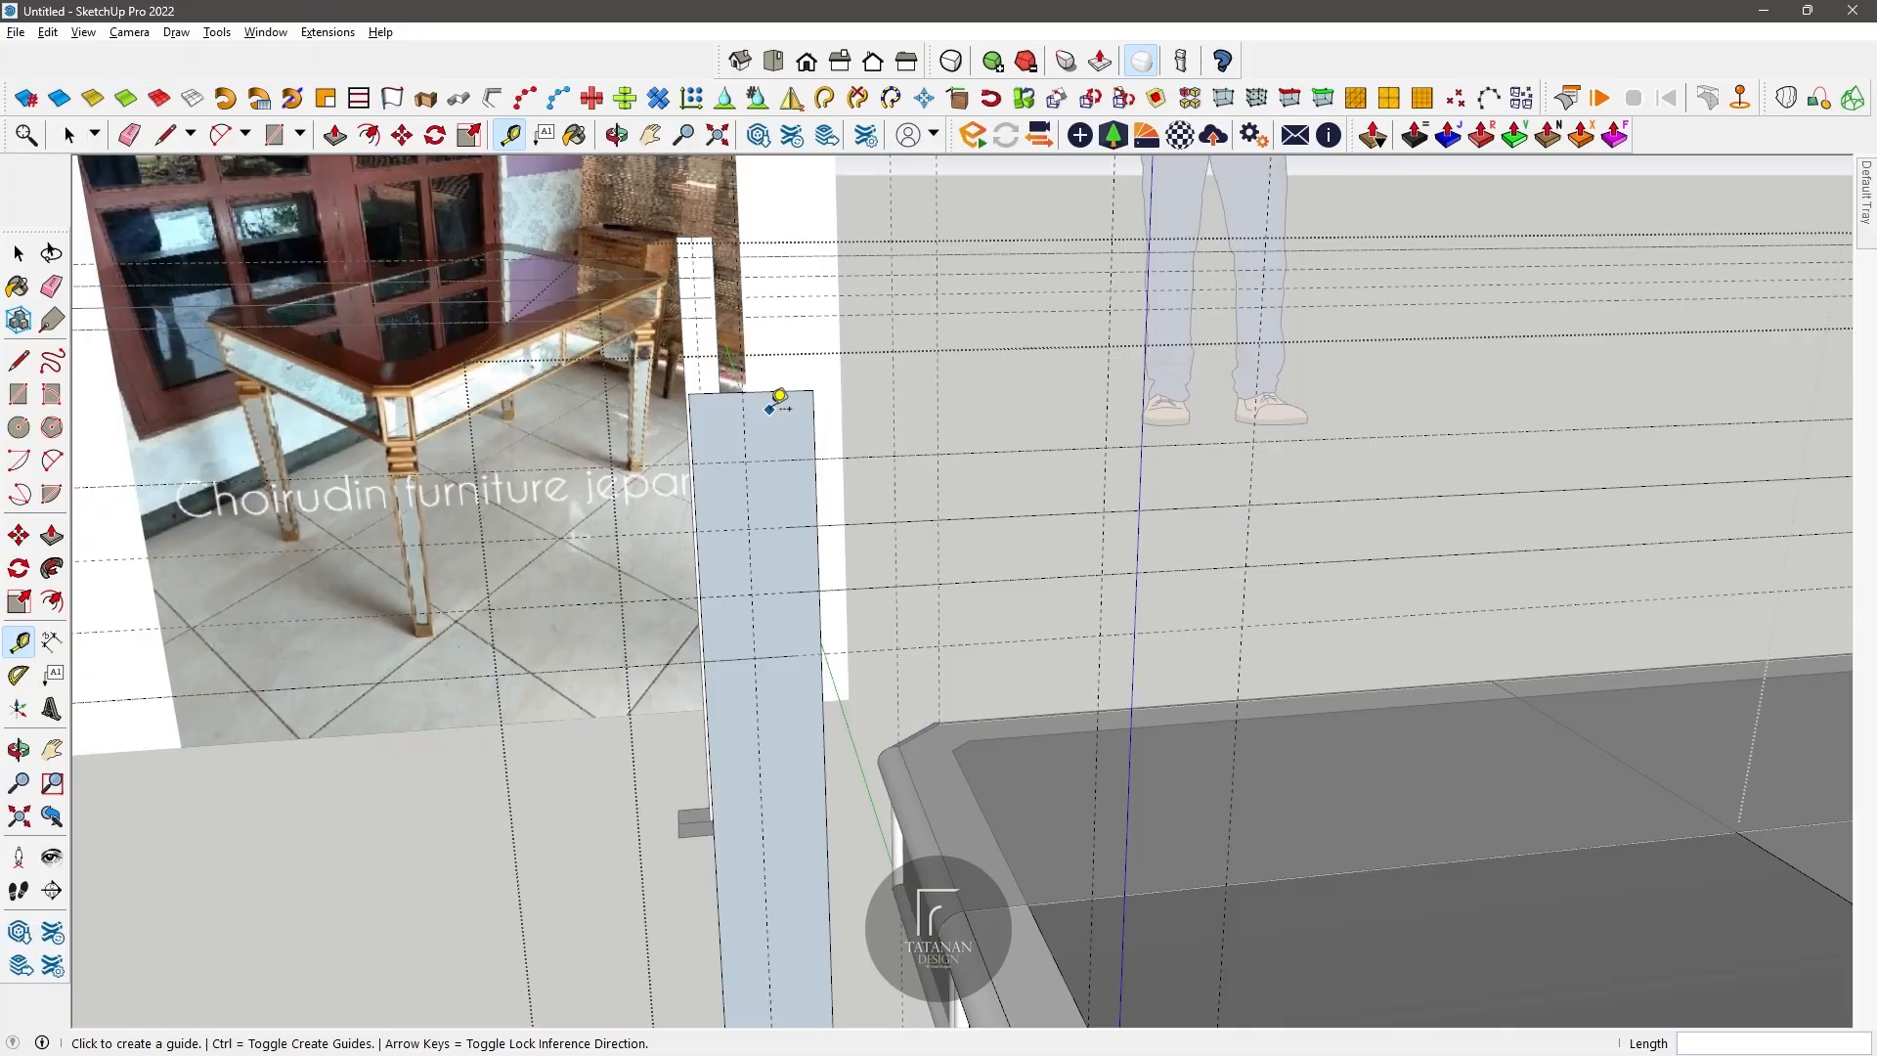
{"action": "left_click", "coordinate": [788, 417]}
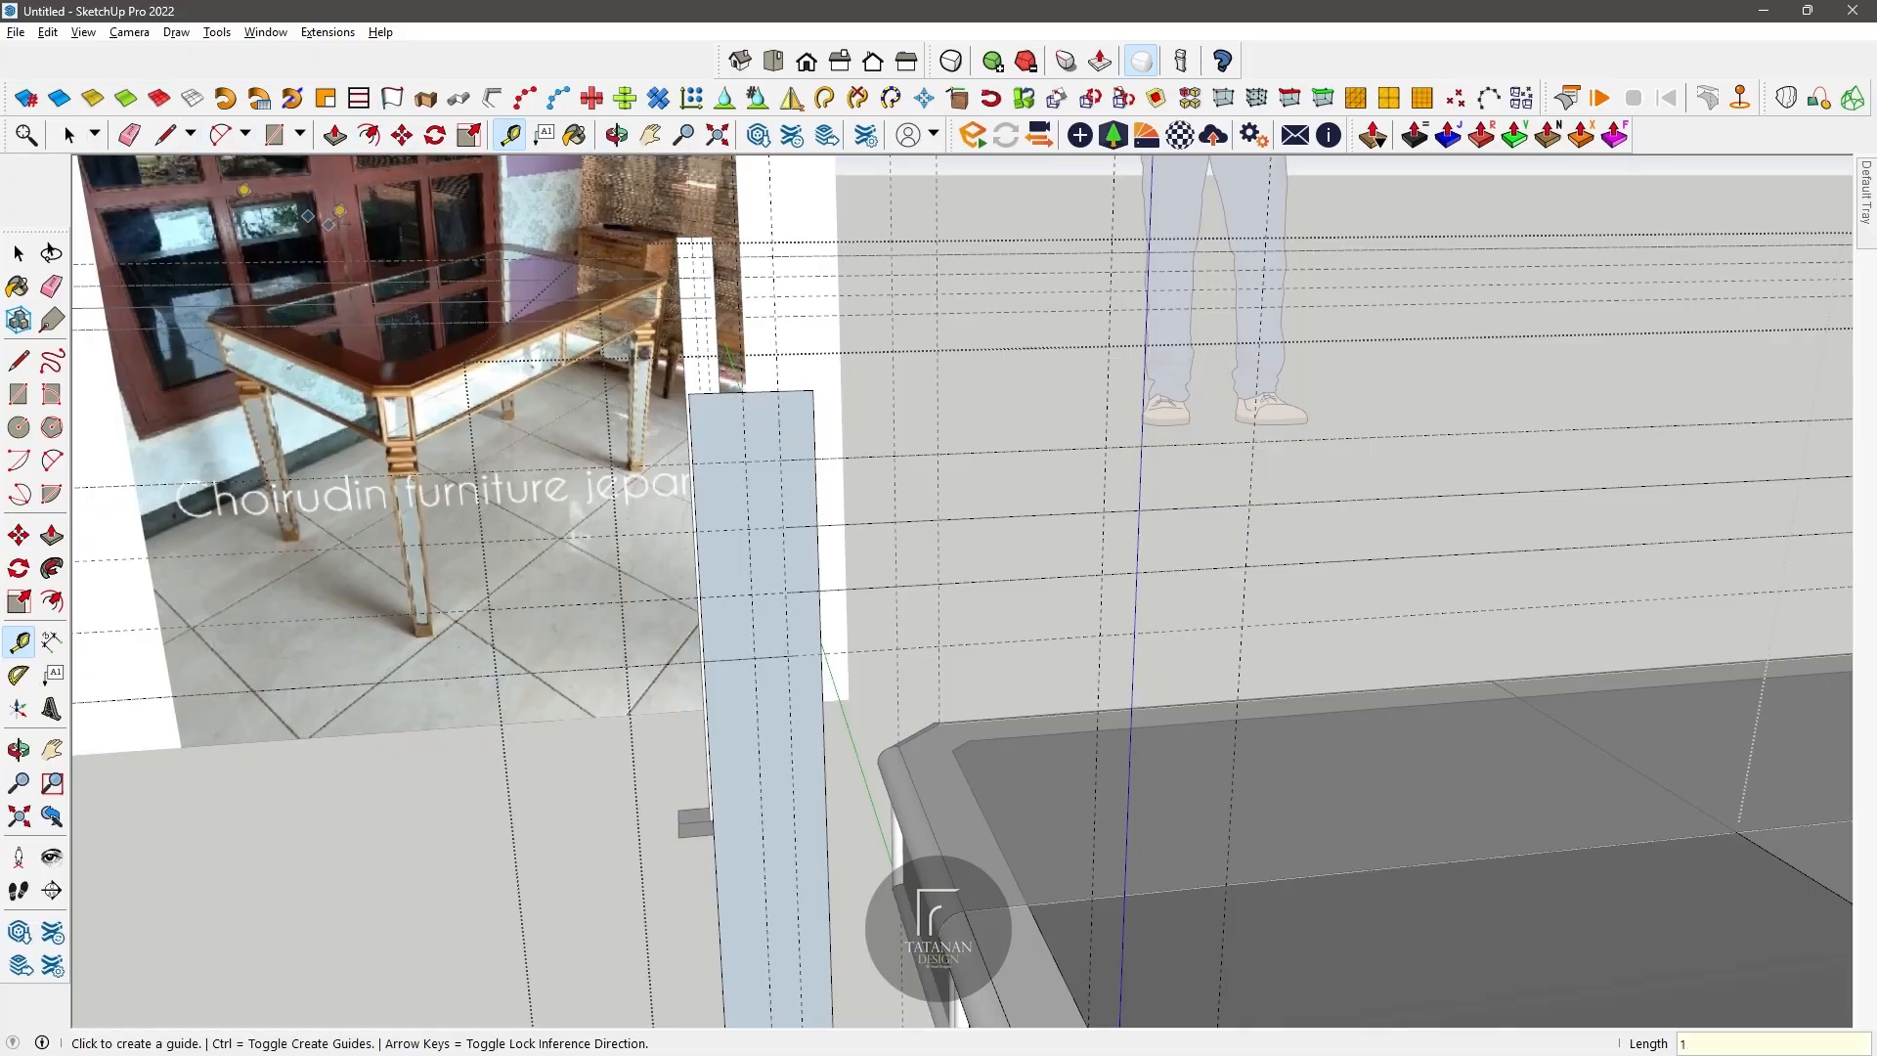
Step: Draw four alternating semicircular arcs down the outer vertical guide, each spanning one 2 cm interval between the horizontal guides
{"action": "left_click", "coordinate": [778, 392]}
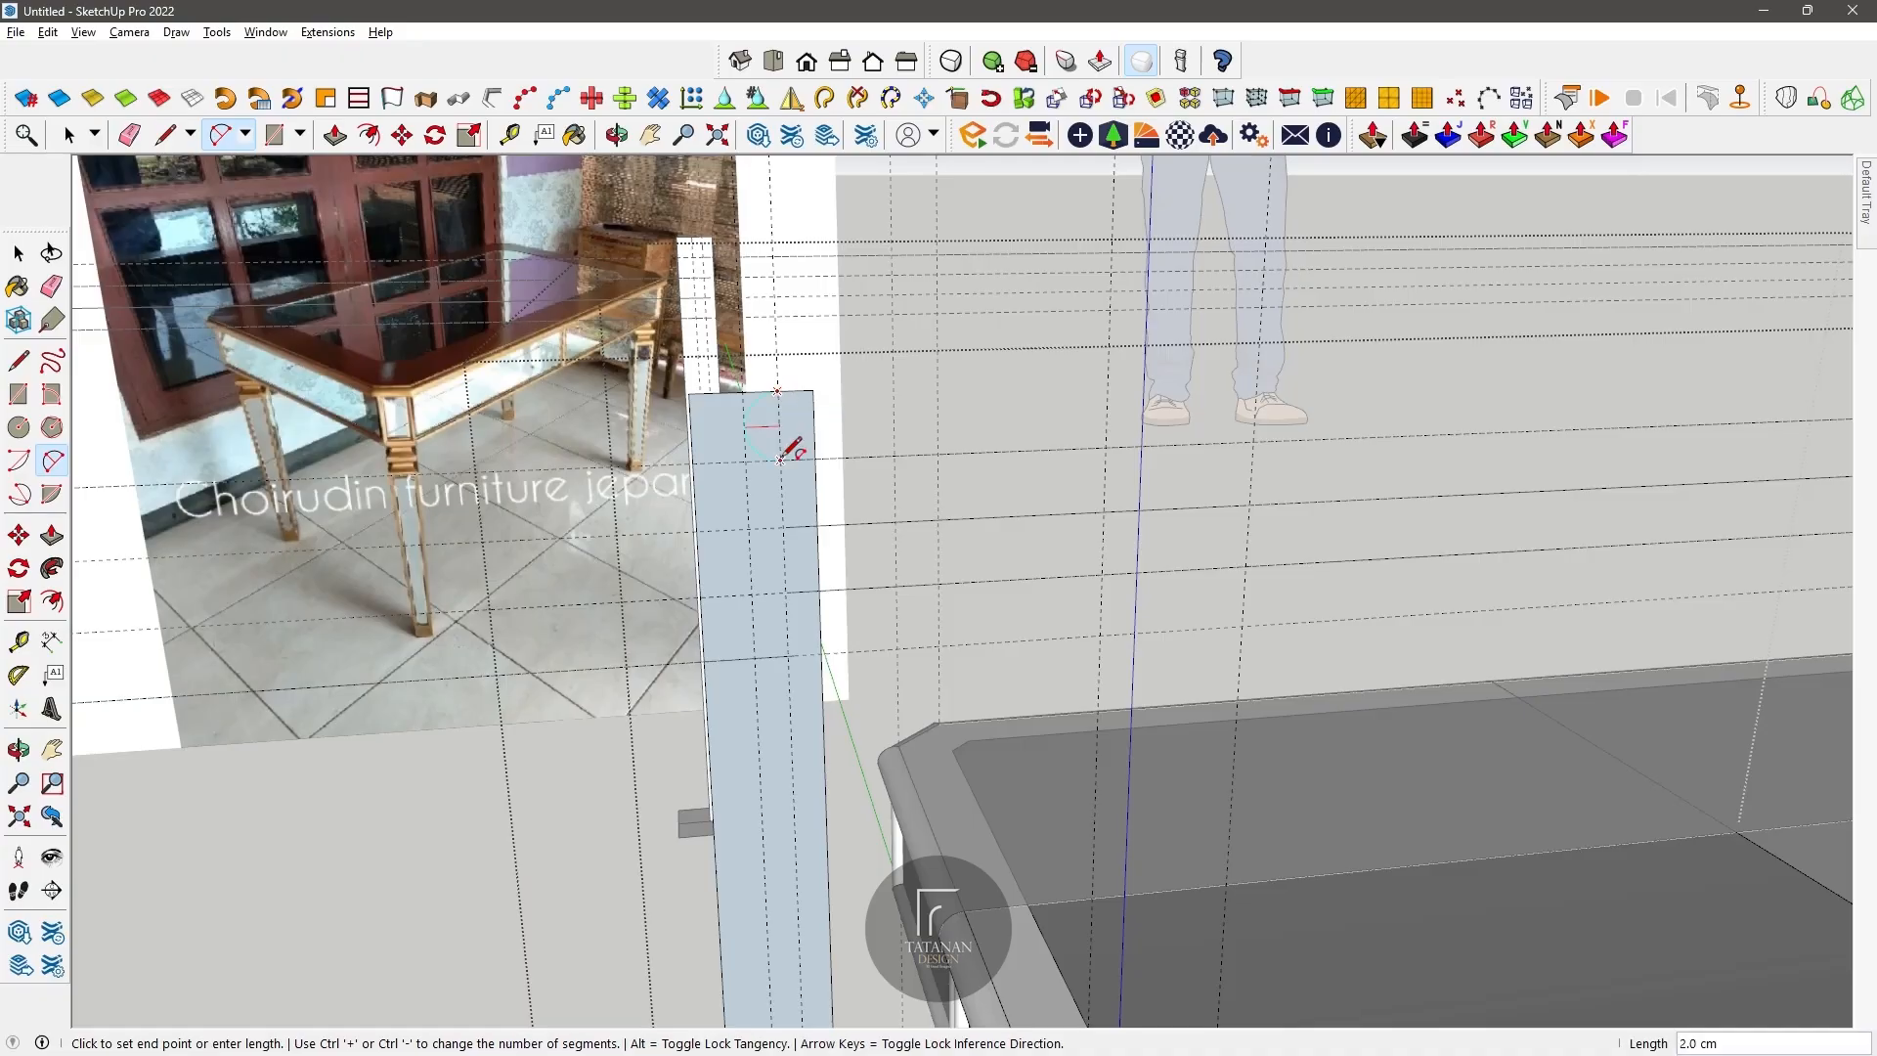
{"action": "left_click", "coordinate": [779, 458]}
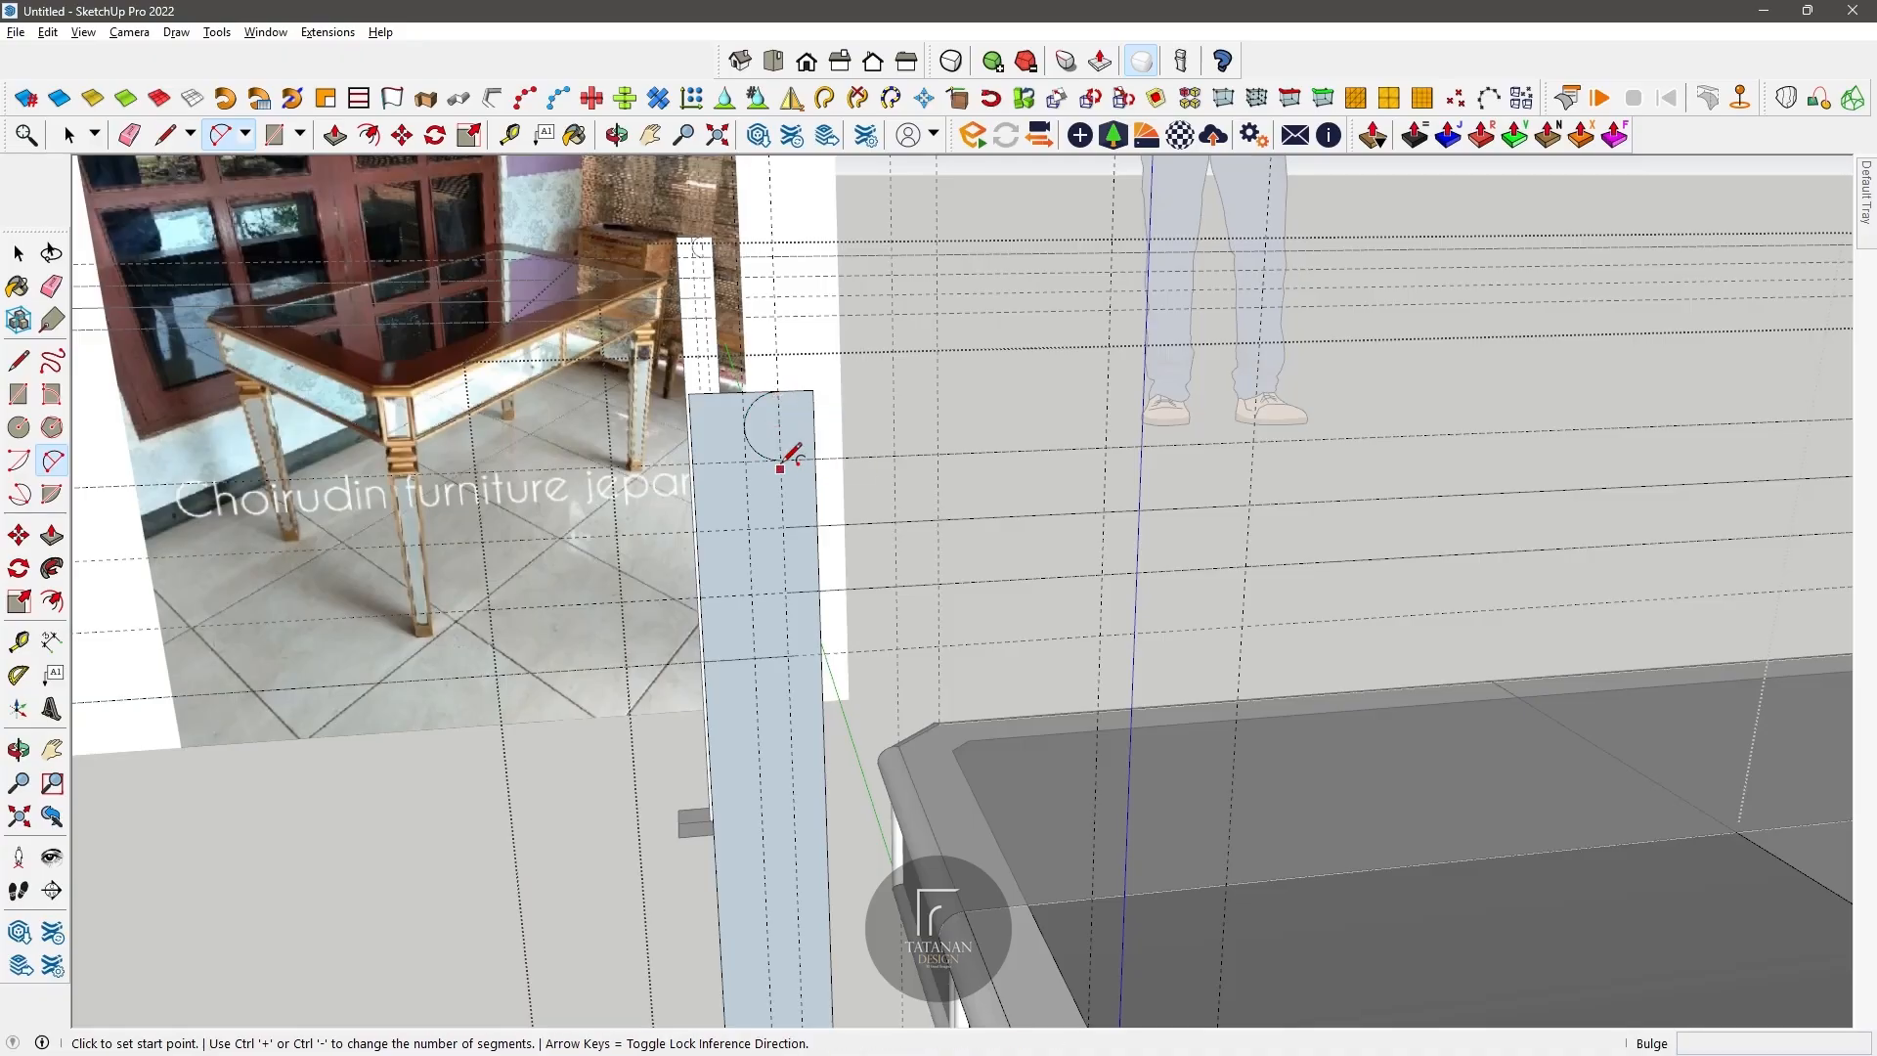
{"action": "left_click", "coordinate": [779, 458]}
{"action": "double_click", "coordinate": [783, 528]}
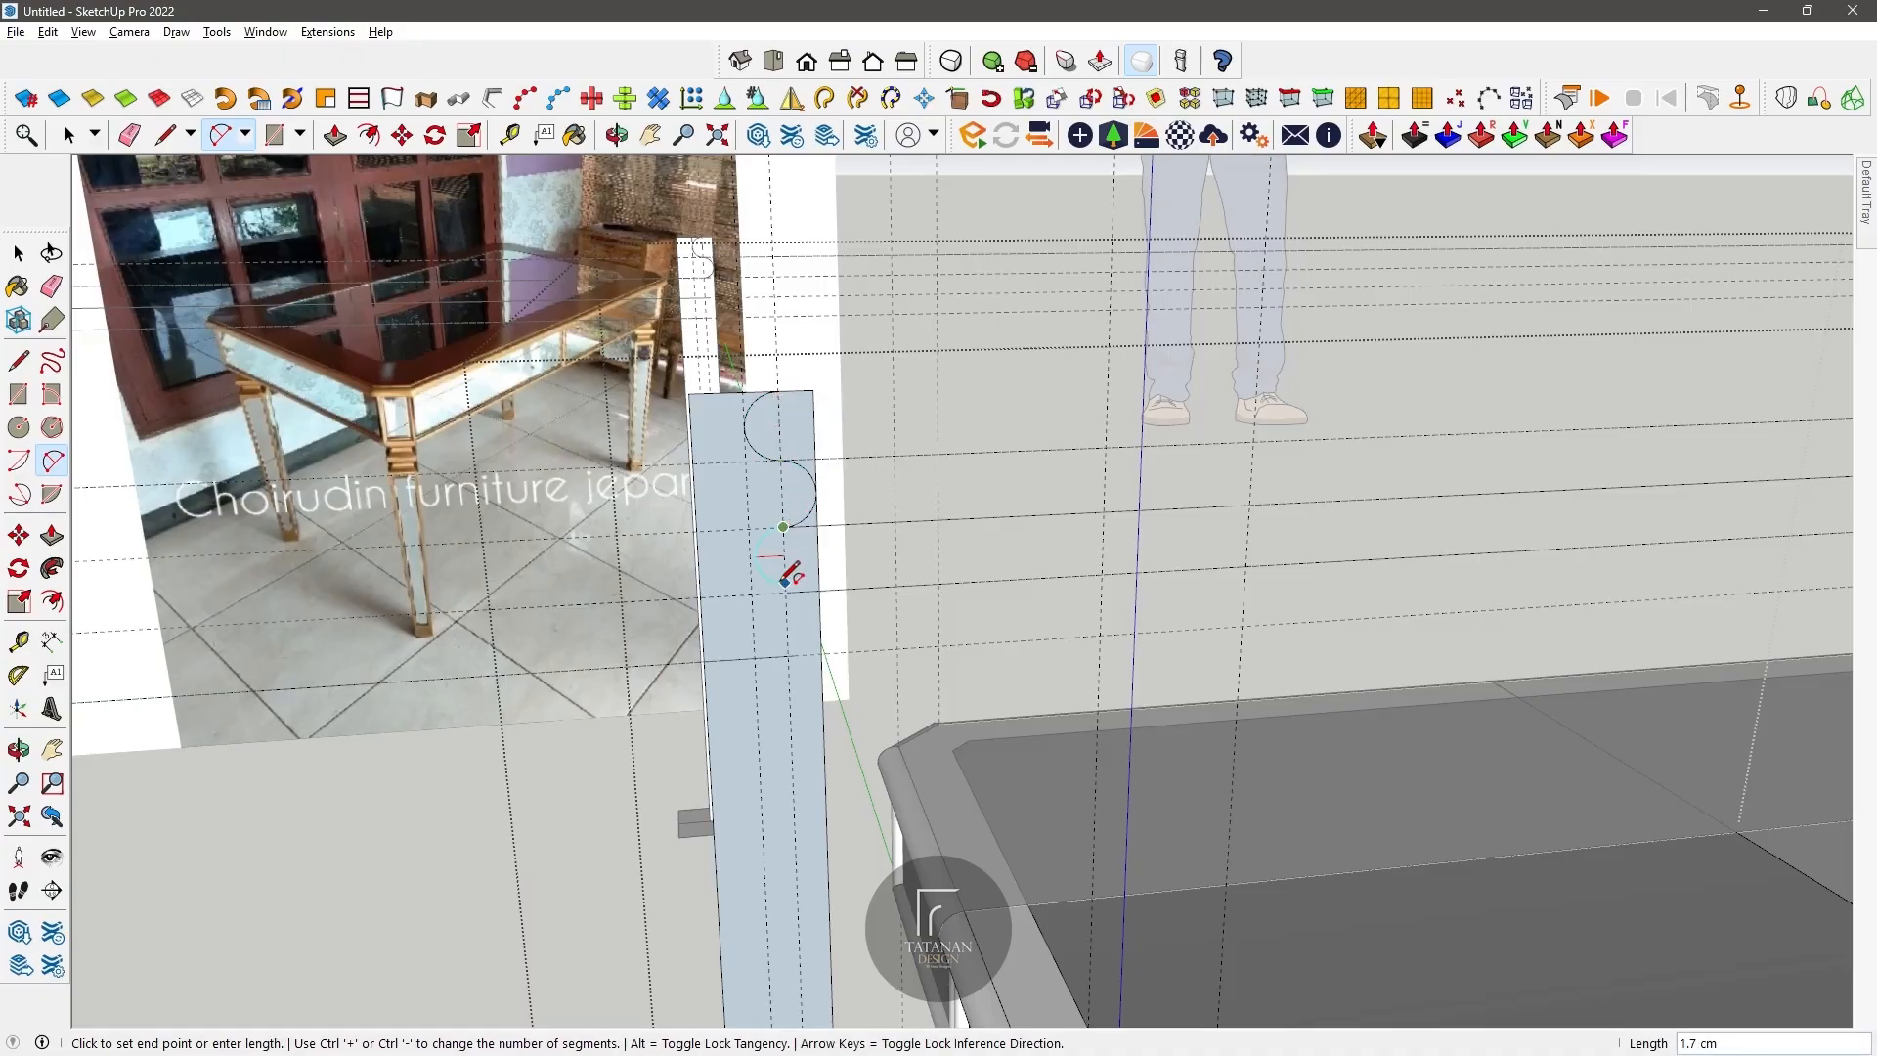
{"action": "double_click", "coordinate": [785, 592]}
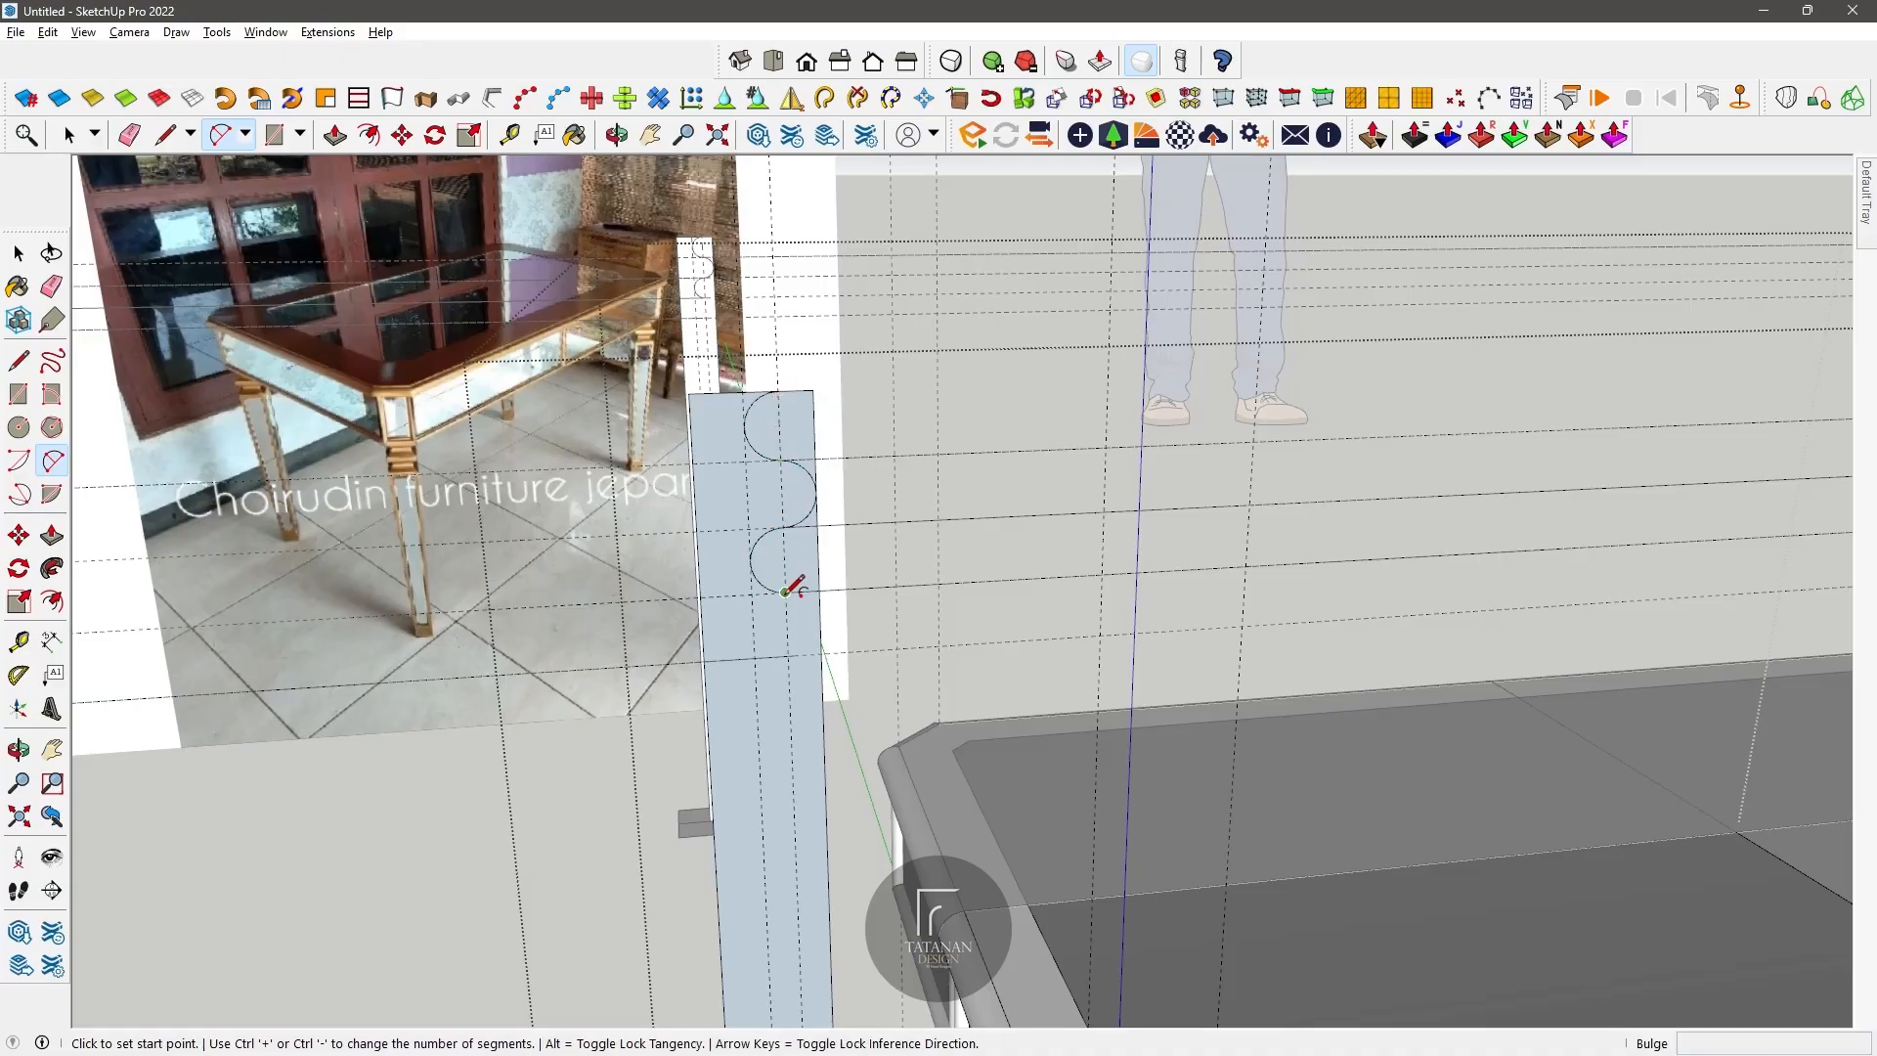
{"action": "left_click", "coordinate": [794, 652]}
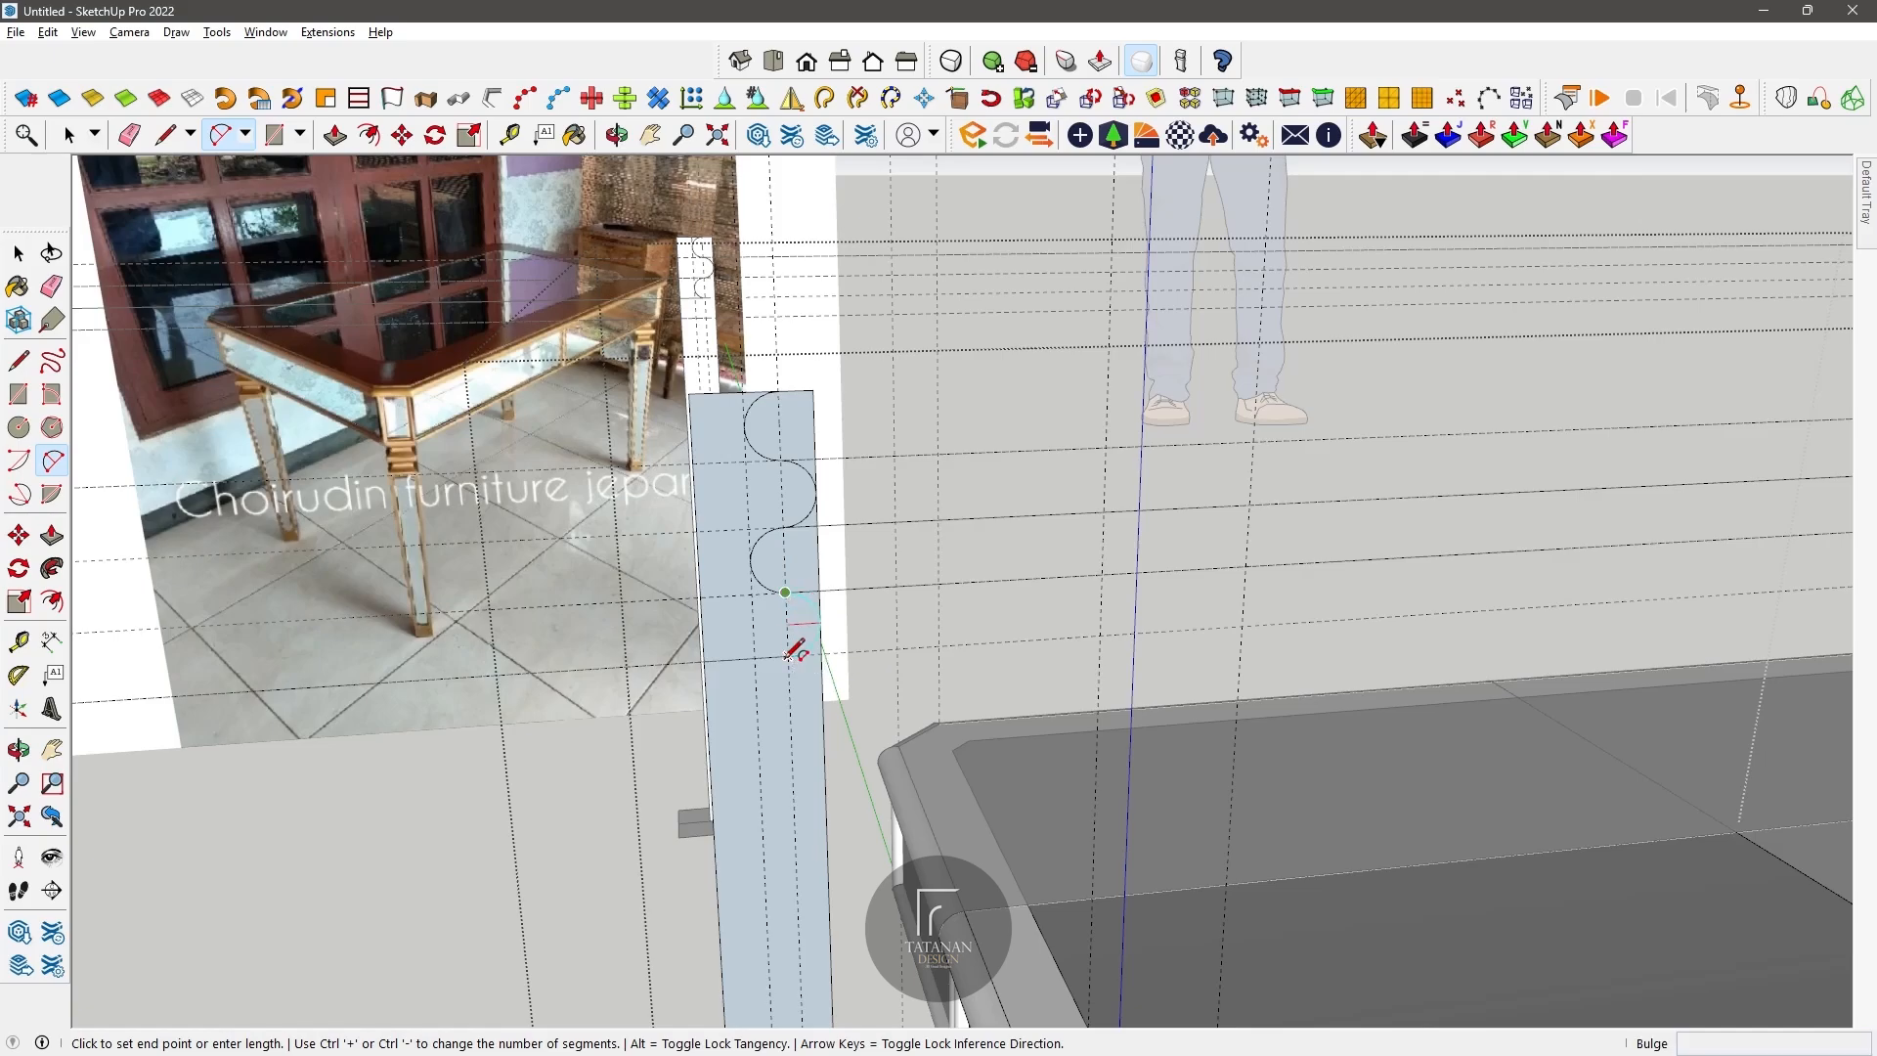
{"action": "scroll", "coordinate": [772, 558], "scroll_direction": "down", "scroll_amount": 3}
{"action": "scroll", "coordinate": [693, 529], "scroll_direction": "up", "scroll_amount": 3}
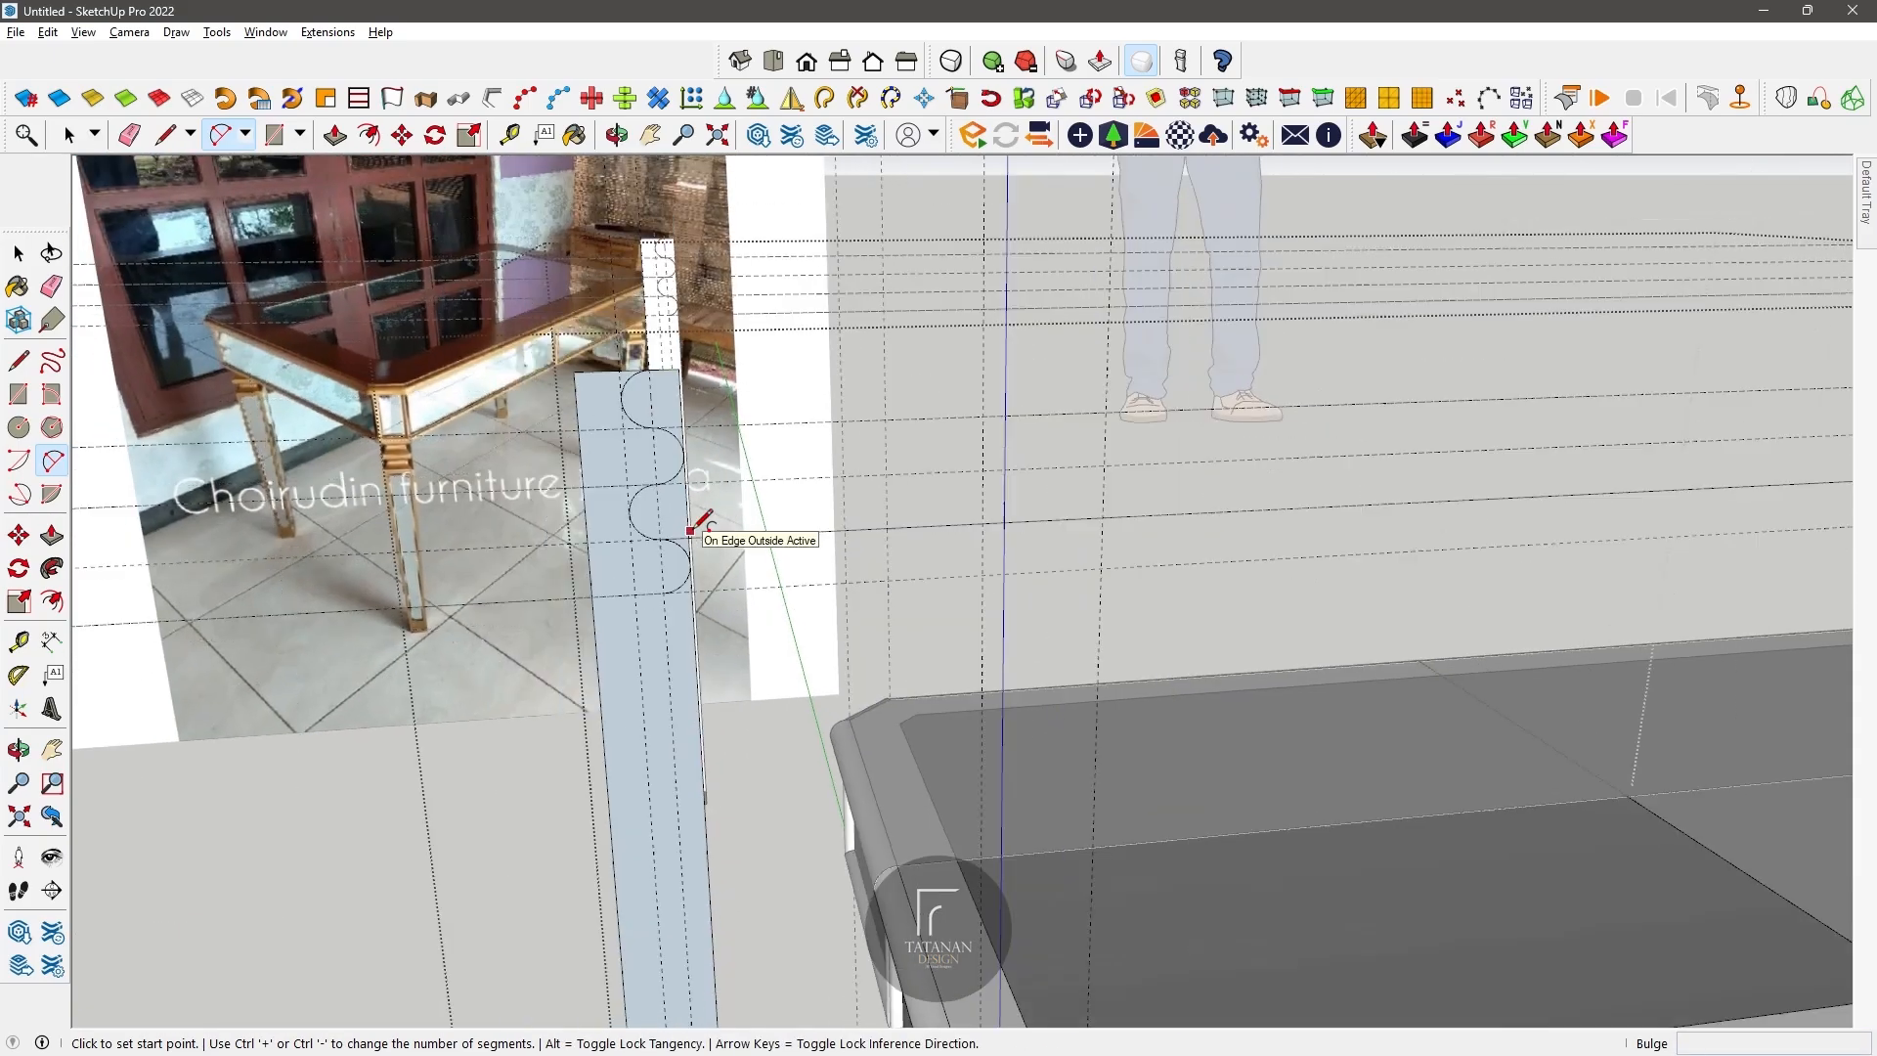
Step: Draw a slanted line from the first vertical guide at the foot up to the outermost point of the lowest arc
{"action": "scroll", "coordinate": [691, 531], "scroll_direction": "down", "scroll_amount": 5}
{"action": "left_click", "coordinate": [166, 135]}
{"action": "scroll", "coordinate": [704, 712], "scroll_direction": "down", "scroll_amount": 4}
{"action": "scroll", "coordinate": [703, 929], "scroll_direction": "up", "scroll_amount": 4}
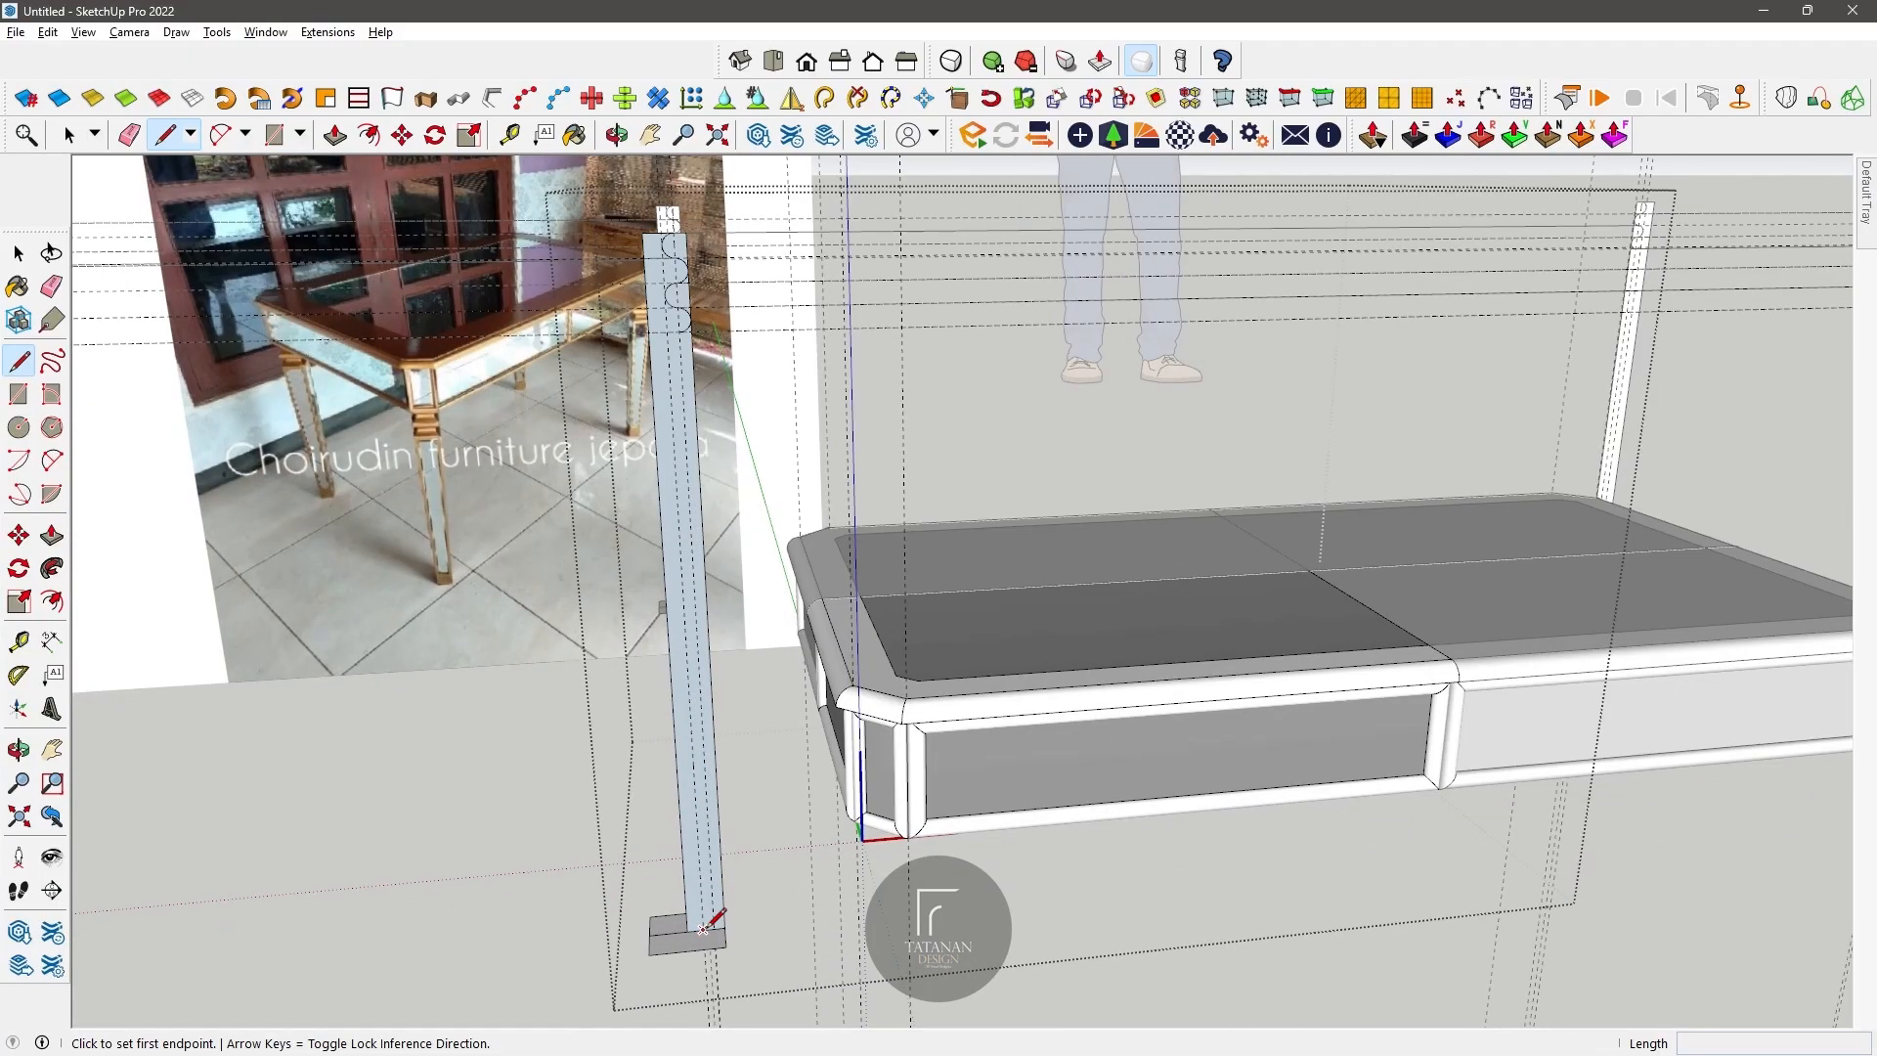
{"action": "left_click", "coordinate": [703, 929]}
{"action": "scroll", "coordinate": [684, 289], "scroll_direction": "up", "scroll_amount": 6}
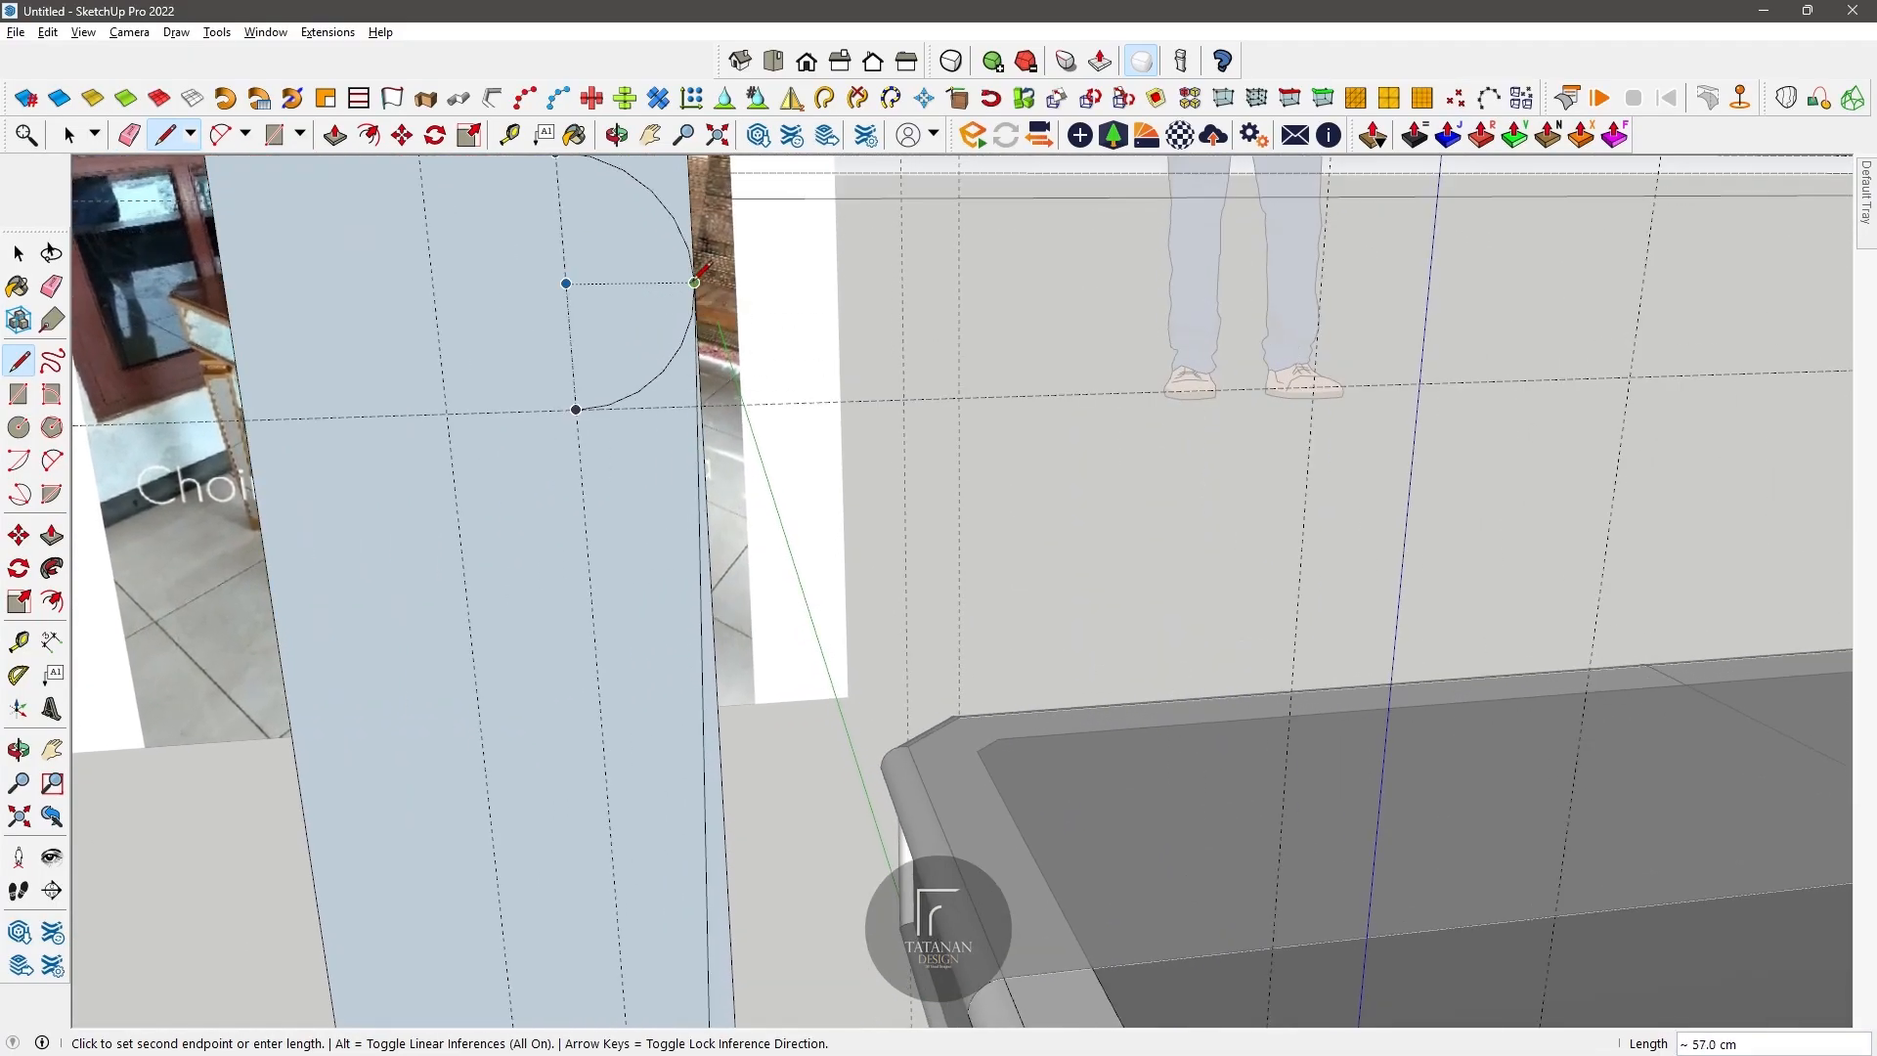
{"action": "left_click", "coordinate": [694, 283]}
{"action": "scroll", "coordinate": [694, 284], "scroll_direction": "down", "scroll_amount": 7}
{"action": "scroll", "coordinate": [694, 284], "scroll_direction": "up", "scroll_amount": 1}
Step: Erase the waste outside the arcs and slanted line, leaving only the tapered leg profile
{"action": "left_click", "coordinate": [129, 135]}
{"action": "scroll", "coordinate": [720, 342], "scroll_direction": "up", "scroll_amount": 2}
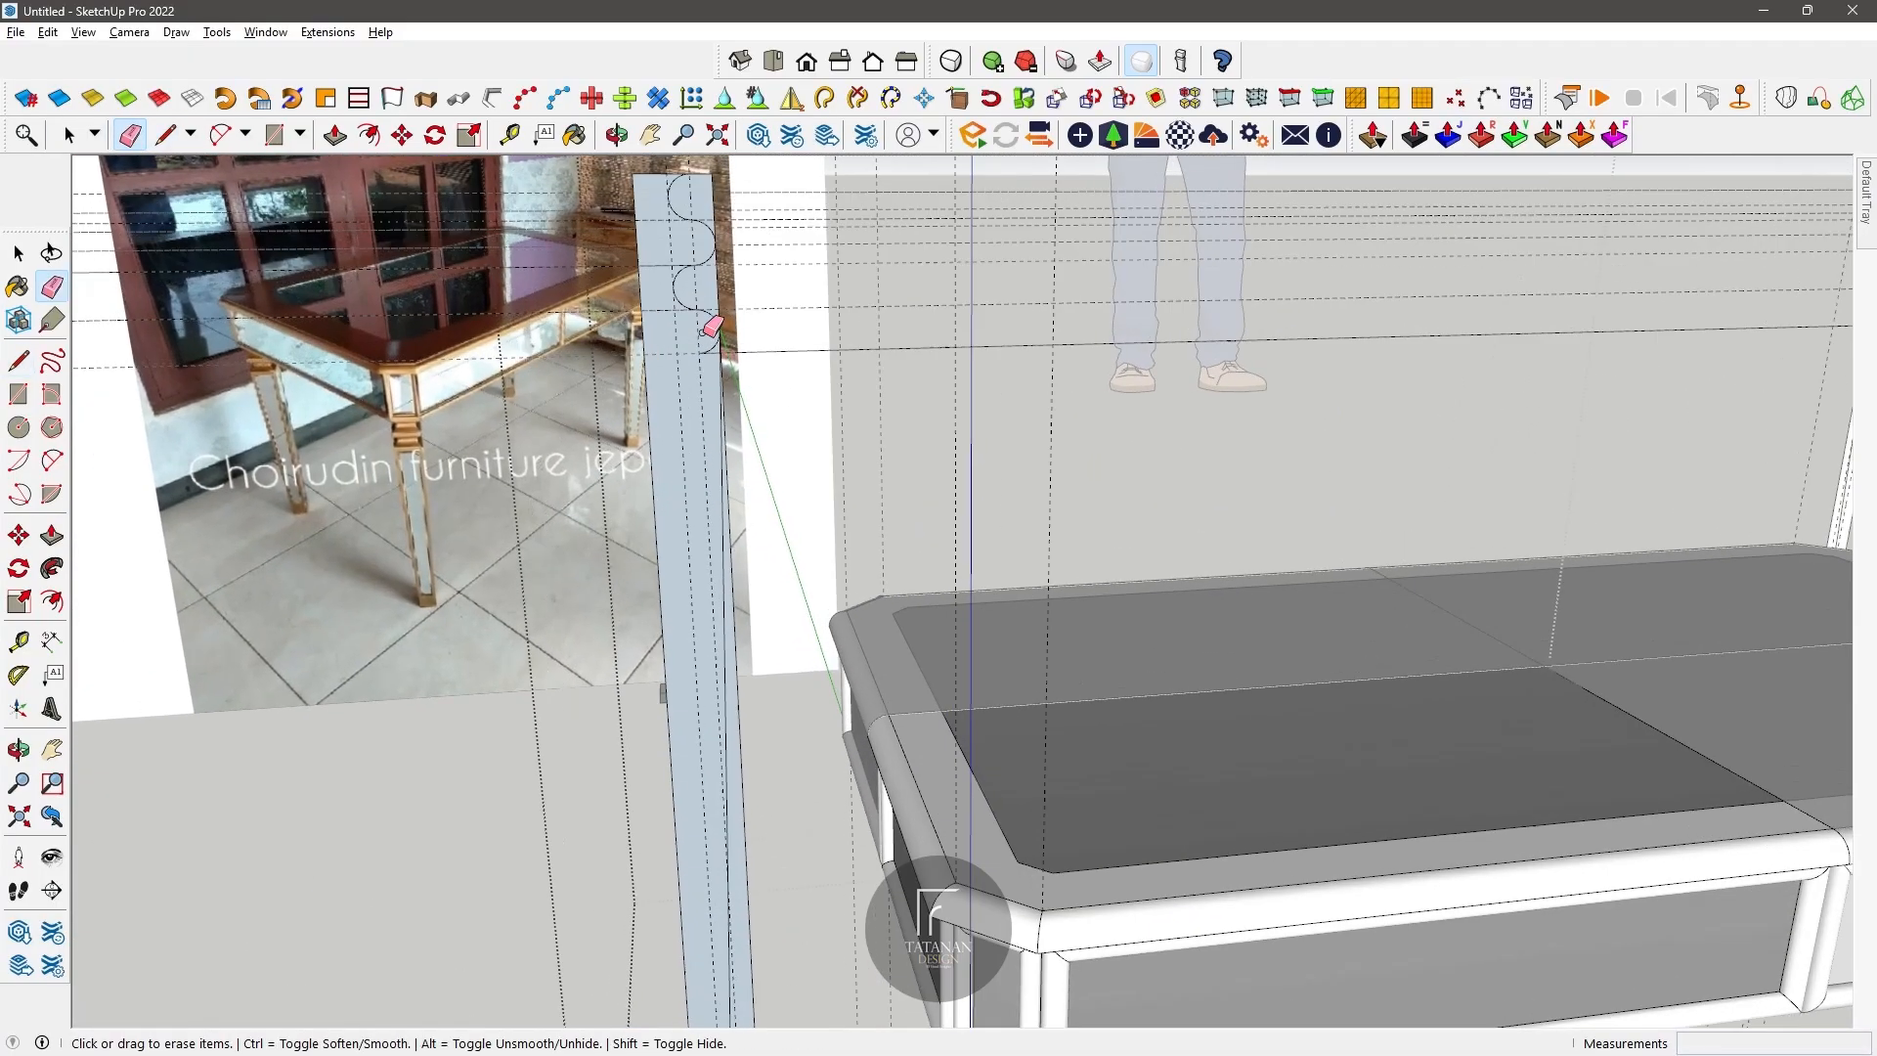
{"action": "scroll", "coordinate": [736, 470], "scroll_direction": "down", "scroll_amount": 2}
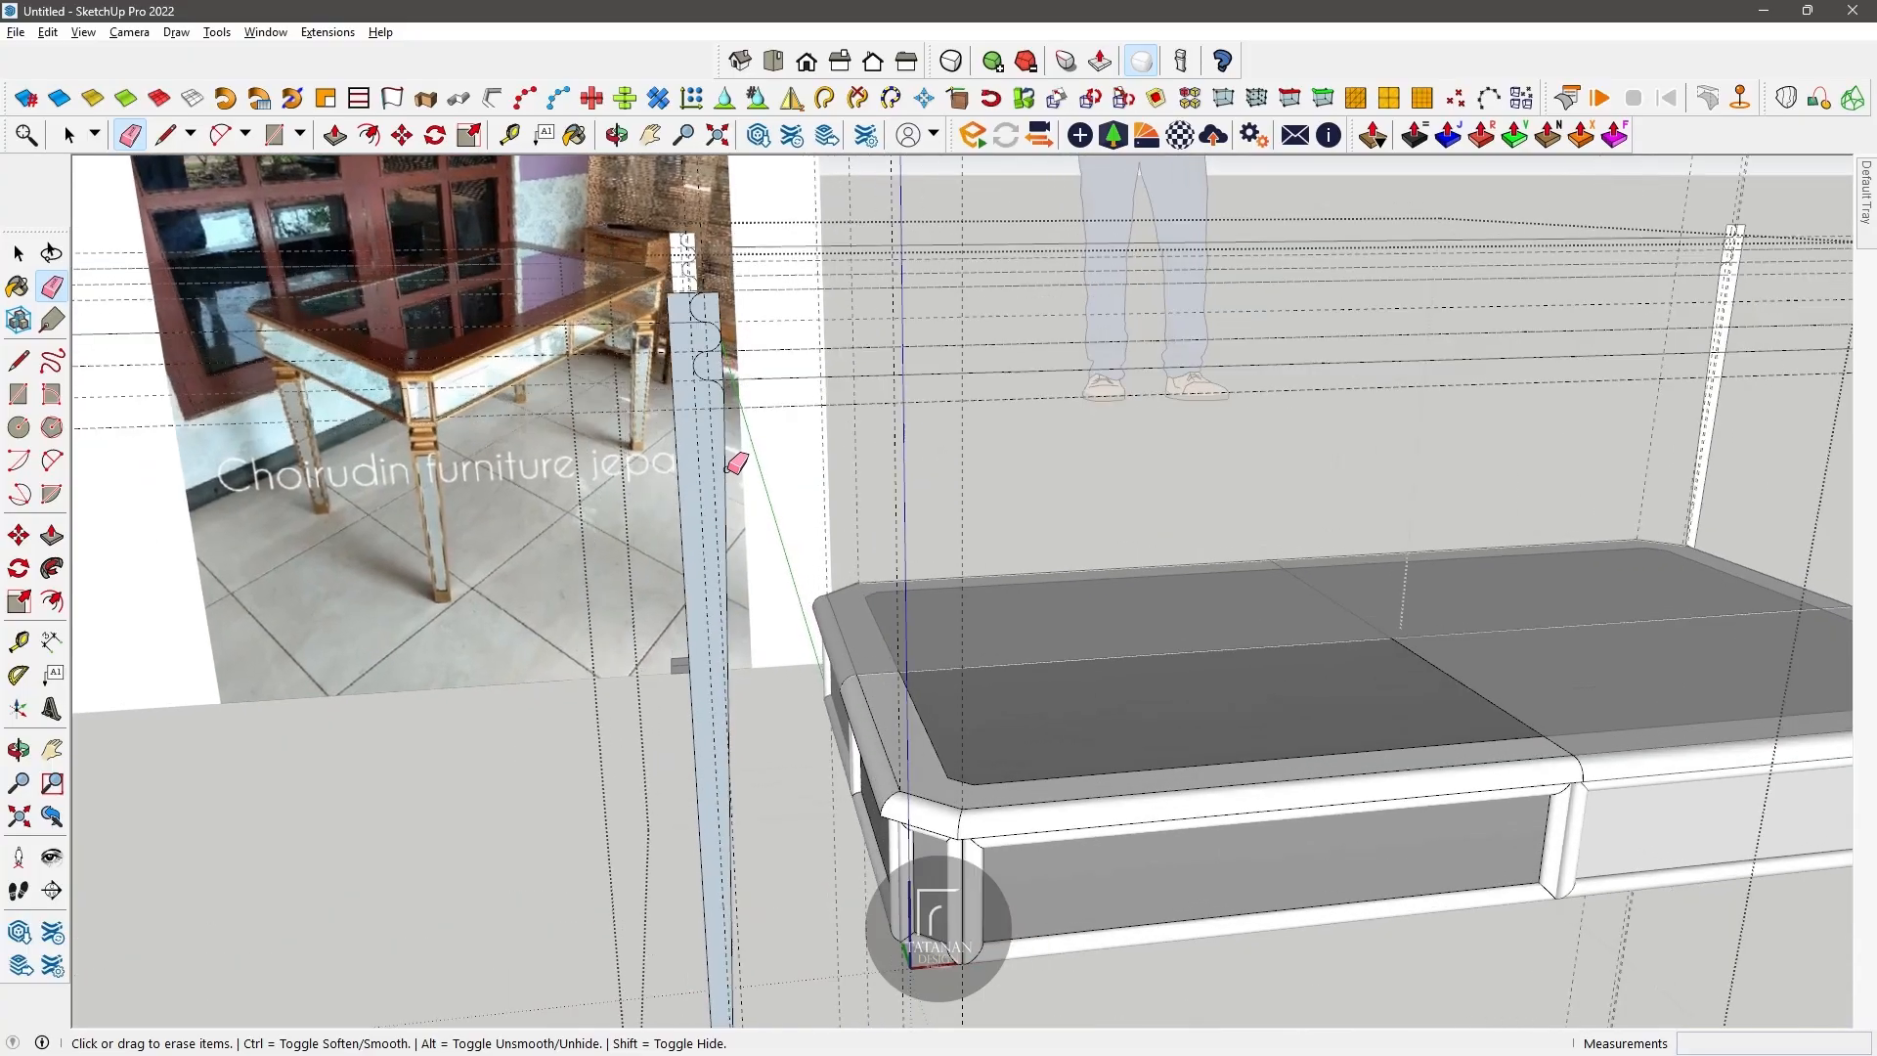
{"action": "scroll", "coordinate": [736, 464], "scroll_direction": "down", "scroll_amount": 2}
{"action": "scroll", "coordinate": [711, 757], "scroll_direction": "down", "scroll_amount": 2}
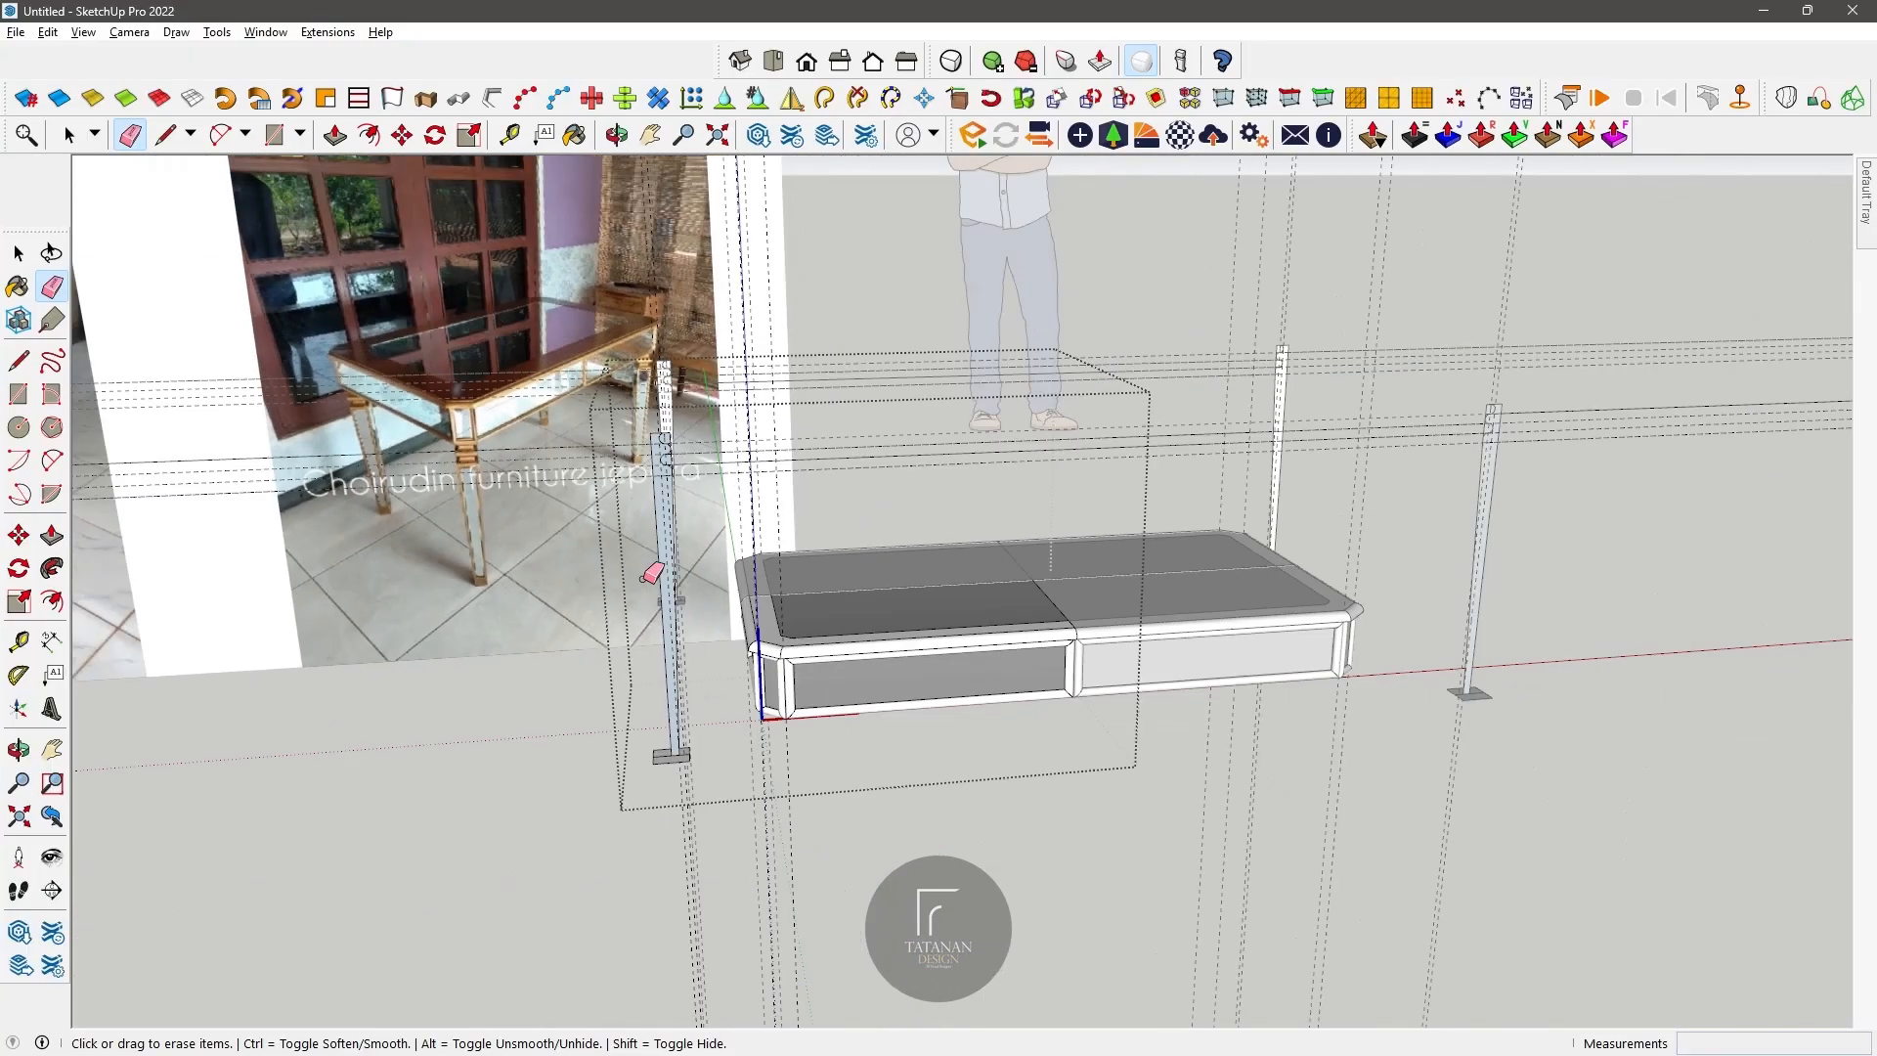
{"action": "scroll", "coordinate": [621, 233], "scroll_direction": "up", "scroll_amount": 5}
{"action": "scroll", "coordinate": [619, 276], "scroll_direction": "down", "scroll_amount": 3}
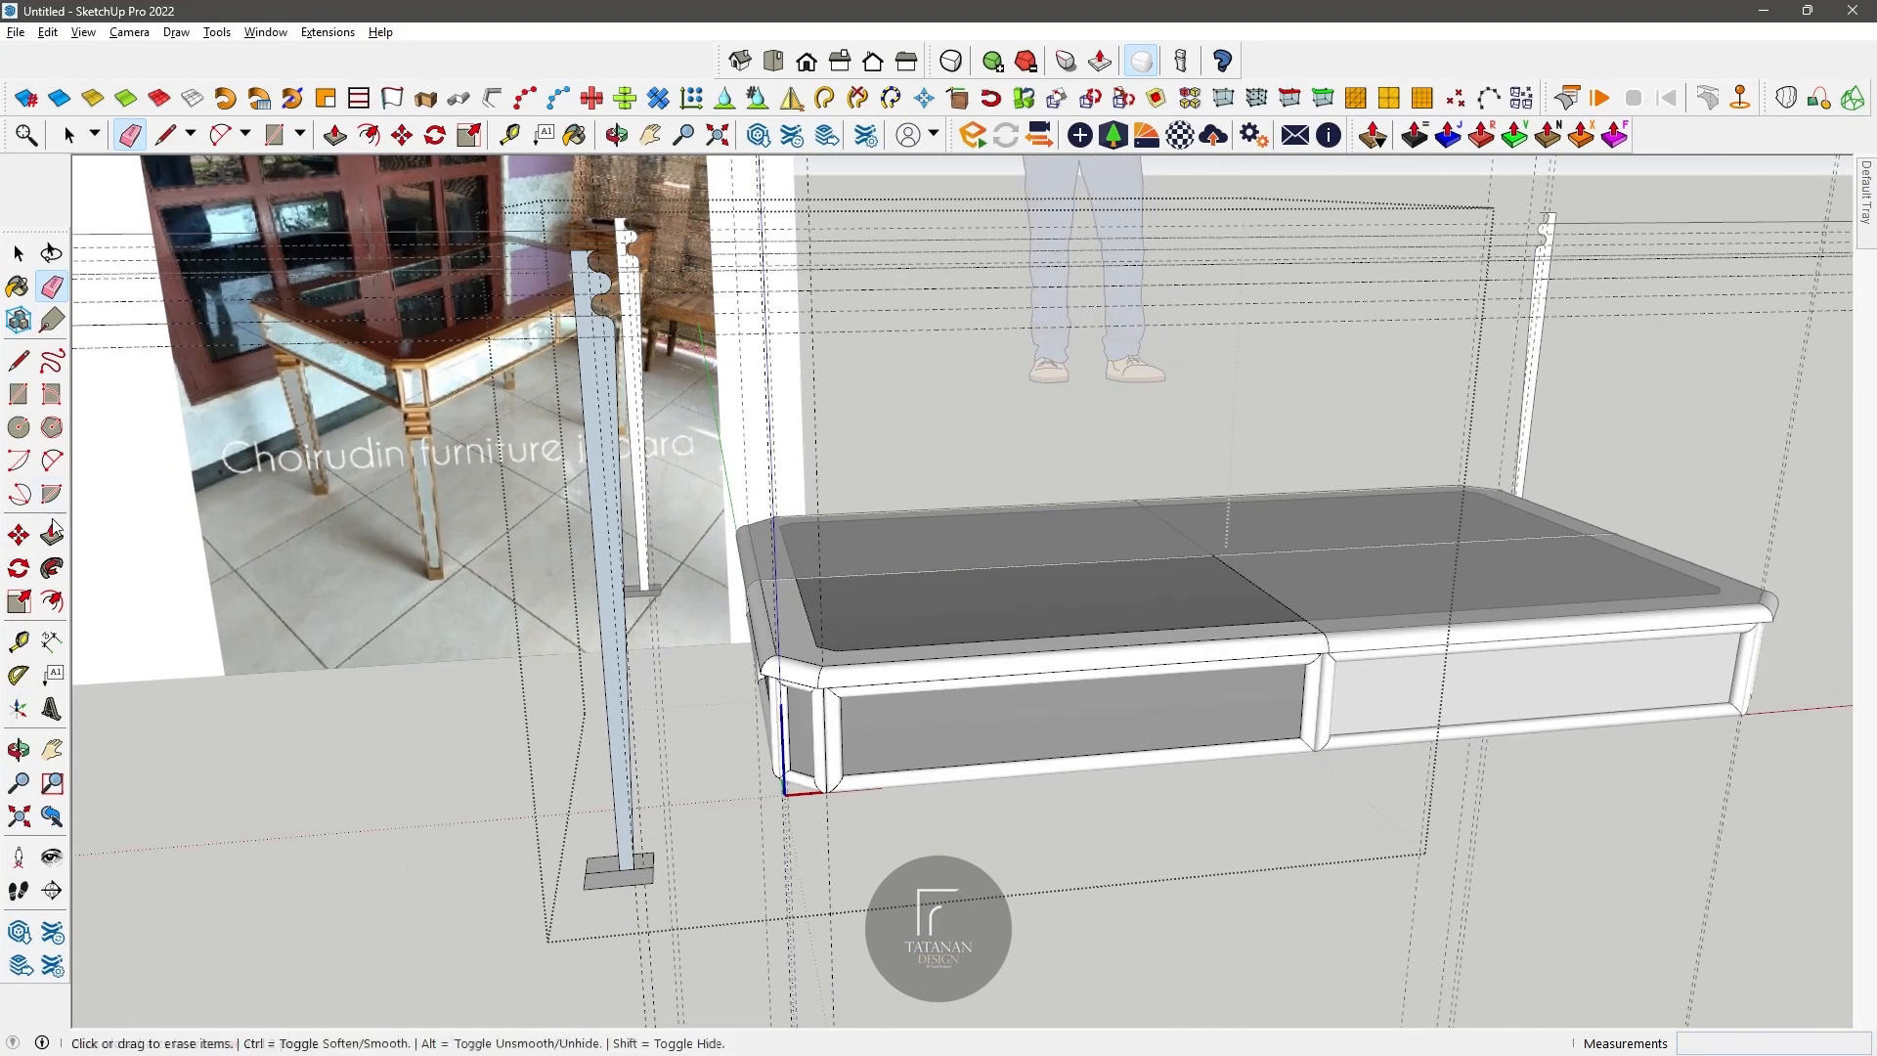
{"action": "left_click", "coordinate": [626, 789]}
Step: Try to move the tapered leg profile 2 cm outward onto the edge of the base rectangle
{"action": "left_click", "coordinate": [70, 137]}
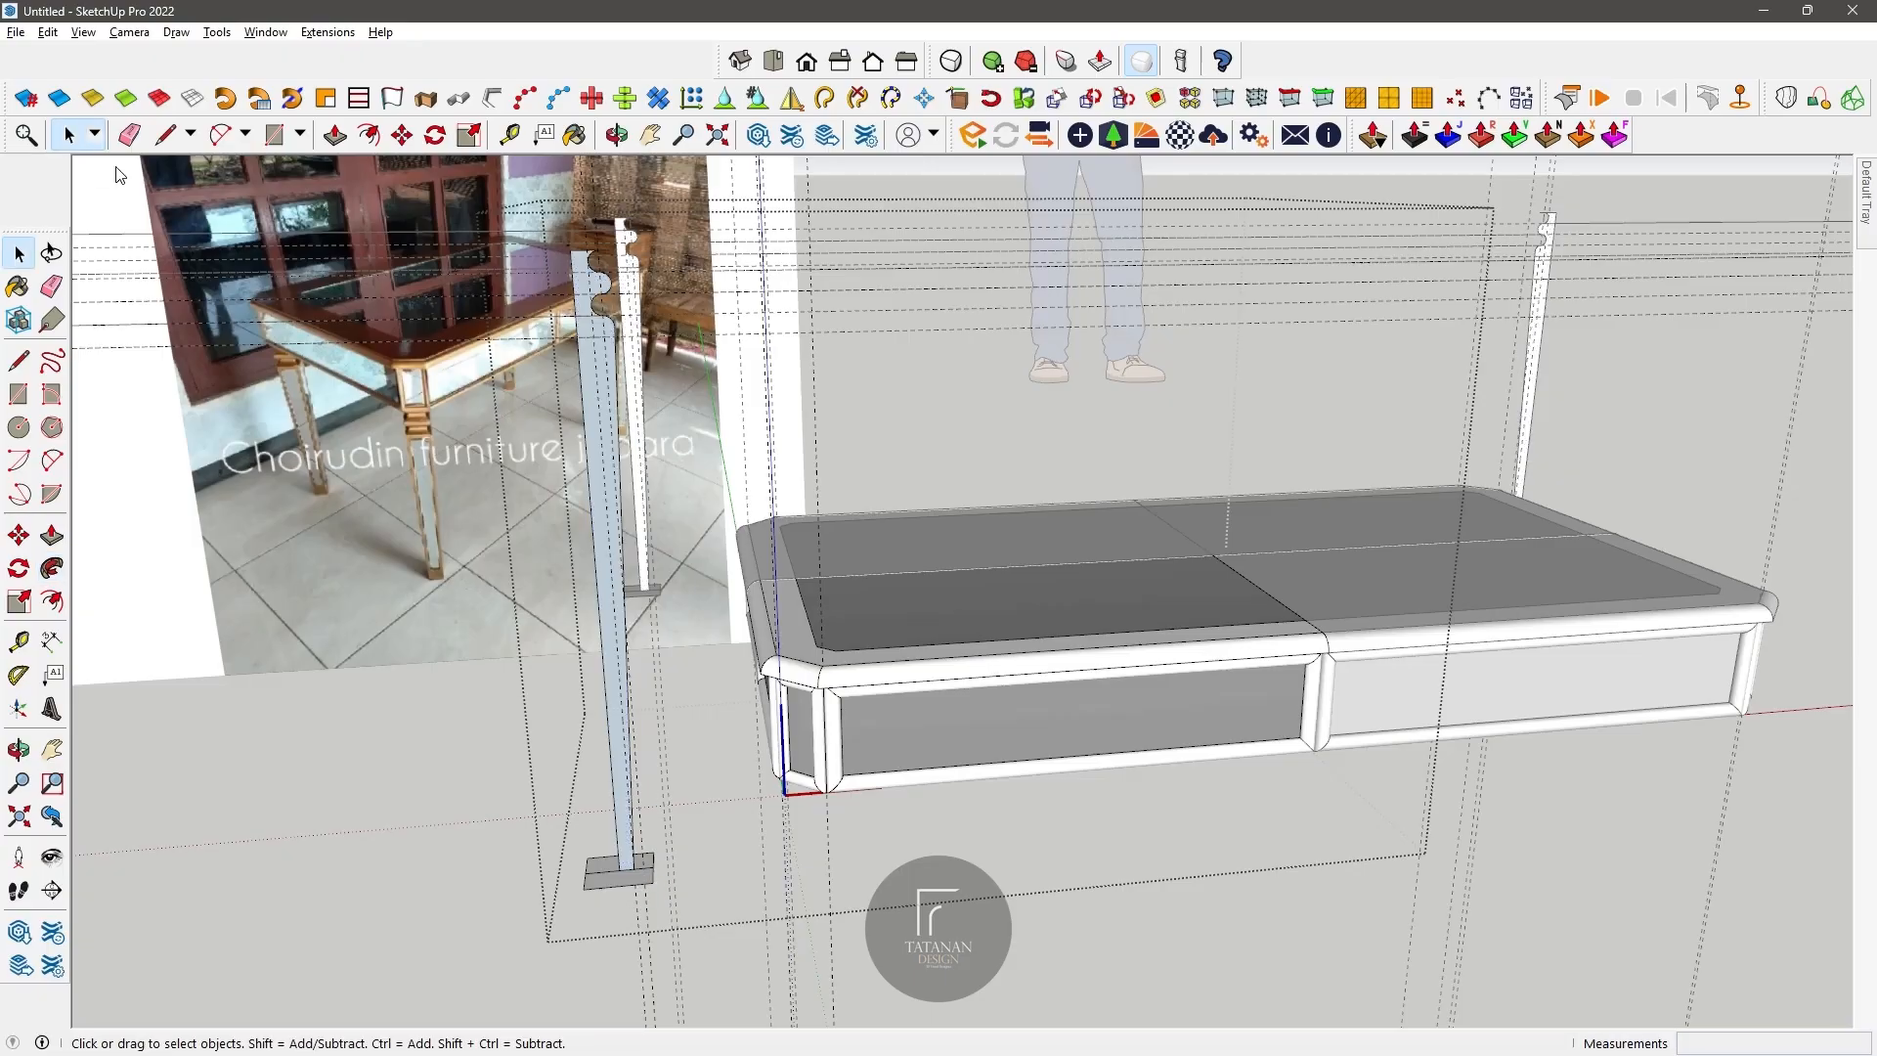
{"action": "scroll", "coordinate": [643, 845], "scroll_direction": "up", "scroll_amount": 1}
{"action": "scroll", "coordinate": [642, 845], "scroll_direction": "down", "scroll_amount": 1}
{"action": "middle_click_drag", "start_coordinate": [642, 845], "coordinate": [628, 507]}
{"action": "left_click", "coordinate": [607, 495]}
{"action": "key", "text": "m"}
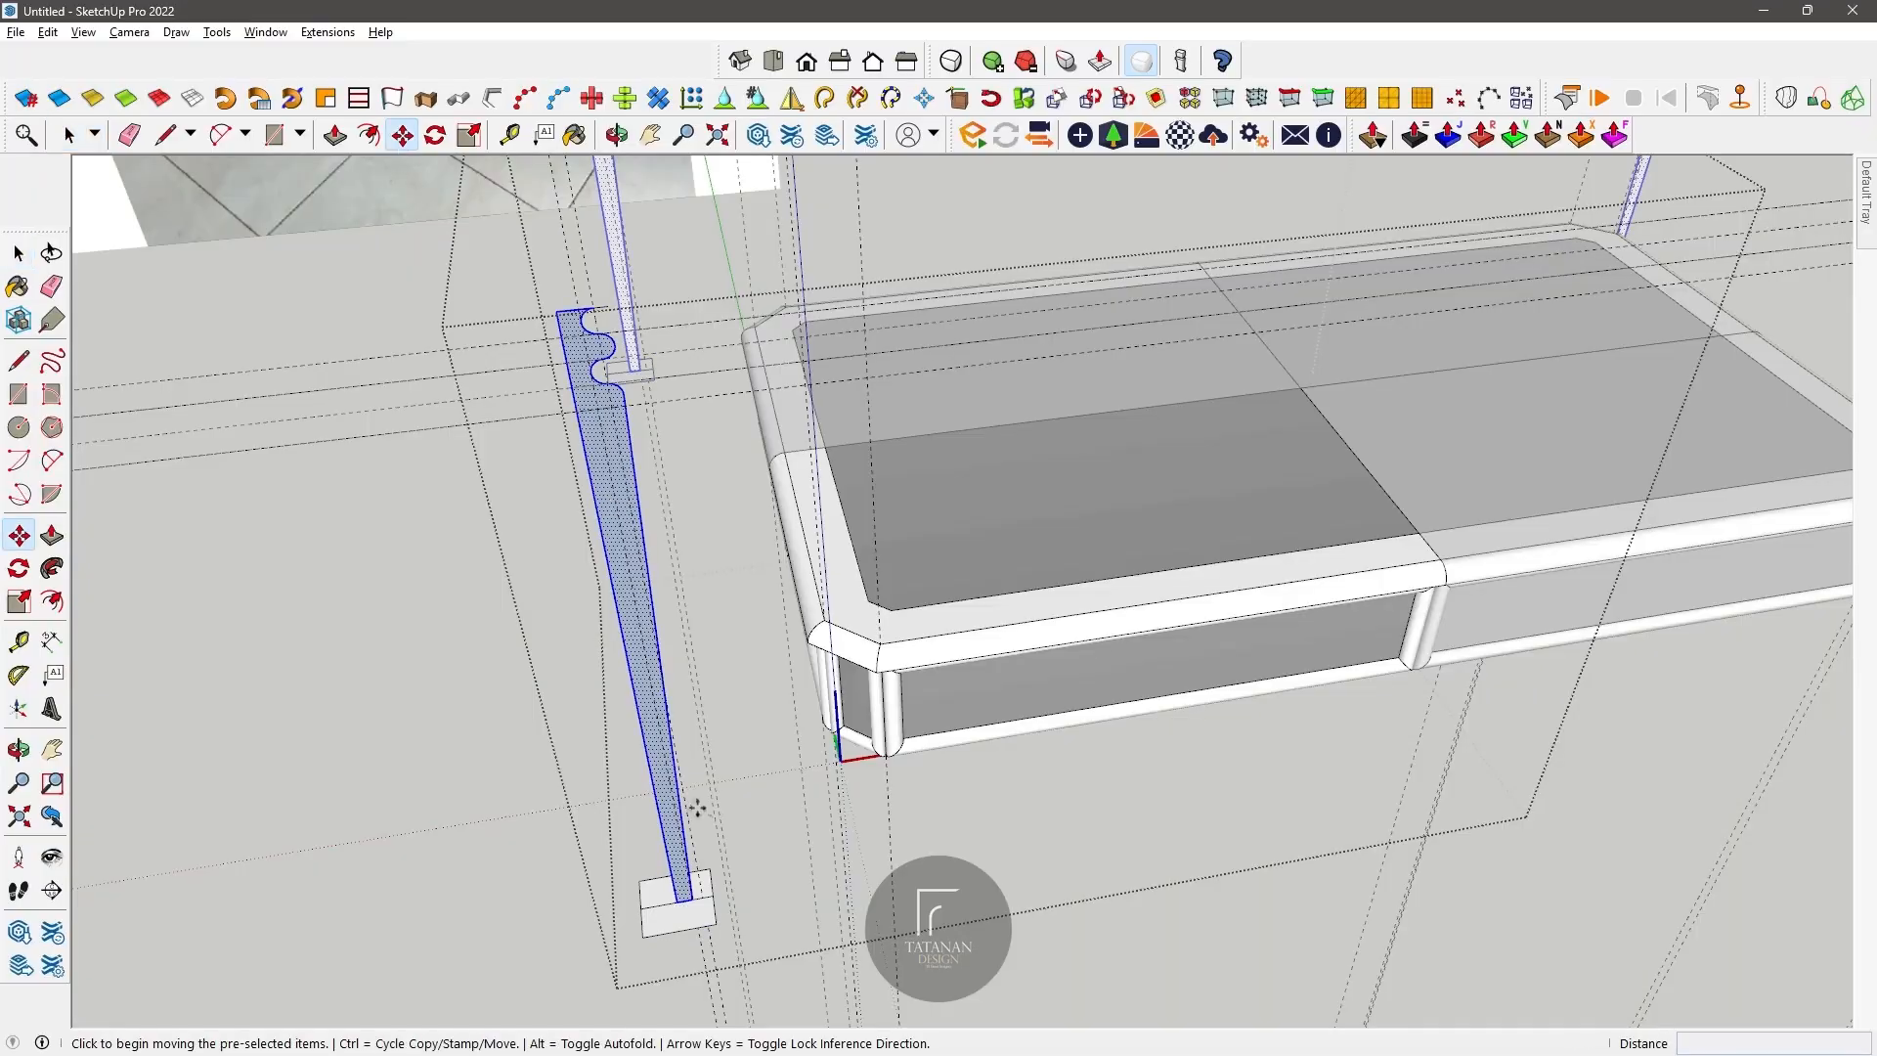
{"action": "left_click", "coordinate": [676, 900]}
{"action": "key", "text": "Escape"}
{"action": "left_click", "coordinate": [692, 900]}
{"action": "left_click", "coordinate": [714, 896]}
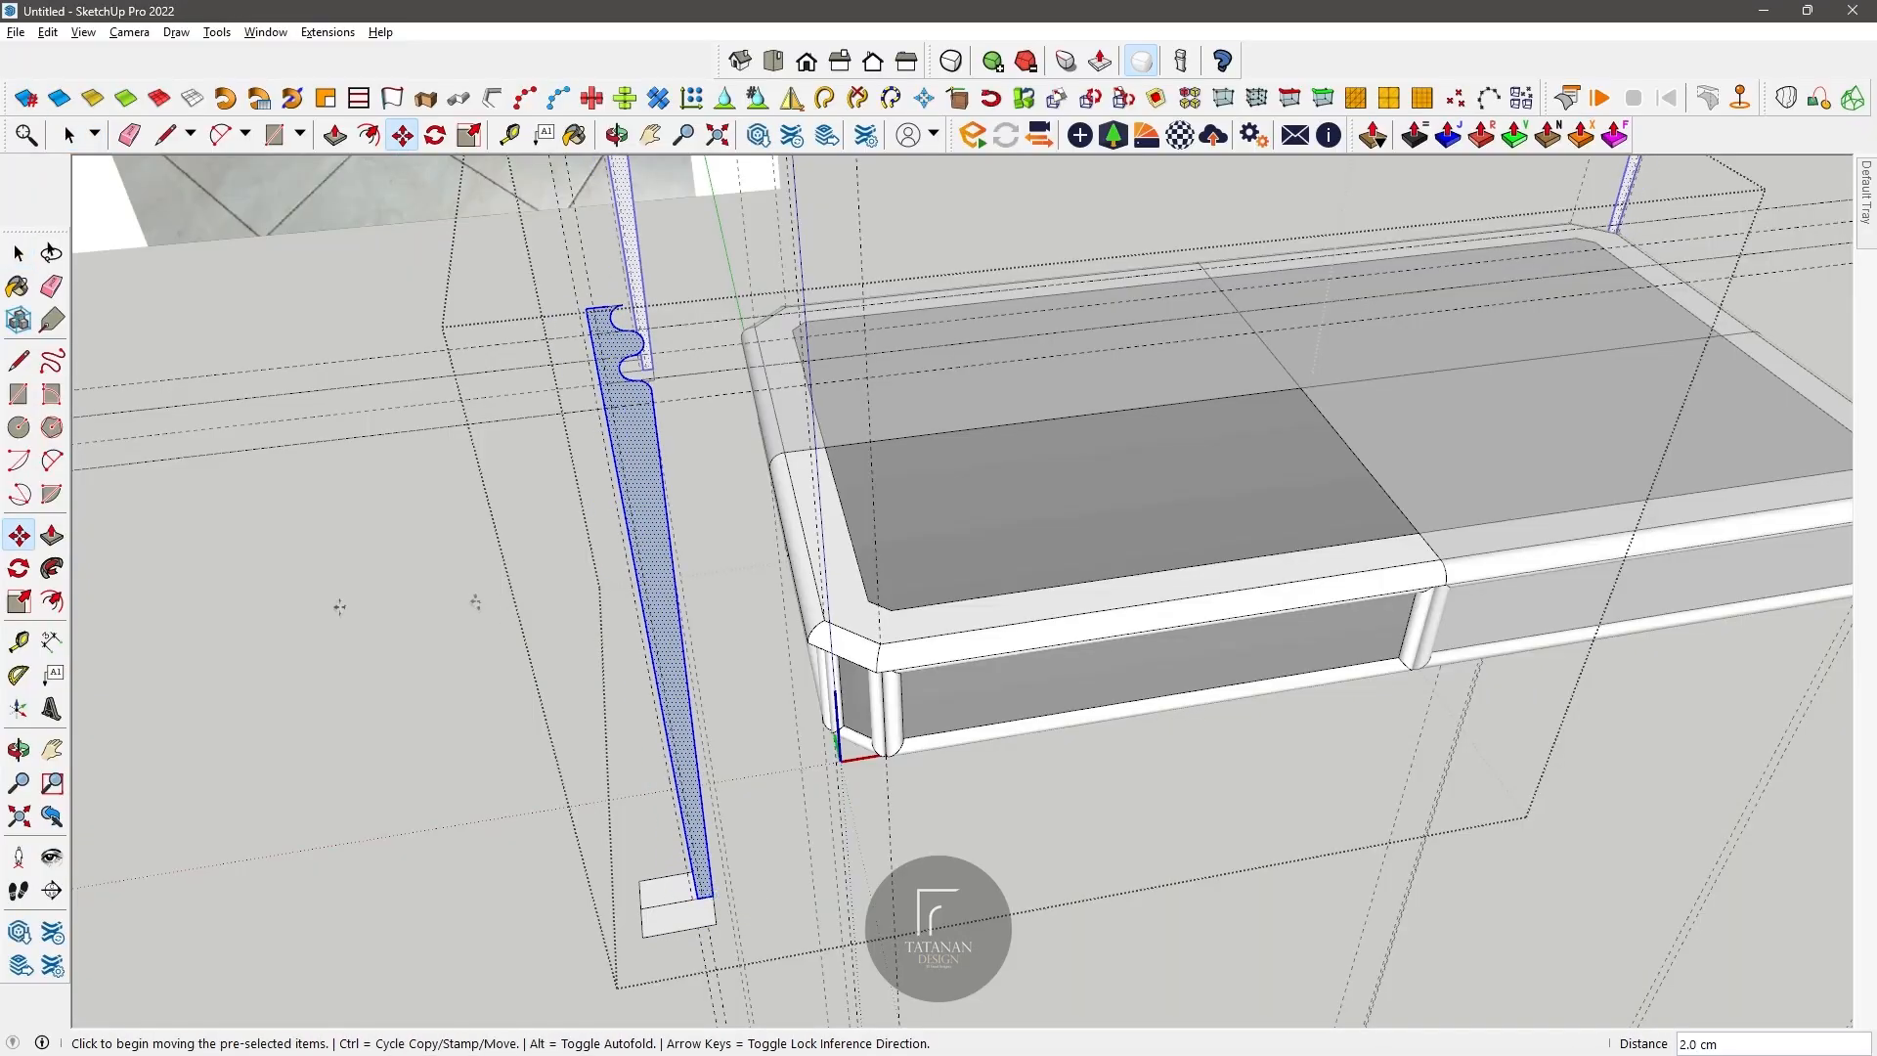
{"action": "key", "text": "ctrl"}
{"action": "scroll", "coordinate": [684, 895], "scroll_direction": "up", "scroll_amount": 2}
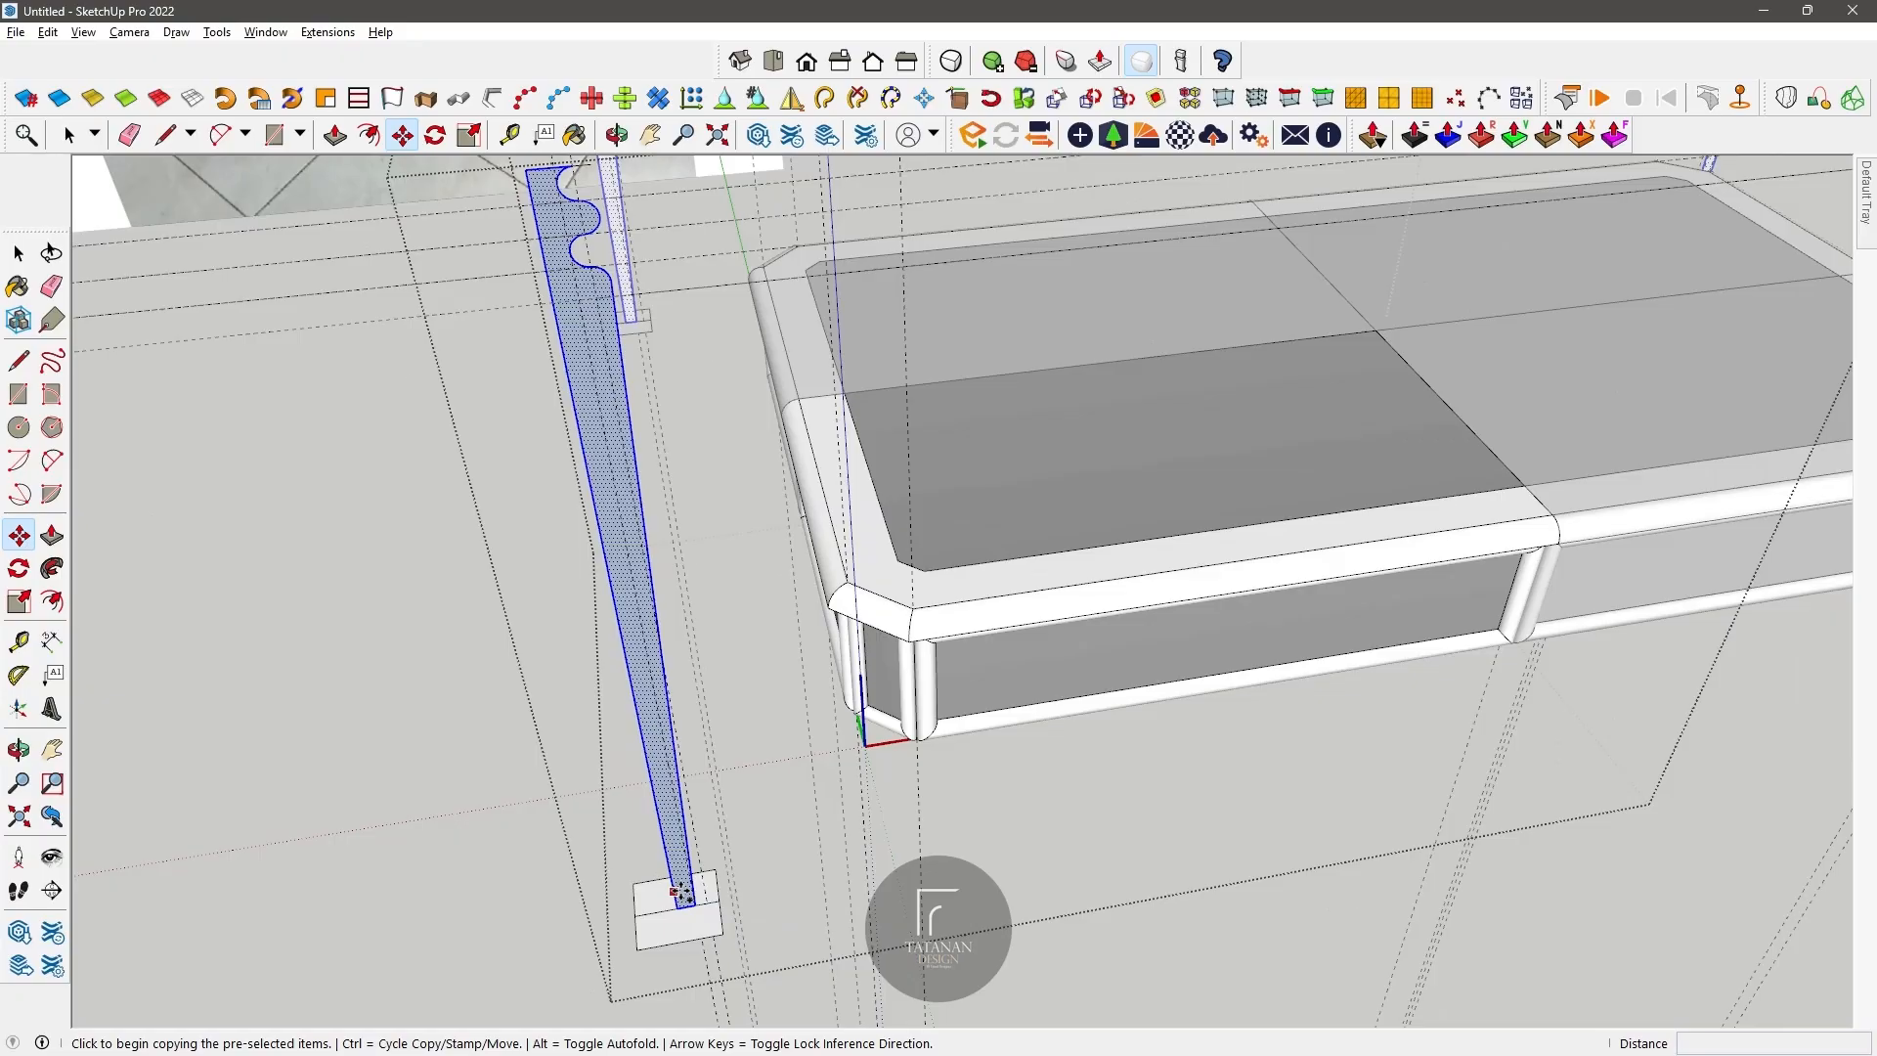
{"action": "scroll", "coordinate": [669, 847], "scroll_direction": "down", "scroll_amount": 2}
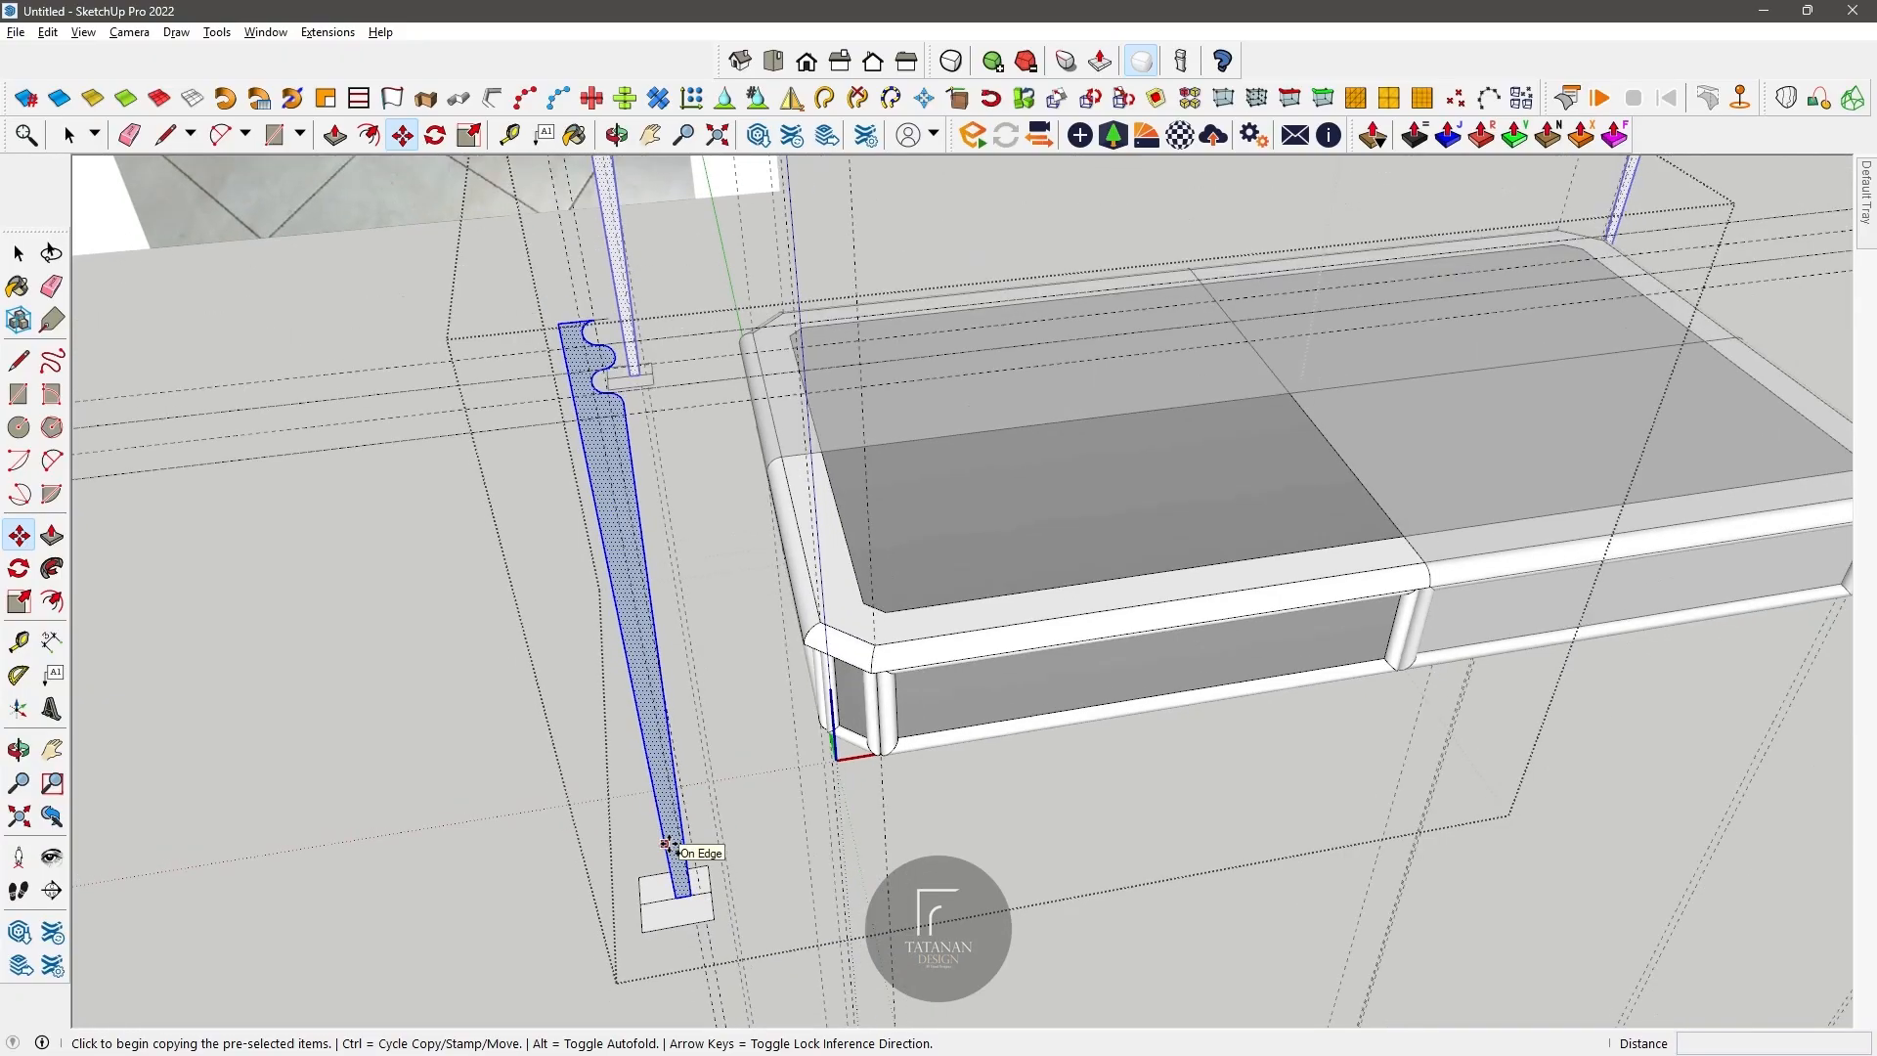
{"action": "key", "text": "shift+f"}
Step: Move the selected leg profile 2 cm outward so the outer corner of its foot meets the base rectangle's edge
{"action": "left_click", "coordinate": [73, 135]}
{"action": "left_click", "coordinate": [624, 585]}
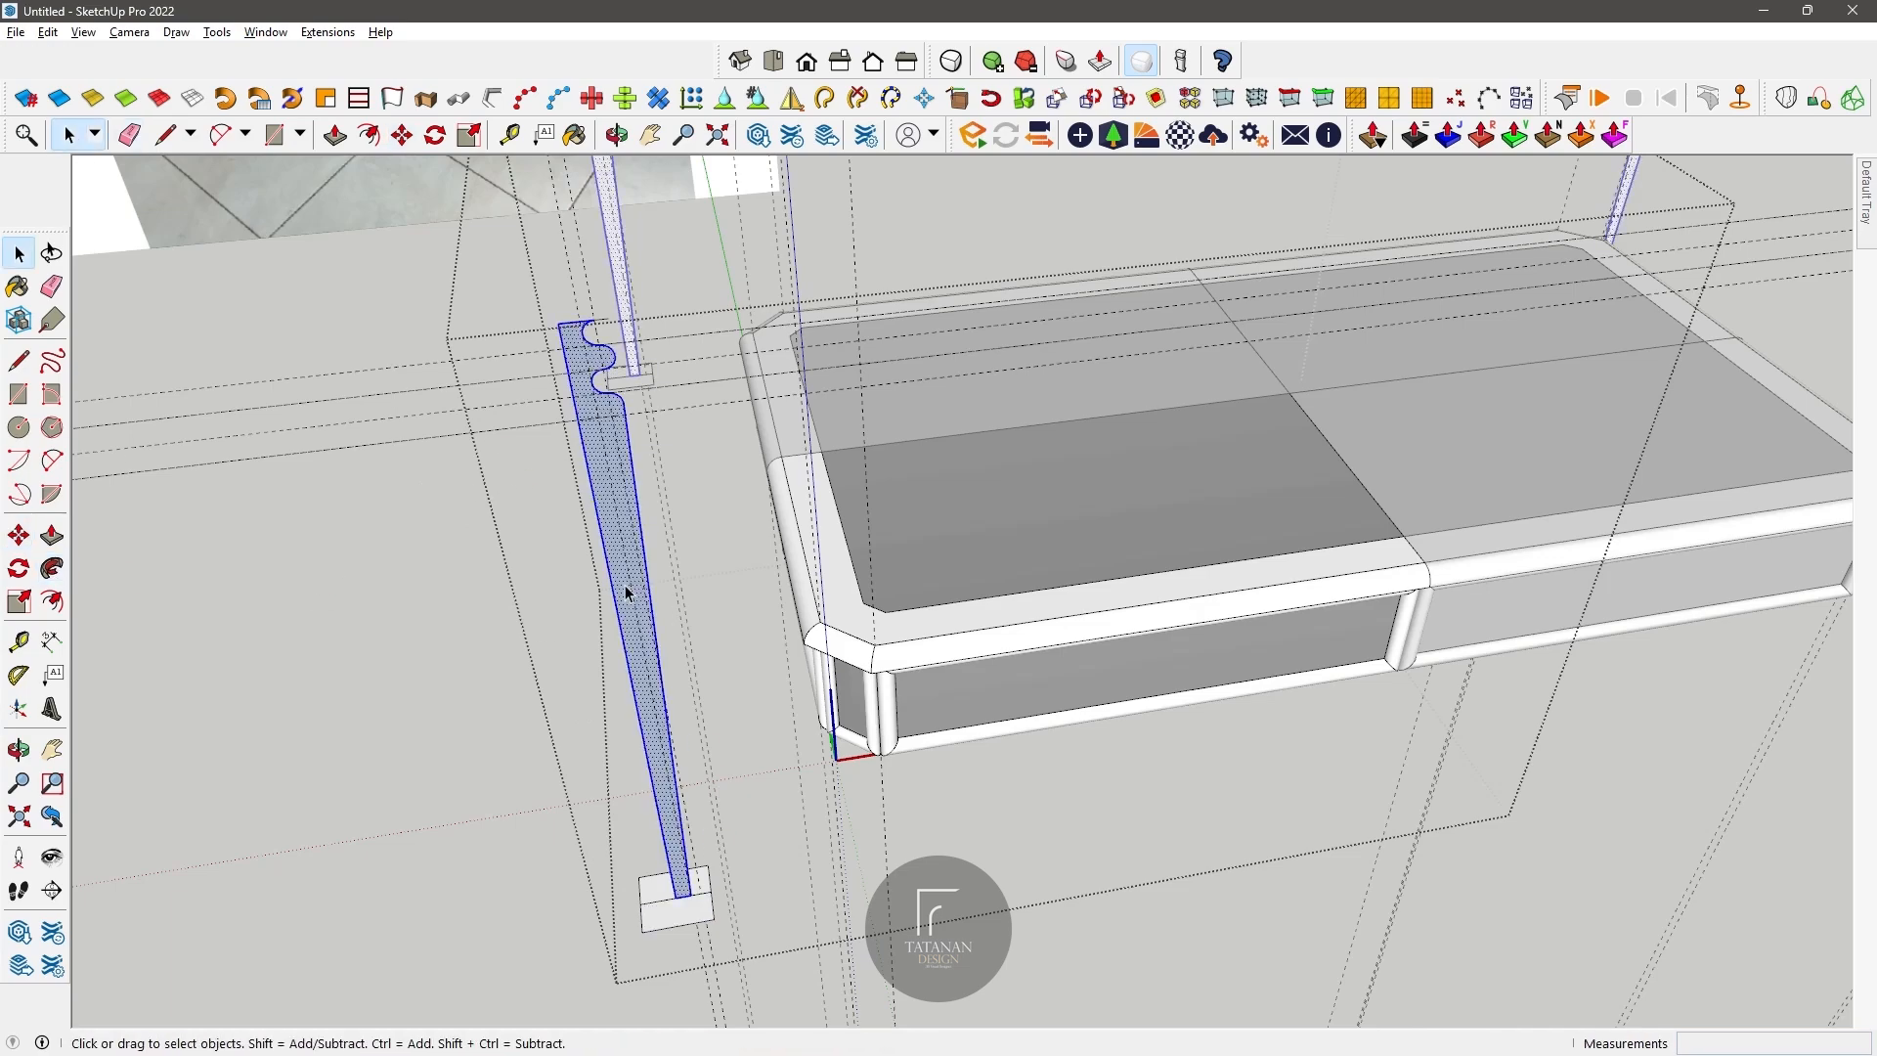
{"action": "left_click", "coordinate": [402, 135]}
{"action": "scroll", "coordinate": [684, 905], "scroll_direction": "up", "scroll_amount": 1}
{"action": "left_click", "coordinate": [684, 904]}
{"action": "left_click", "coordinate": [707, 901]}
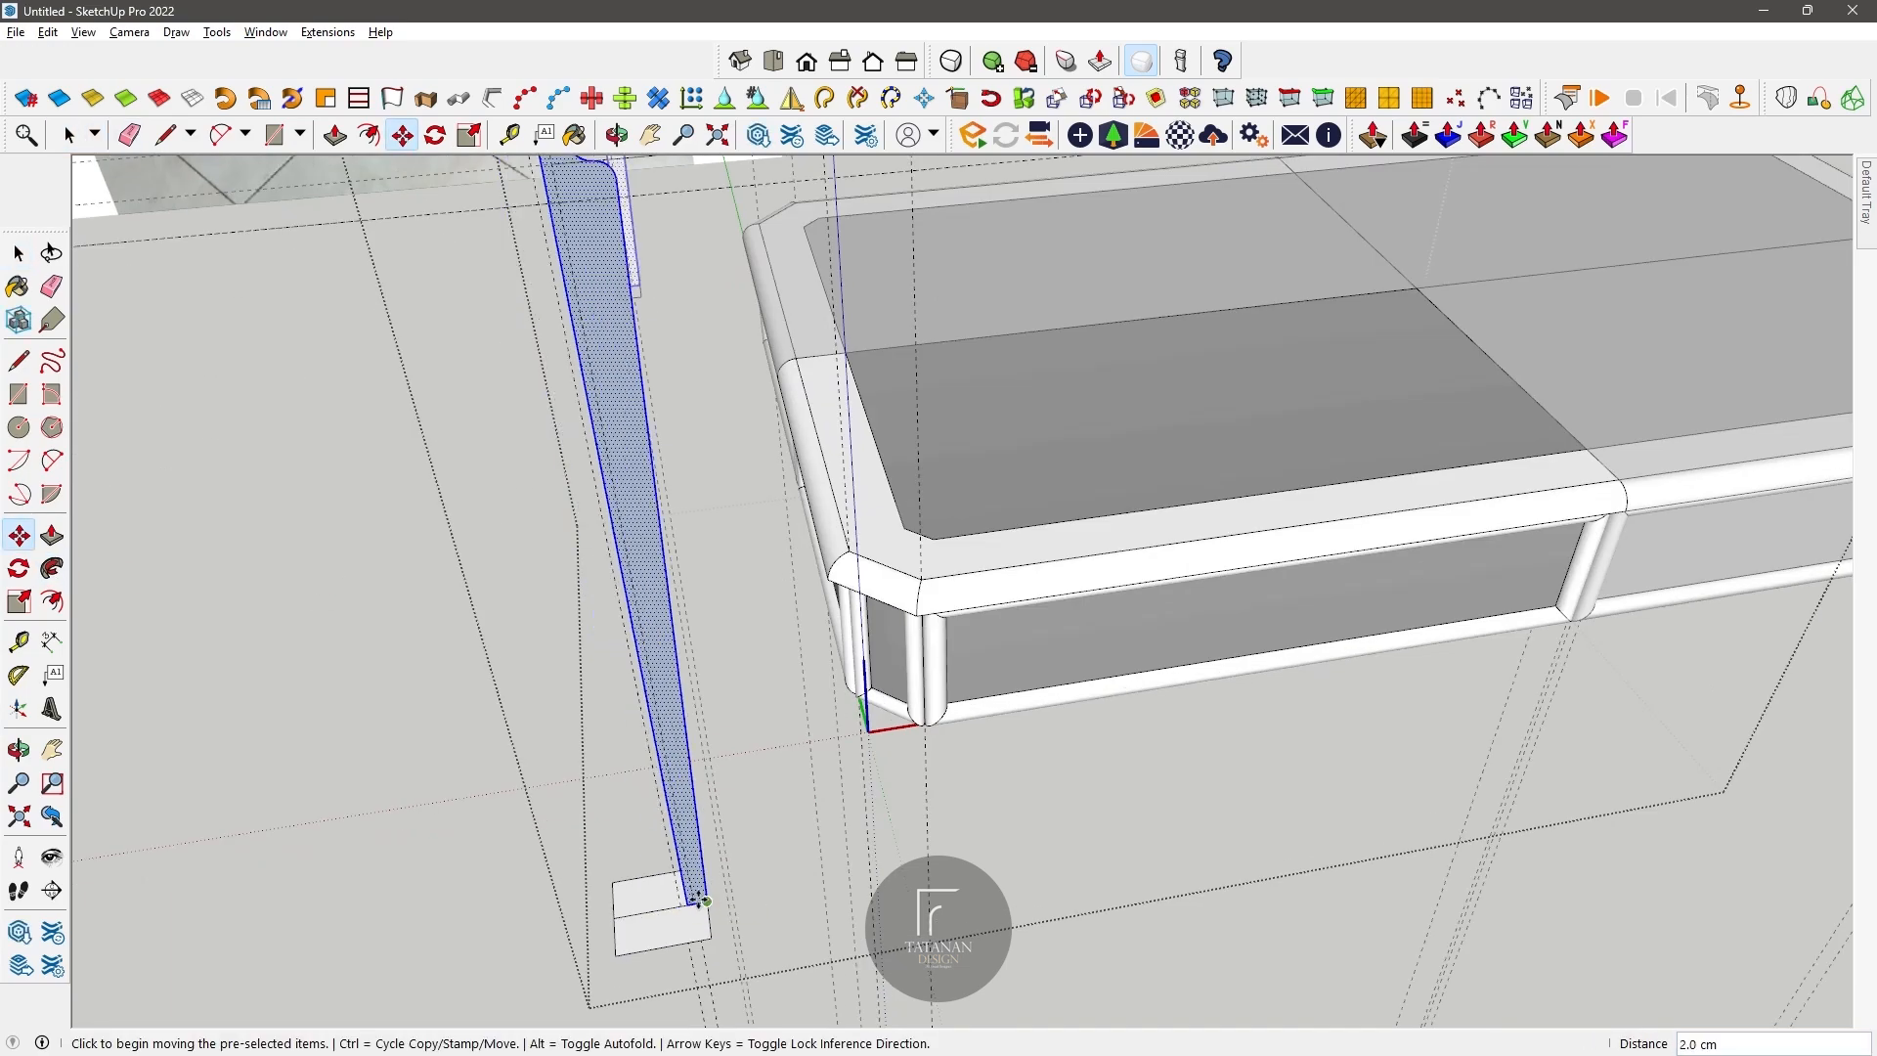
{"action": "scroll", "coordinate": [706, 902], "scroll_direction": "down", "scroll_amount": 3}
Step: Try to sweep the tapered leg profile around the base rectangle with Follow Me
{"action": "left_click", "coordinate": [52, 568]}
{"action": "left_click", "coordinate": [676, 737]}
{"action": "left_click", "coordinate": [691, 862]}
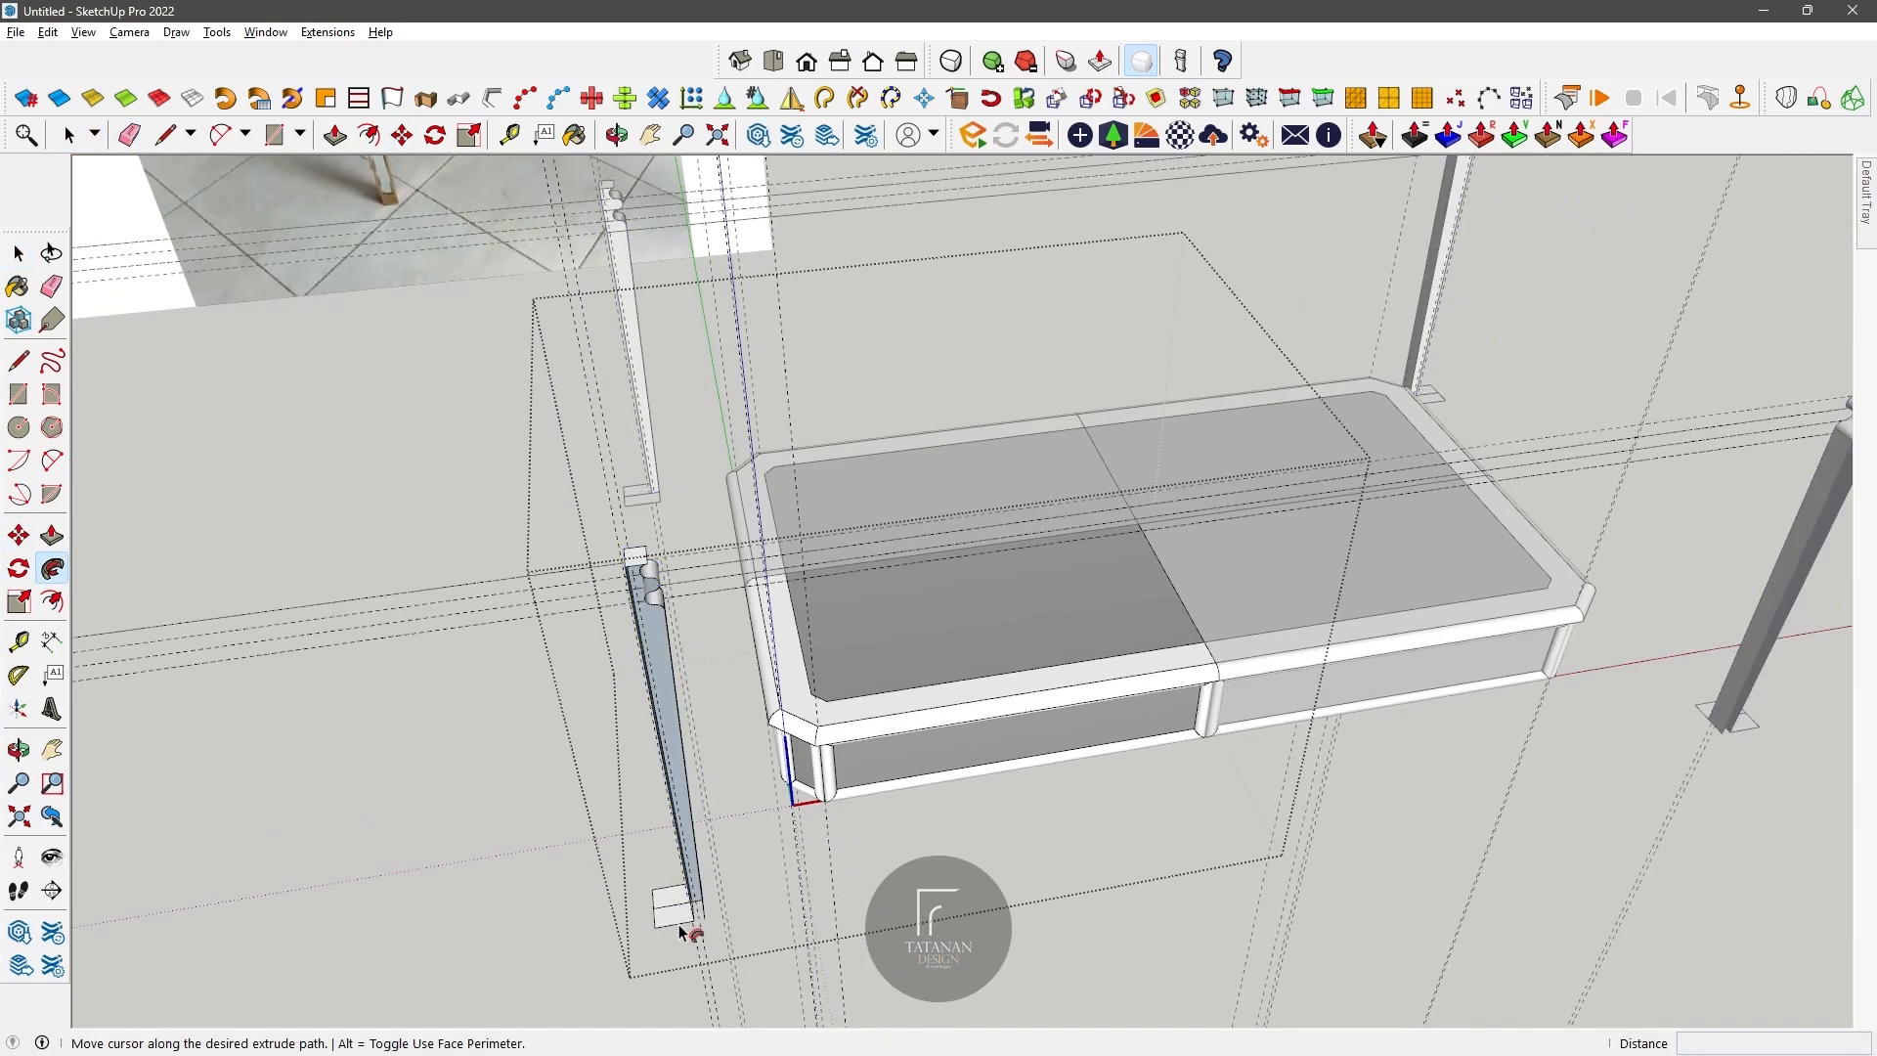
{"action": "scroll", "coordinate": [682, 932], "scroll_direction": "up", "scroll_amount": 1}
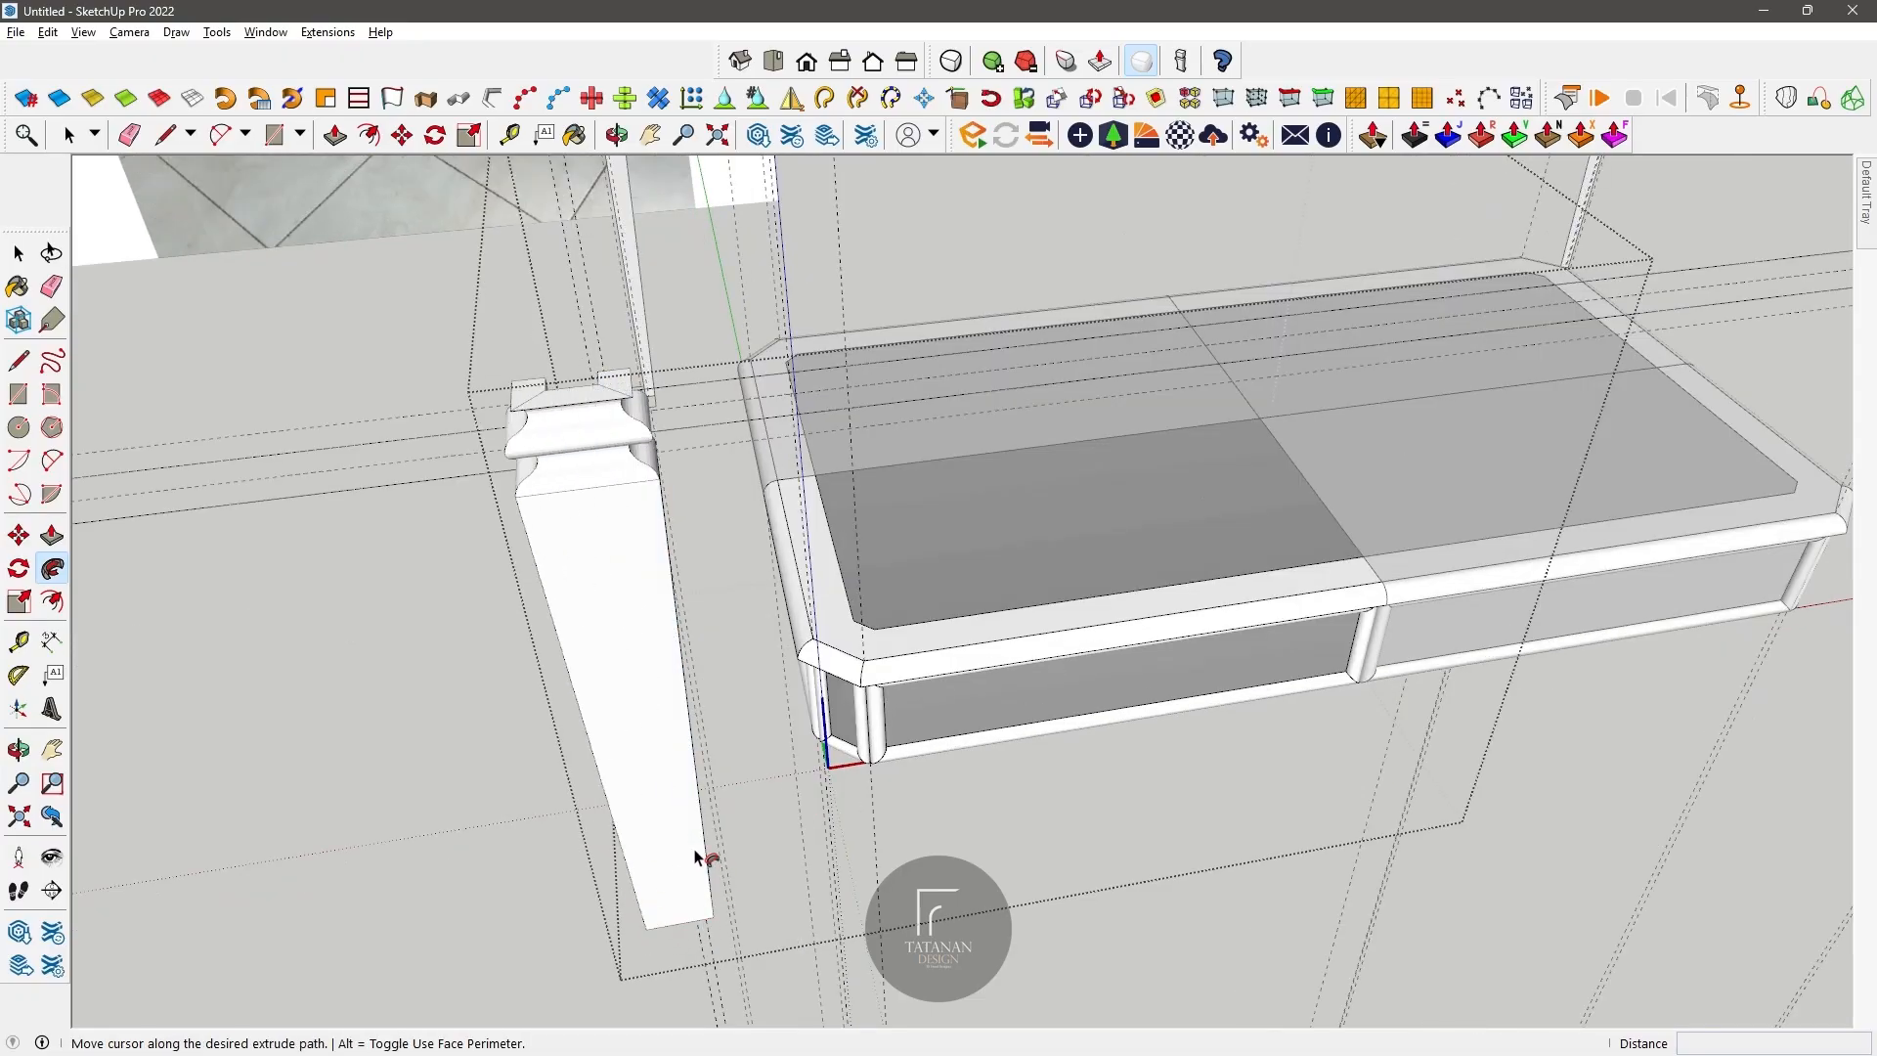
{"action": "left_click", "coordinate": [617, 135]}
{"action": "left_click_drag", "start_coordinate": [582, 323], "coordinate": [1017, 626]}
{"action": "left_click", "coordinate": [51, 569]}
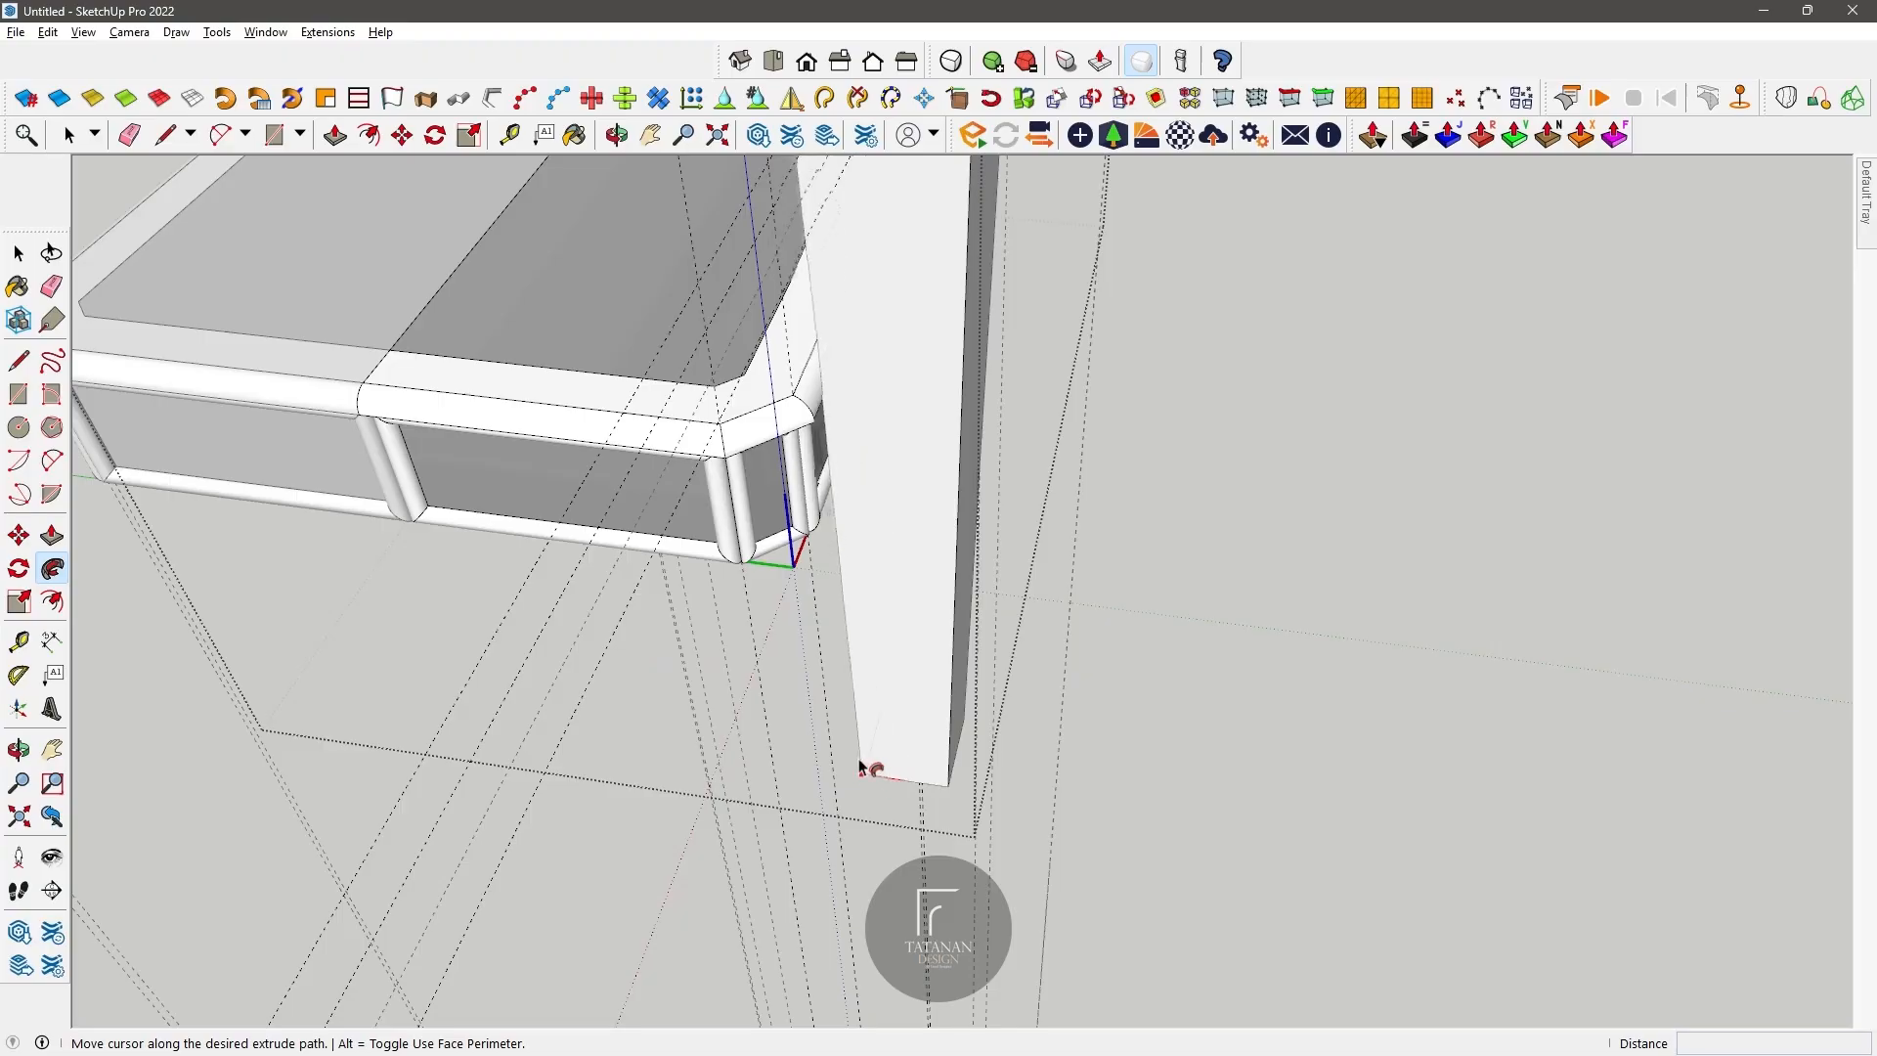
{"action": "key", "text": "Escape"}
{"action": "scroll", "coordinate": [870, 731], "scroll_direction": "down", "scroll_amount": 2}
{"action": "scroll", "coordinate": [870, 736], "scroll_direction": "down", "scroll_amount": 2}
{"action": "scroll", "coordinate": [941, 702], "scroll_direction": "up", "scroll_amount": 5}
{"action": "middle_click_drag", "start_coordinate": [604, 273], "coordinate": [619, 532]}
{"action": "scroll", "coordinate": [620, 532], "scroll_direction": "down", "scroll_amount": 1}
{"action": "scroll", "coordinate": [649, 860], "scroll_direction": "up", "scroll_amount": 5}
{"action": "middle_click_drag", "start_coordinate": [650, 841], "coordinate": [679, 933]}
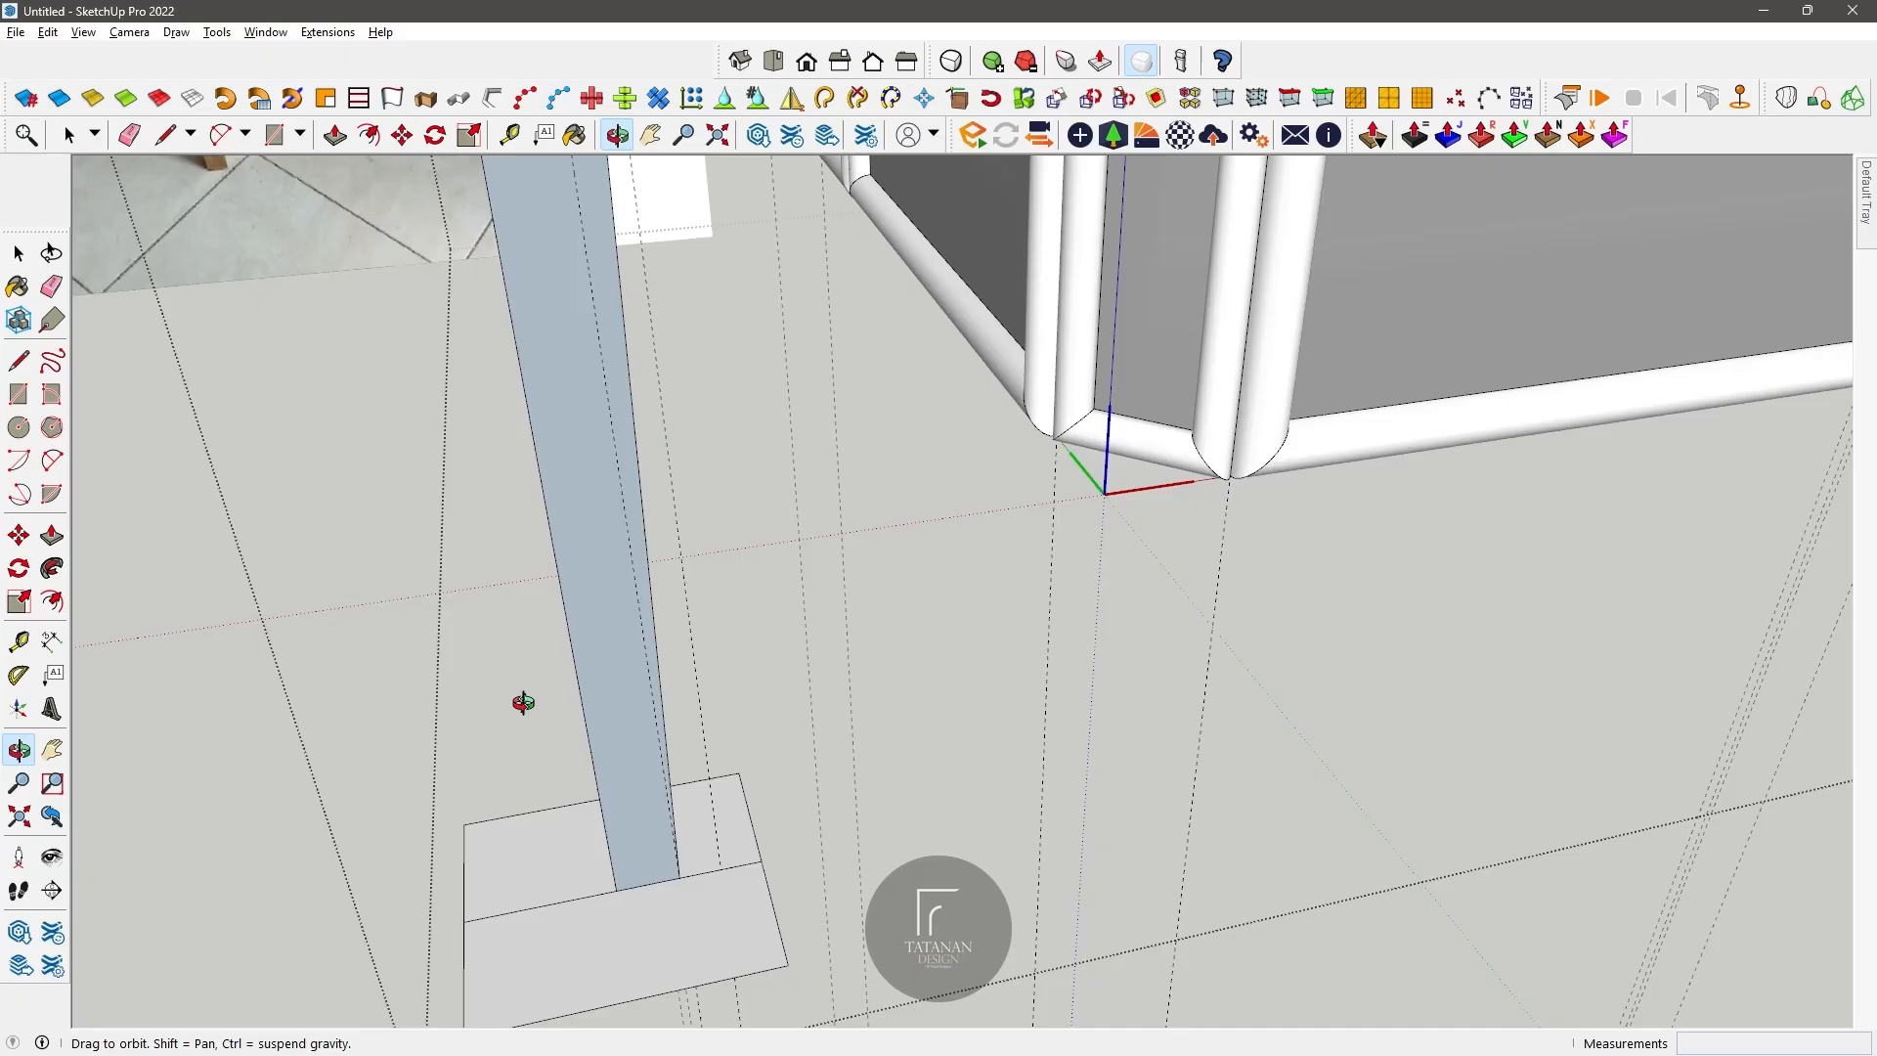
{"action": "middle_click_drag", "start_coordinate": [523, 702], "coordinate": [672, 850]}
{"action": "left_click", "coordinate": [508, 138]}
{"action": "scroll", "coordinate": [631, 645], "scroll_direction": "up", "scroll_amount": 2}
{"action": "left_click", "coordinate": [695, 935]}
{"action": "key", "text": "space"}
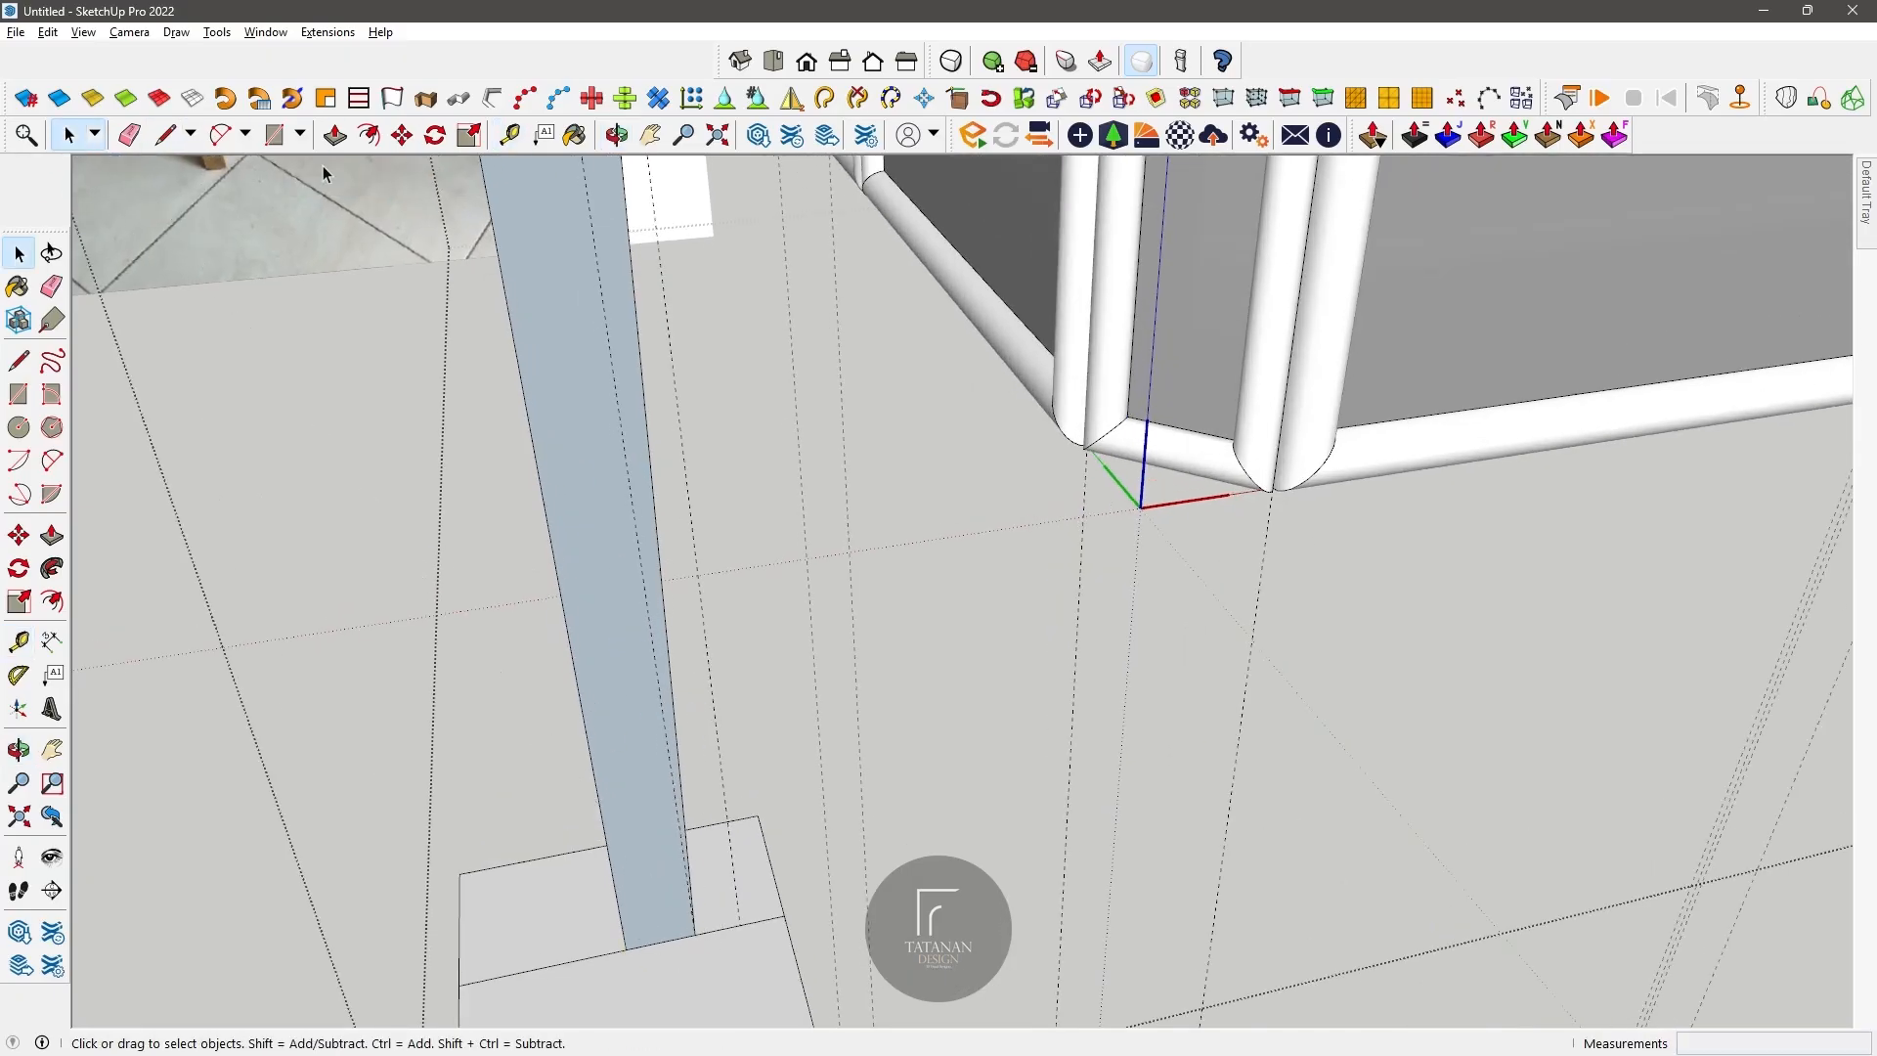
{"action": "left_click", "coordinate": [164, 136]}
{"action": "scroll", "coordinate": [631, 459], "scroll_direction": "down", "scroll_amount": 2}
{"action": "scroll", "coordinate": [683, 797], "scroll_direction": "up", "scroll_amount": 2}
{"action": "left_click", "coordinate": [673, 775]}
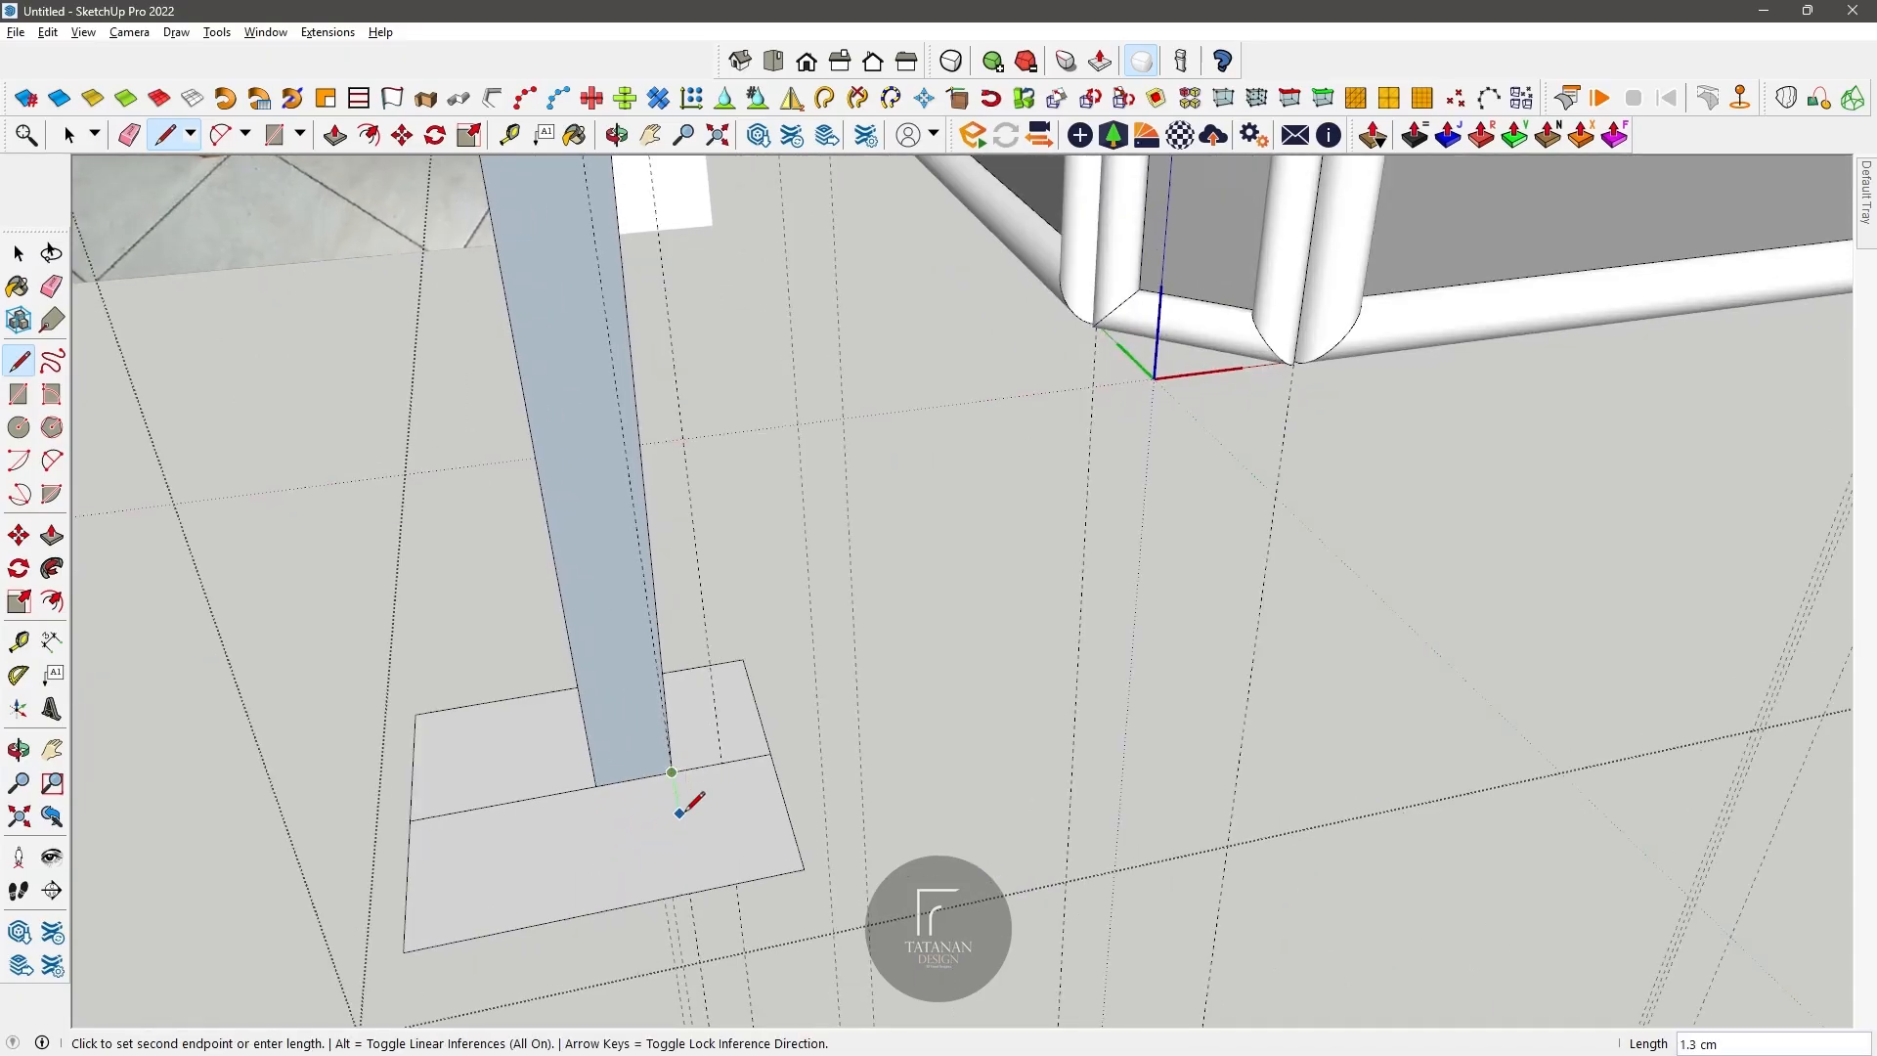
{"action": "key", "text": "r"}
{"action": "left_click", "coordinate": [595, 786]}
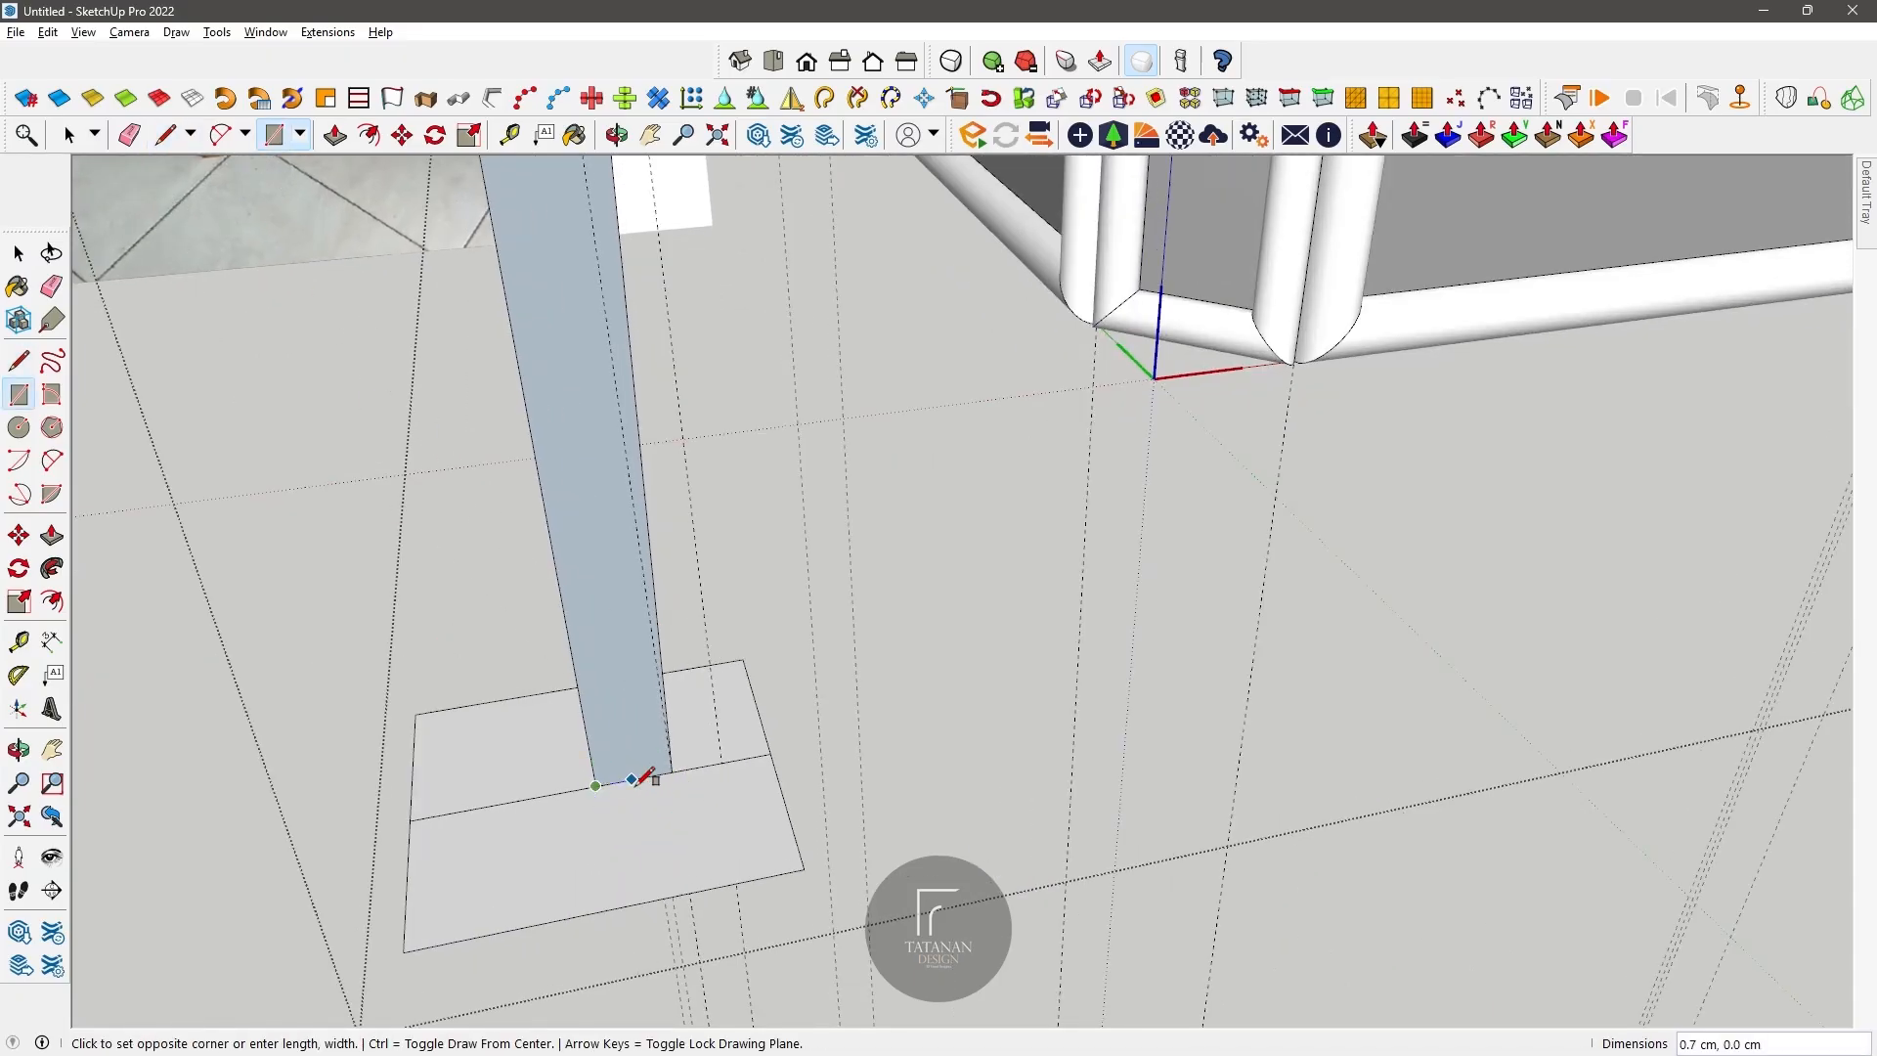
{"action": "key", "text": "Escape"}
Step: Draw a 3 by 3 cm square and move it so one side's midpoint meets the outer corner of the profile's foot
{"action": "left_click", "coordinate": [924, 676]}
{"action": "type", "text": "3,3"}
{"action": "key", "text": "Return"}
{"action": "key", "text": "space"}
{"action": "left_click", "coordinate": [1009, 721]}
{"action": "left_click", "coordinate": [402, 135]}
{"action": "left_click", "coordinate": [1076, 693]}
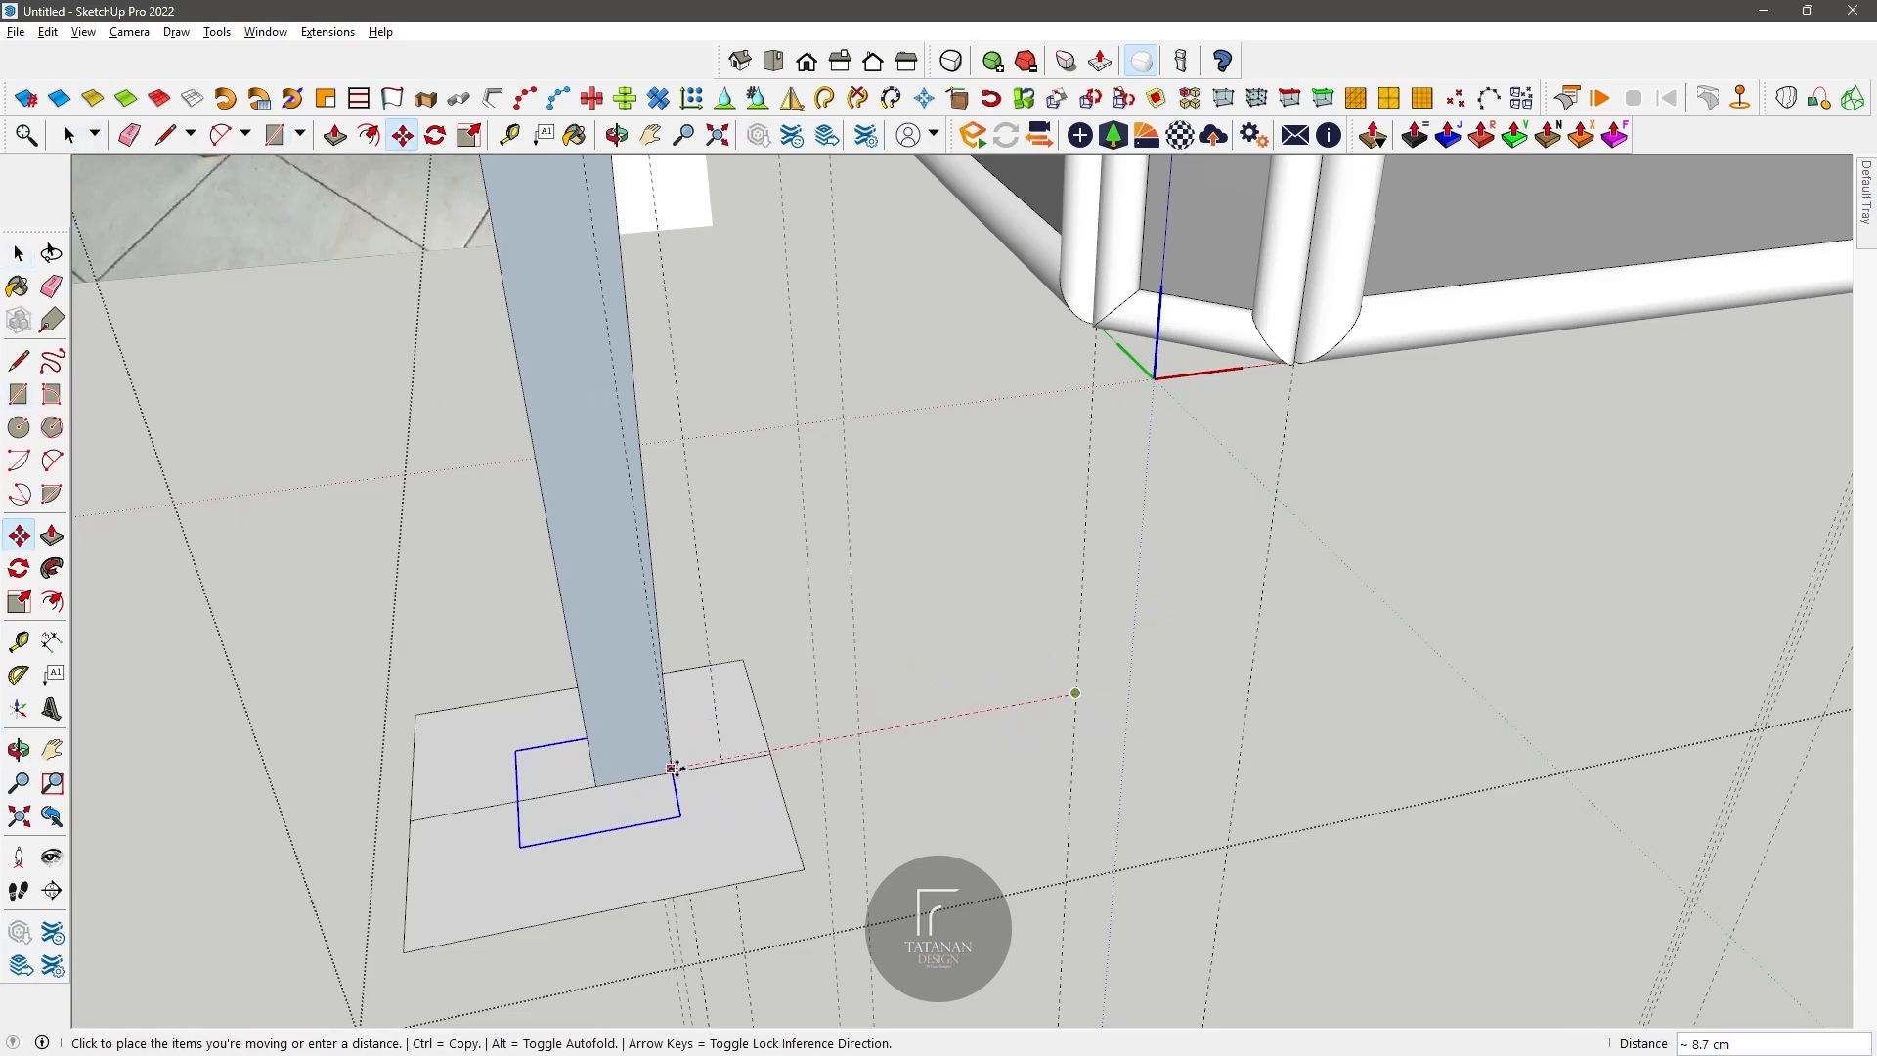
{"action": "left_click", "coordinate": [673, 769]}
Step: Erase the larger base rectangle and sweep the leg profile around the small square with Follow Me
{"action": "key", "text": "e"}
{"action": "mouse_move", "coordinate": [430, 904]}
{"action": "left_mouse_down"}
{"action": "mouse_move", "coordinate": [411, 890]}
{"action": "mouse_move", "coordinate": [778, 842]}
{"action": "left_mouse_up"}
{"action": "scroll", "coordinate": [608, 797], "scroll_direction": "down", "scroll_amount": 6}
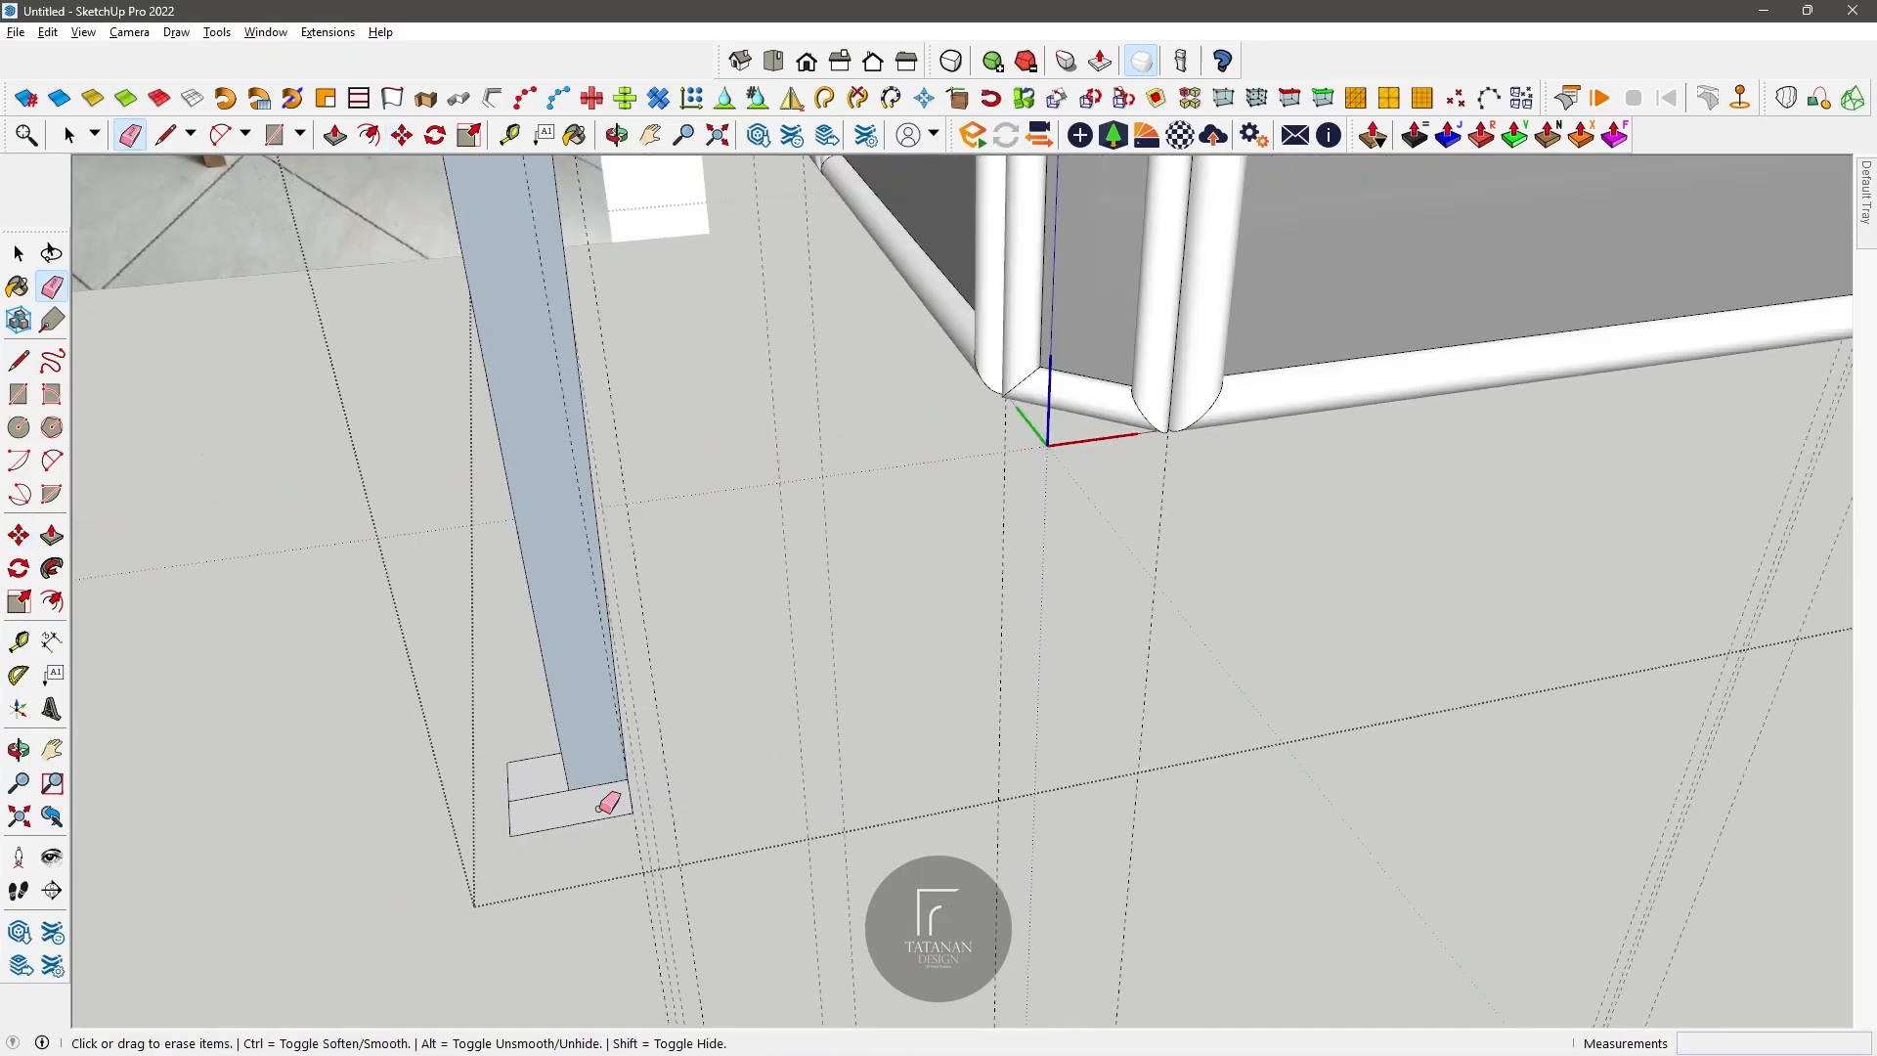
{"action": "left_click", "coordinate": [52, 568]}
{"action": "left_click", "coordinate": [593, 787]}
{"action": "scroll", "coordinate": [579, 809], "scroll_direction": "up", "scroll_amount": 5}
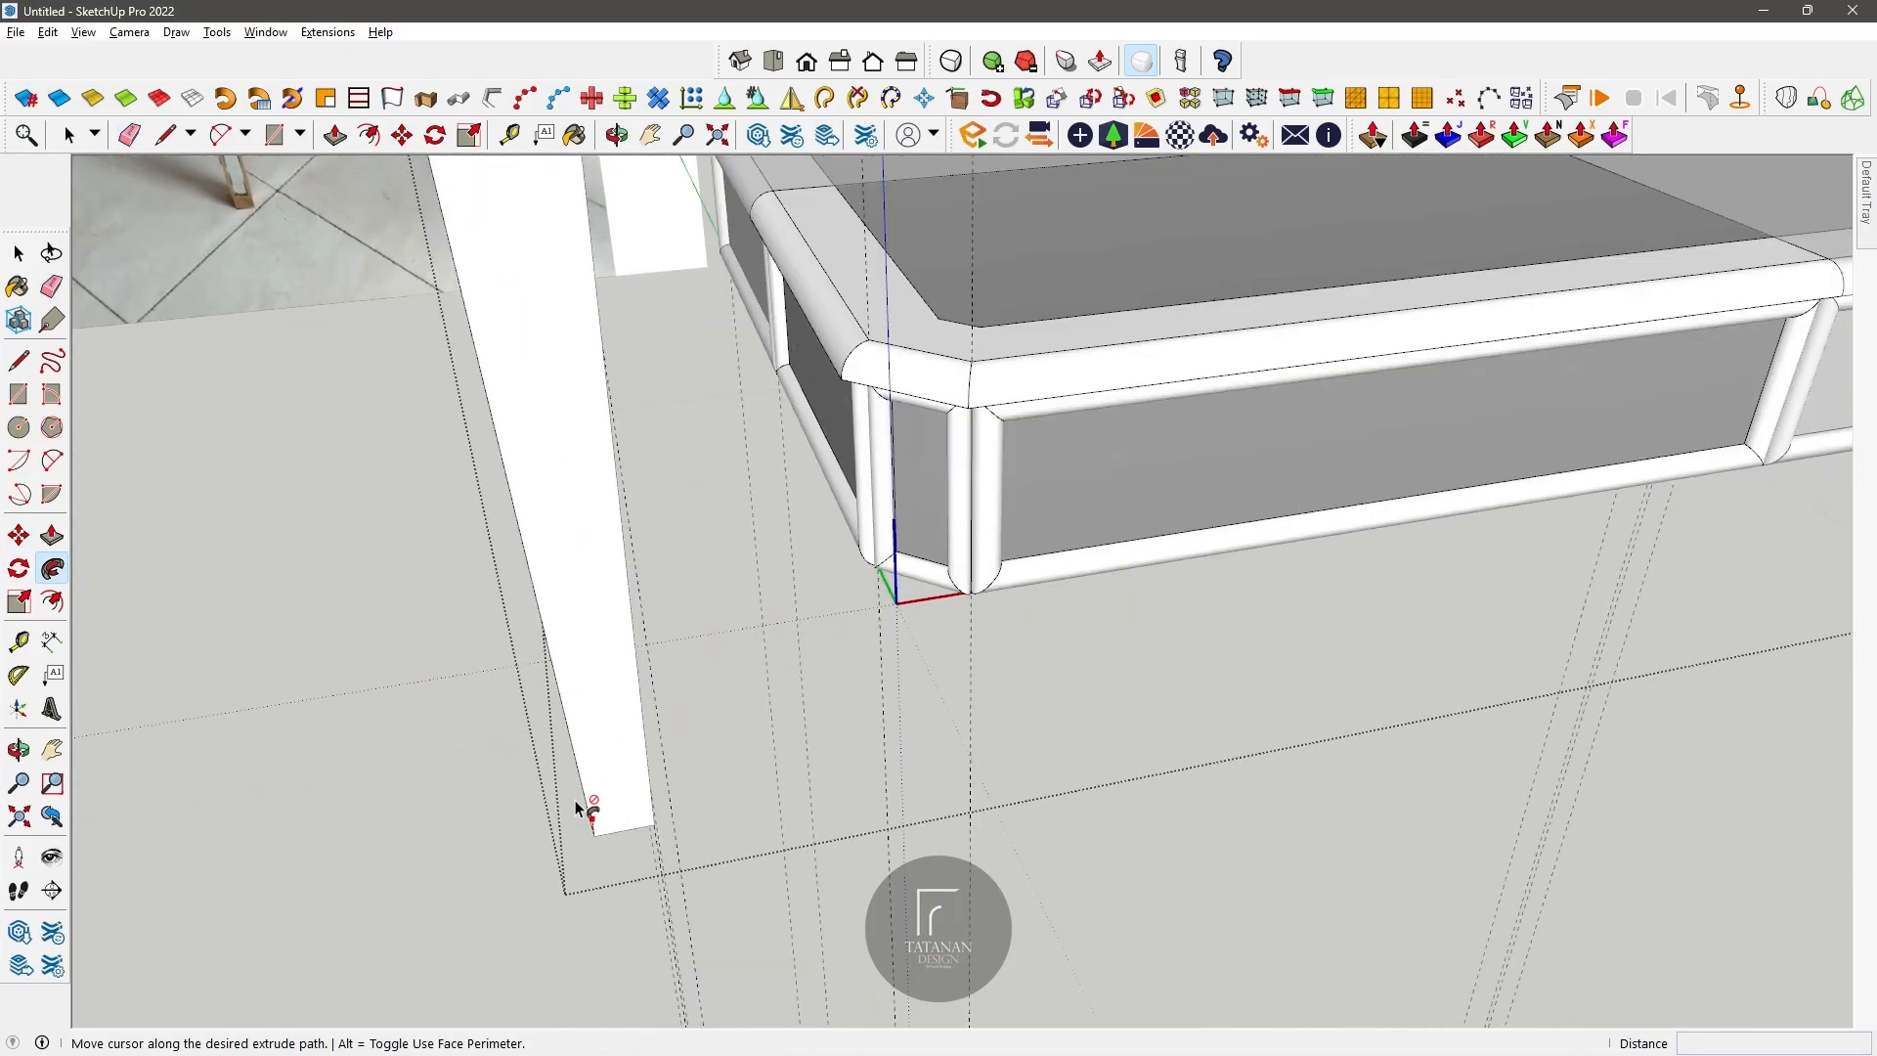
{"action": "middle_click_drag", "start_coordinate": [473, 409], "coordinate": [822, 577]}
{"action": "middle_click_drag", "start_coordinate": [821, 577], "coordinate": [782, 704], "text": "shift"}
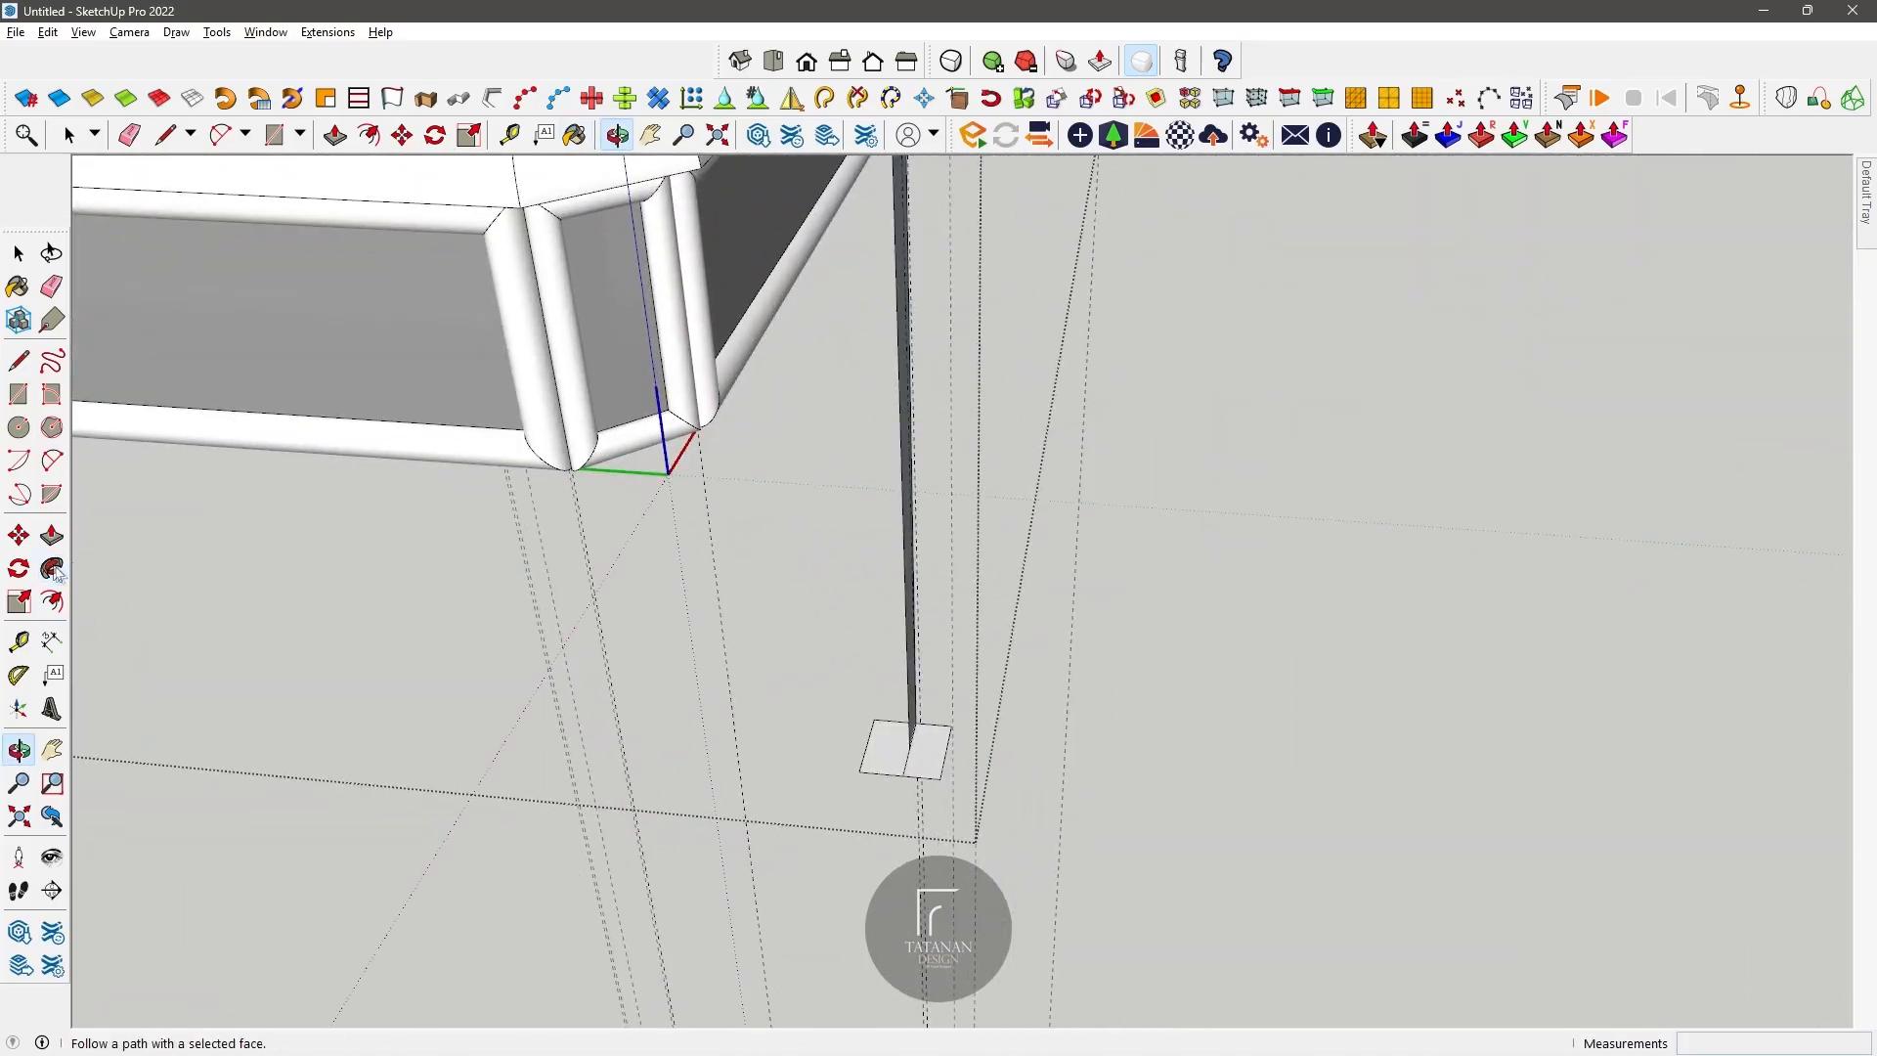
{"action": "left_click", "coordinate": [914, 726]}
{"action": "scroll", "coordinate": [686, 702], "scroll_direction": "down", "scroll_amount": 6}
{"action": "mouse_move", "coordinate": [700, 396]}
{"action": "middle_mouse_down"}
{"action": "mouse_move", "coordinate": [684, 326]}
{"action": "mouse_move", "coordinate": [607, 490]}
{"action": "mouse_move", "coordinate": [583, 406]}
{"action": "mouse_move", "coordinate": [612, 489]}
{"action": "mouse_move", "coordinate": [623, 243]}
{"action": "mouse_move", "coordinate": [616, 327]}
{"action": "mouse_move", "coordinate": [620, 310]}
{"action": "mouse_move", "coordinate": [662, 465]}
{"action": "mouse_move", "coordinate": [454, 417]}
{"action": "mouse_move", "coordinate": [817, 418]}
{"action": "mouse_move", "coordinate": [930, 335]}
{"action": "middle_mouse_up"}
{"action": "scroll", "coordinate": [598, 223], "scroll_direction": "up", "scroll_amount": 3}
{"action": "scroll", "coordinate": [636, 391], "scroll_direction": "up", "scroll_amount": 4}
{"action": "left_click", "coordinate": [130, 135]}
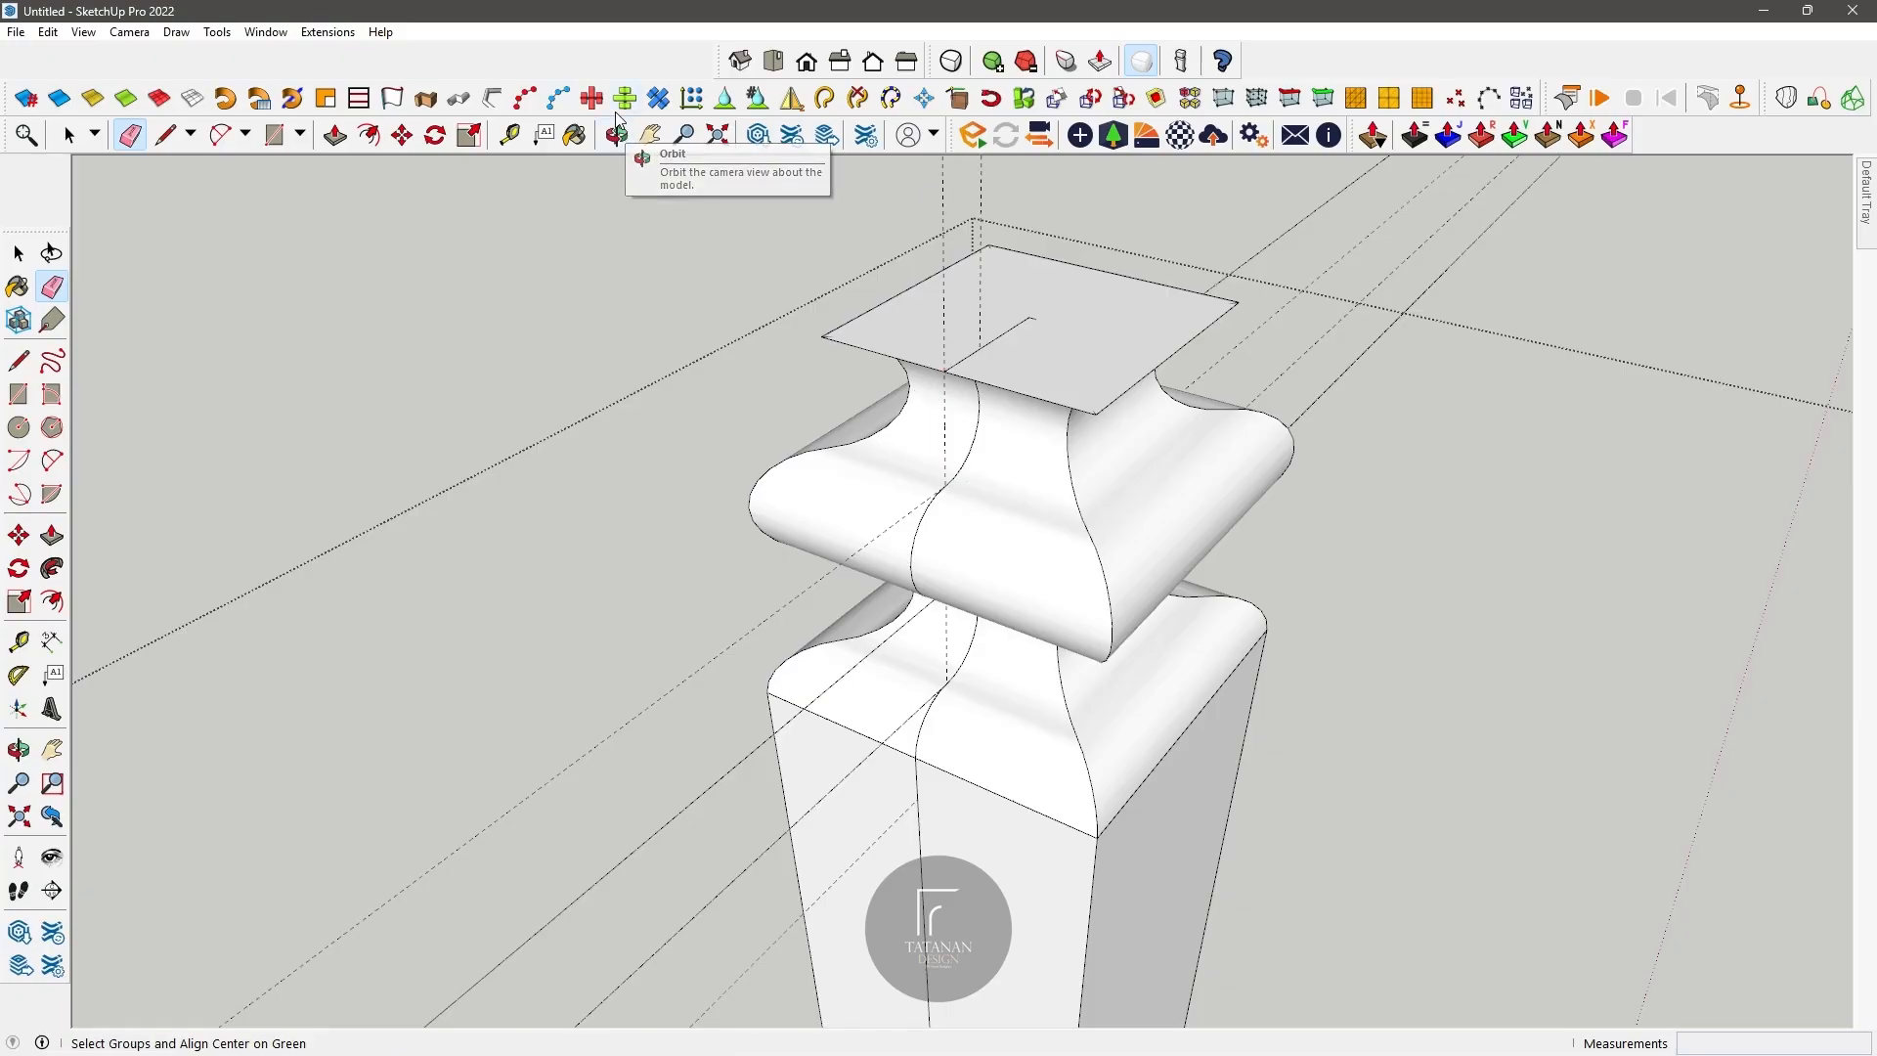
{"action": "middle_click_drag", "start_coordinate": [938, 421], "coordinate": [987, 392]}
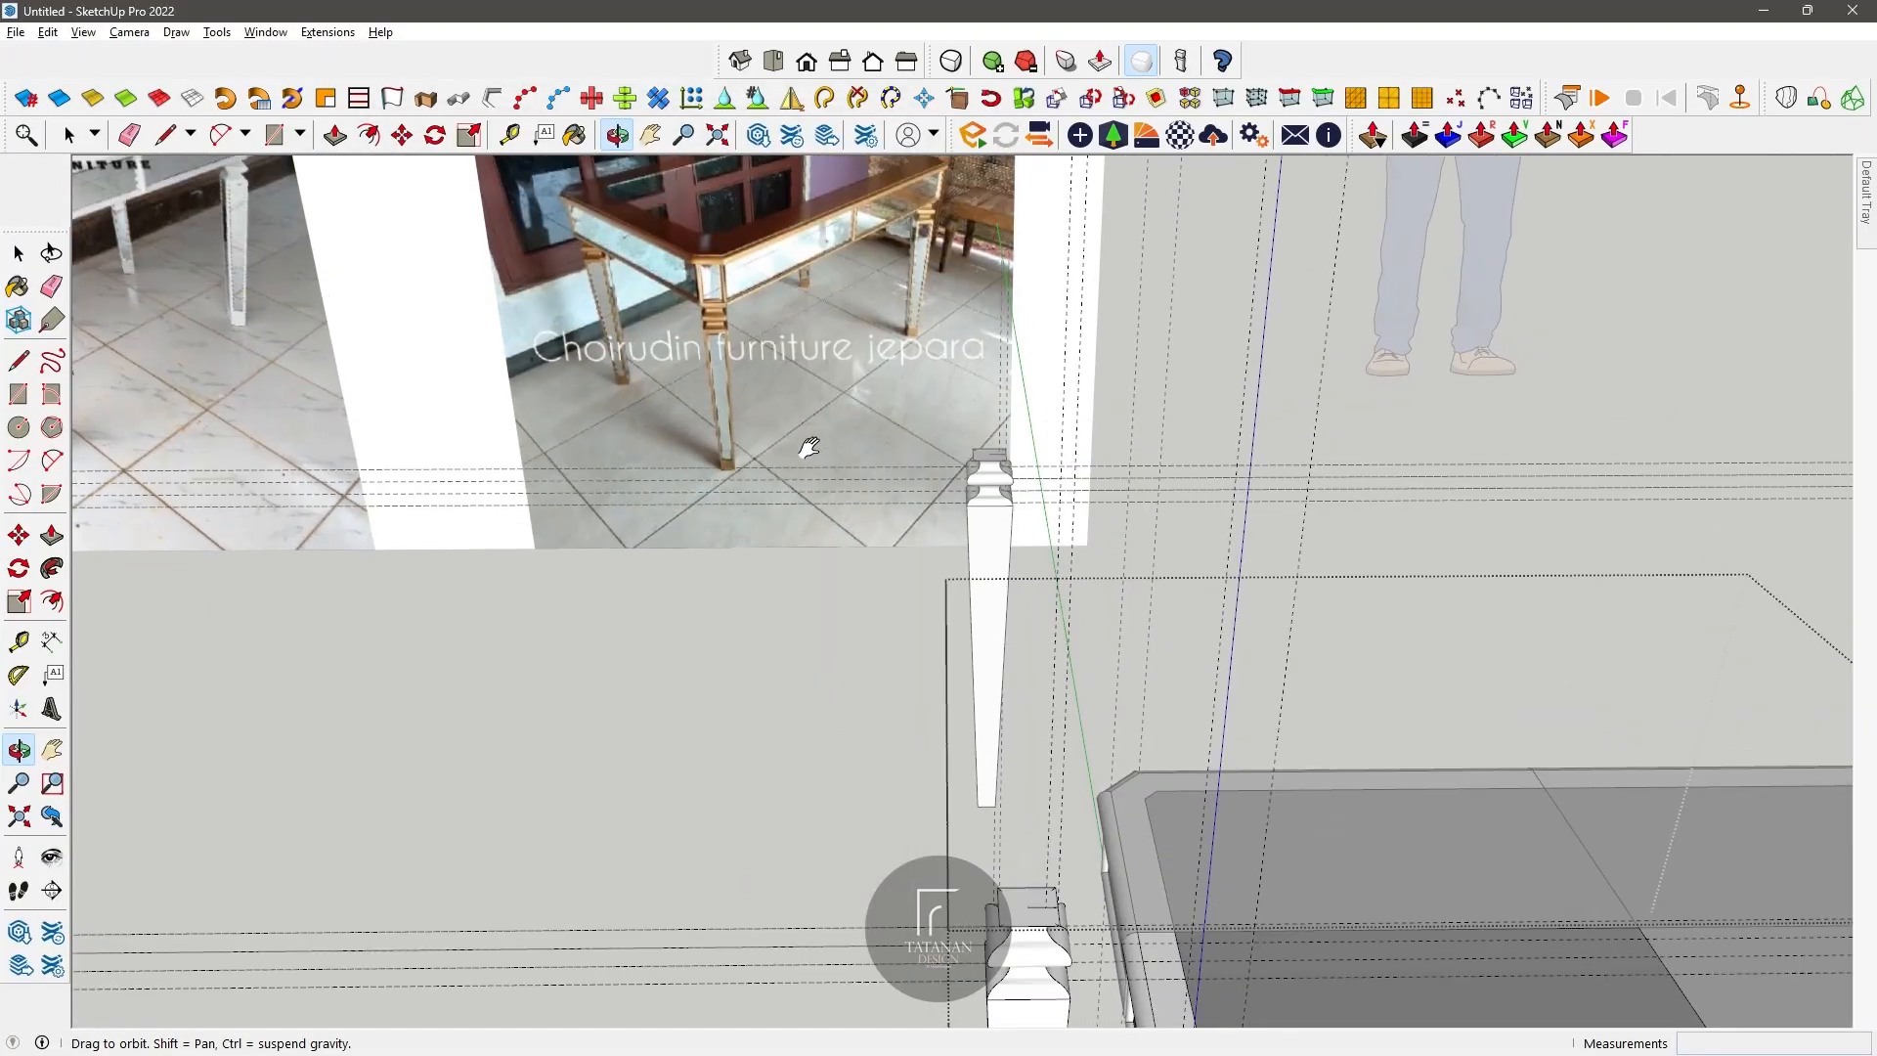
{"action": "middle_click_drag", "start_coordinate": [987, 391], "coordinate": [899, 486], "text": "shift"}
Step: Try to offset the outline of the leg's tapered front face 2 cm inward
{"action": "left_click", "coordinate": [69, 134]}
{"action": "left_click", "coordinate": [897, 490]}
{"action": "key", "text": "f"}
{"action": "left_click", "coordinate": [891, 437]}
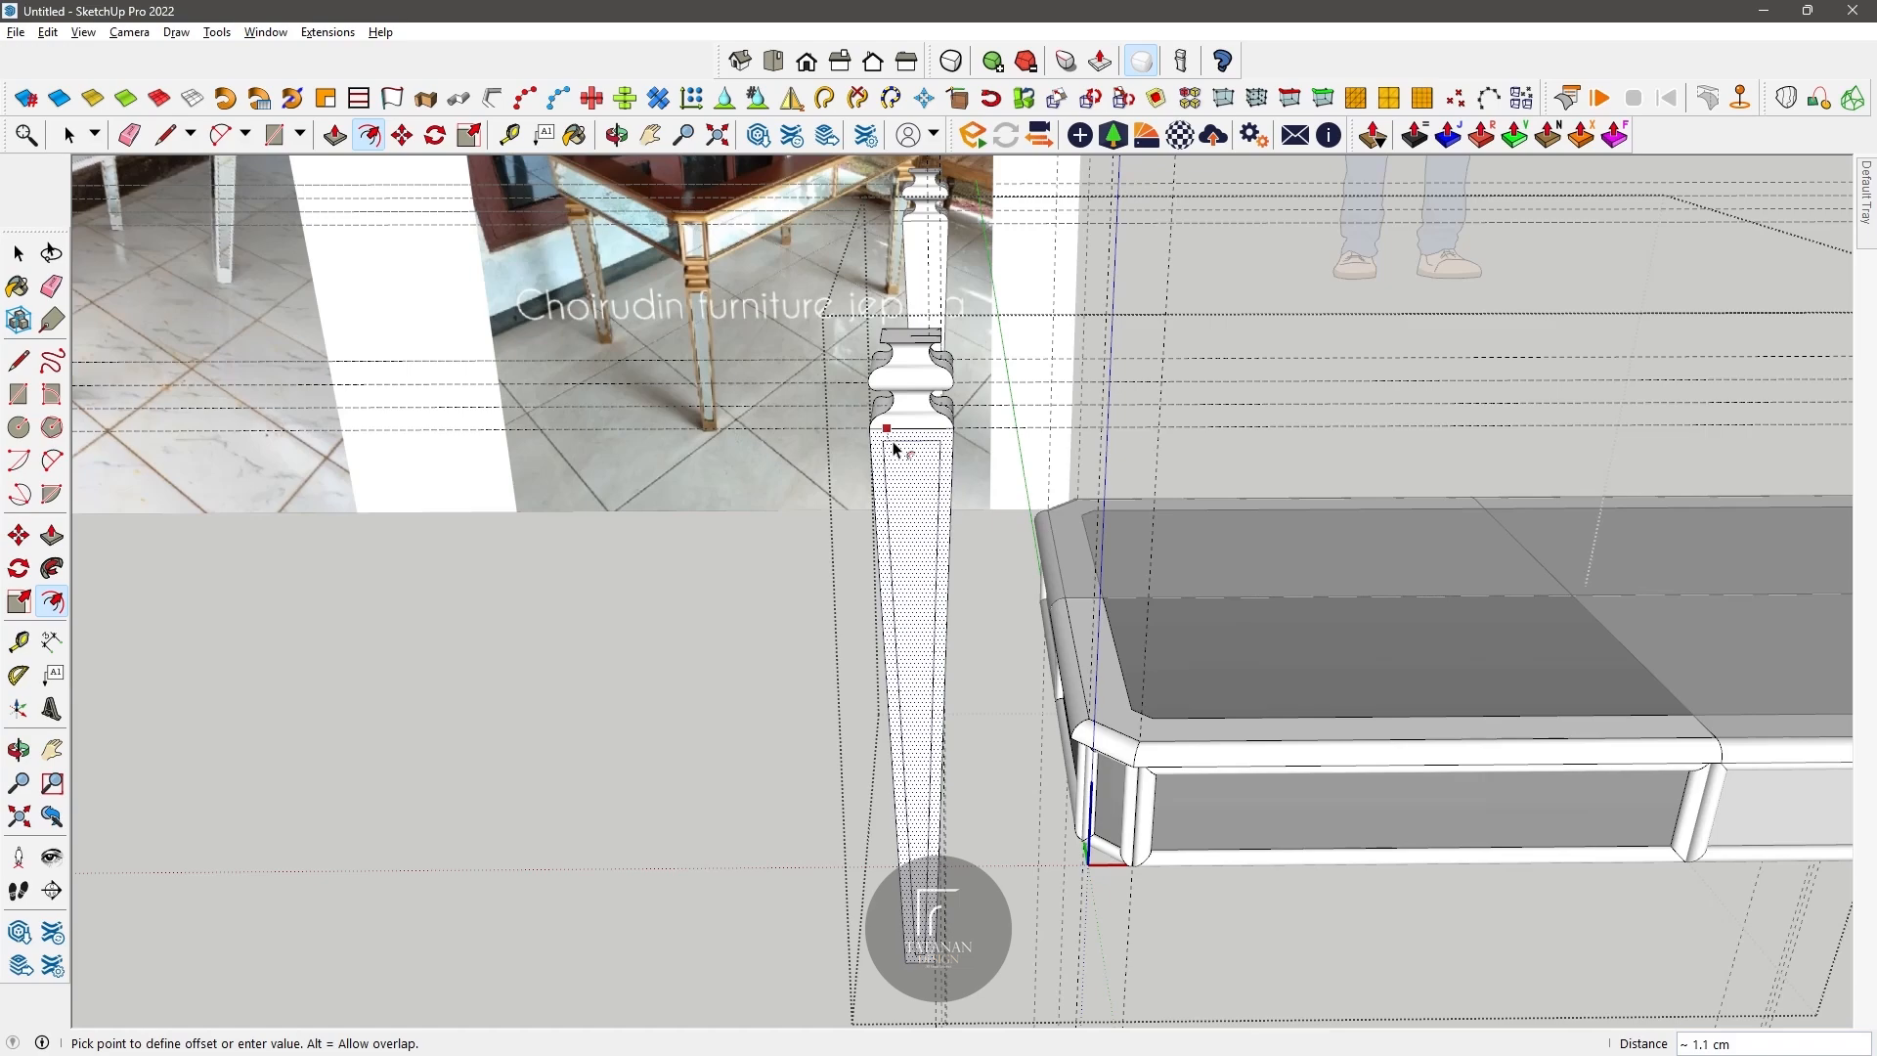
{"action": "type", "text": "2"}
{"action": "key", "text": "Return"}
Step: Offset the outline of the leg's tapered front face 1 cm inward
{"action": "left_click", "coordinate": [932, 719]}
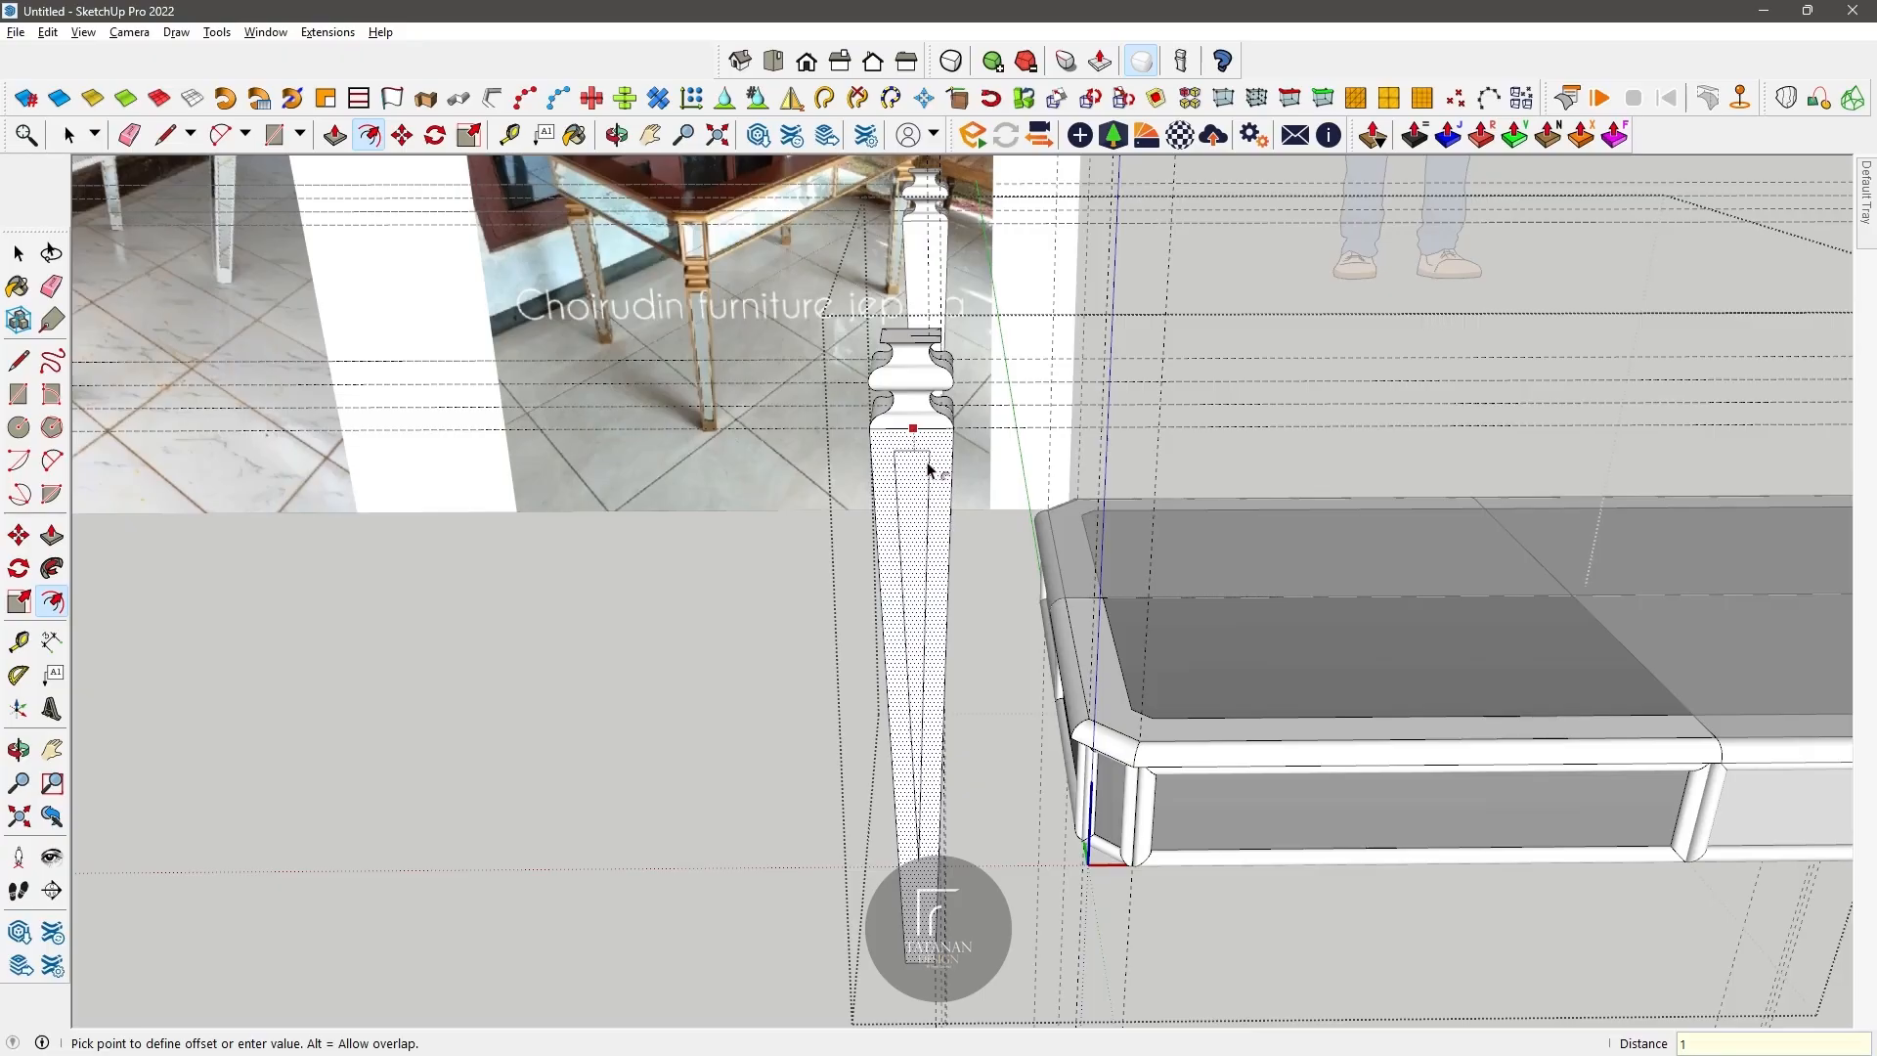
{"action": "type", "text": "1"}
{"action": "key", "text": "Return"}
Step: Measure upward along the inset face from the midpoint of its lower edge
{"action": "left_click", "coordinate": [69, 135]}
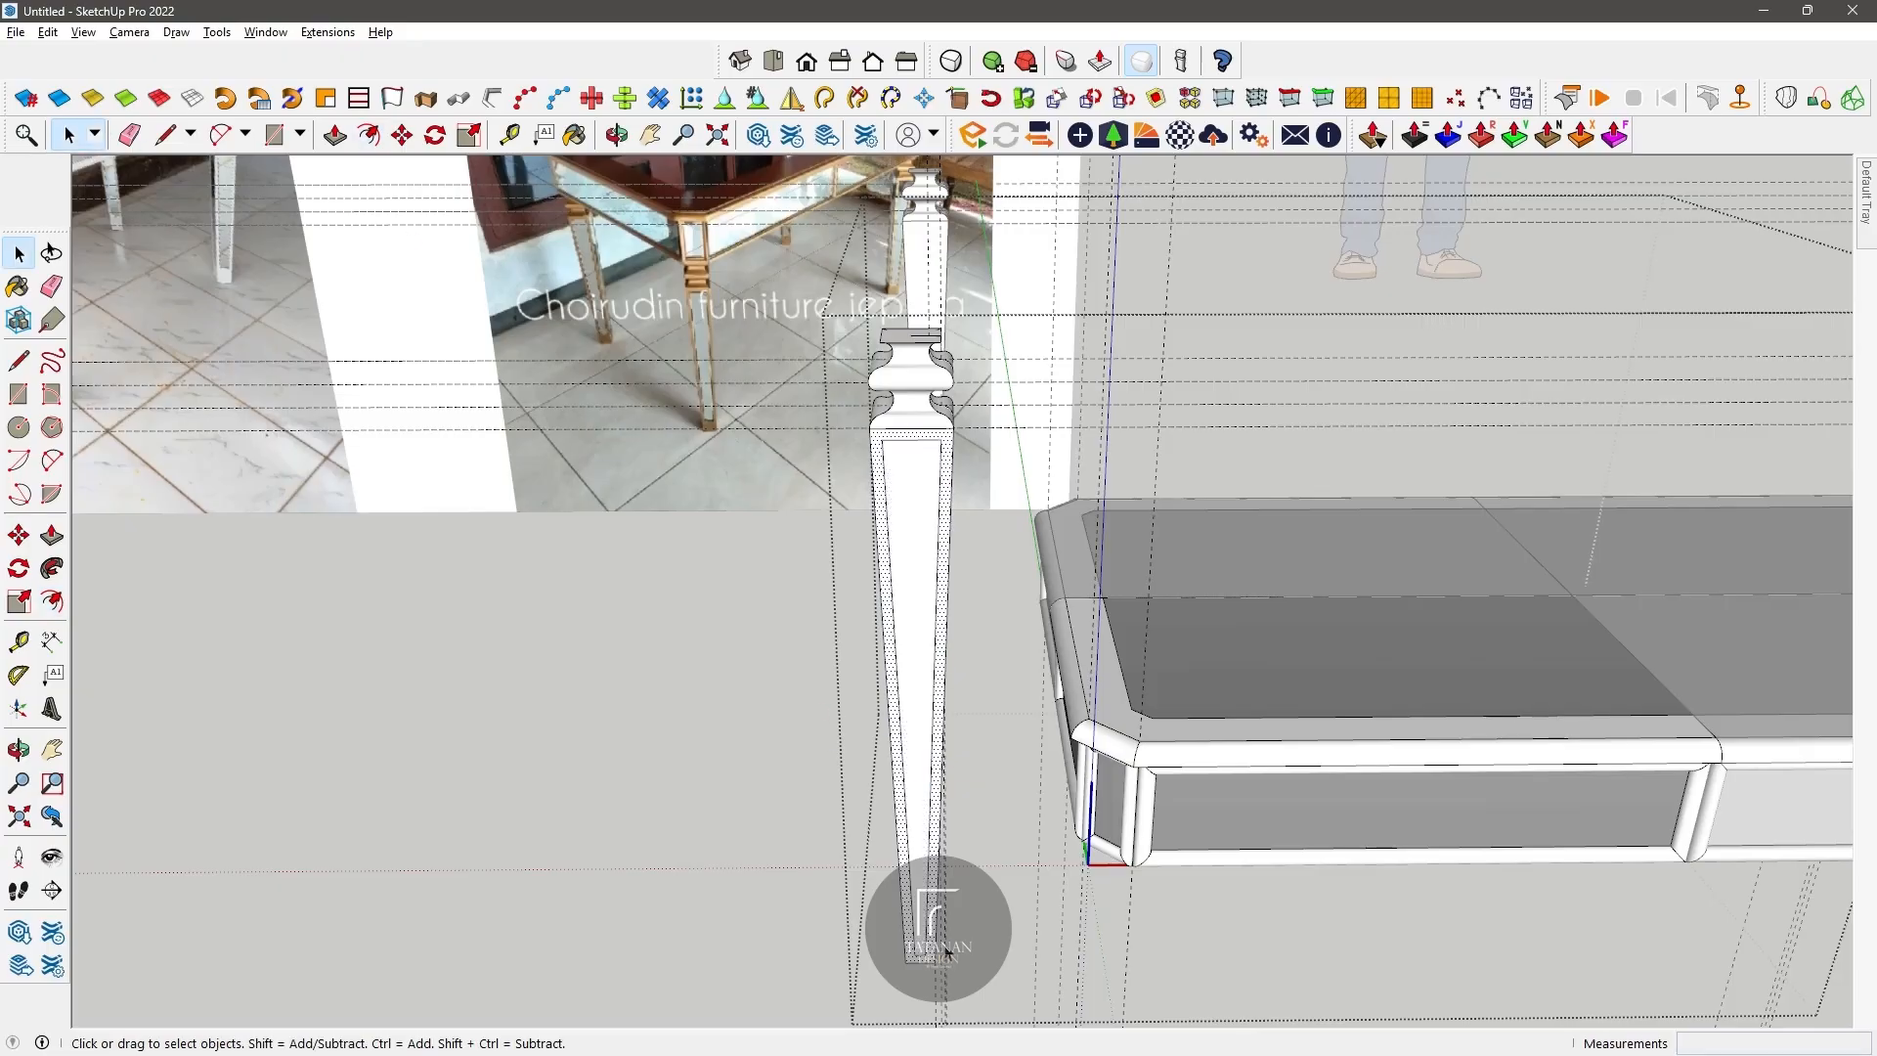
{"action": "scroll", "coordinate": [929, 942], "scroll_direction": "up", "scroll_amount": 5}
{"action": "left_click", "coordinate": [893, 917]}
{"action": "left_click", "coordinate": [509, 135]}
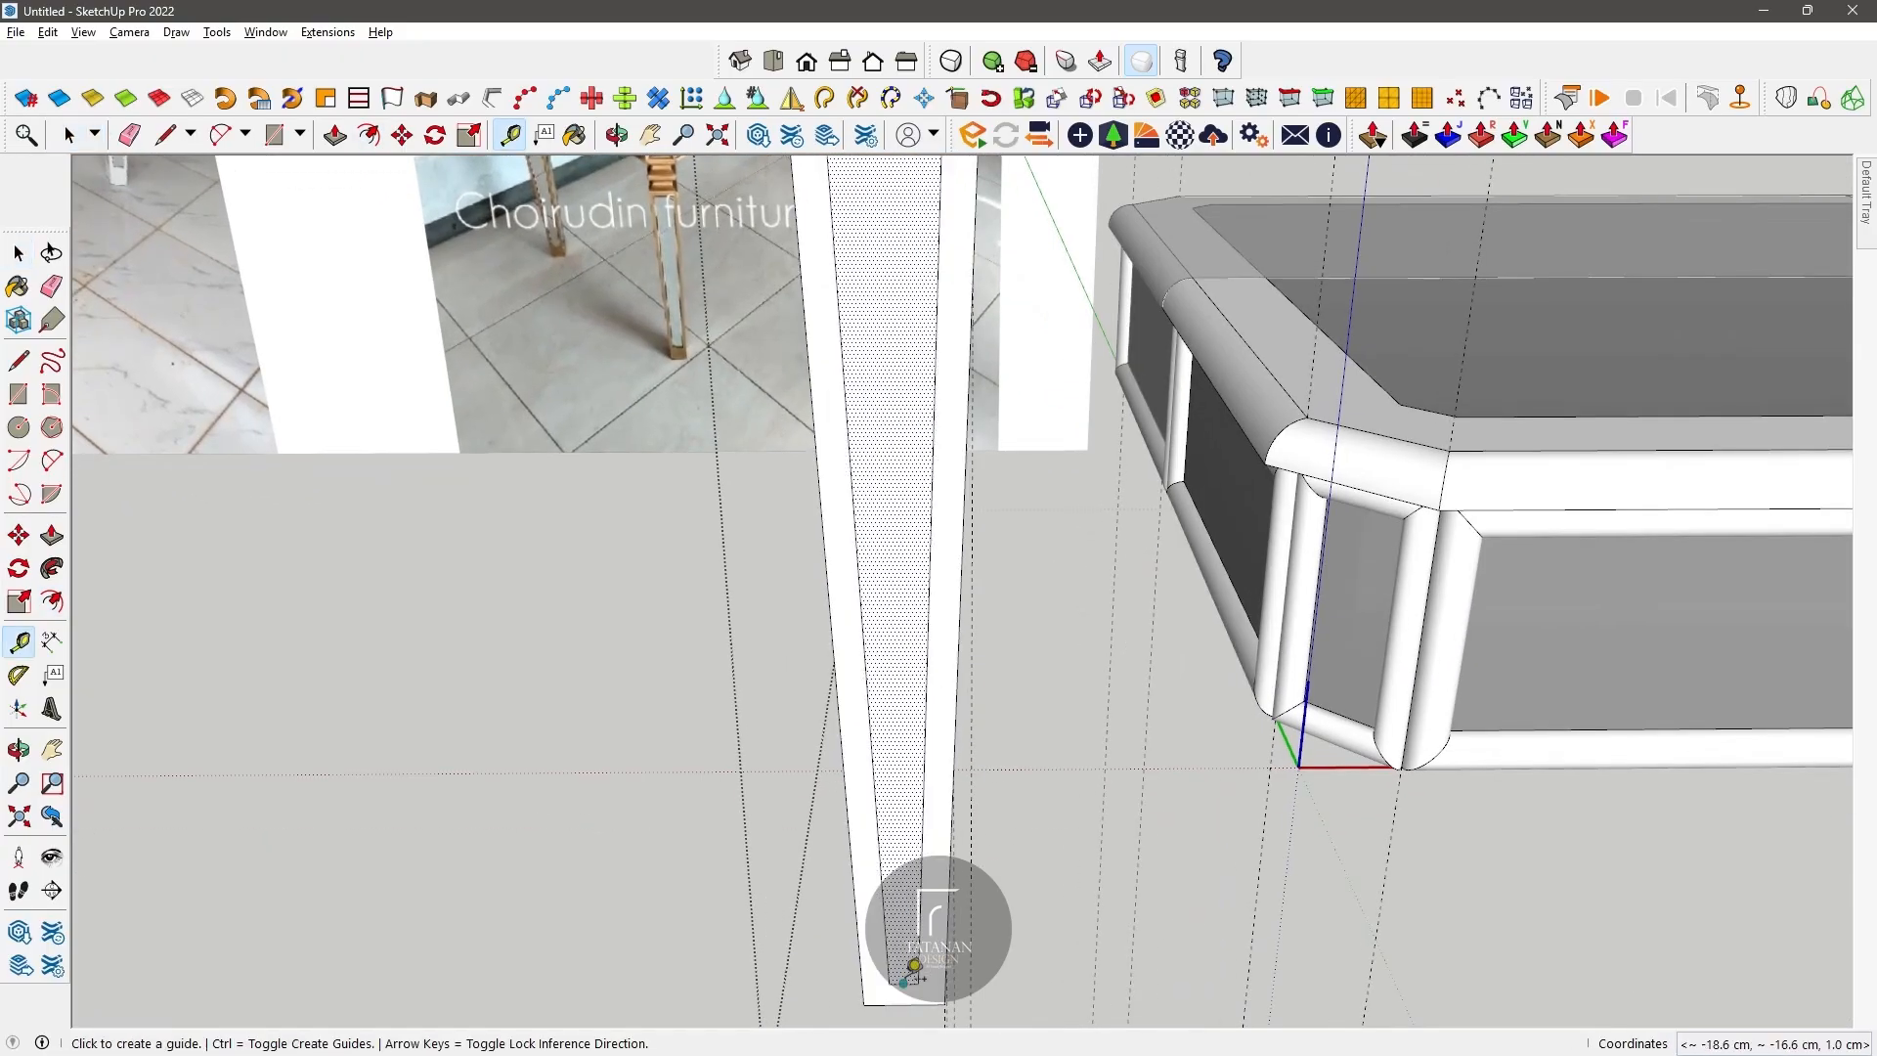
{"action": "left_click", "coordinate": [903, 982]}
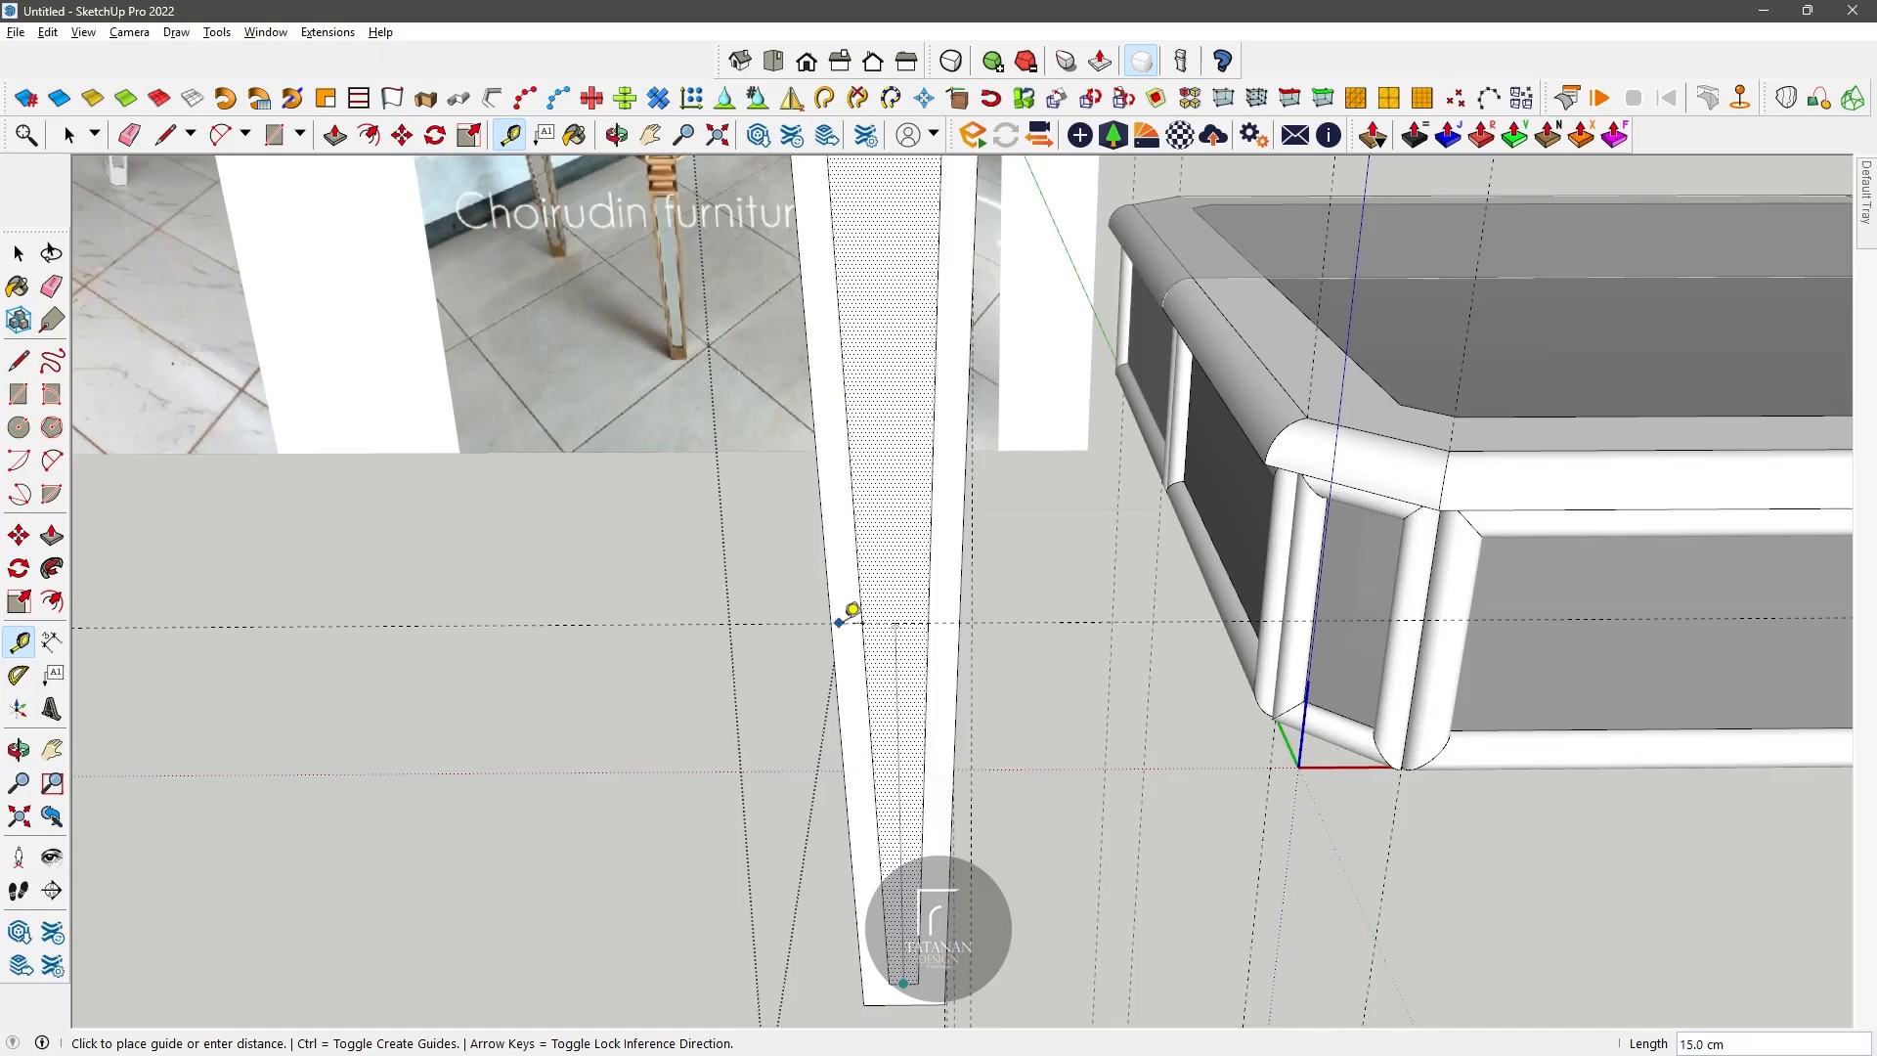
{"action": "middle_click_drag", "start_coordinate": [624, 171], "coordinate": [978, 645]}
{"action": "key", "text": "space"}
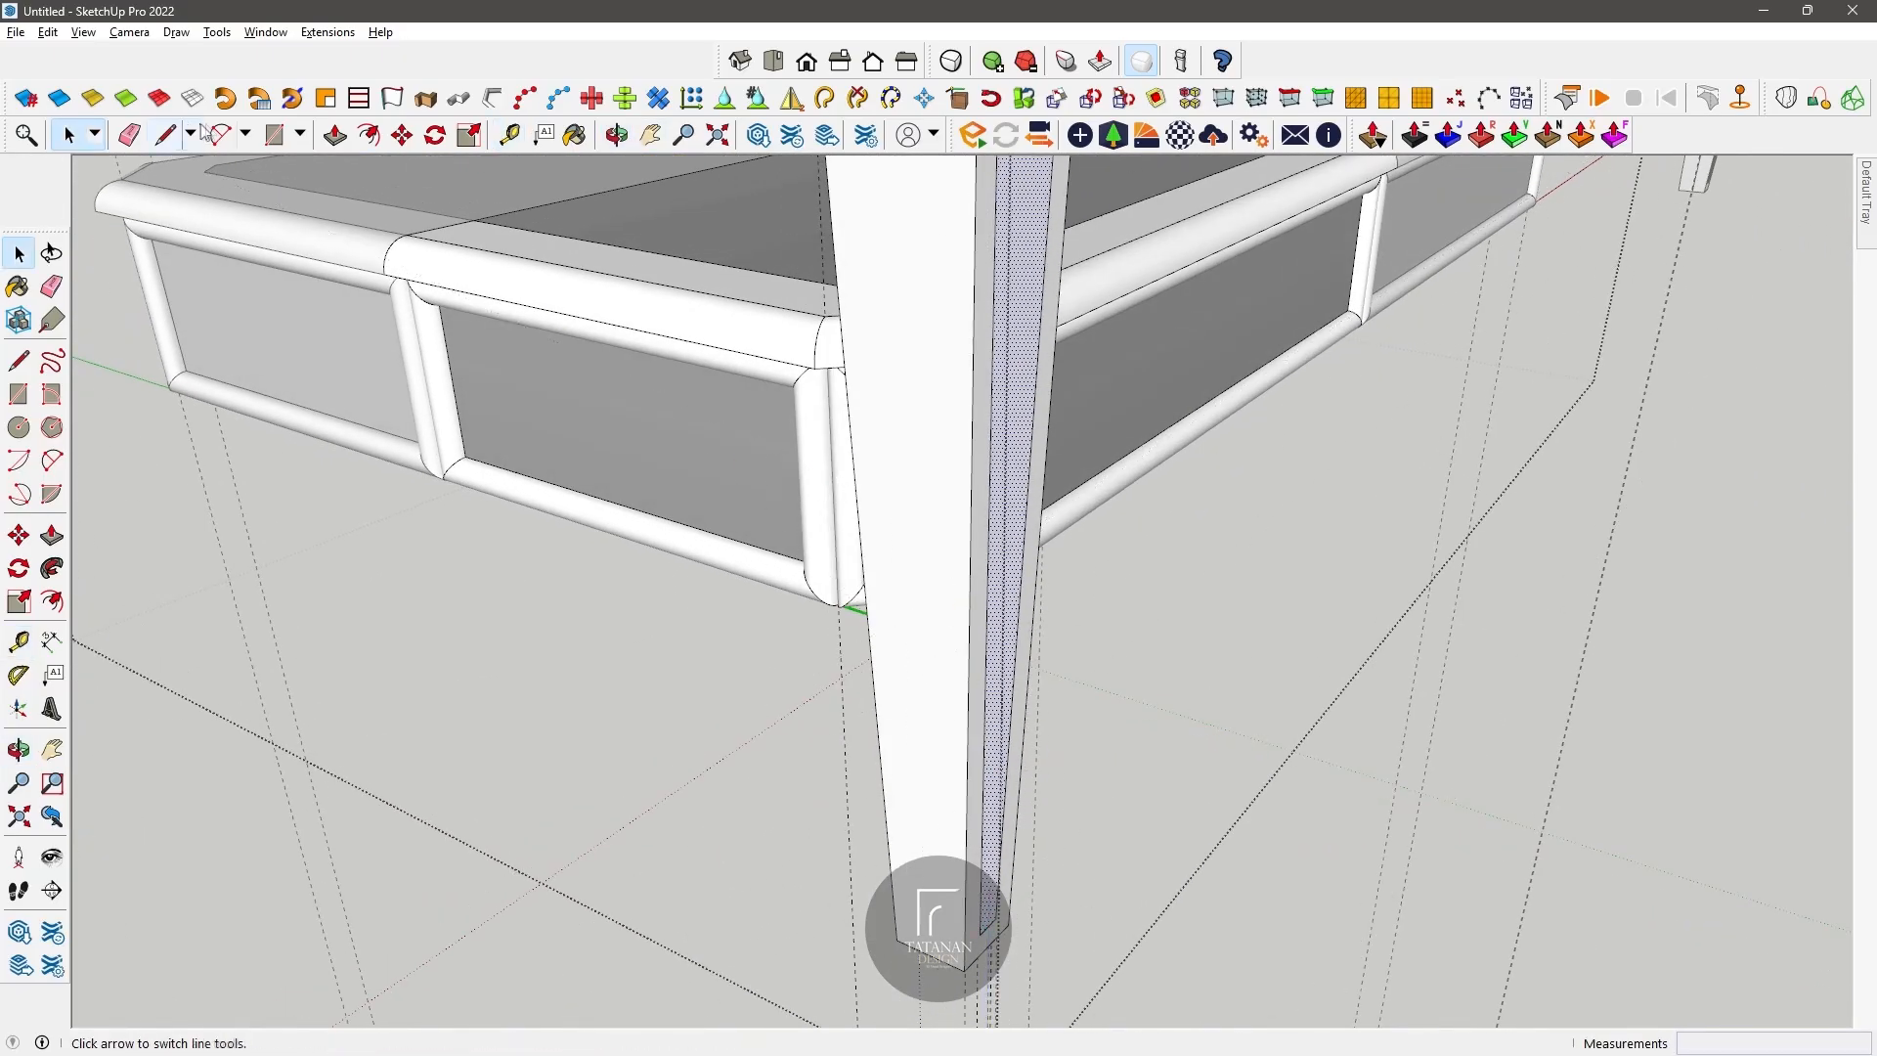
Step: Draw a line about 1.6 cm long across the inset panel a short way above the foot
{"action": "key", "text": "l"}
{"action": "middle_click_drag", "start_coordinate": [982, 804], "coordinate": [462, 117]}
{"action": "left_click", "coordinate": [164, 136]}
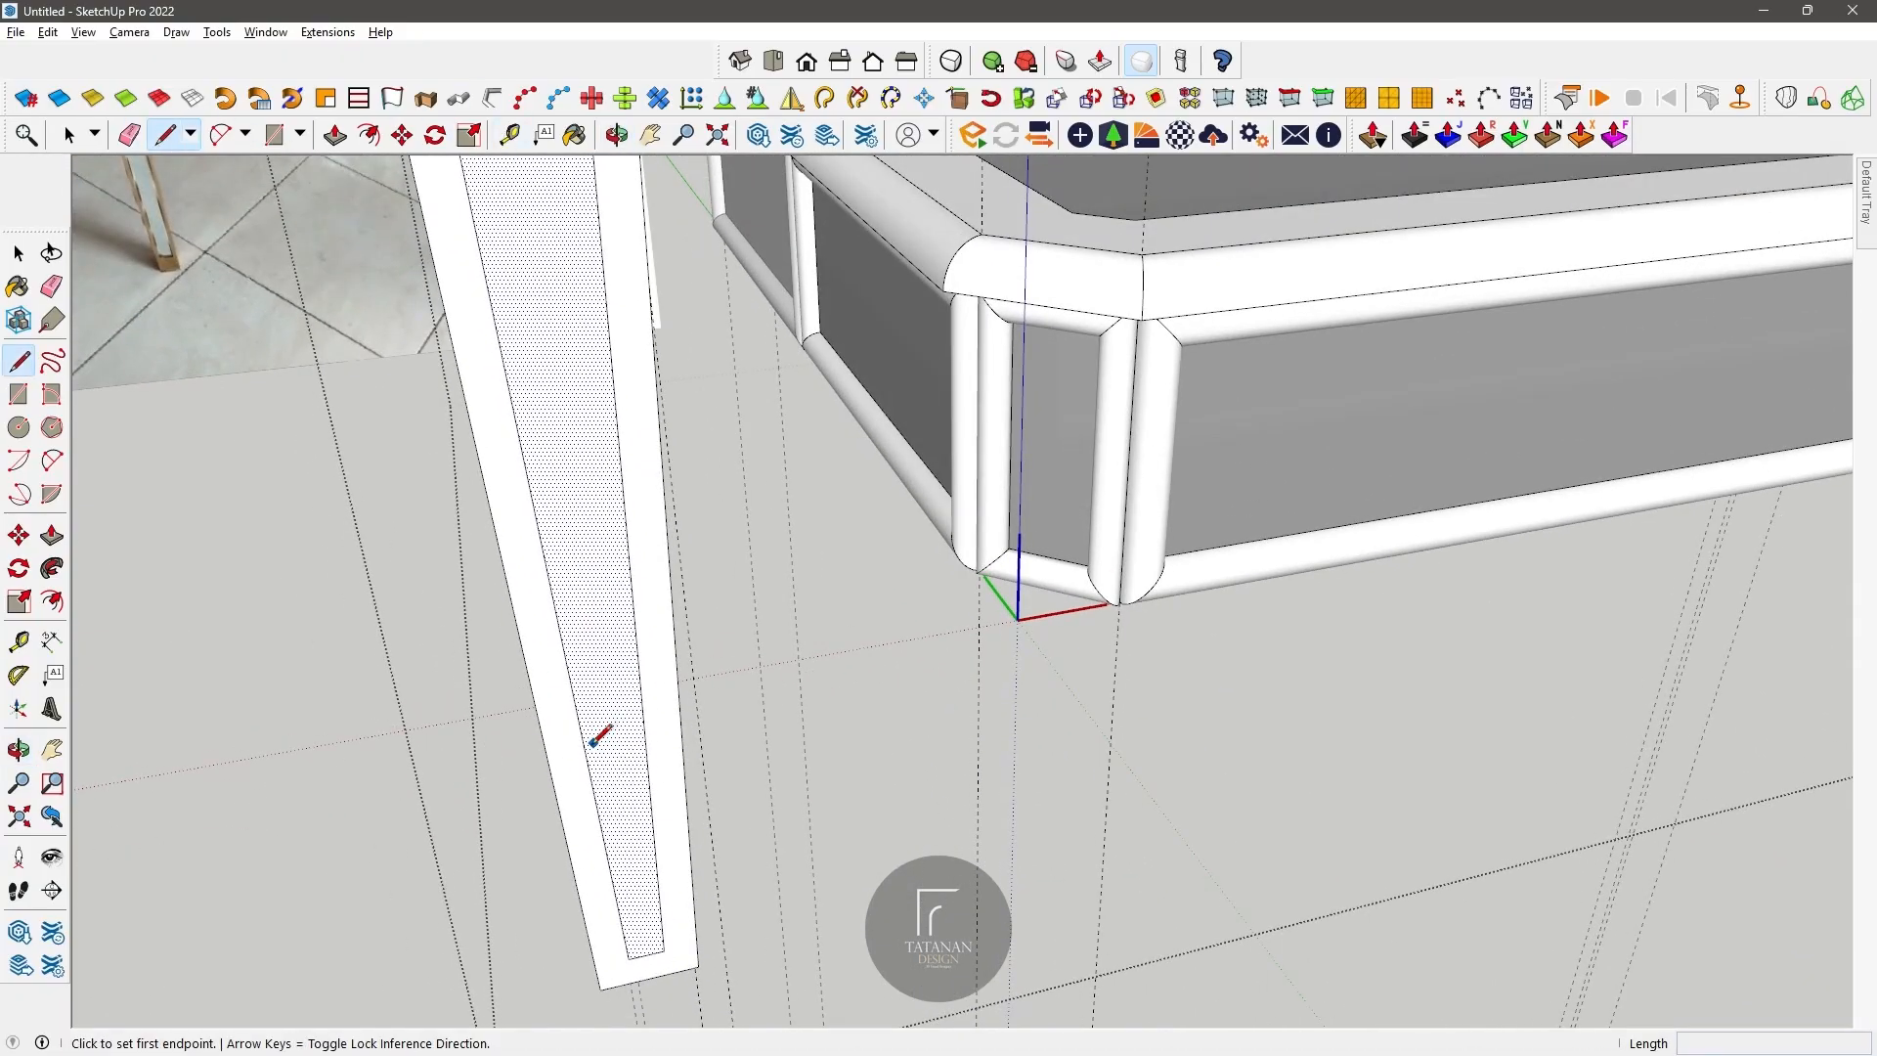
{"action": "left_click", "coordinate": [587, 747]}
{"action": "left_click", "coordinate": [644, 729]}
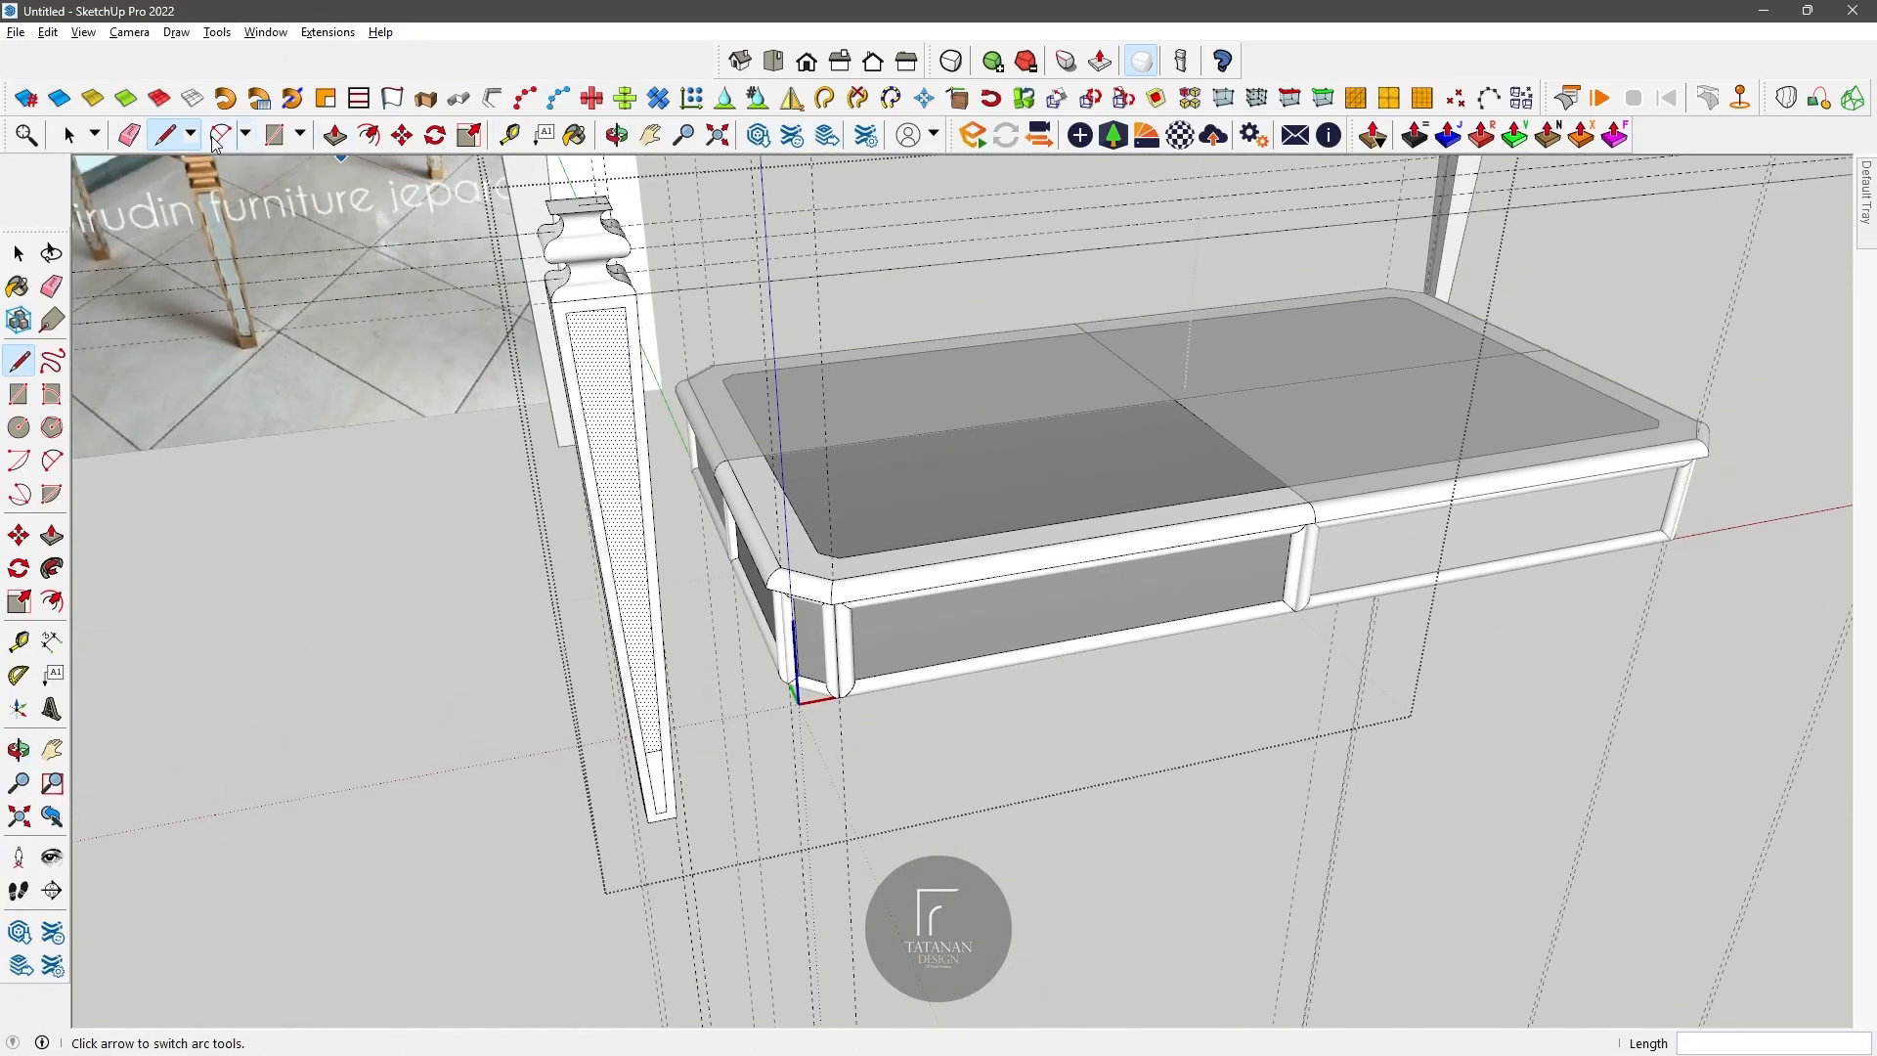
Step: Erase the part of the inset panel outline below the new cross line
{"action": "left_click", "coordinate": [131, 136]}
{"action": "scroll", "coordinate": [587, 656], "scroll_direction": "up", "scroll_amount": 3}
{"action": "left_click", "coordinate": [663, 781]}
{"action": "left_click", "coordinate": [680, 804]}
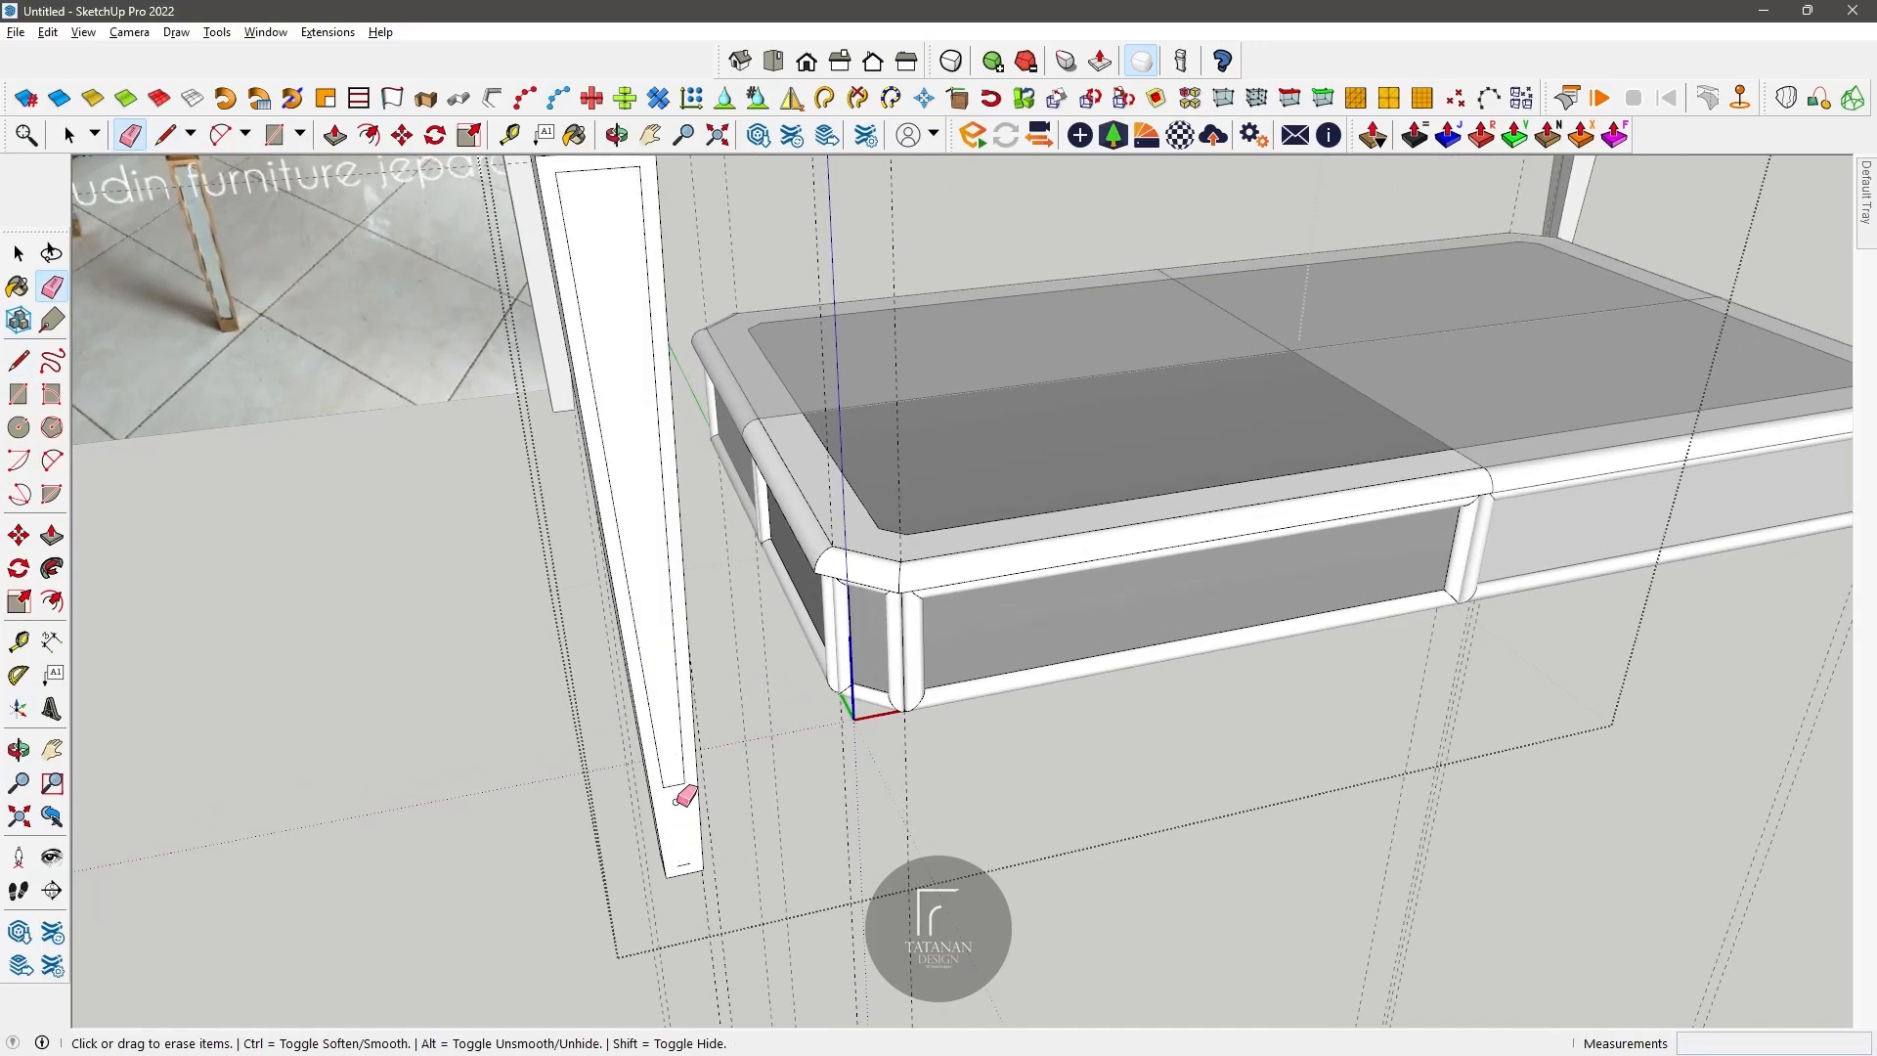
{"action": "left_click", "coordinate": [686, 860]}
{"action": "scroll", "coordinate": [704, 833], "scroll_direction": "down", "scroll_amount": 5}
{"action": "scroll", "coordinate": [630, 614], "scroll_direction": "up", "scroll_amount": 3}
{"action": "scroll", "coordinate": [713, 862], "scroll_direction": "up", "scroll_amount": 1}
Step: Try to group the inset panel face together with its edges
{"action": "left_click", "coordinate": [71, 136]}
{"action": "scroll", "coordinate": [533, 508], "scroll_direction": "down", "scroll_amount": 3}
{"action": "mouse_move", "coordinate": [719, 370]}
{"action": "middle_mouse_down", "text": "shift"}
{"action": "mouse_move", "coordinate": [850, 524]}
{"action": "mouse_move", "coordinate": [734, 398]}
{"action": "mouse_move", "coordinate": [735, 584]}
{"action": "mouse_move", "coordinate": [784, 547]}
{"action": "middle_mouse_up", "text": "shift"}
{"action": "scroll", "coordinate": [735, 584], "scroll_direction": "up", "scroll_amount": 1}
{"action": "left_click", "coordinate": [575, 135]}
{"action": "left_click", "coordinate": [68, 135]}
{"action": "right_click", "coordinate": [651, 407]}
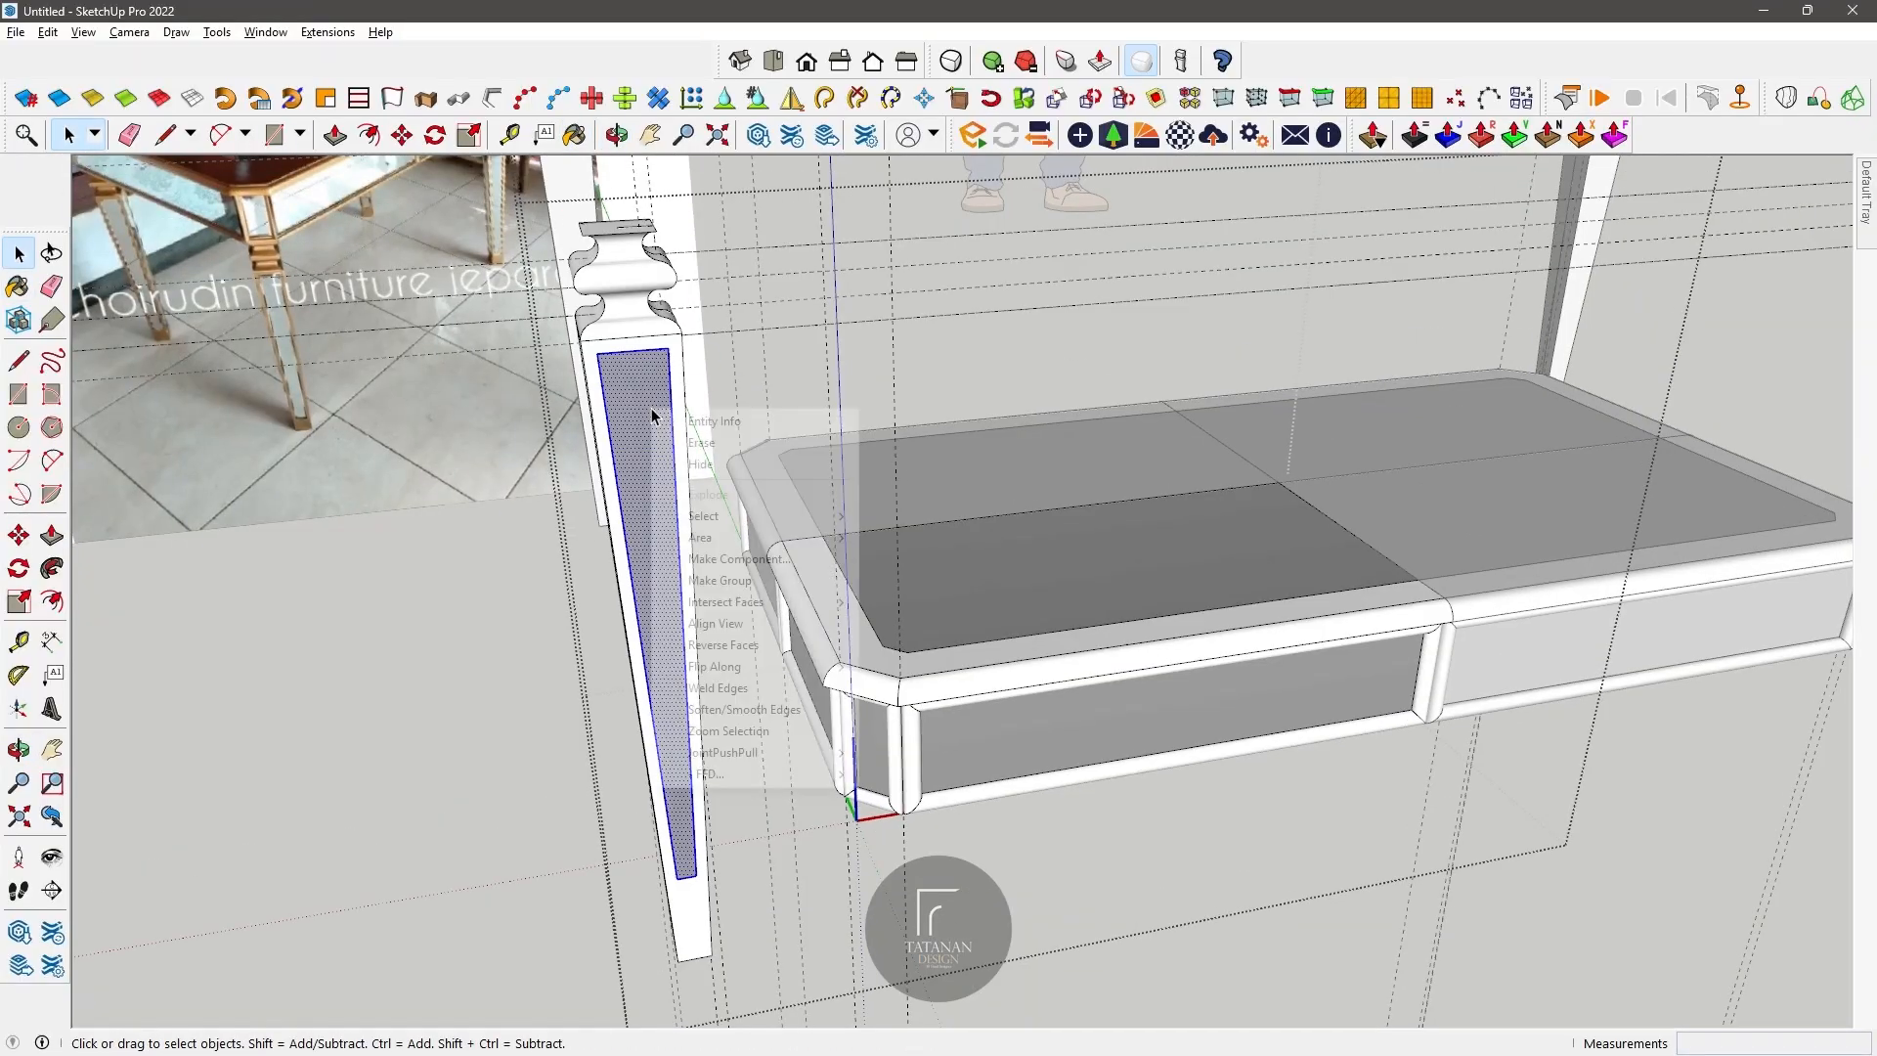
{"action": "left_click", "coordinate": [727, 584]}
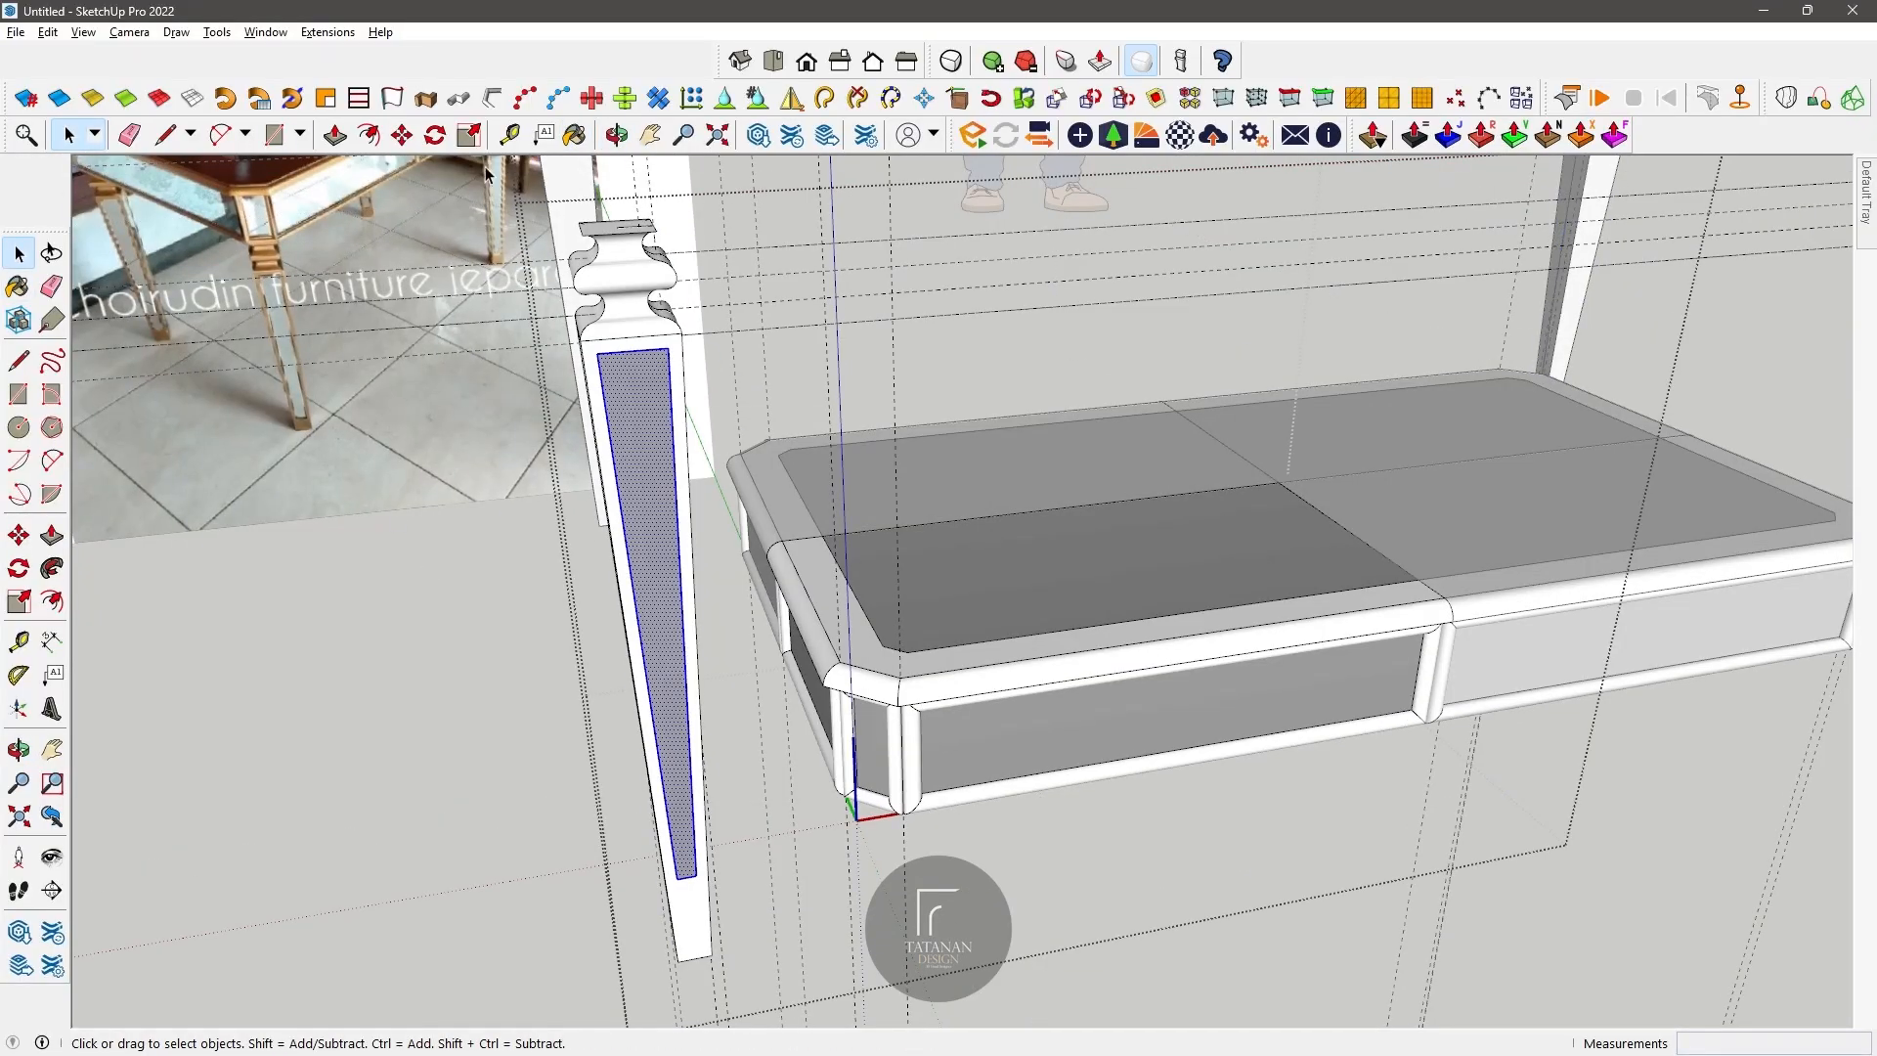
Step: Copy the selected inset panel away from the leg and make the copy a group
{"action": "key", "text": "m"}
{"action": "key", "text": "ctrl"}
{"action": "left_click", "coordinate": [461, 595]}
{"action": "left_click", "coordinate": [69, 134]}
{"action": "right_click", "coordinate": [657, 482]}
{"action": "left_click", "coordinate": [721, 658]}
Step: Rotate the copied panel group by -90 degrees to match the leg's adjacent side
{"action": "middle_click_drag", "start_coordinate": [832, 391], "coordinate": [674, 244]}
{"action": "key", "text": "m"}
{"action": "left_click", "coordinate": [1138, 566]}
{"action": "left_click", "coordinate": [1162, 581]}
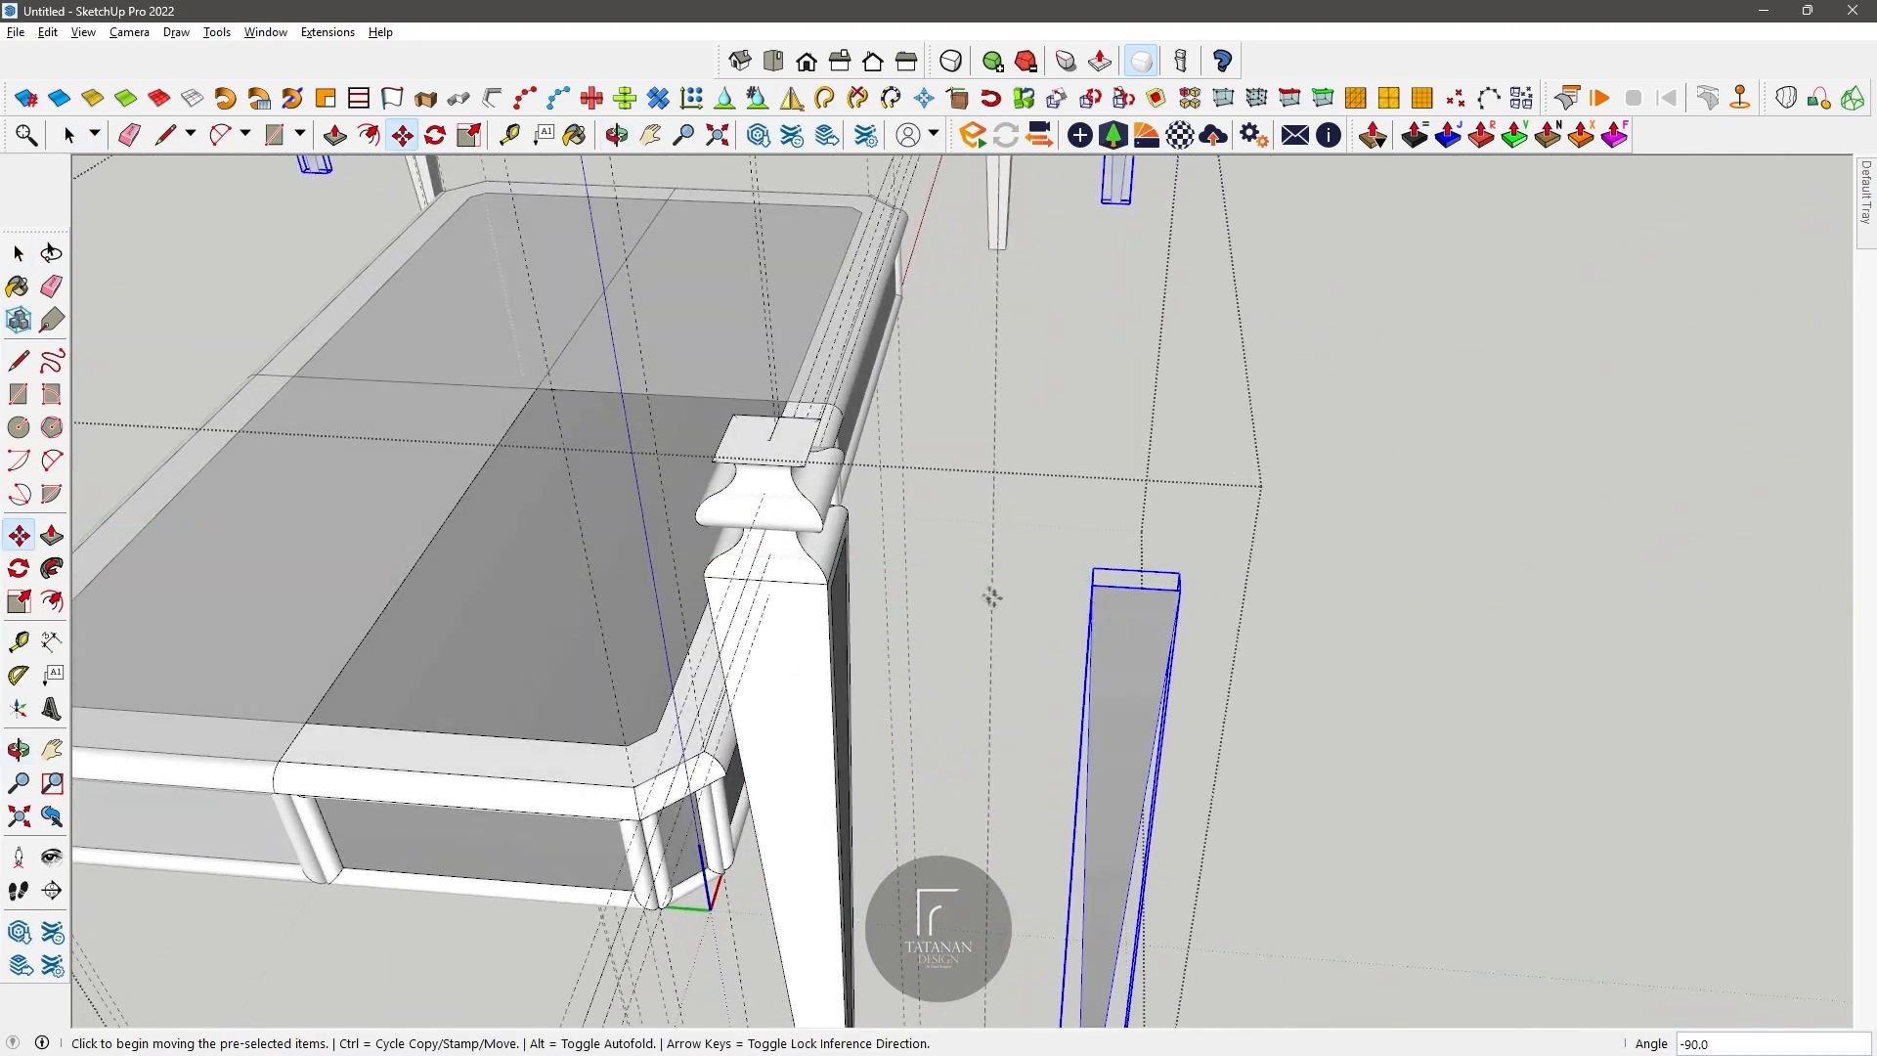
Step: Move the rotated panel group about 19.7 cm to the leg beside the existing panel
{"action": "scroll", "coordinate": [921, 579], "scroll_direction": "up", "scroll_amount": 3}
{"action": "left_click", "coordinate": [617, 135]}
{"action": "left_click_drag", "start_coordinate": [998, 538], "coordinate": [875, 513]}
{"action": "left_click", "coordinate": [403, 135]}
{"action": "left_click", "coordinate": [1091, 405]}
{"action": "left_click", "coordinate": [519, 348]}
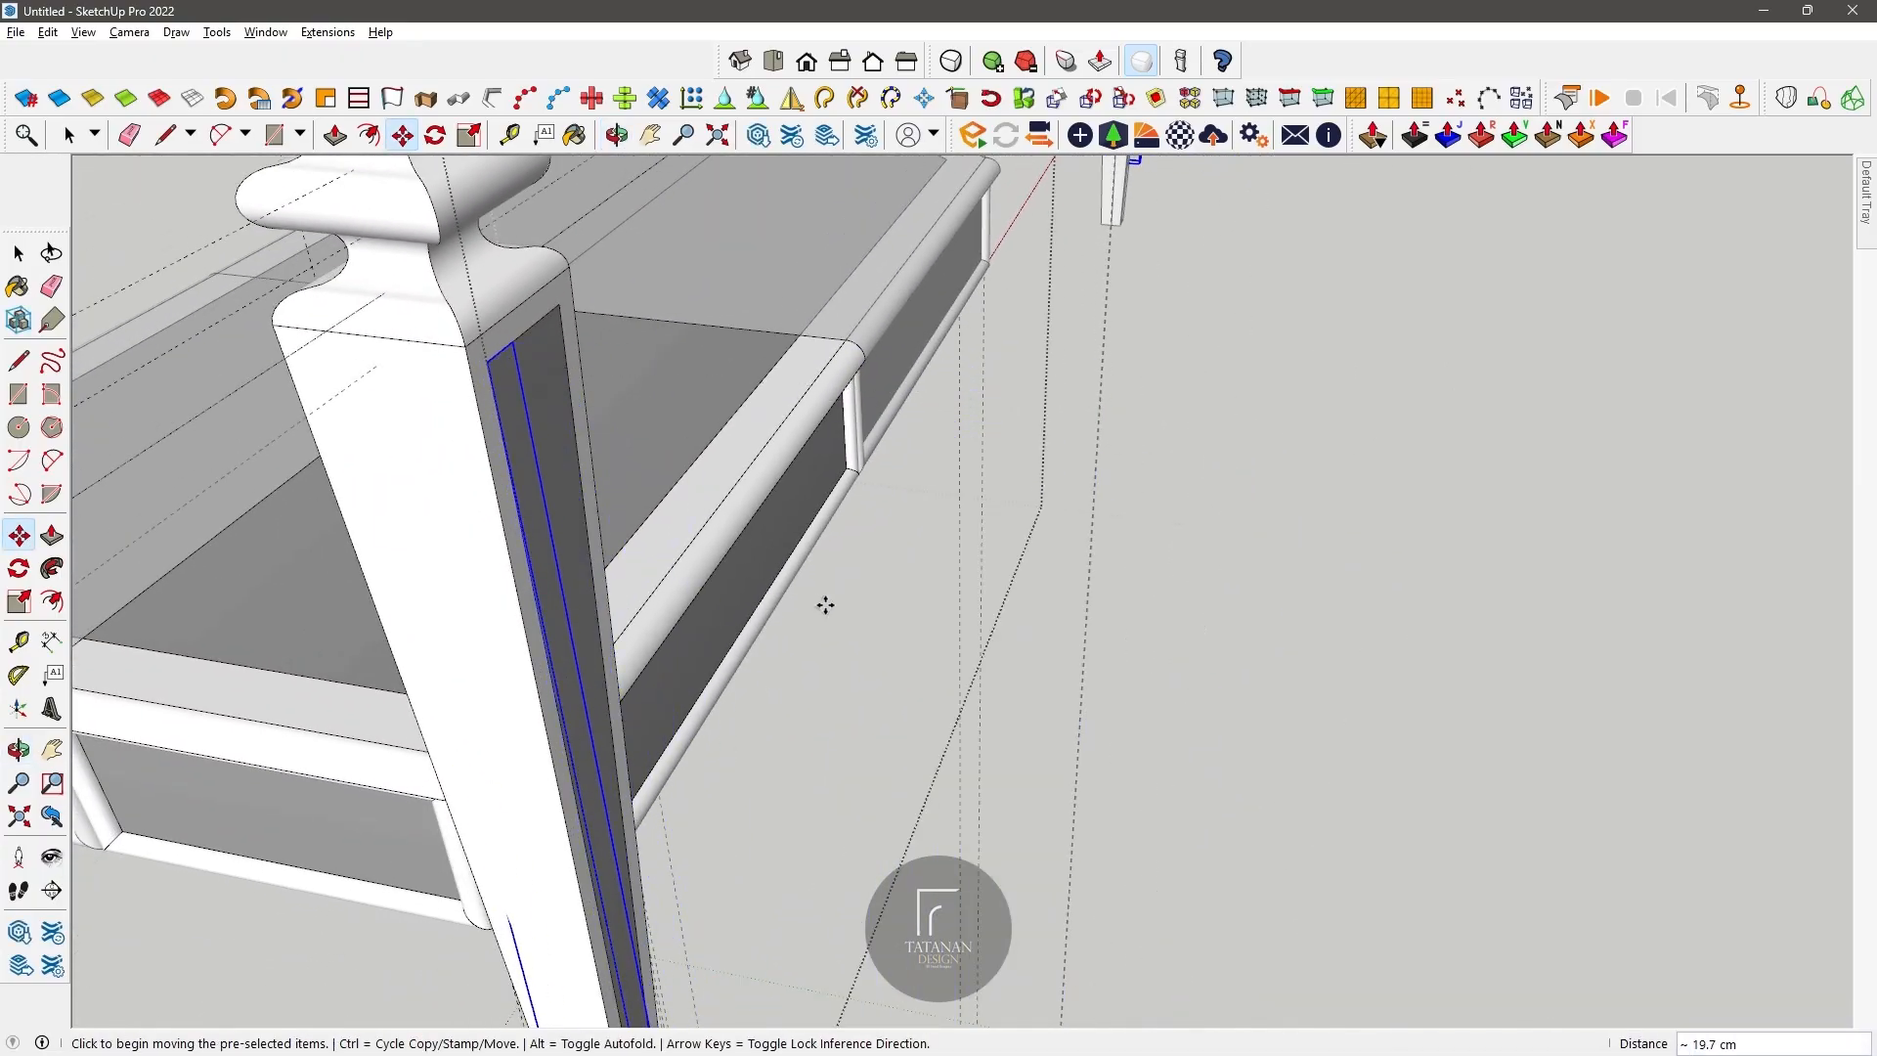
{"action": "left_click", "coordinate": [861, 599]}
Step: Move the panel group's upper corner to the edge of the leg's side face and shift it 1 cm inward
{"action": "middle_click_drag", "start_coordinate": [507, 472], "coordinate": [640, 486], "text": "shift"}
{"action": "left_click", "coordinate": [401, 137]}
{"action": "left_click", "coordinate": [671, 480]}
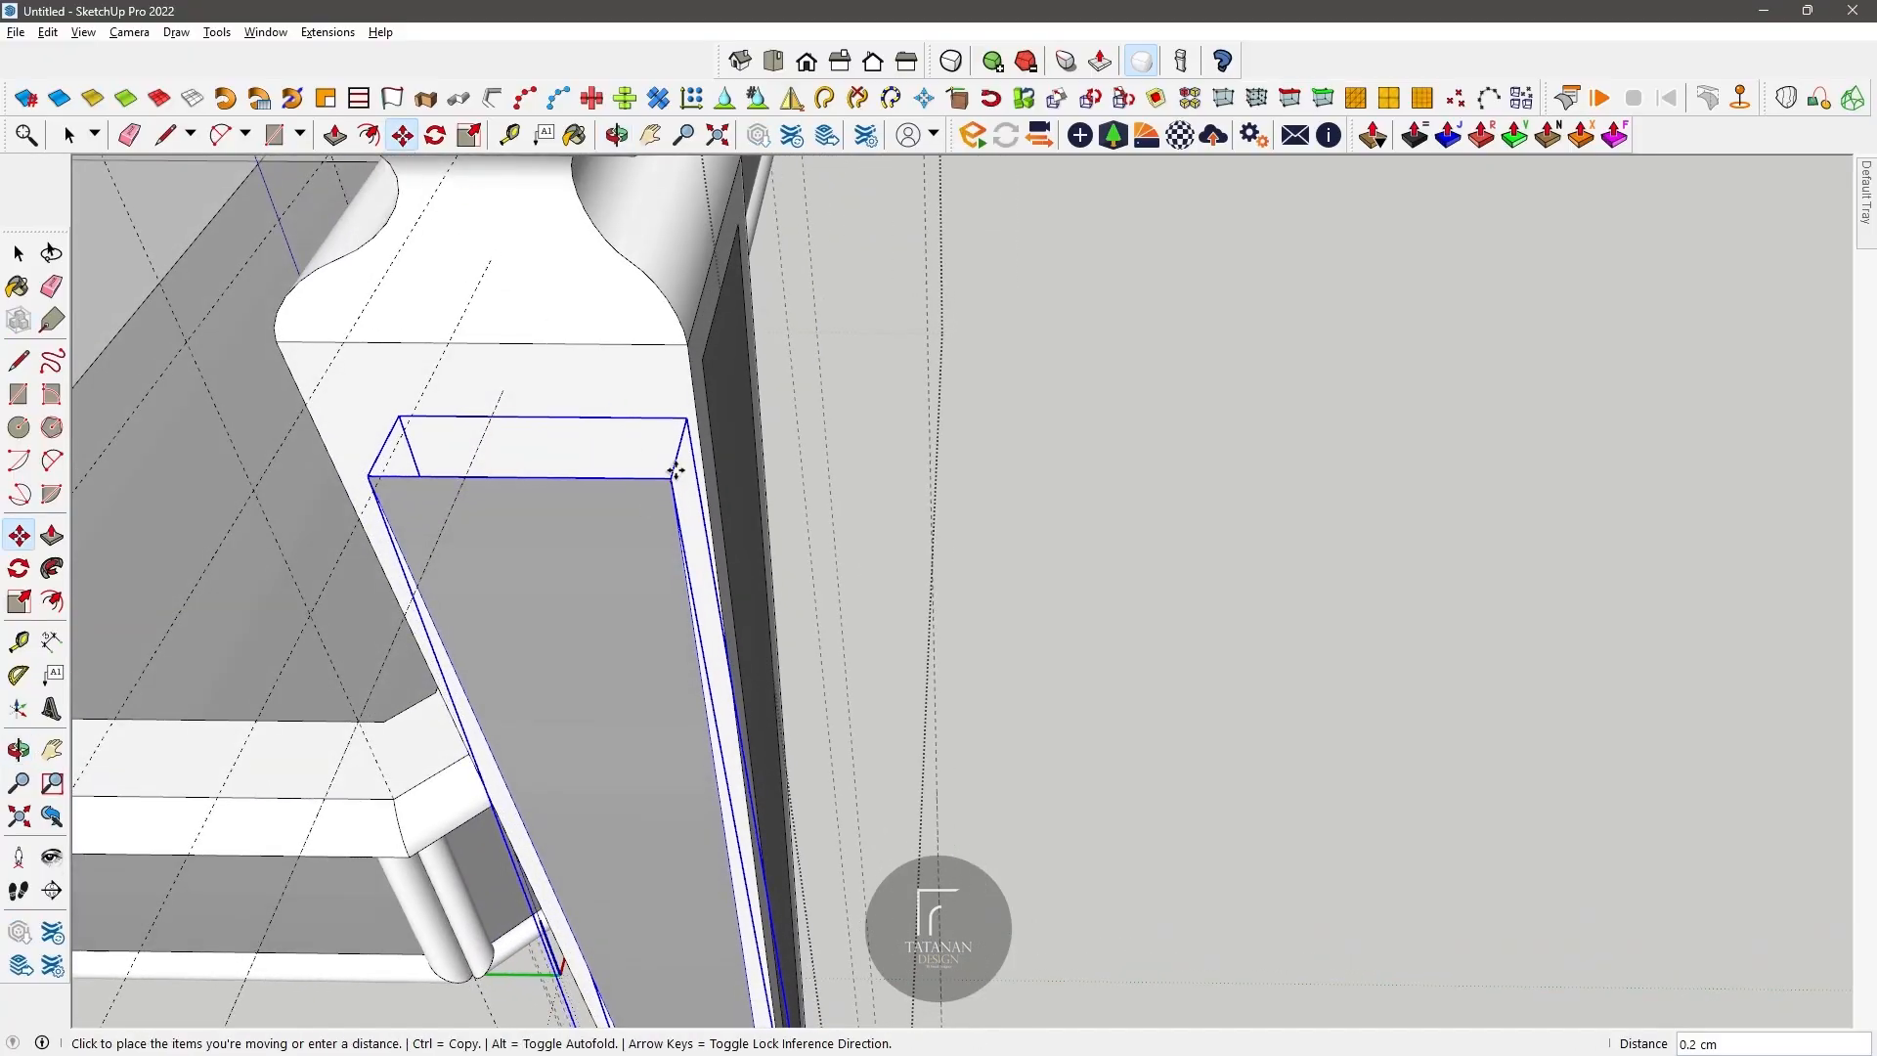
{"action": "left_click", "coordinate": [695, 396]}
{"action": "left_click", "coordinate": [671, 428]}
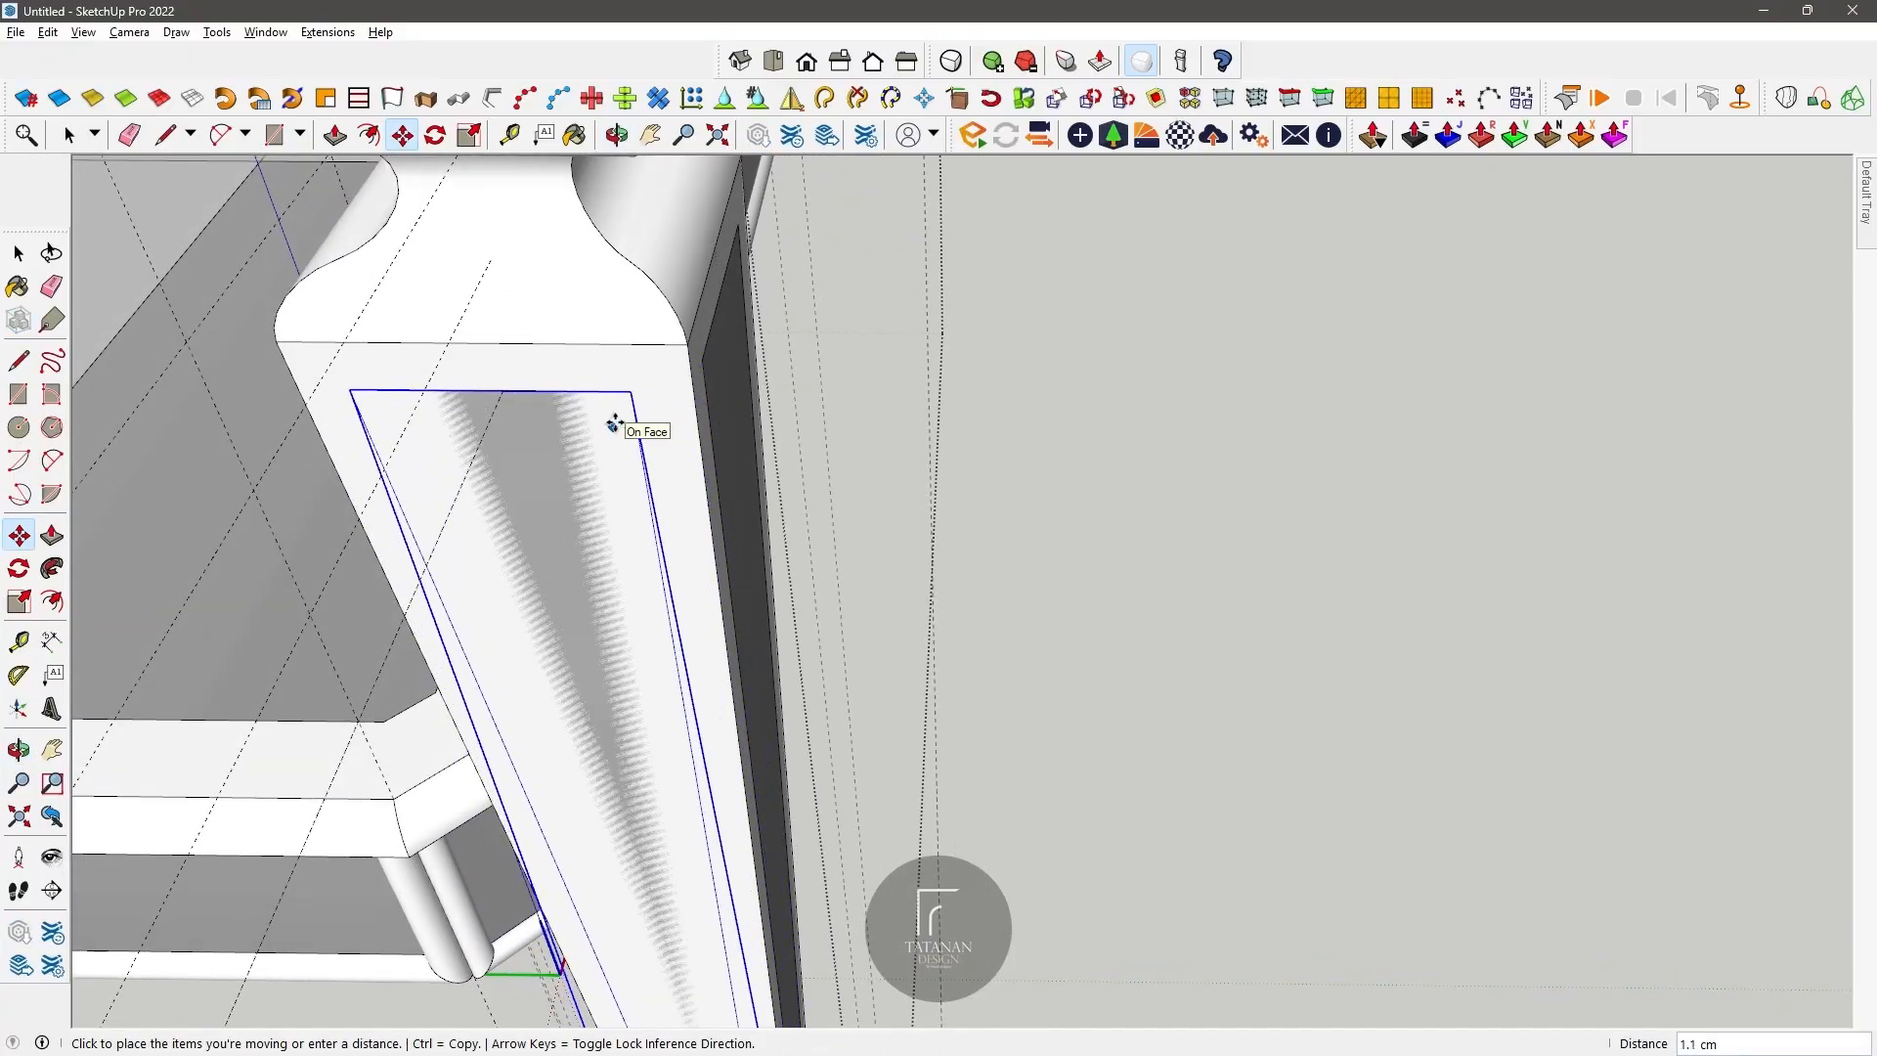
{"action": "type", "text": "1"}
{"action": "key", "text": "Return"}
Step: Nudge the panel group about 0.2 cm along the red axis so it sits flush on the leg's side face
{"action": "scroll", "coordinate": [637, 394], "scroll_direction": "up", "scroll_amount": 4}
{"action": "left_click", "coordinate": [642, 382]}
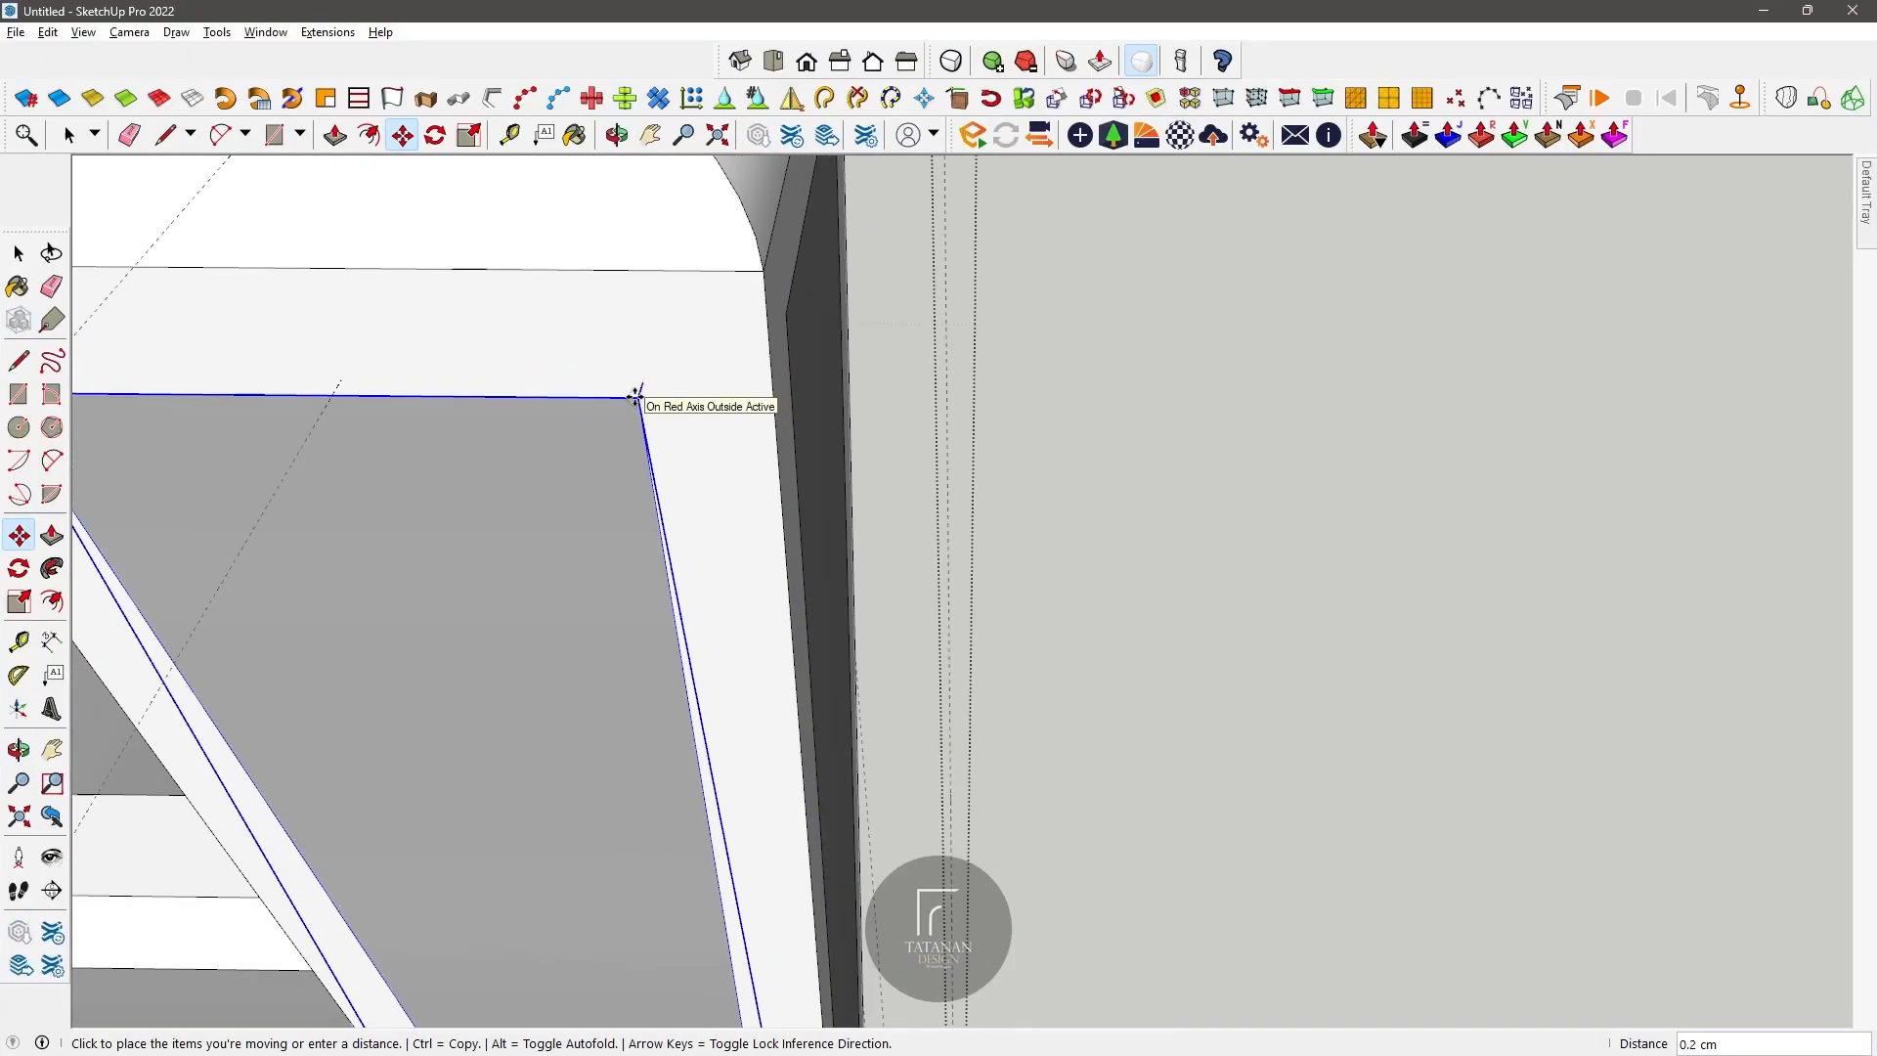
{"action": "left_click", "coordinate": [640, 391]}
{"action": "scroll", "coordinate": [725, 402], "scroll_direction": "down", "scroll_amount": 8}
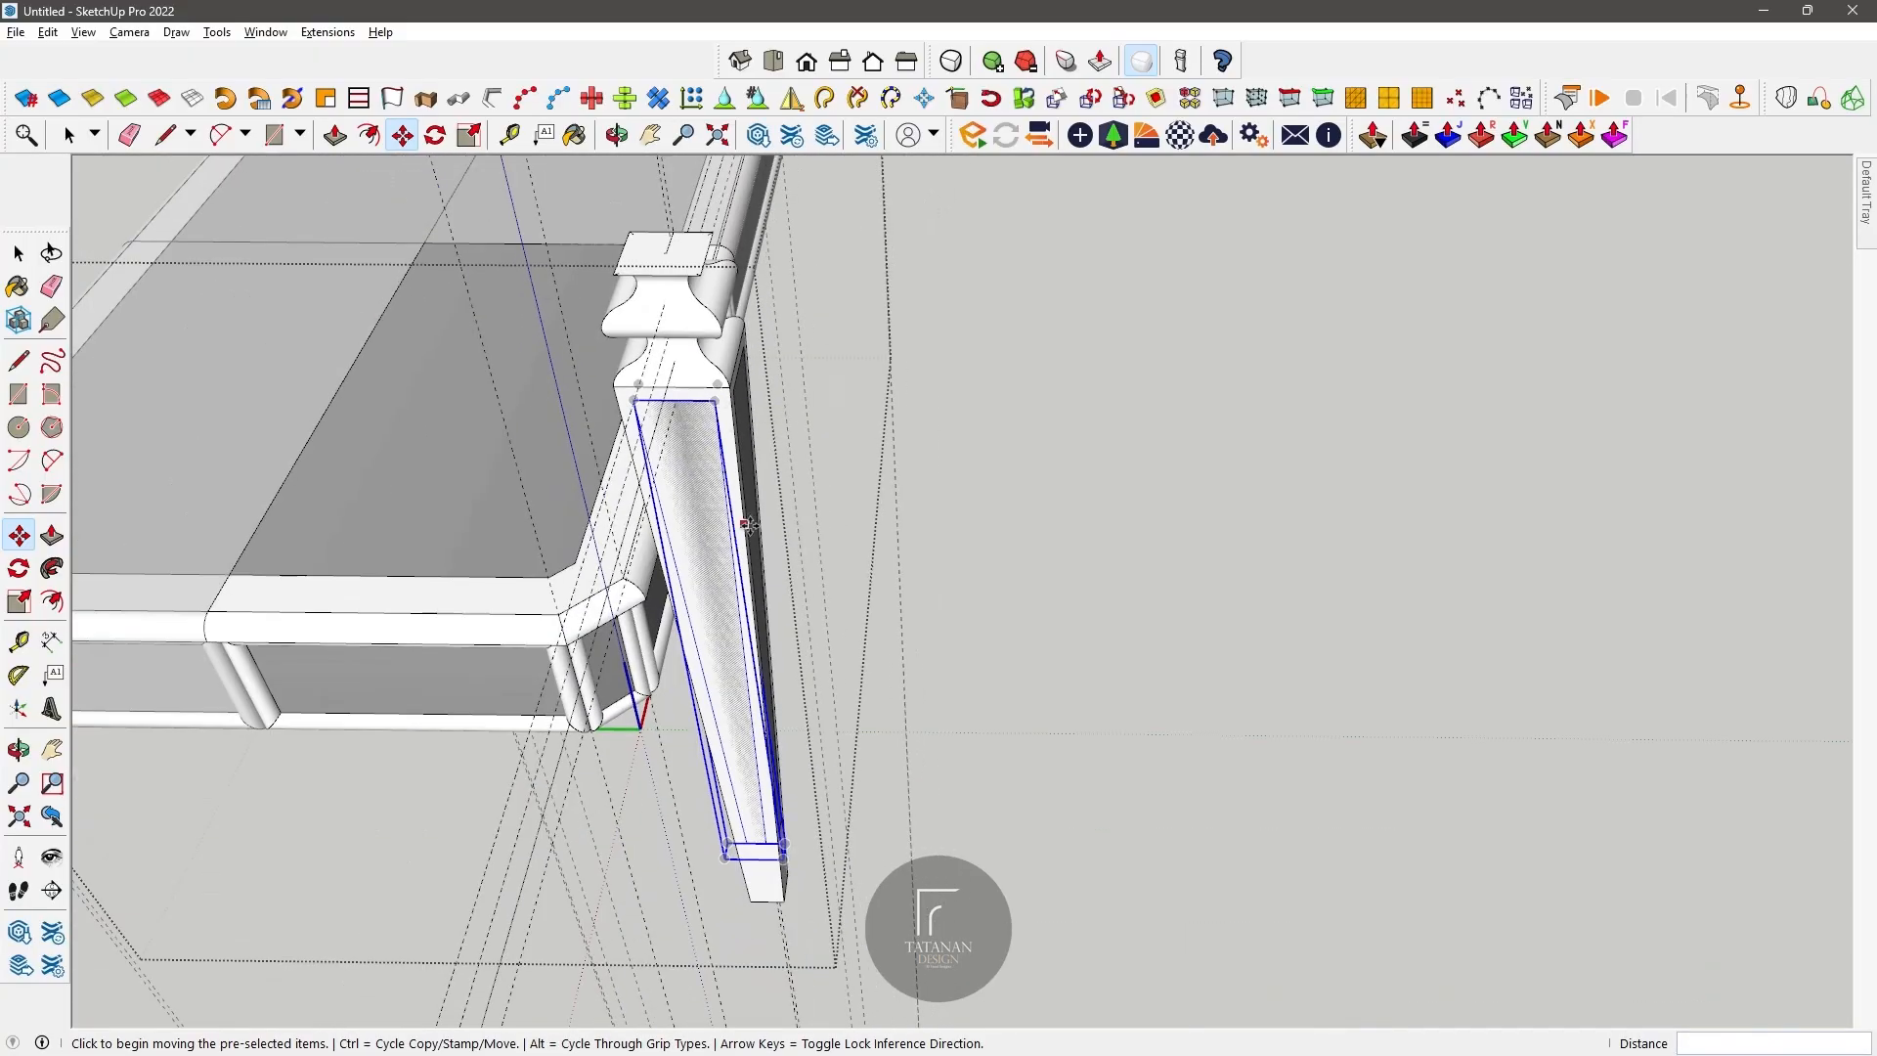
Step: Group the original inset panel face and its edges on the leg's front side
{"action": "mouse_move", "coordinate": [773, 392]}
{"action": "middle_mouse_down"}
{"action": "mouse_move", "coordinate": [319, 361]}
{"action": "mouse_move", "coordinate": [436, 352]}
{"action": "mouse_move", "coordinate": [945, 461]}
{"action": "mouse_move", "coordinate": [532, 420]}
{"action": "mouse_move", "coordinate": [787, 388]}
{"action": "middle_mouse_up"}
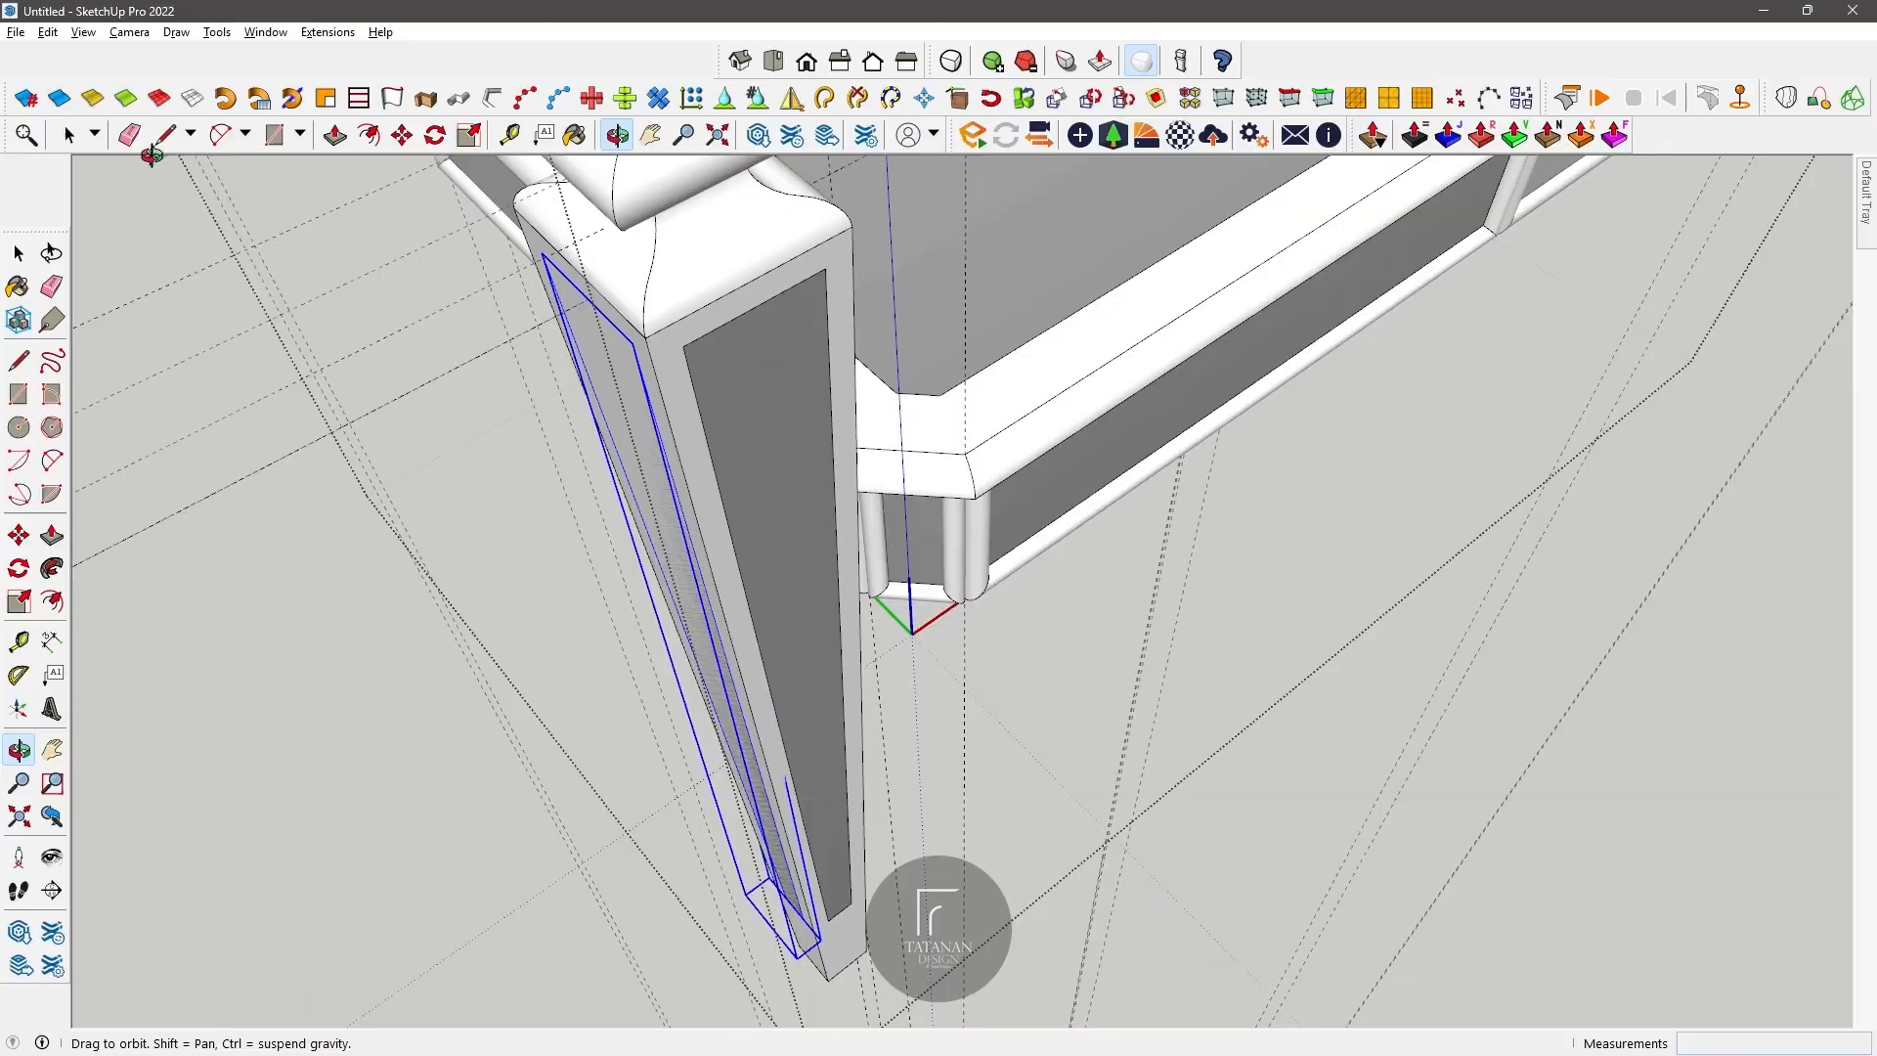
{"action": "double_click", "coordinate": [727, 381]}
{"action": "right_click", "coordinate": [728, 382]}
{"action": "left_click", "coordinate": [796, 553]}
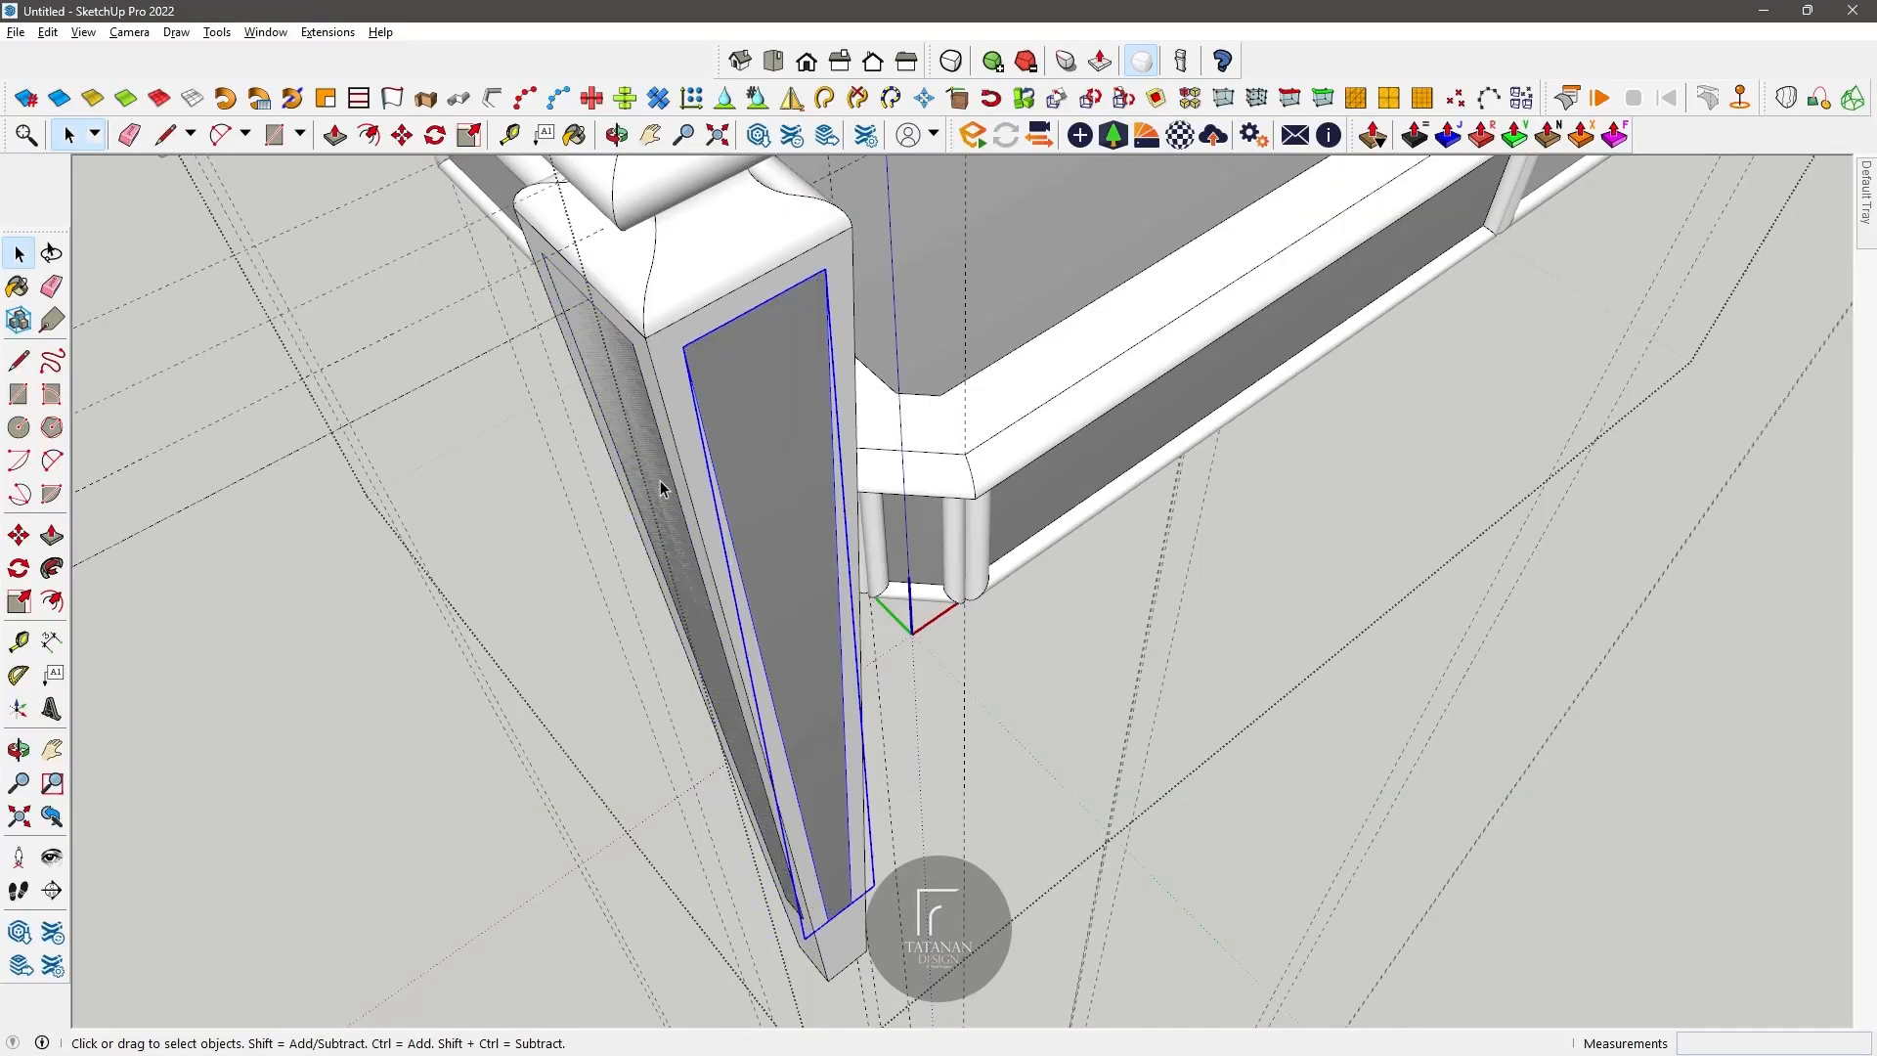
Step: Copy both leg panel groups 8.4 cm away from the leg
{"action": "key", "text": "m"}
{"action": "left_click", "coordinate": [365, 575]}
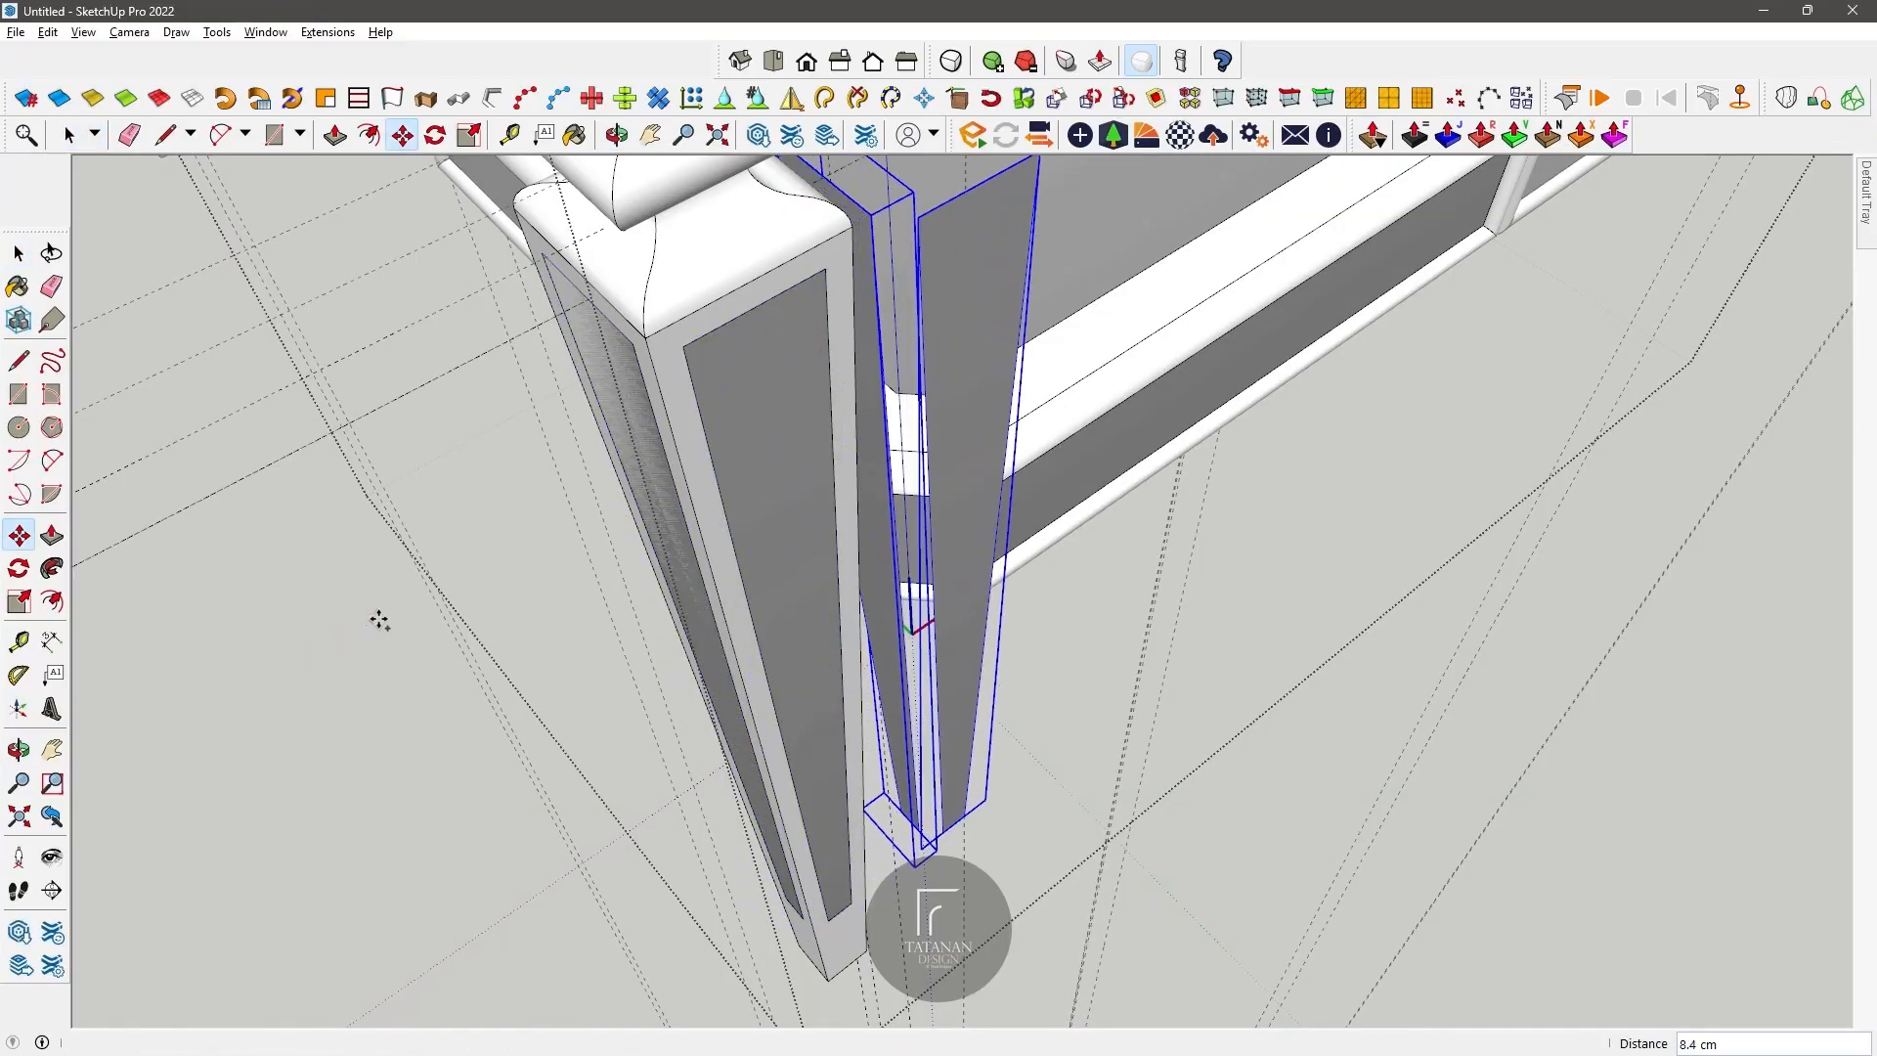
{"action": "left_click", "coordinate": [379, 621]}
Step: Rotate the copied pair of panel groups by -90 degrees toward the leg's two bare sides
{"action": "scroll", "coordinate": [772, 465], "scroll_direction": "up", "scroll_amount": 3}
{"action": "left_click", "coordinate": [485, 554]}
{"action": "left_click", "coordinate": [571, 659]}
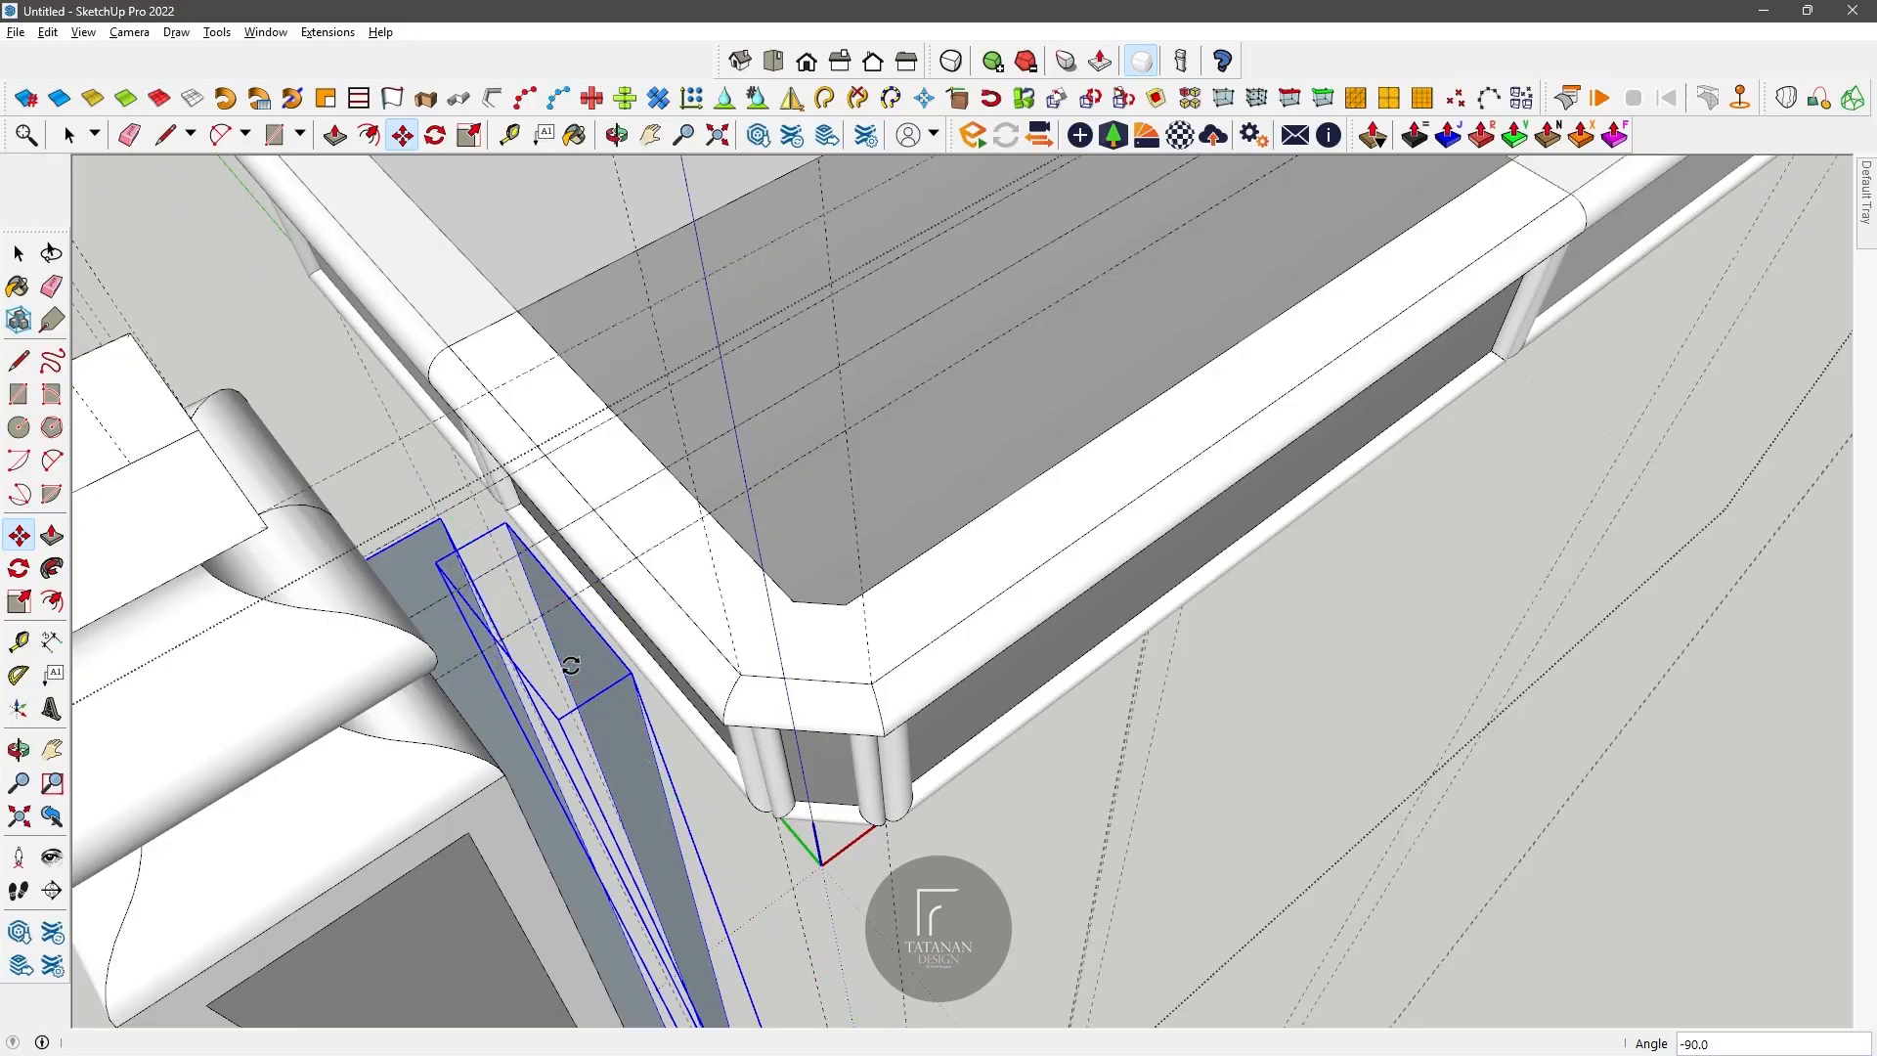
{"action": "left_click", "coordinate": [621, 136]}
{"action": "left_click_drag", "start_coordinate": [880, 557], "coordinate": [662, 554]}
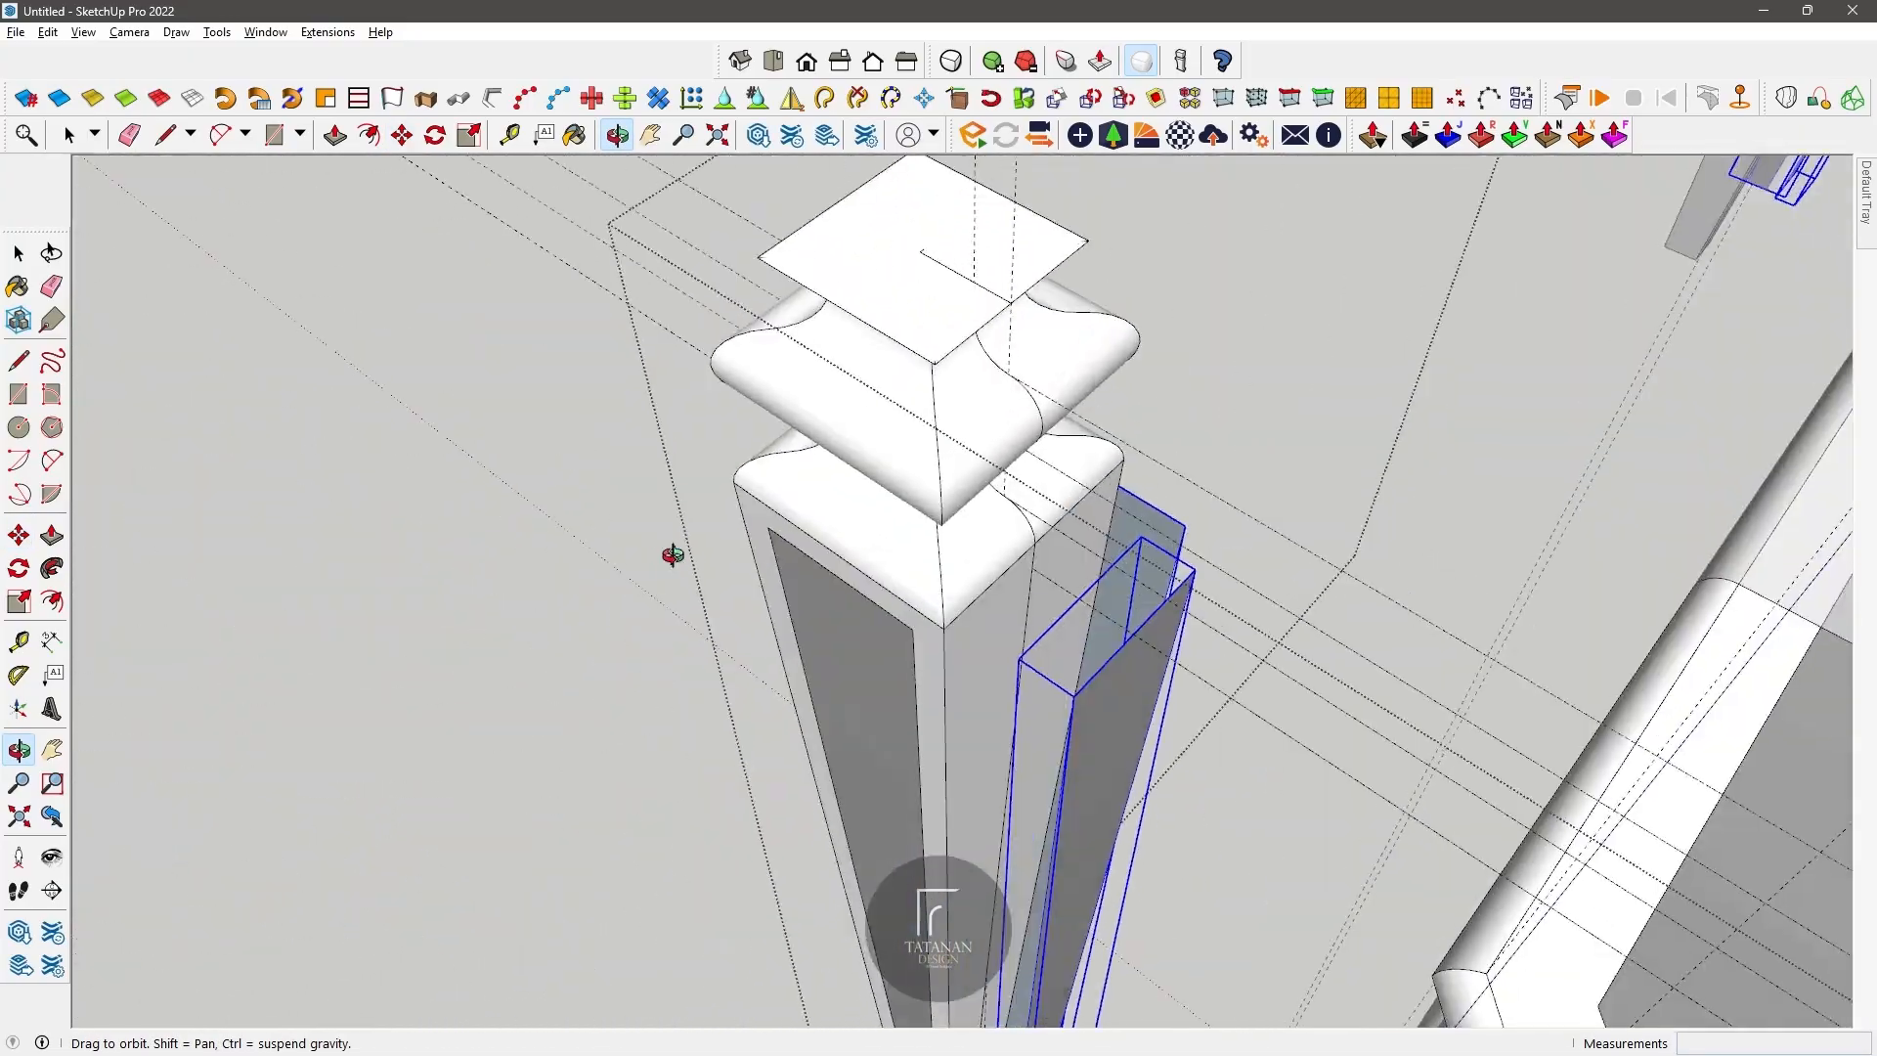
{"action": "scroll", "coordinate": [876, 652], "scroll_direction": "up", "scroll_amount": 3}
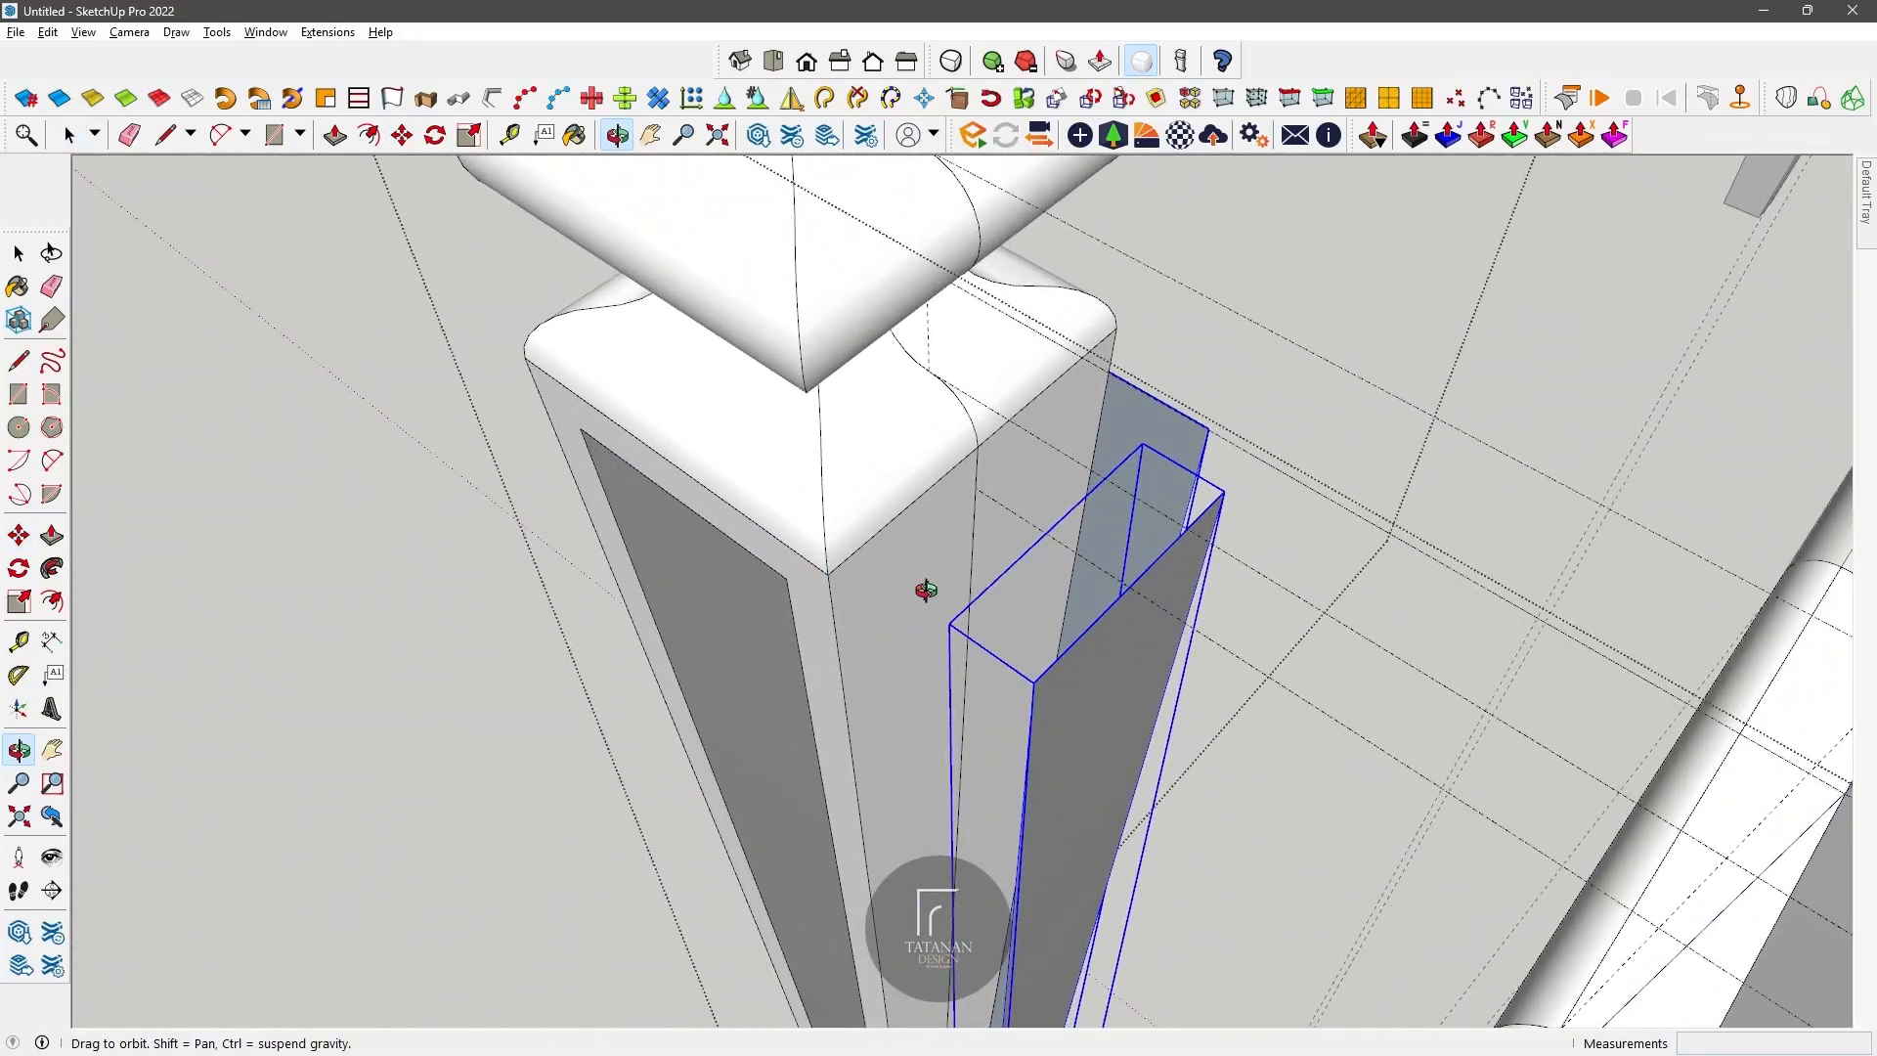
Step: Move the rotated pair of panel groups onto the leg's two bare side faces
{"action": "key", "text": "m"}
{"action": "left_click", "coordinate": [1035, 682]}
{"action": "left_click", "coordinate": [876, 577]}
{"action": "scroll", "coordinate": [869, 555], "scroll_direction": "down", "scroll_amount": 4}
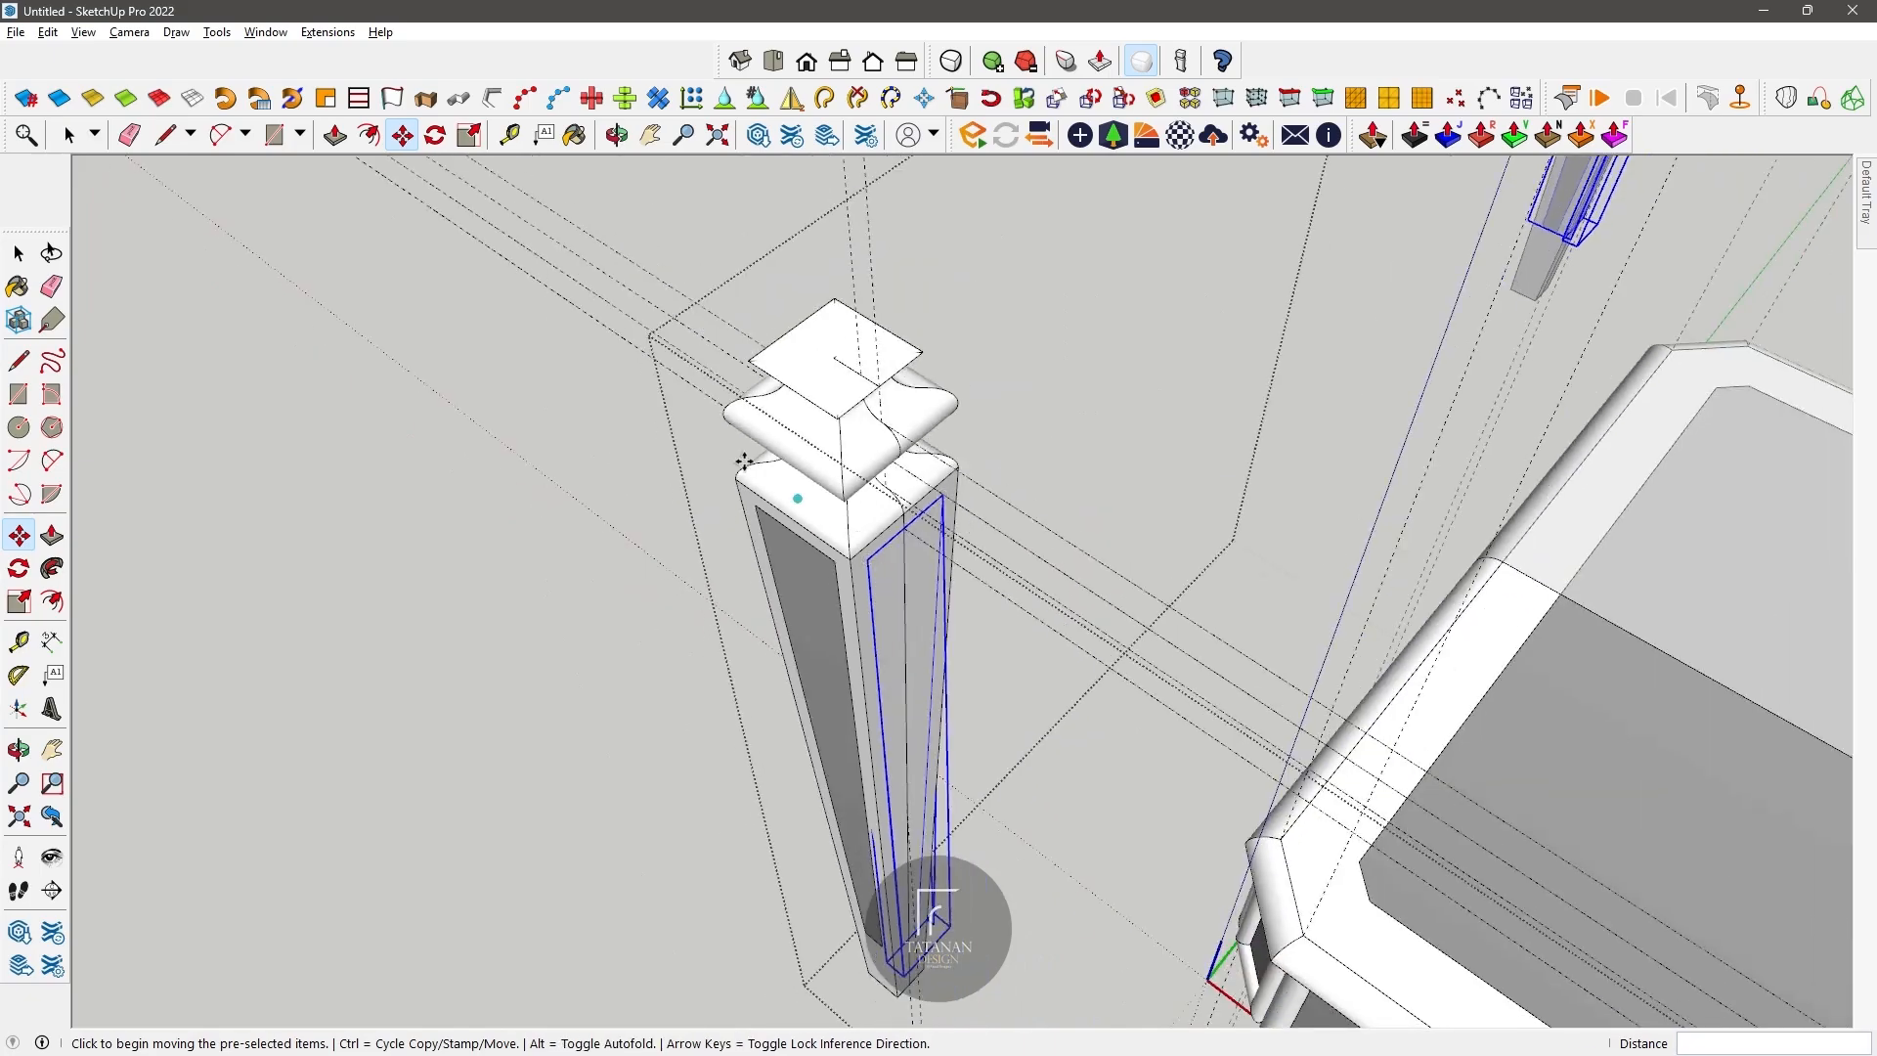
Step: Explode the placed panel groups so they join the leg's geometry
{"action": "left_click", "coordinate": [79, 124]}
{"action": "right_click", "coordinate": [896, 577]}
{"action": "left_click", "coordinate": [955, 683]}
{"action": "left_click", "coordinate": [833, 608]}
{"action": "left_click", "coordinate": [619, 136]}
{"action": "left_click_drag", "start_coordinate": [626, 315], "coordinate": [915, 585]}
{"action": "key", "text": "space"}
{"action": "right_click", "coordinate": [914, 585]}
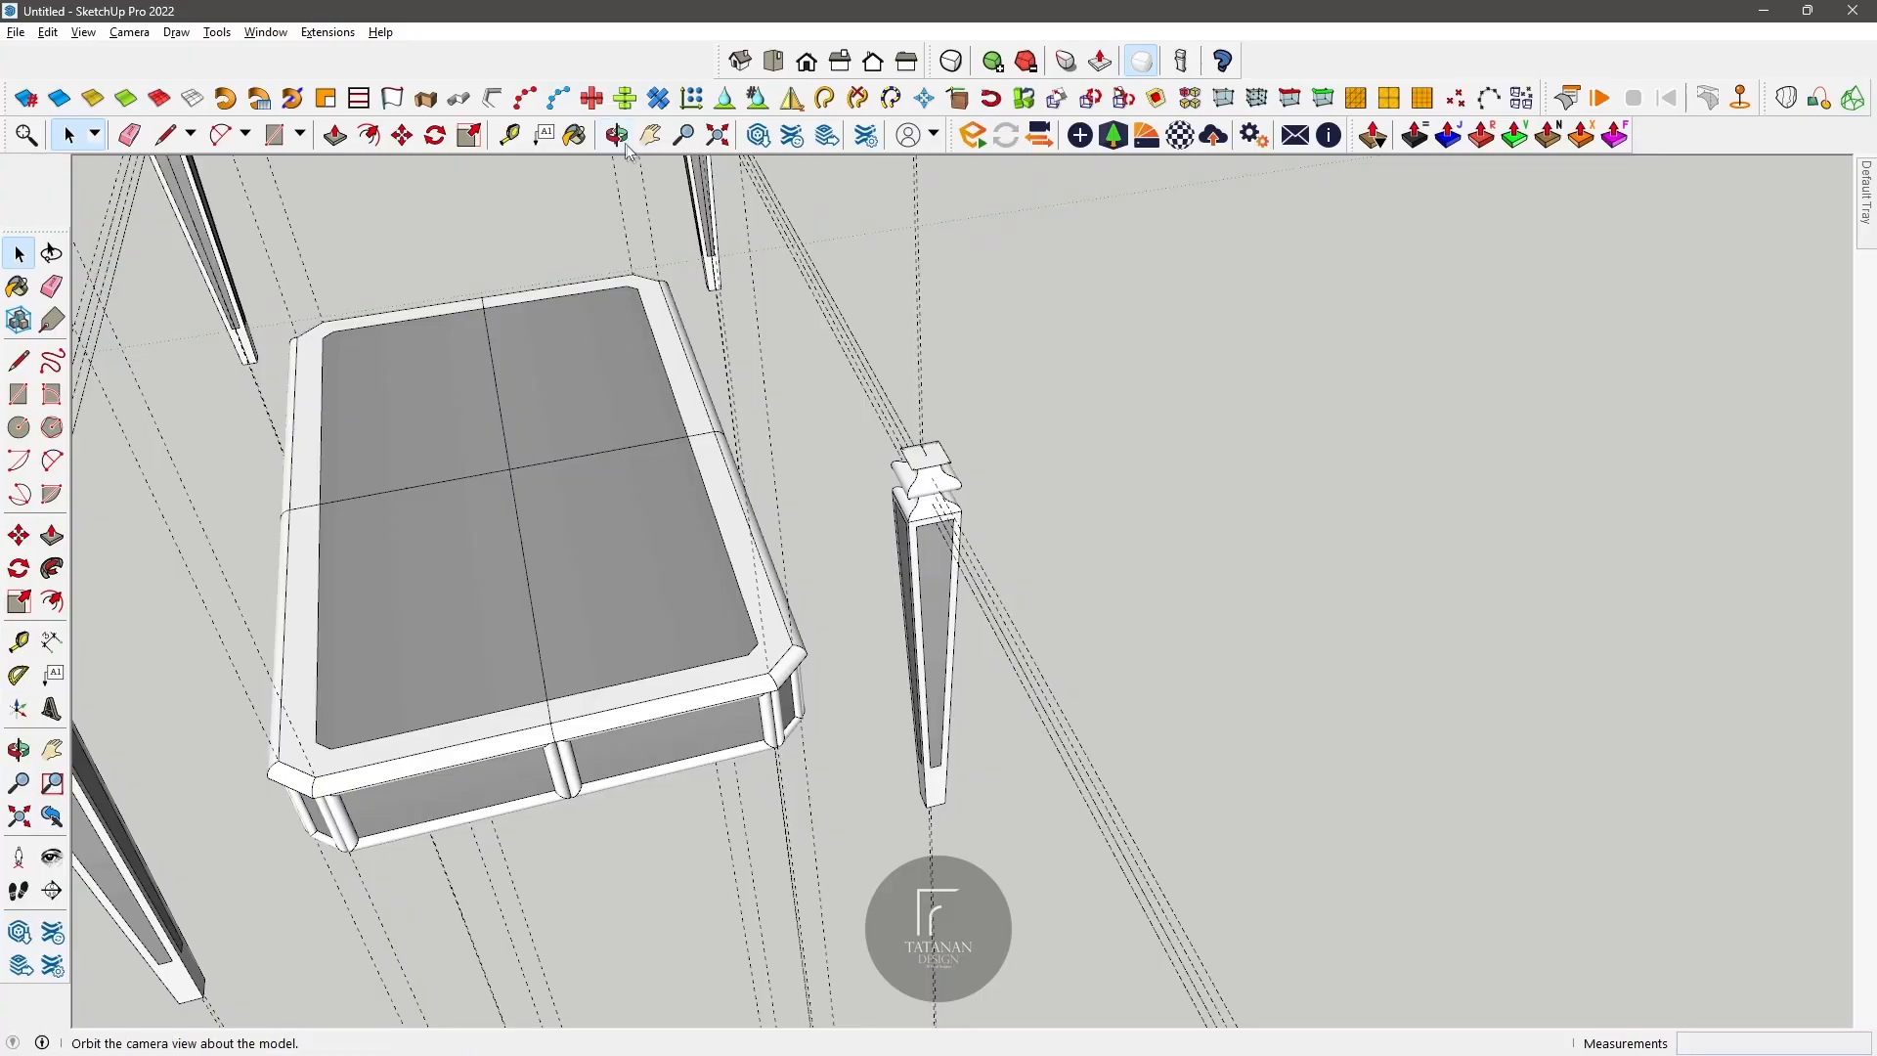
{"action": "left_click", "coordinate": [617, 135]}
{"action": "left_click_drag", "start_coordinate": [626, 508], "coordinate": [528, 489]}
{"action": "key", "text": "space"}
Step: Select the whole leg with its mouldings and panels and make it one group
{"action": "left_click", "coordinate": [489, 467]}
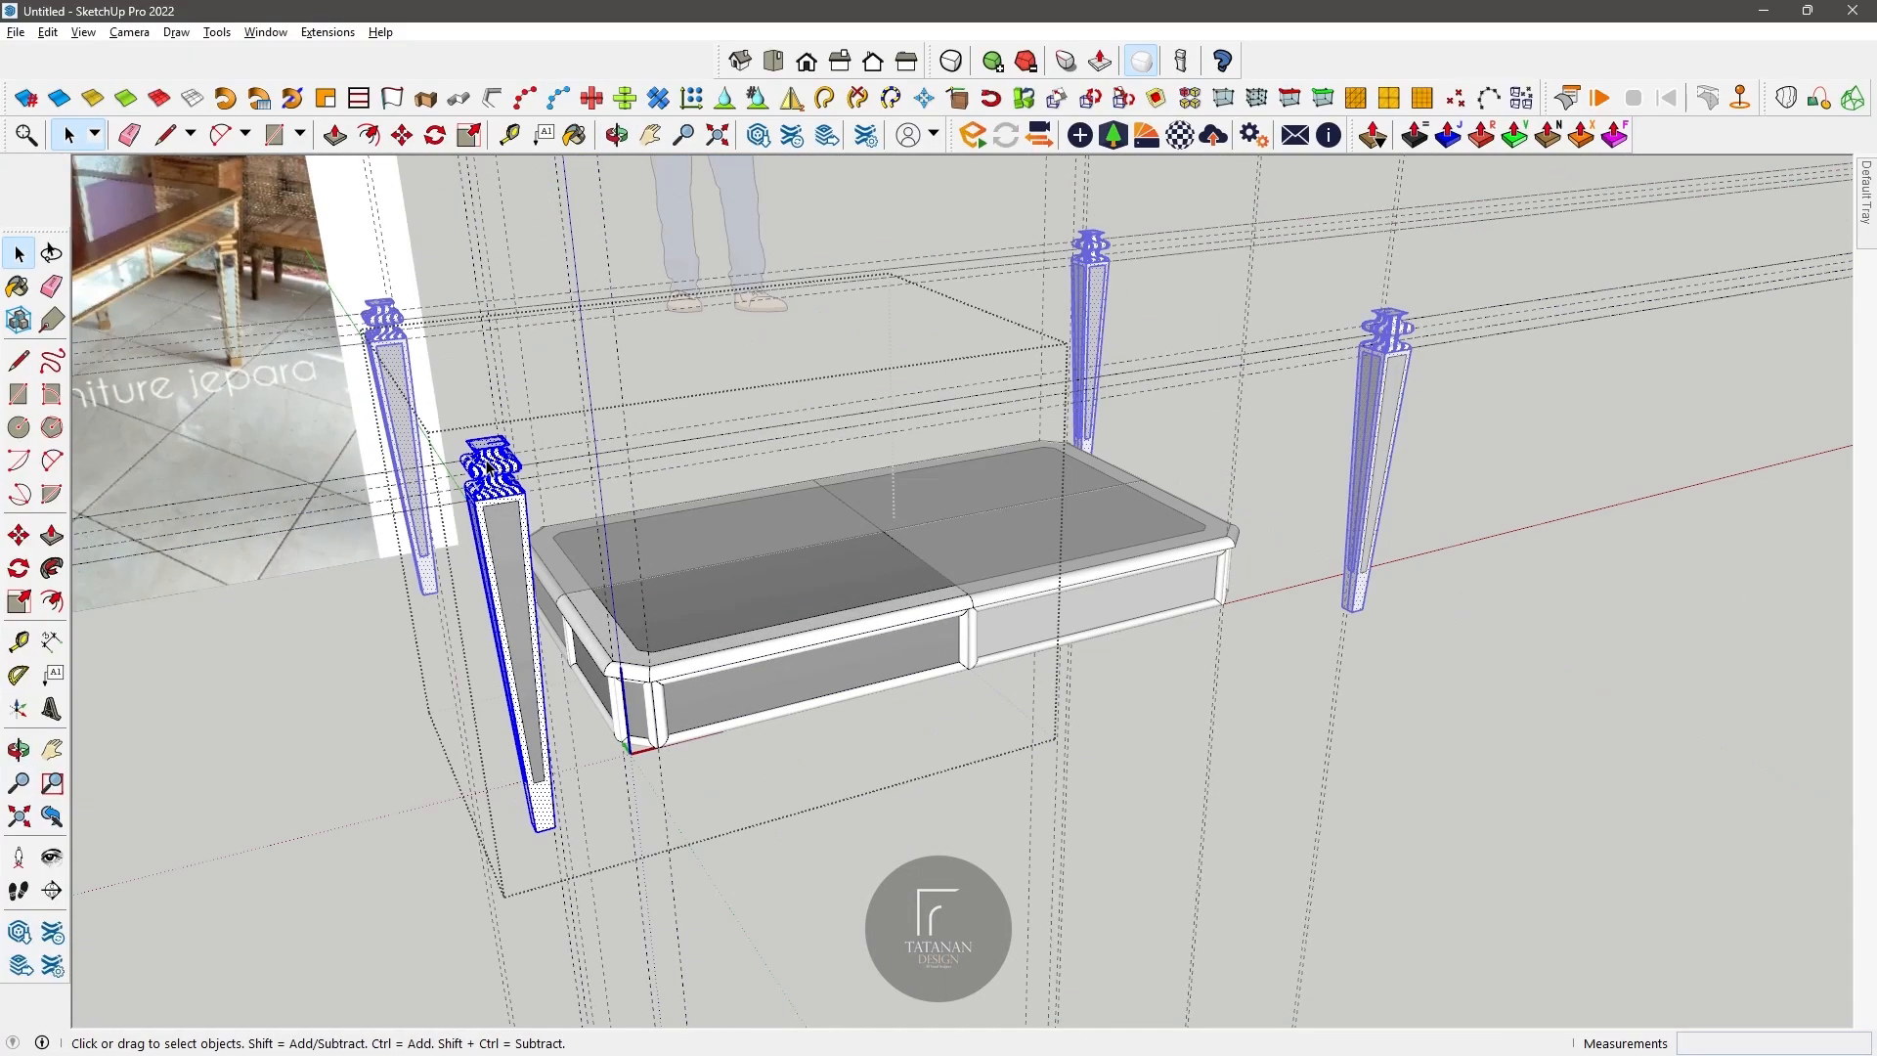
{"action": "right_click", "coordinate": [487, 462]}
{"action": "left_click", "coordinate": [575, 633]}
Step: Move the leg group under the table frame, near its chamfered corner
{"action": "key", "text": "m"}
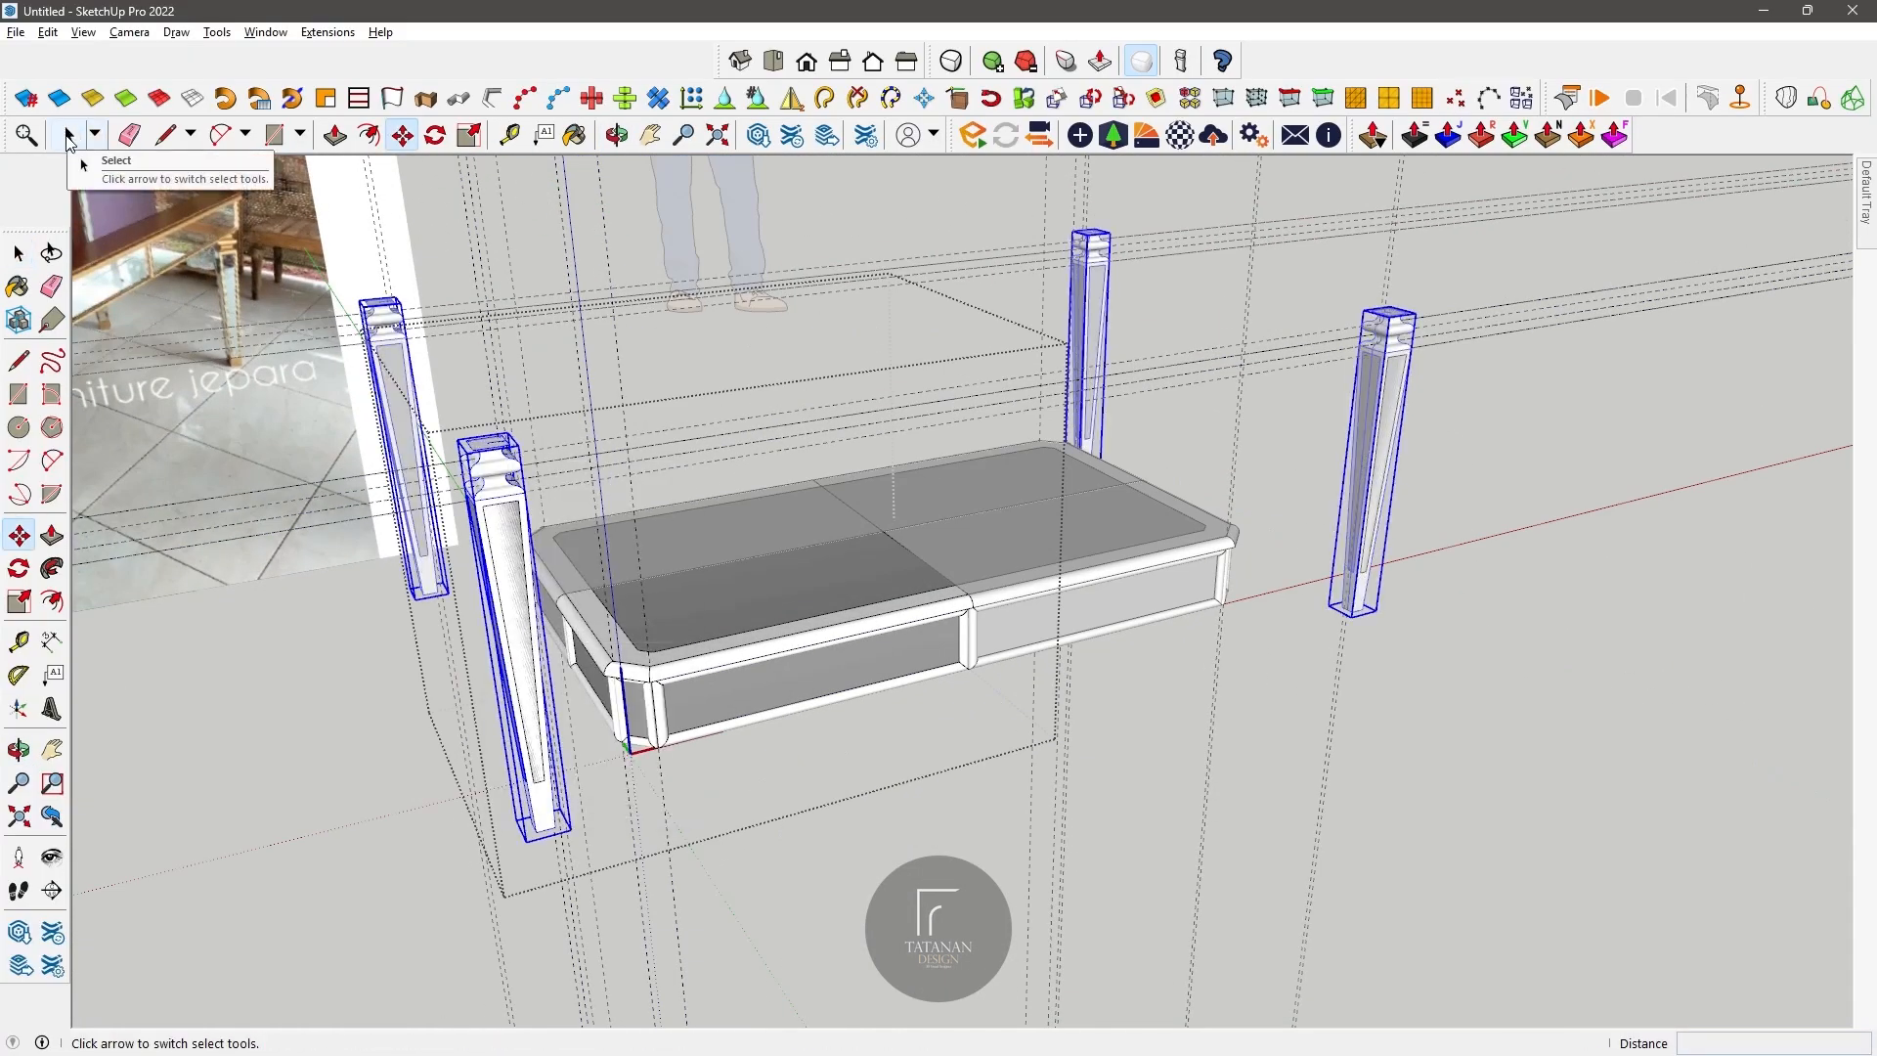
{"action": "left_click", "coordinate": [510, 444]}
{"action": "key", "text": "Right"}
{"action": "left_click", "coordinate": [593, 579]}
{"action": "middle_click_drag", "start_coordinate": [594, 579], "coordinate": [880, 616]}
{"action": "left_click", "coordinate": [1093, 474]}
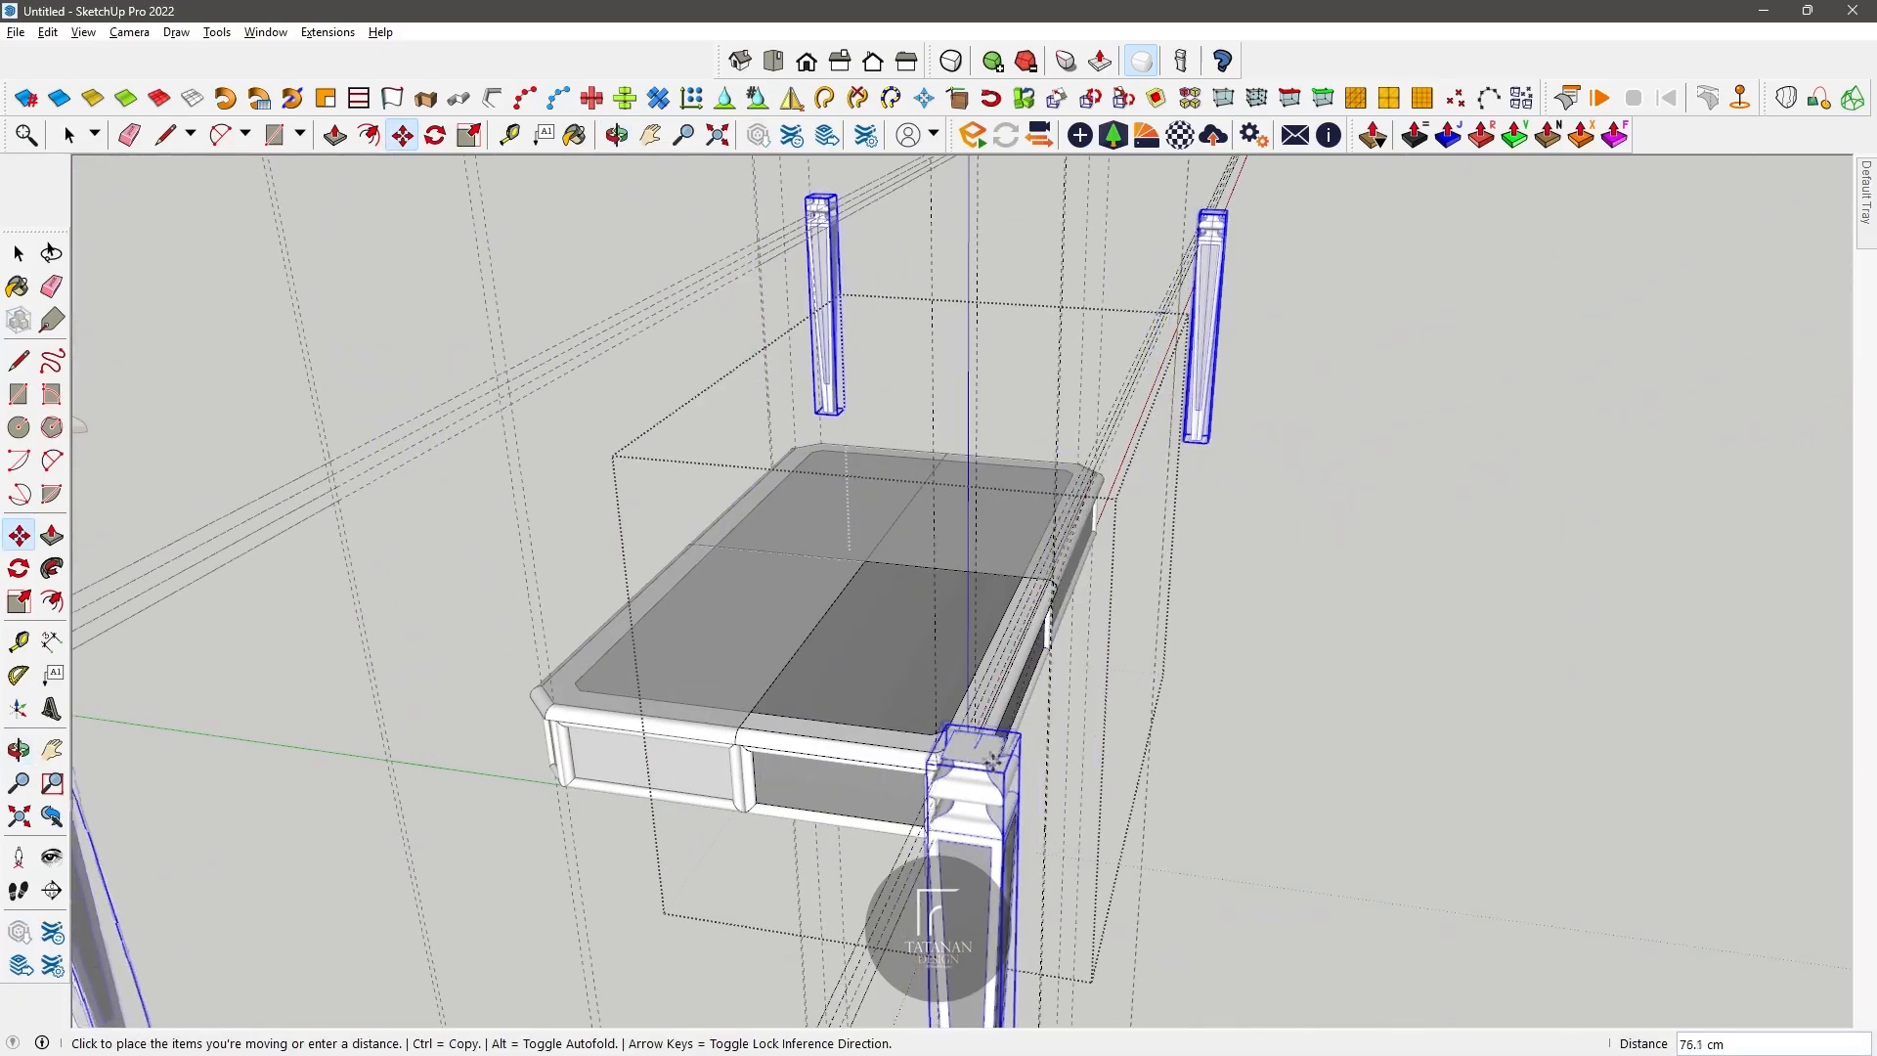
{"action": "left_click", "coordinate": [1061, 888]}
{"action": "scroll", "coordinate": [1055, 889], "scroll_direction": "up", "scroll_amount": 5}
{"action": "left_click", "coordinate": [1143, 878]}
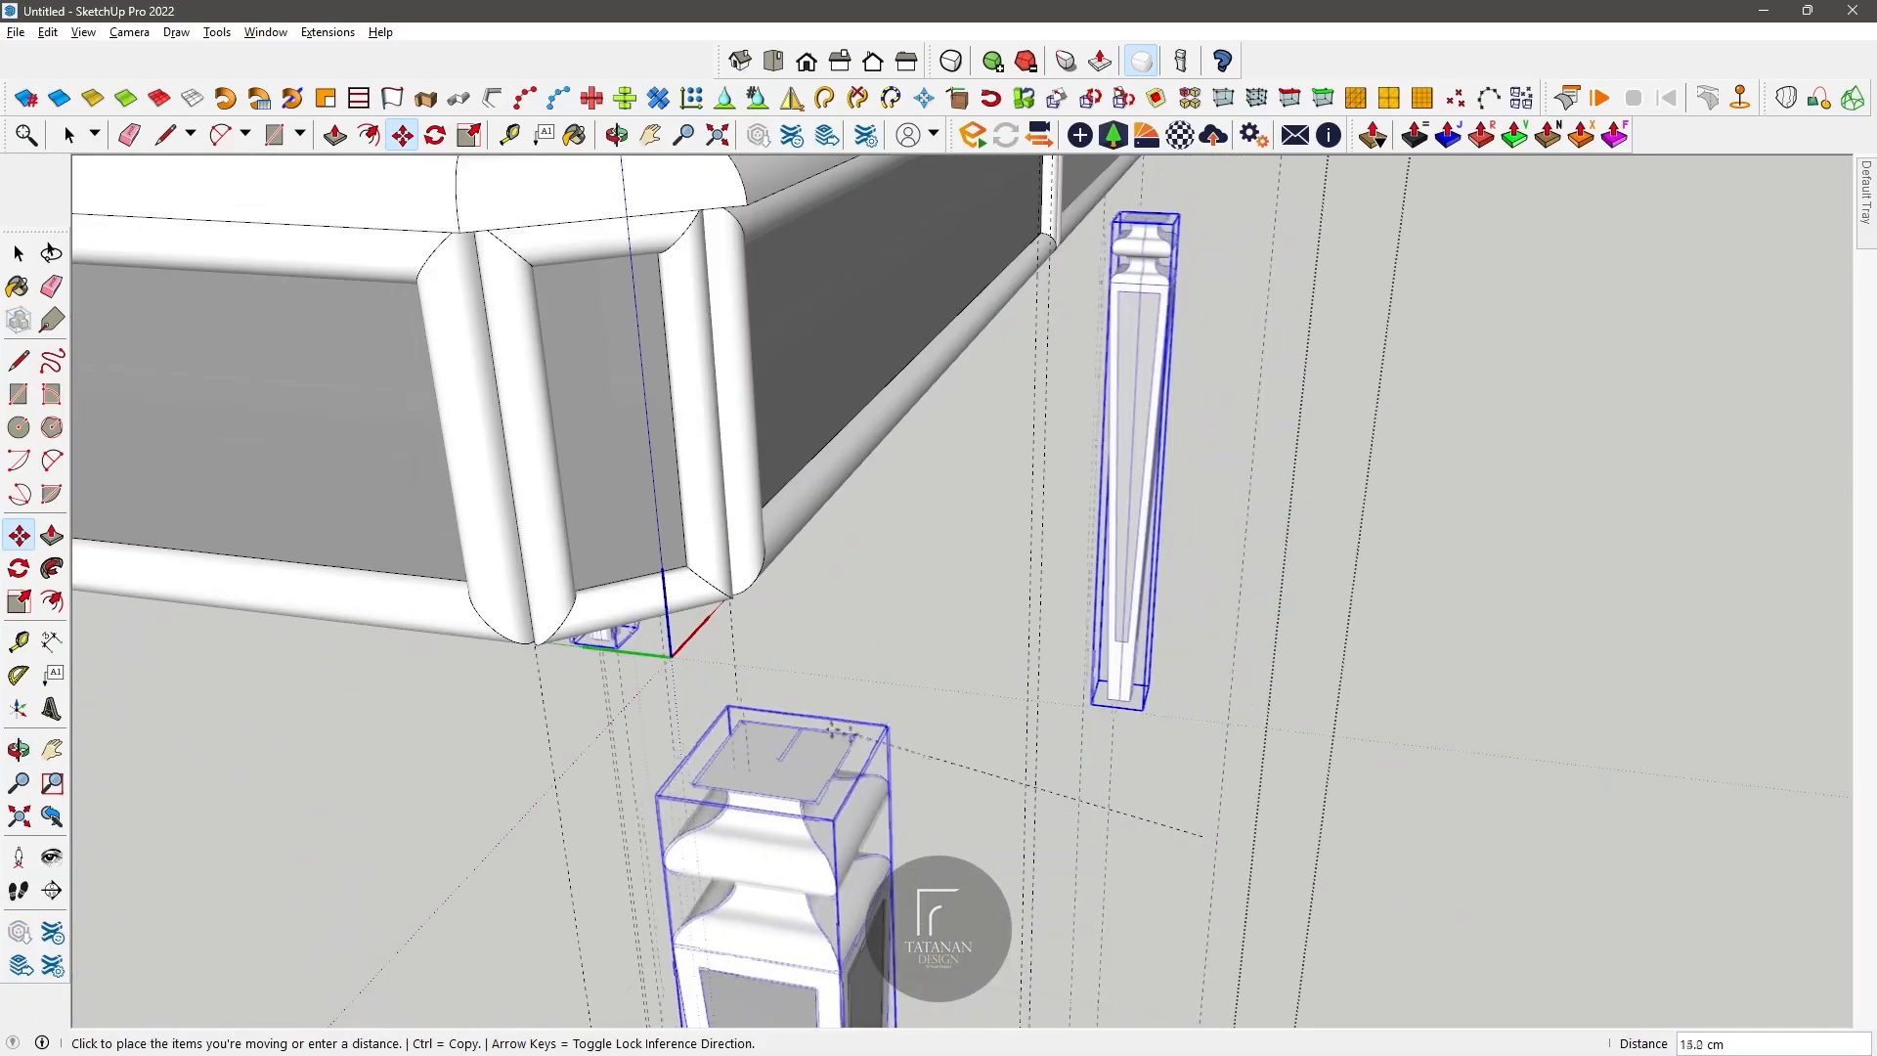
Step: Close the leg's open underside with a rectangle
{"action": "left_click", "coordinate": [617, 135]}
{"action": "left_click_drag", "start_coordinate": [675, 322], "coordinate": [899, 665]}
{"action": "key", "text": "space"}
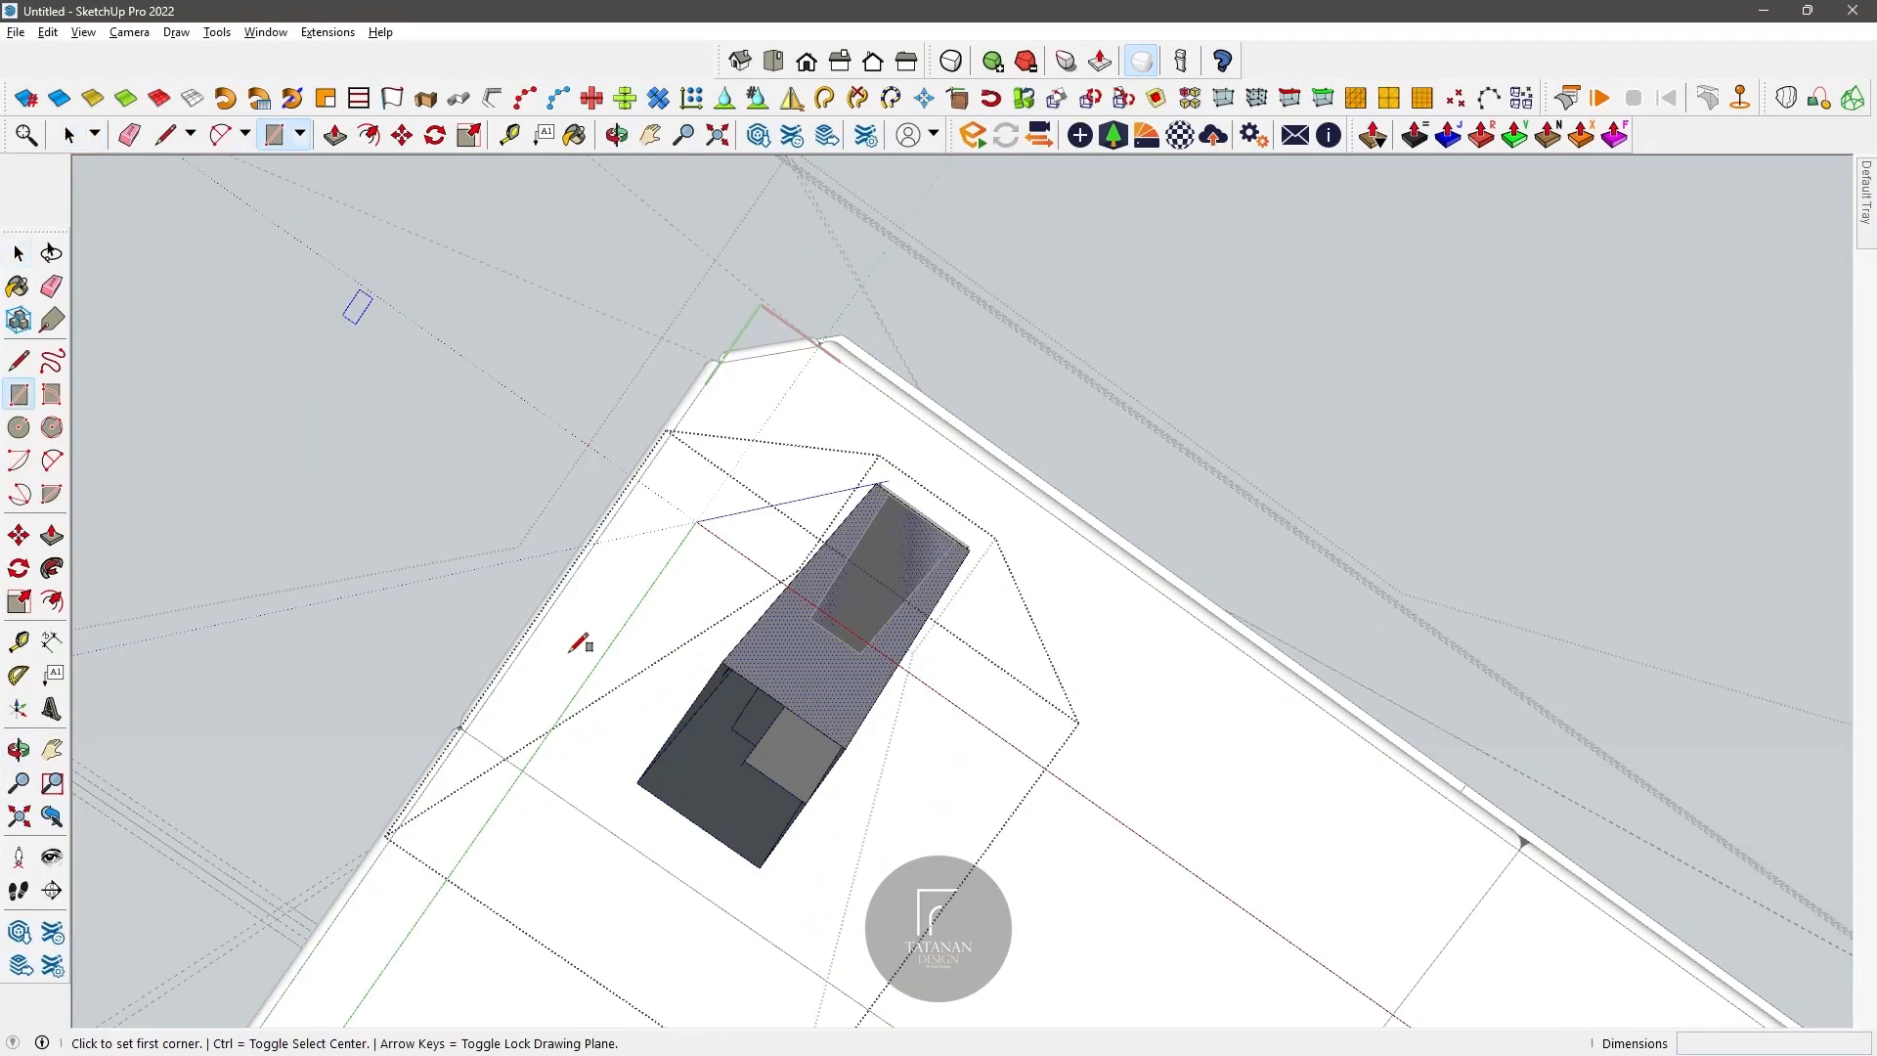
{"action": "left_click_drag", "start_coordinate": [677, 415], "coordinate": [682, 479]}
{"action": "key", "text": "space"}
{"action": "left_click", "coordinate": [686, 725]}
{"action": "double_click", "coordinate": [825, 743]}
{"action": "left_click", "coordinate": [825, 743]}
Step: Reverse the face of the leg's front inset panel and offset it slightly with Push/Pull, using the reference photo as a guide
{"action": "left_click", "coordinate": [616, 135]}
{"action": "left_click_drag", "start_coordinate": [743, 352], "coordinate": [913, 638]}
{"action": "scroll", "coordinate": [335, 675], "scroll_direction": "up", "scroll_amount": 6}
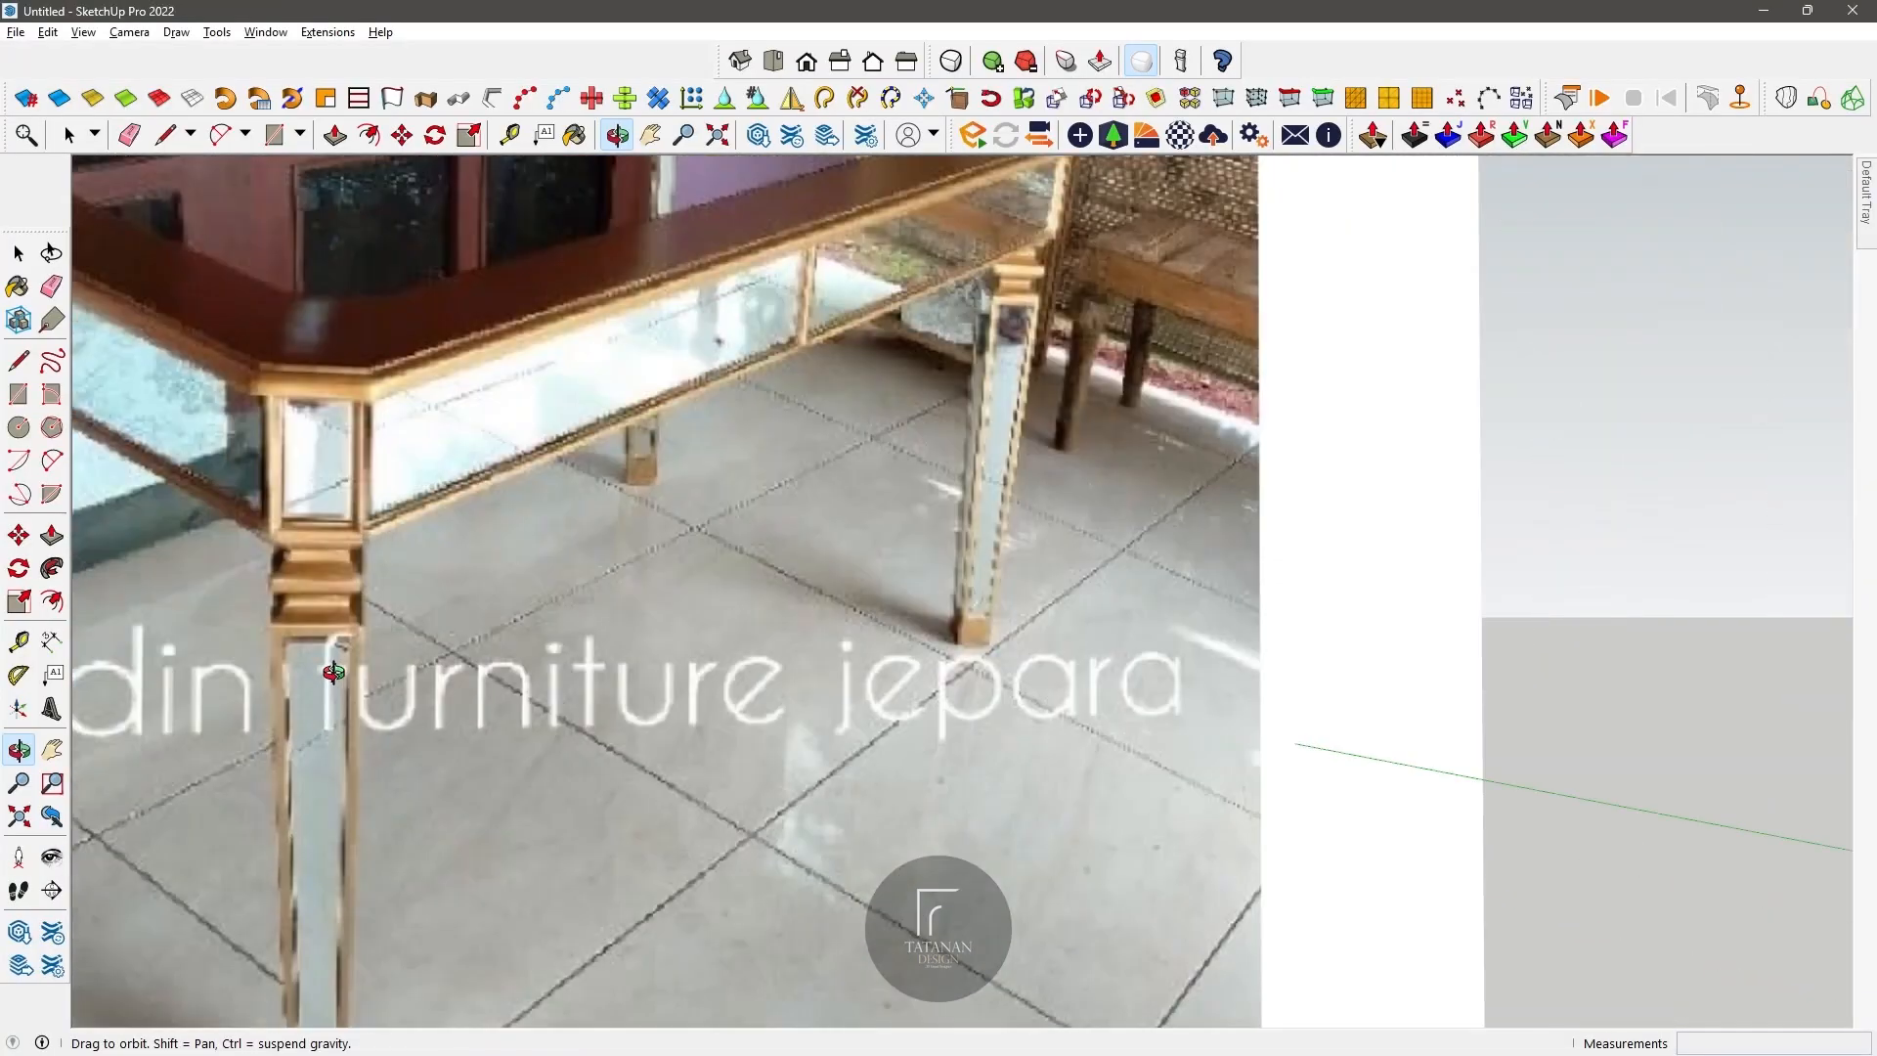
{"action": "scroll", "coordinate": [335, 667], "scroll_direction": "down", "scroll_amount": 10}
{"action": "scroll", "coordinate": [721, 519], "scroll_direction": "up", "scroll_amount": 6}
{"action": "left_click_drag", "start_coordinate": [719, 473], "coordinate": [773, 533]}
{"action": "left_click", "coordinate": [71, 135]}
{"action": "left_click", "coordinate": [735, 611]}
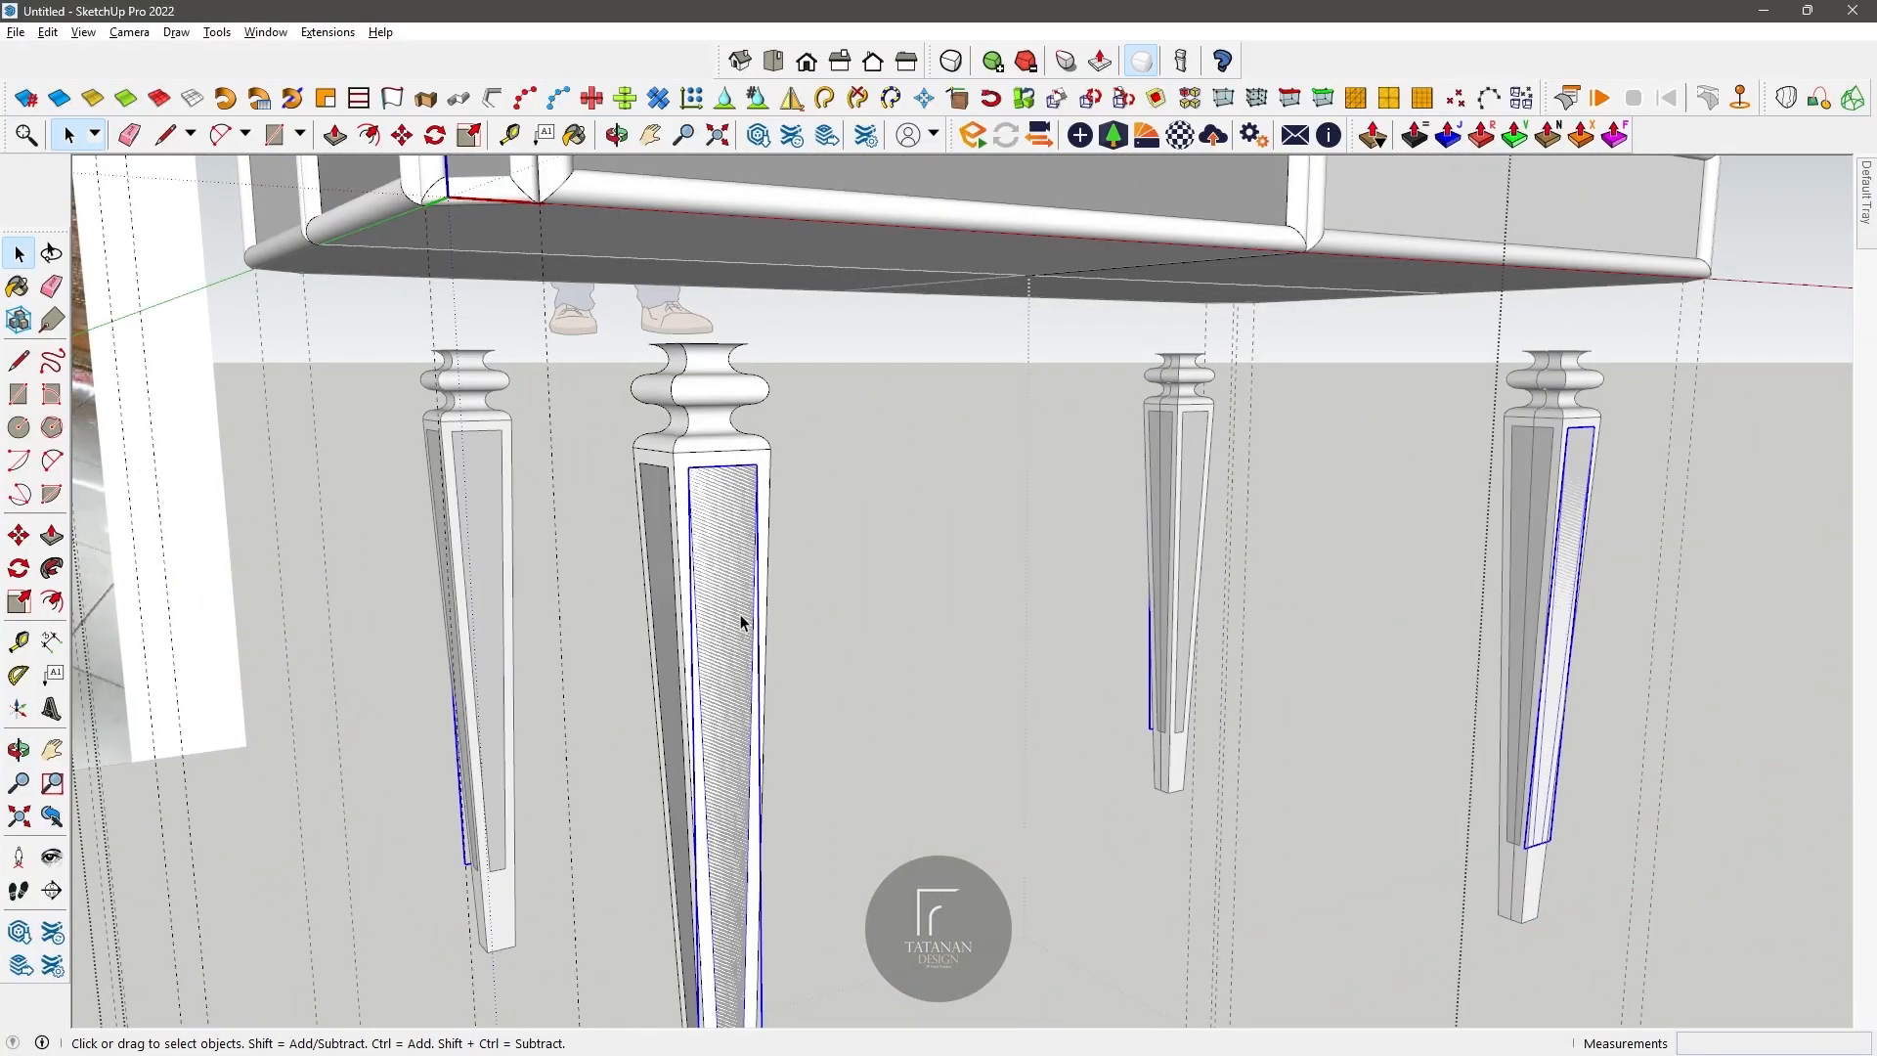
{"action": "right_click", "coordinate": [741, 616]}
{"action": "left_click", "coordinate": [848, 744]}
{"action": "scroll", "coordinate": [729, 624], "scroll_direction": "down", "scroll_amount": 1}
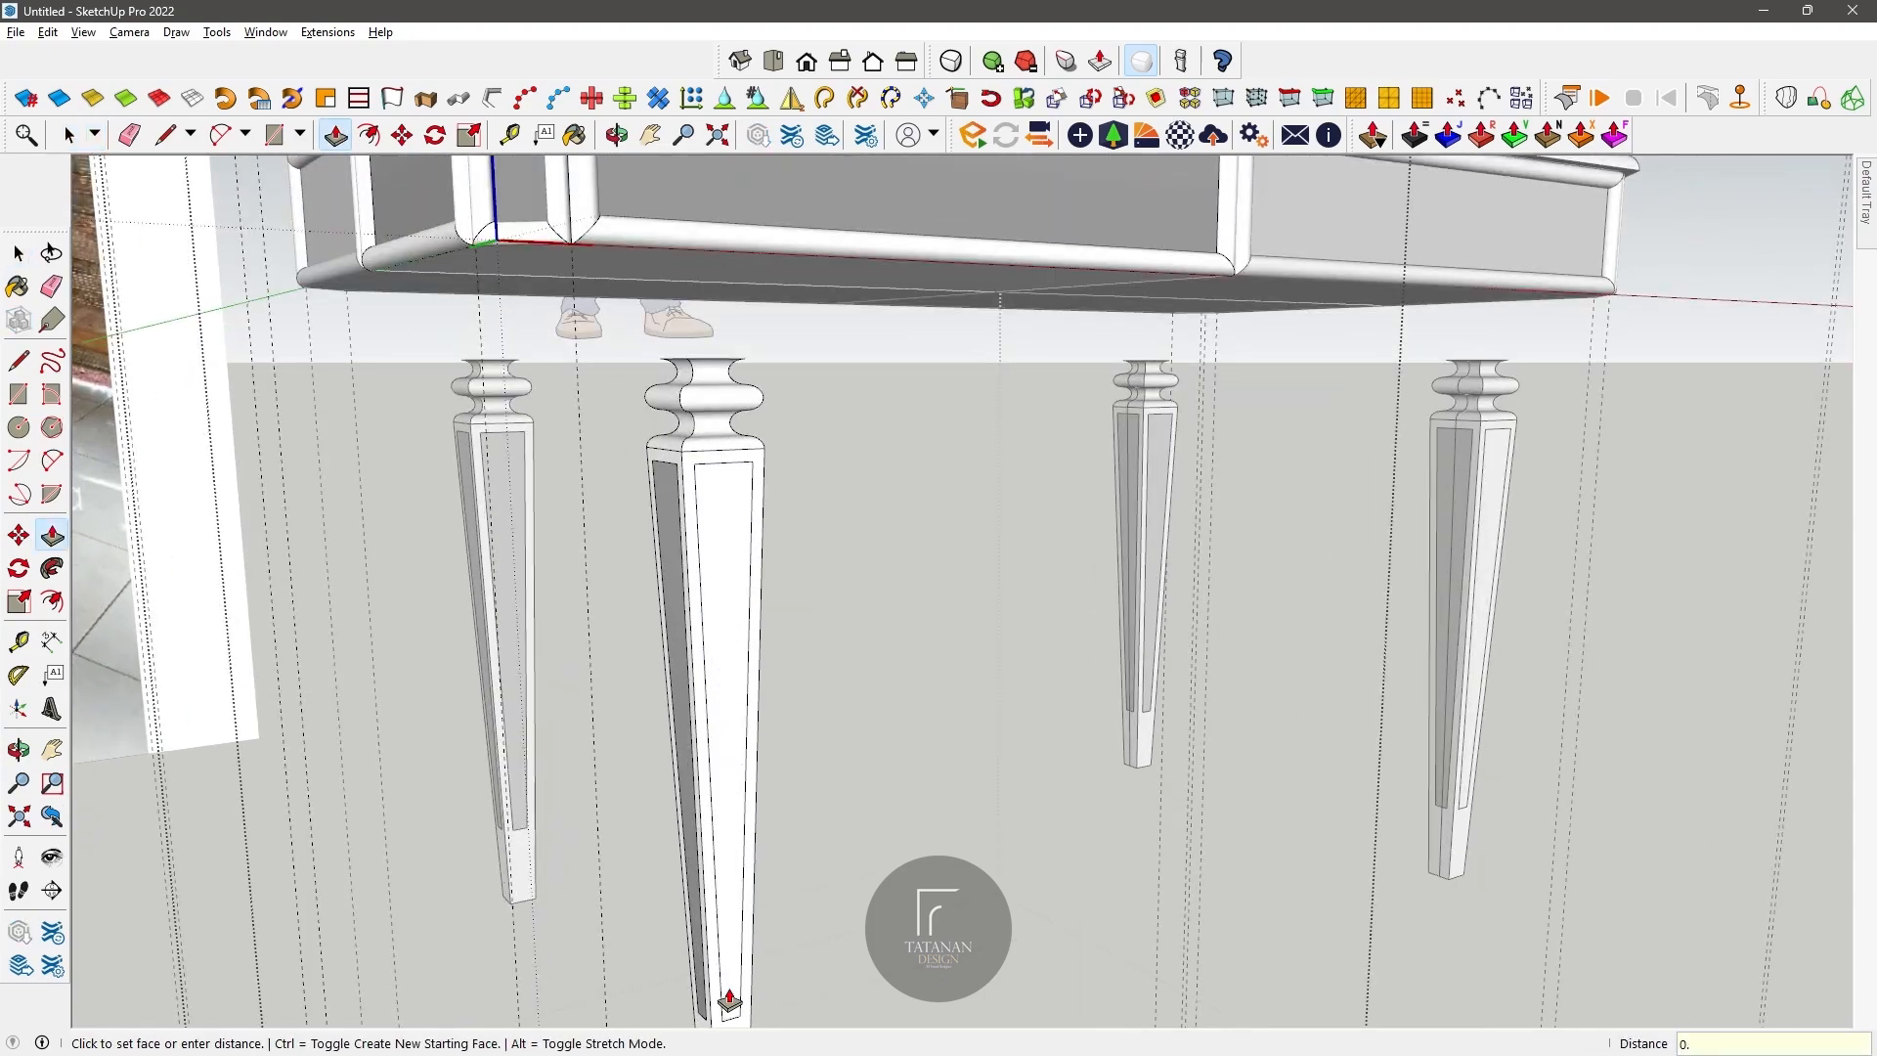
{"action": "middle_click_drag", "start_coordinate": [723, 571], "coordinate": [771, 607]}
{"action": "scroll", "coordinate": [772, 608], "scroll_direction": "down", "scroll_amount": 2}
{"action": "scroll", "coordinate": [772, 533], "scroll_direction": "up", "scroll_amount": 2}
{"action": "scroll", "coordinate": [772, 533], "scroll_direction": "down", "scroll_amount": 5}
{"action": "mouse_move", "coordinate": [772, 533]}
{"action": "middle_mouse_down"}
{"action": "mouse_move", "coordinate": [825, 616]}
{"action": "mouse_move", "coordinate": [847, 502]}
{"action": "mouse_move", "coordinate": [835, 700]}
{"action": "mouse_move", "coordinate": [772, 518]}
{"action": "middle_mouse_up"}
Step: Try to move the leg group about 14.6 cm under the table's chamfered corner, and undo the placement
{"action": "left_click", "coordinate": [62, 128]}
{"action": "left_click", "coordinate": [790, 719]}
{"action": "scroll", "coordinate": [798, 798], "scroll_direction": "up", "scroll_amount": 3}
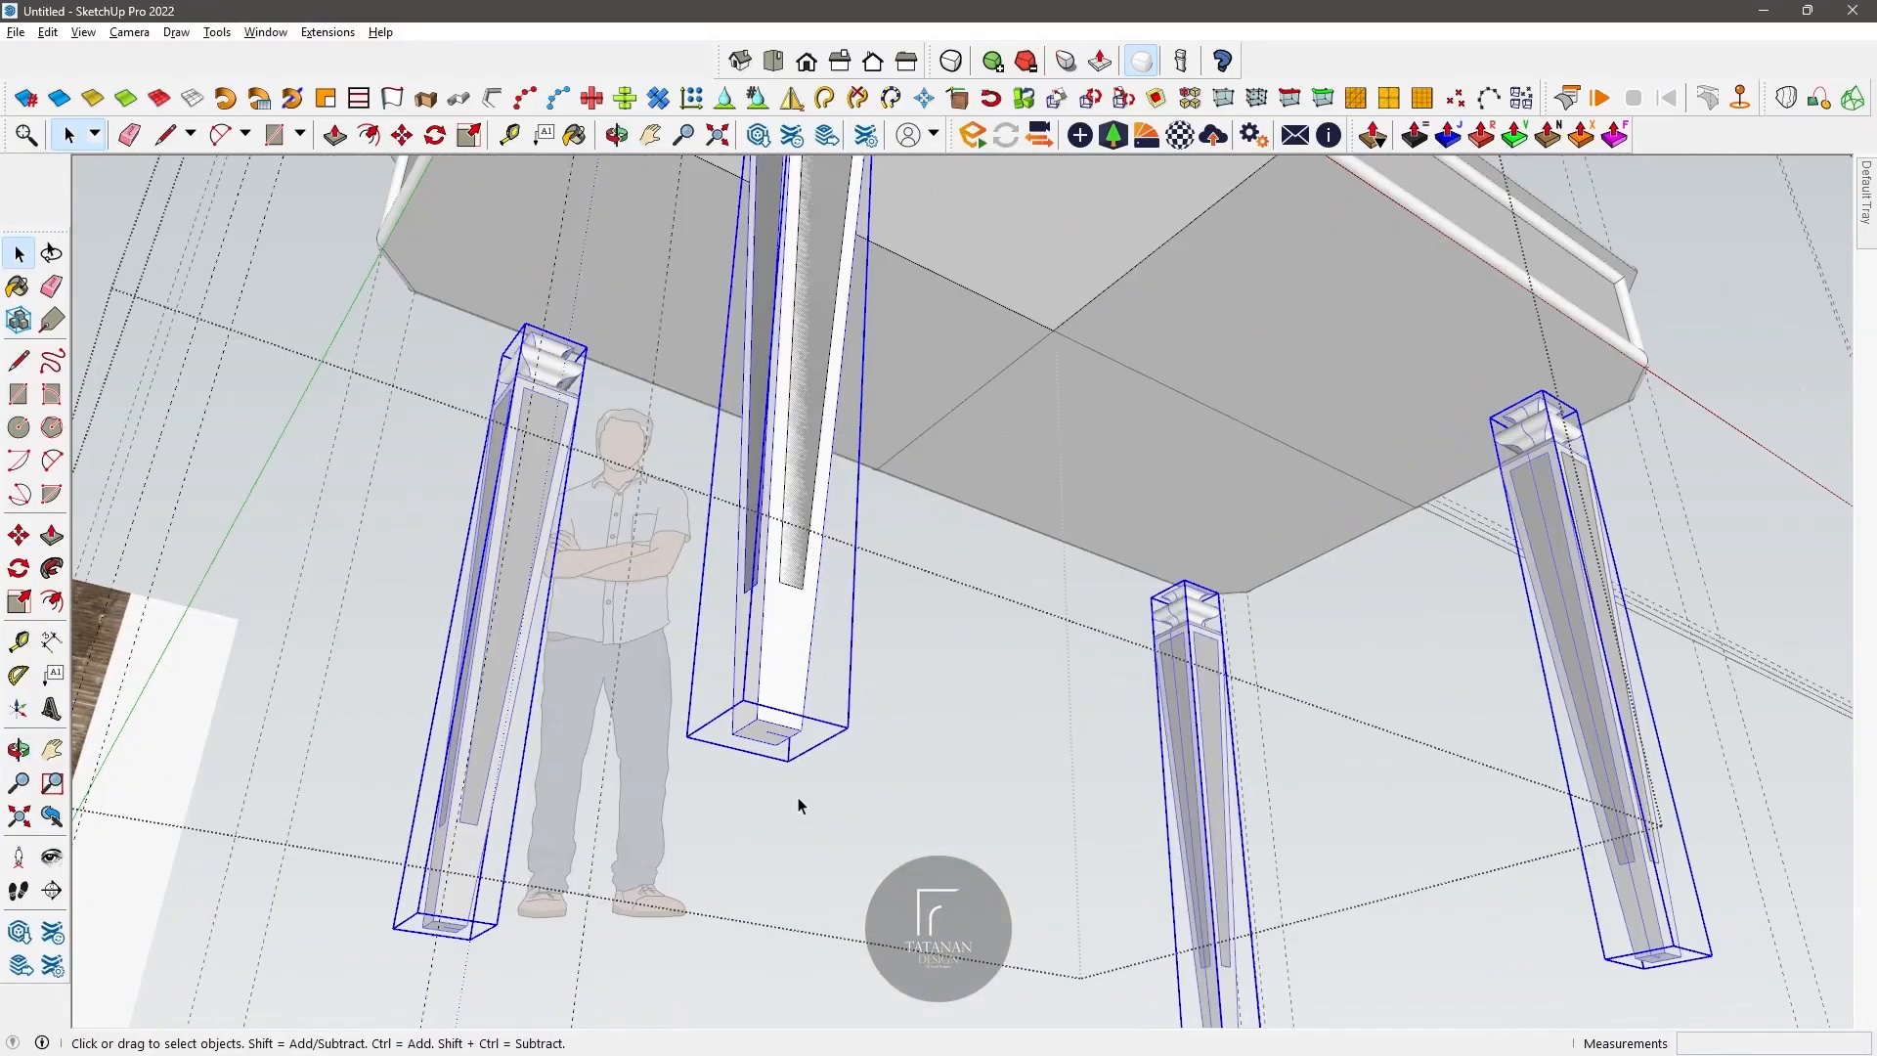
{"action": "left_click", "coordinate": [605, 152]}
{"action": "left_click_drag", "start_coordinate": [821, 685], "coordinate": [891, 547]}
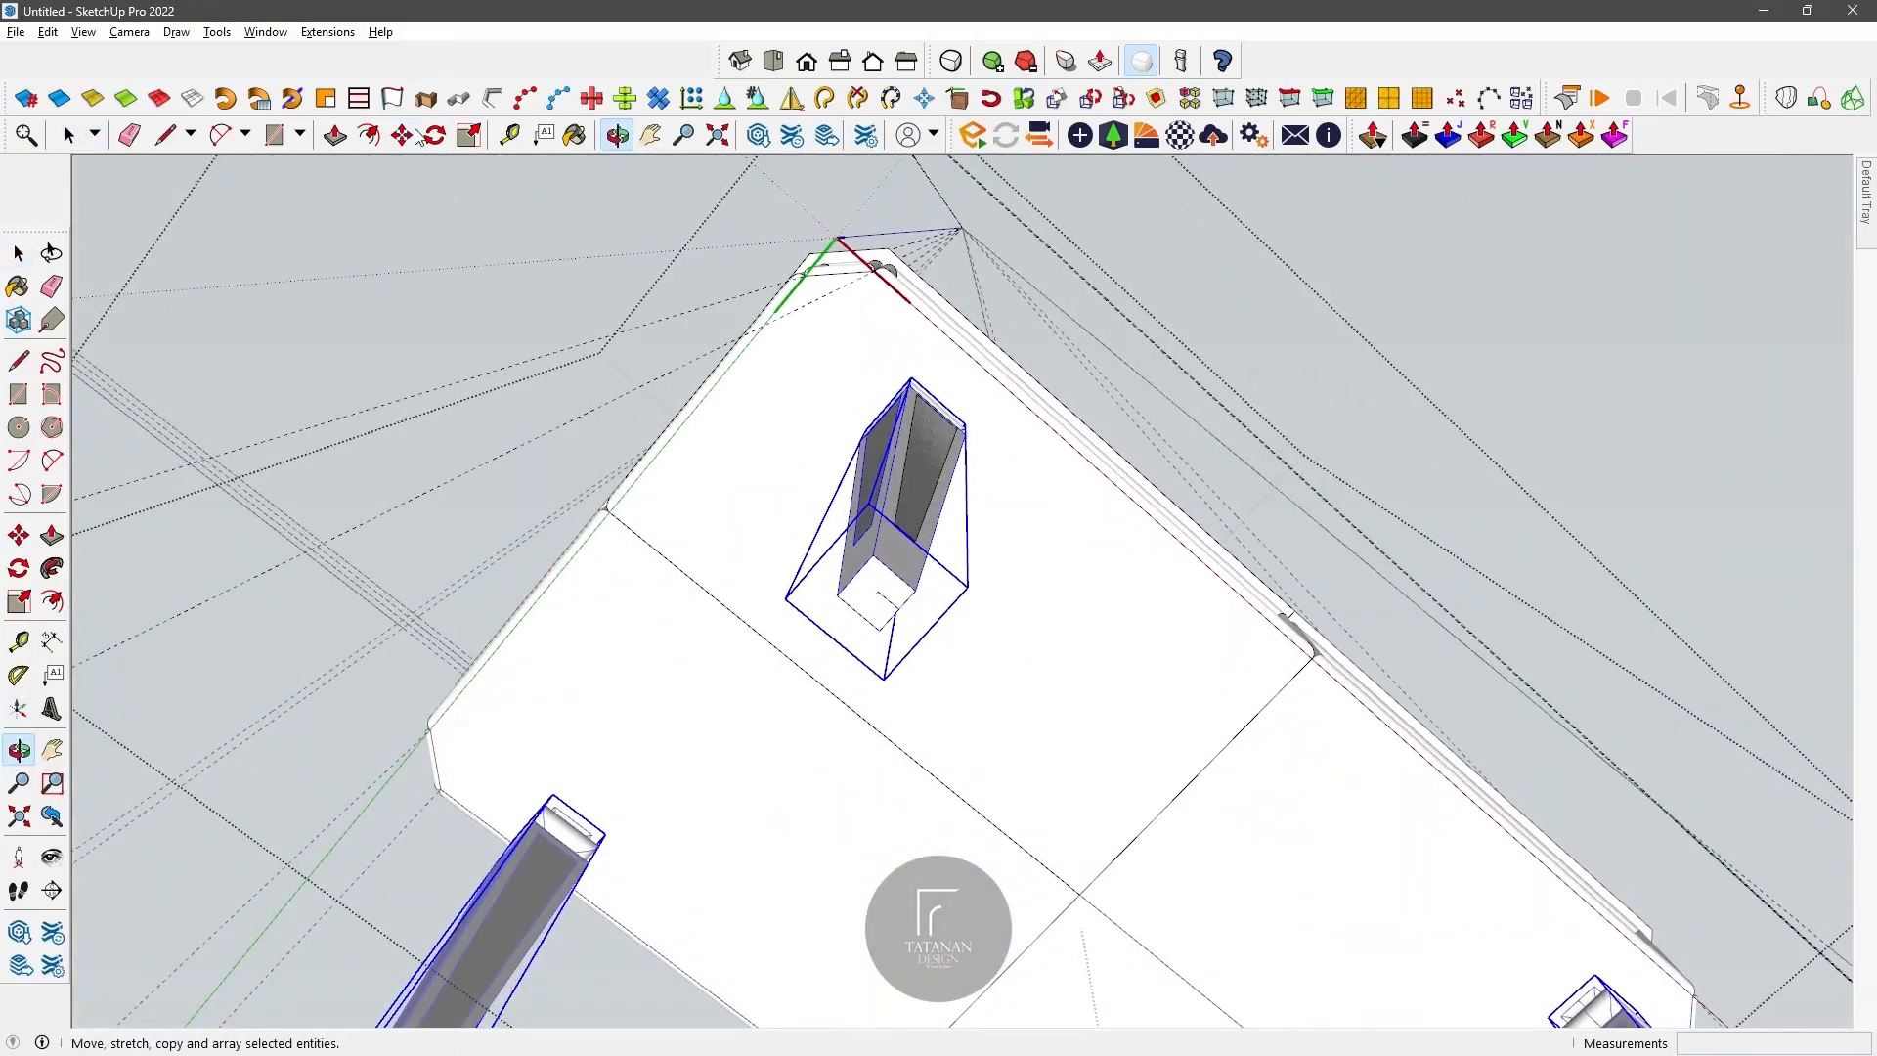
{"action": "left_click", "coordinate": [915, 555]}
{"action": "middle_click_drag", "start_coordinate": [778, 260], "coordinate": [472, 160]}
{"action": "left_click", "coordinate": [1033, 692]}
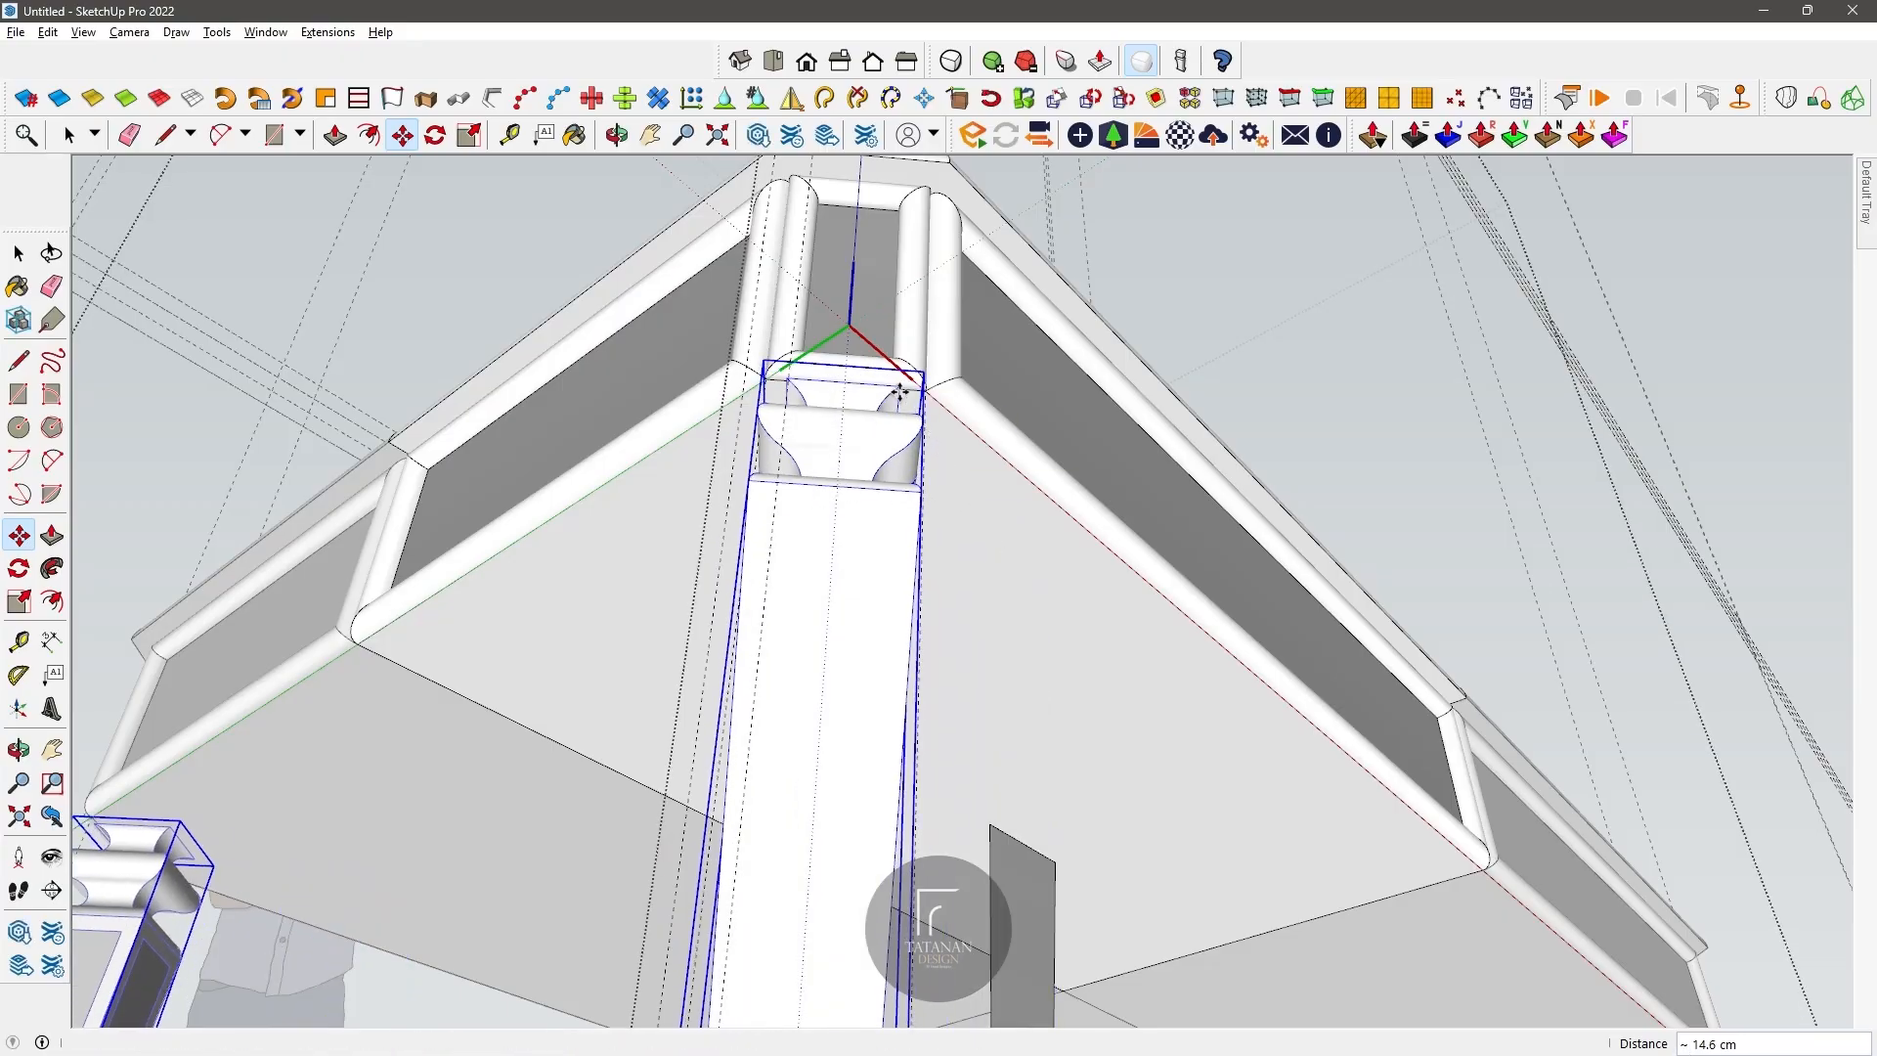
{"action": "left_click", "coordinate": [899, 392]}
{"action": "scroll", "coordinate": [870, 411], "scroll_direction": "down", "scroll_amount": 5}
{"action": "middle_click_drag", "start_coordinate": [808, 430], "coordinate": [894, 548]}
{"action": "key", "text": "ctrl+z"}
Step: Select all the geometry inside the leg group and close the group
{"action": "triple_click", "coordinate": [915, 657]}
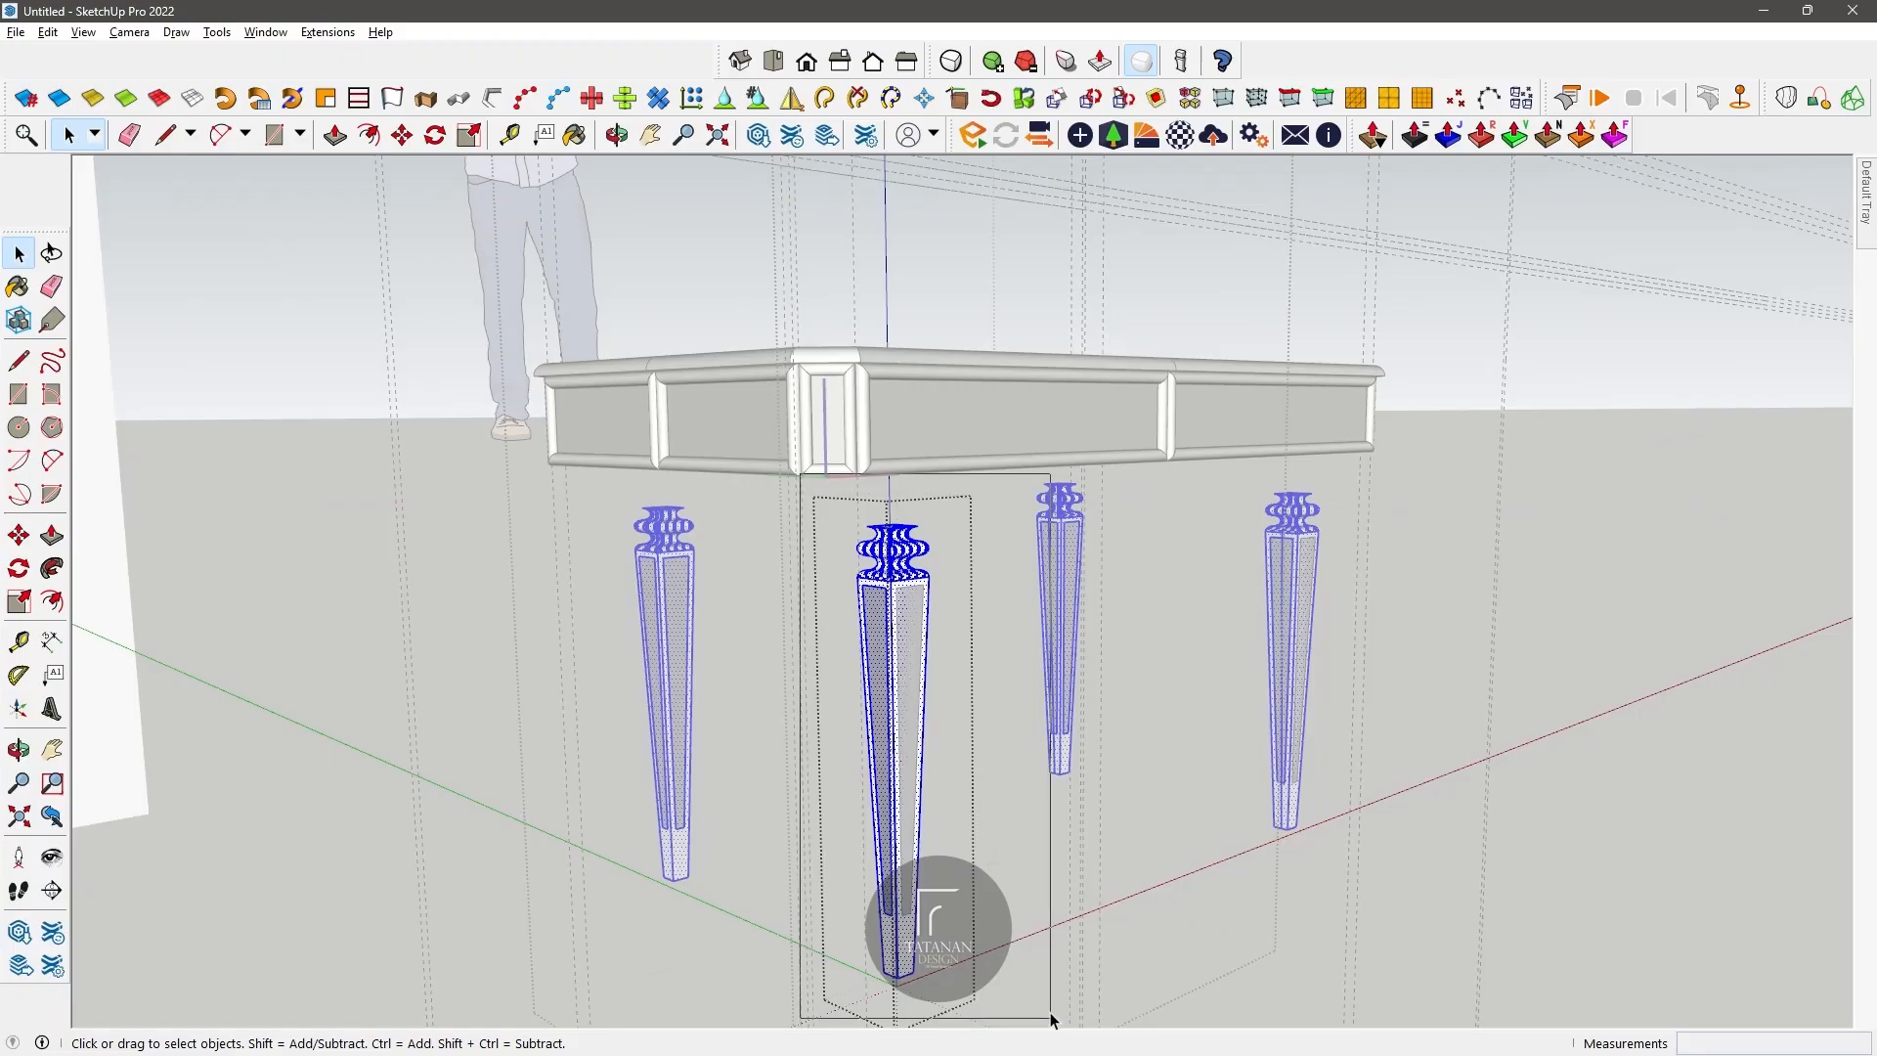
{"action": "left_click_drag", "start_coordinate": [1051, 1030], "coordinate": [1051, 1029]}
{"action": "key", "text": "Escape"}
{"action": "left_click", "coordinate": [988, 496]}
Step: Move the leg group about 16.5 cm to the lower moulding of the table's chamfered corner
{"action": "left_click", "coordinate": [622, 140]}
{"action": "left_click_drag", "start_coordinate": [919, 674], "coordinate": [929, 411]}
{"action": "middle_click_drag", "start_coordinate": [934, 581], "coordinate": [880, 596]}
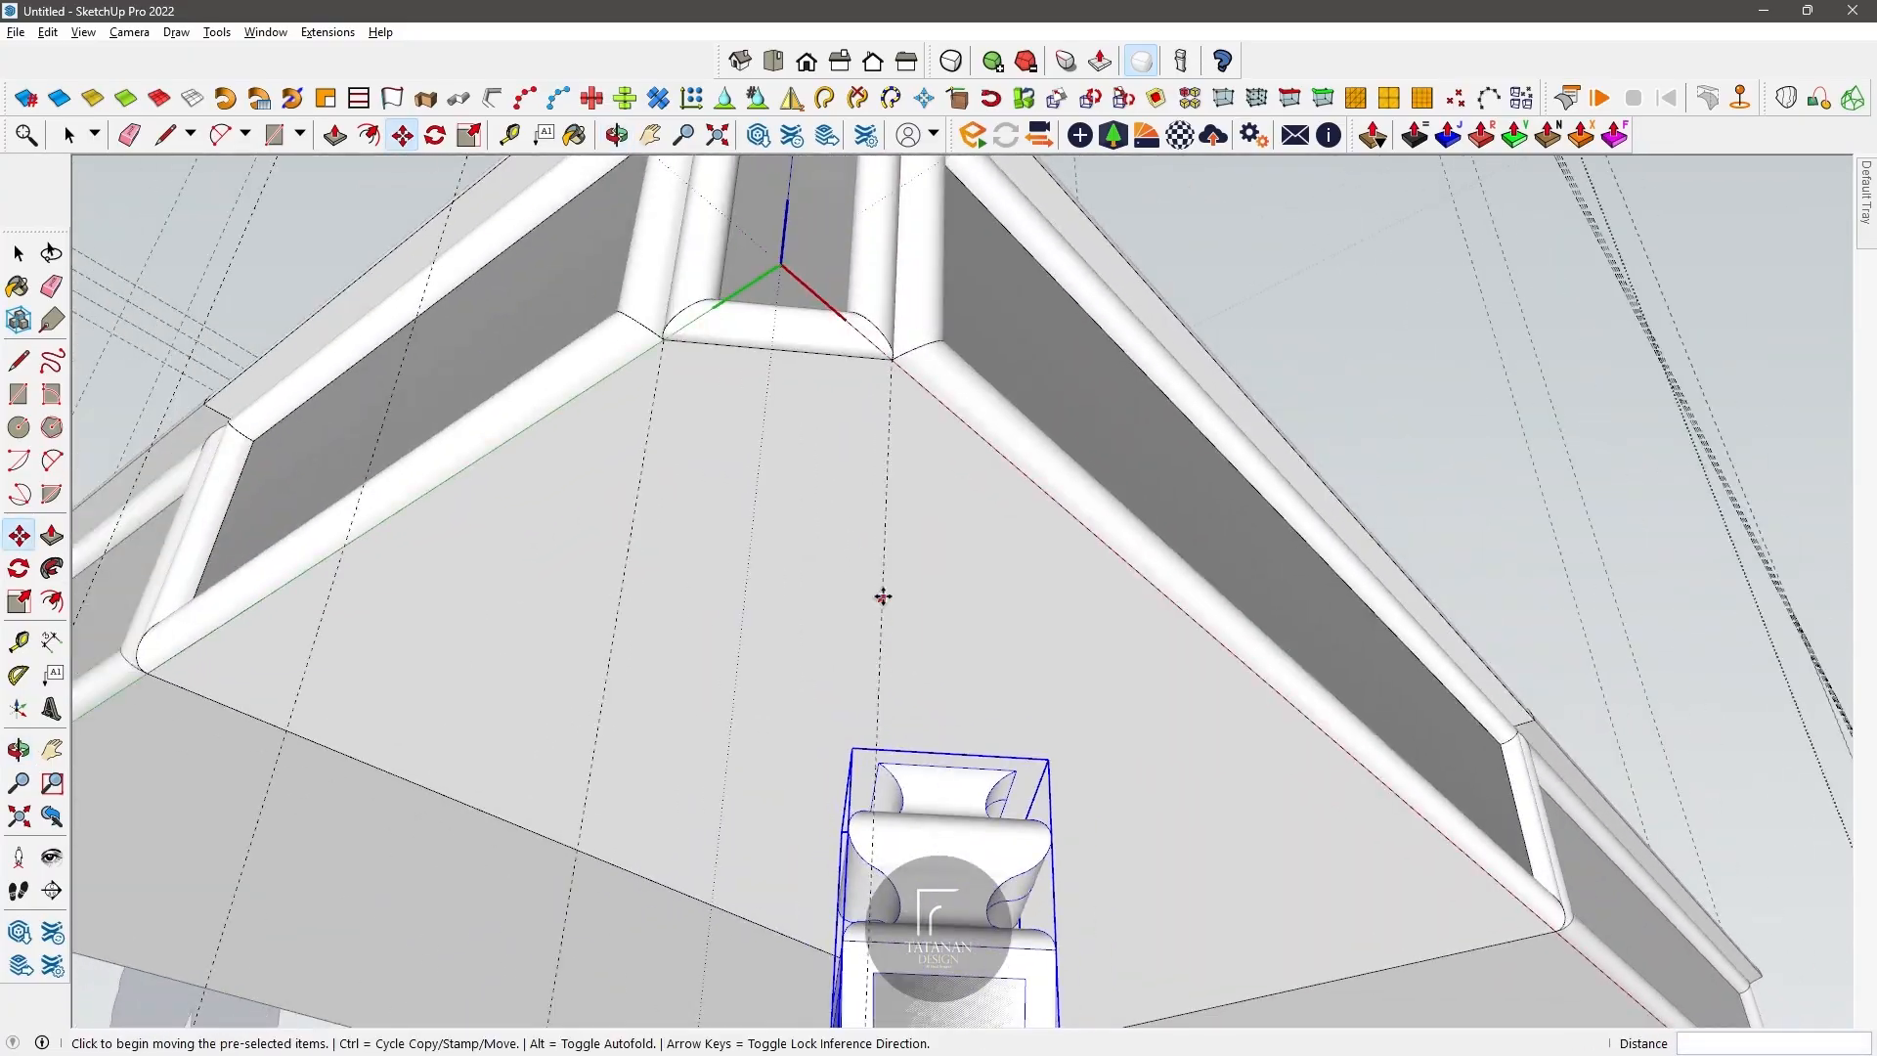
{"action": "left_click", "coordinate": [1017, 770]}
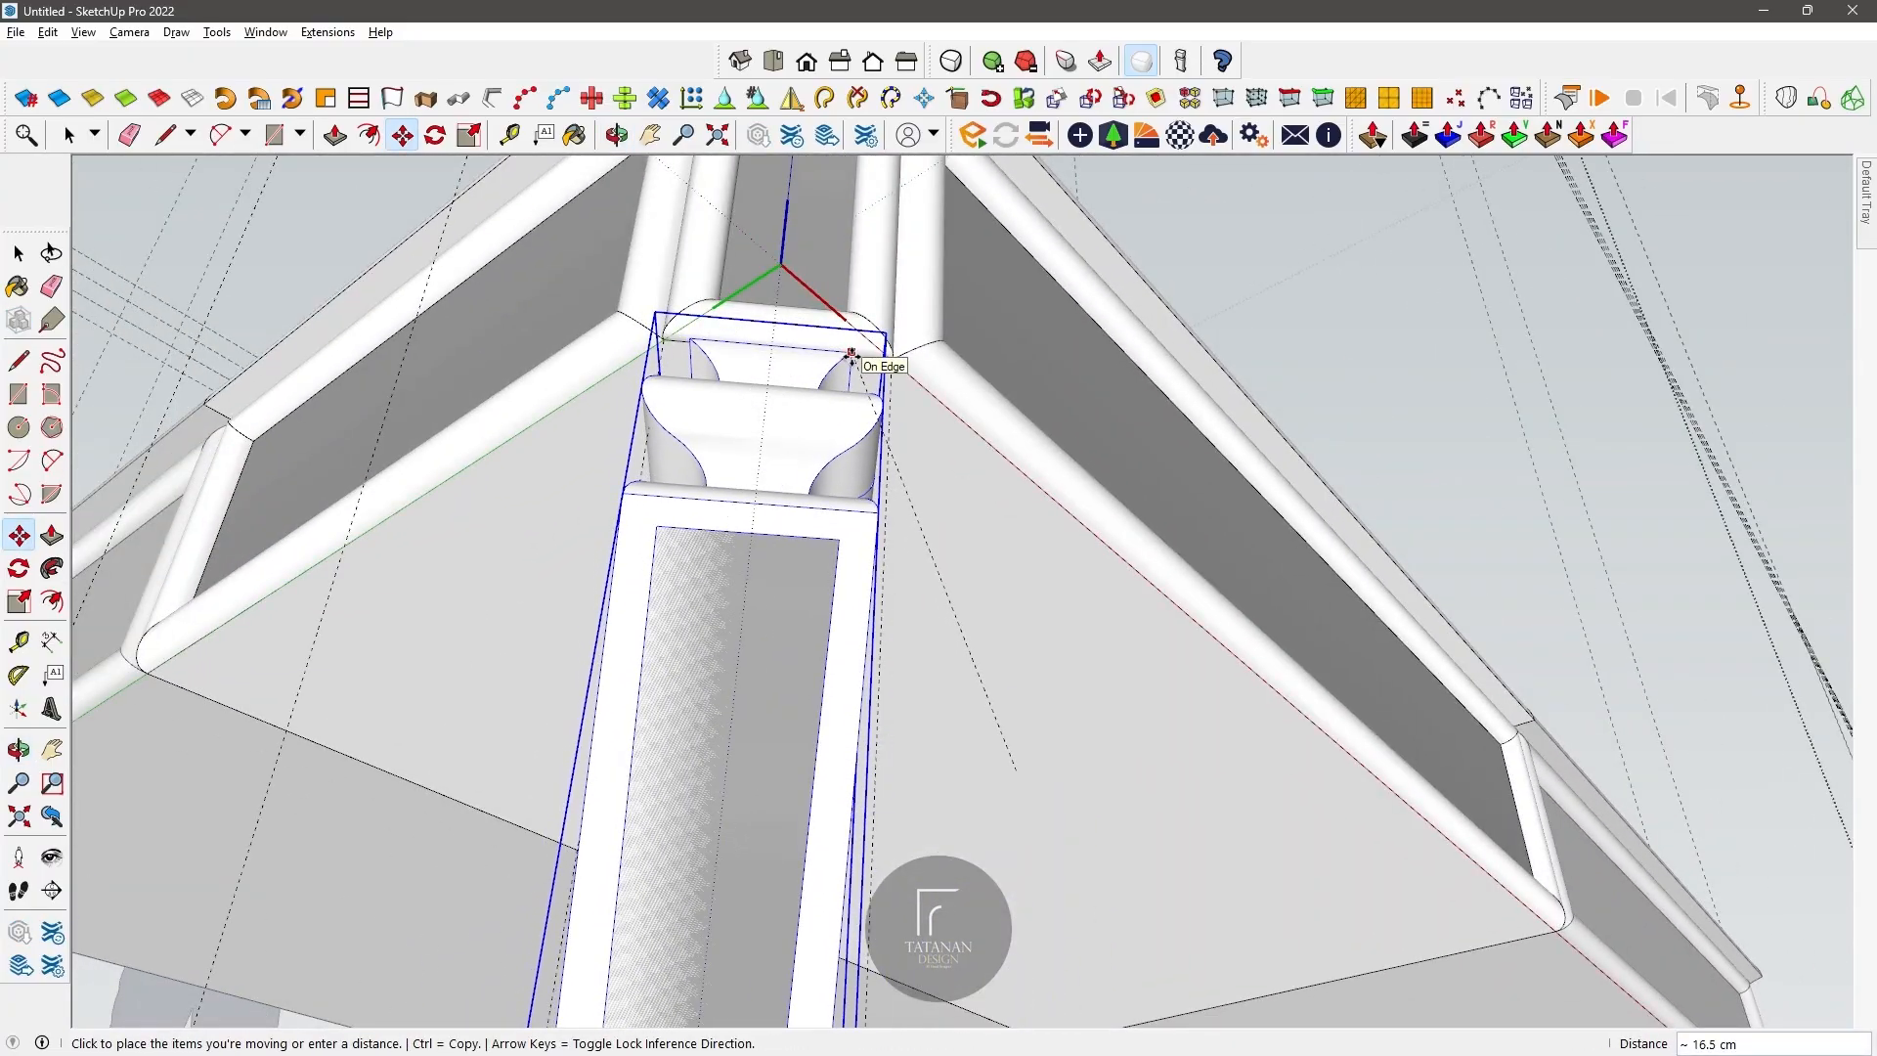
{"action": "left_click", "coordinate": [856, 356]}
Step: Shift the leg group about 0.2 cm so its top edge meets the edge of the corner moulding
{"action": "scroll", "coordinate": [858, 358], "scroll_direction": "up", "scroll_amount": 5}
{"action": "middle_click_drag", "start_coordinate": [861, 360], "coordinate": [600, 214]}
{"action": "left_click", "coordinate": [986, 538]}
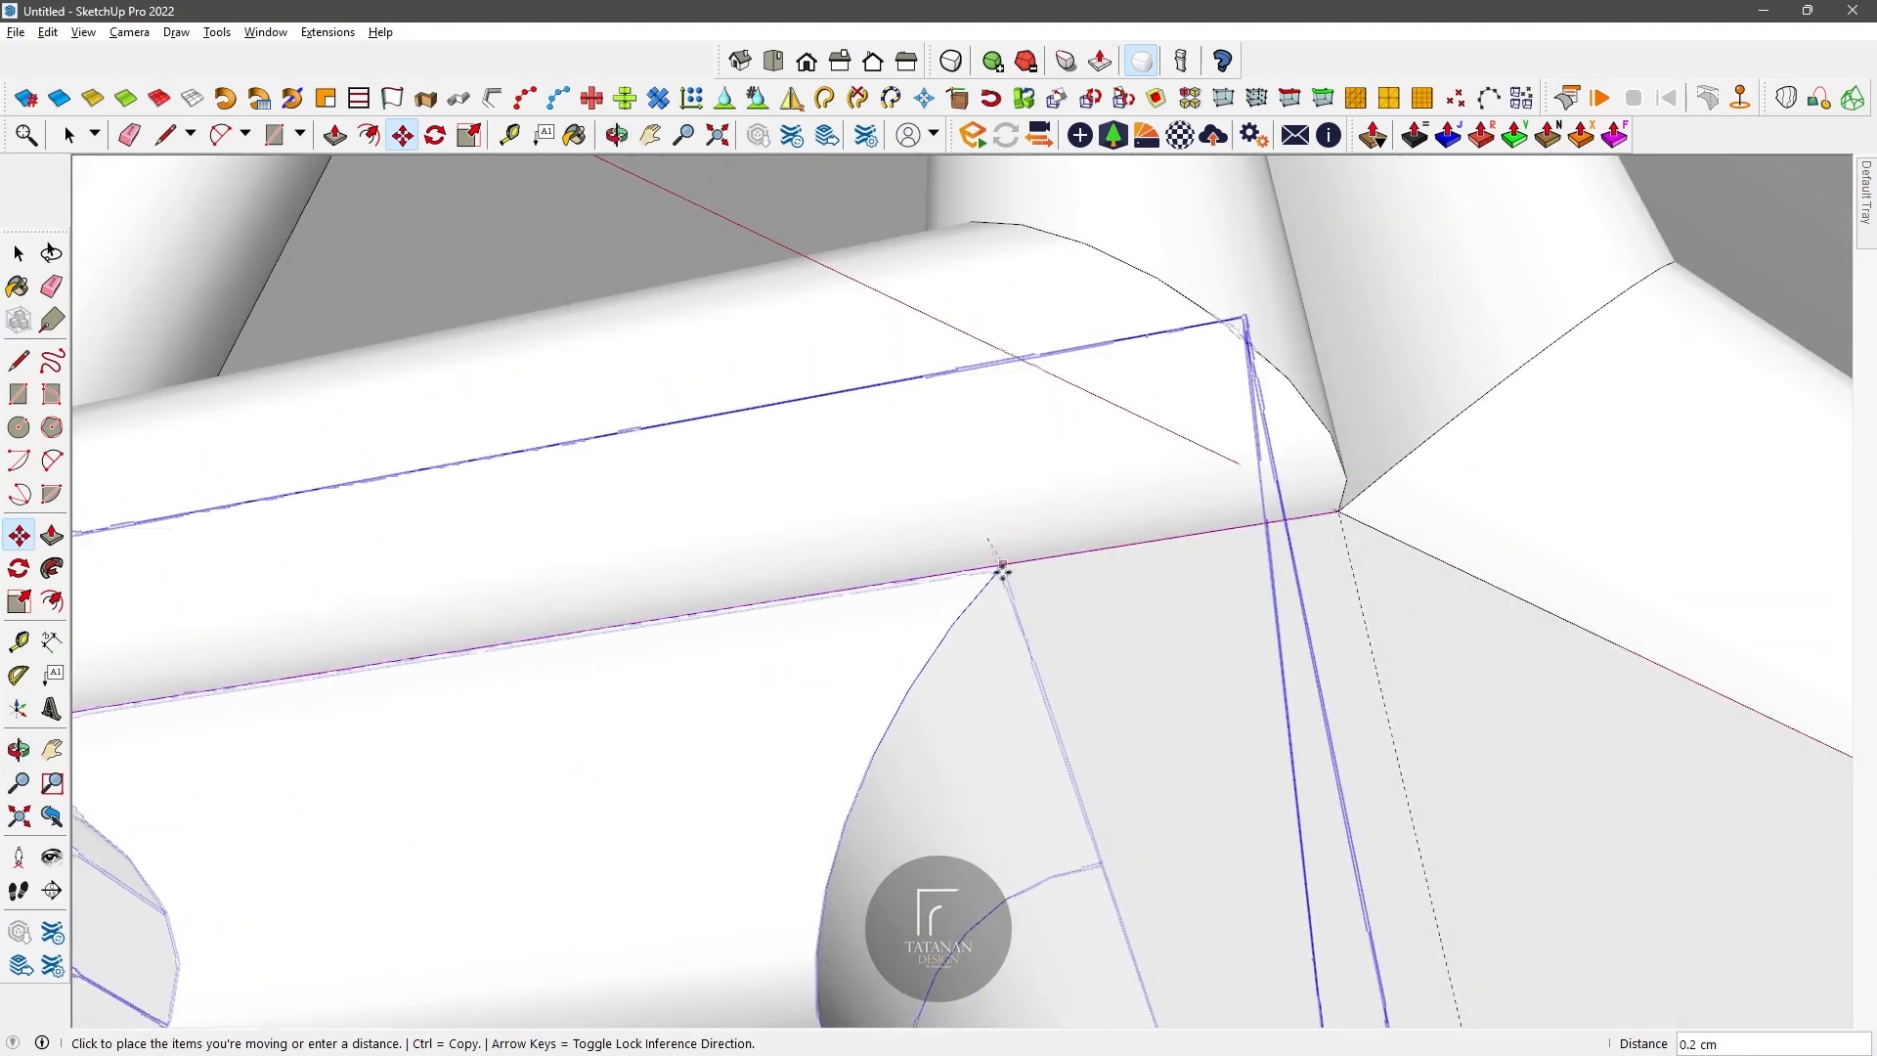
{"action": "left_click", "coordinate": [1001, 576]}
{"action": "scroll", "coordinate": [1001, 576], "scroll_direction": "up", "scroll_amount": 5}
{"action": "scroll", "coordinate": [993, 552], "scroll_direction": "down", "scroll_amount": 8}
{"action": "middle_click_drag", "start_coordinate": [938, 515], "coordinate": [700, 494]}
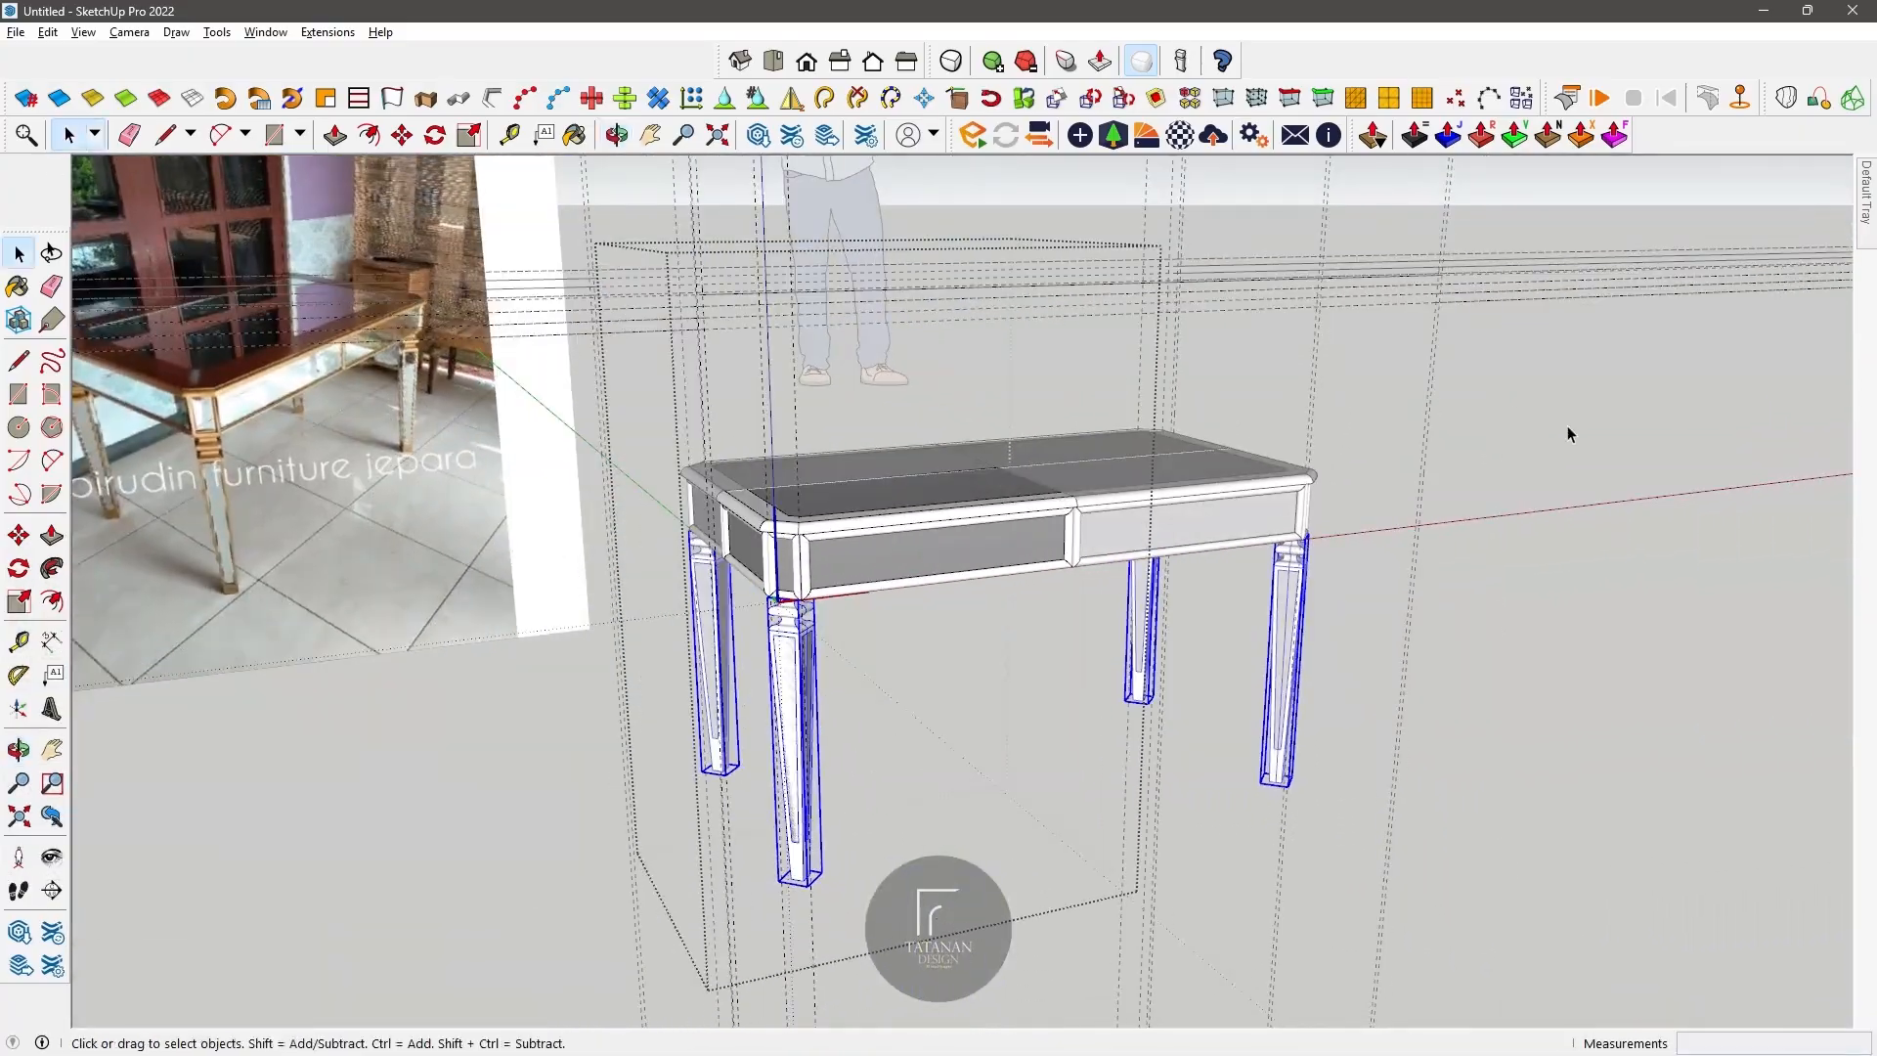
{"action": "left_click", "coordinate": [1568, 427]}
{"action": "scroll", "coordinate": [1129, 473], "scroll_direction": "up", "scroll_amount": 4}
Step: Switch to Google Chrome and open a new tab for a web search
{"action": "key", "text": "alt+Tab"}
{"action": "key", "text": "alt+Tab"}
{"action": "key", "text": "alt+Tab"}
{"action": "left_click", "coordinate": [1214, 20]}
{"action": "left_click", "coordinate": [1189, 65]}
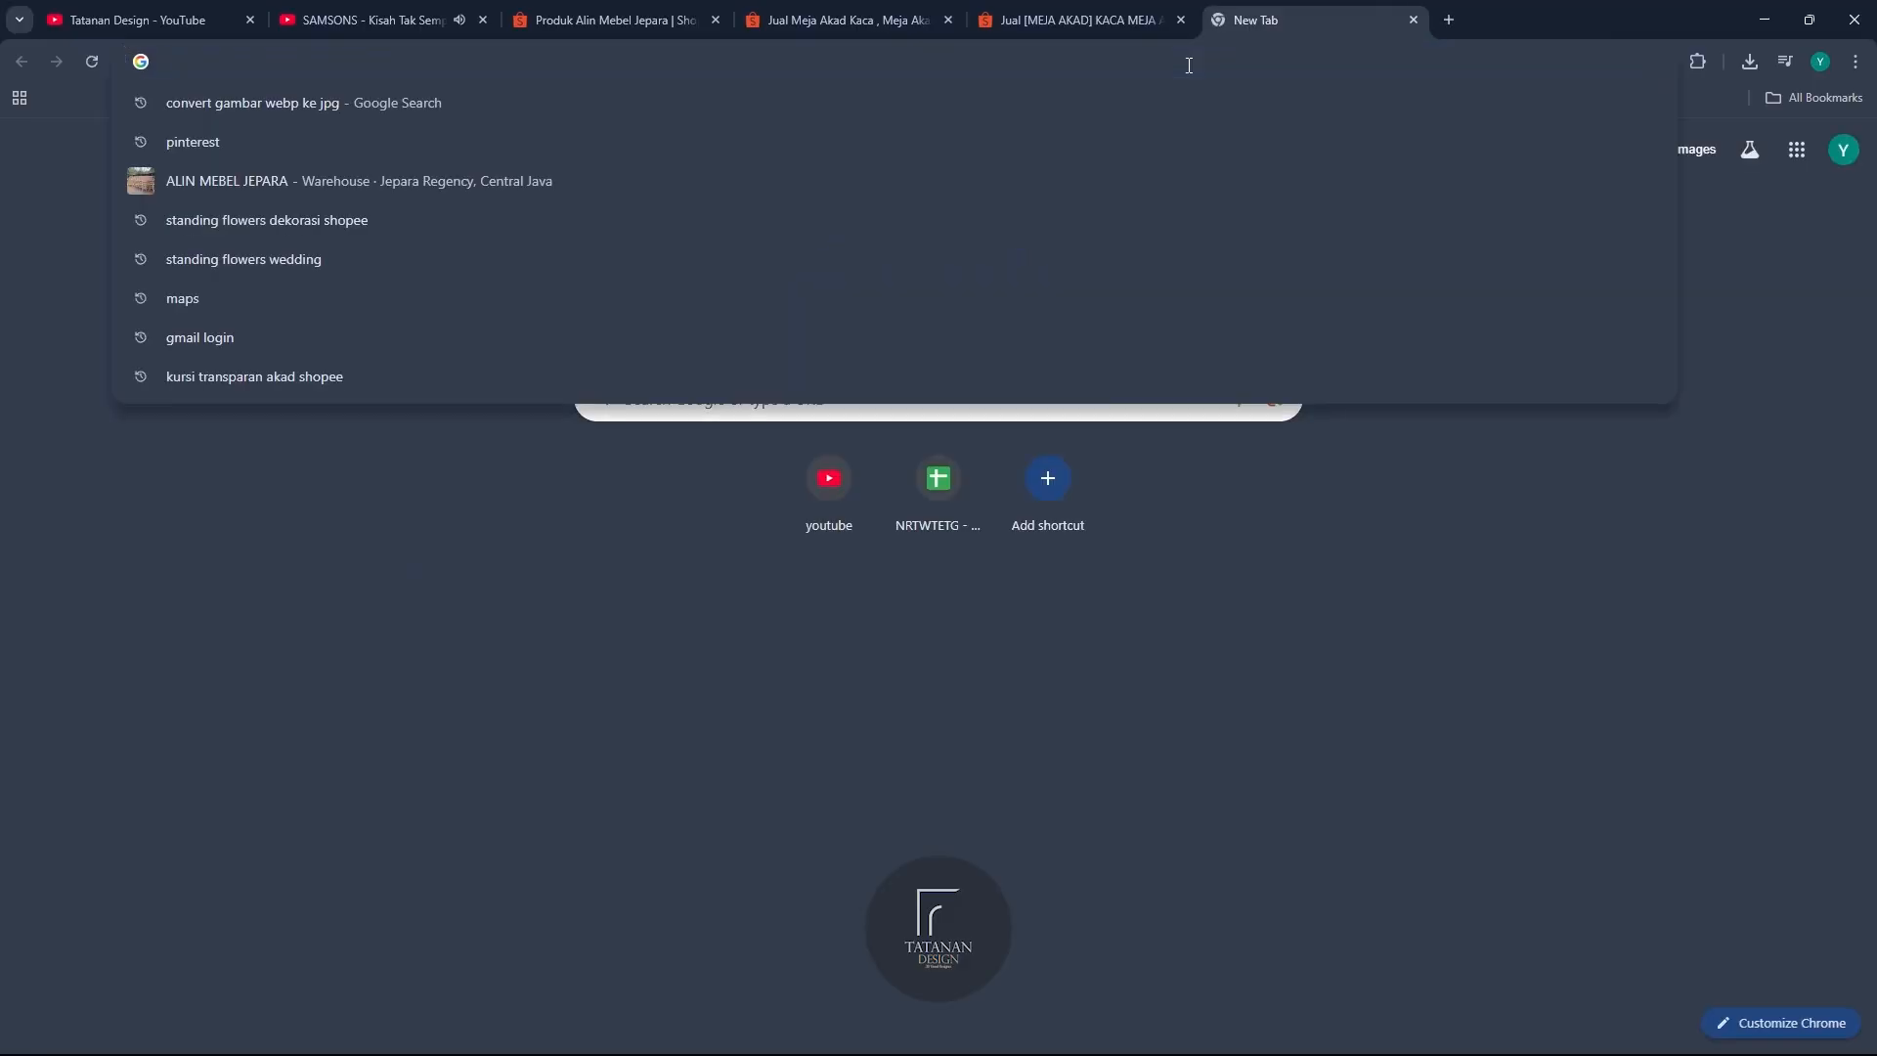
{"action": "type", "text": "warma"}
{"action": "key", "text": "BackSpace"}
{"action": "key", "text": "BackSpace"}
{"action": "type", "text": "n"}
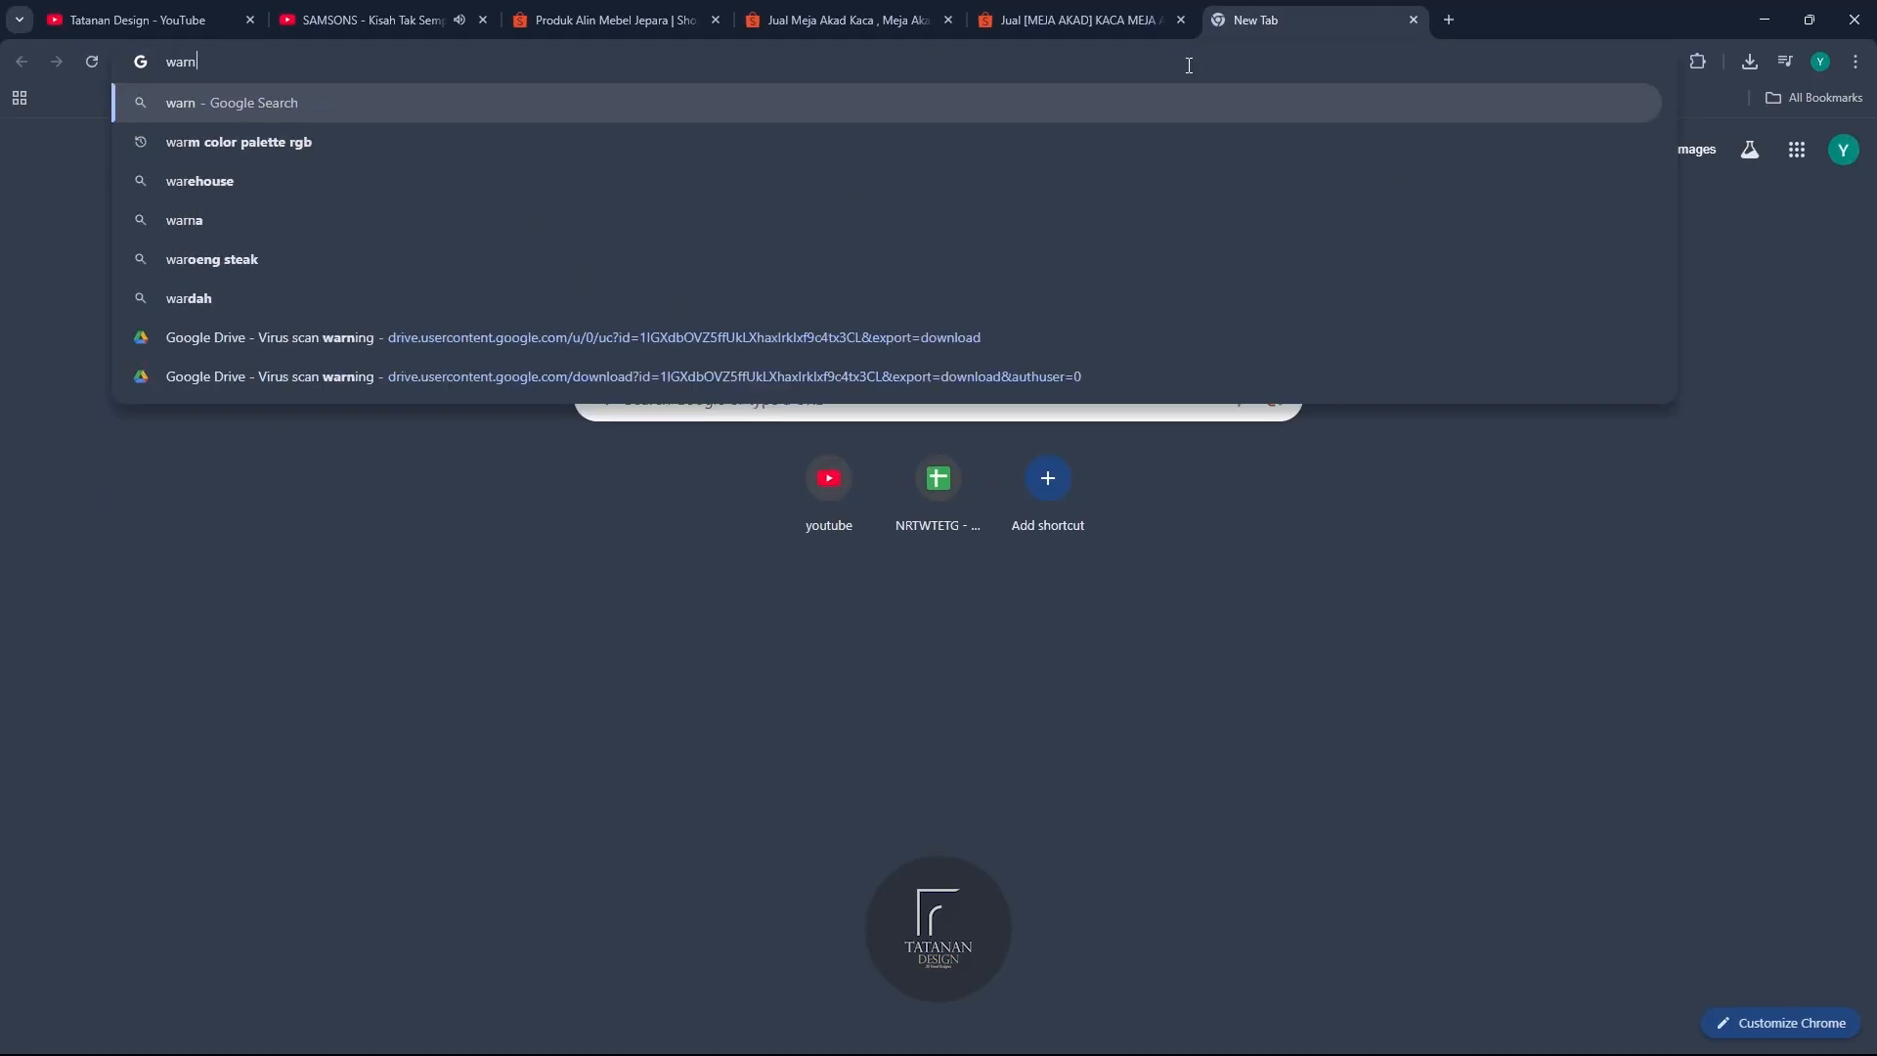
{"action": "key", "text": "BackSpace"}
{"action": "key", "text": "BackSpace"}
Step: Search the web for "campagne rgb code" and open the champagne colour palette on color-hex
{"action": "type", "text": "mpgane"}
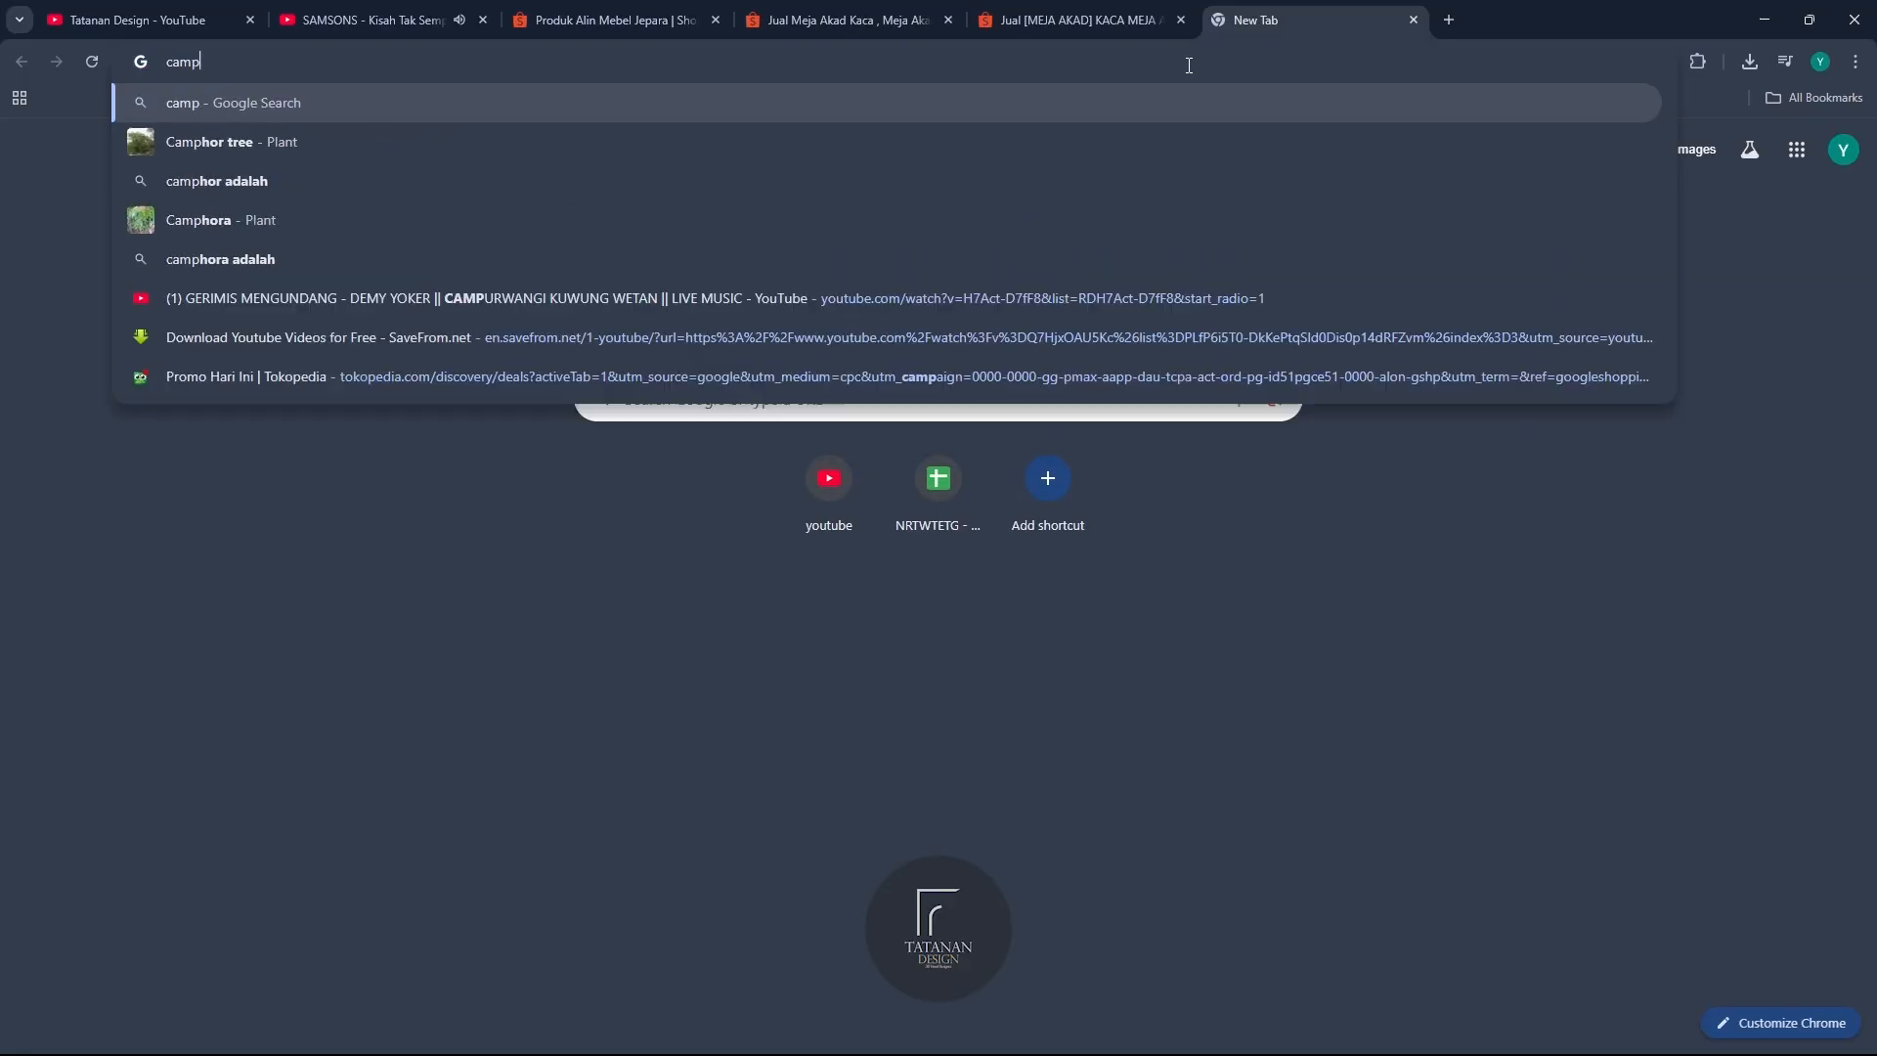
{"action": "key", "text": "Down"}
{"action": "key", "text": "Down"}
{"action": "key", "text": "ctrl+shift+Left"}
{"action": "type", "text": "rgb code"}
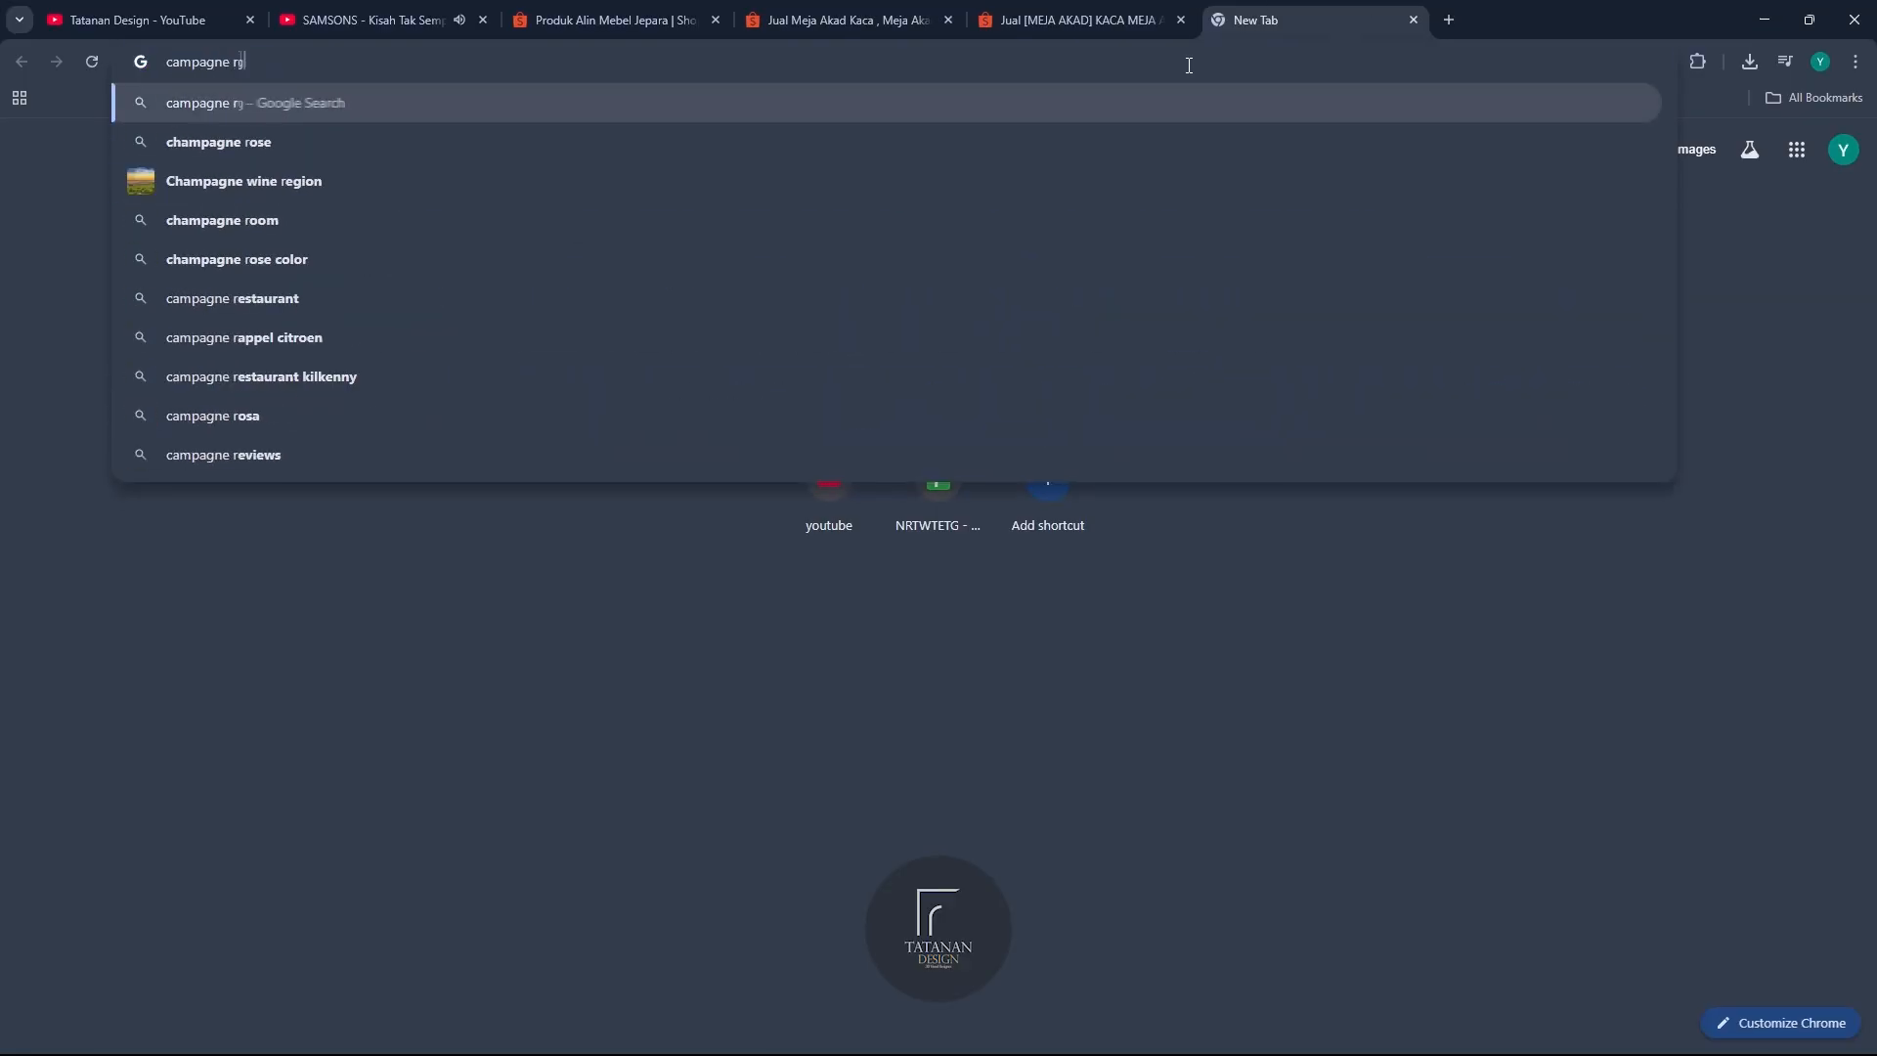
{"action": "key", "text": "Return"}
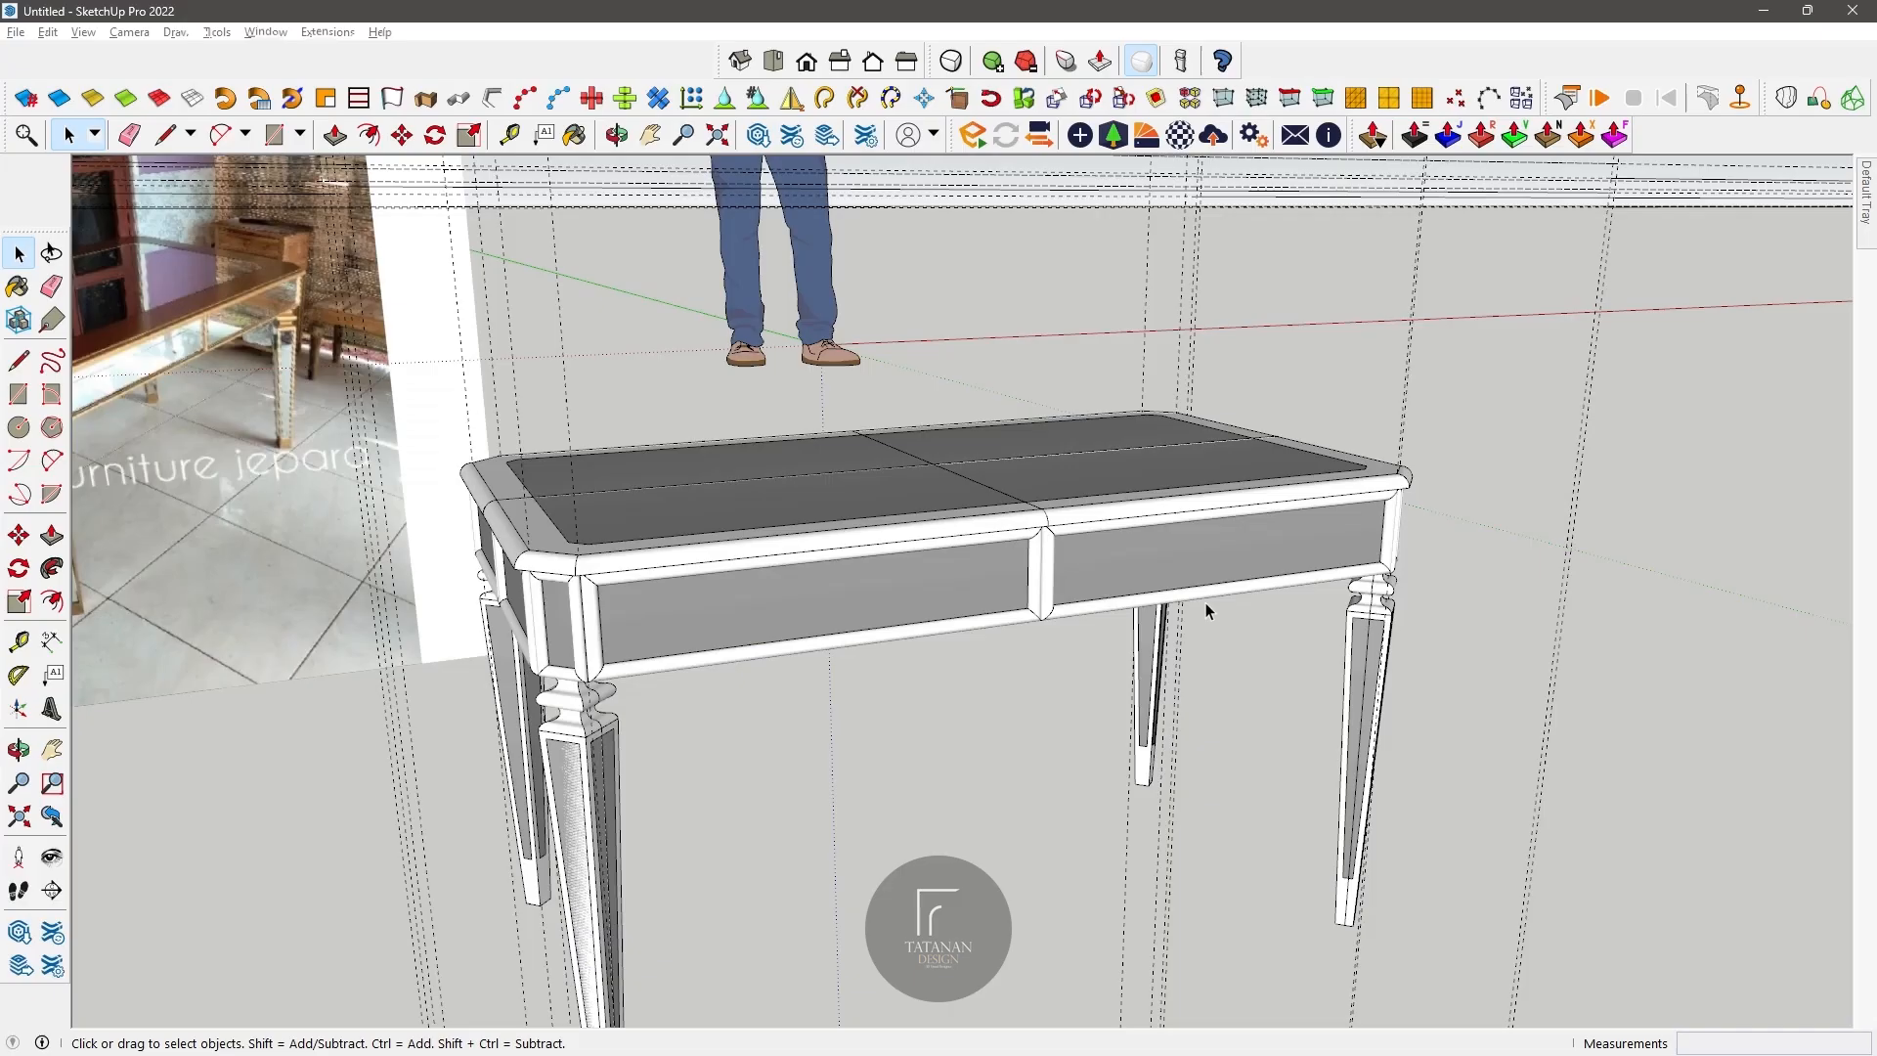
Step: Switch back to SketchUp and create a material from Mirror 01 with RGB values 196, 185, 170
{"action": "mouse_move", "coordinate": [1865, 204]}
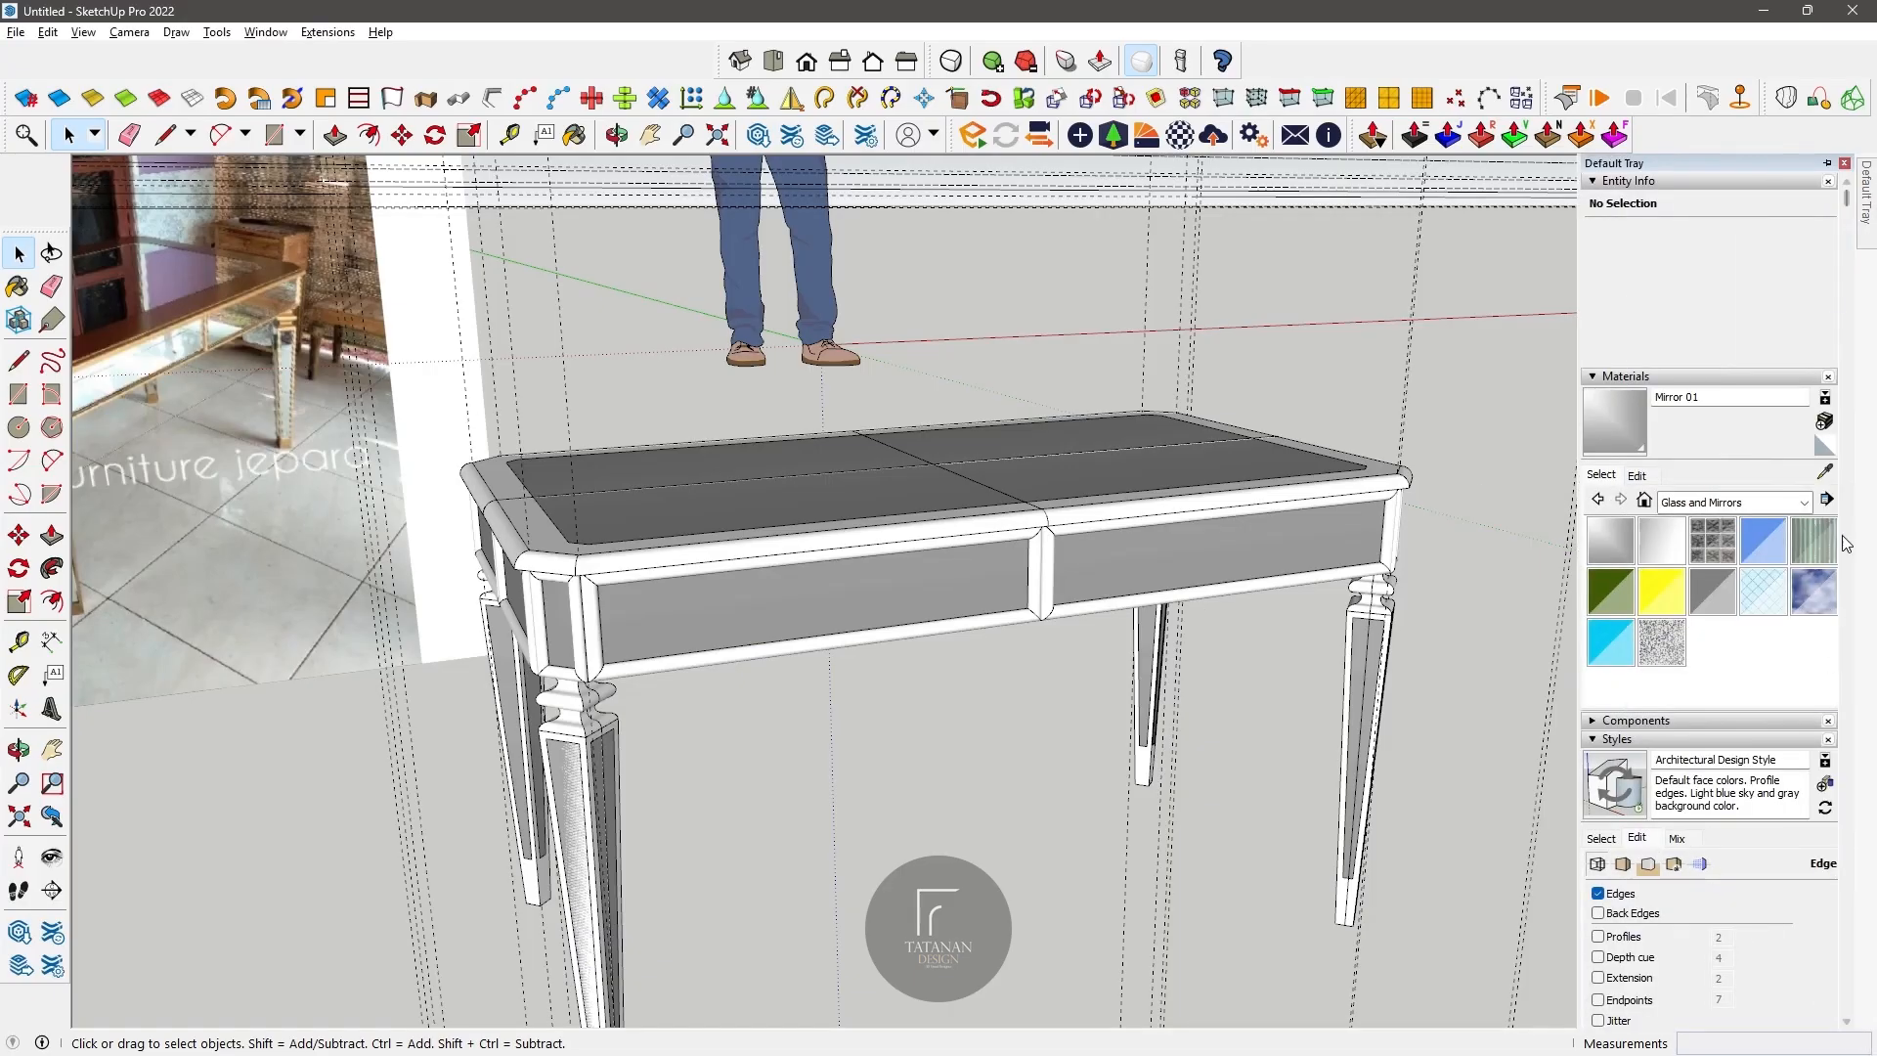
{"action": "left_click", "coordinate": [1825, 422]}
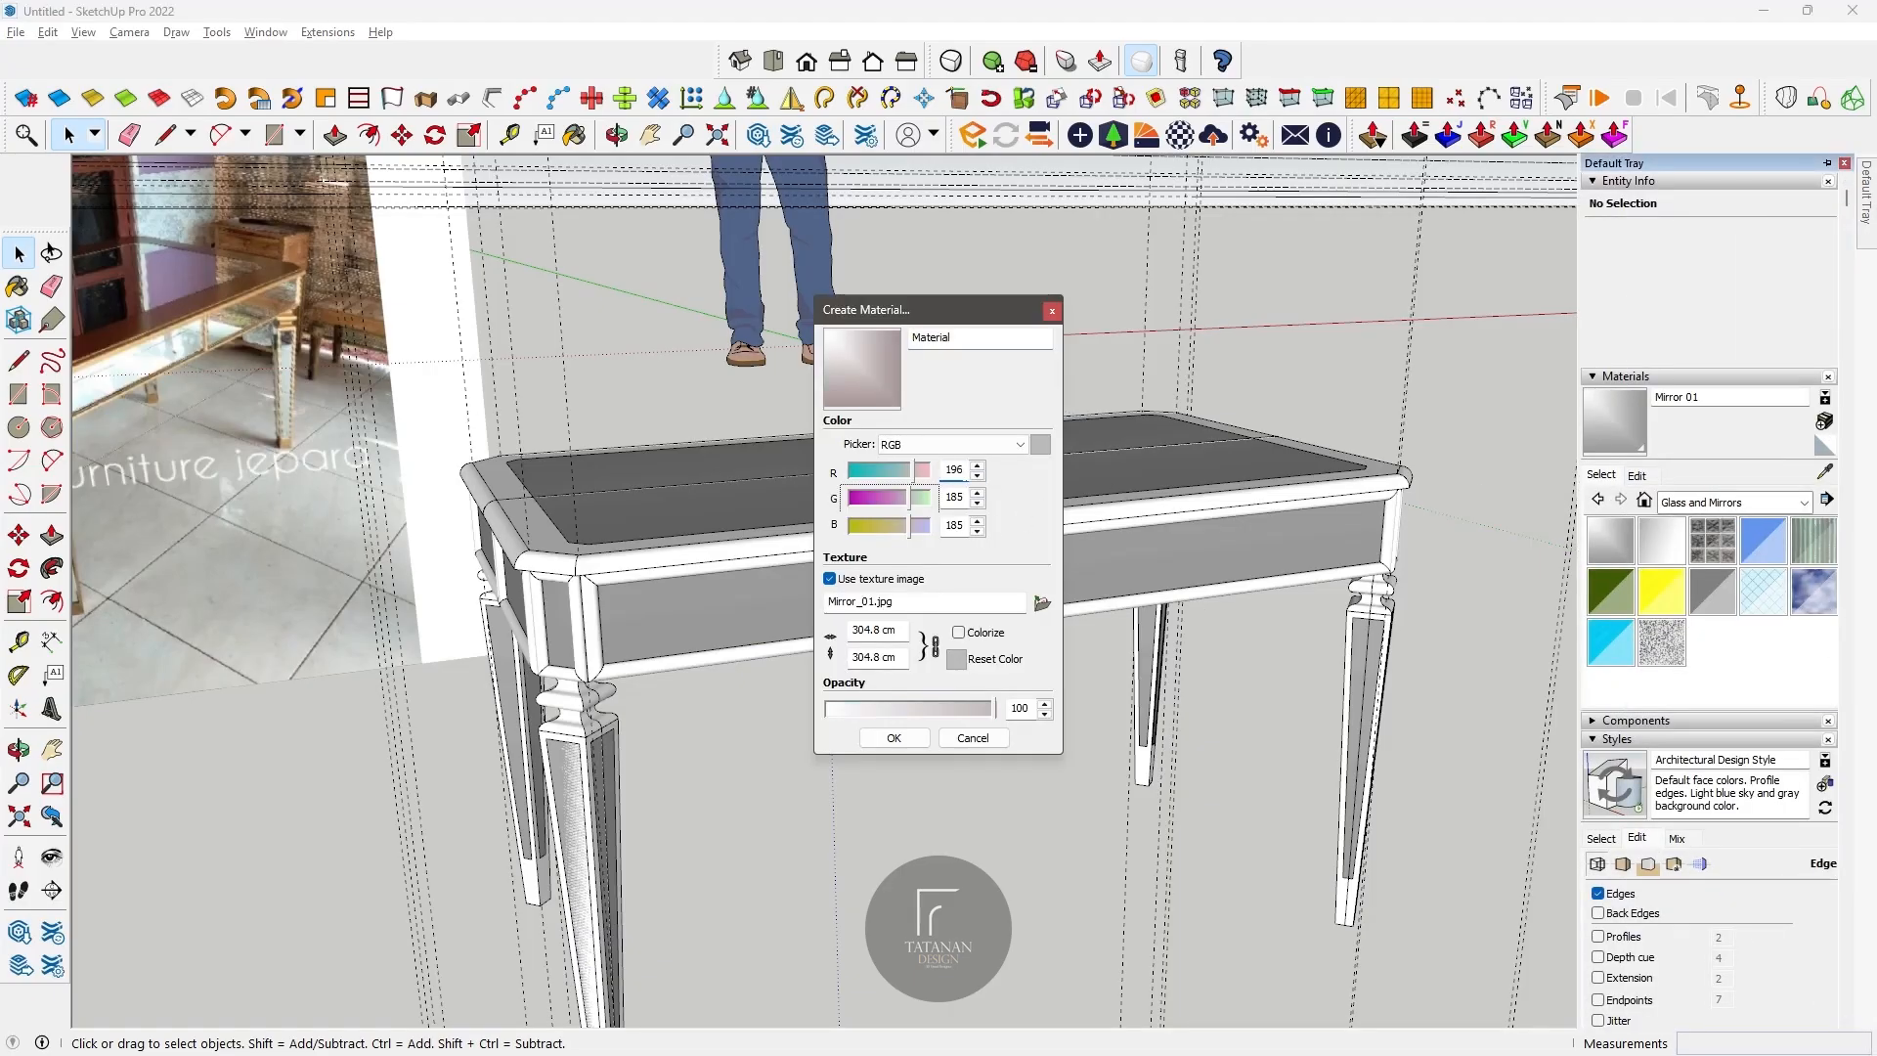
{"action": "double_click", "coordinate": [963, 499]}
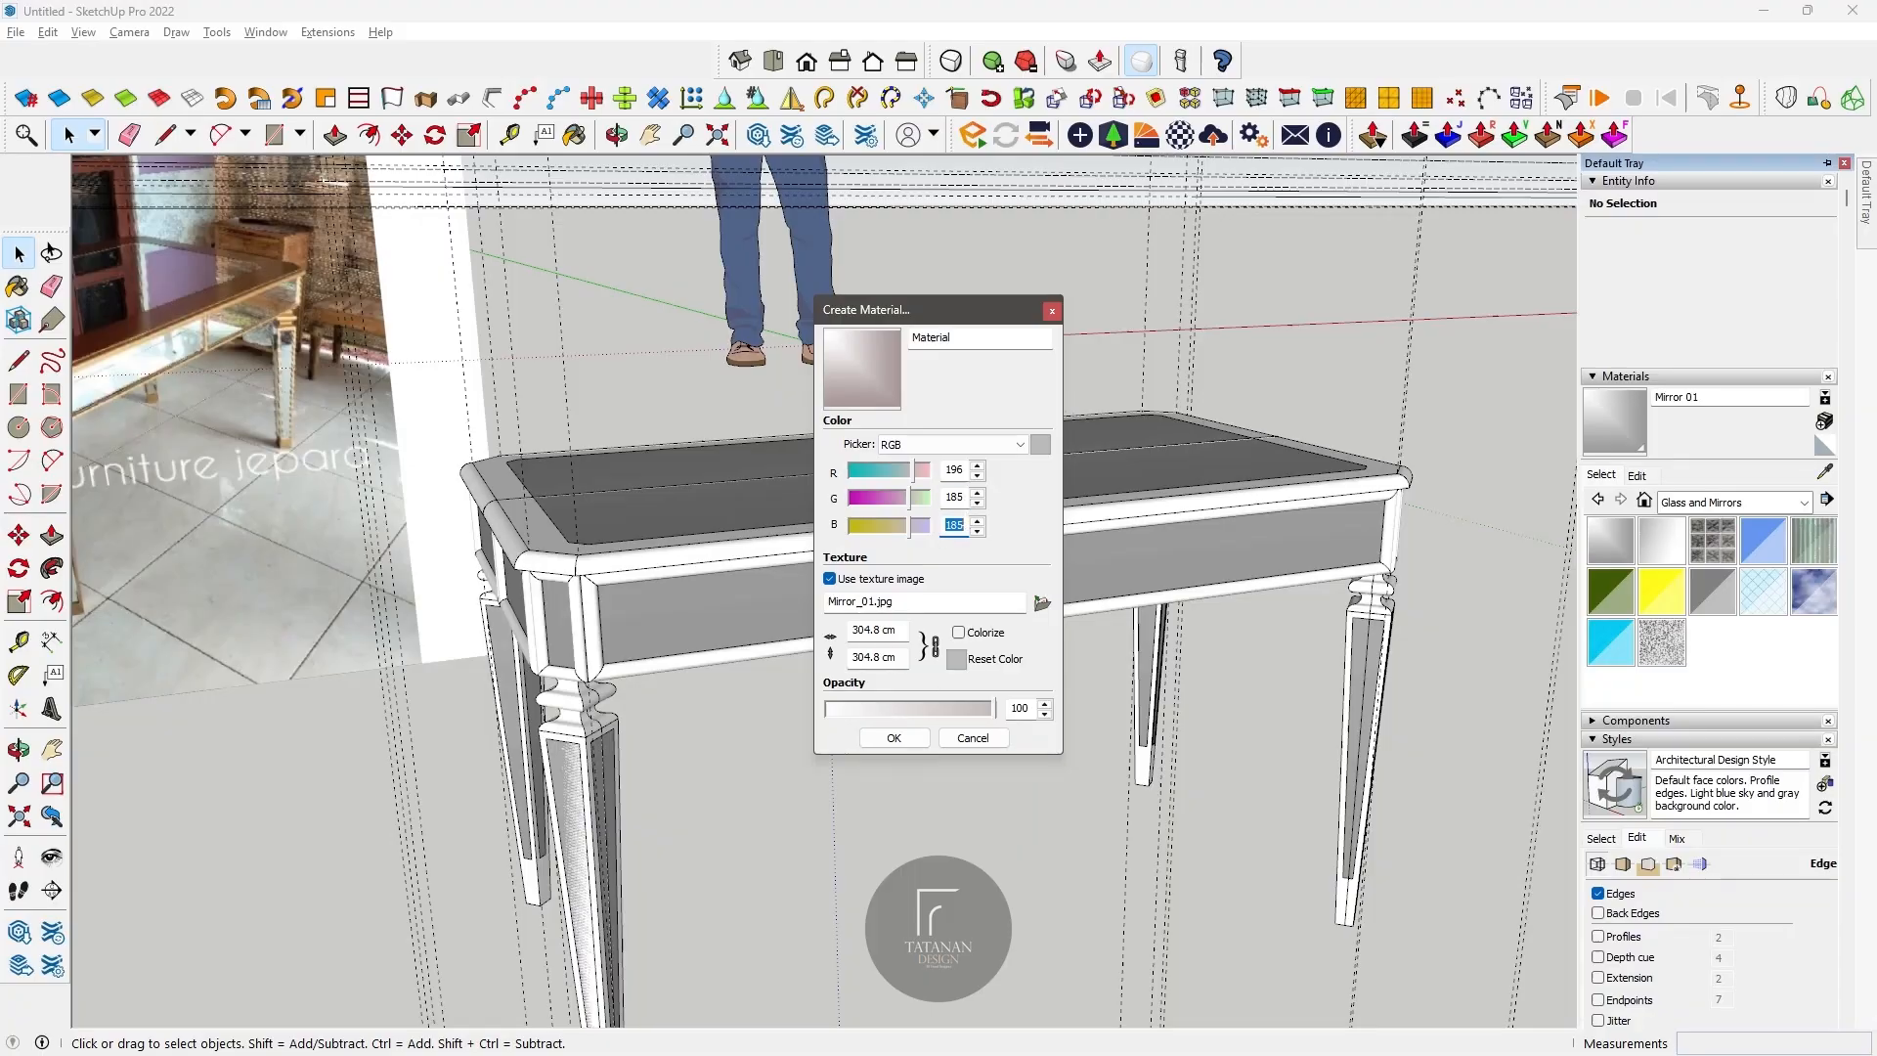
{"action": "key", "text": "alt+Tab"}
{"action": "key", "text": "alt+Tab"}
{"action": "type", "text": "17"}
{"action": "left_click", "coordinate": [898, 740]}
Step: Show the Colors material library and create a second champagne material, Material1, with RGB 196, 185, 170
{"action": "mouse_move", "coordinate": [1865, 210]}
{"action": "left_click", "coordinate": [1804, 503]}
{"action": "left_click", "coordinate": [1760, 624]}
{"action": "left_click", "coordinate": [1827, 423]}
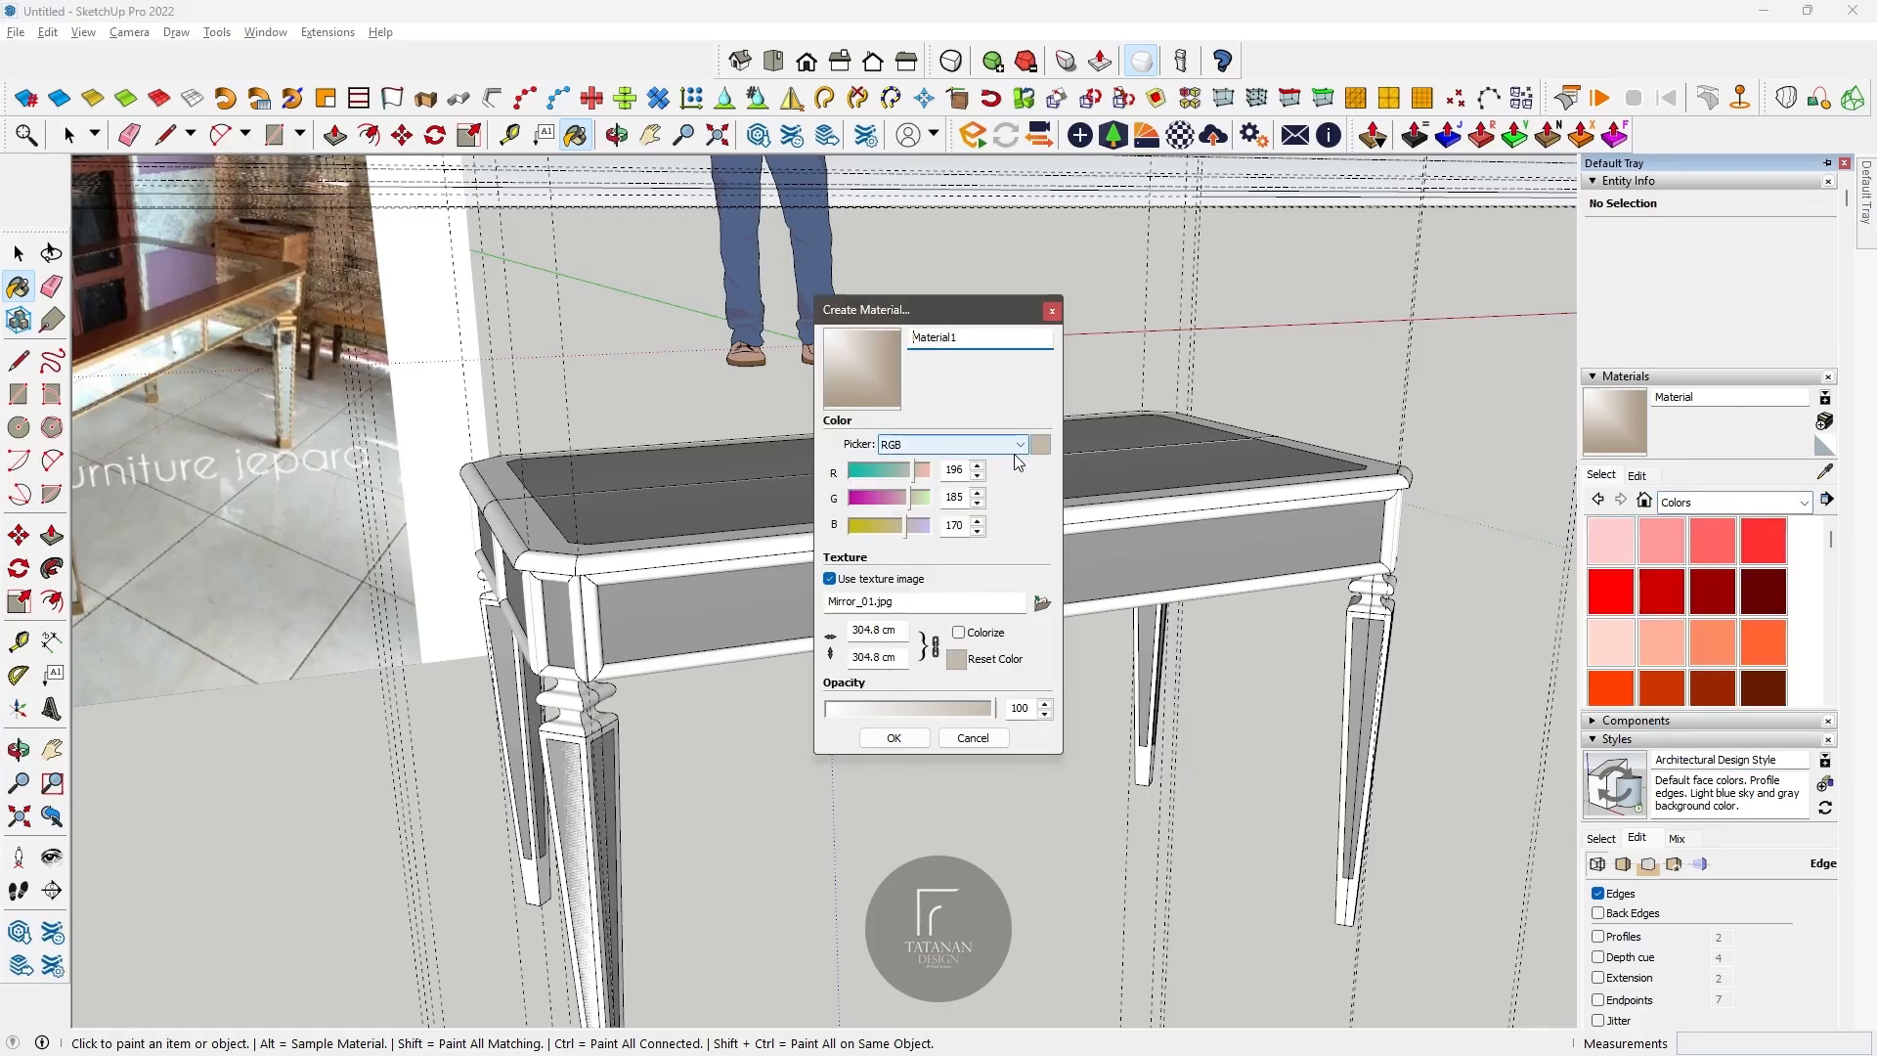
{"action": "left_click", "coordinate": [893, 738]}
Step: Paint the table's frame mouldings and legs with the champagne material, leaving the panels unpainted
{"action": "left_click", "coordinate": [780, 540]}
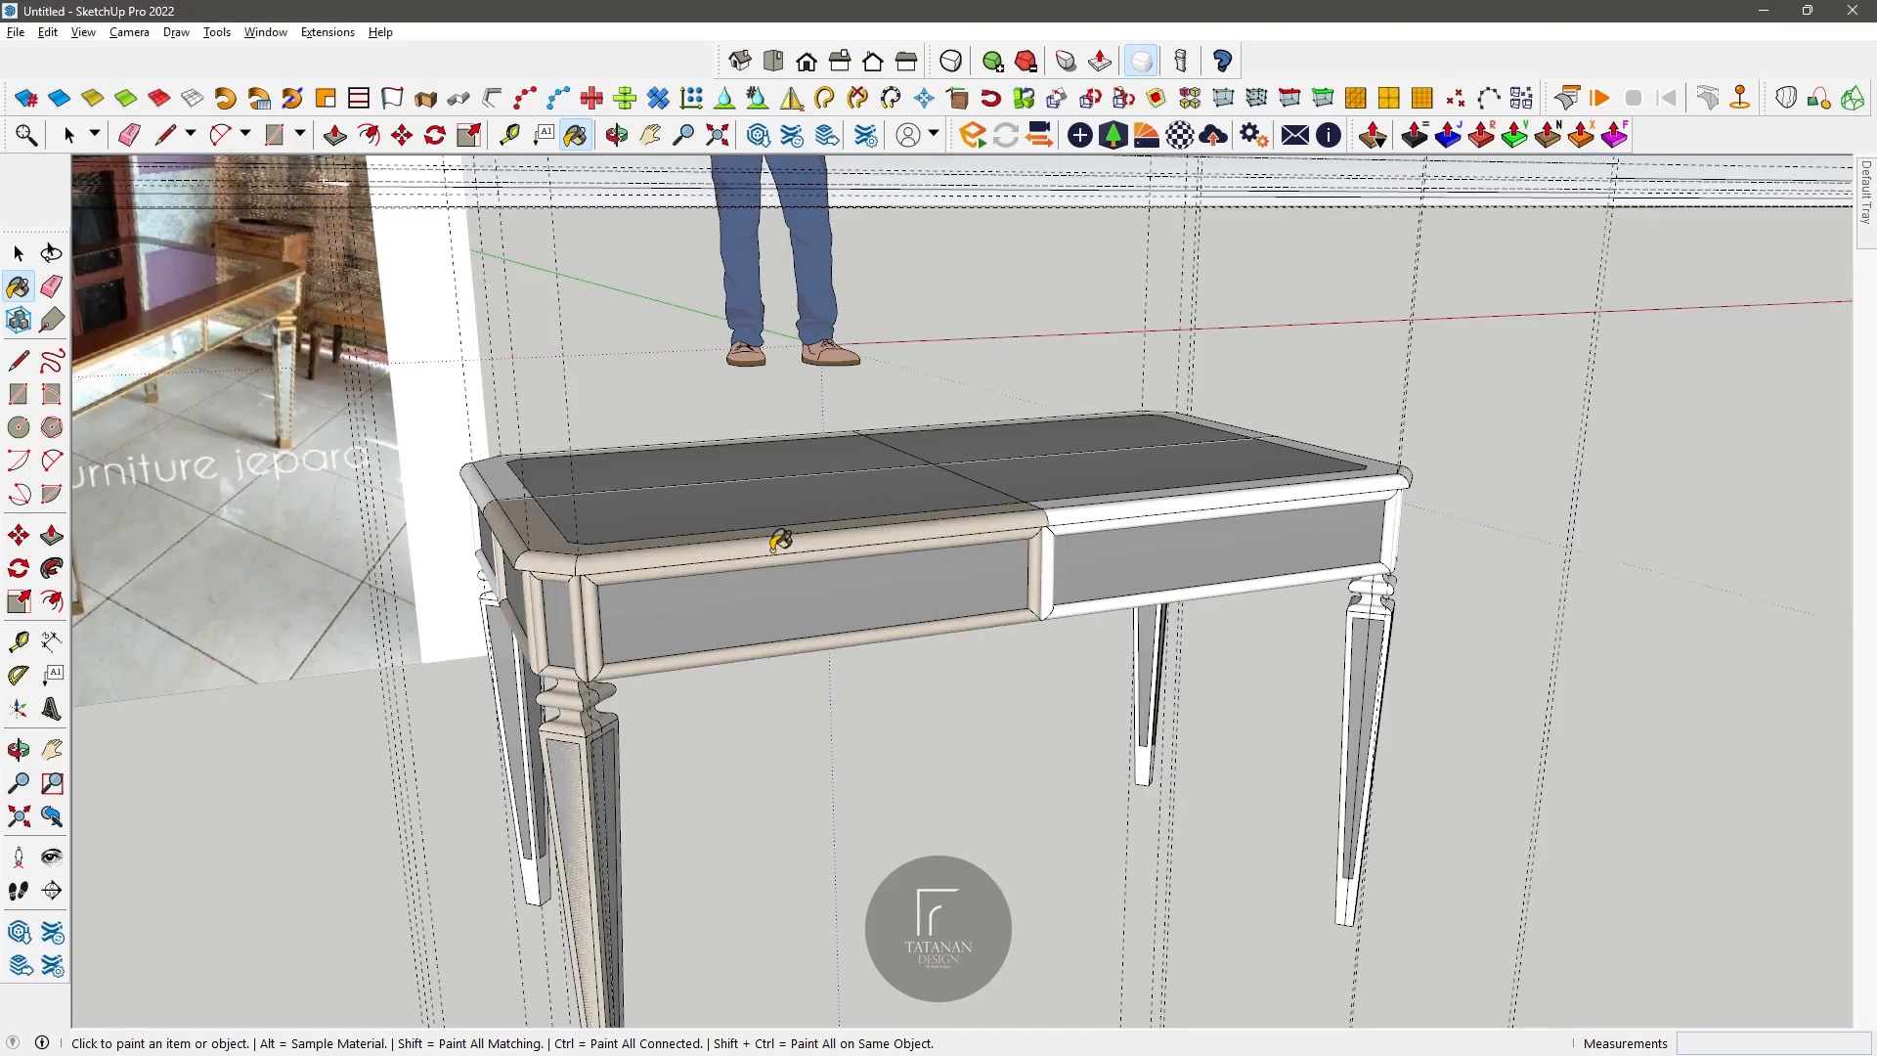
{"action": "scroll", "coordinate": [624, 689], "scroll_direction": "up", "scroll_amount": 1}
{"action": "left_click", "coordinate": [616, 135]}
{"action": "left_click_drag", "start_coordinate": [1066, 445], "coordinate": [679, 500]}
{"action": "left_click", "coordinate": [574, 141]}
{"action": "scroll", "coordinate": [1215, 567], "scroll_direction": "down", "scroll_amount": 3}
{"action": "middle_click_drag", "start_coordinate": [858, 360], "coordinate": [1215, 368]}
{"action": "scroll", "coordinate": [1383, 482], "scroll_direction": "down", "scroll_amount": 3}
{"action": "scroll", "coordinate": [1075, 469], "scroll_direction": "up", "scroll_amount": 5}
{"action": "middle_click_drag", "start_coordinate": [1076, 469], "coordinate": [958, 361], "text": "shift"}
{"action": "scroll", "coordinate": [956, 367], "scroll_direction": "down", "scroll_amount": 3}
{"action": "left_click_drag", "start_coordinate": [956, 369], "coordinate": [934, 548]}
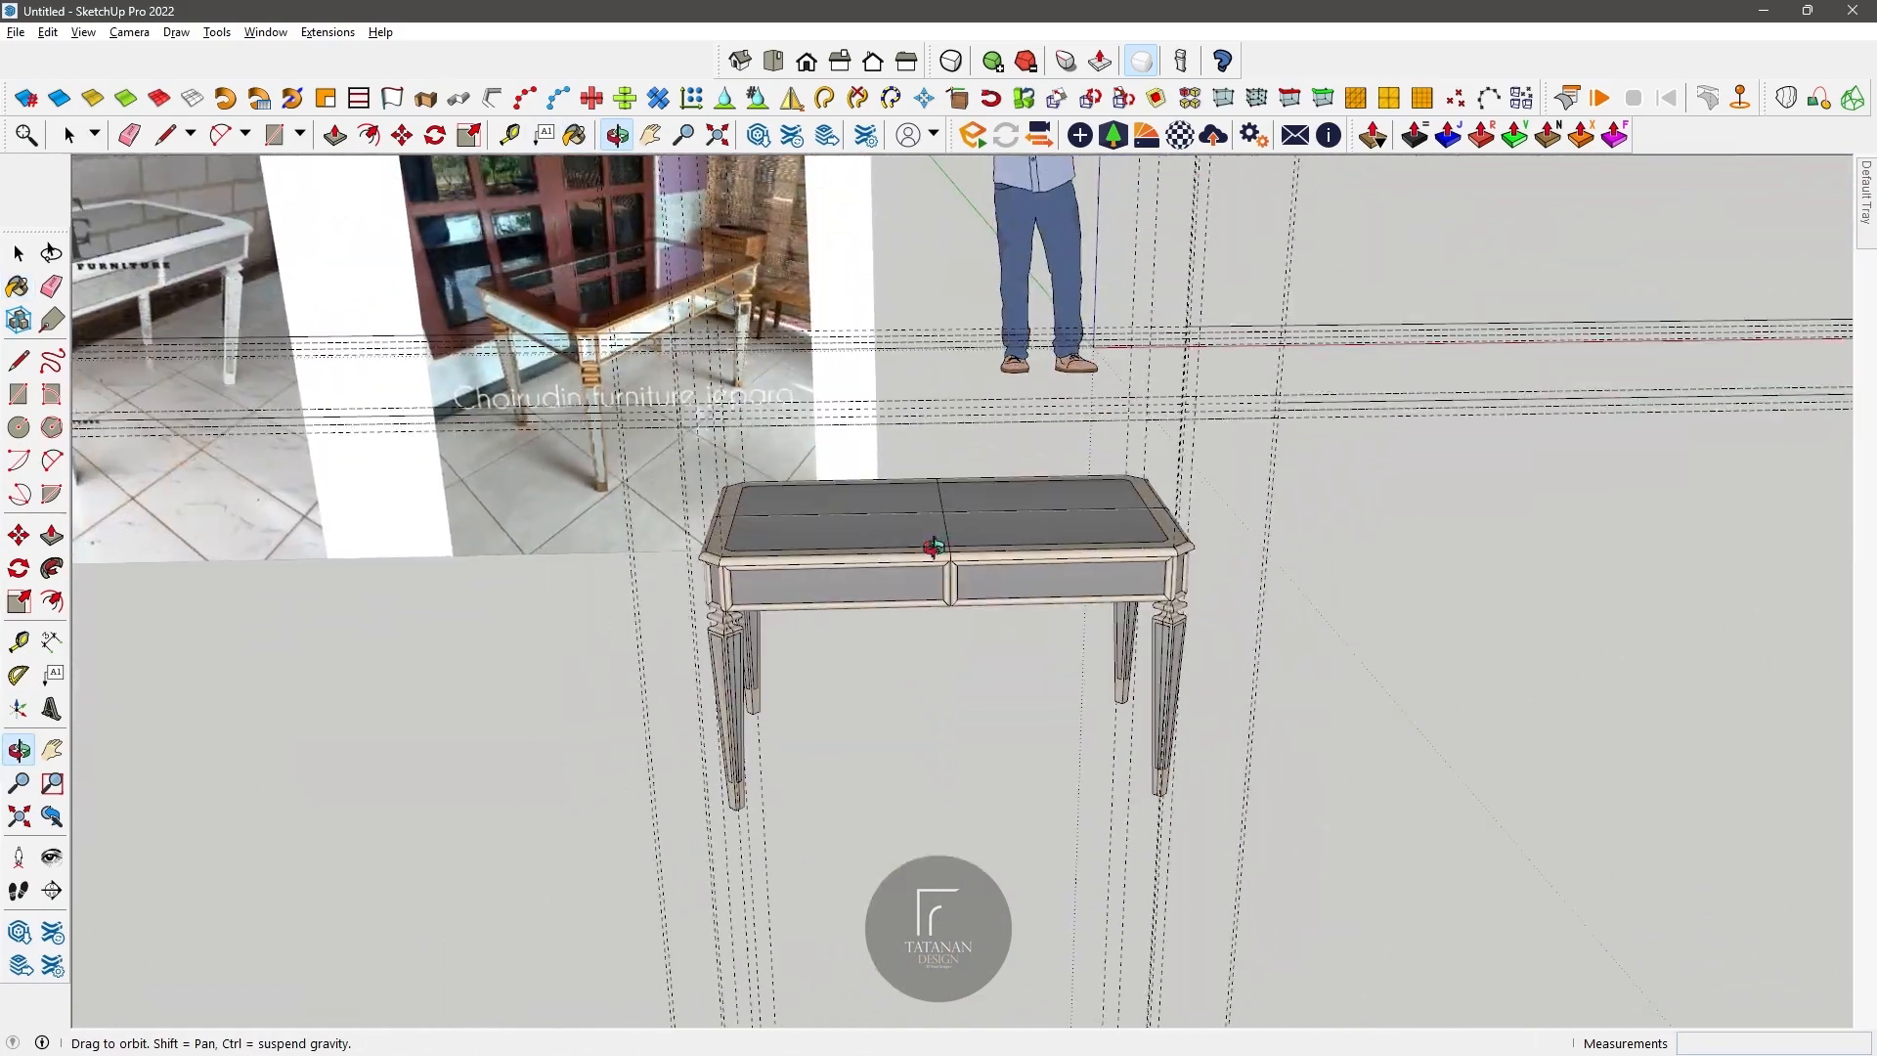
Step: Start the Enscape live render and examine the table's top, panels and legs beside the reference photos
{"action": "left_click", "coordinate": [978, 143]}
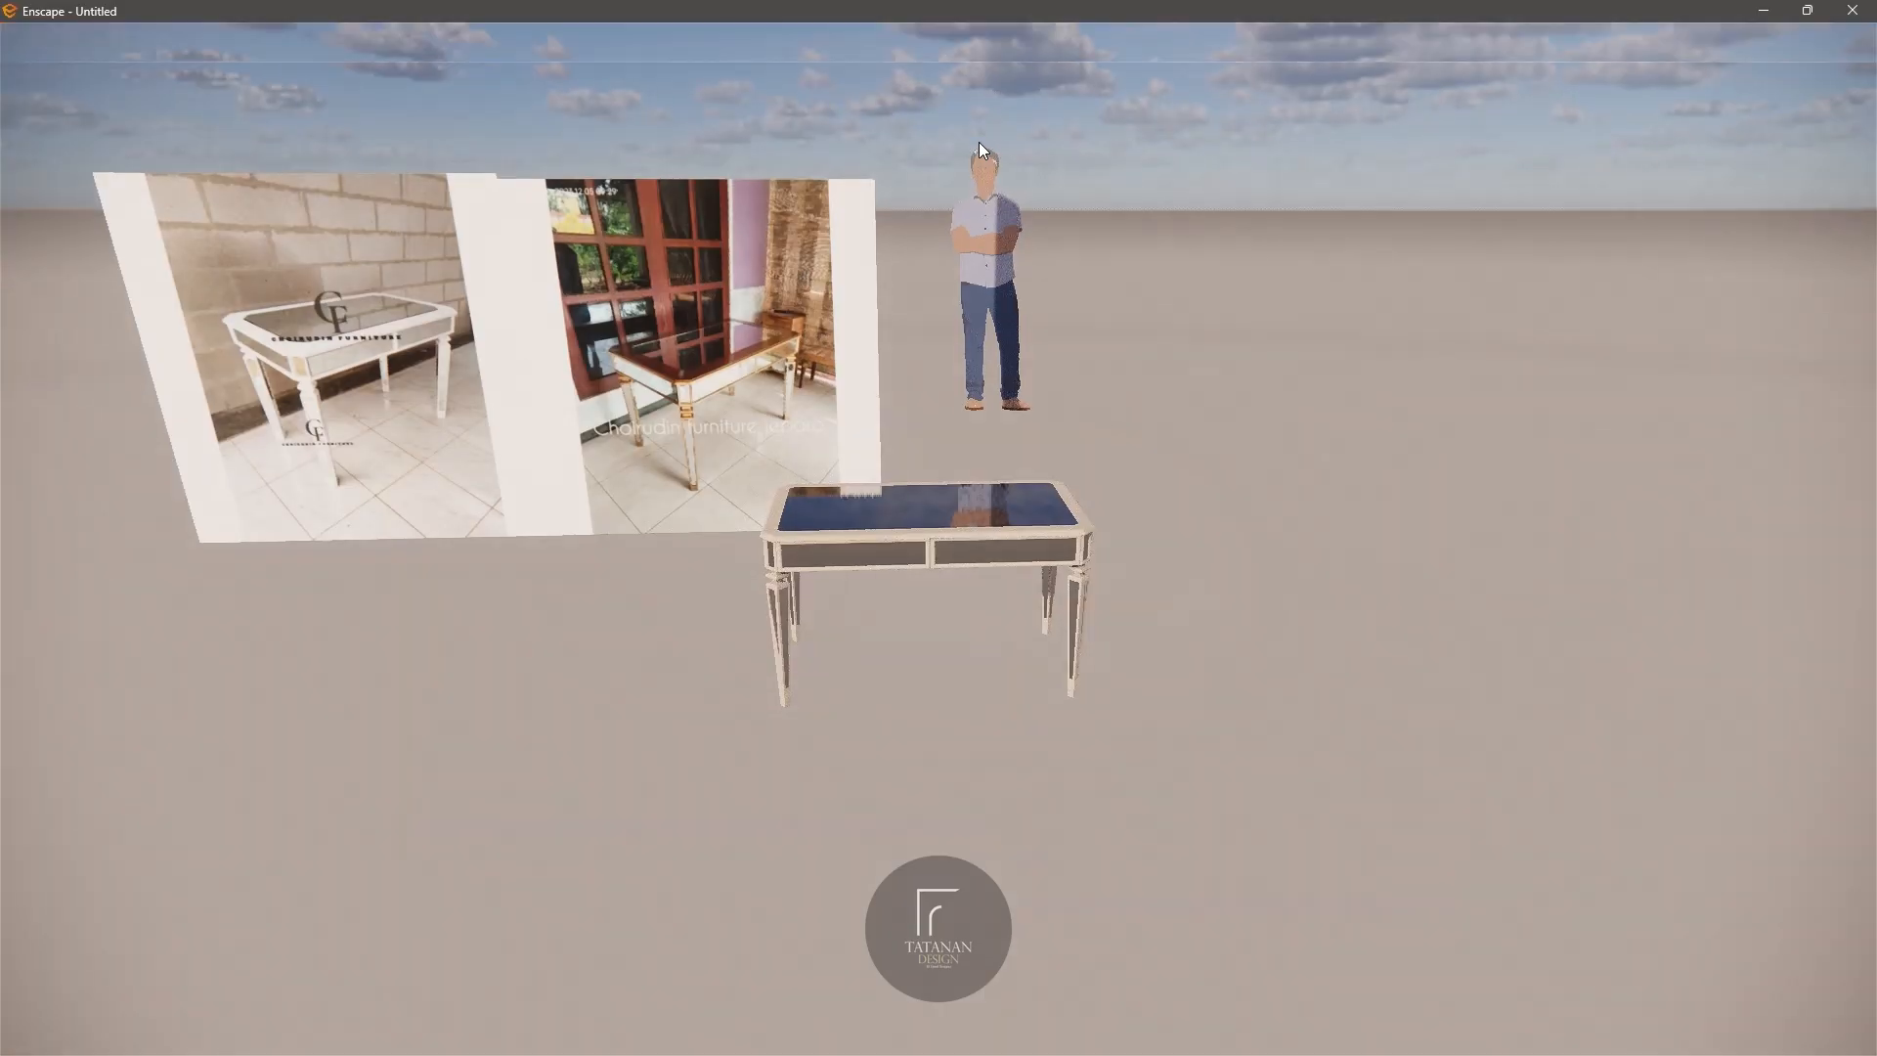
{"action": "scroll", "coordinate": [1030, 536], "scroll_direction": "up", "scroll_amount": 4}
{"action": "left_click_drag", "start_coordinate": [1030, 536], "coordinate": [1037, 626]}
{"action": "scroll", "coordinate": [1038, 594], "scroll_direction": "up", "scroll_amount": 3}
{"action": "scroll", "coordinate": [1037, 626], "scroll_direction": "down", "scroll_amount": 2}
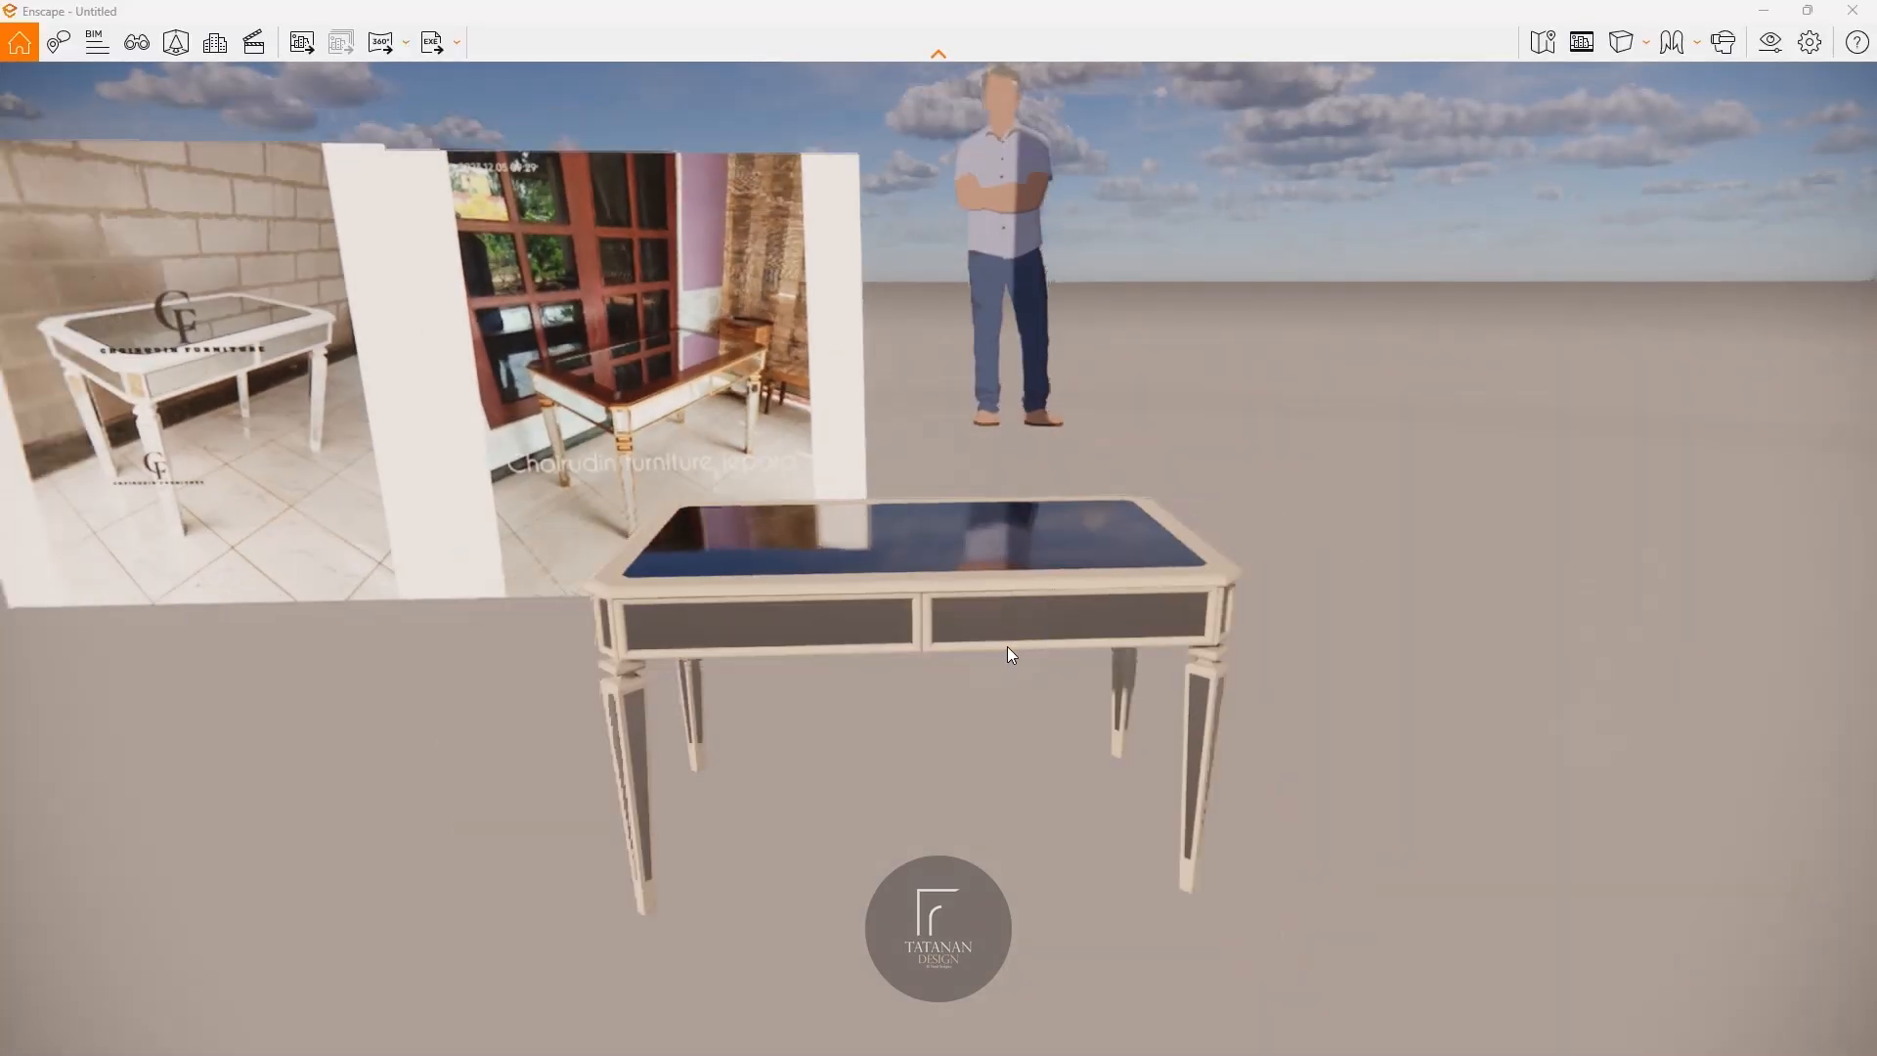
{"action": "middle_click_drag", "start_coordinate": [998, 640], "coordinate": [1012, 632]}
{"action": "key", "text": "a"}
{"action": "key", "text": "s"}
{"action": "key", "text": "d"}
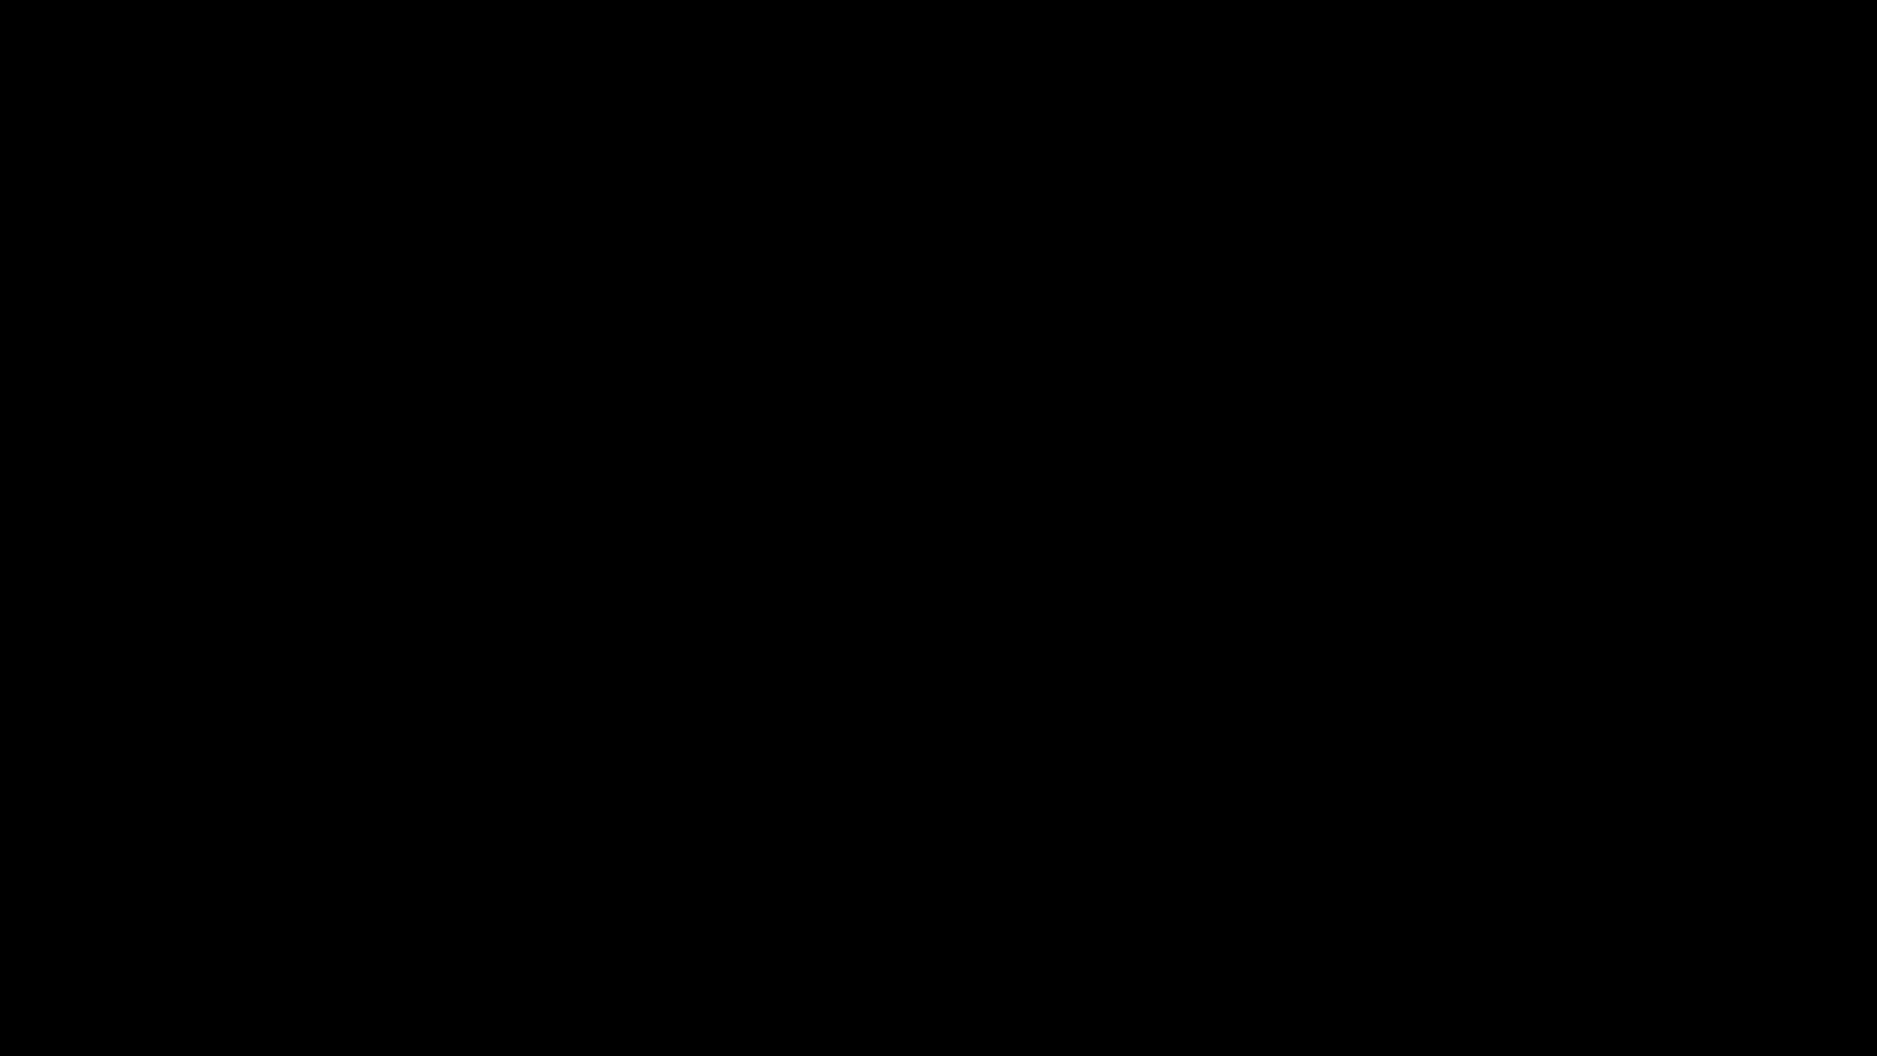